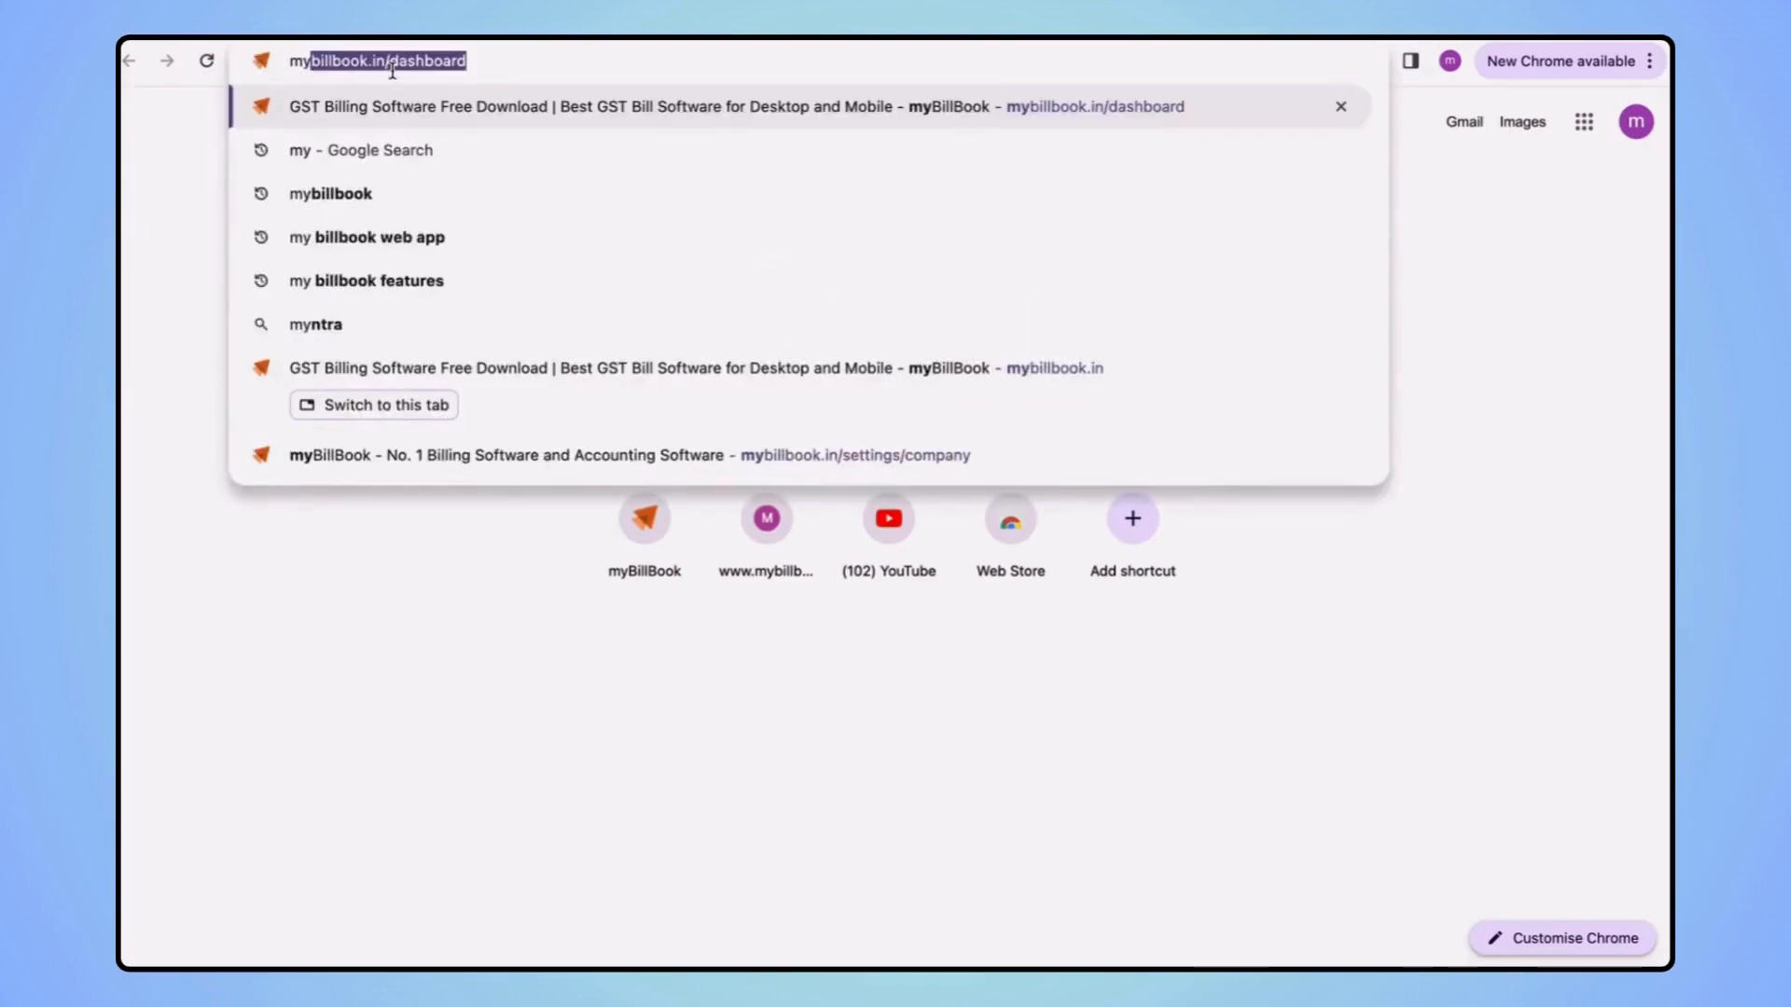
Load the mybillbook.in homepage in Chrome, dropping the /dashboard autocompletion
type("oo")
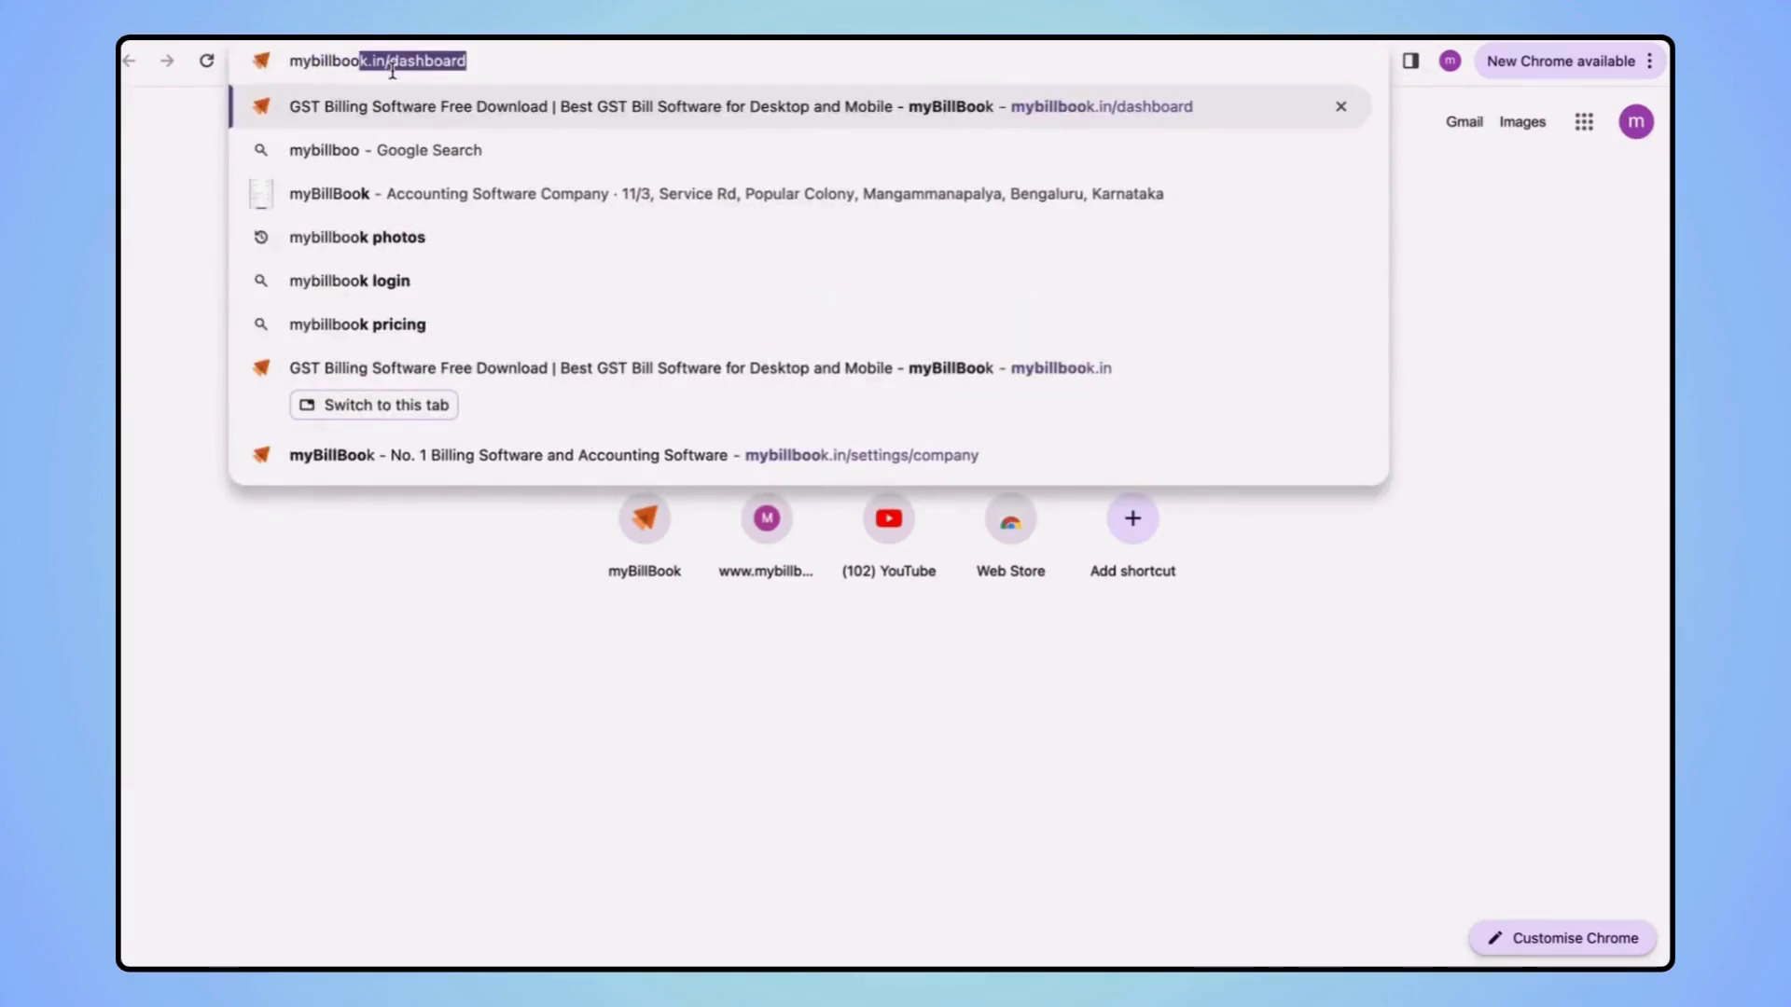
type("k.in")
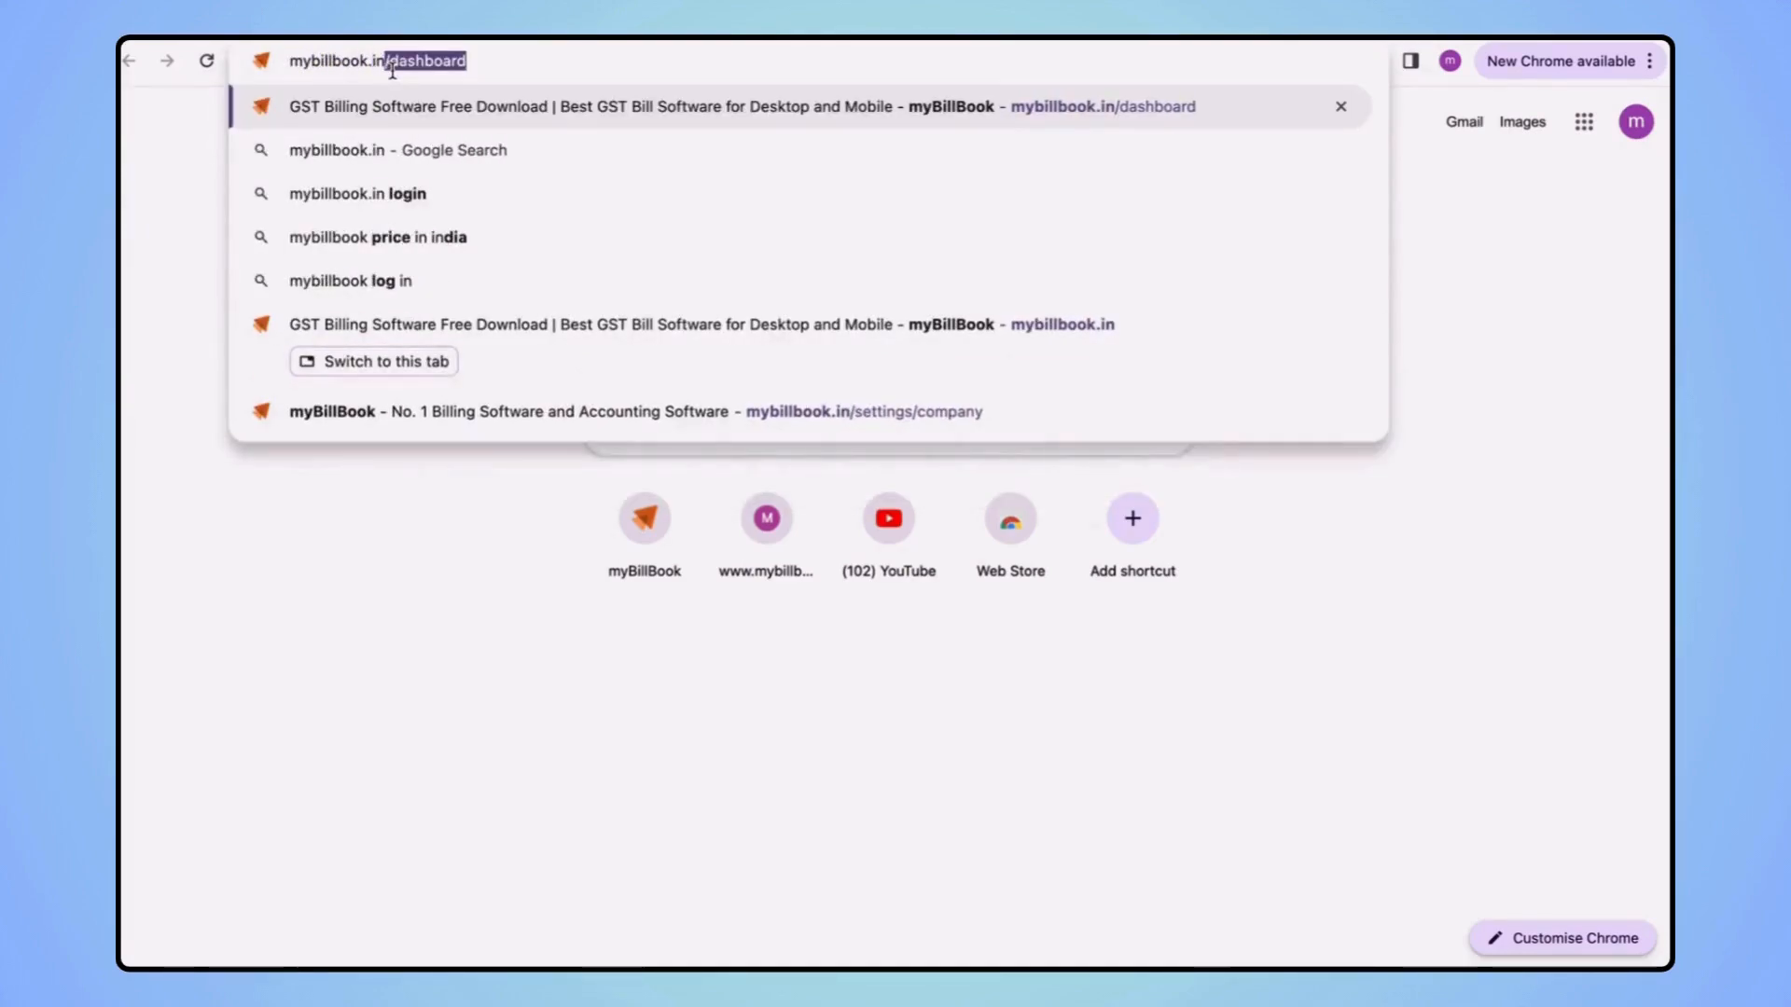
key("BackSpace")
key("Return")
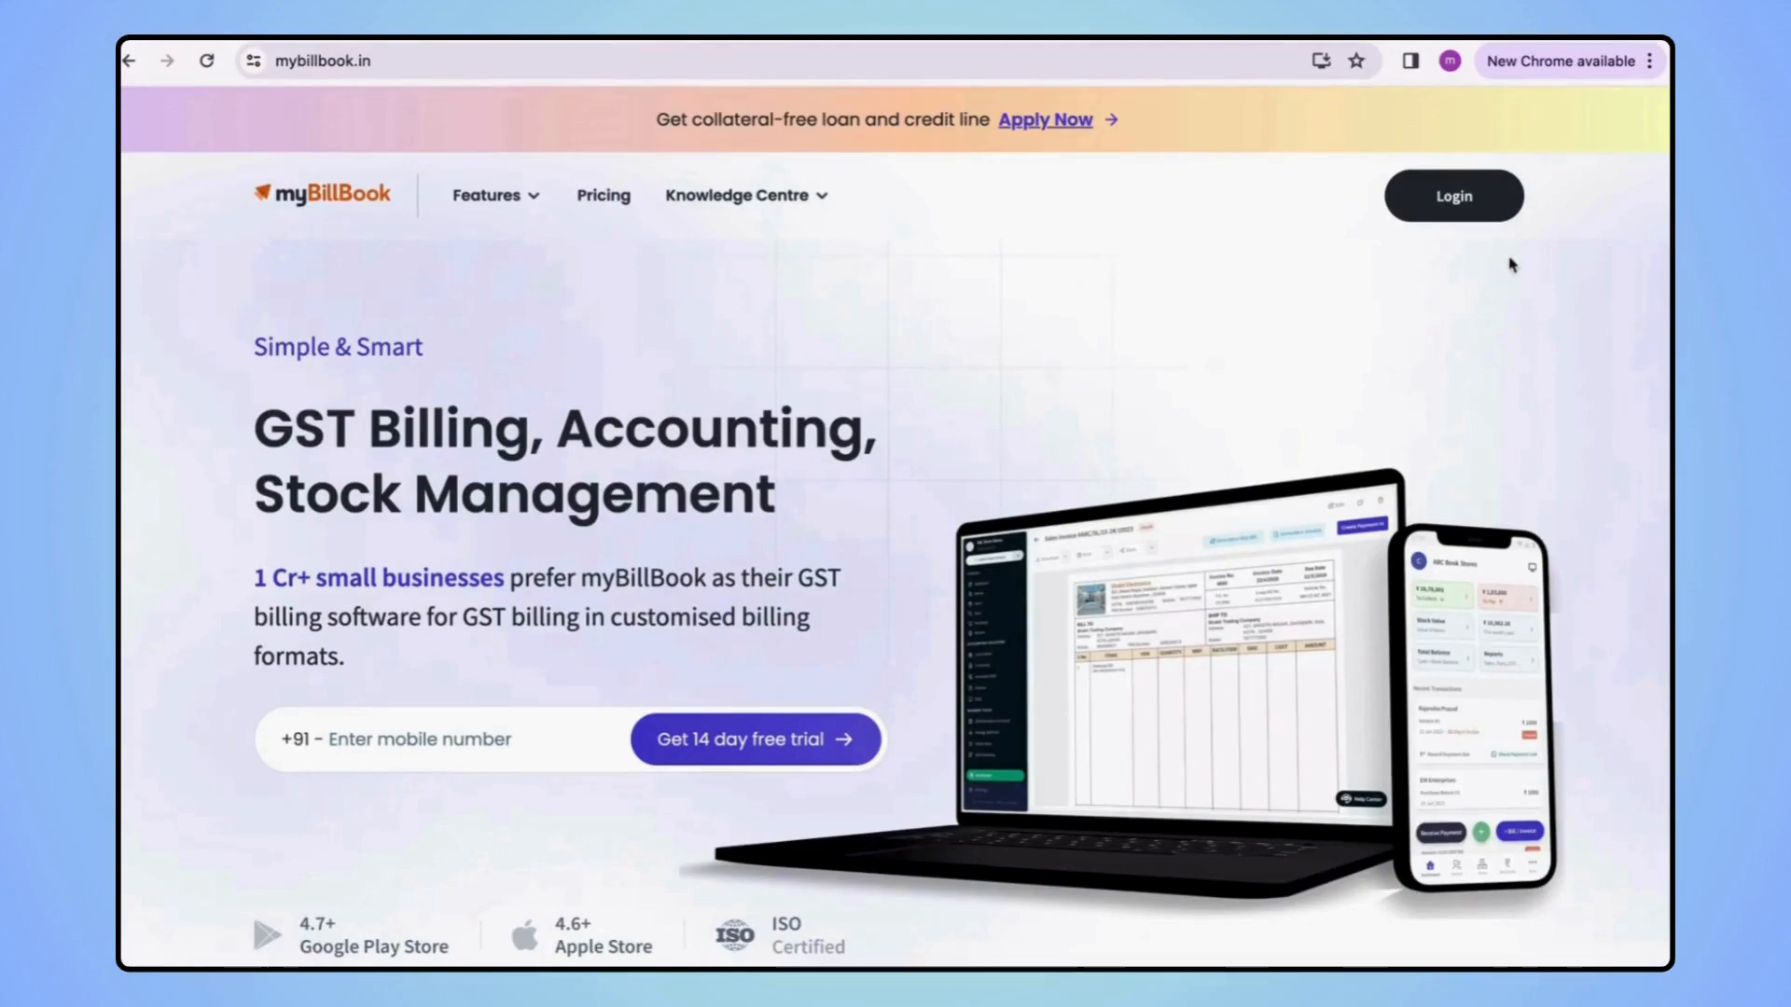
Log in with the account's mobile number, choosing to log in by scanning the QR code
left_click(1464, 214)
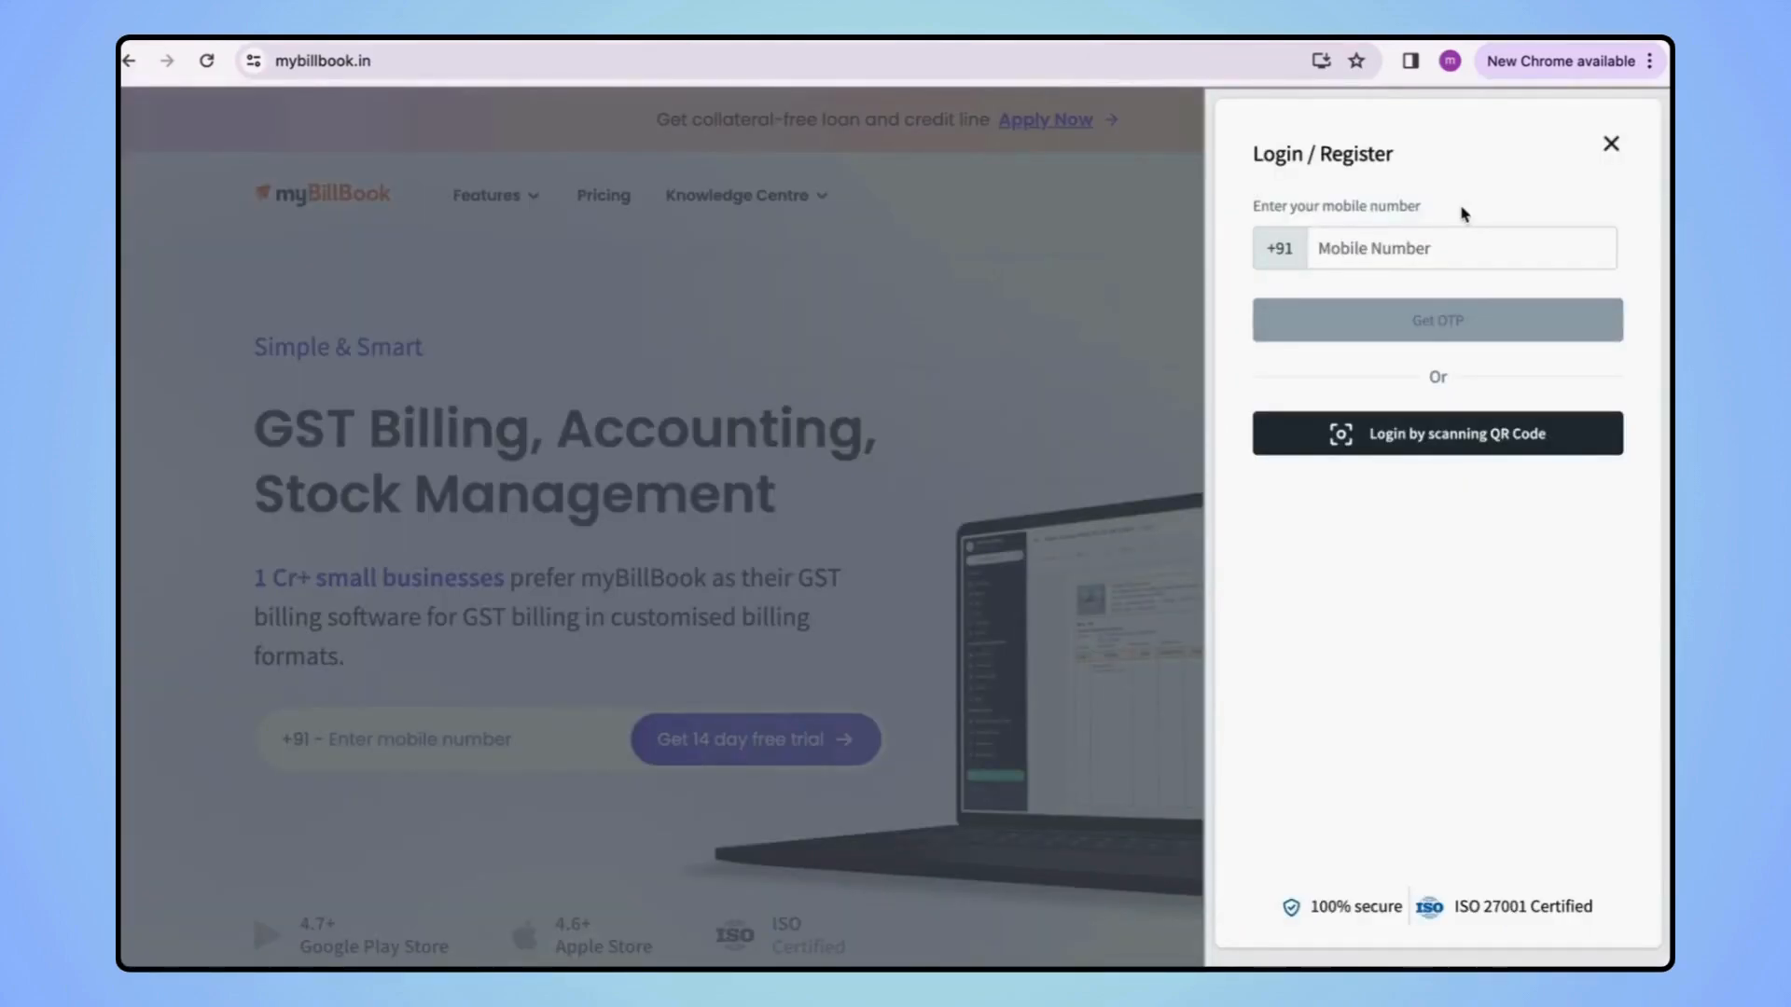
left_click(1383, 254)
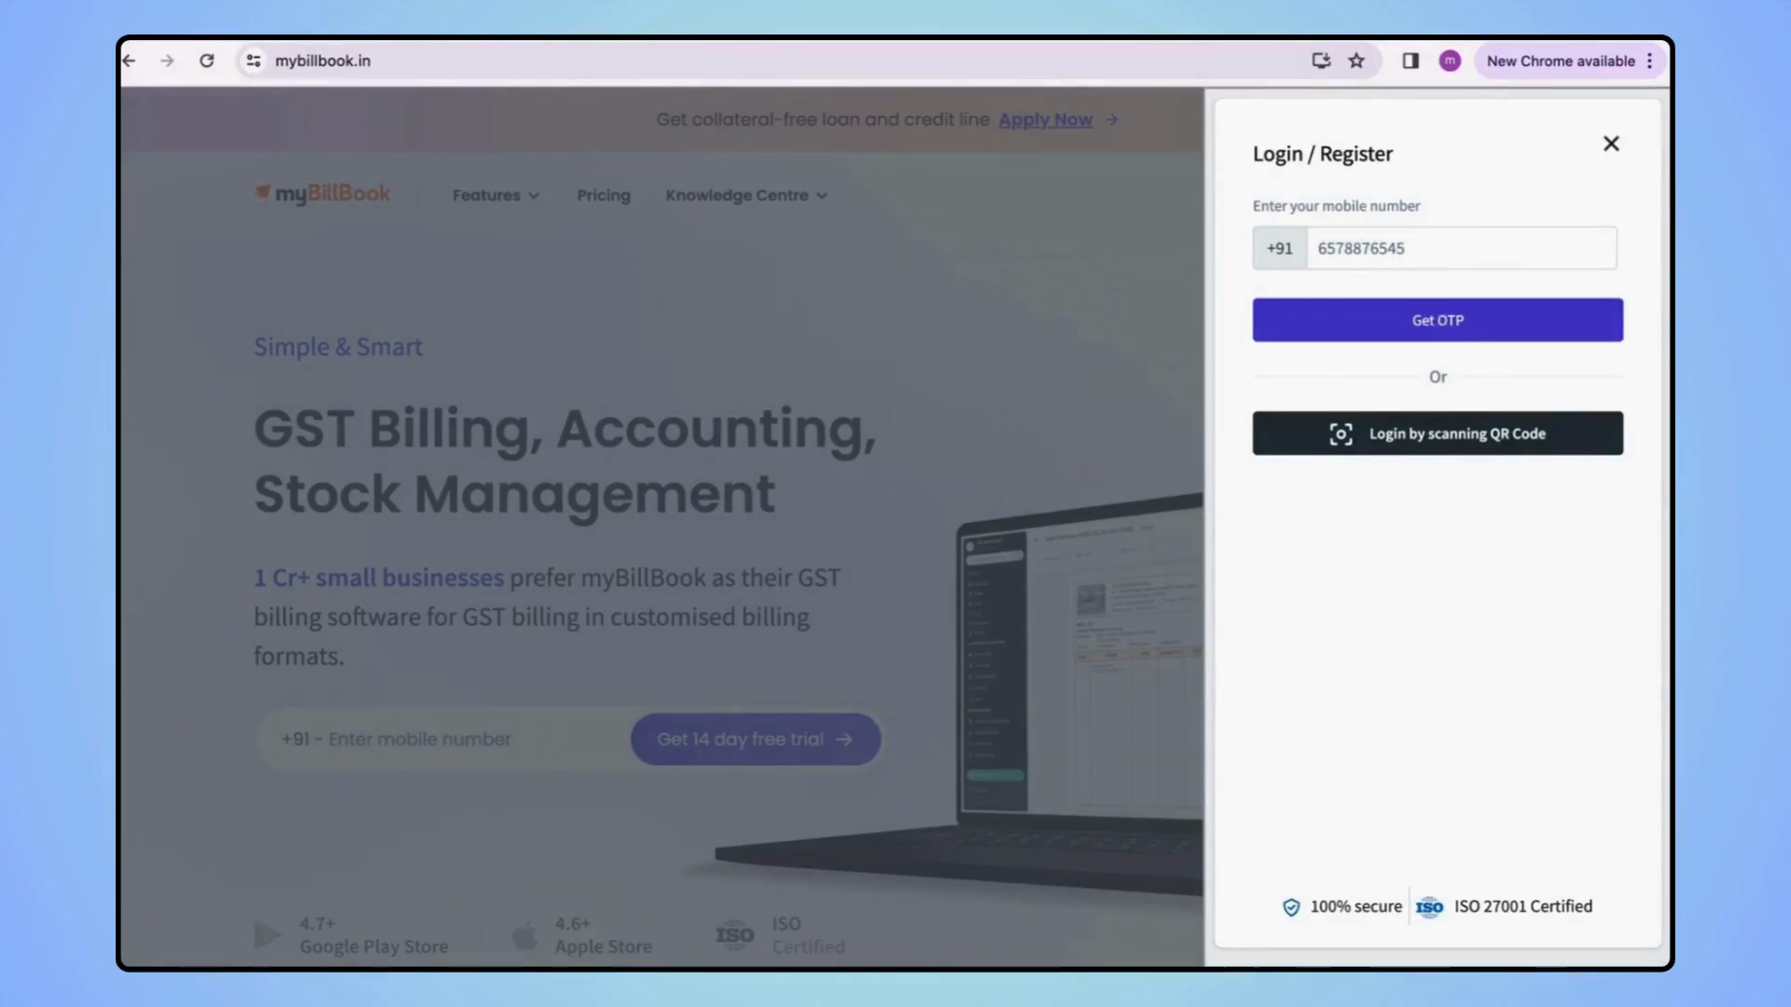
left_click(1398, 434)
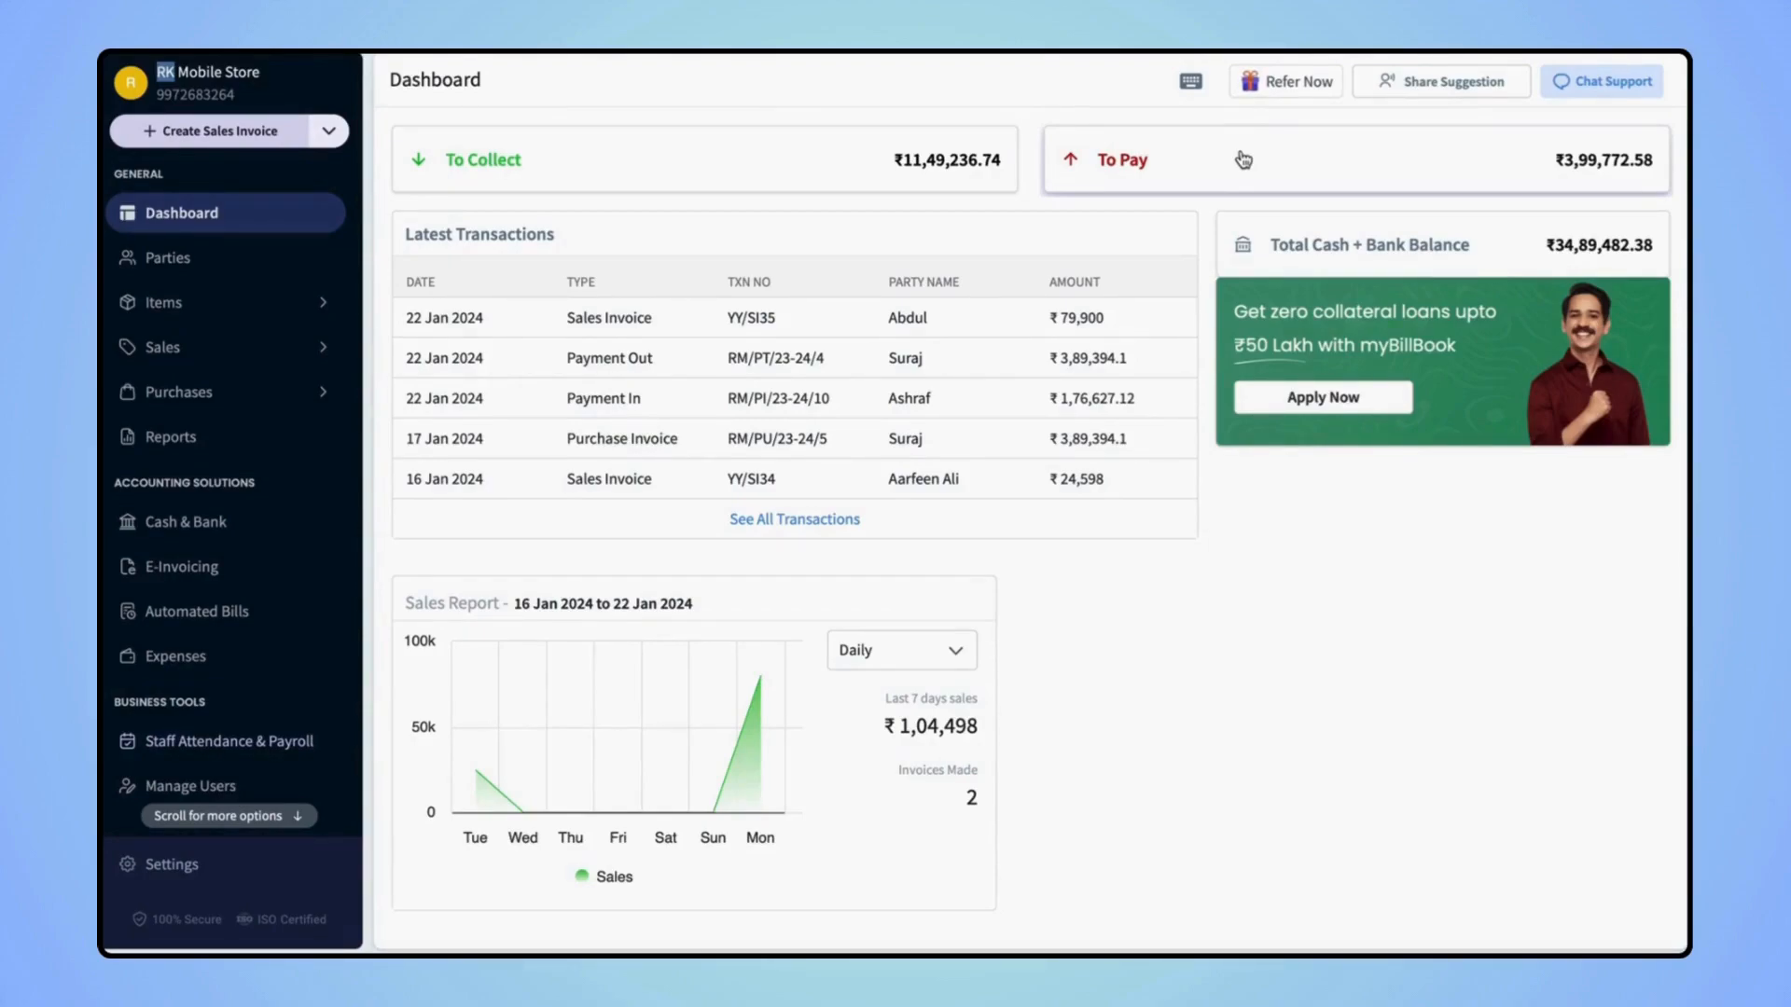
left_click(769, 152)
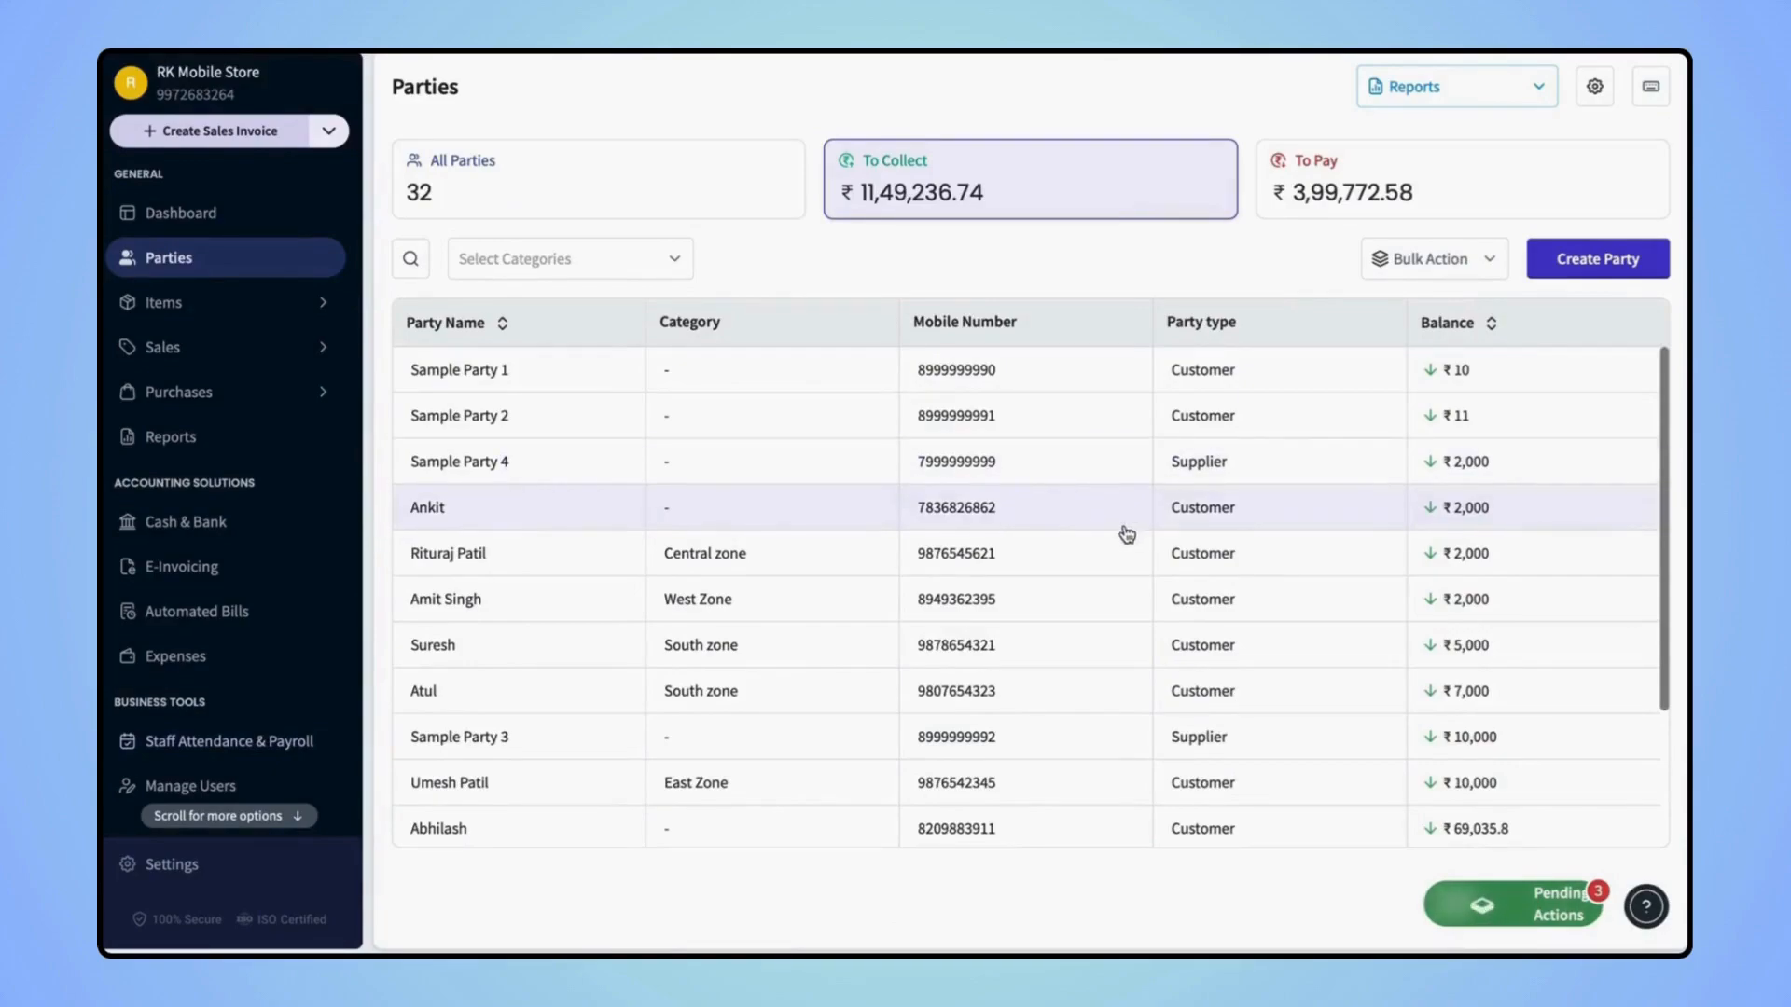
scroll(1127, 533, "down", 5)
scroll(1127, 534, "up", 5)
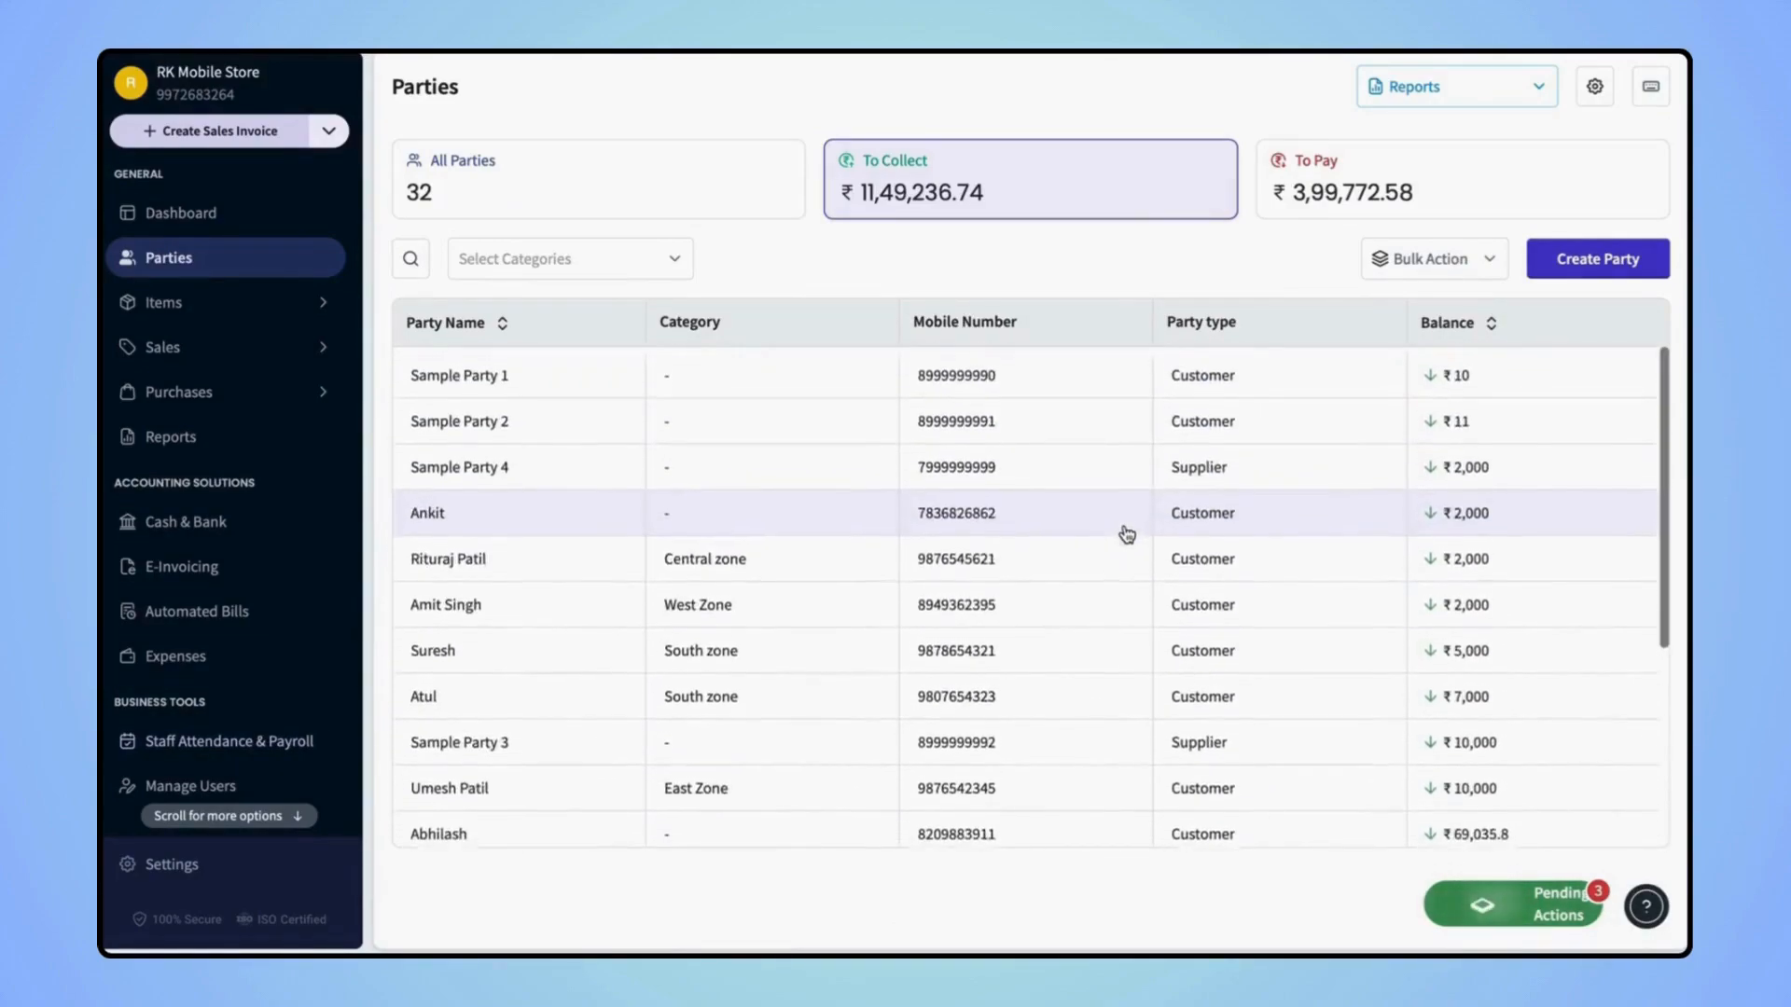
left_click(266, 215)
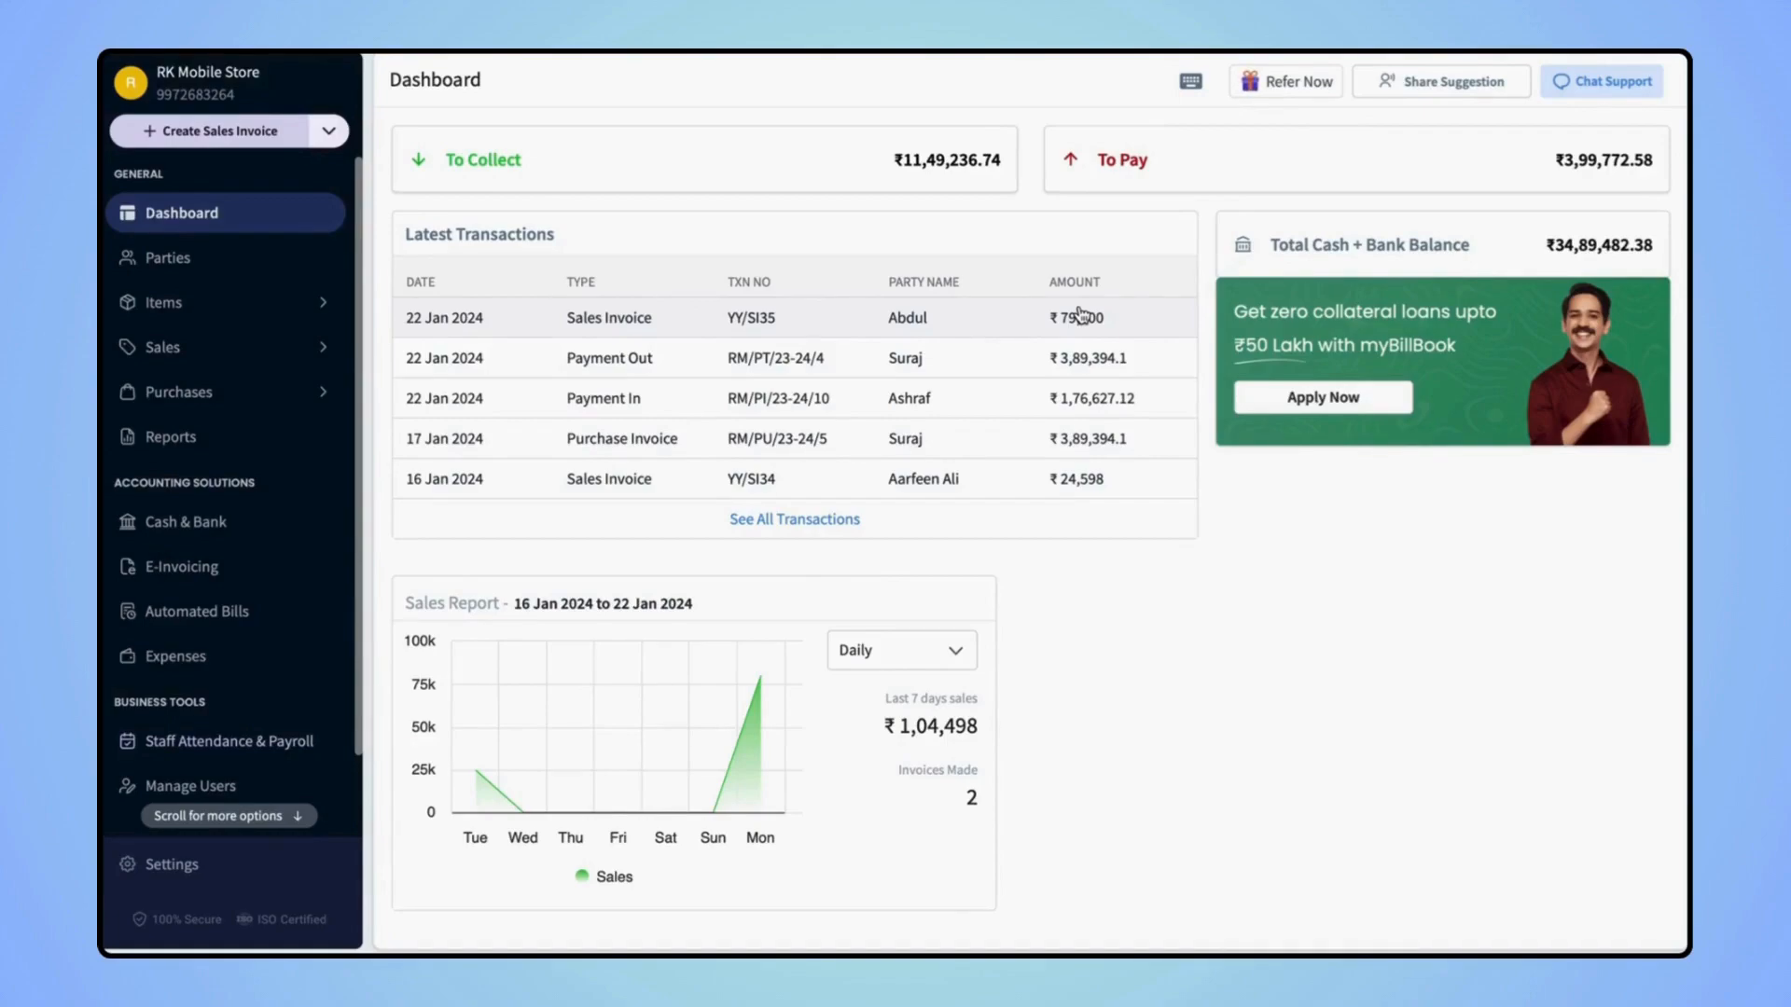
left_click(795, 519)
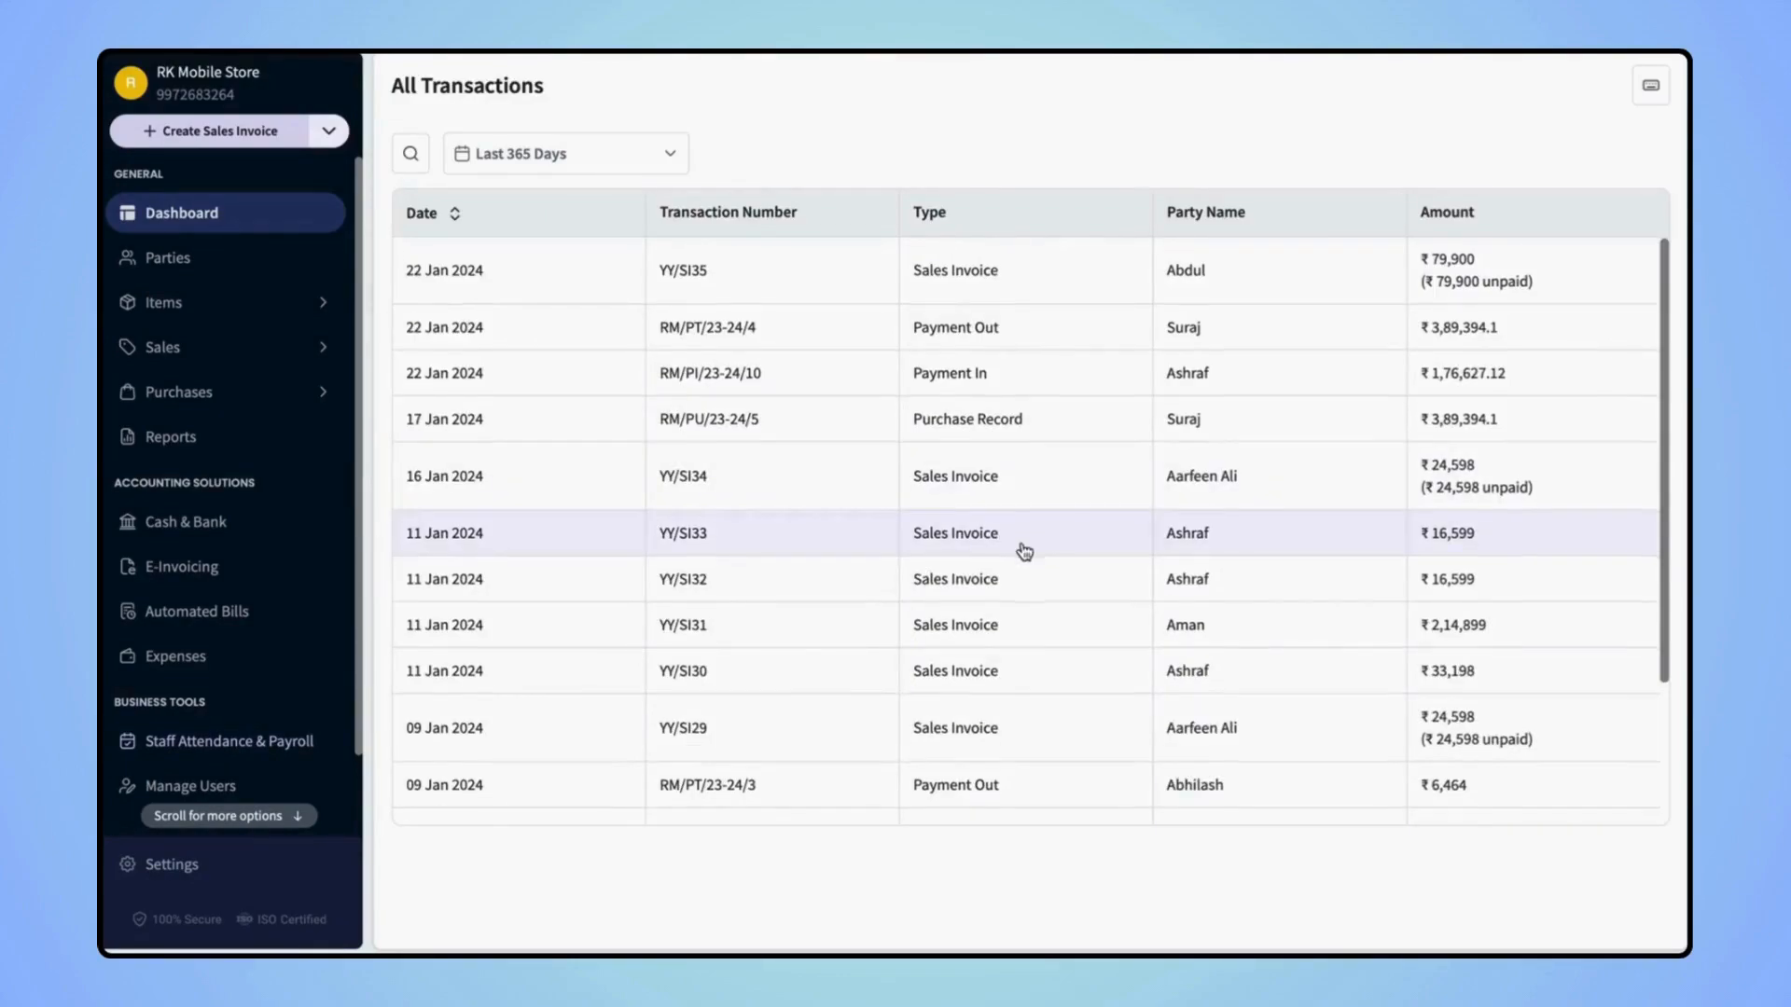
scroll(1024, 551, "down", 5)
scroll(1024, 552, "up", 5)
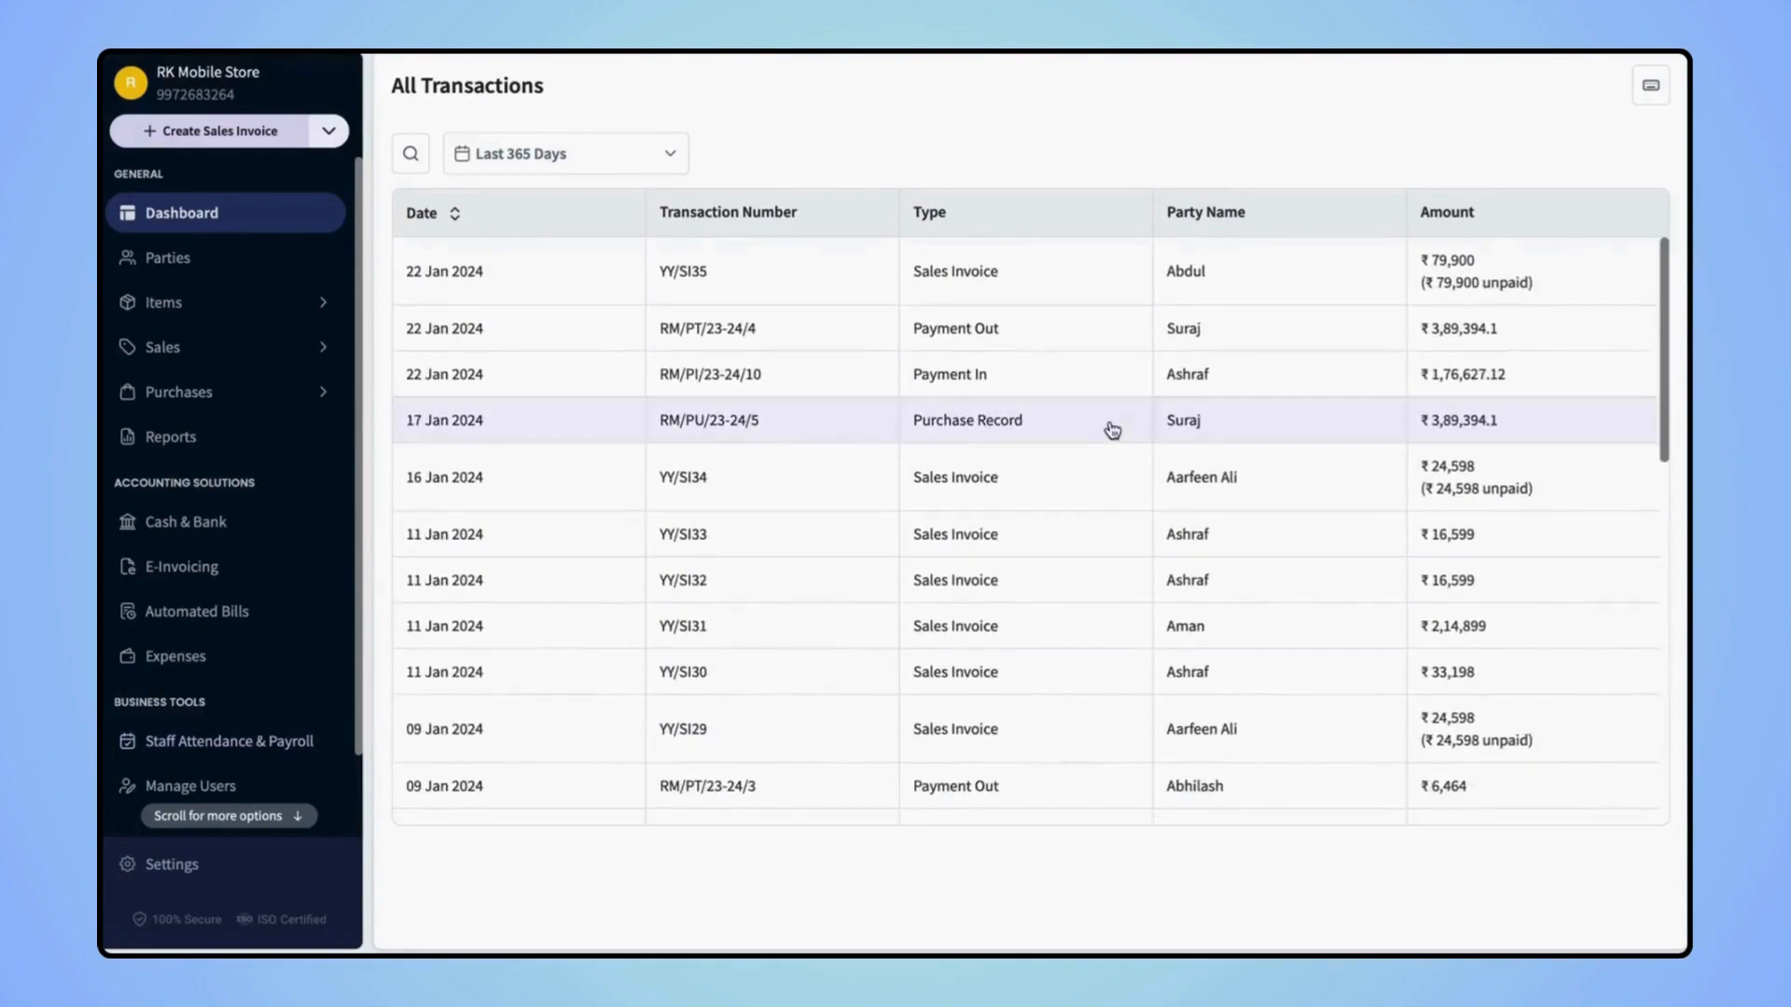
left_click(410, 154)
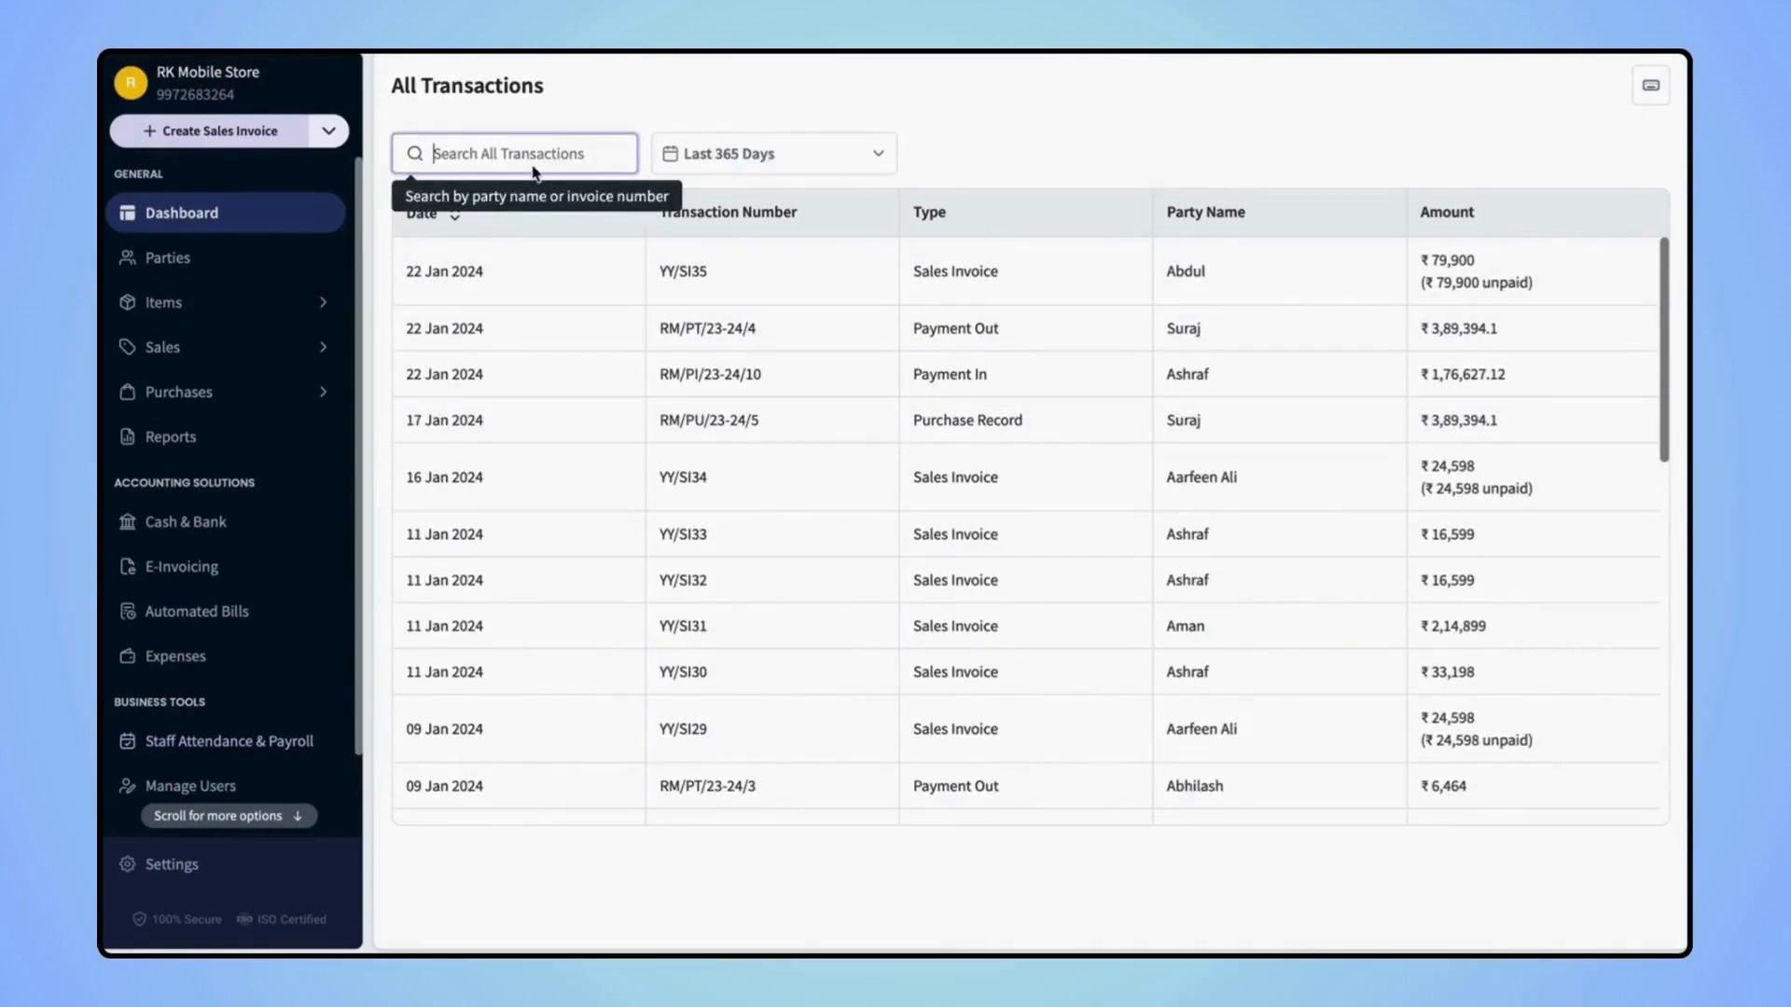
left_click(770, 166)
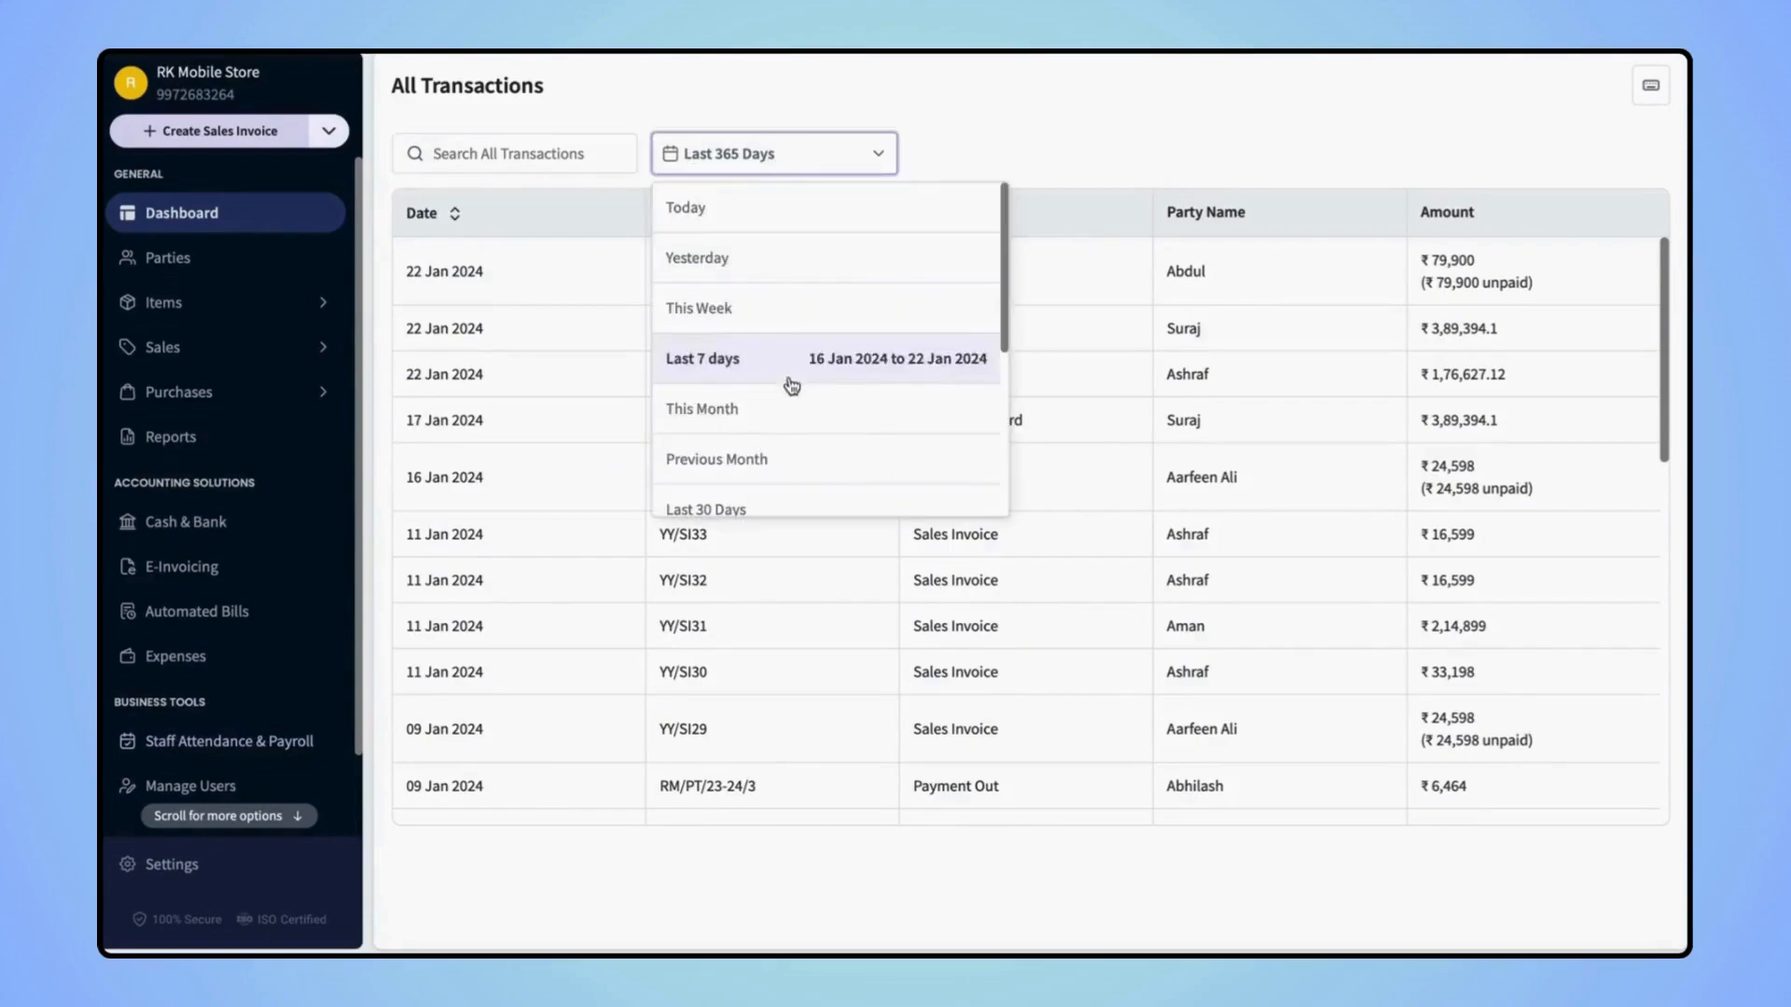
scroll(792, 385, "down", 3)
scroll(792, 384, "down", 2)
scroll(789, 384, "up", 5)
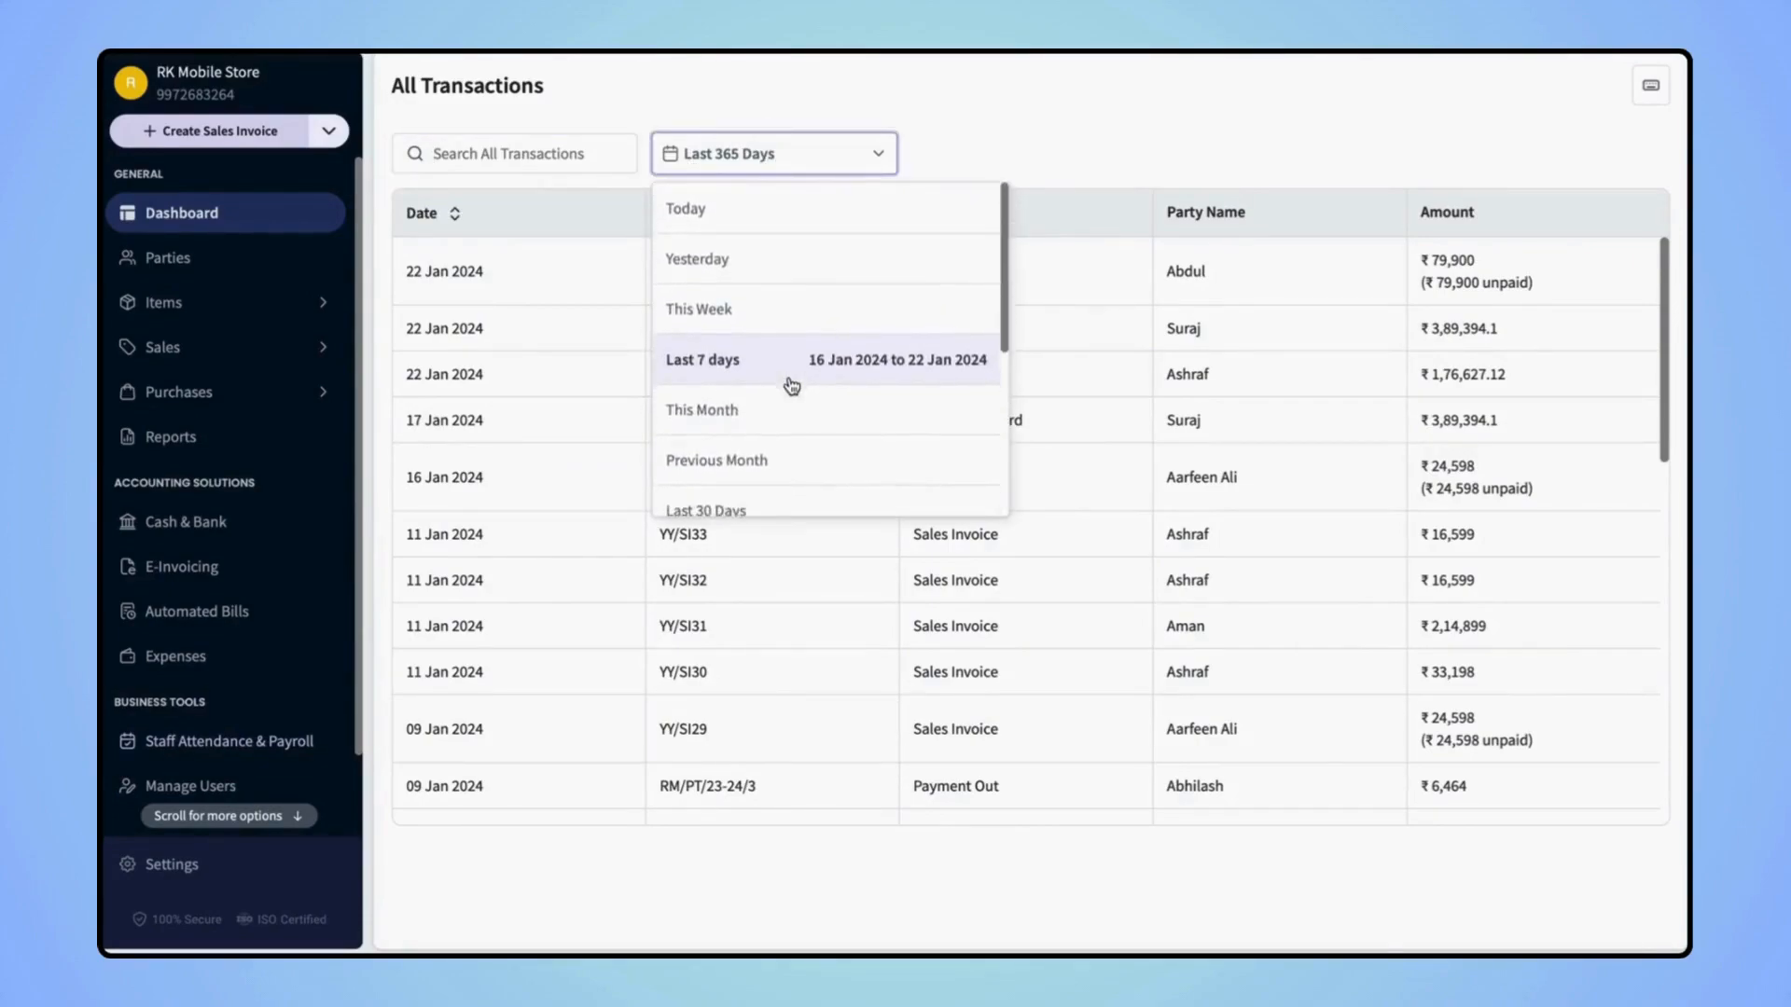
left_click(974, 149)
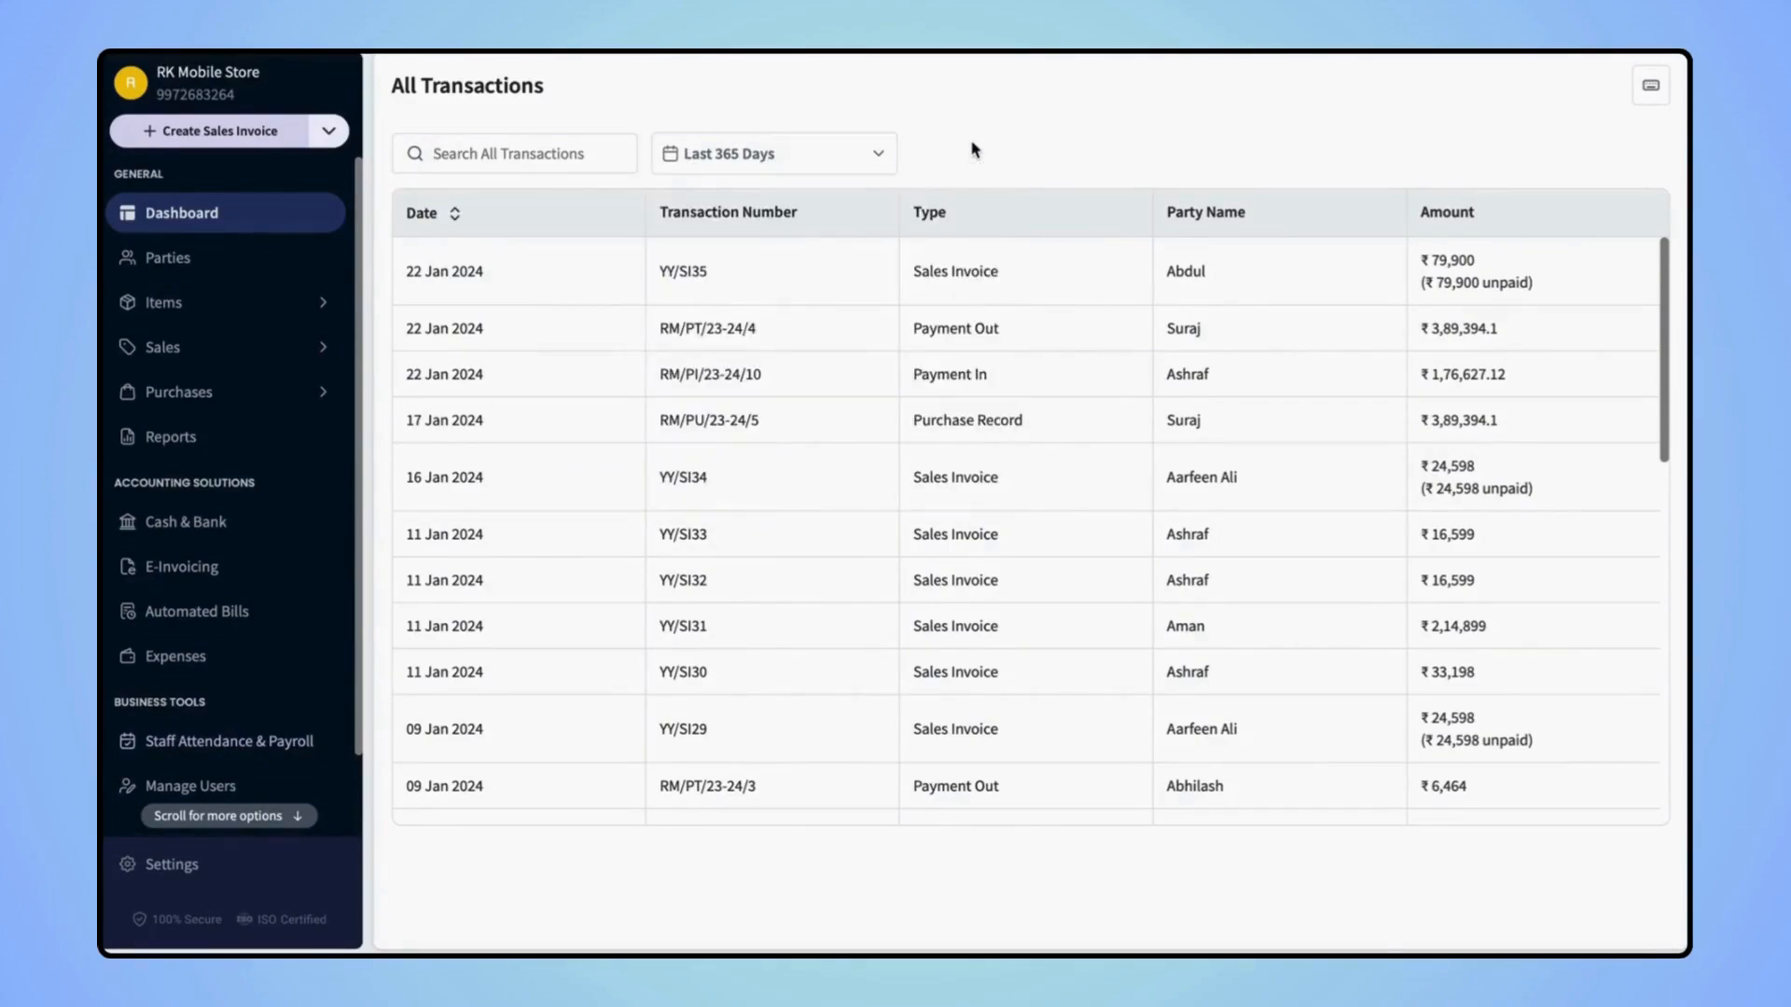
left_click(216, 210)
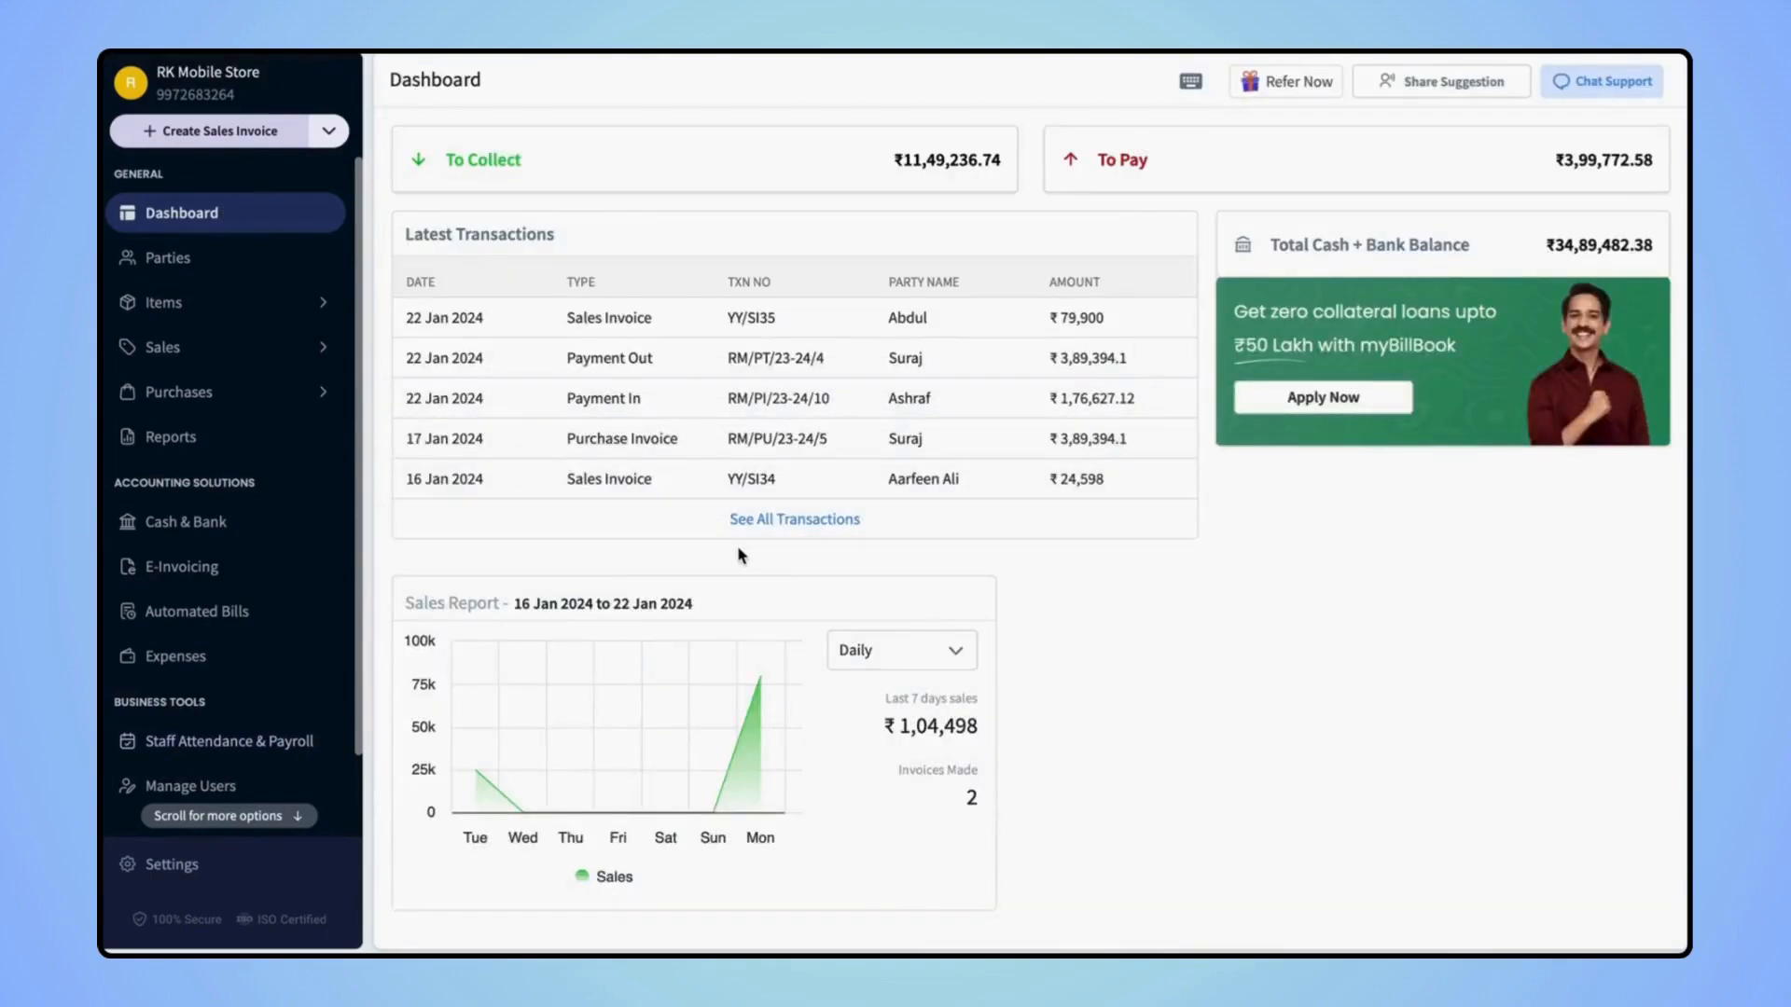
Switch the Sales Report card from Daily to Weekly and review the weekly figures
mouse_move(584, 676)
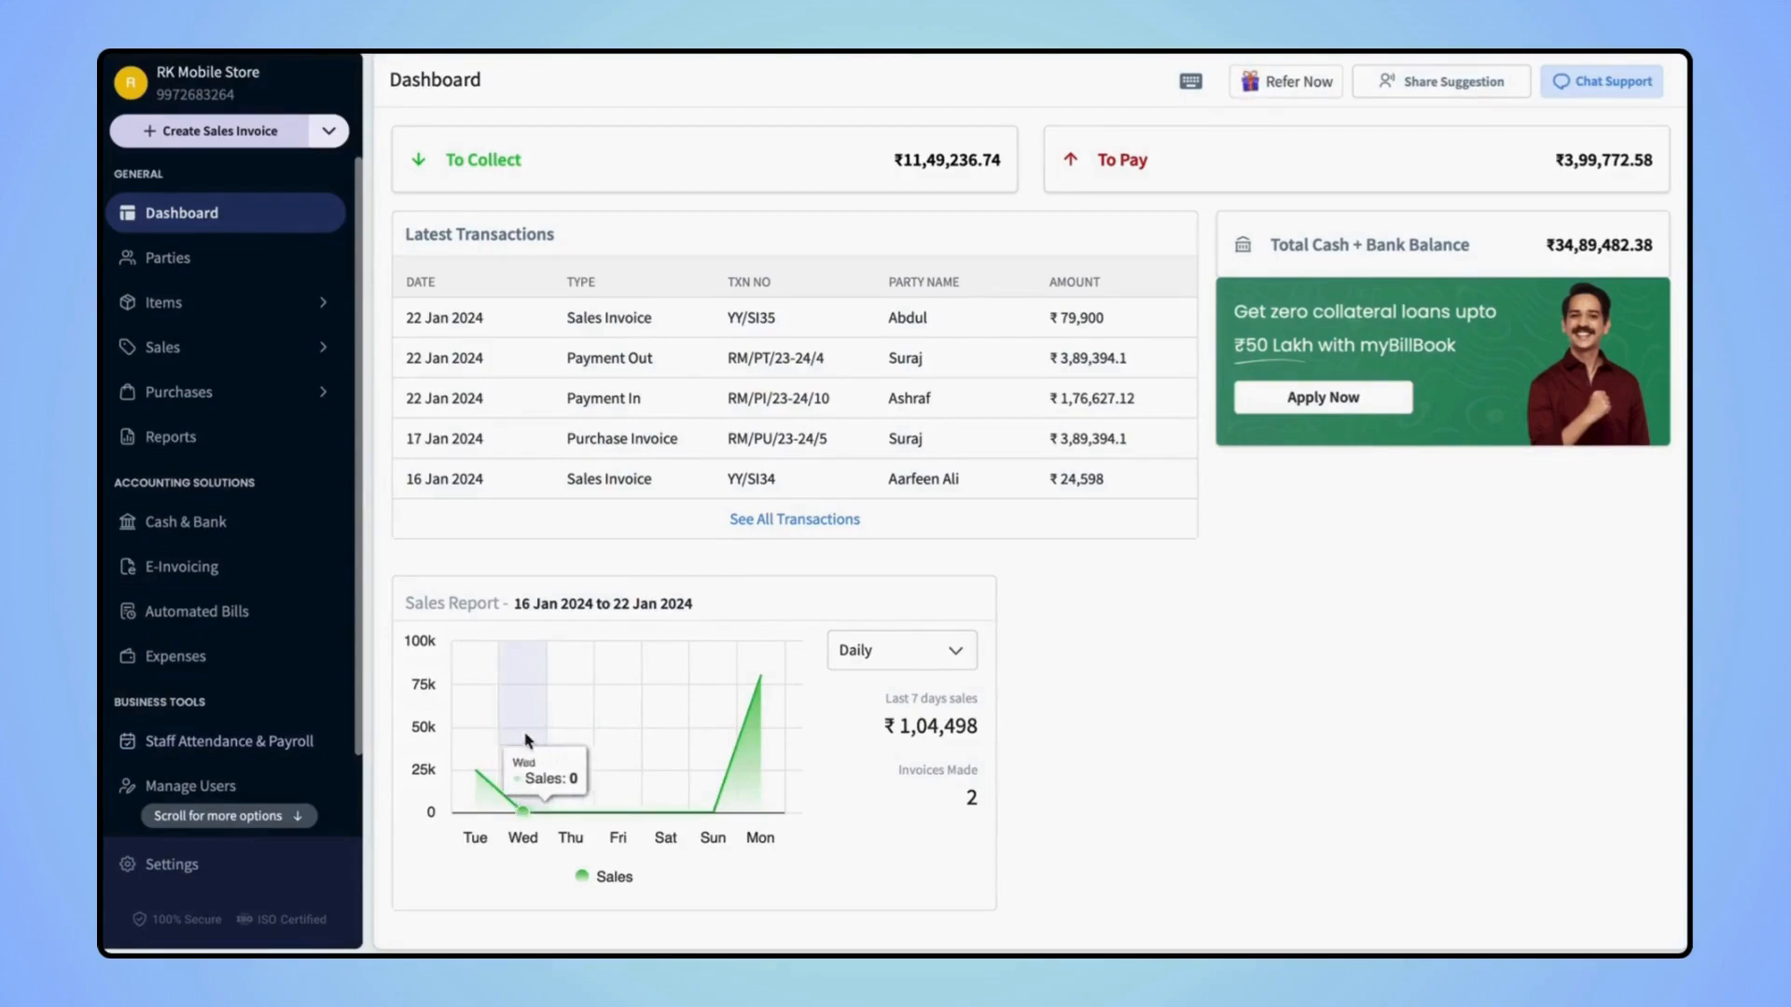
mouse_move(484, 779)
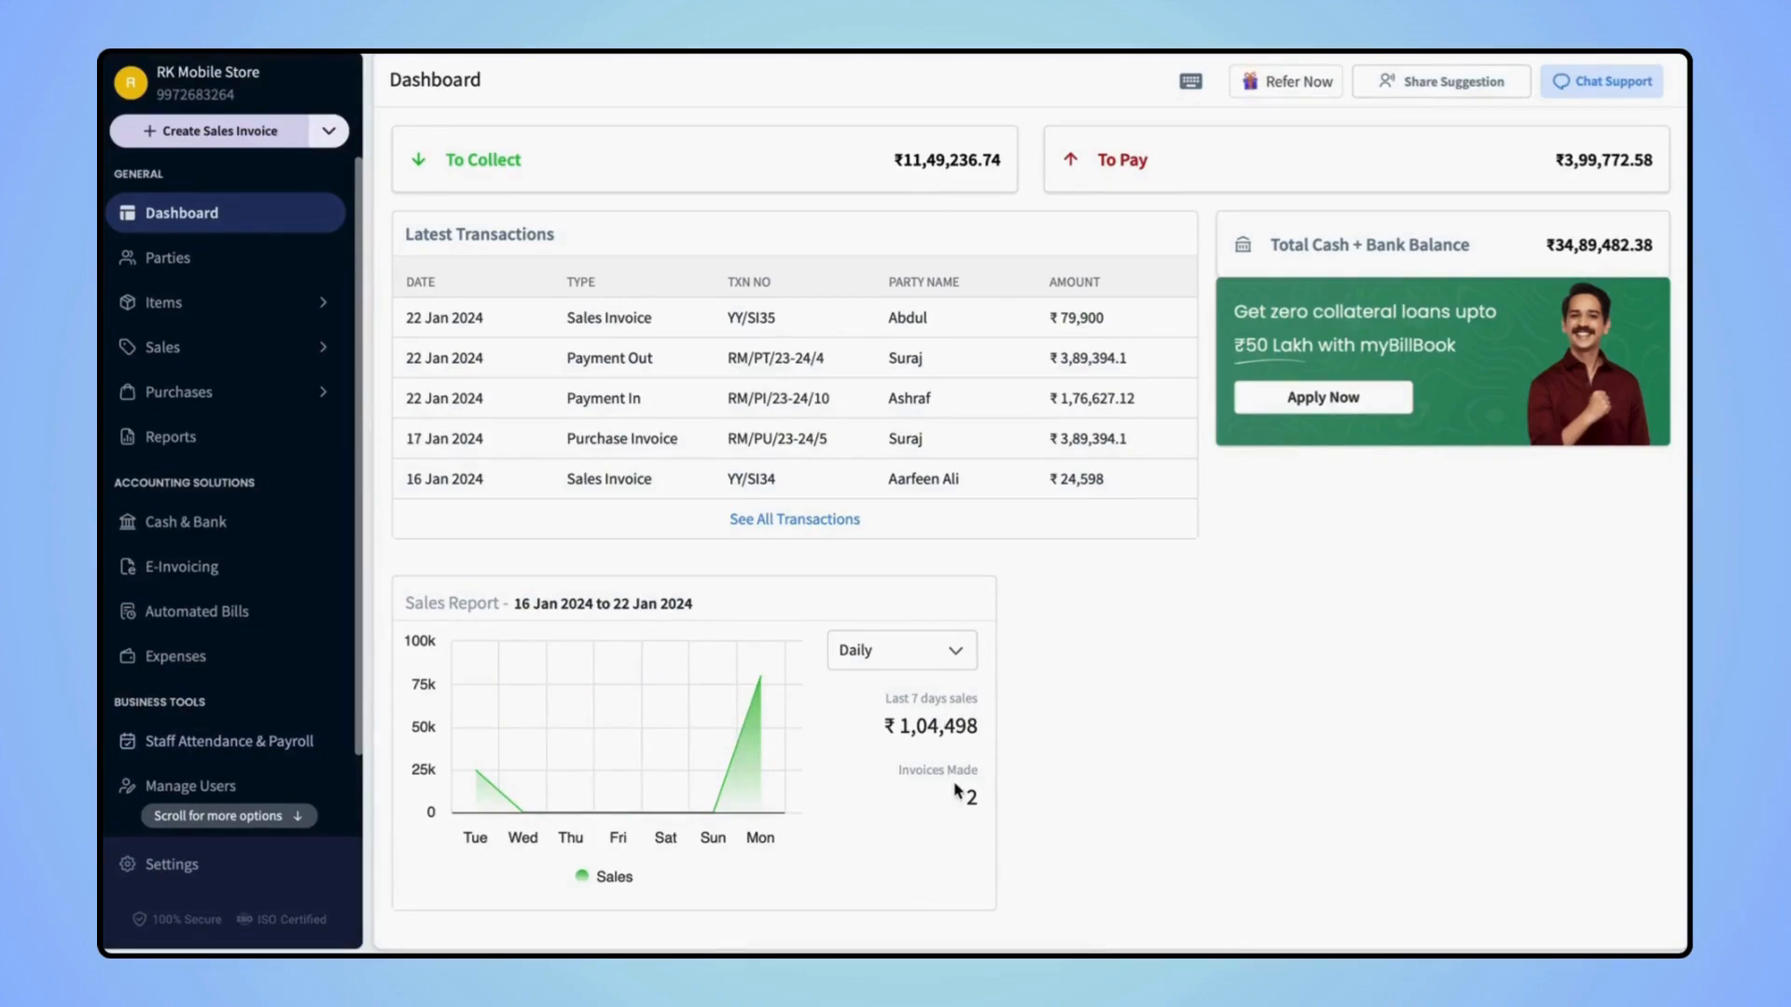
left_click(953, 648)
left_click(897, 735)
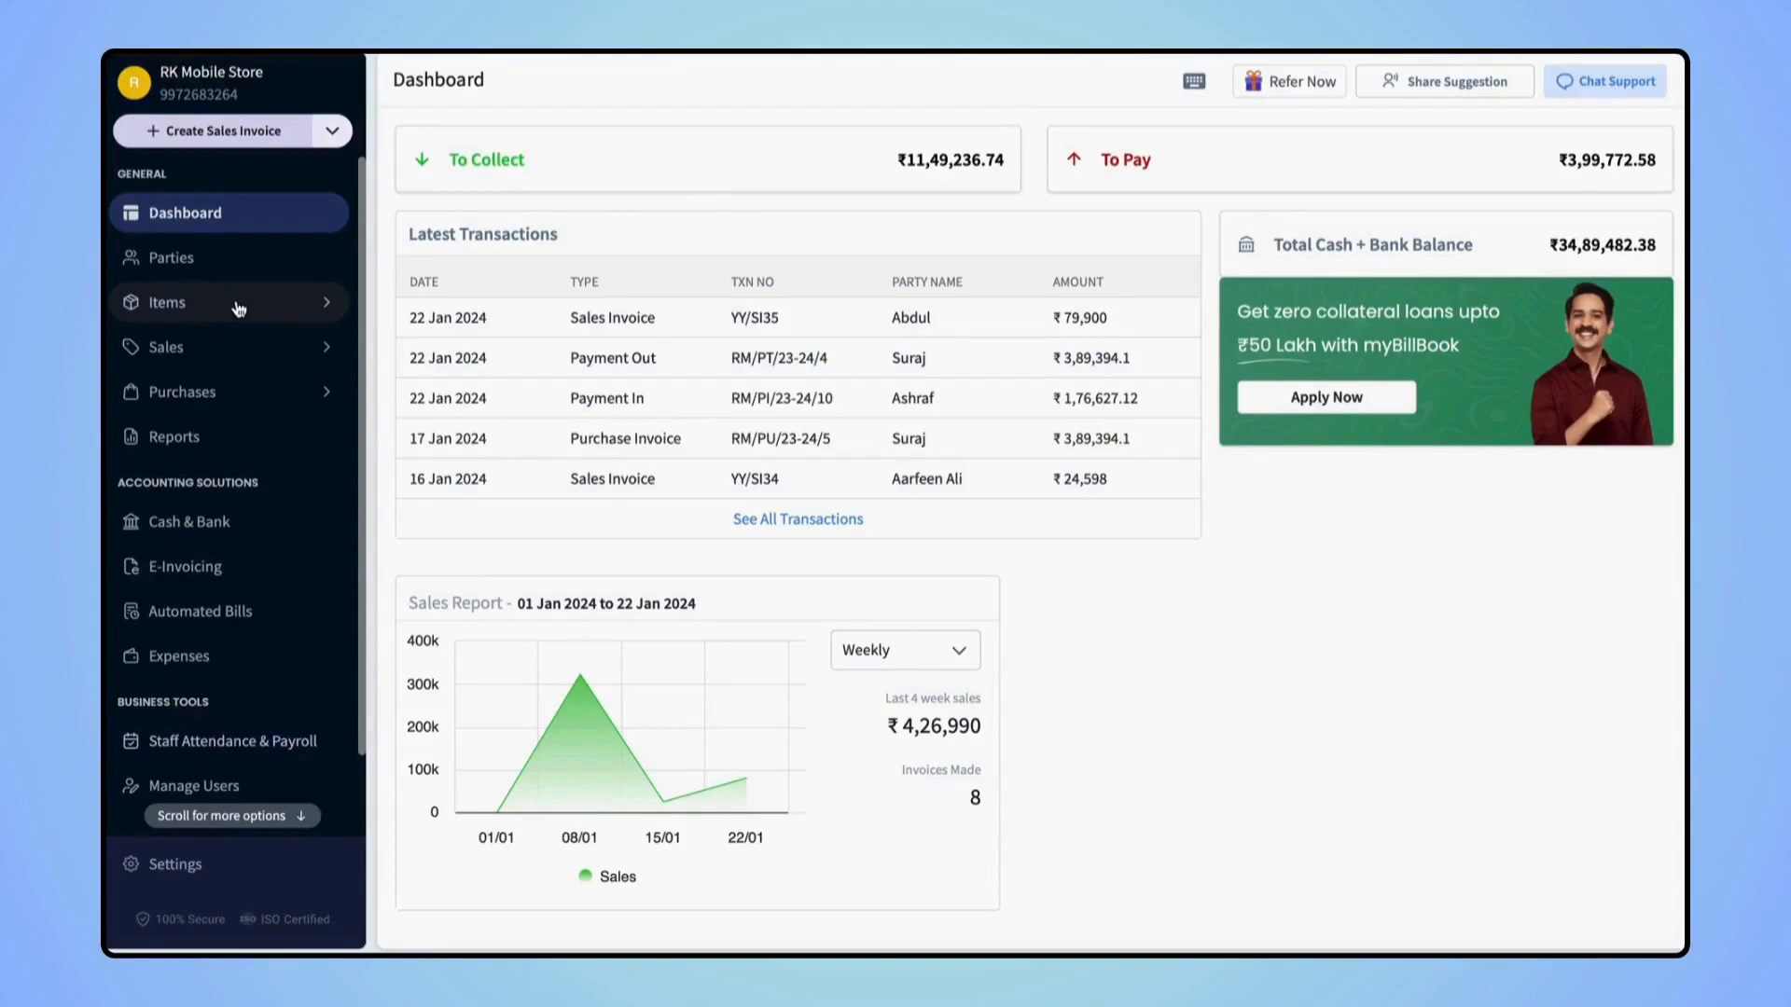
scroll(239, 308, "down", 2)
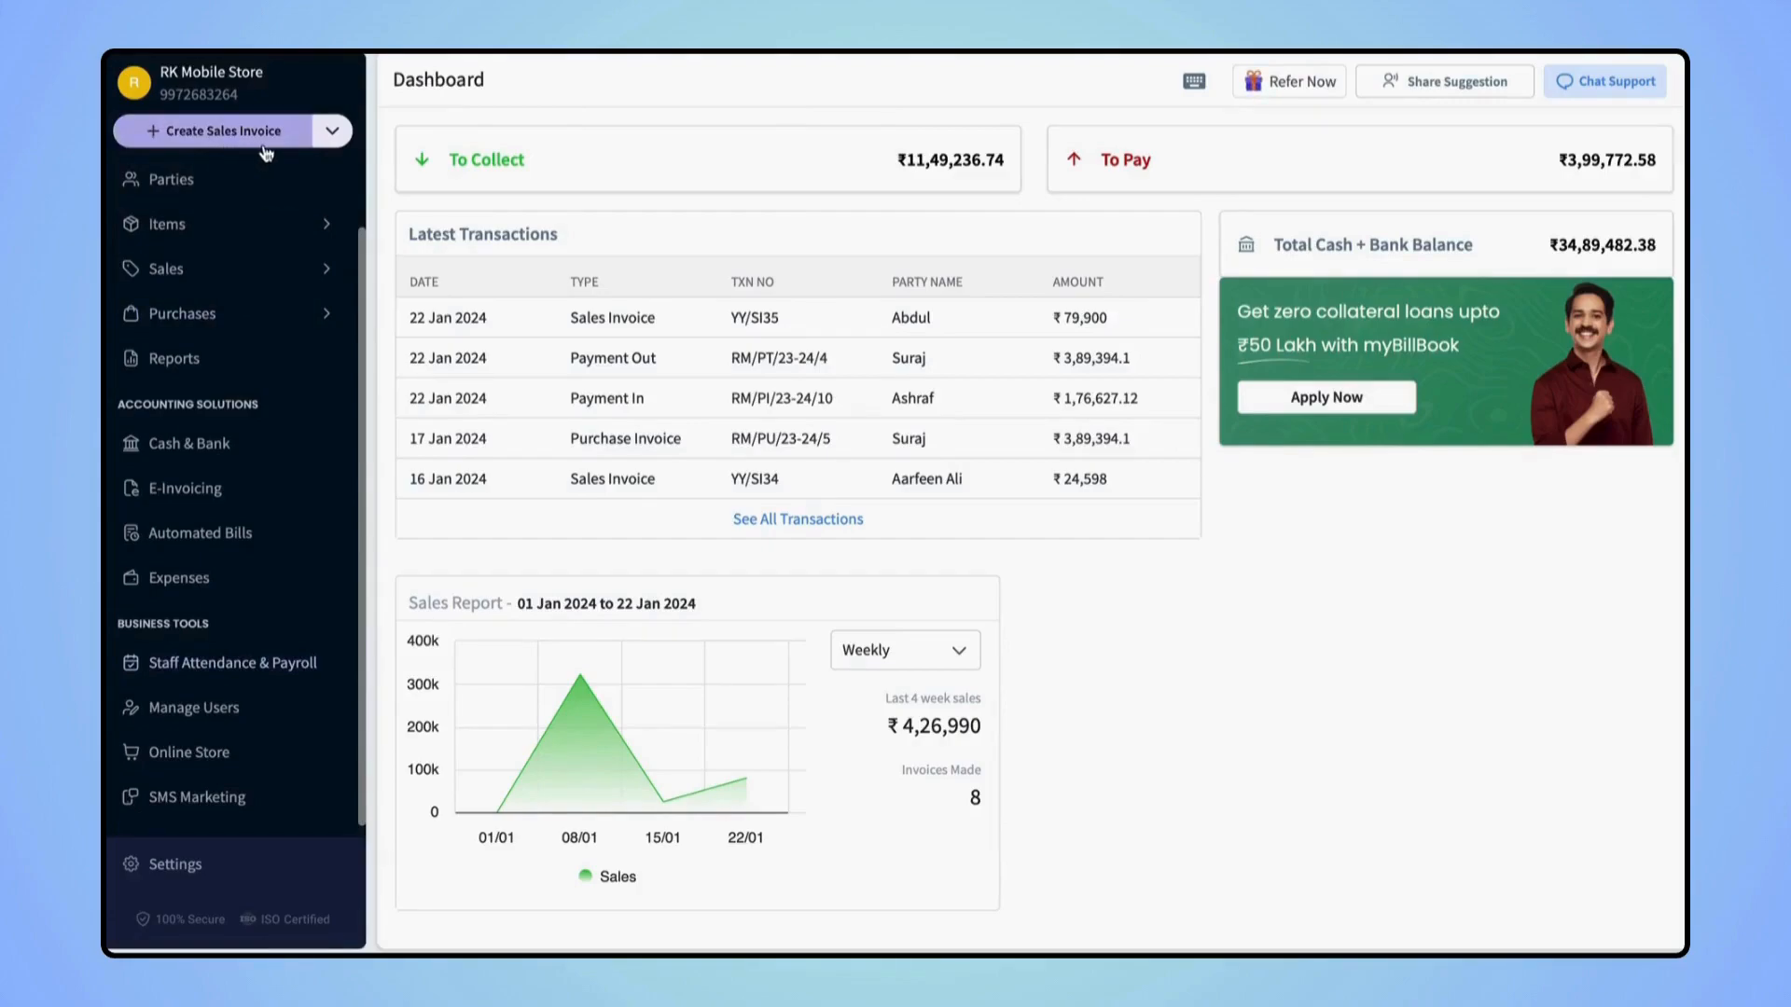
Start a new sales invoice from the Create Sales Invoice menu
left_click(332, 130)
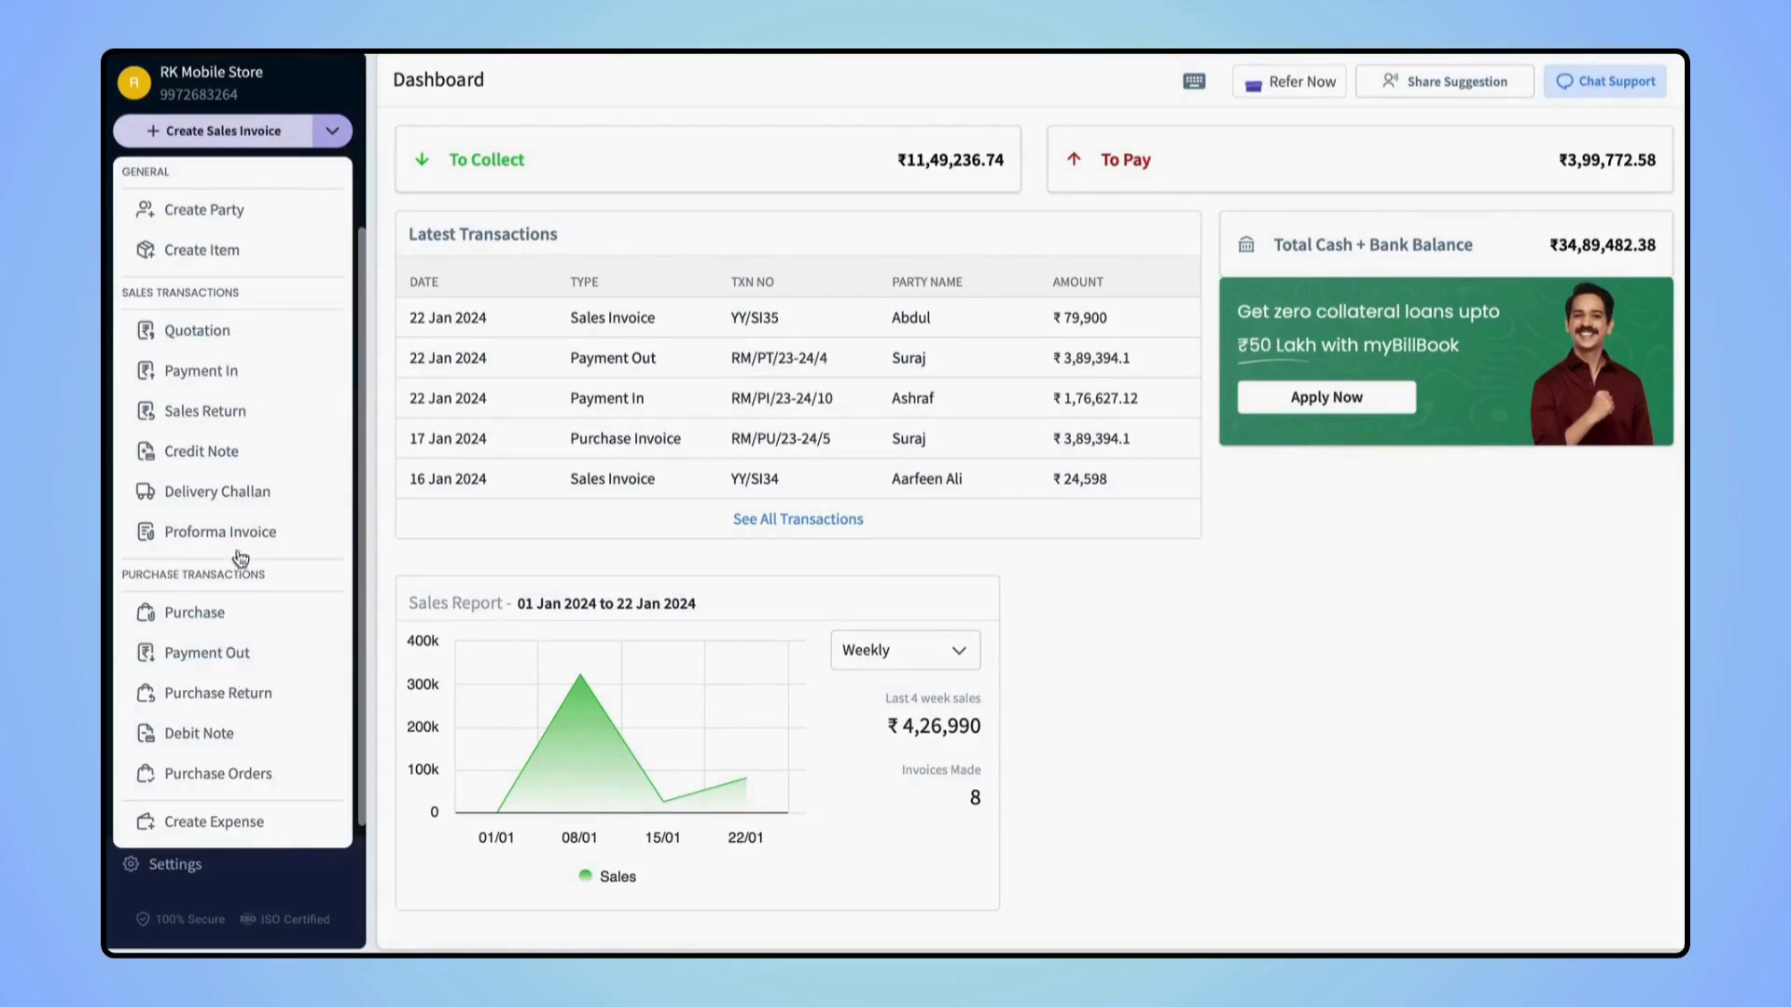
left_click(227, 135)
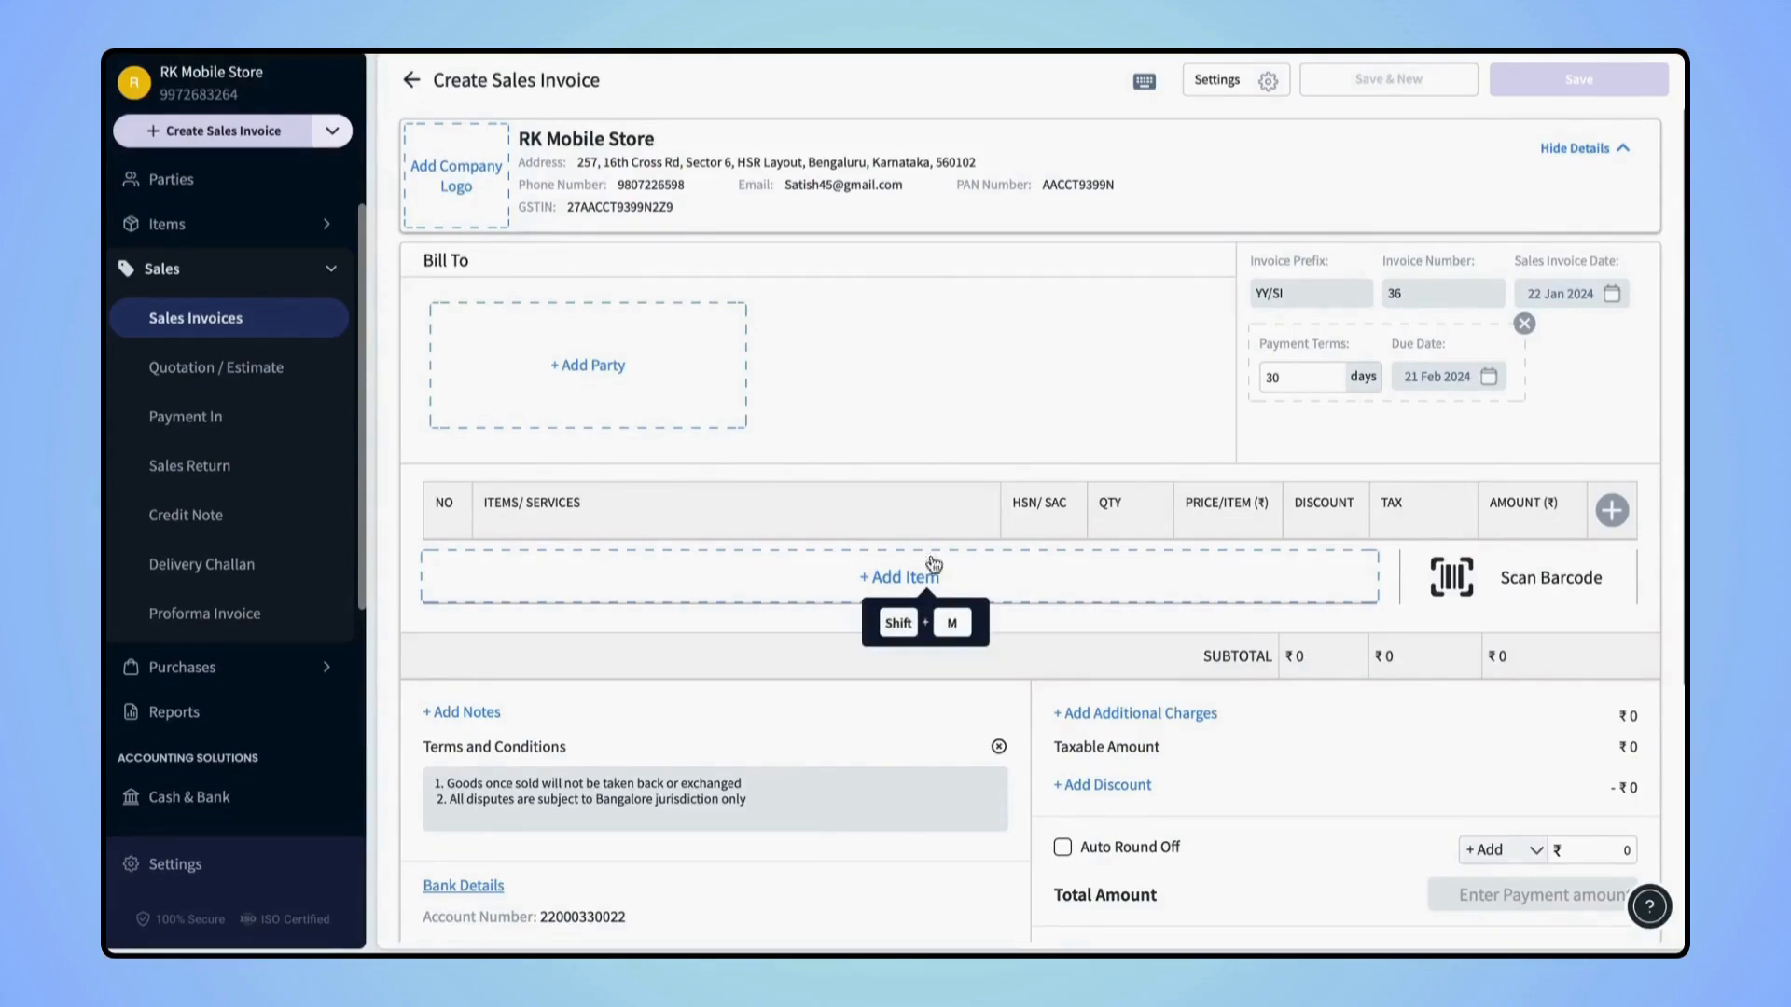
Pick the customer party the invoice is billed to
left_click(639, 379)
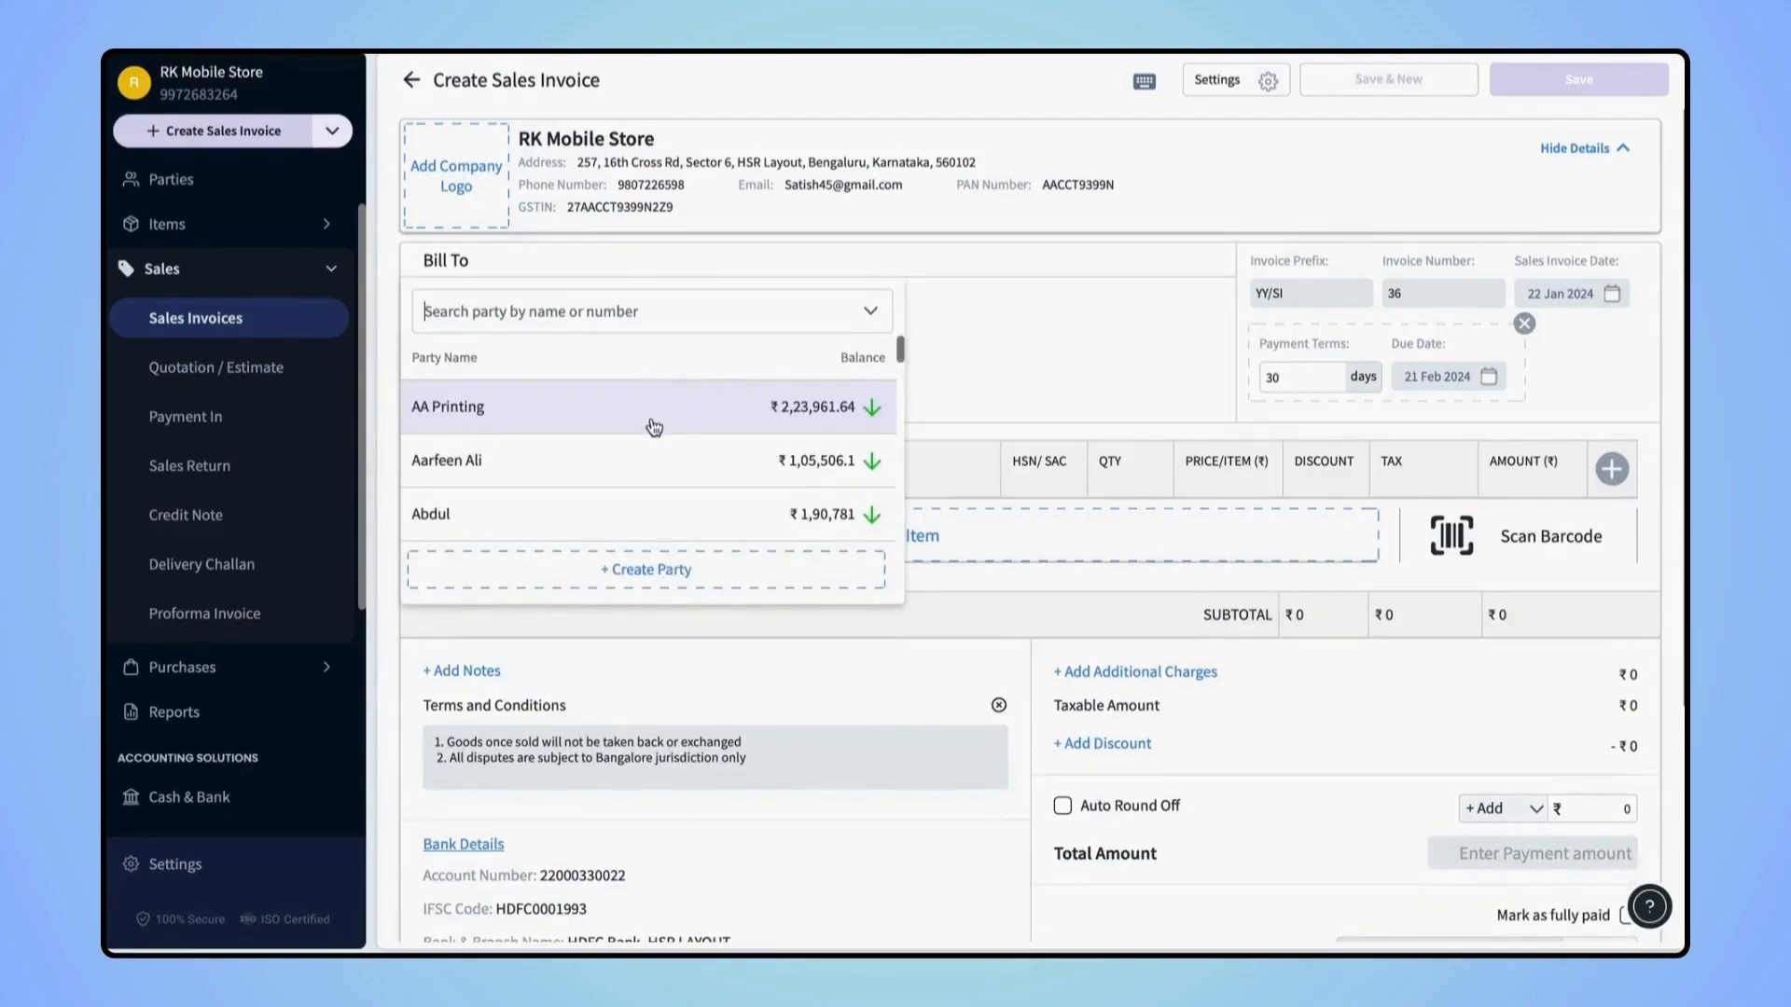
scroll(653, 427, "down", 5)
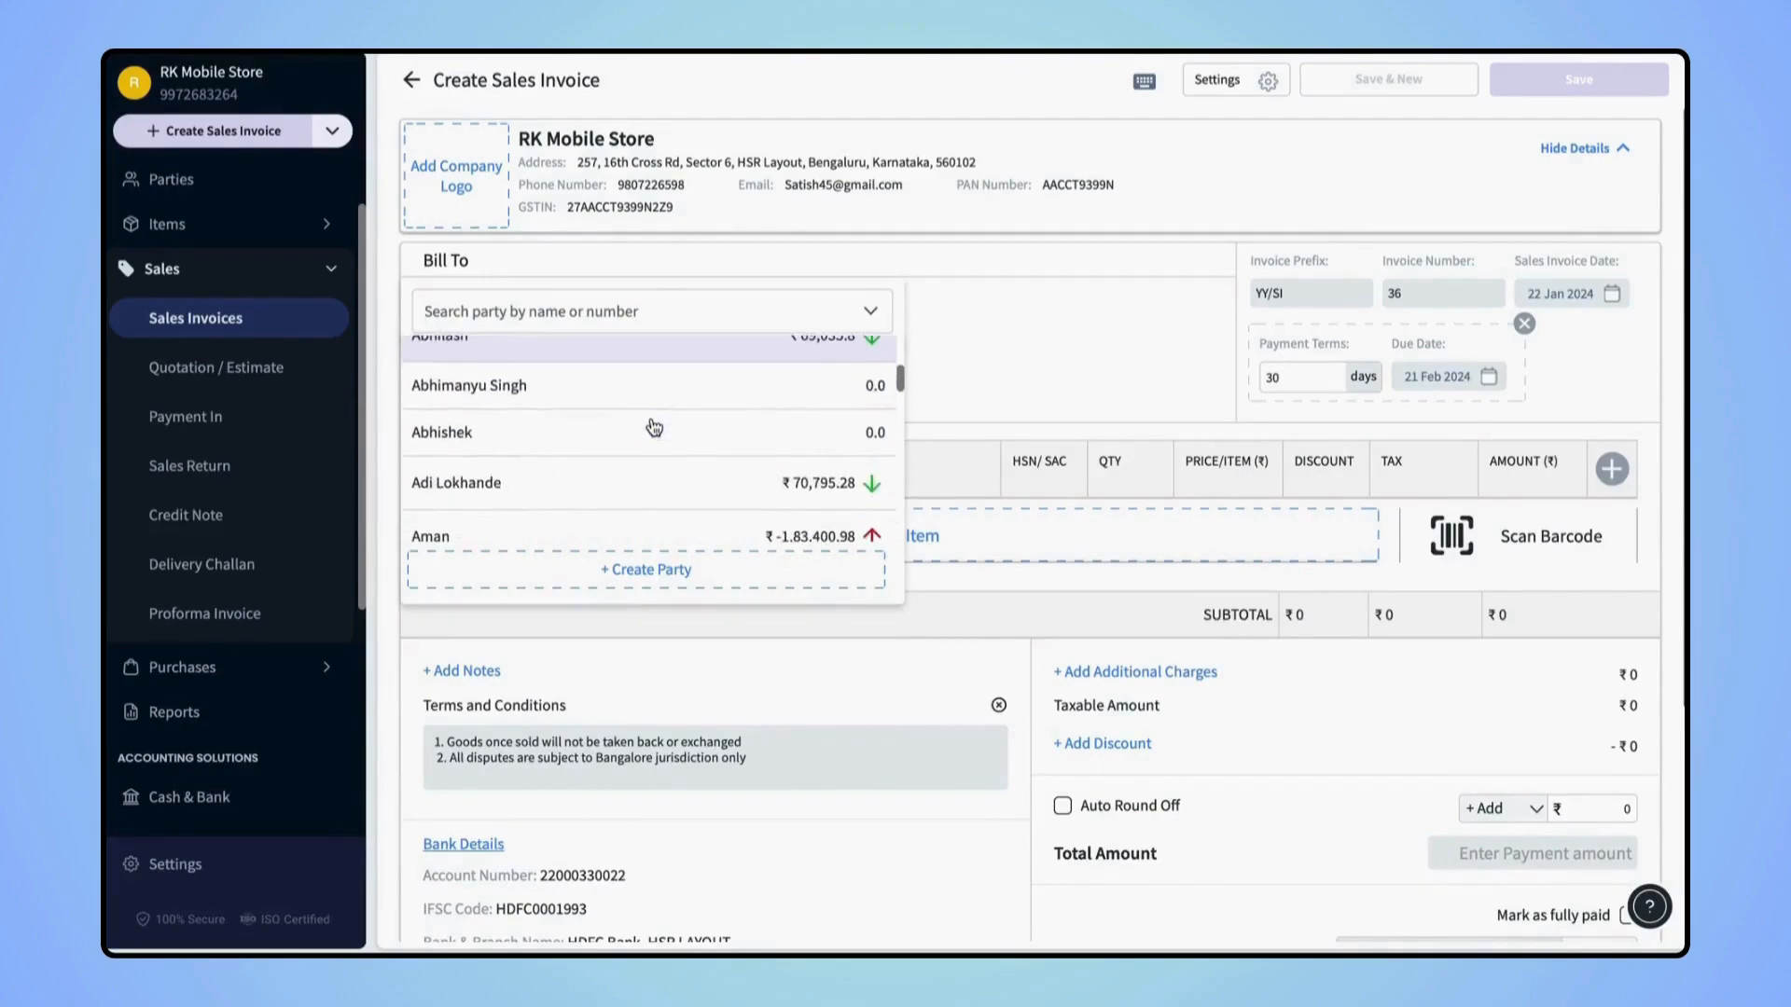
scroll(654, 427, "down", 2)
scroll(653, 427, "down", 5)
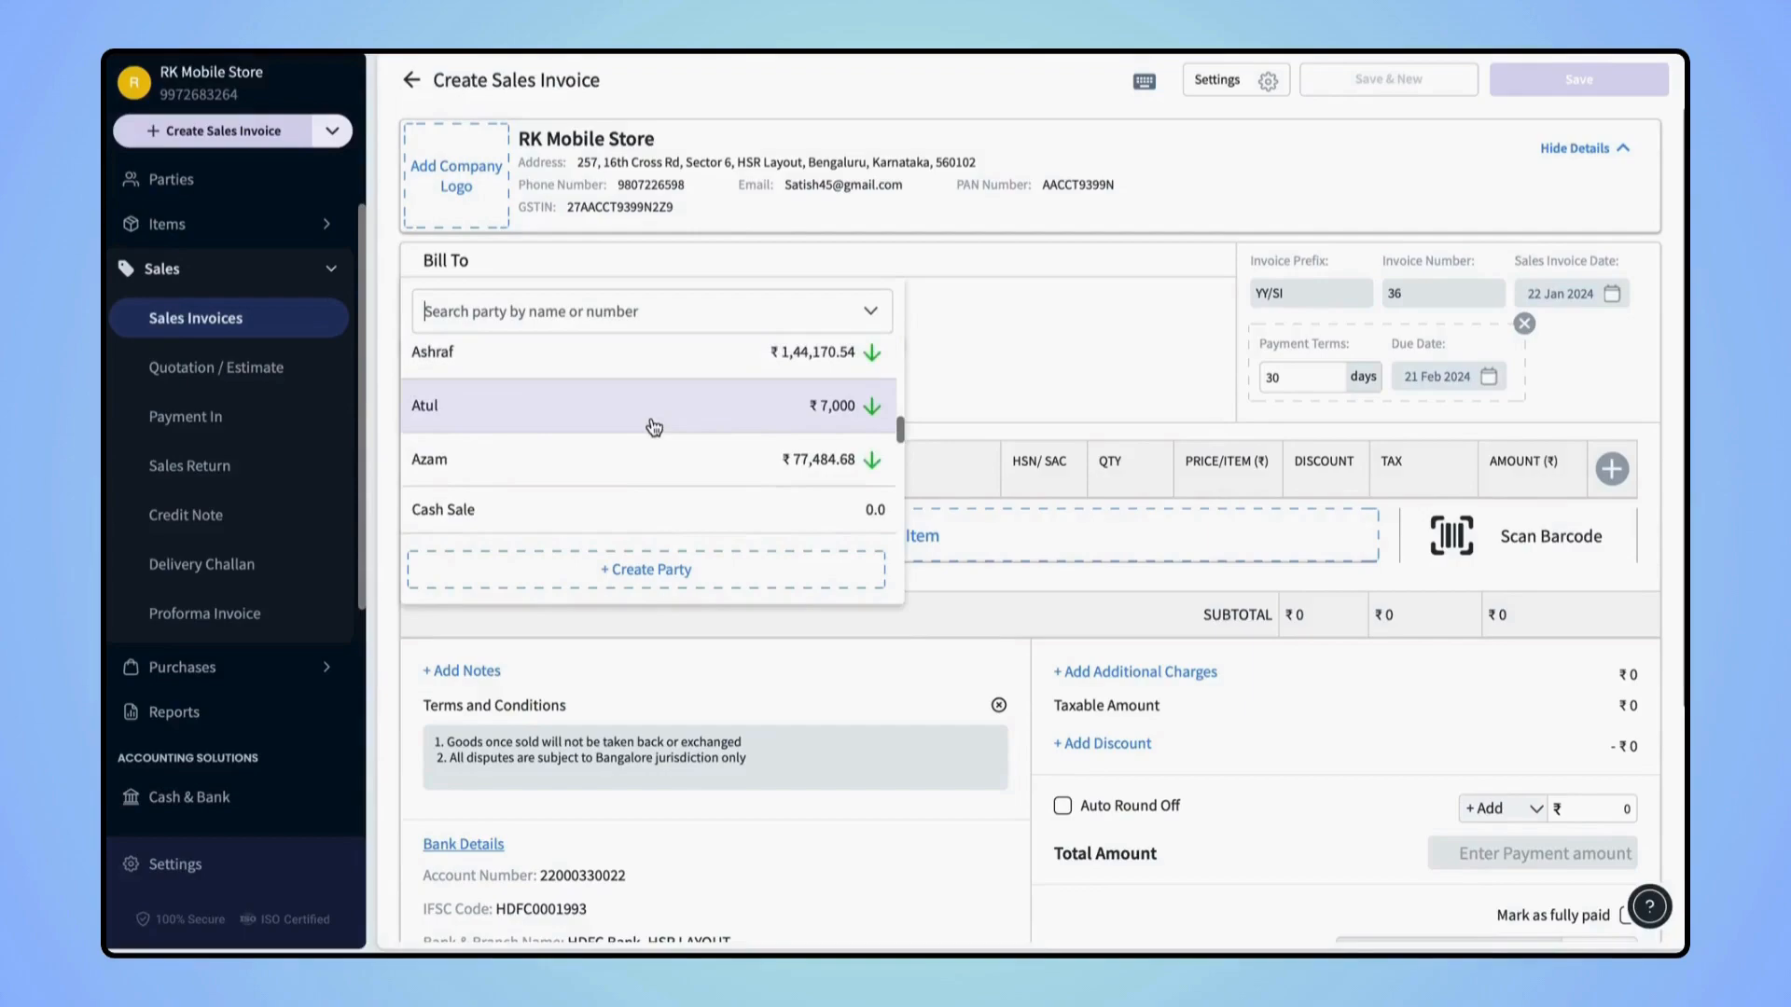
left_click(654, 428)
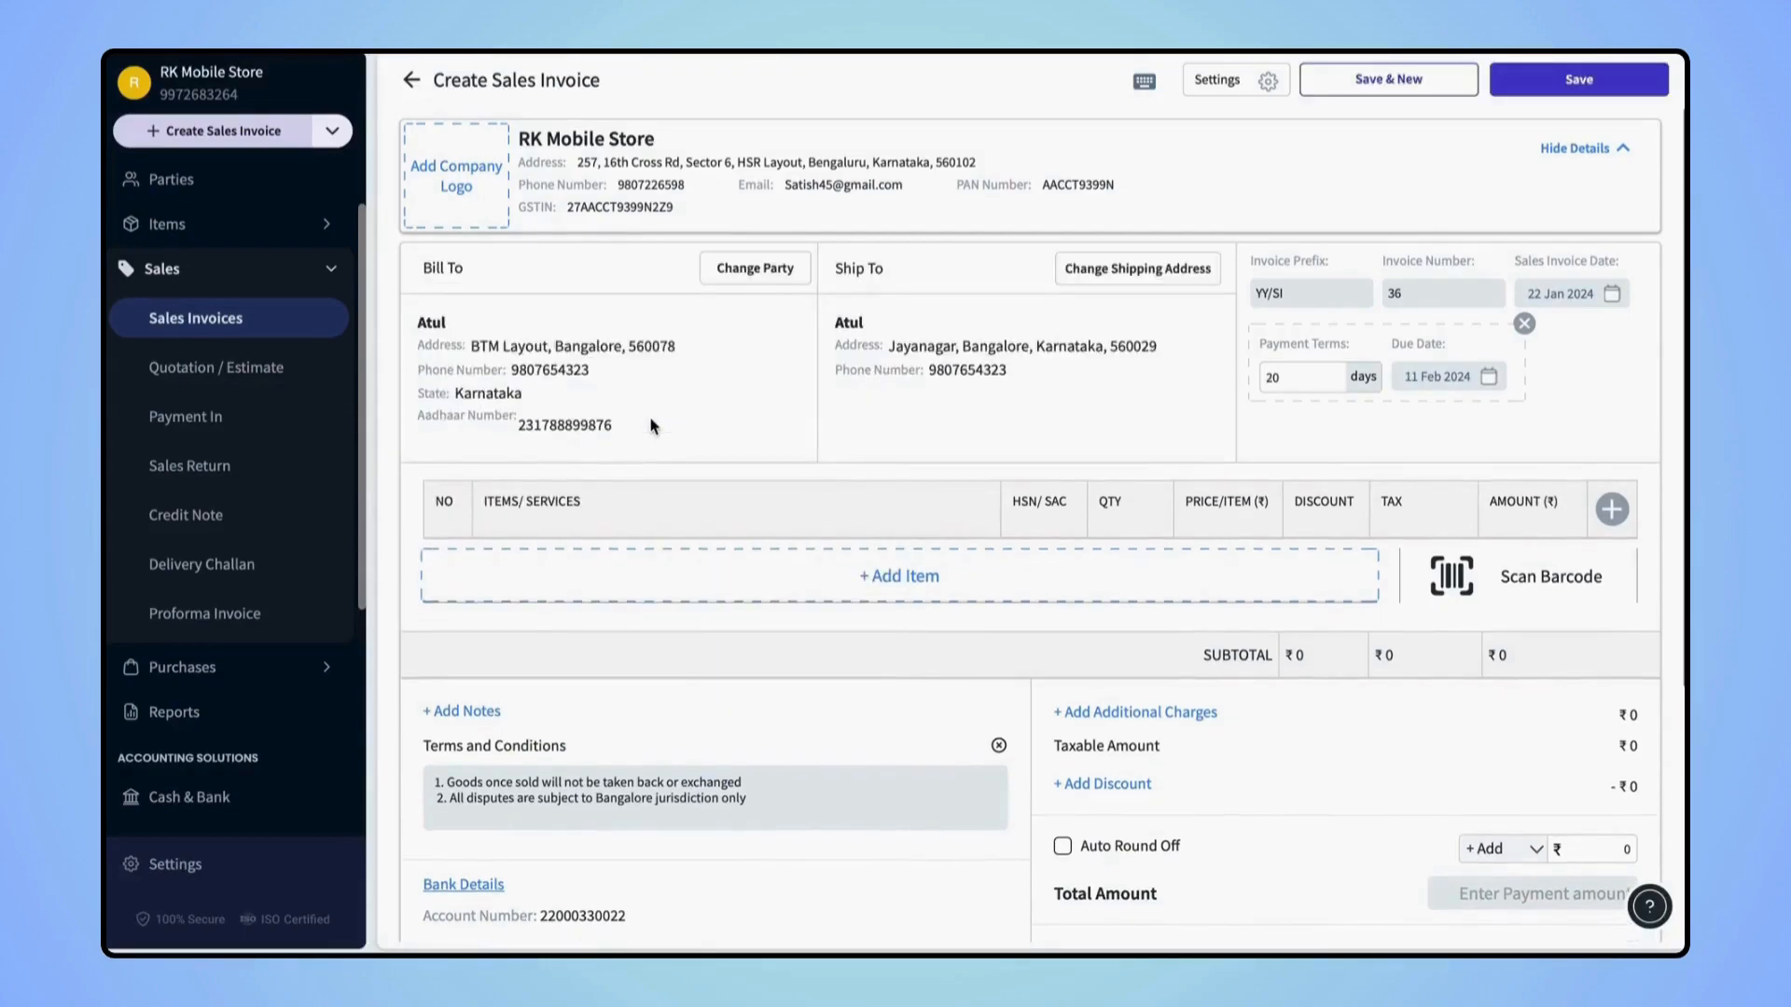
Add one Apple Earpods to the invoice
left_click(932, 595)
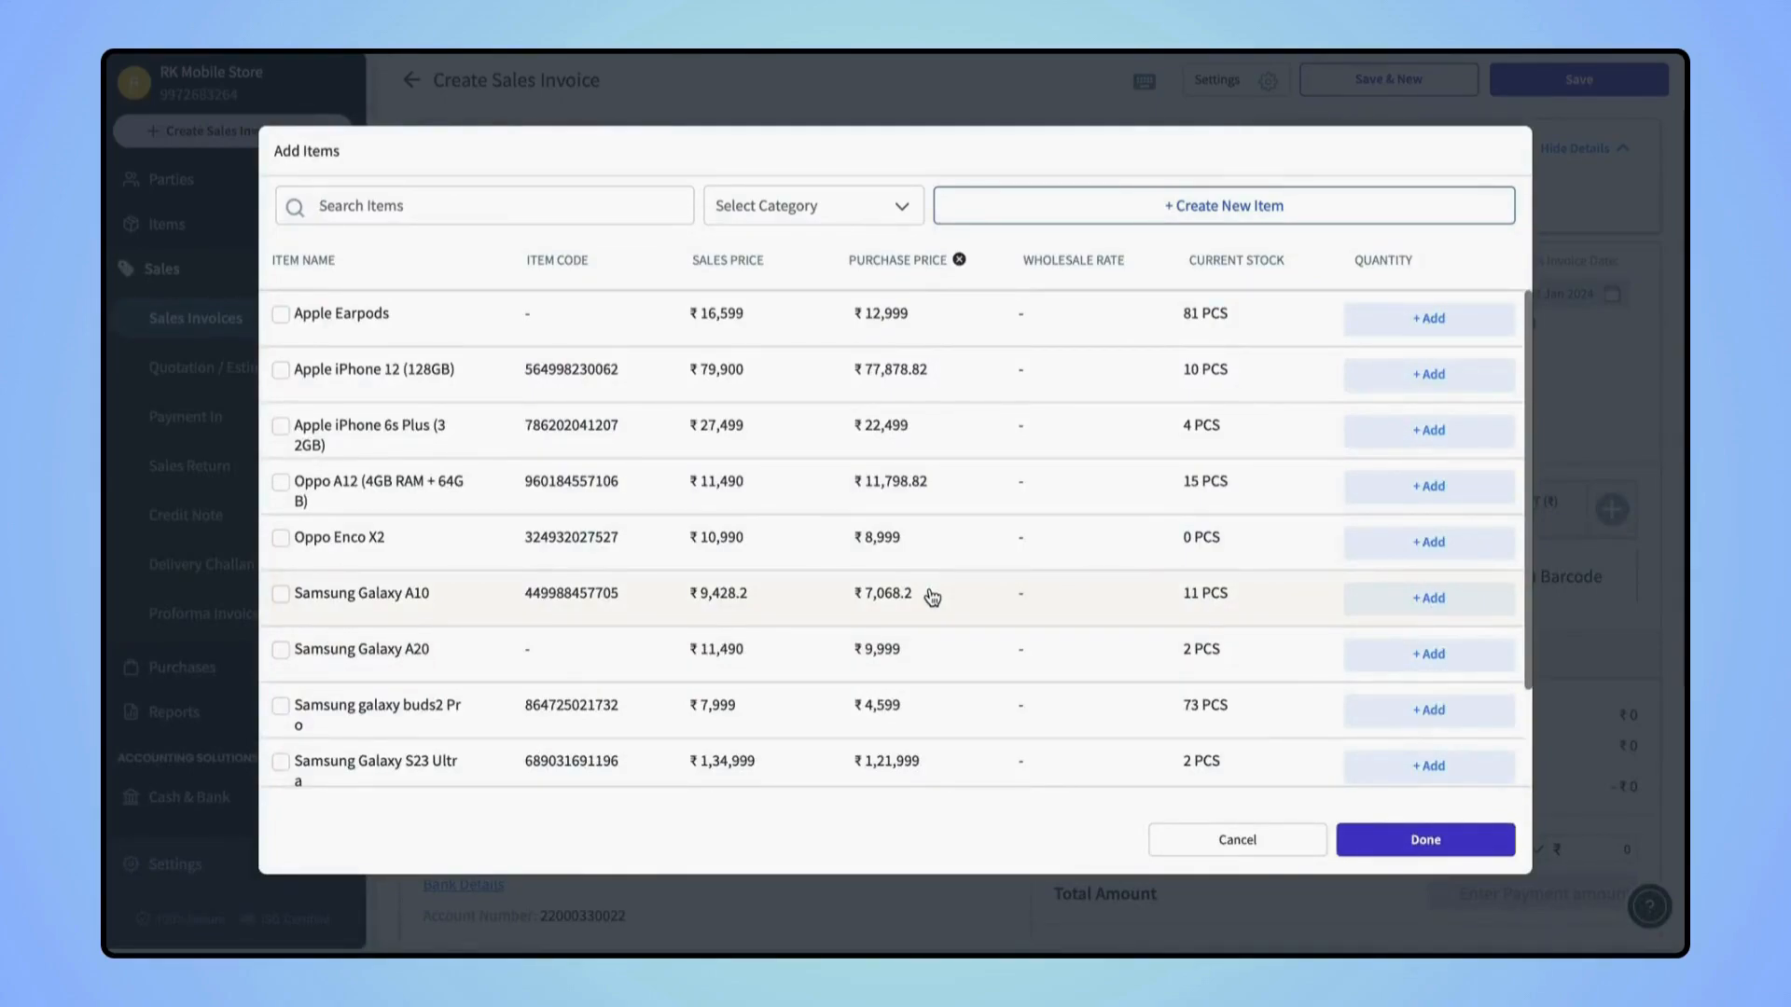
left_click(280, 314)
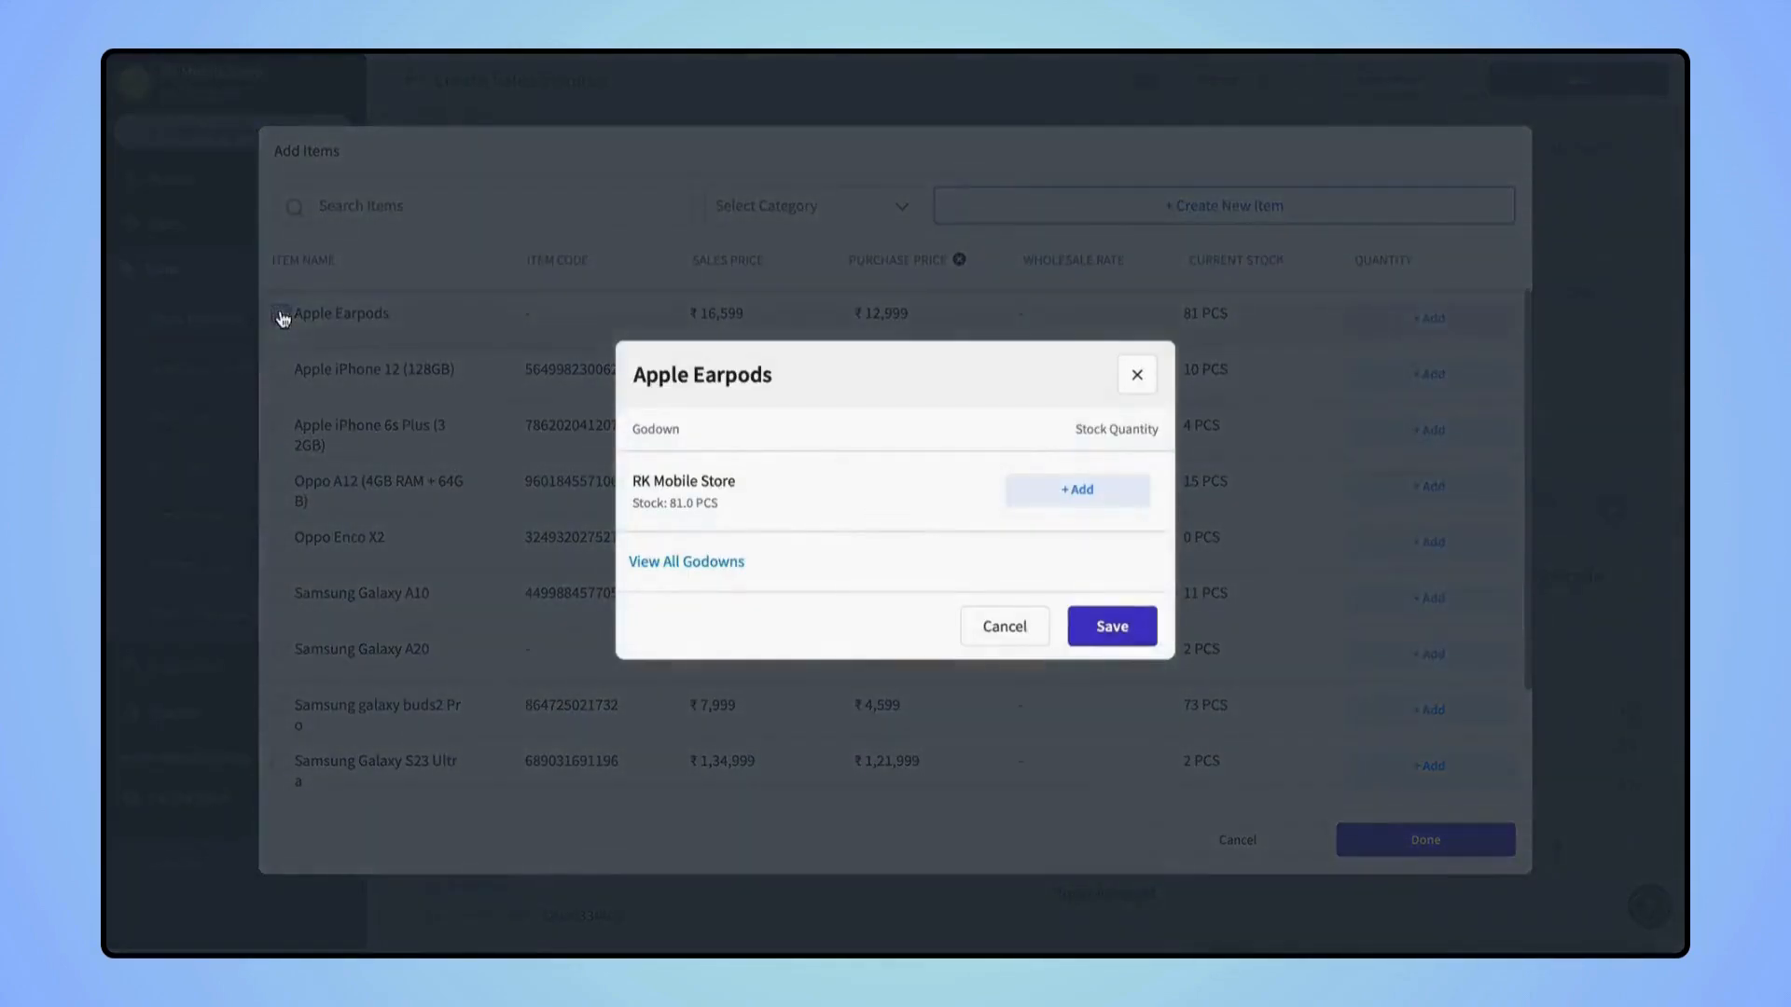
left_click(1075, 497)
left_click(1112, 626)
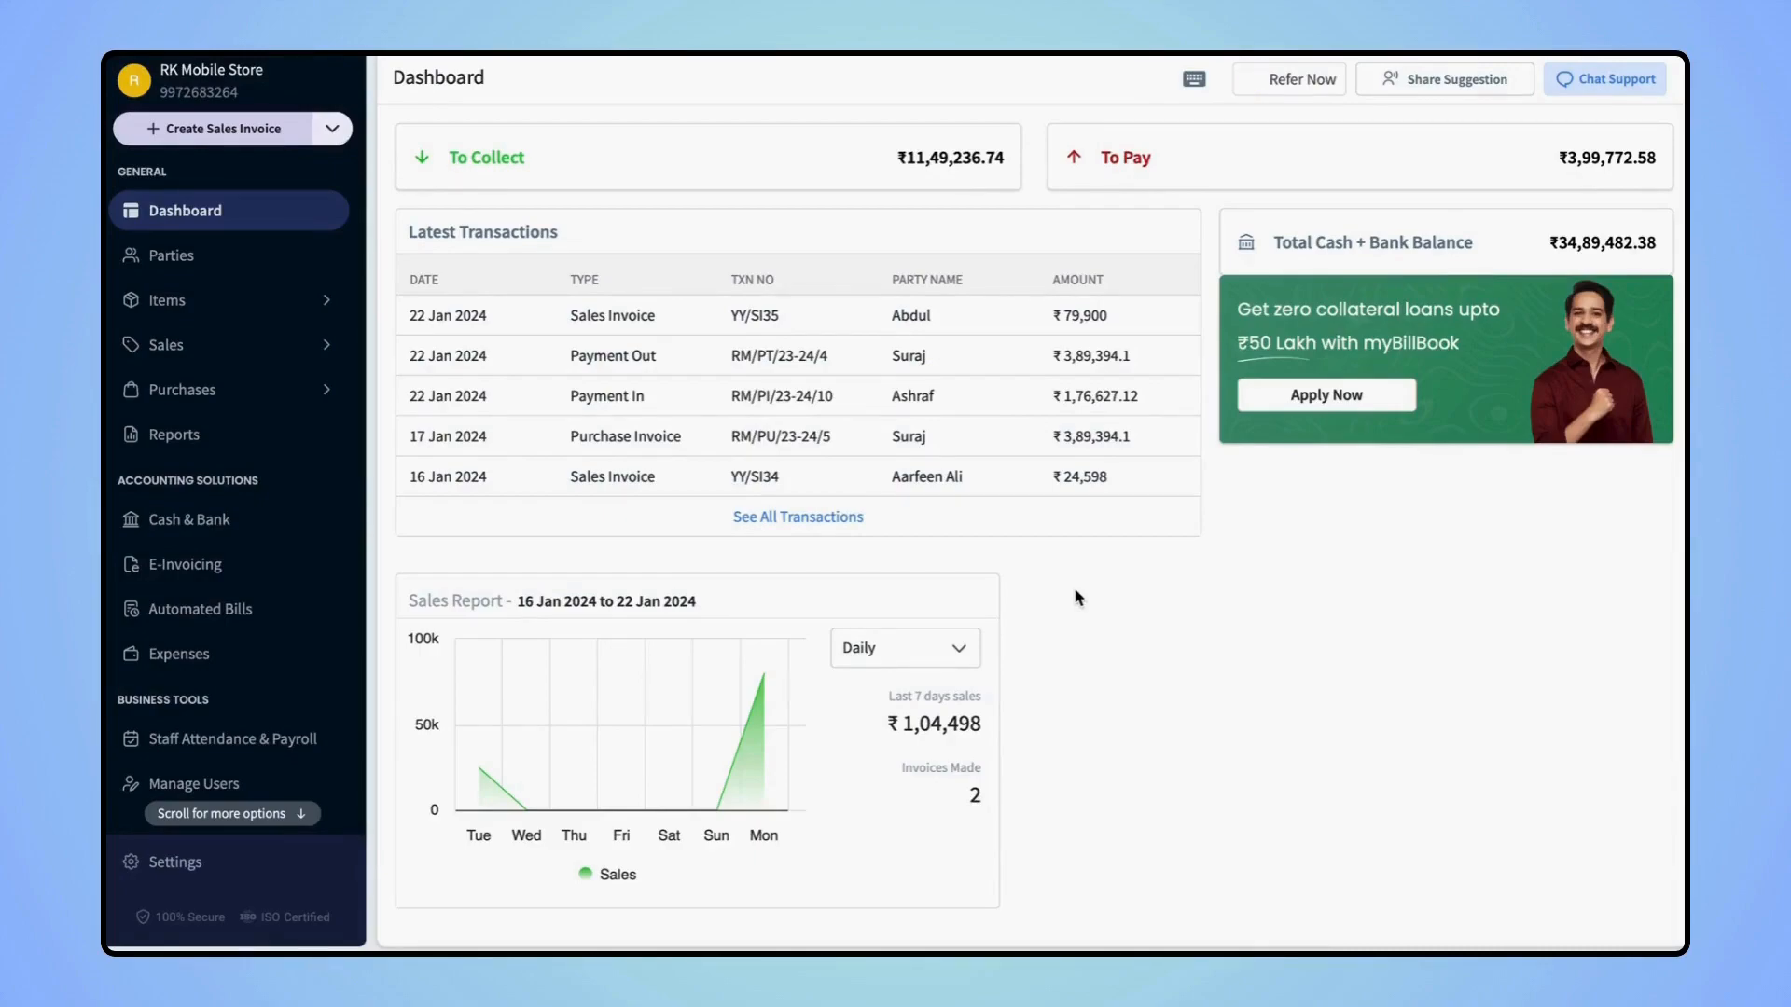
Open Parties and scroll through the 32-party table, then back to the top
left_click(209, 271)
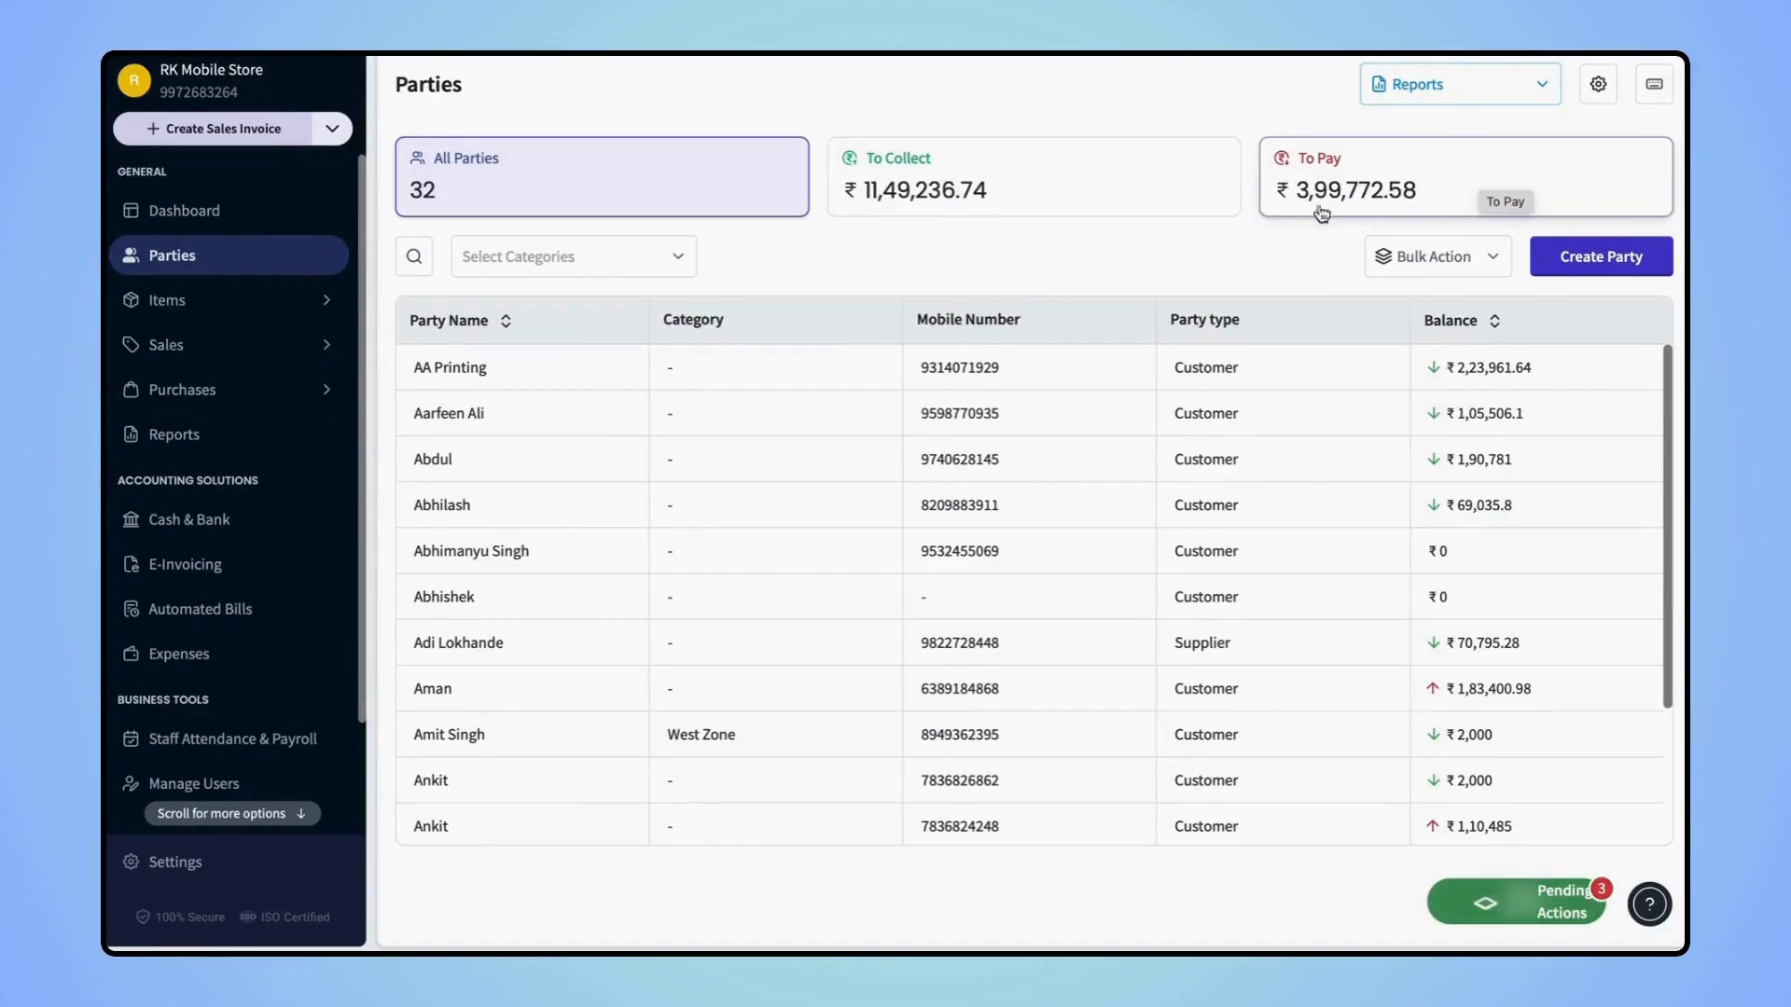
scroll(956, 542, "down", 3)
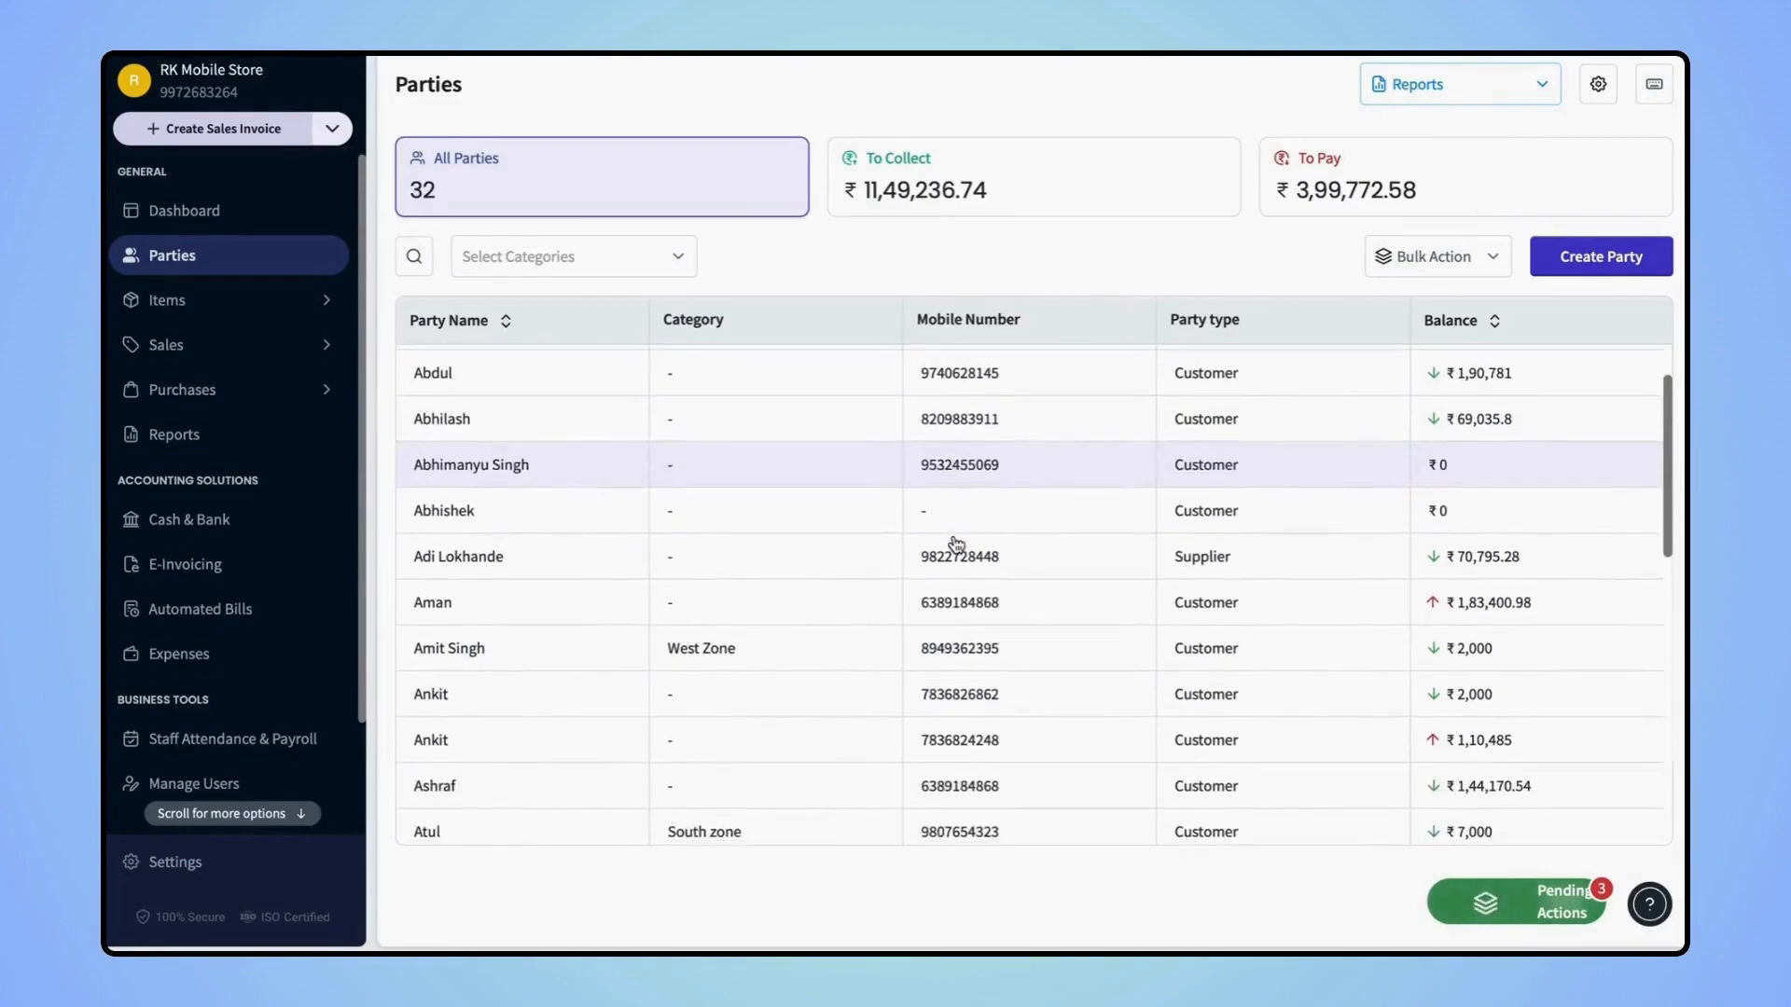
scroll(956, 543, "down", 2)
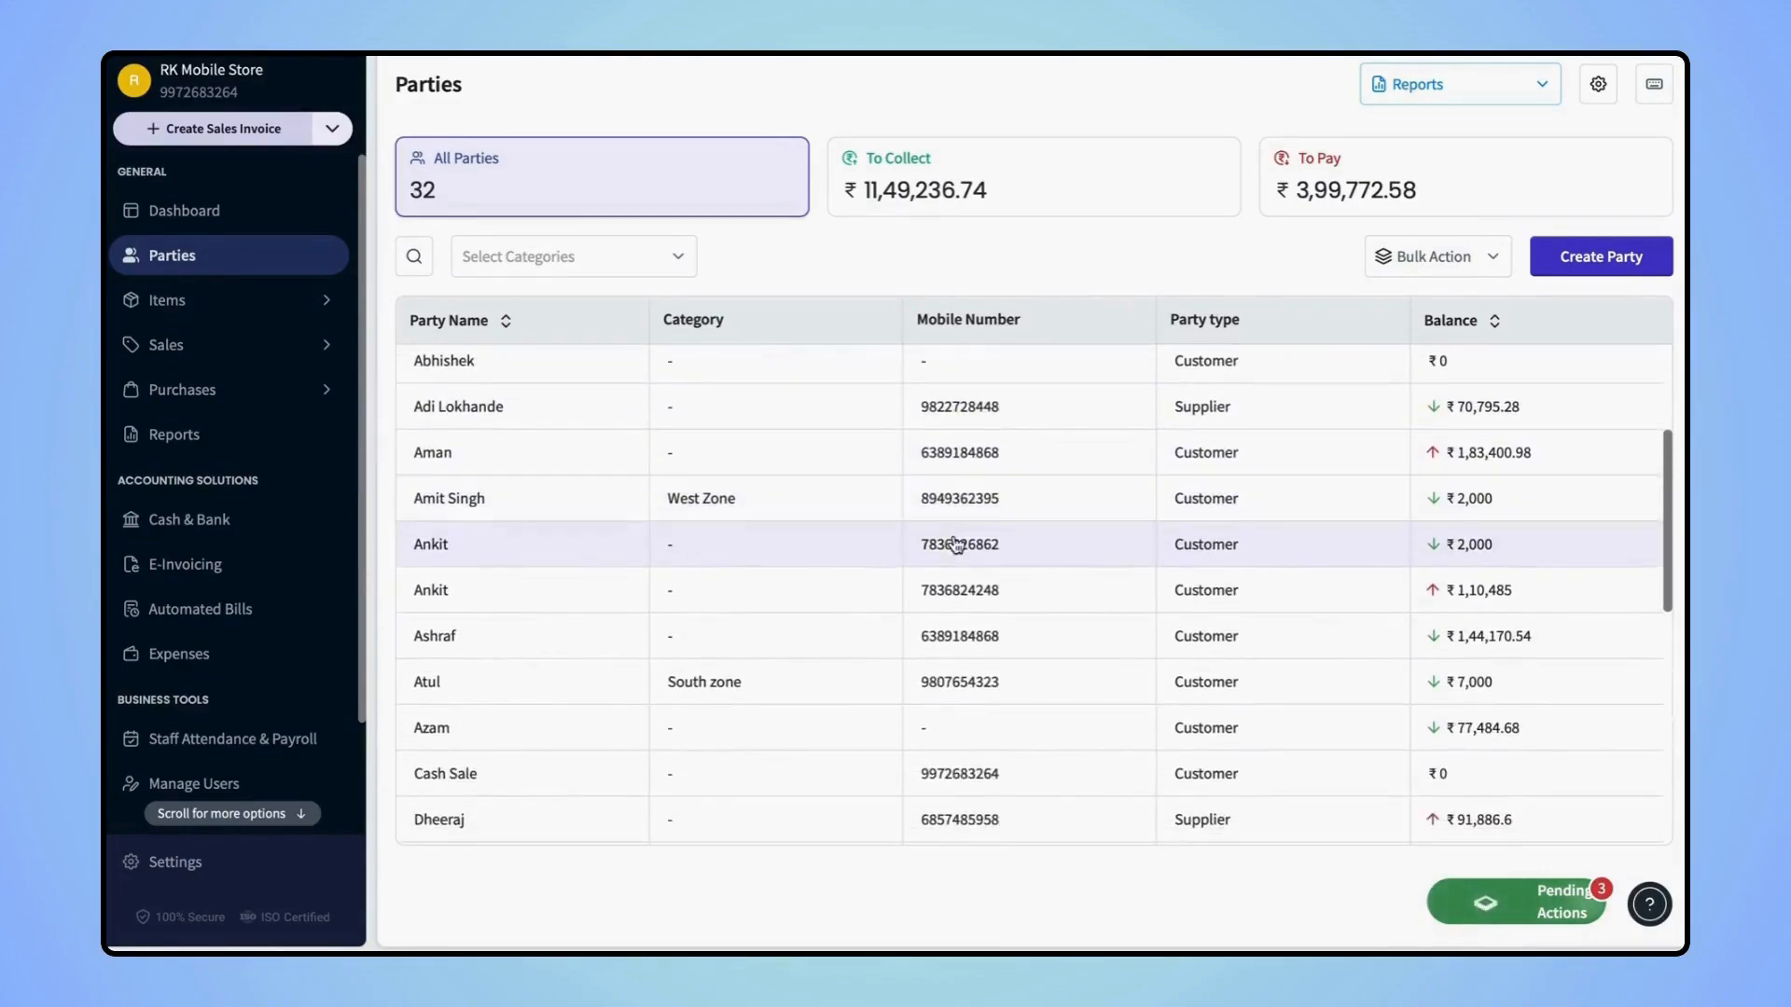
scroll(1282, 608, "down", 8)
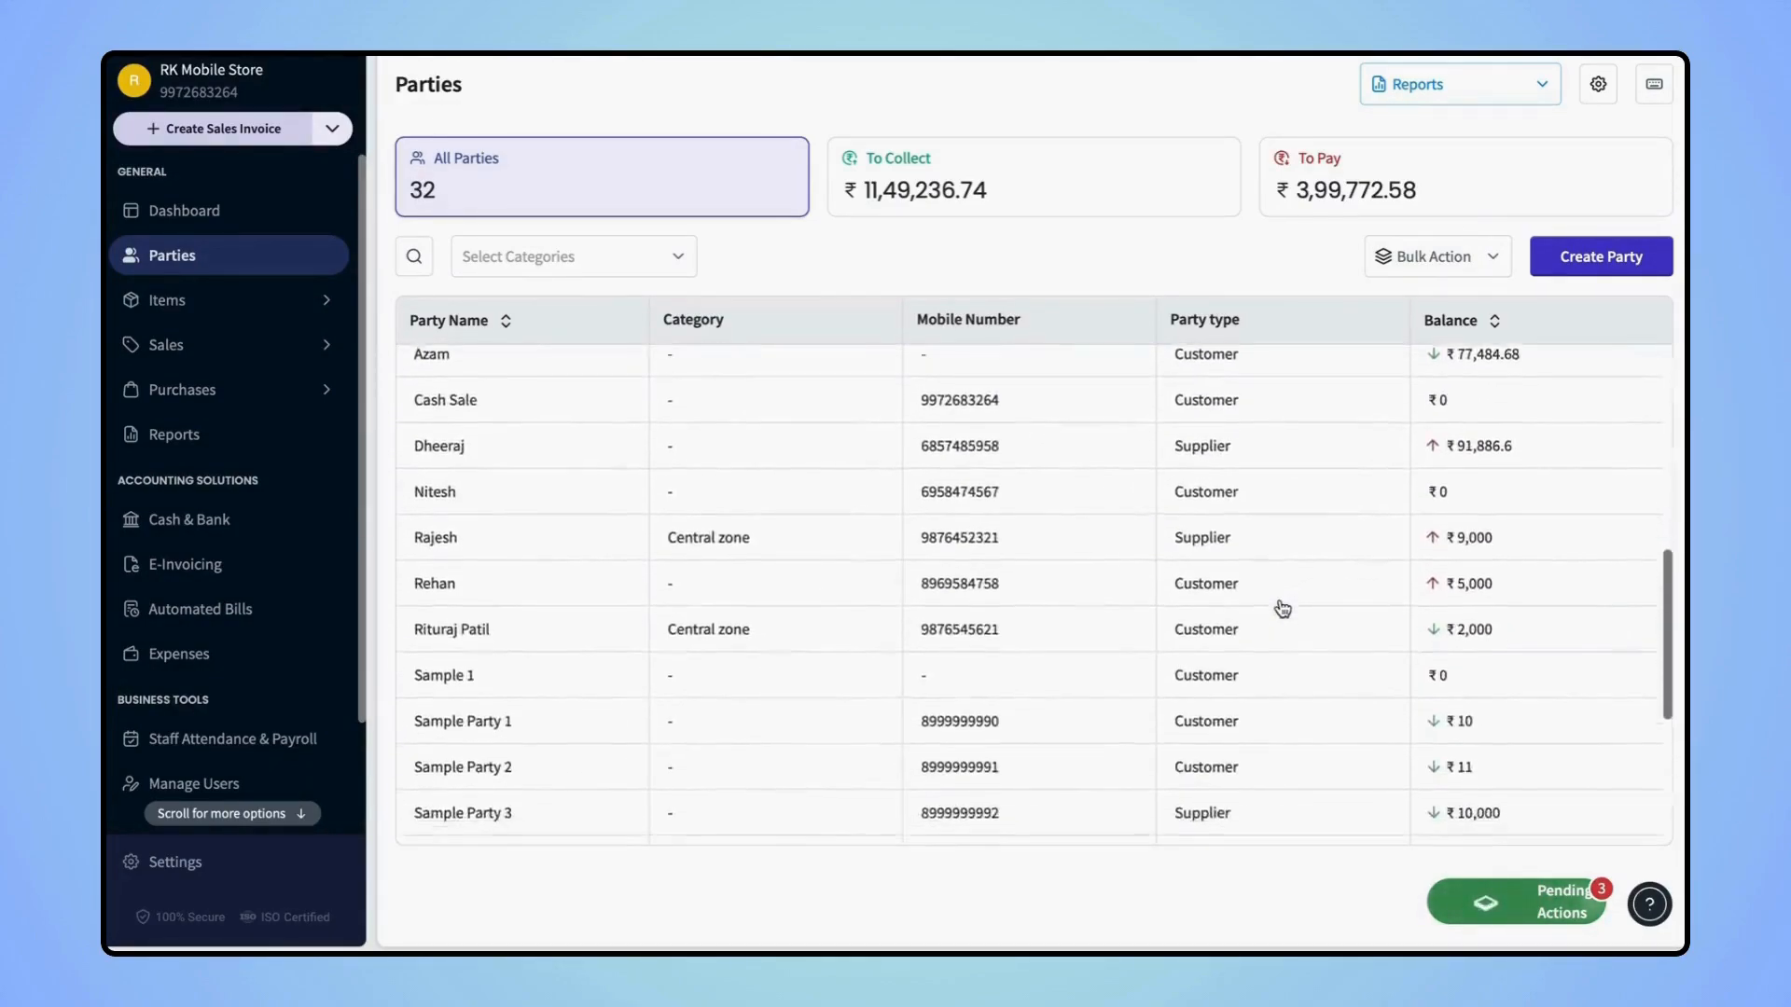
scroll(1282, 608, "up", 15)
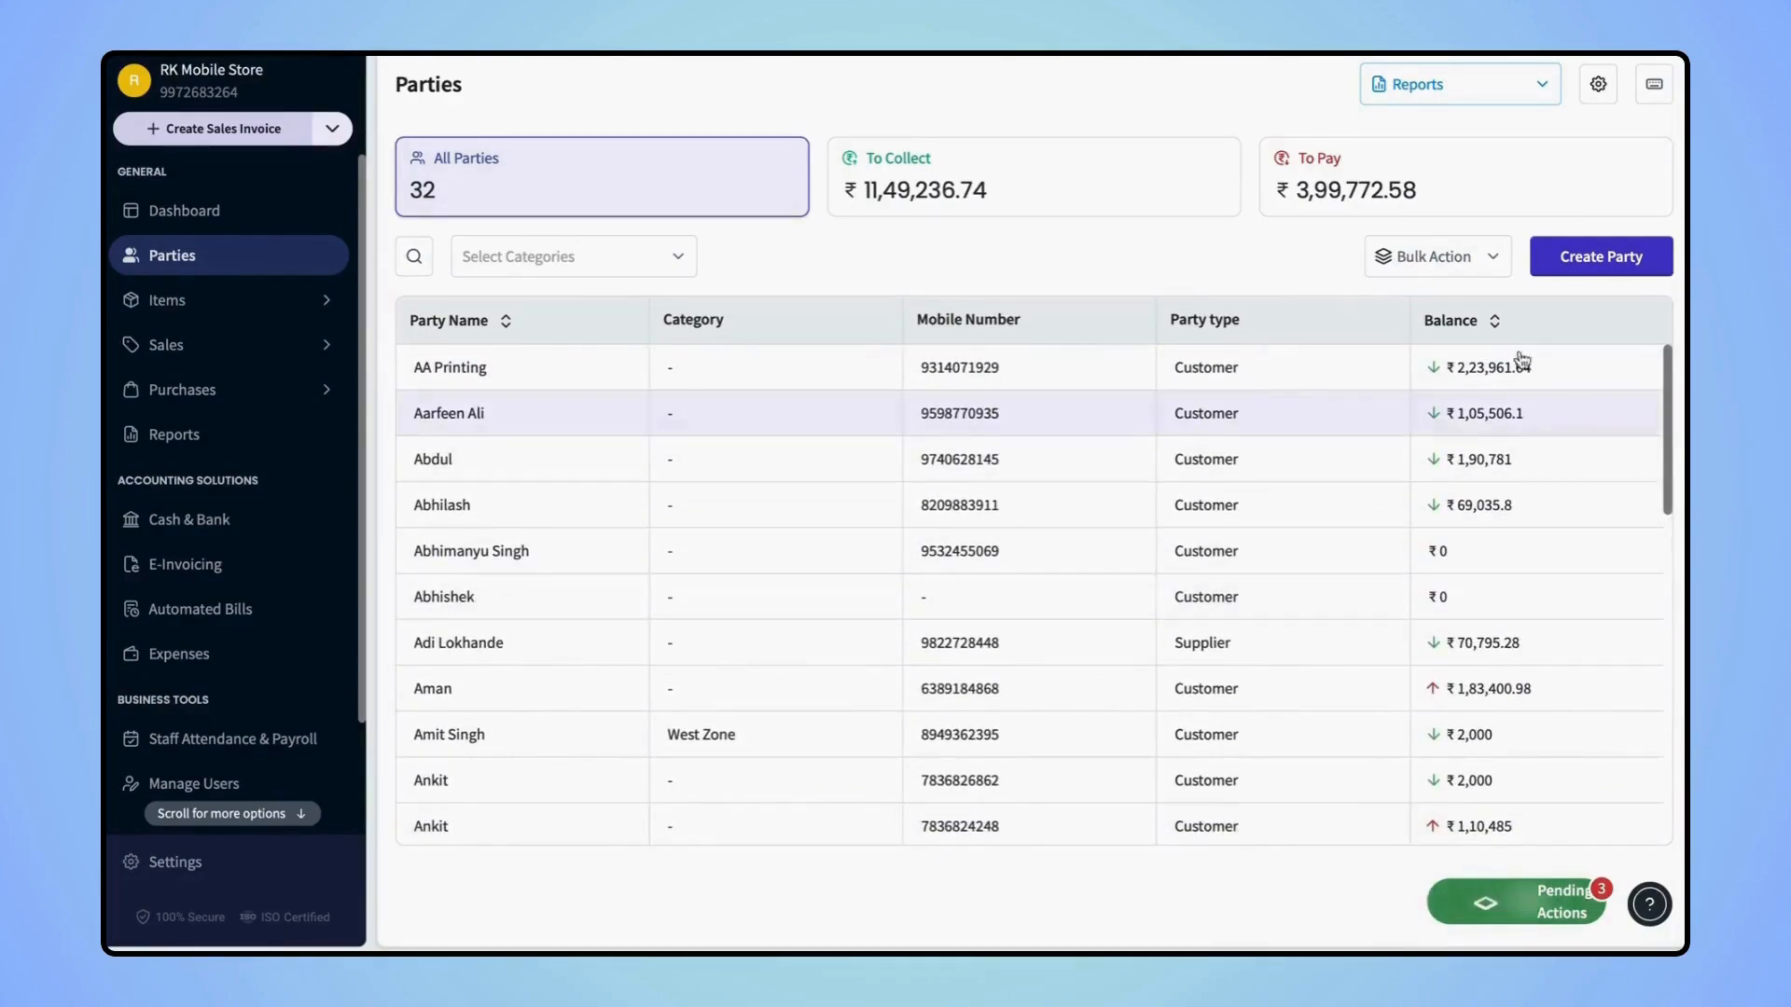
Open a new party form and fill in the party's name, mobile number and e-mail
left_click(1597, 261)
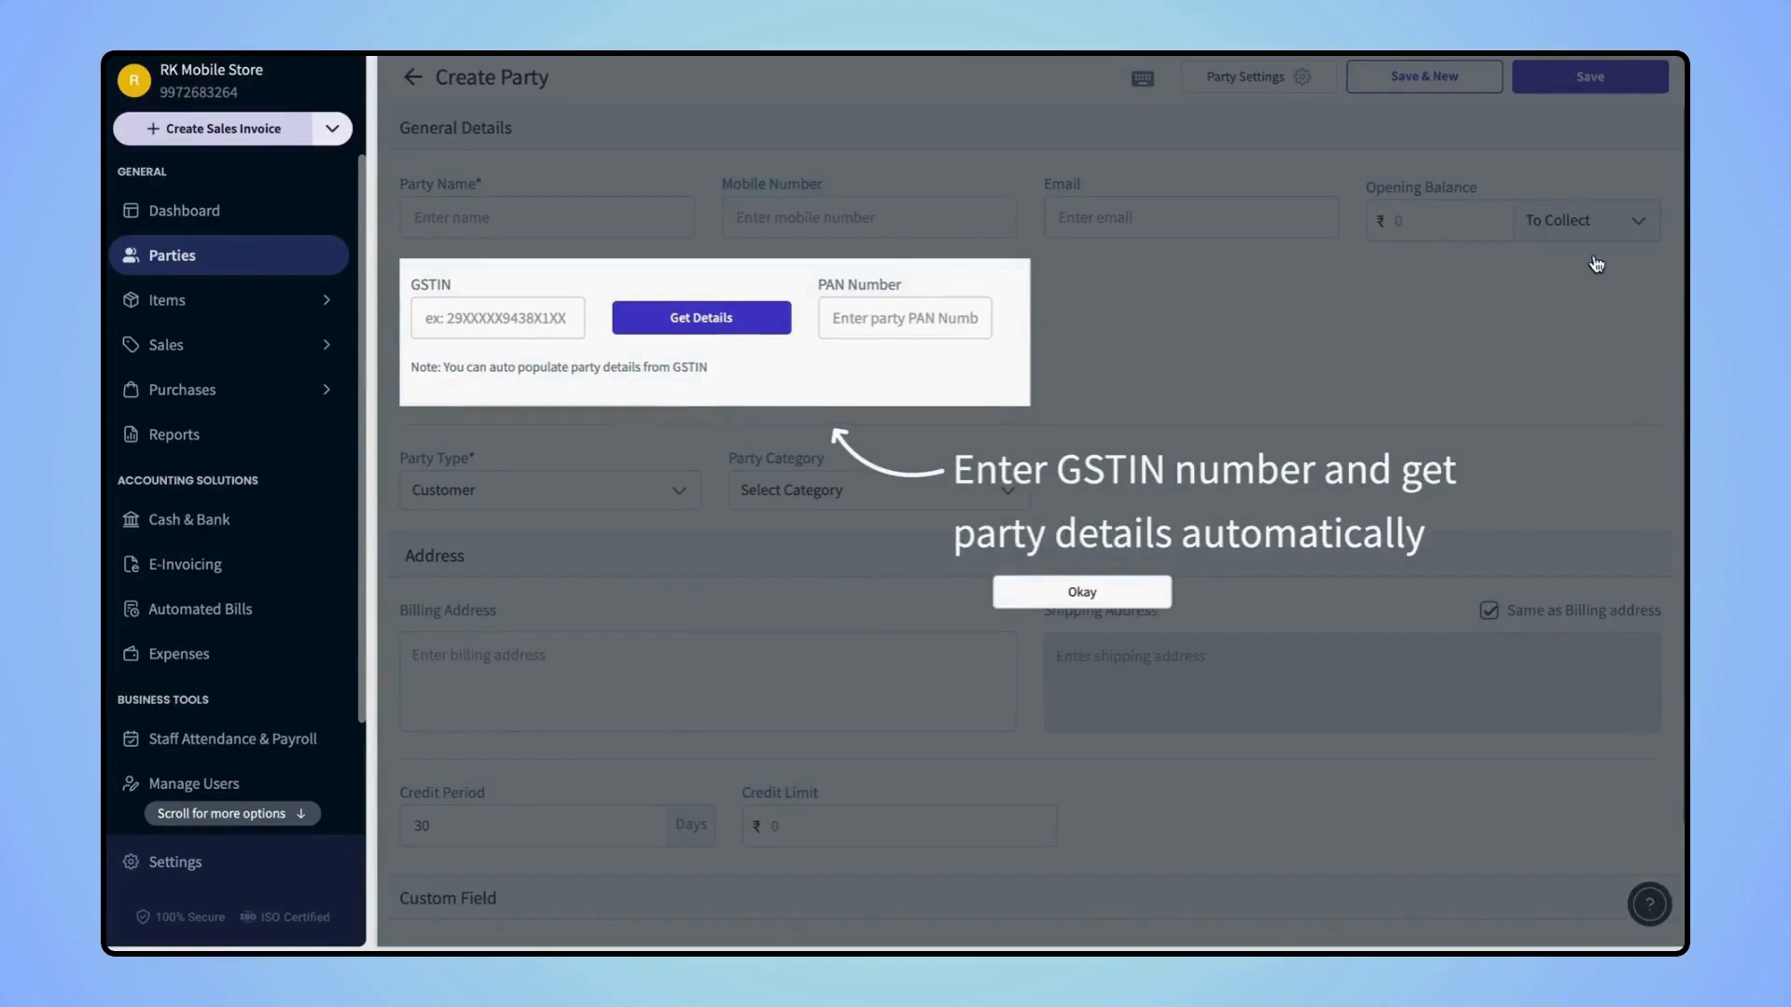
left_click(1119, 591)
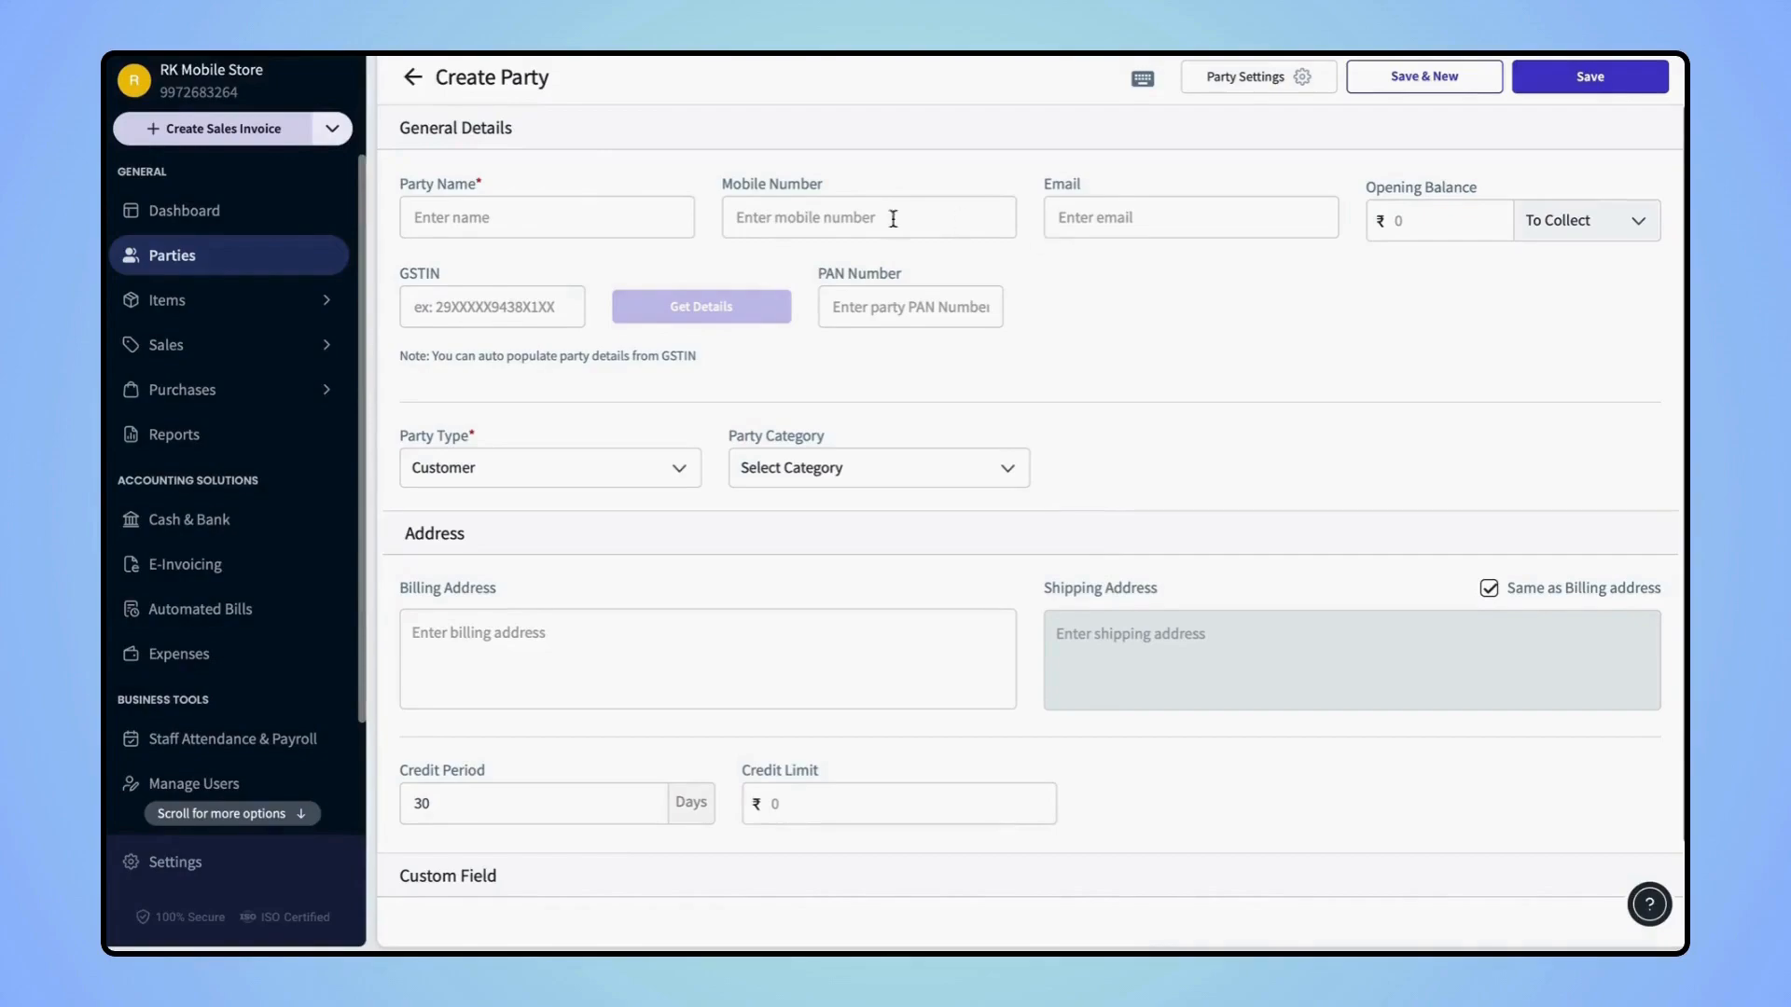
left_click(482, 220)
type("Ramesh")
left_click(769, 214)
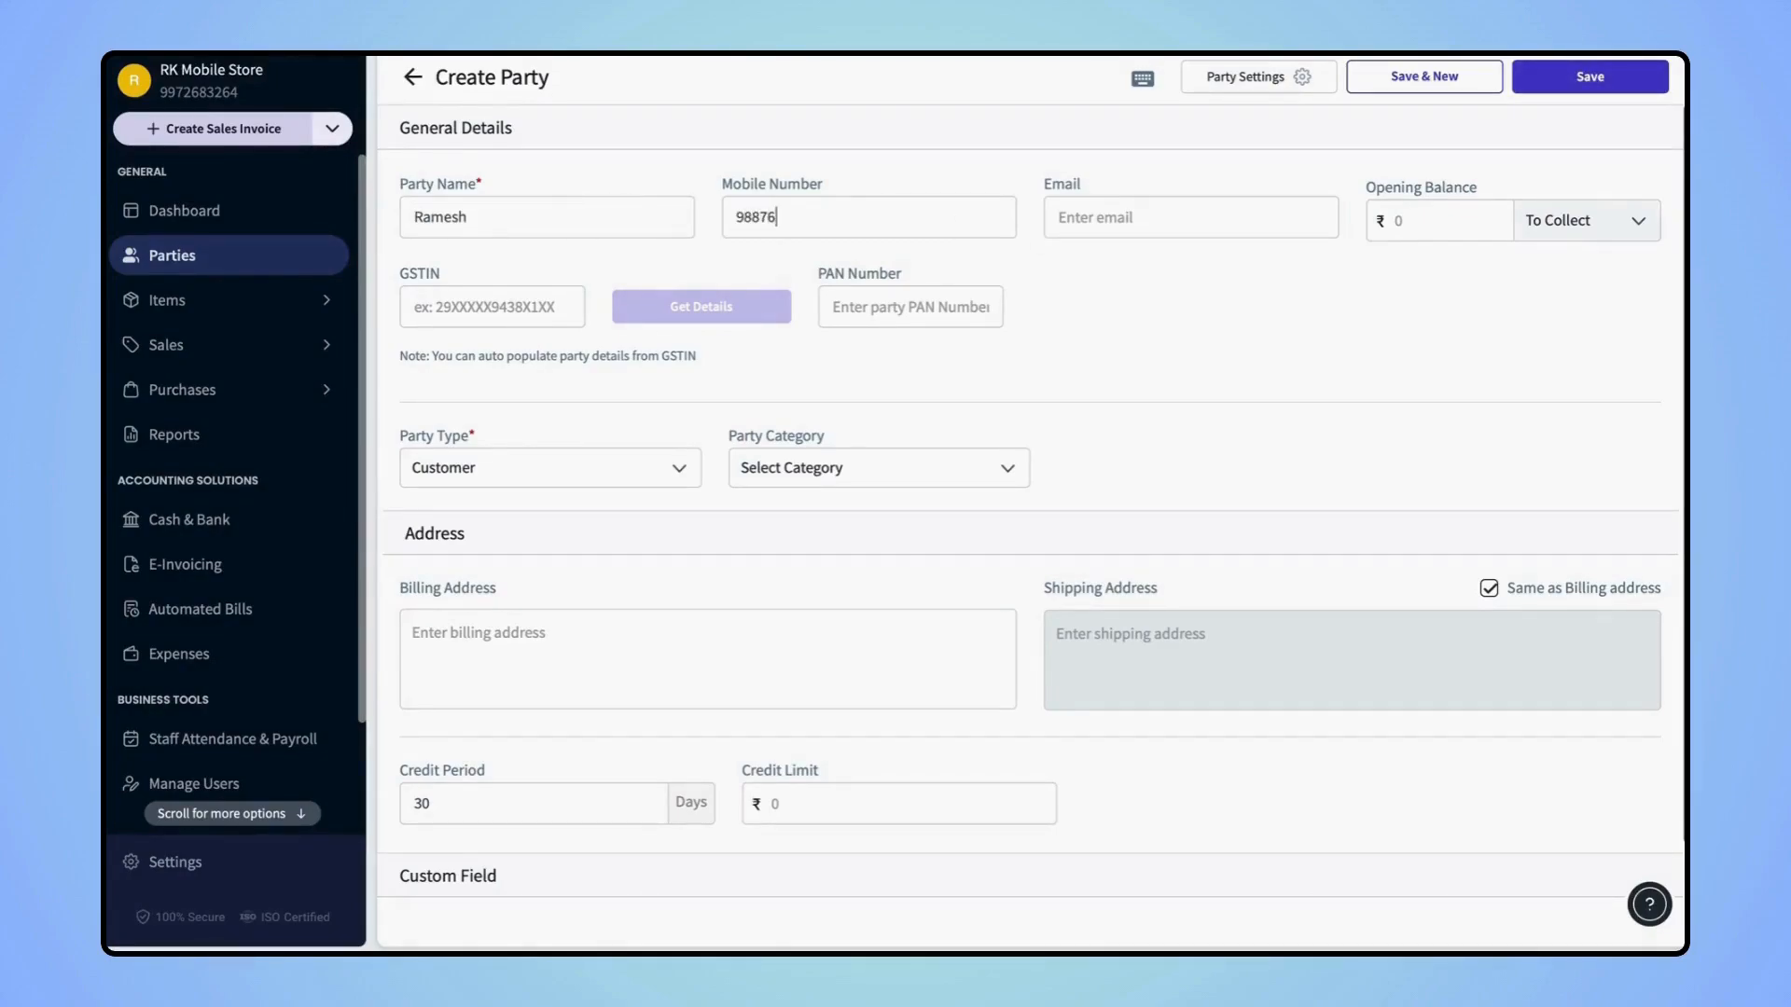
left_click(1064, 231)
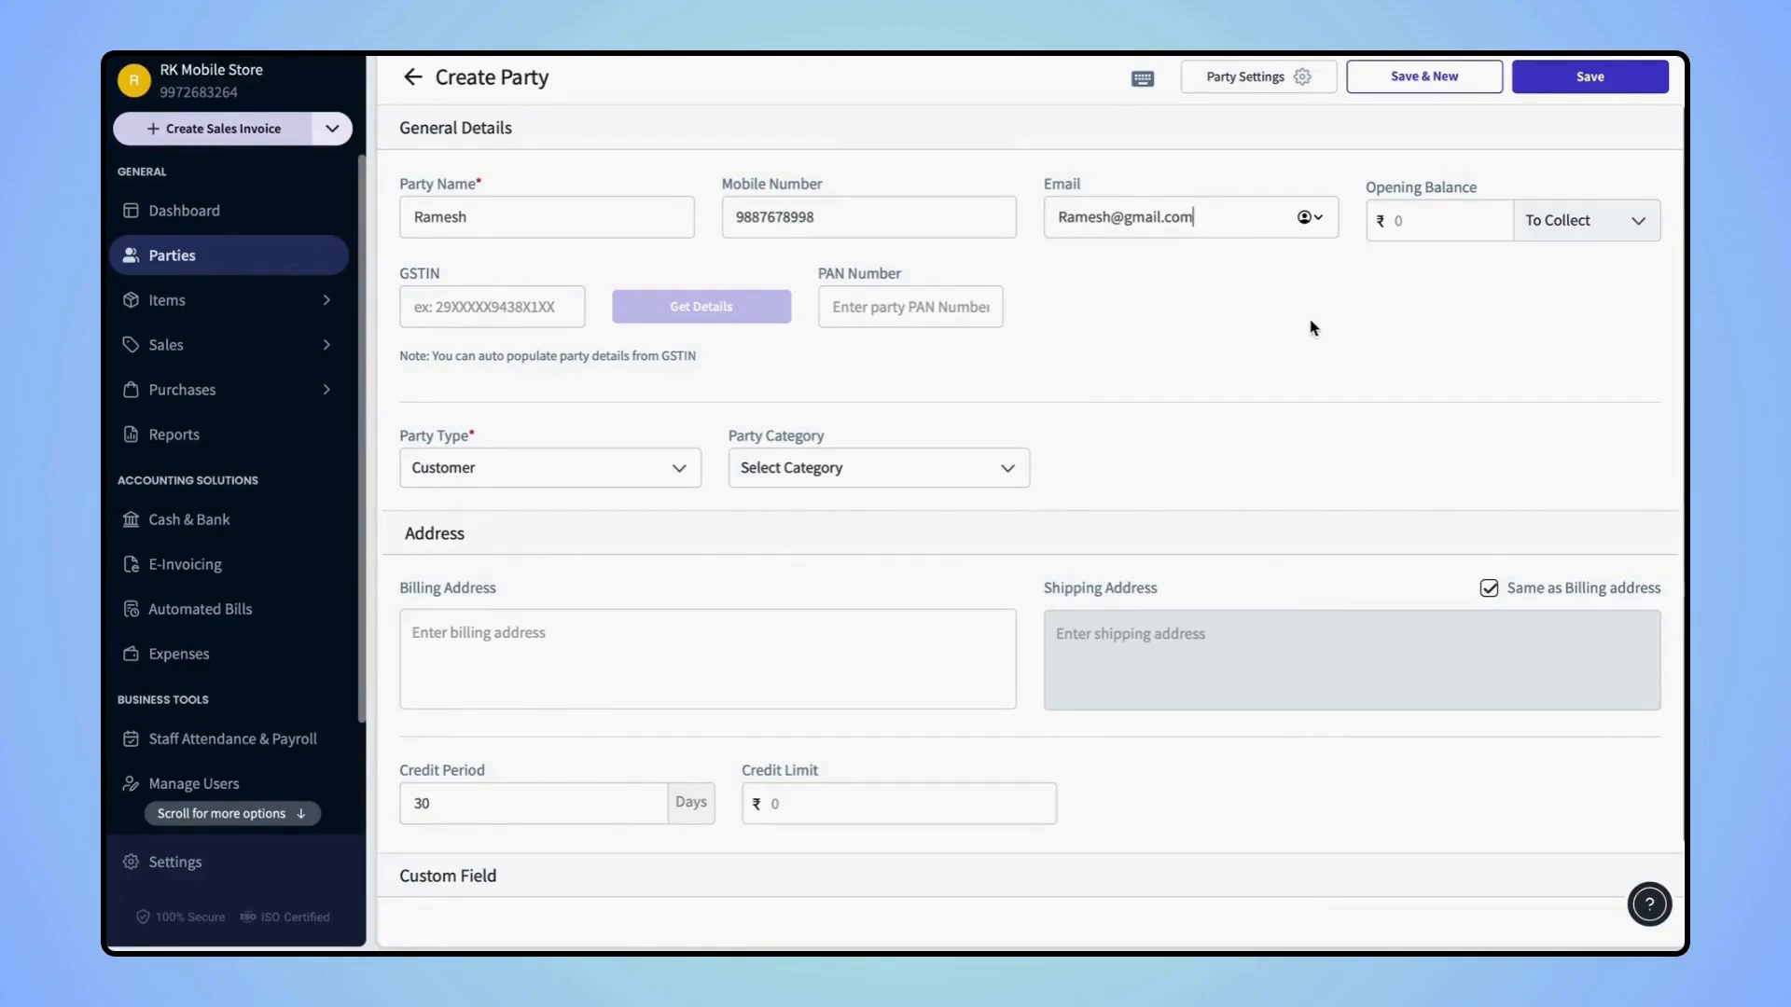
Enter a ₹7000 opening balance marked To Pay
left_click(1407, 219)
type("7000")
left_click(1634, 228)
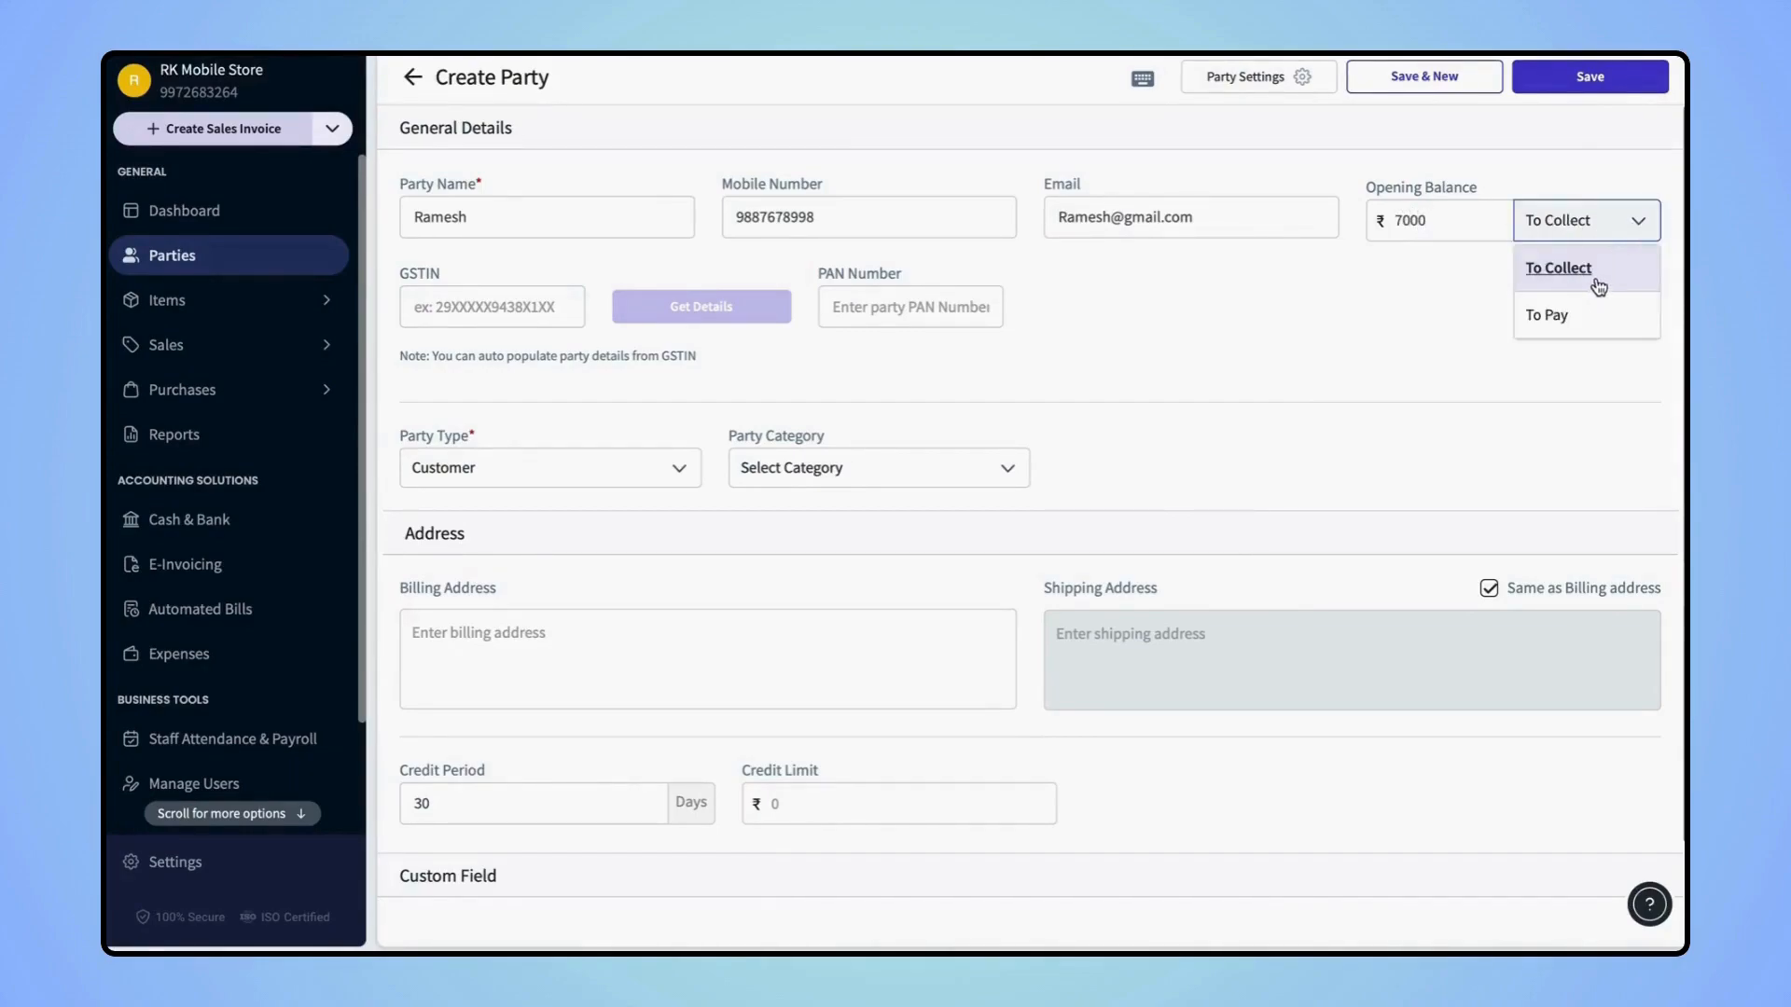
left_click(1560, 316)
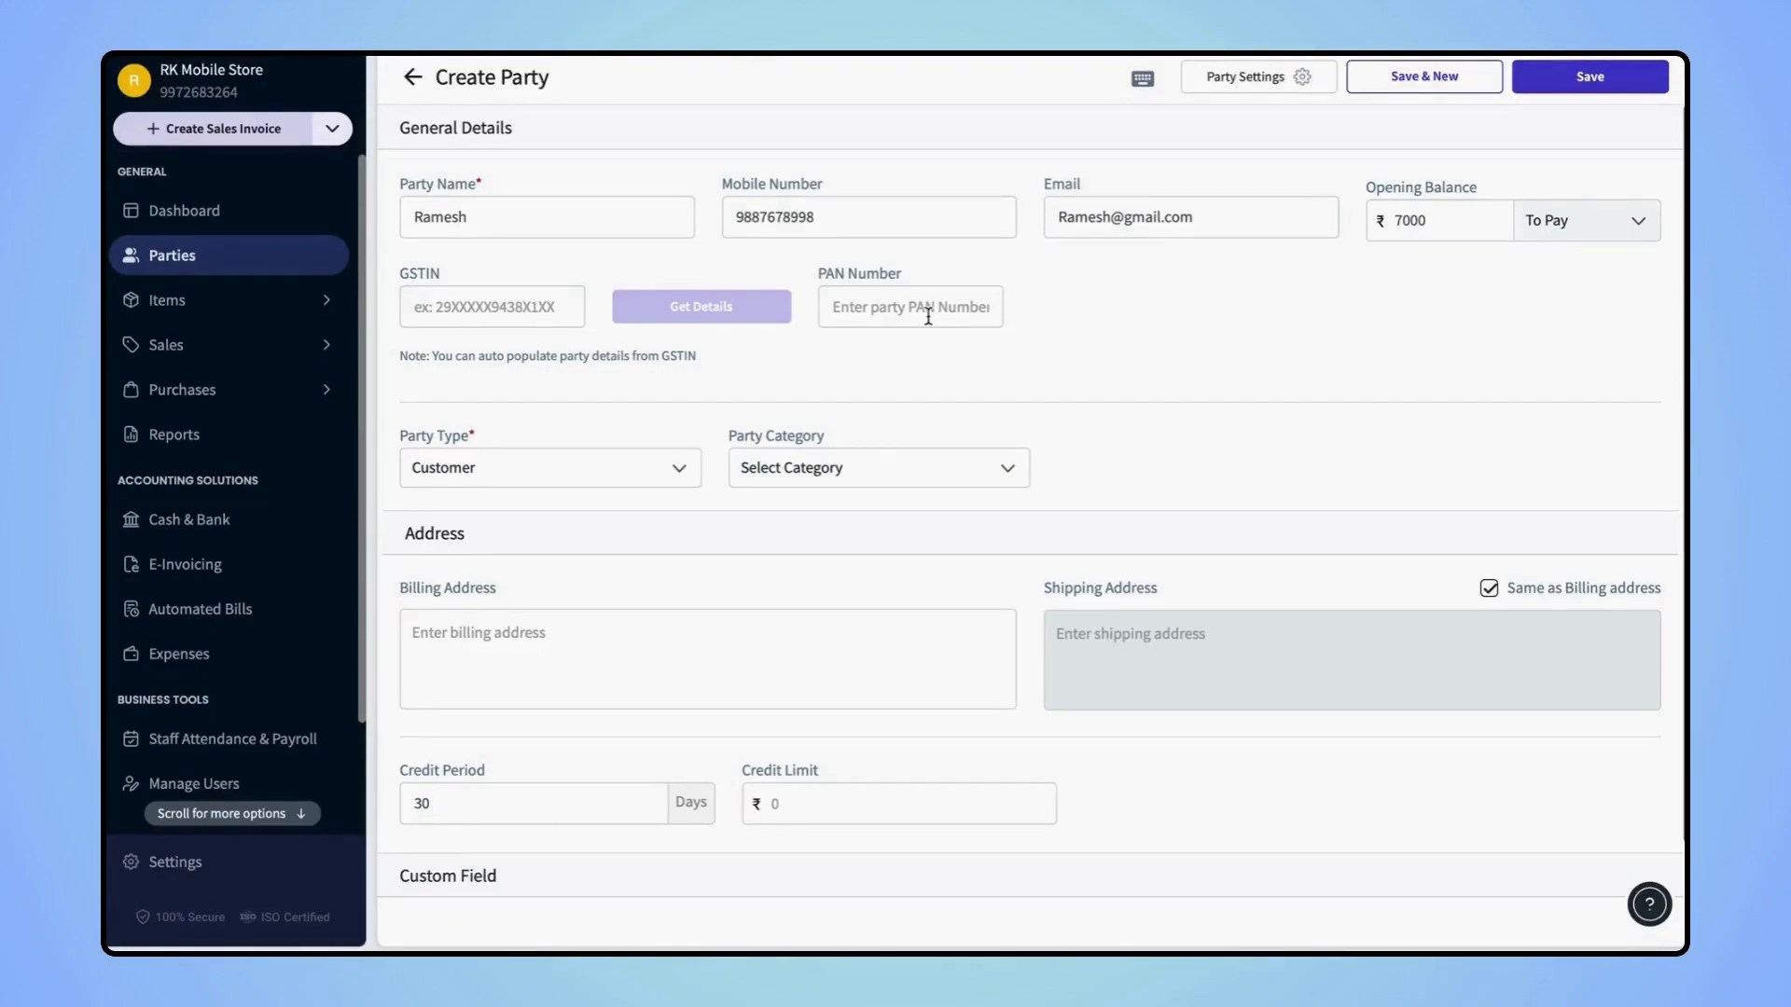
scroll(928, 317, "down", 2)
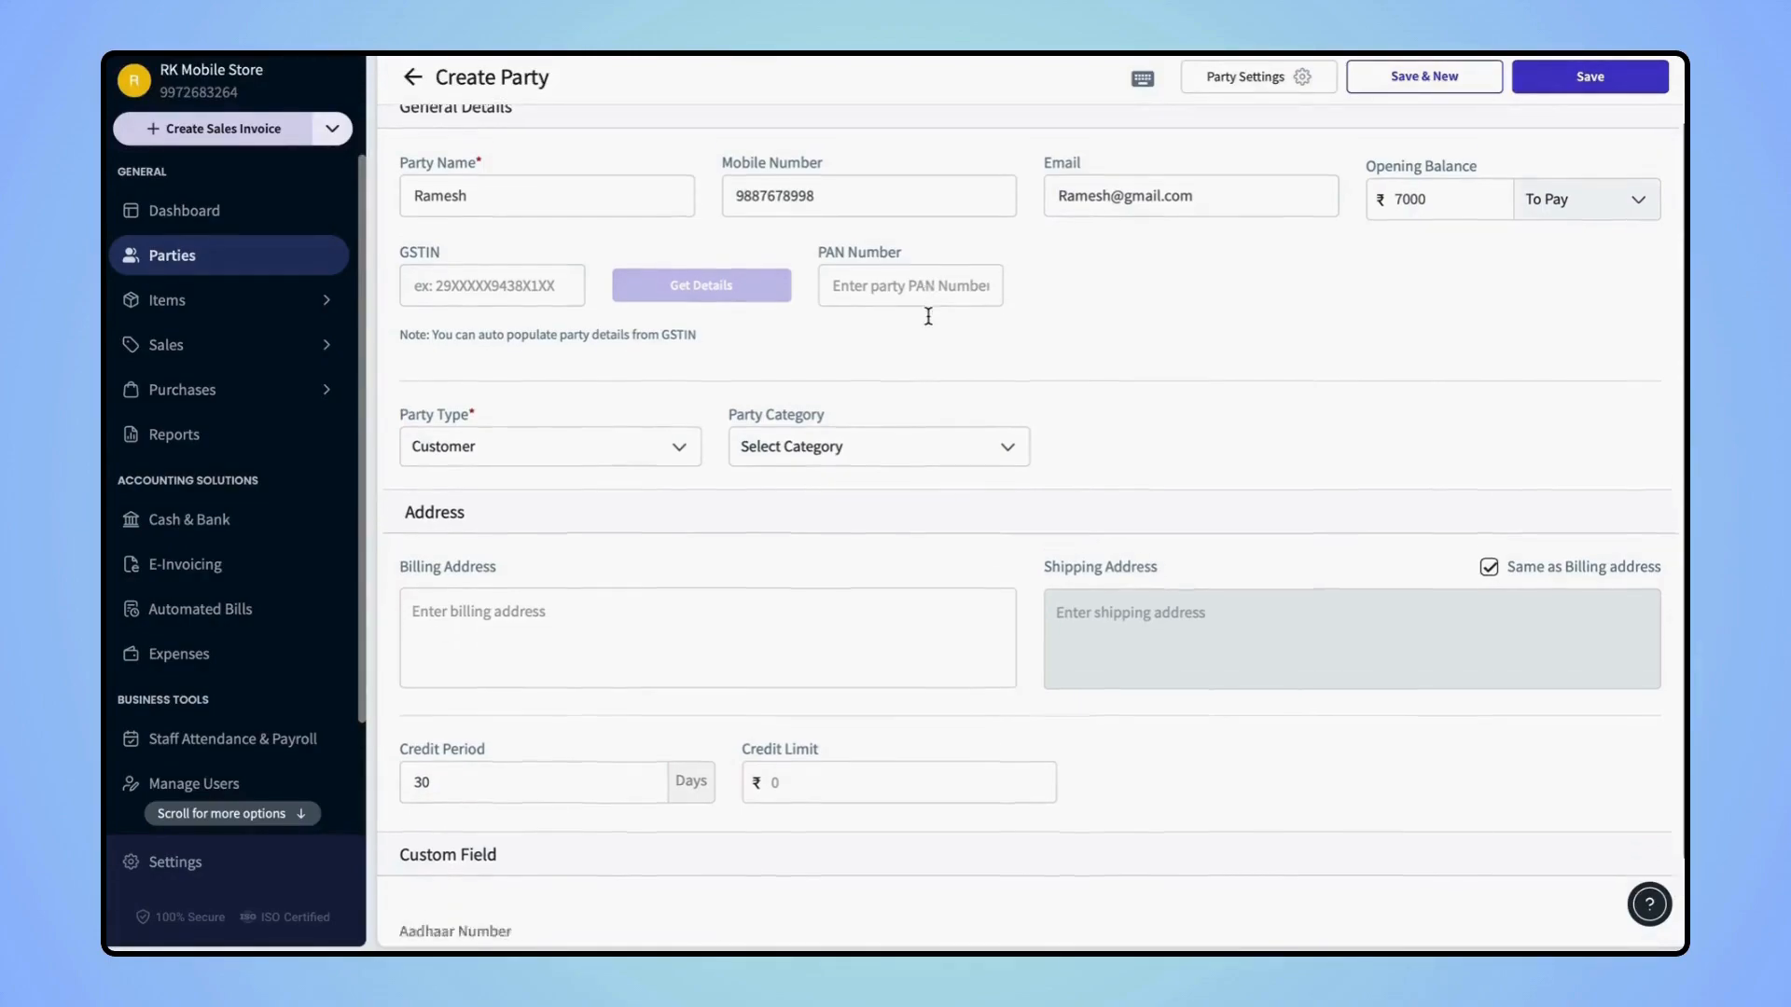
scroll(928, 317, "up", 2)
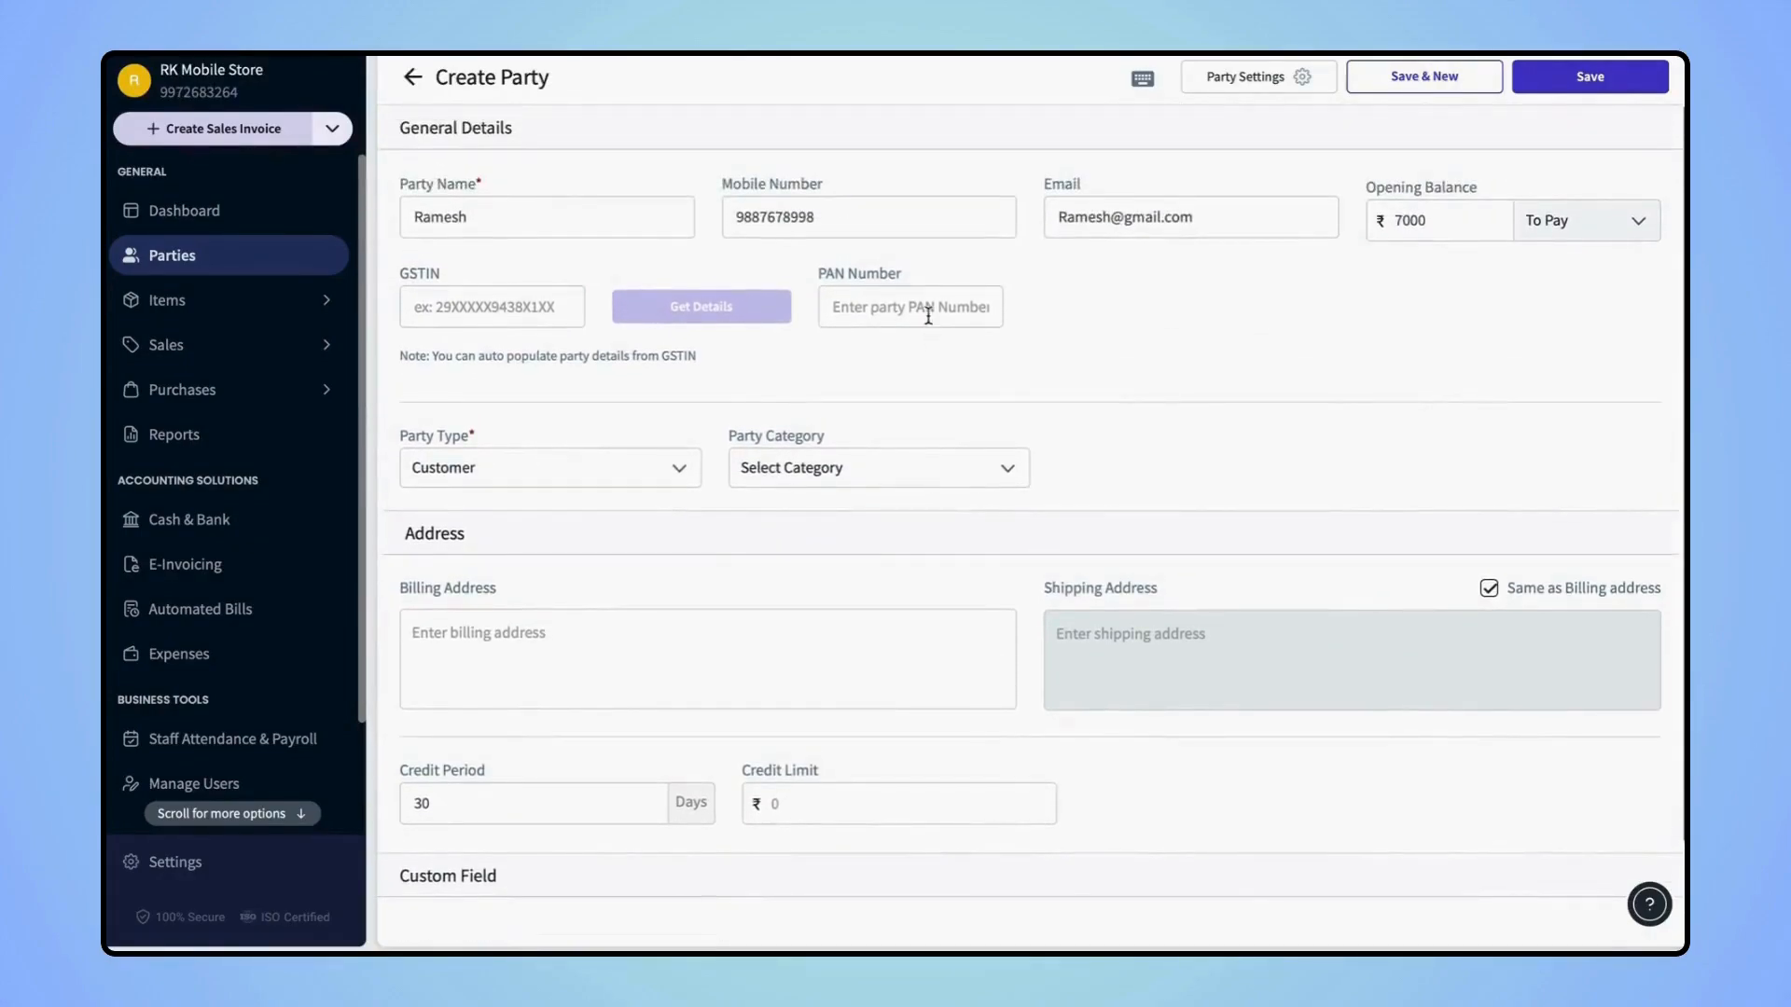
Keep party type Customer, then create and assign the new category 'Middle Zone'
left_click(624, 474)
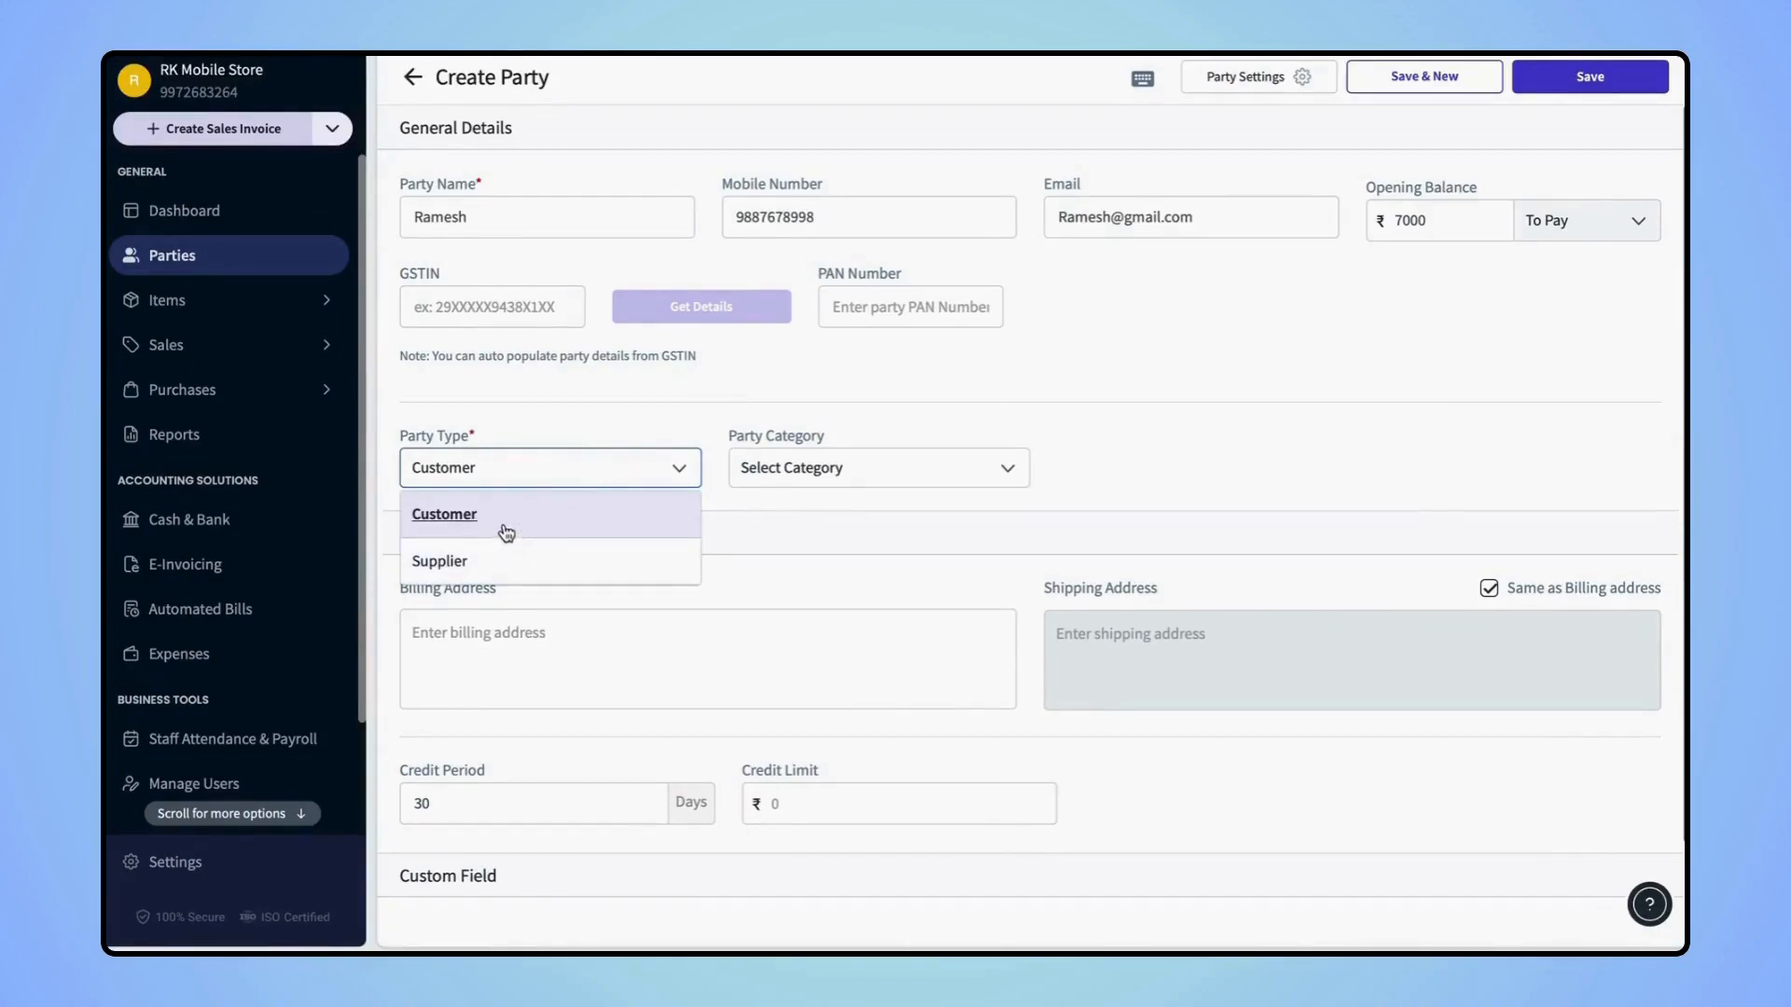
left_click(504, 527)
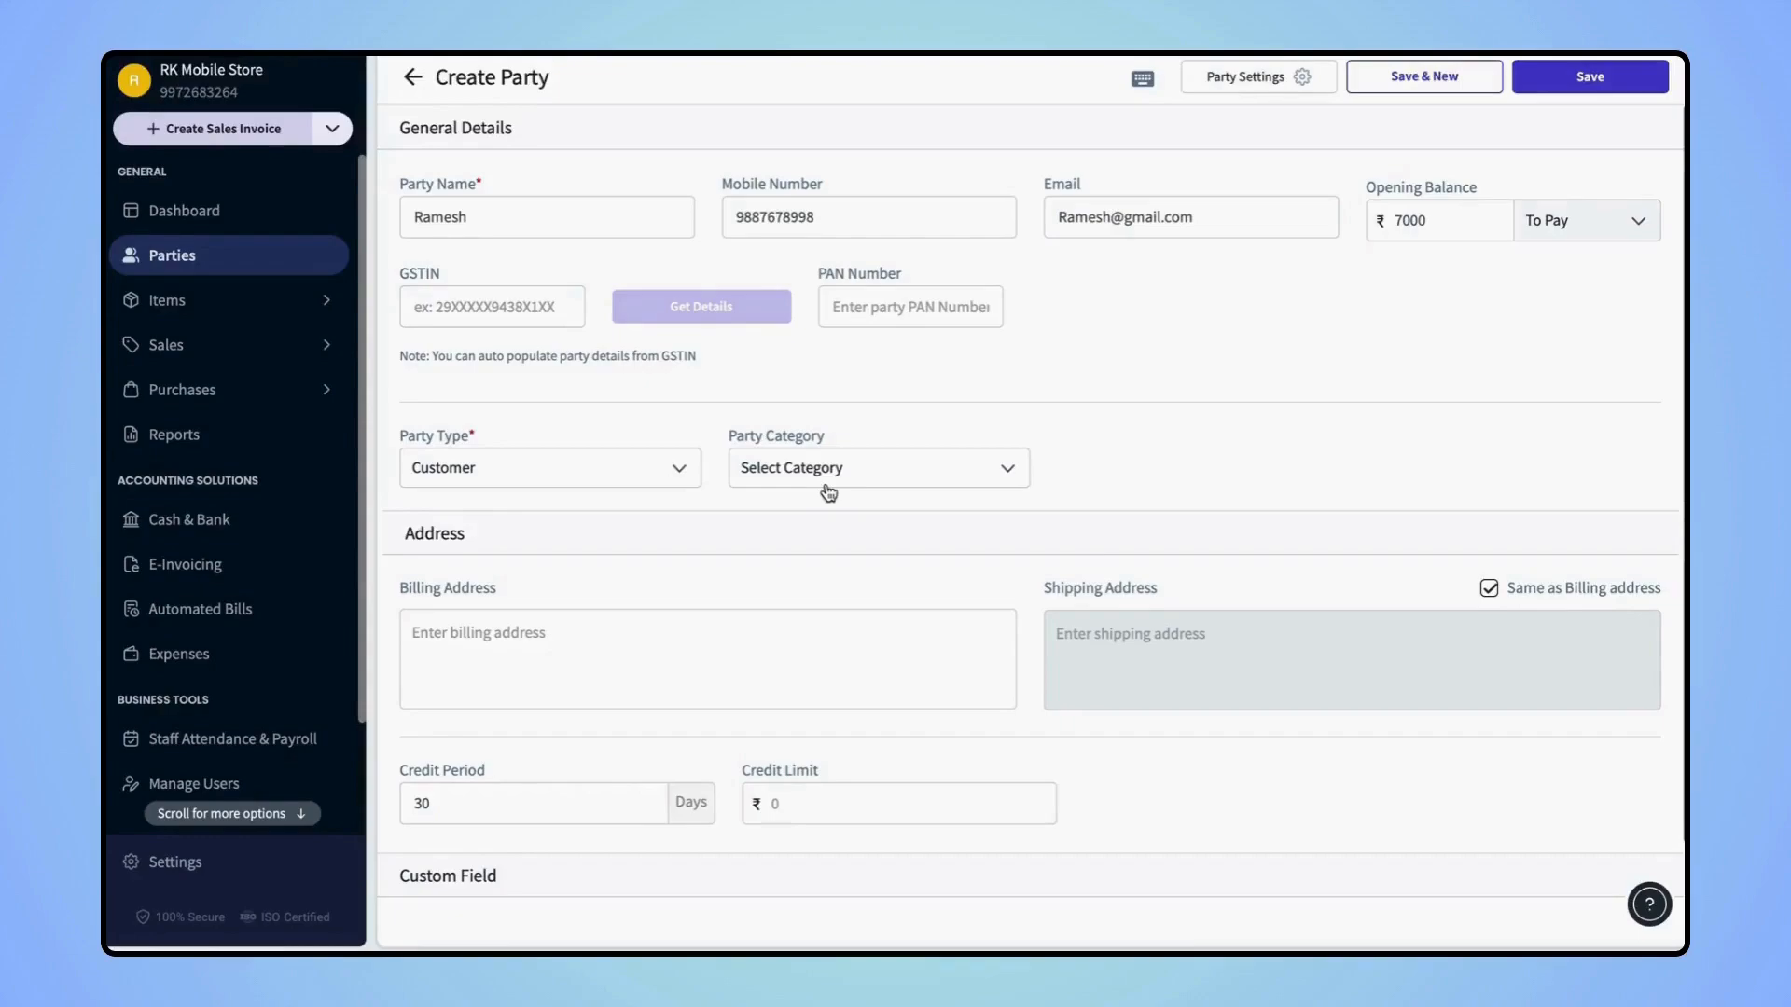
left_click(900, 474)
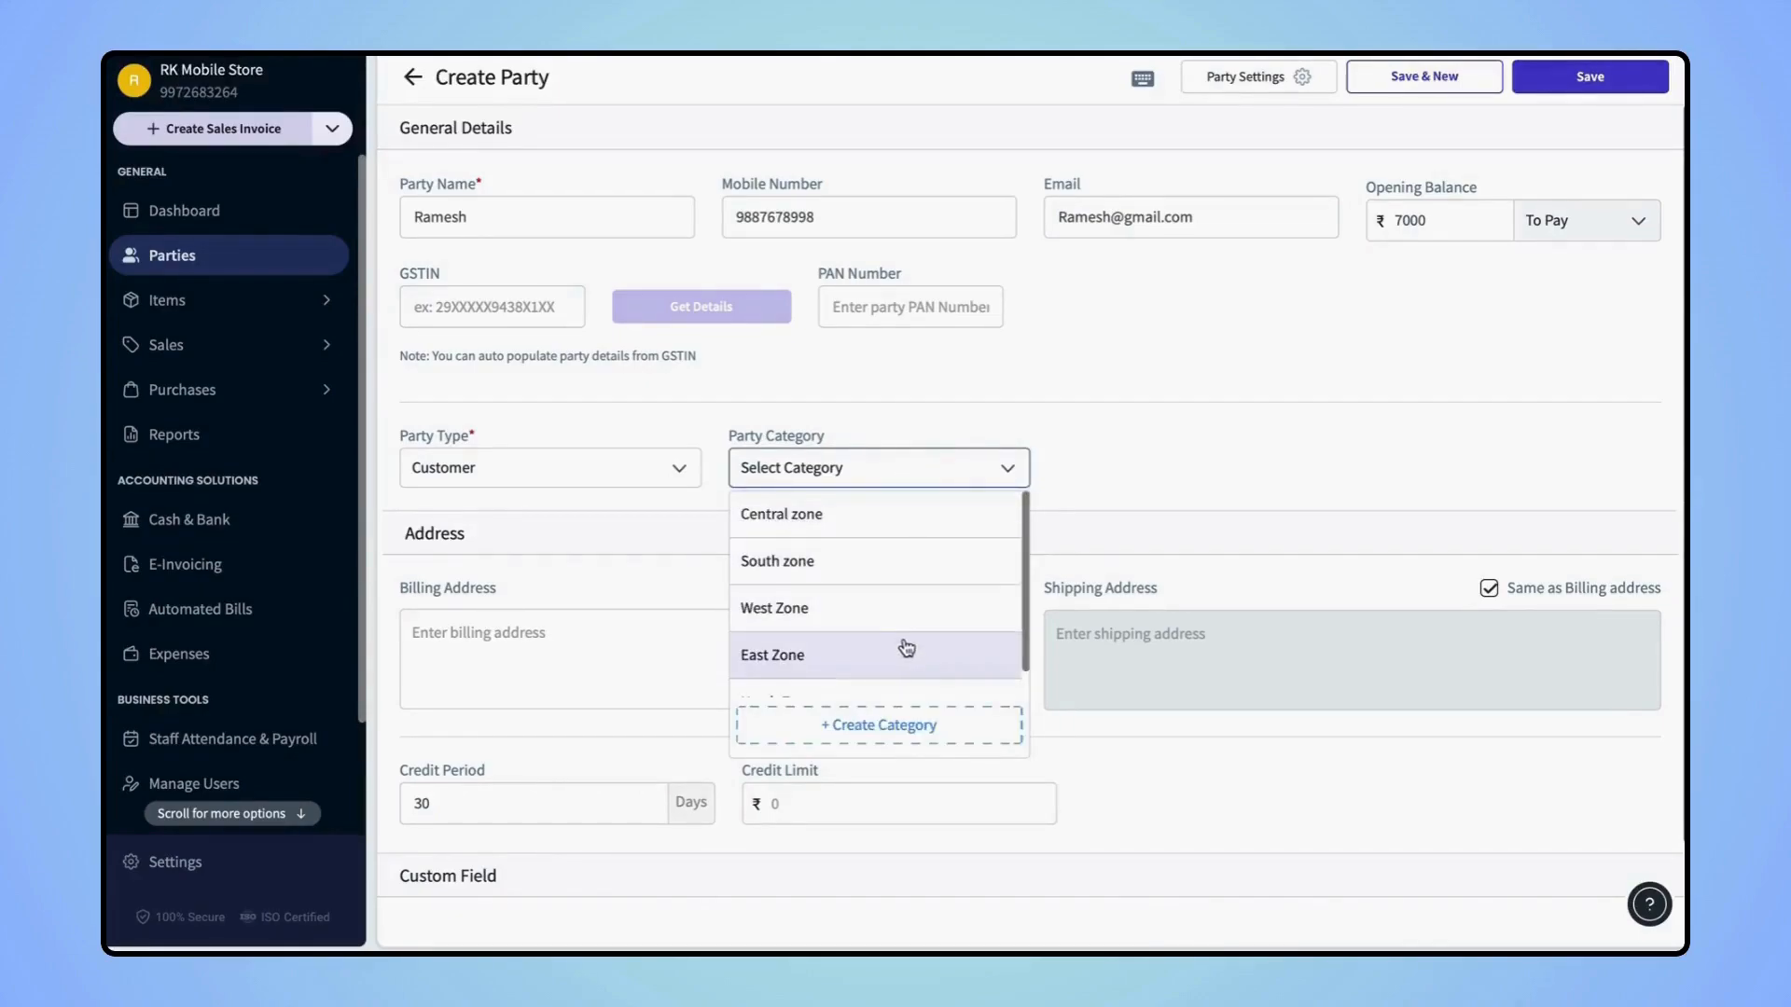
left_click(896, 727)
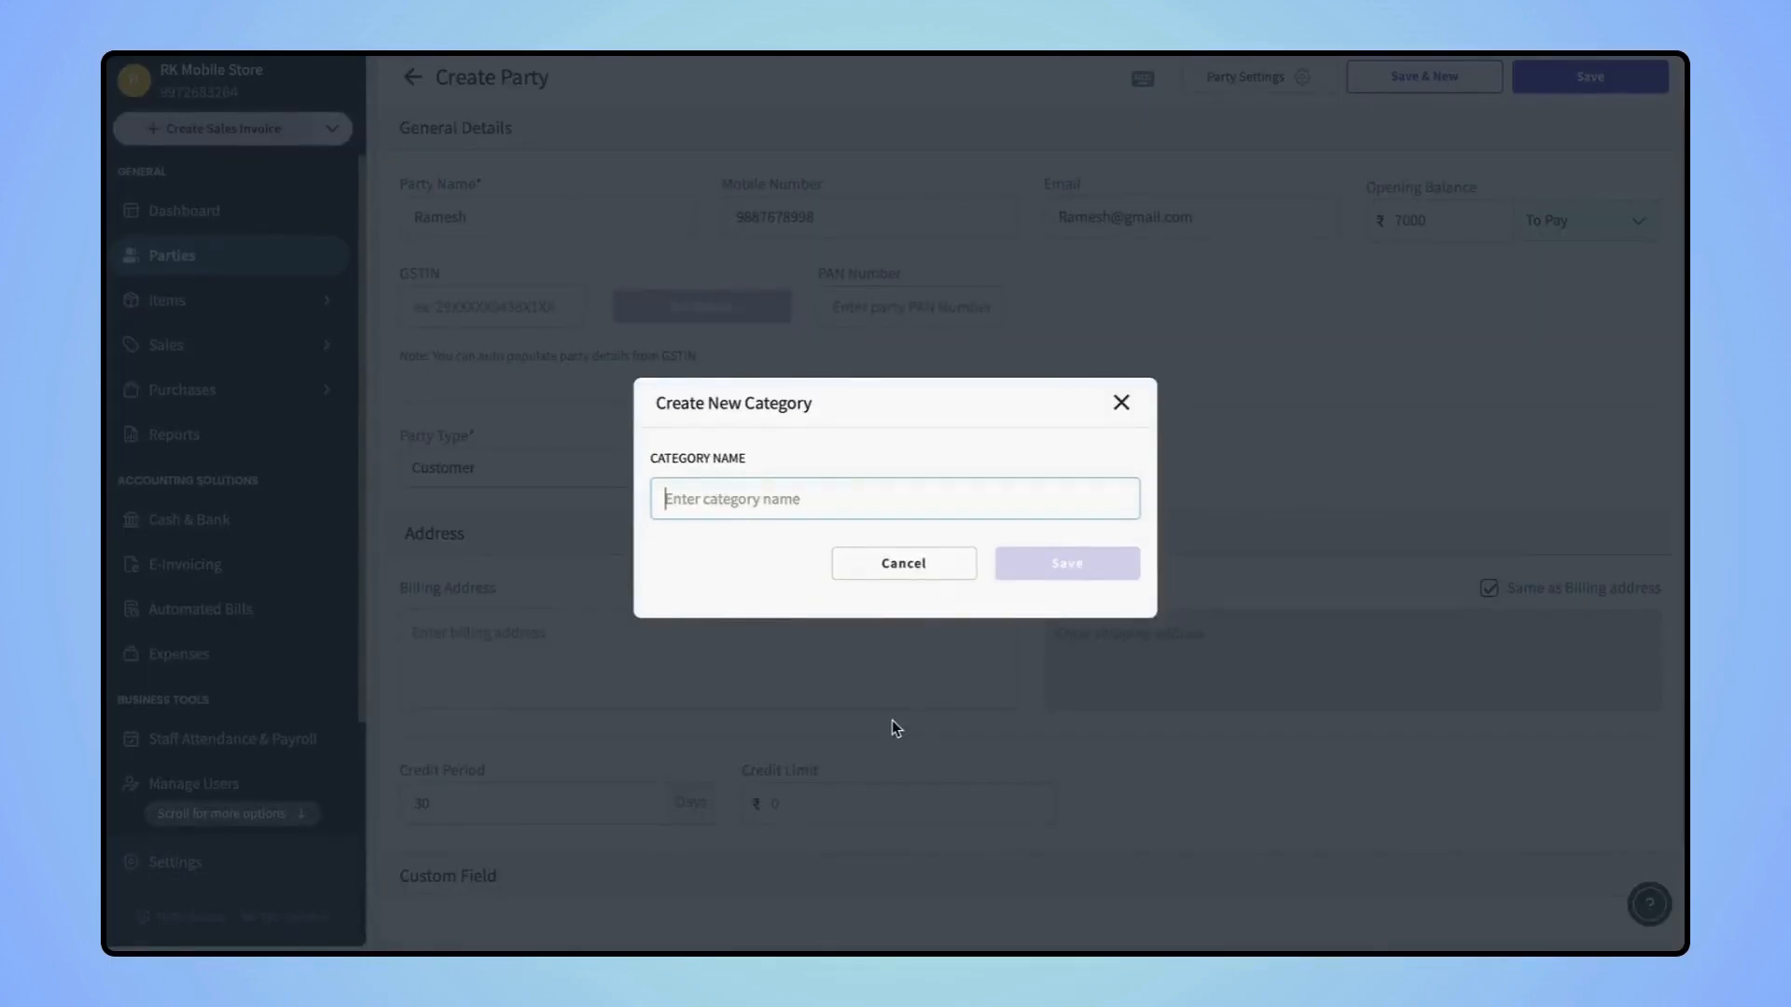
type("m")
key("BackSpace")
type("Middle Zone")
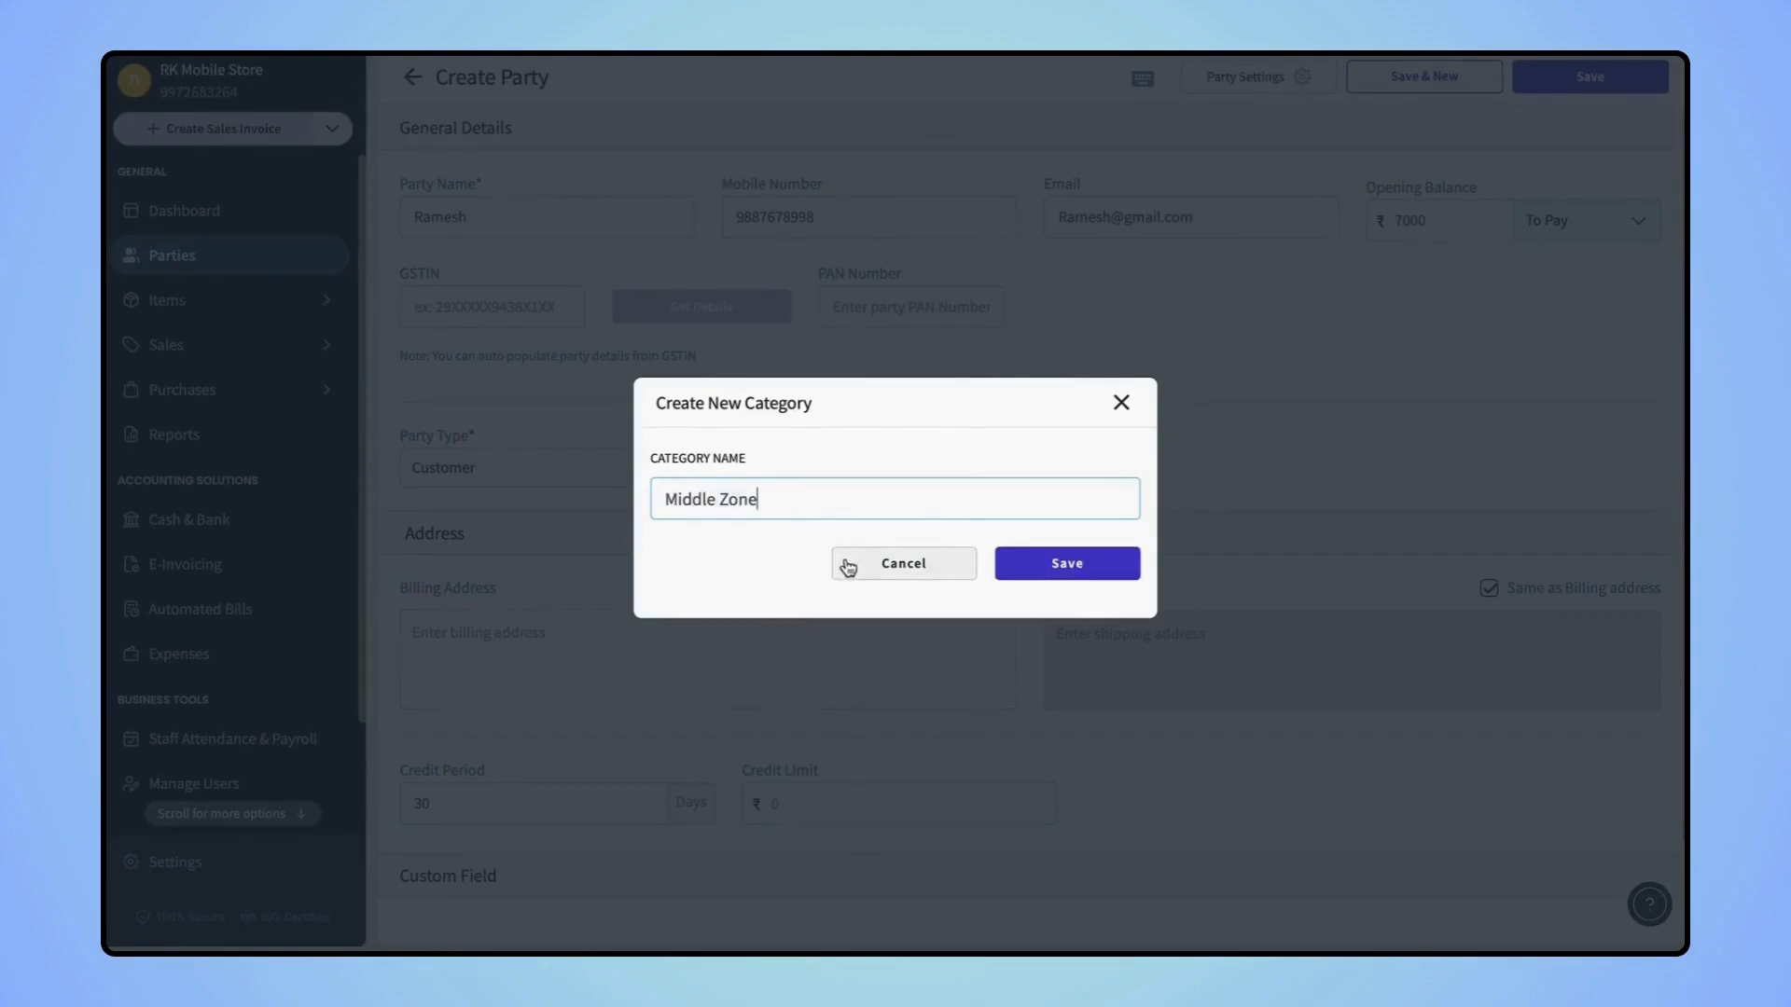
left_click(1071, 565)
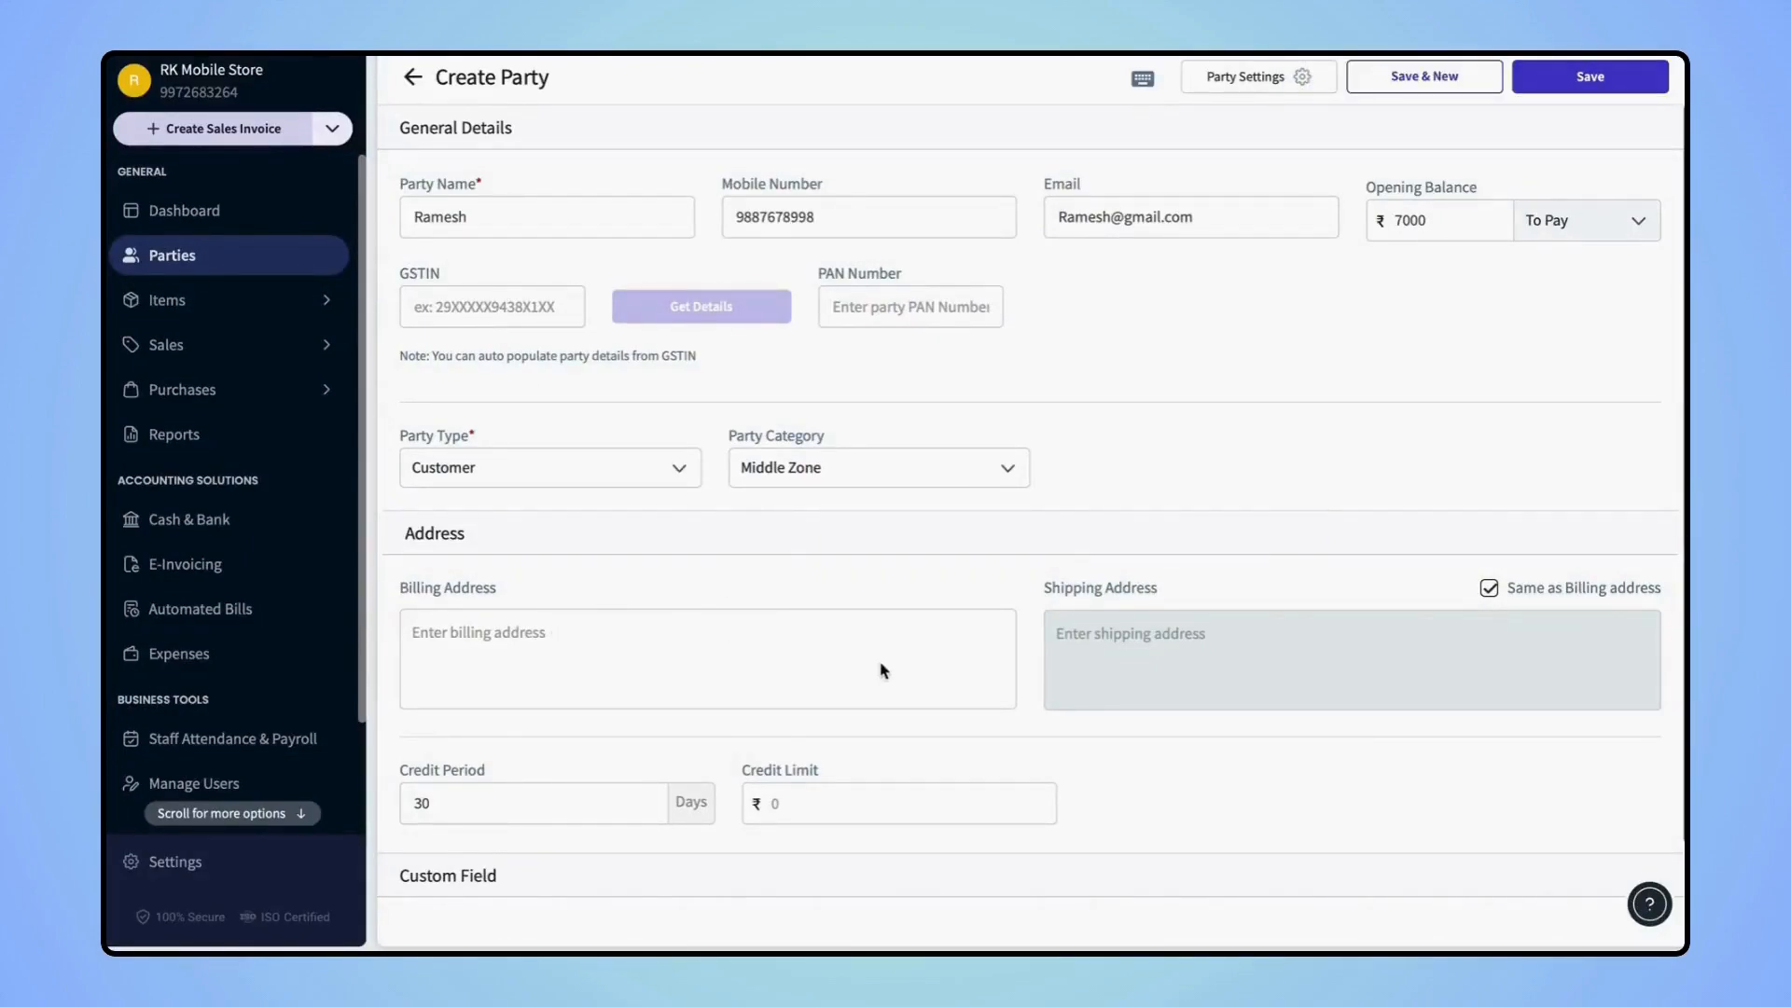
Save billing address HSR Layout, Karnataka, 560078, keeping shipping same as billing
left_click(800, 668)
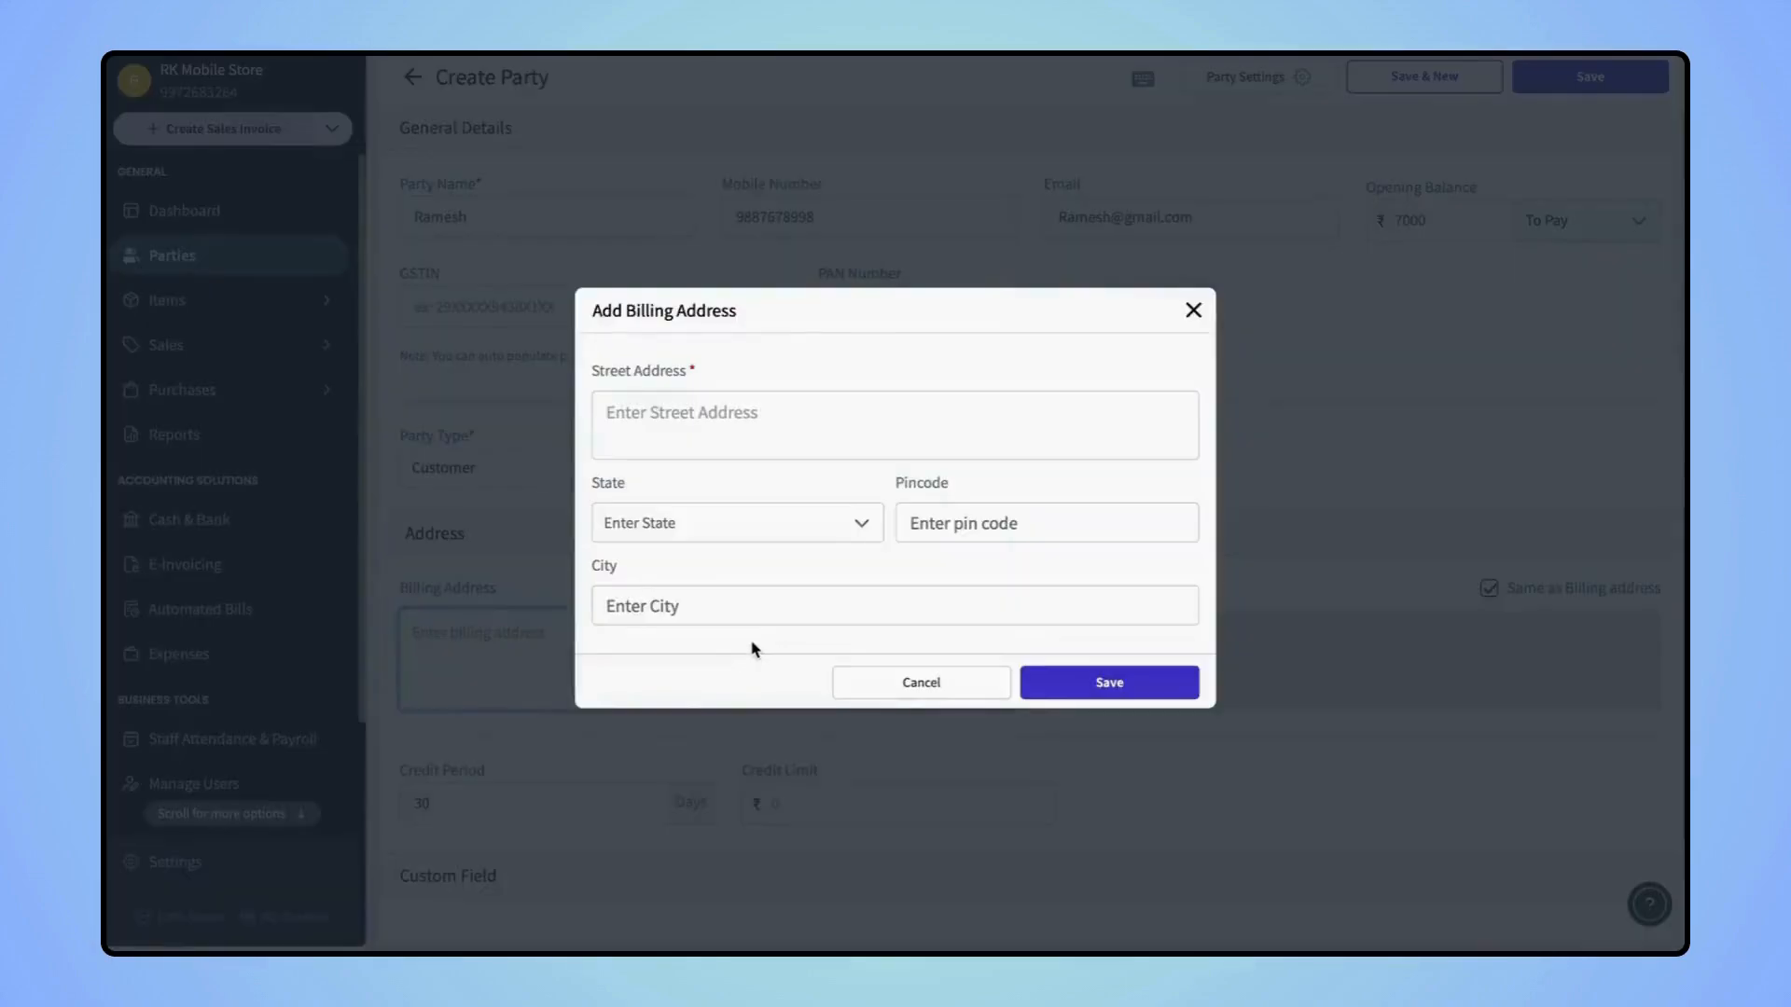
left_click(765, 428)
type("HSR")
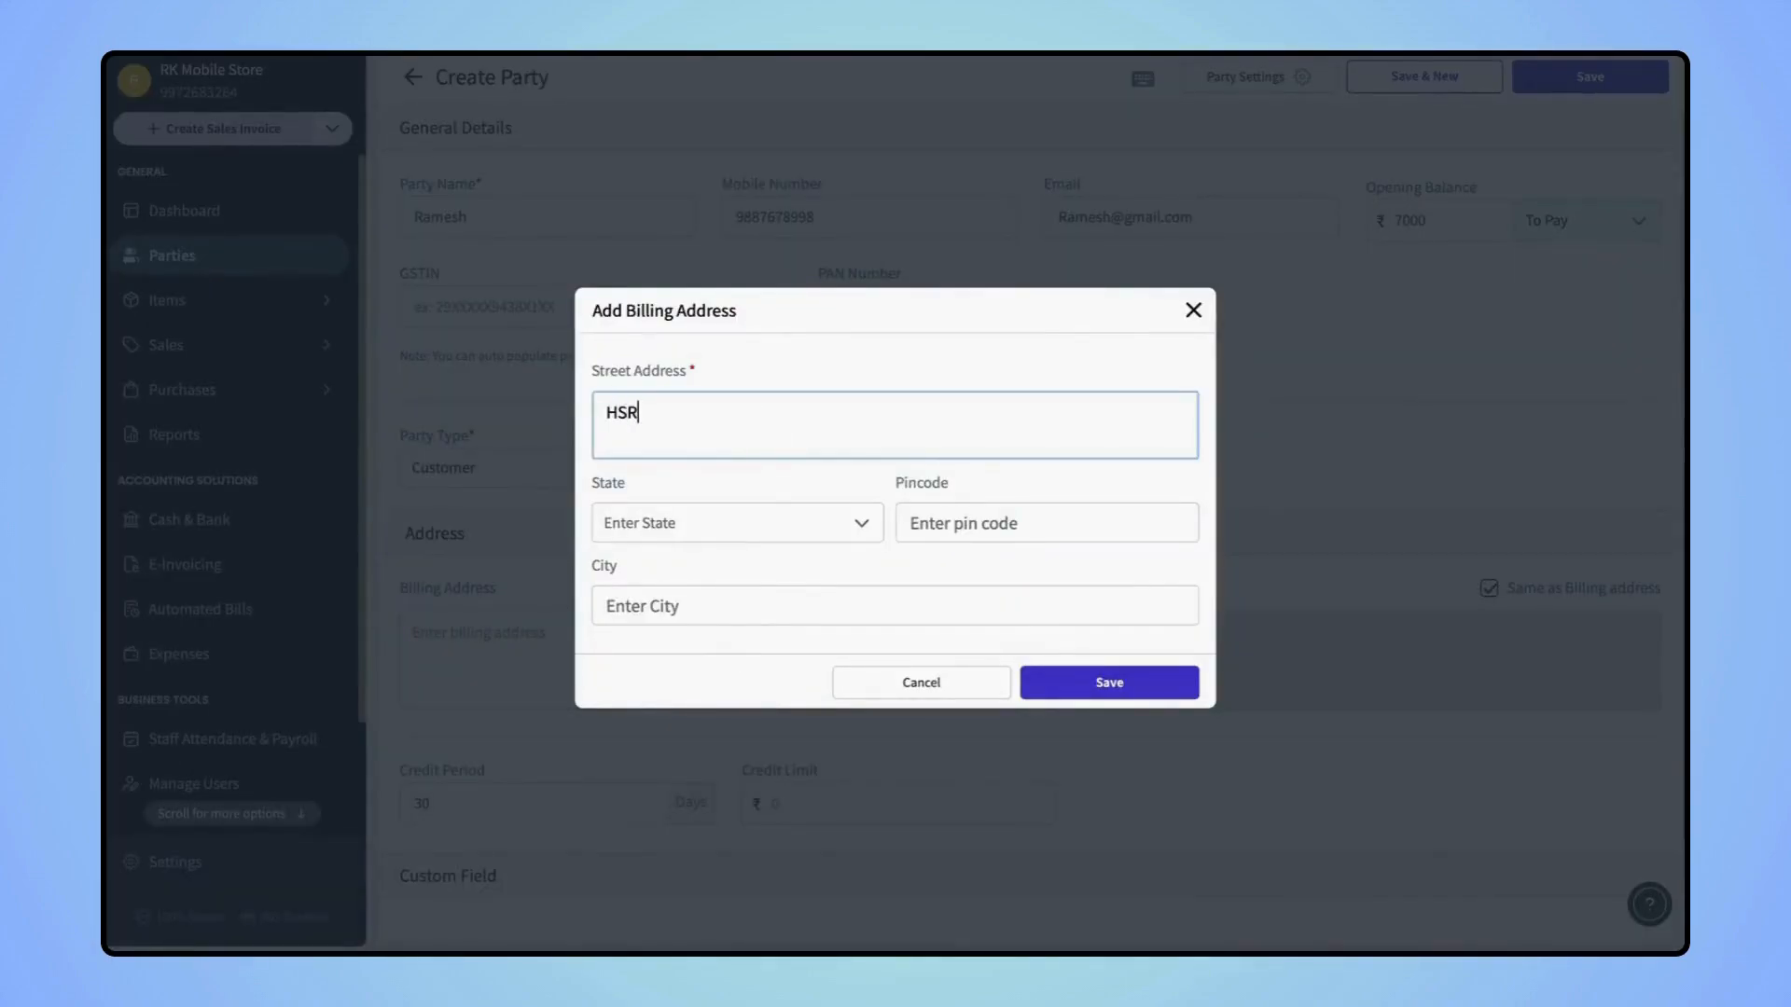
type(" Layout")
left_click(719, 512)
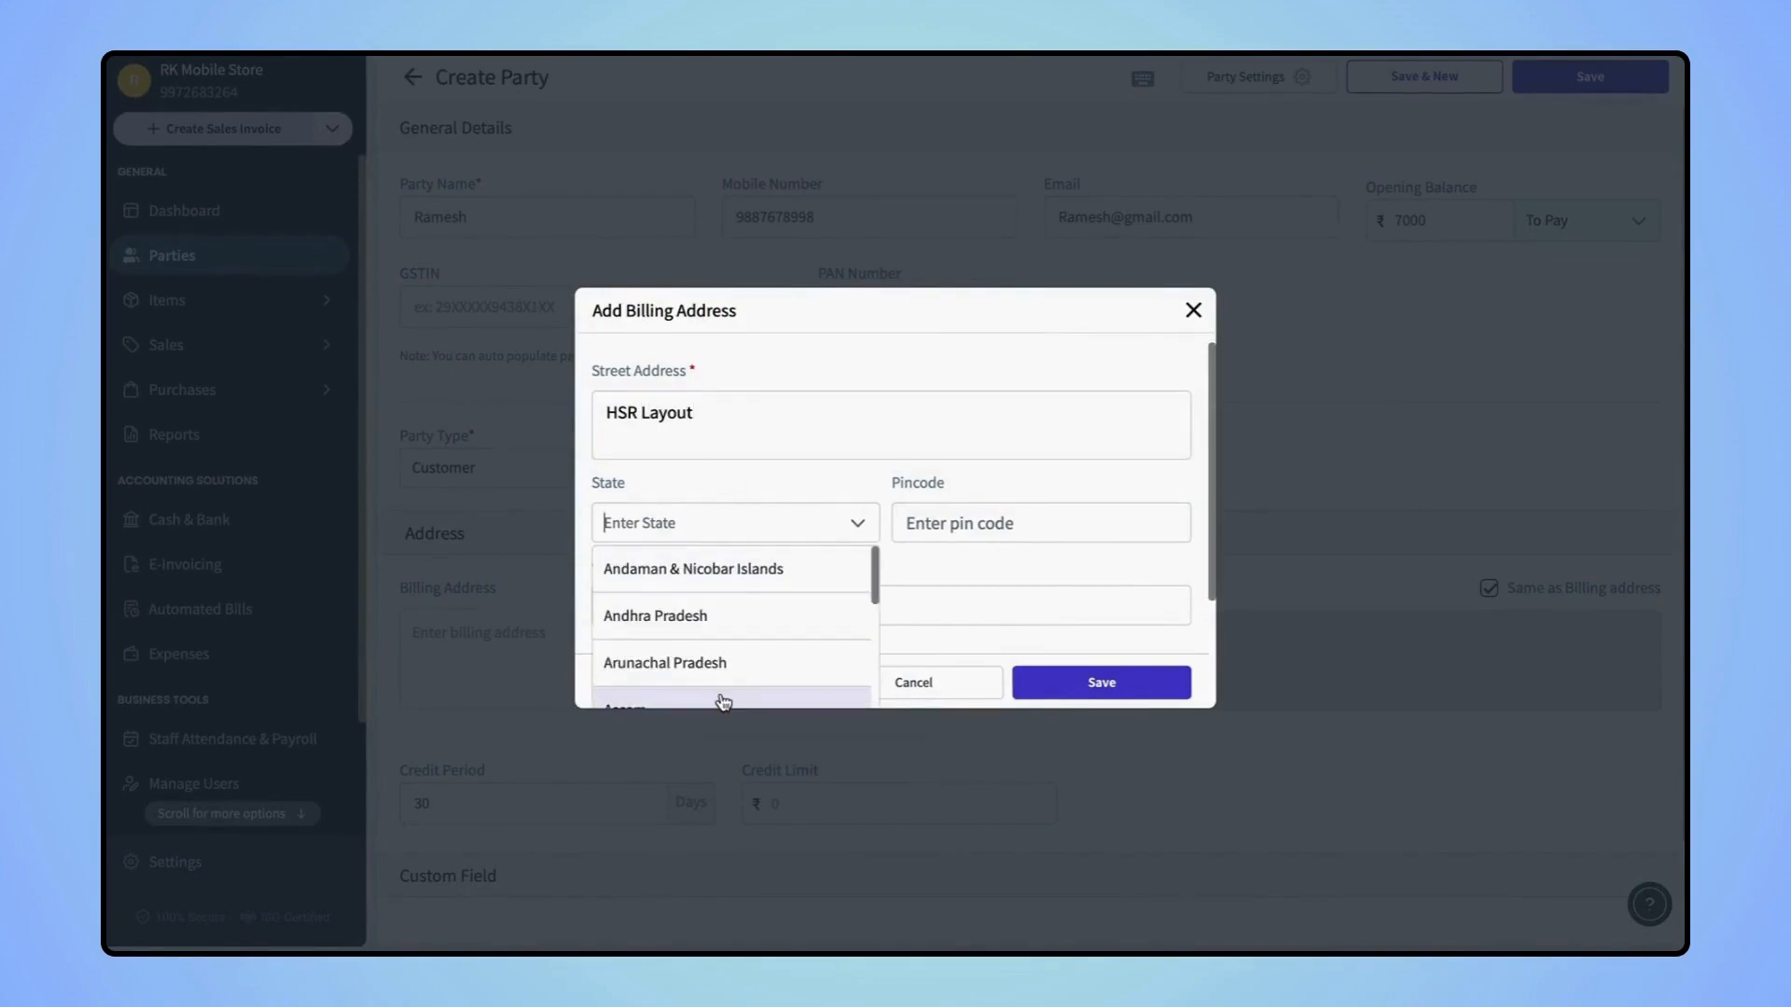
type("K")
left_click(703, 580)
left_click(951, 520)
type("560078")
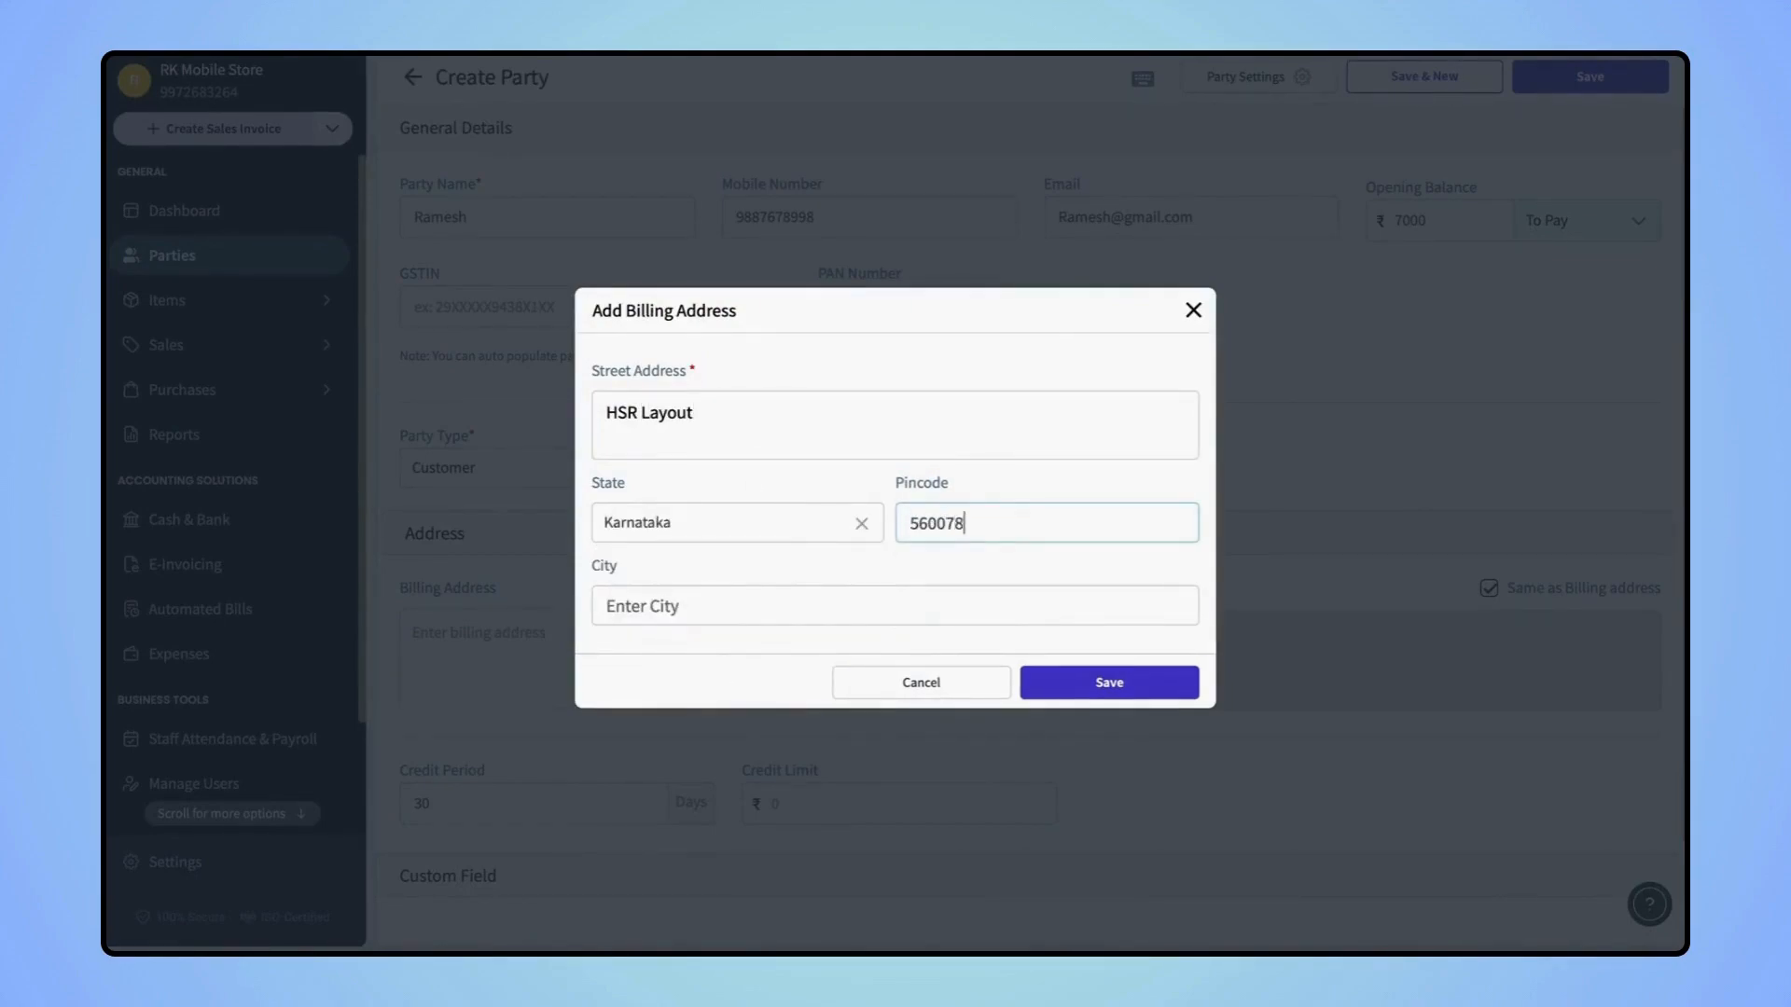
left_click(1107, 683)
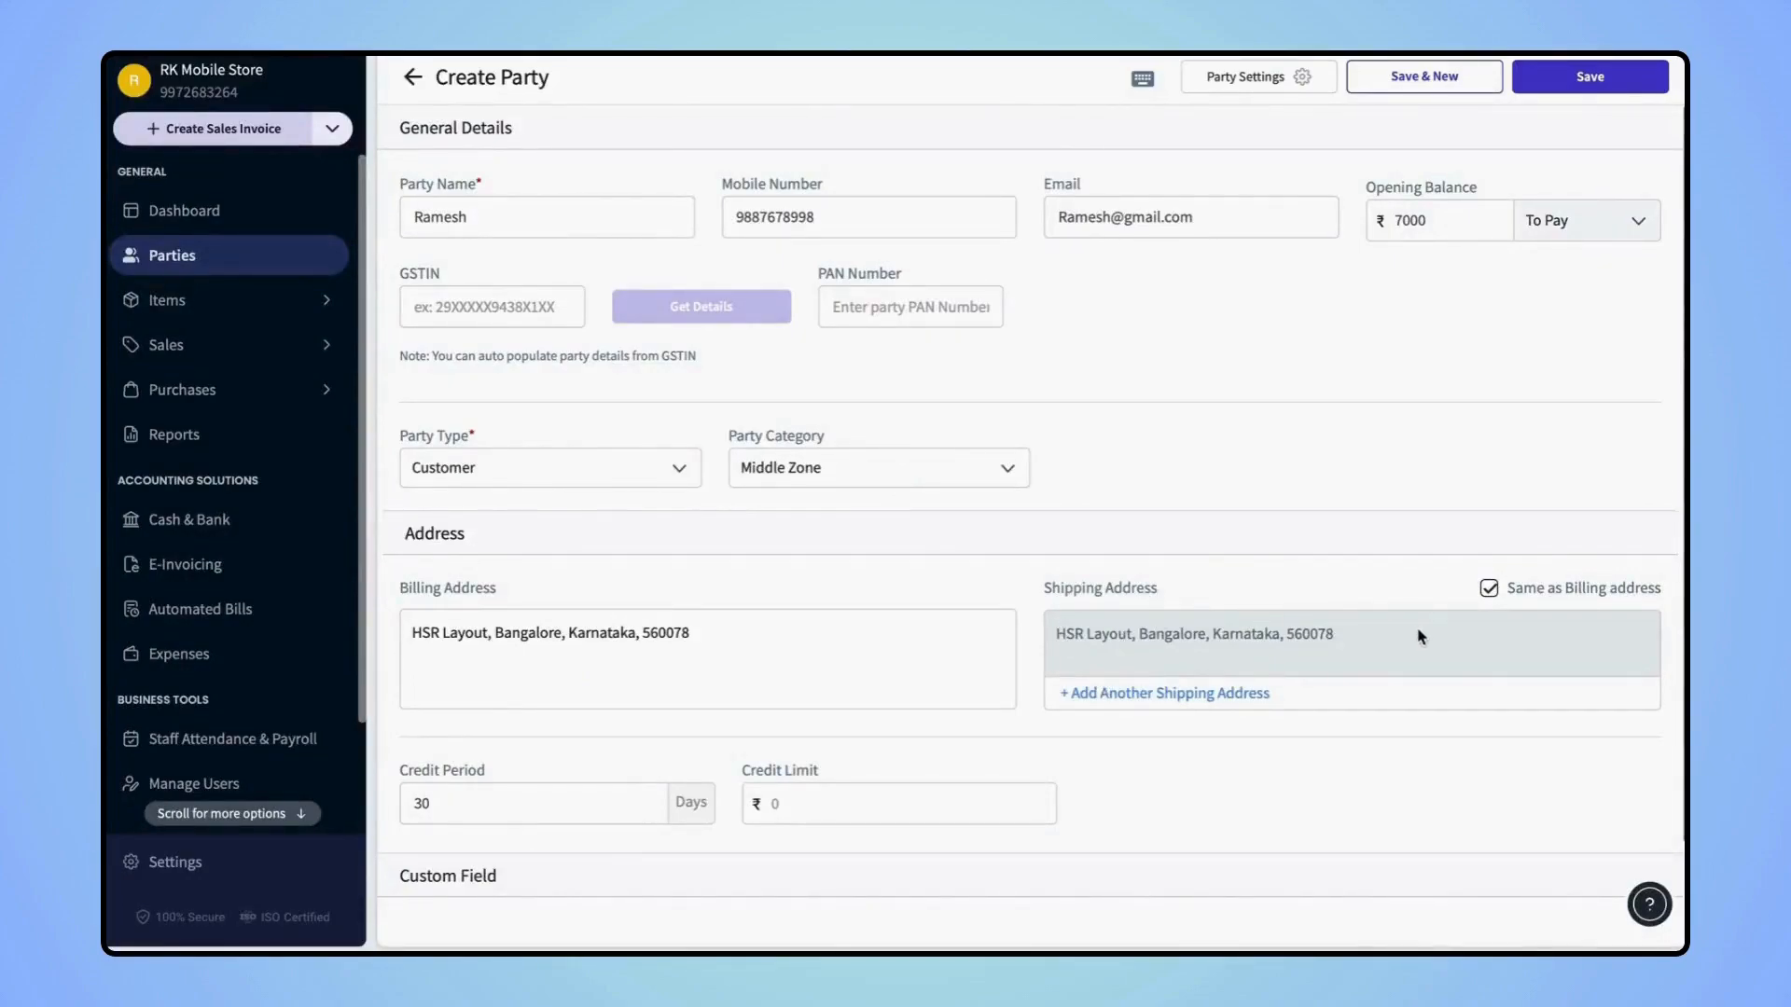
left_click(1490, 590)
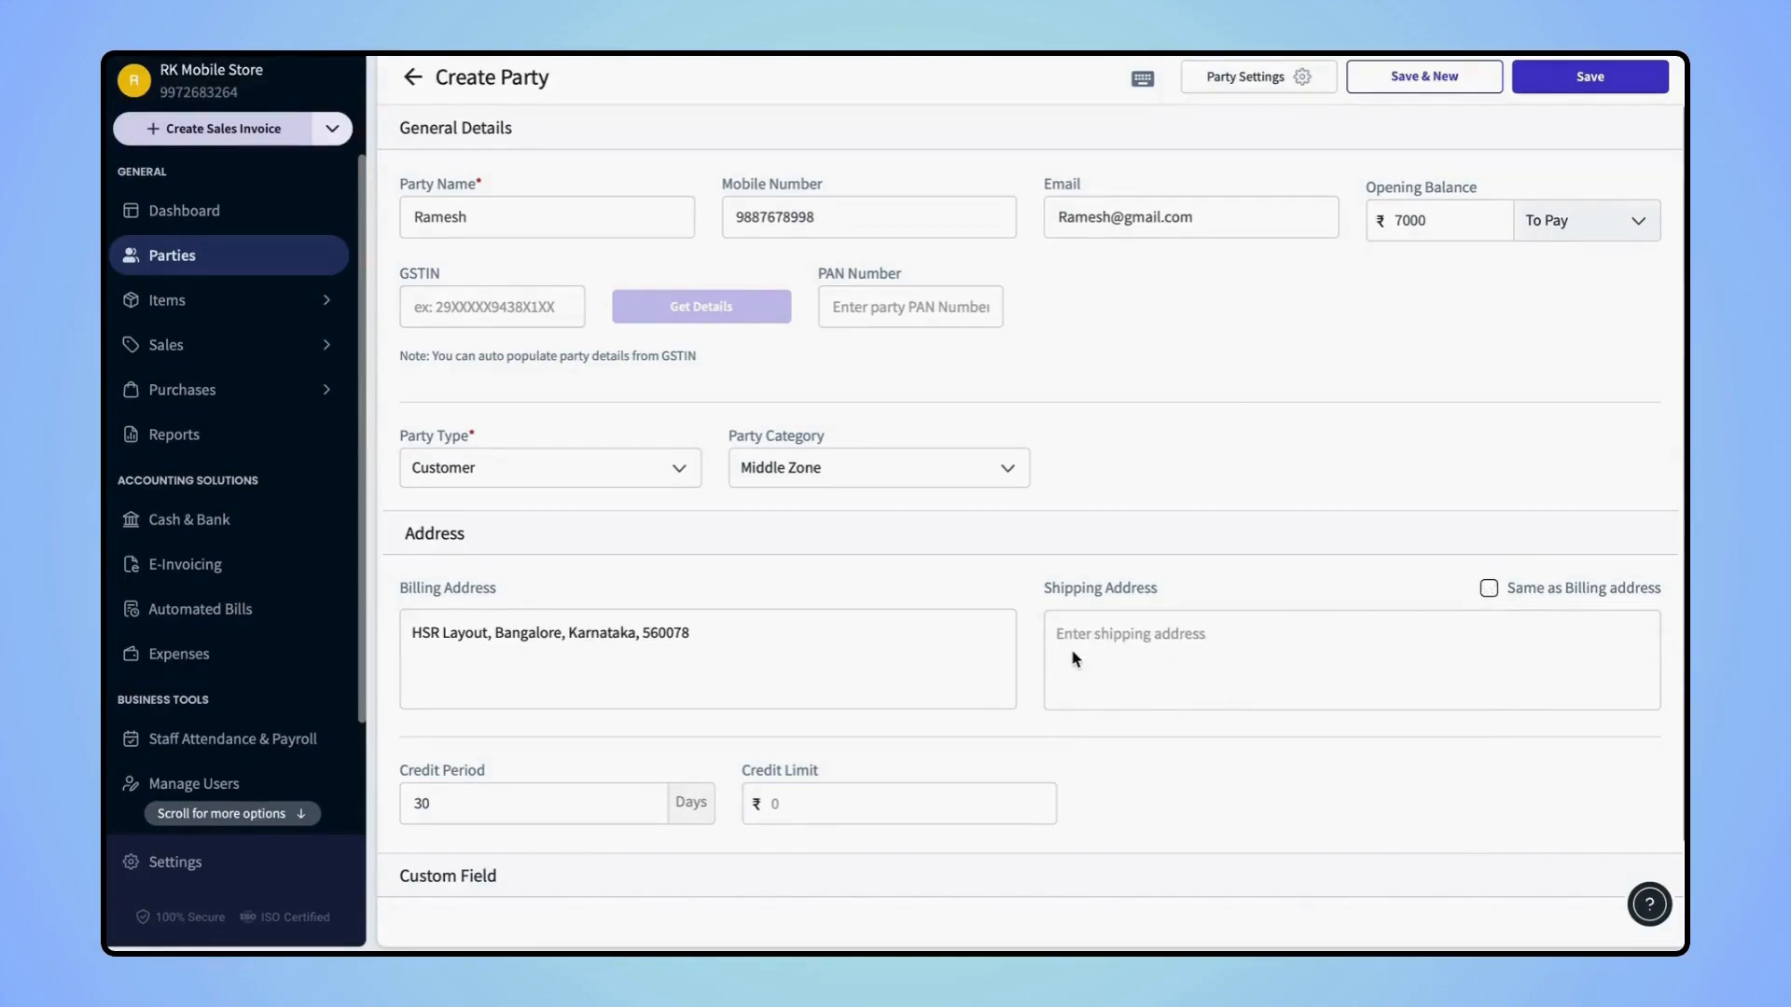
left_click(1489, 589)
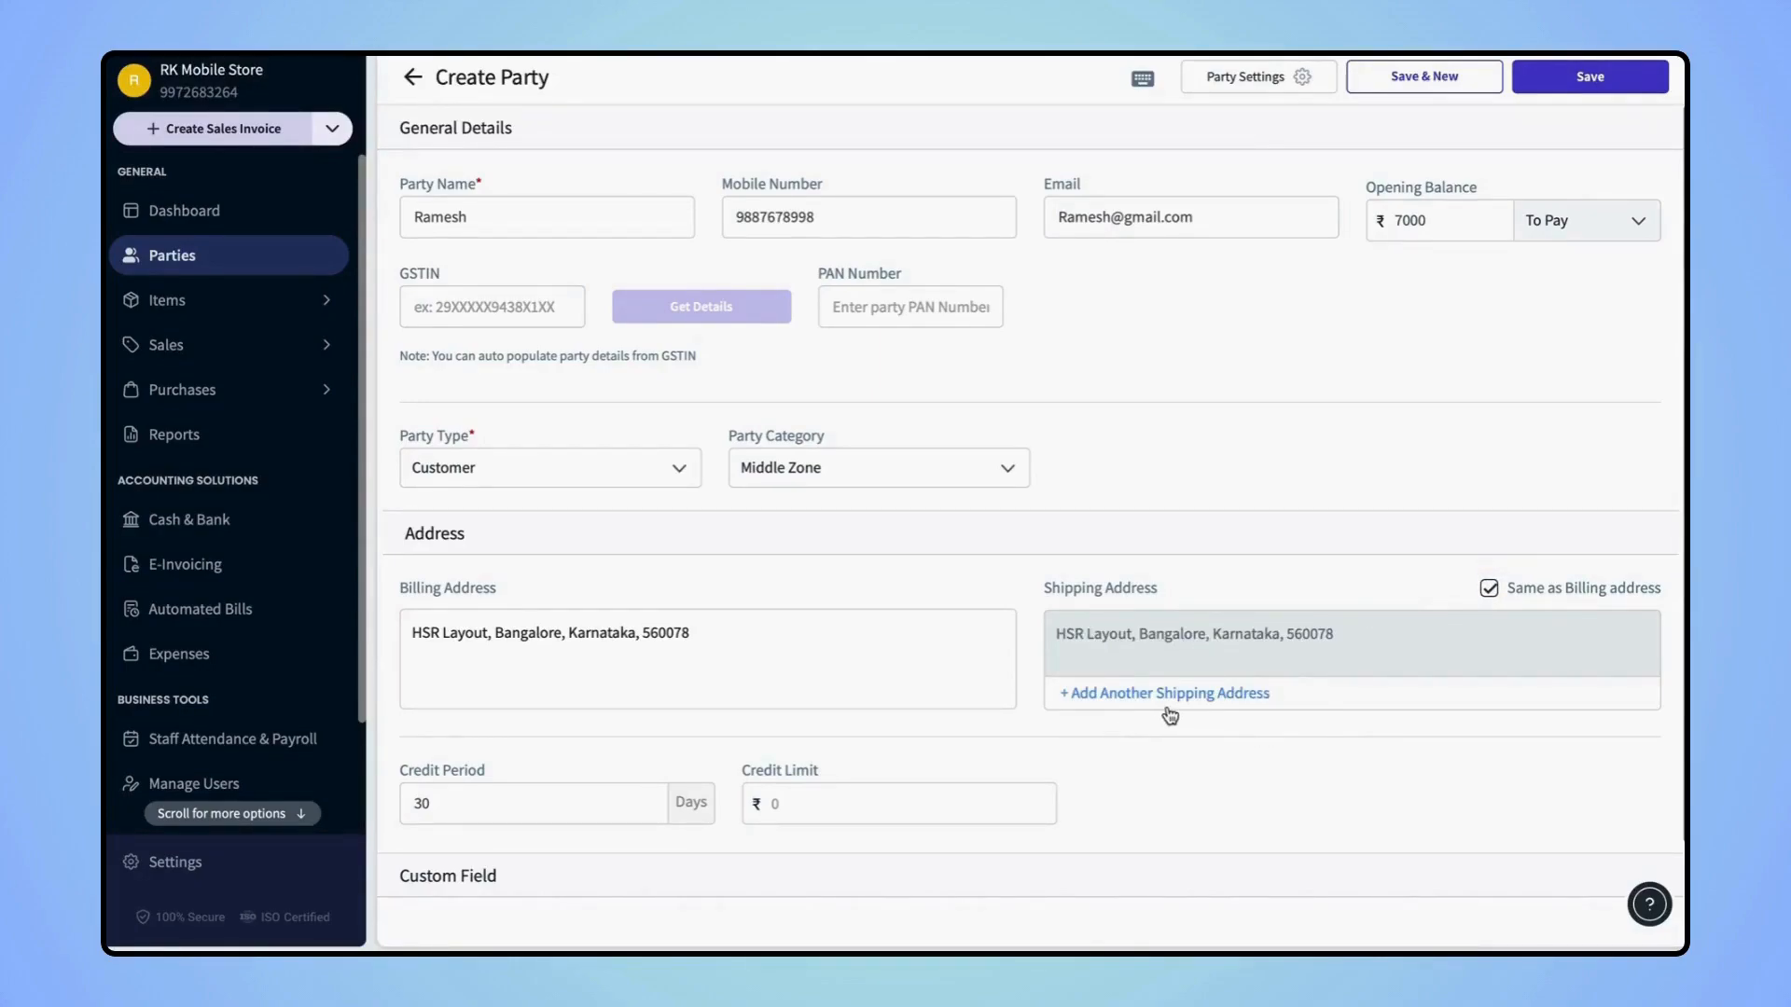
Enter 40000 as the party's credit limit
scroll(1087, 763, "down", 2)
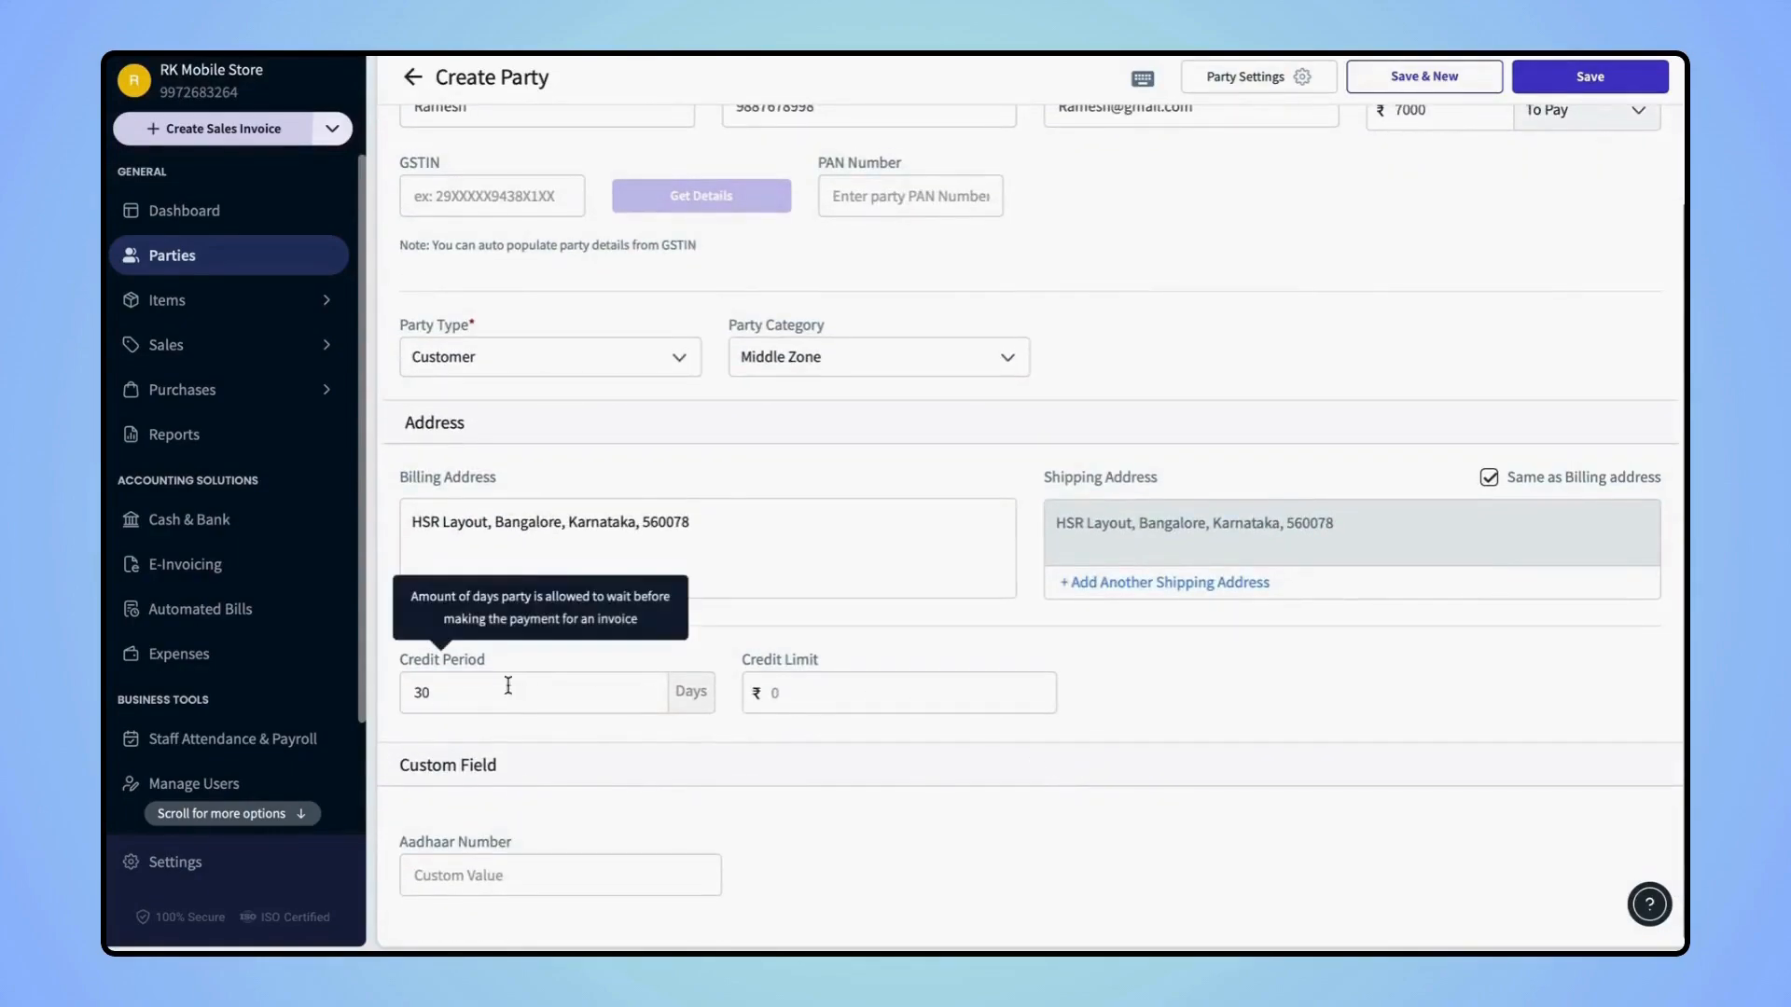
mouse_move(806, 684)
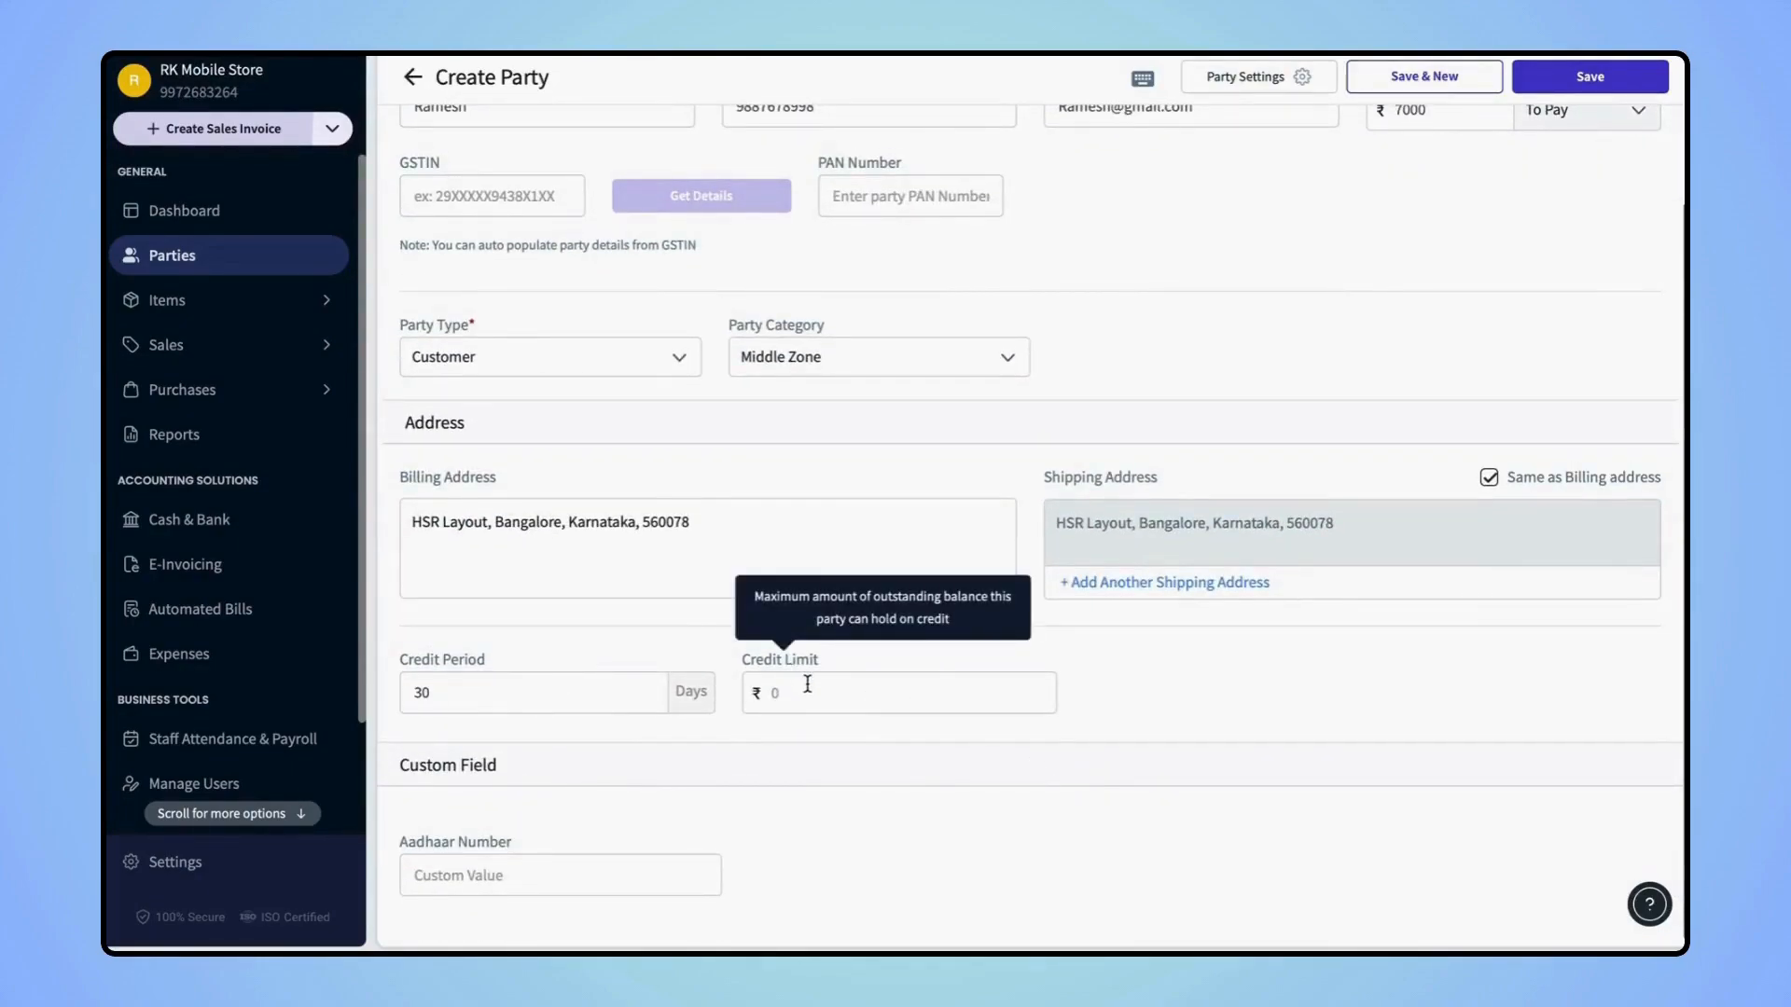
type("40000")
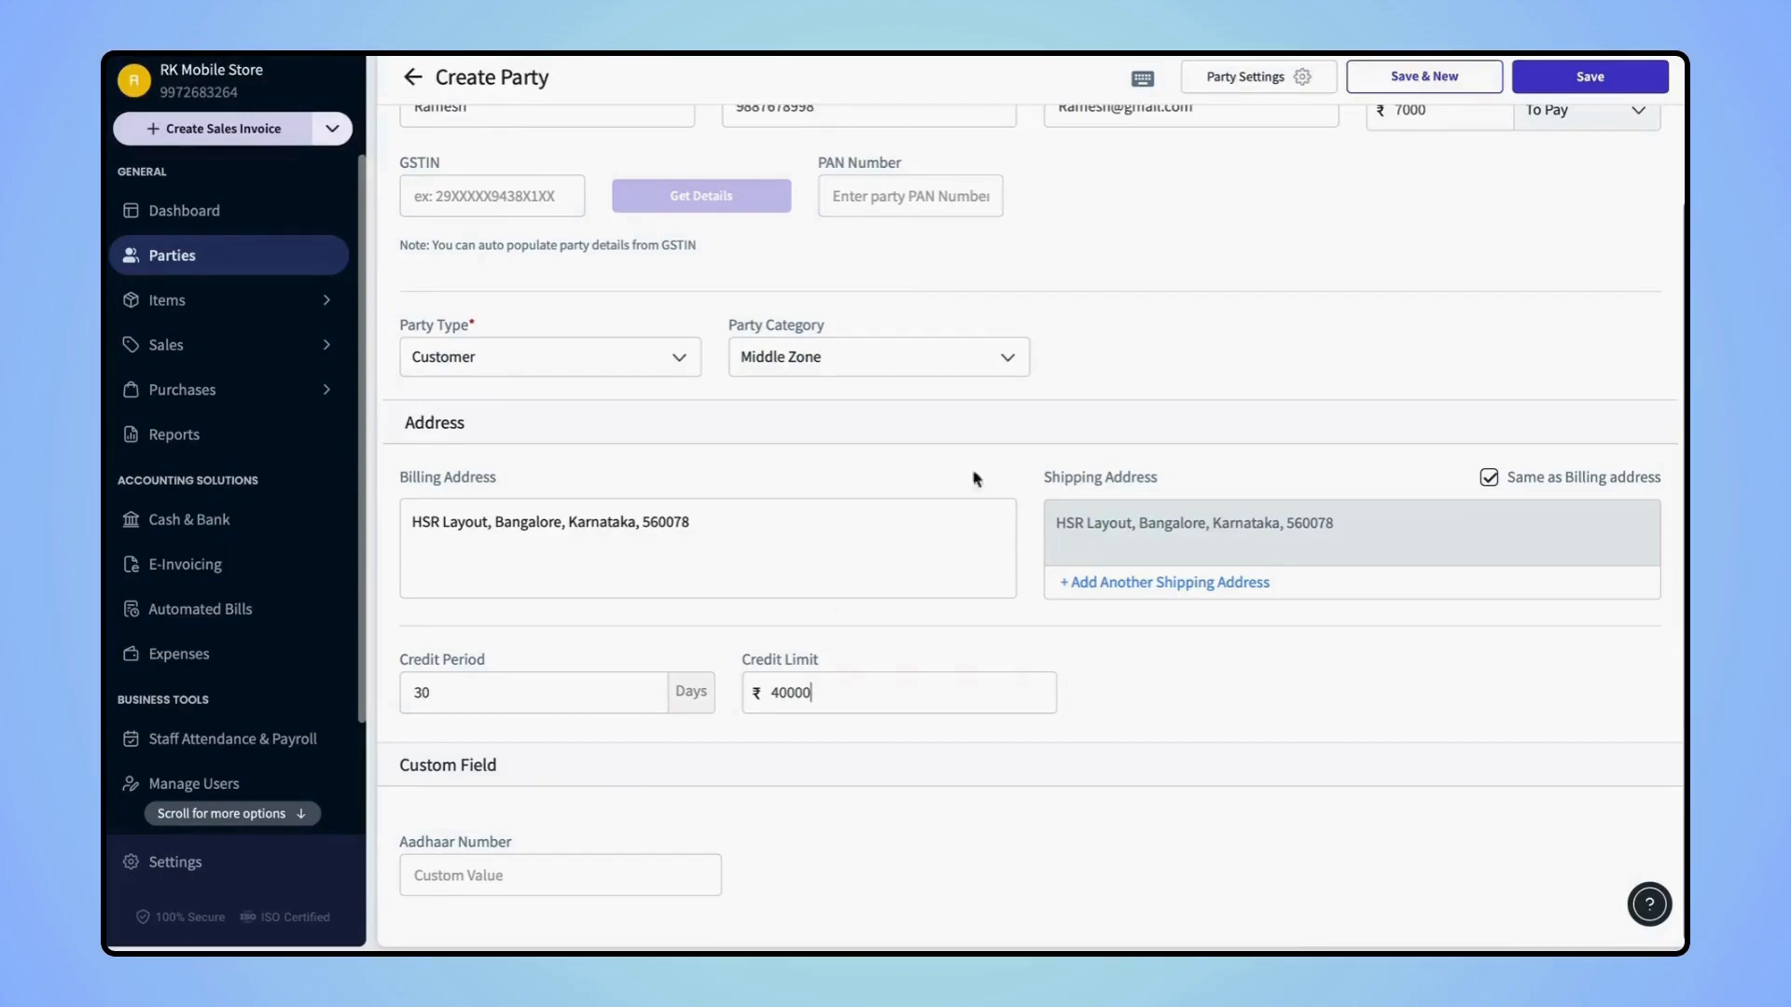
Add an 'Age' custom field in party settings and save it
left_click(1270, 82)
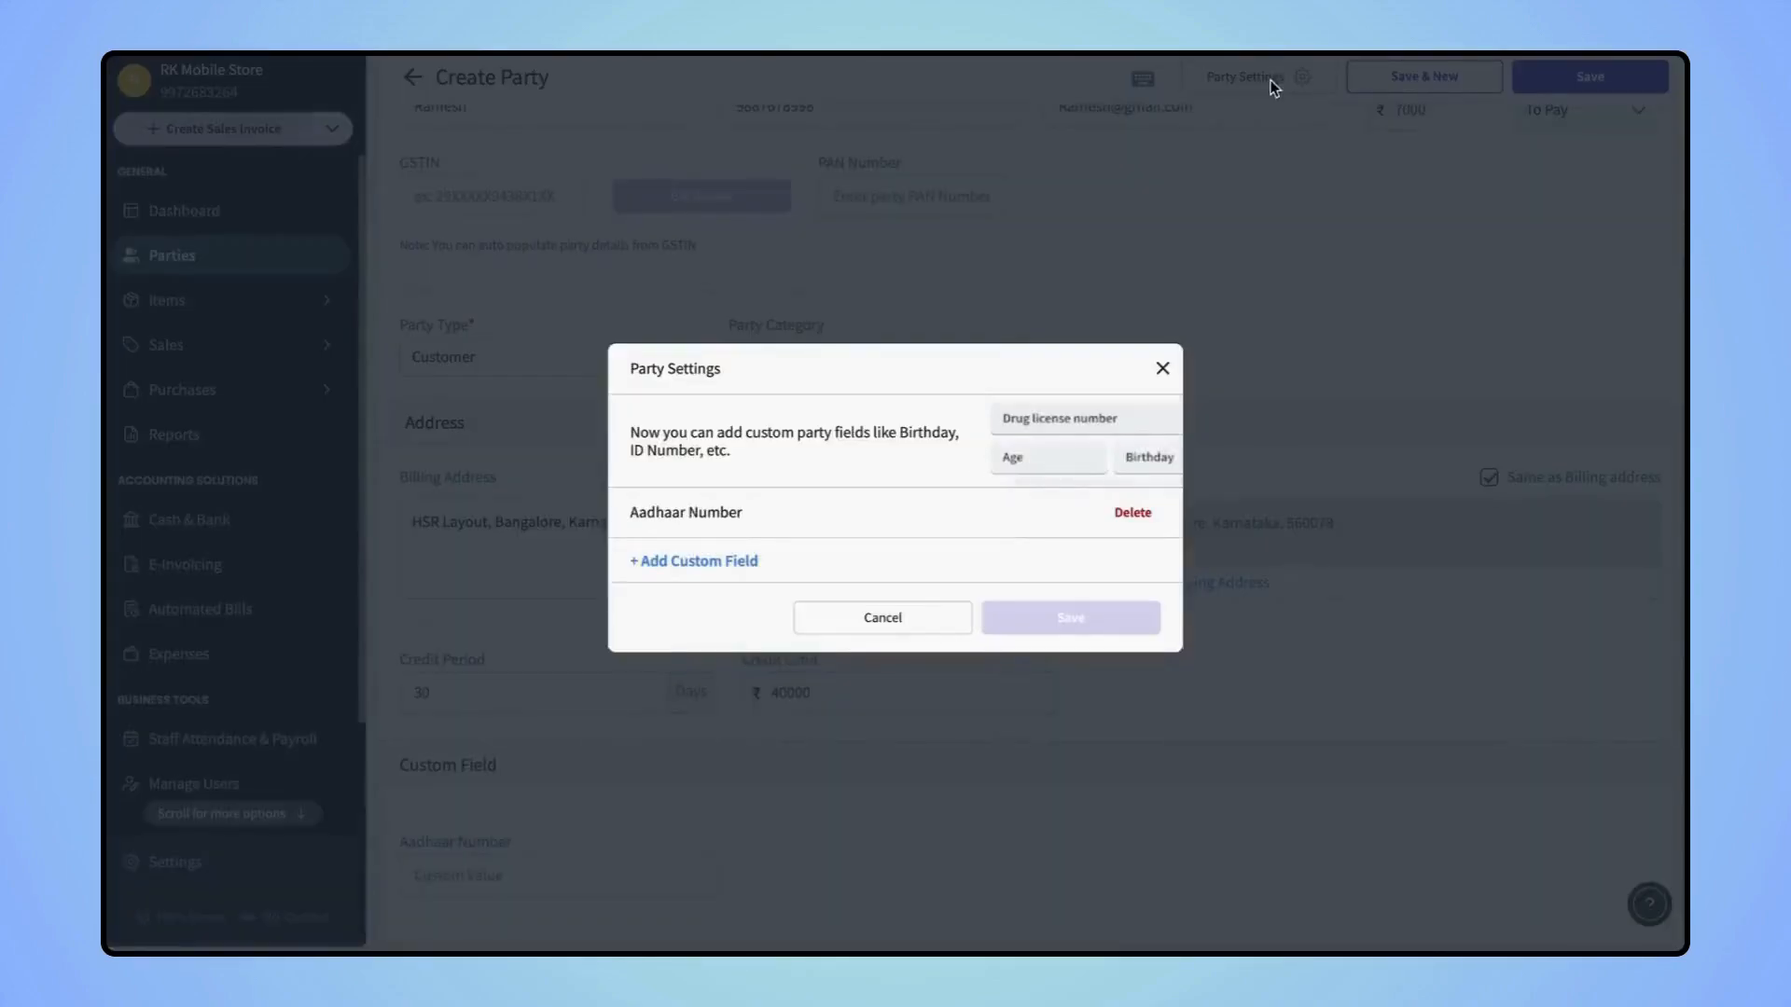
left_click(699, 564)
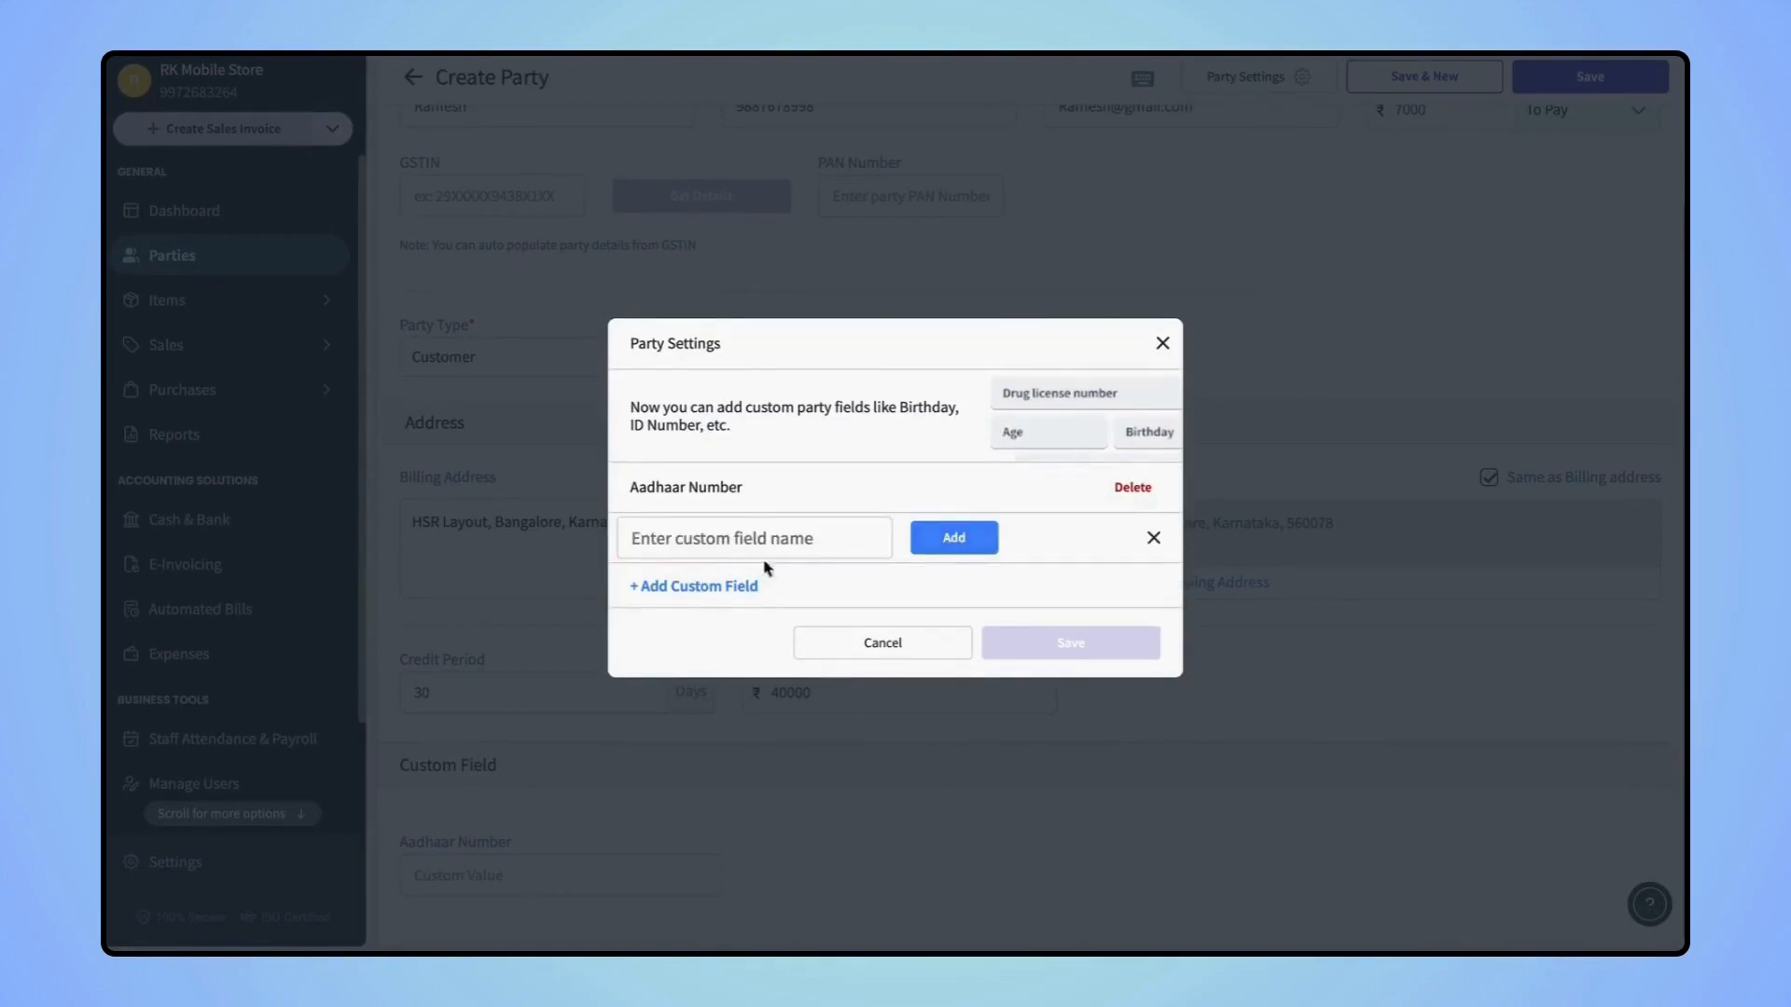
left_click(722, 539)
type("Age")
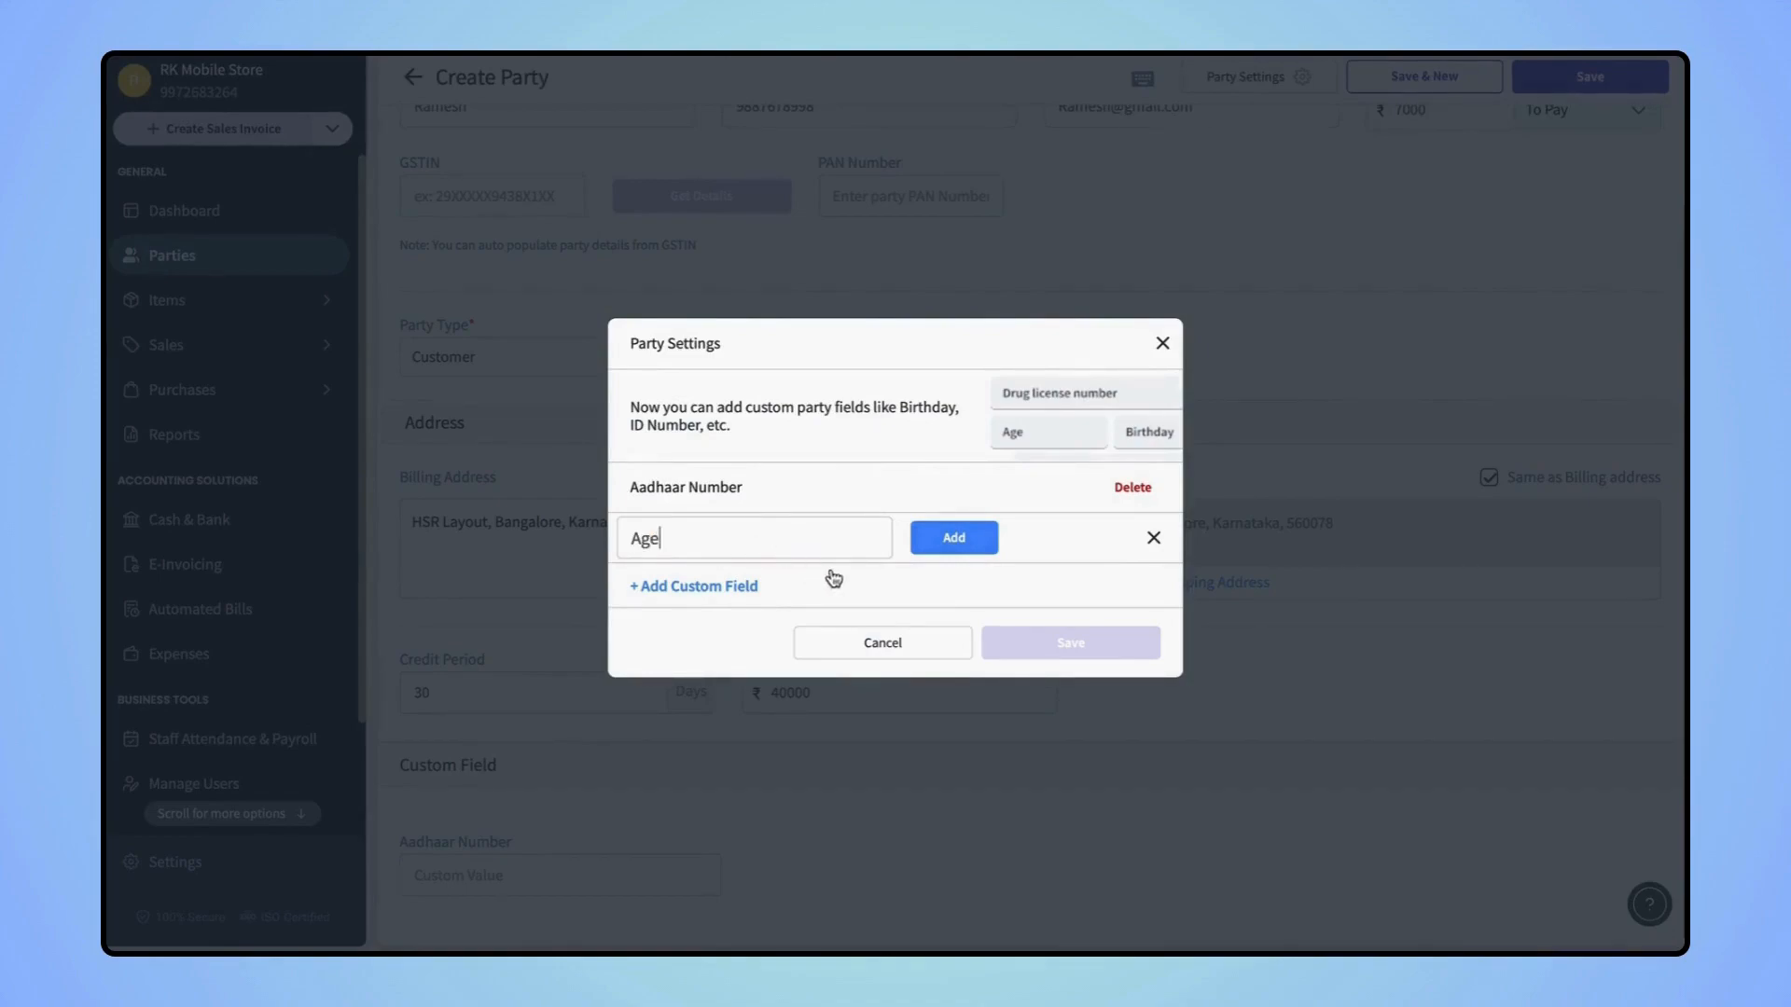
left_click(943, 546)
left_click(1035, 652)
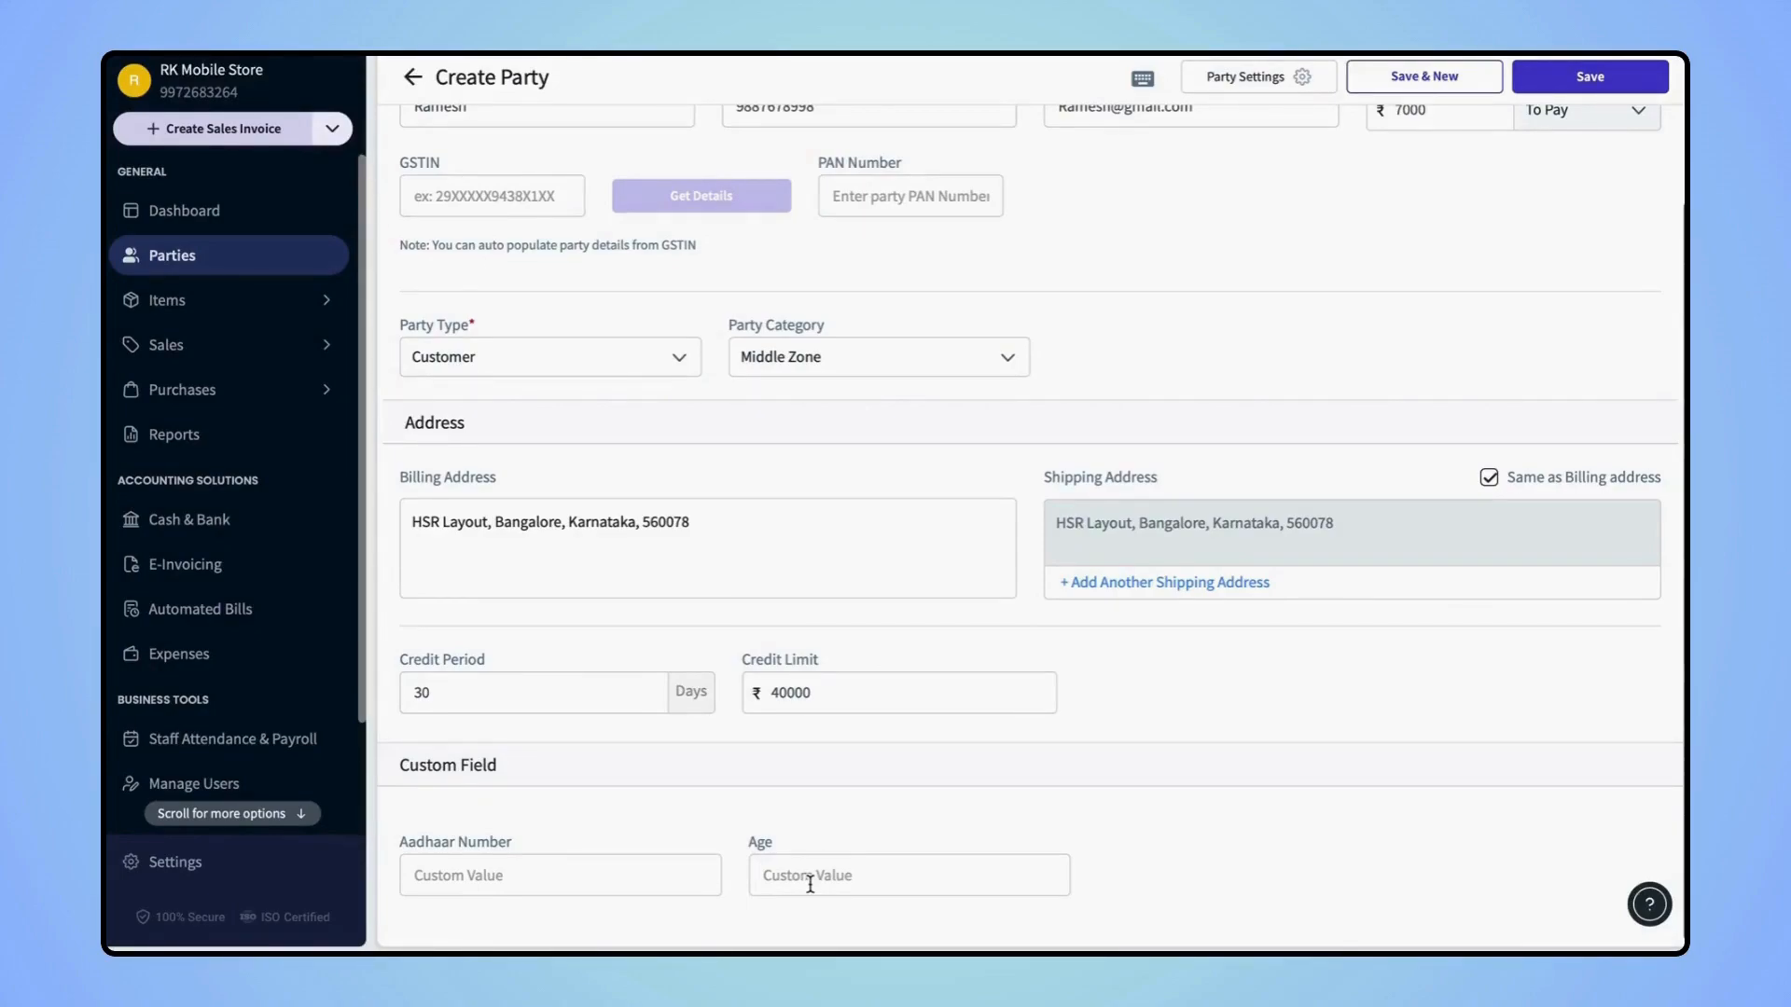
scroll(809, 883, "up", 2)
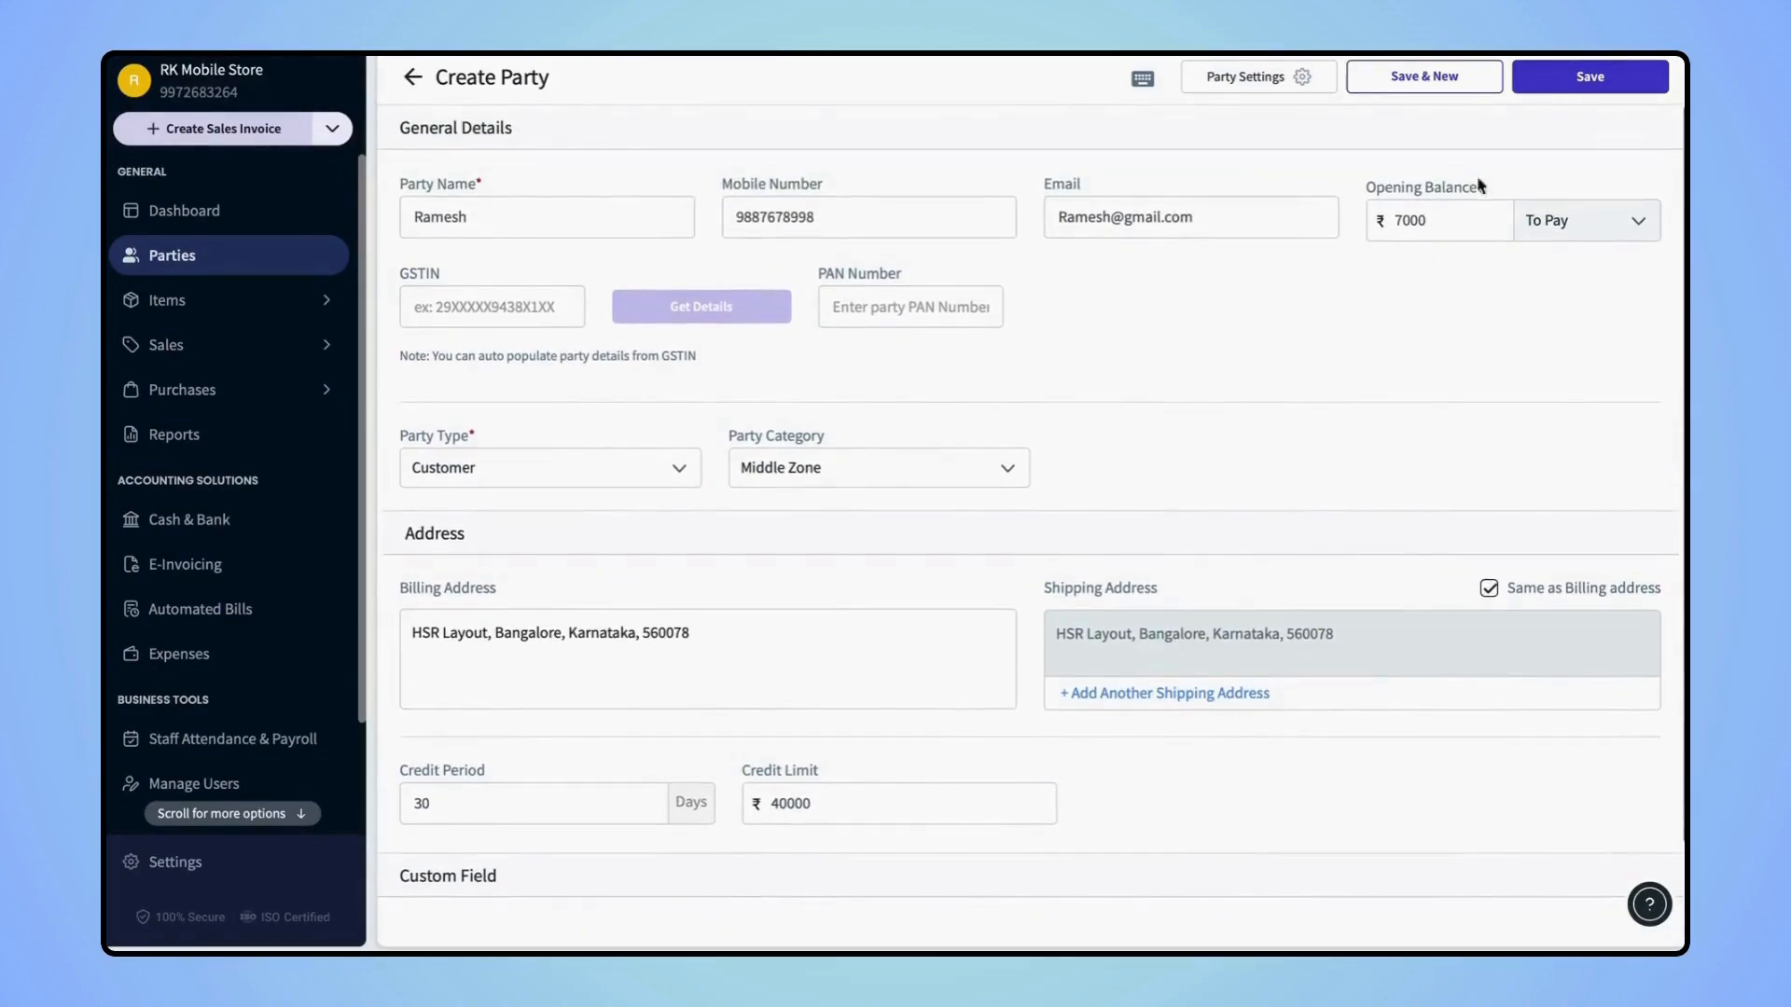
Save the new customer party
left_click(1587, 78)
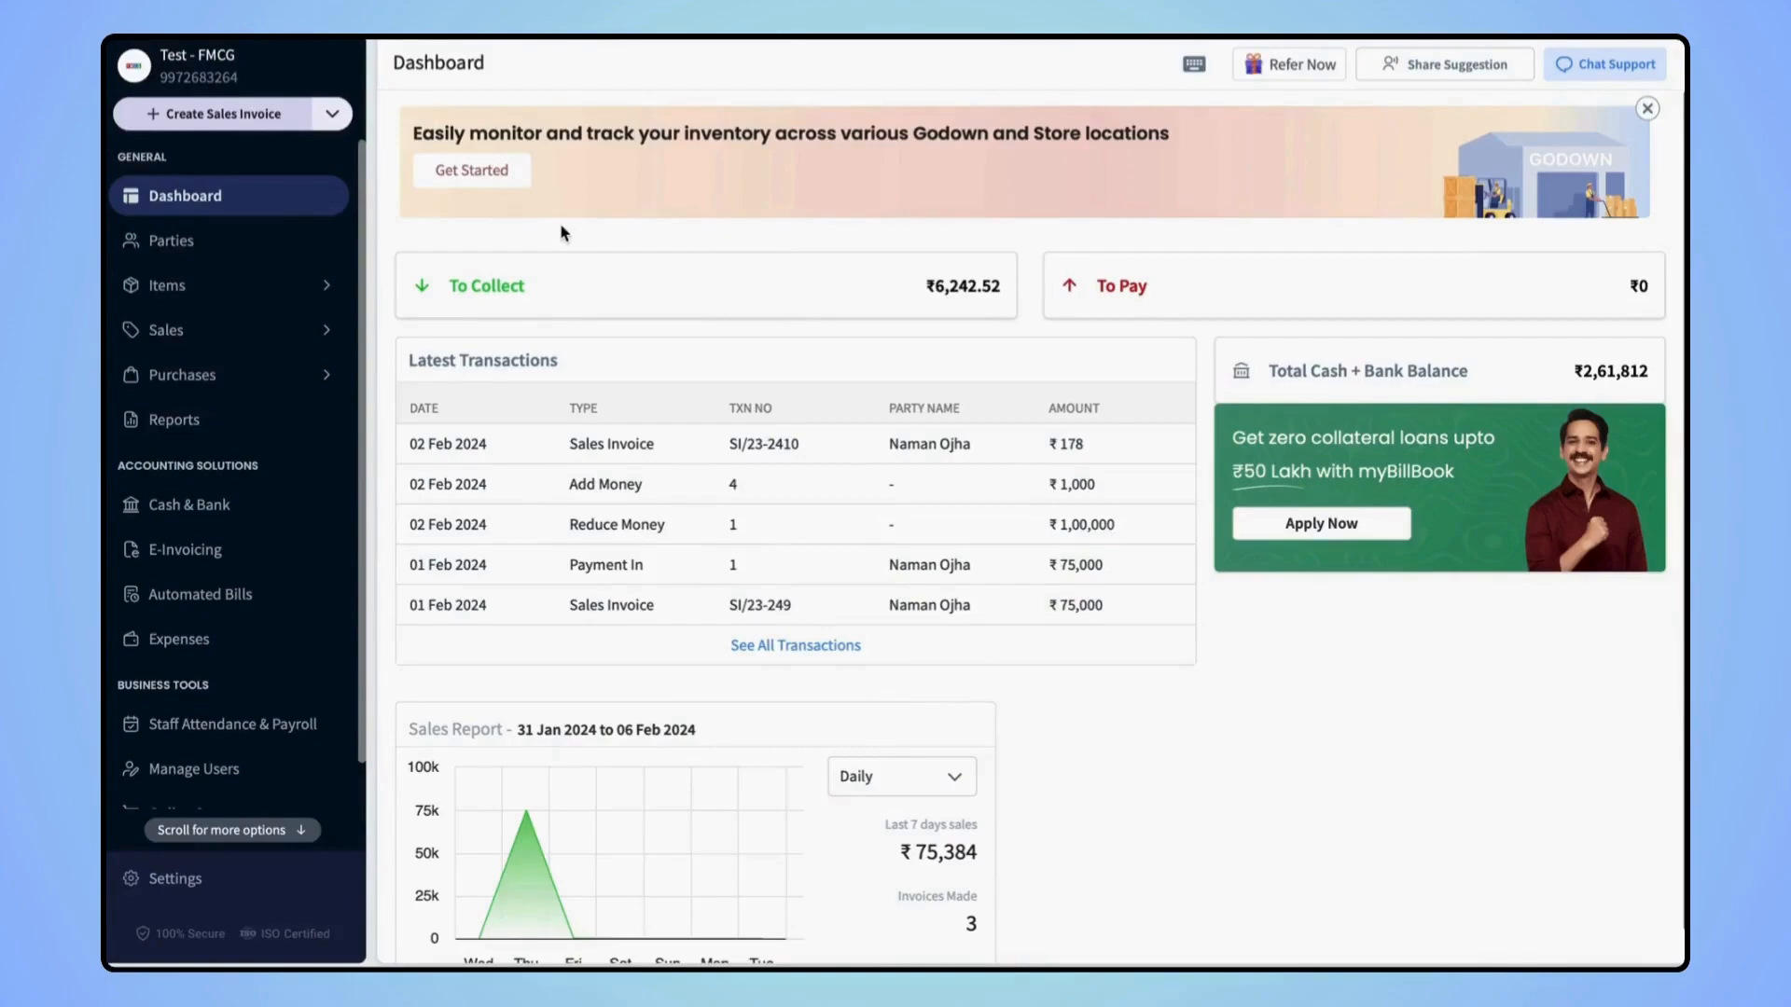
Open the Items inventory page and scroll through the item table
left_click(224, 284)
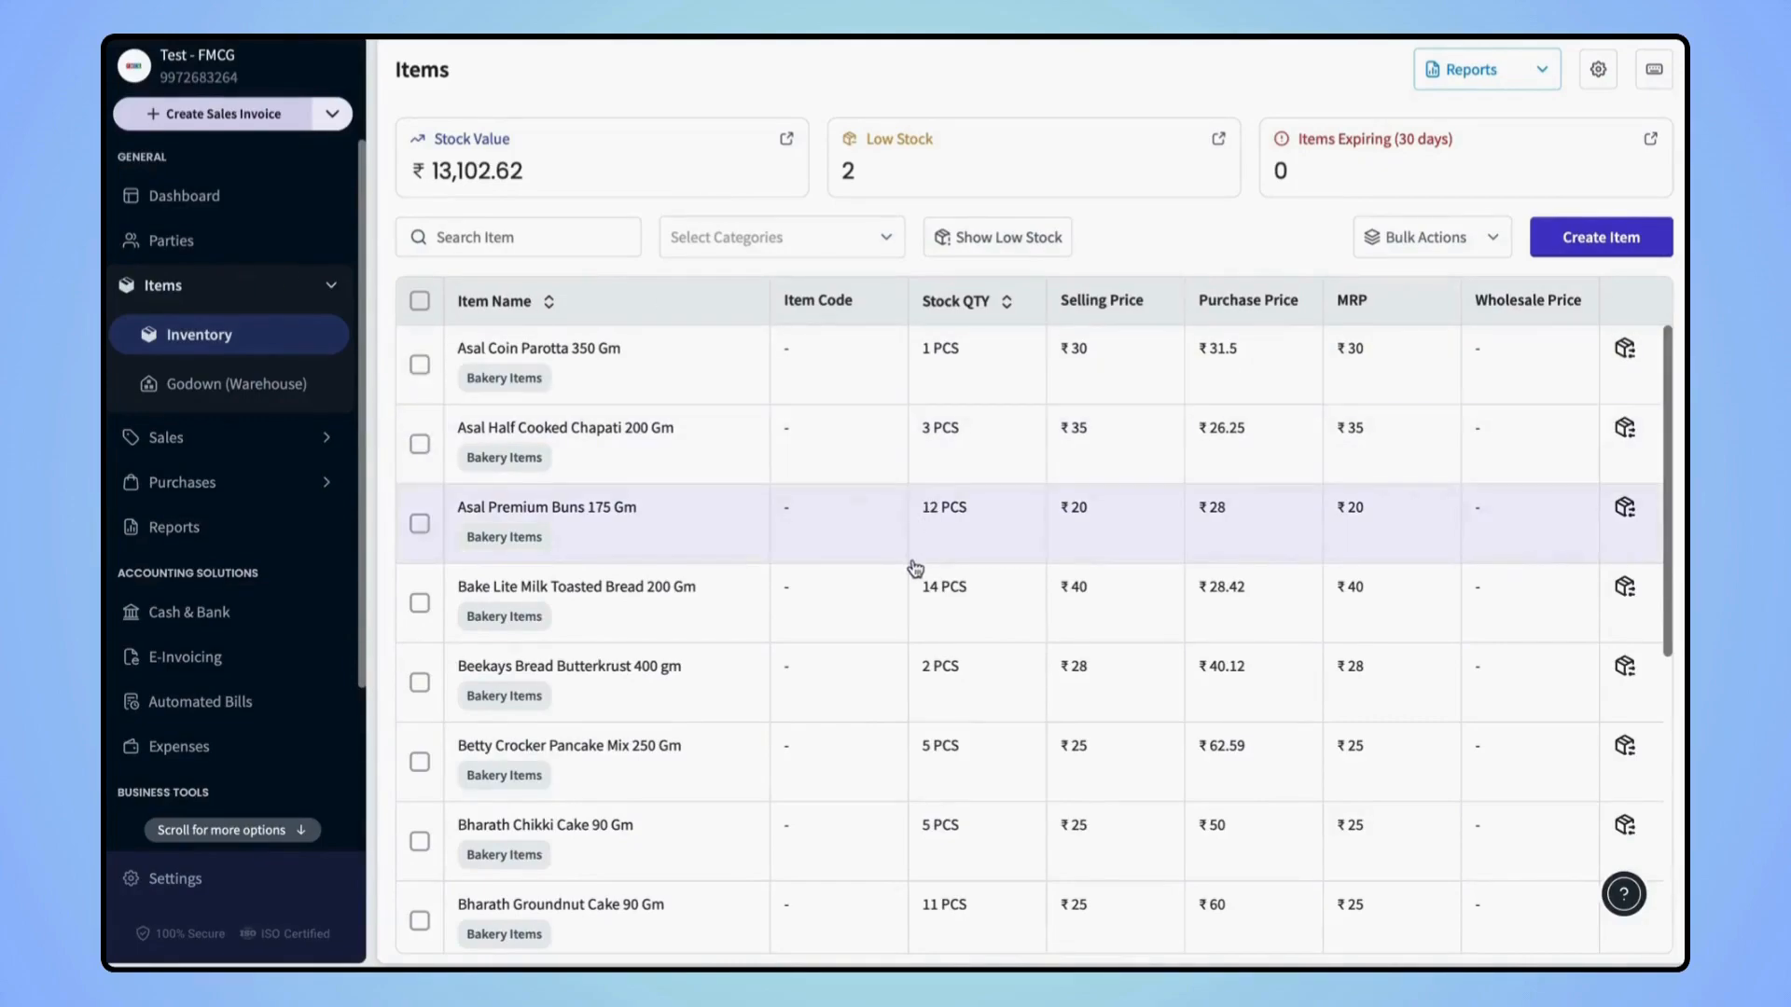
scroll(915, 568, "down", 3)
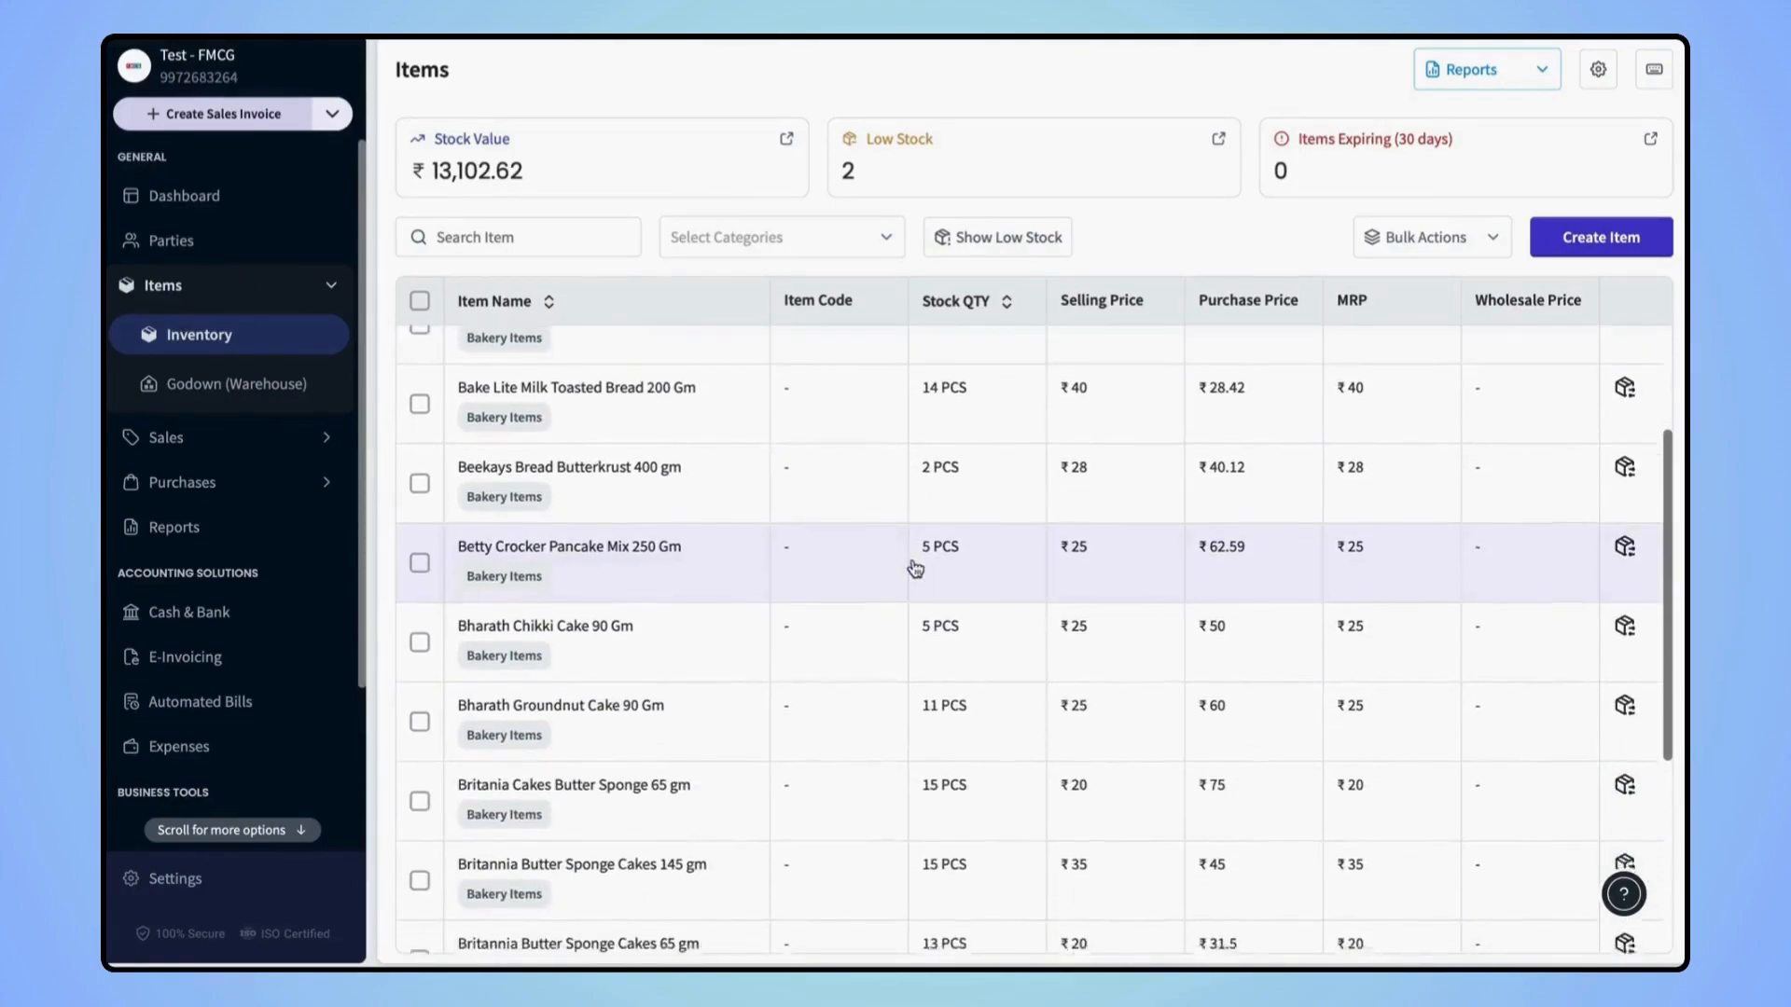
scroll(915, 568, "up", 3)
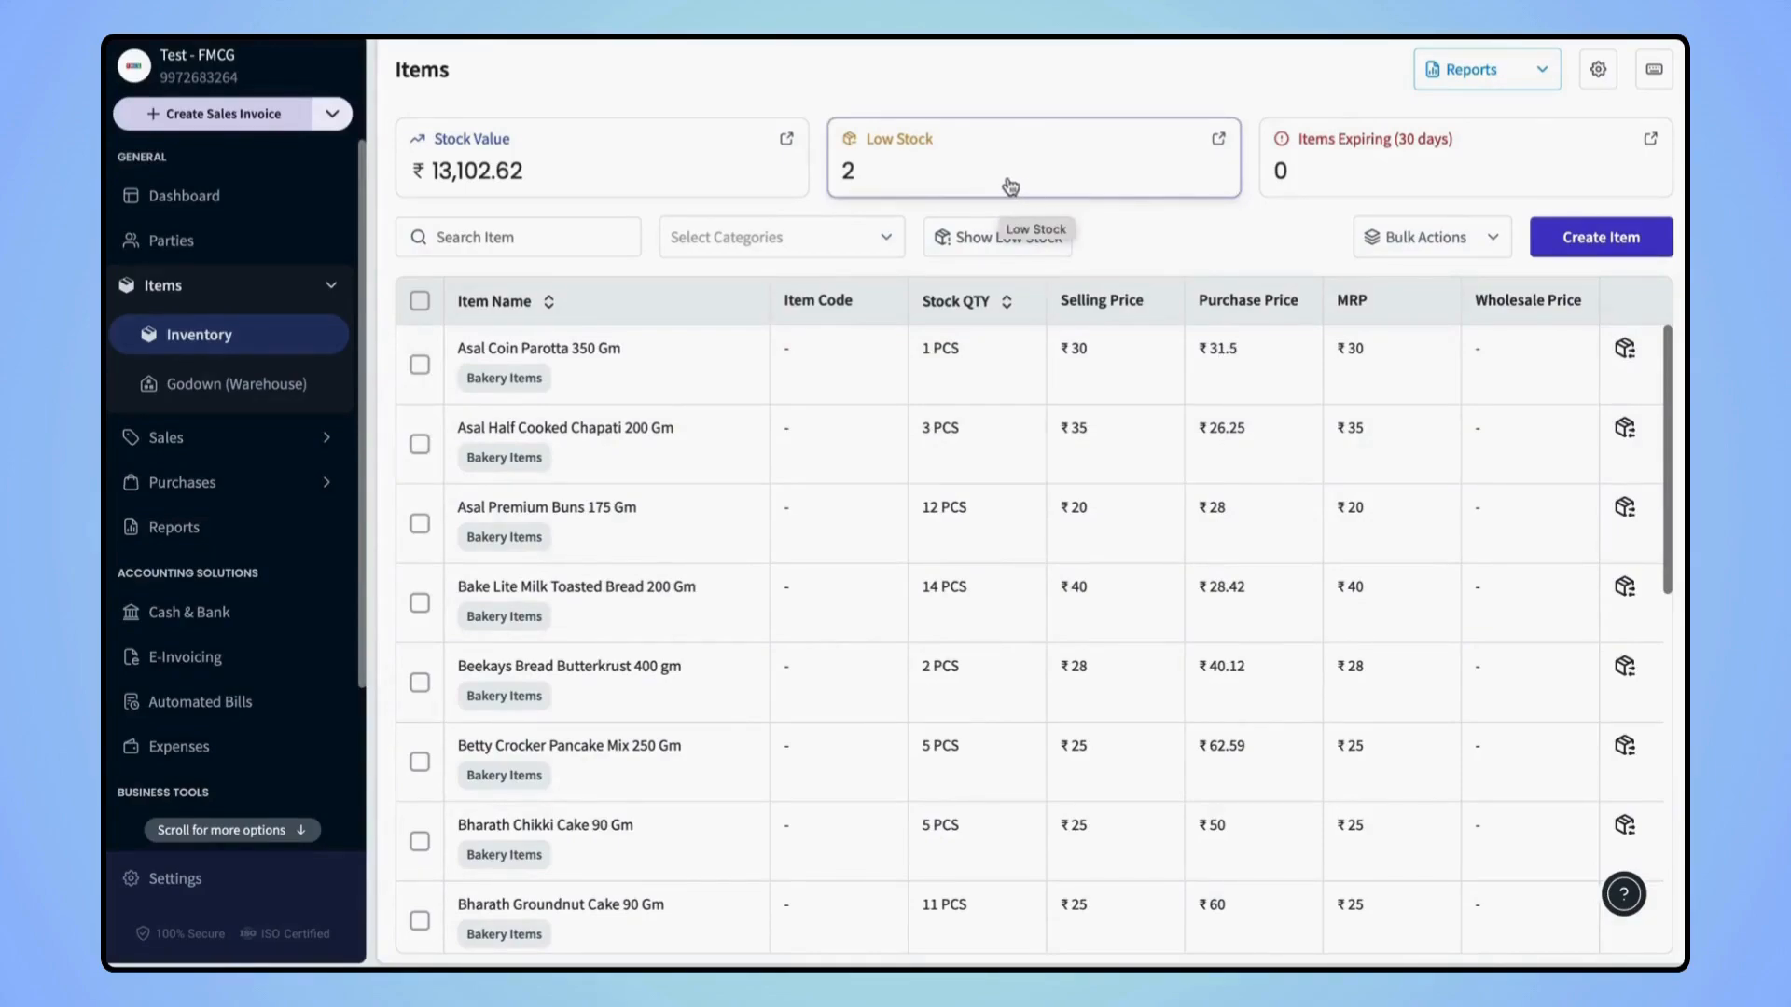
left_click(965, 180)
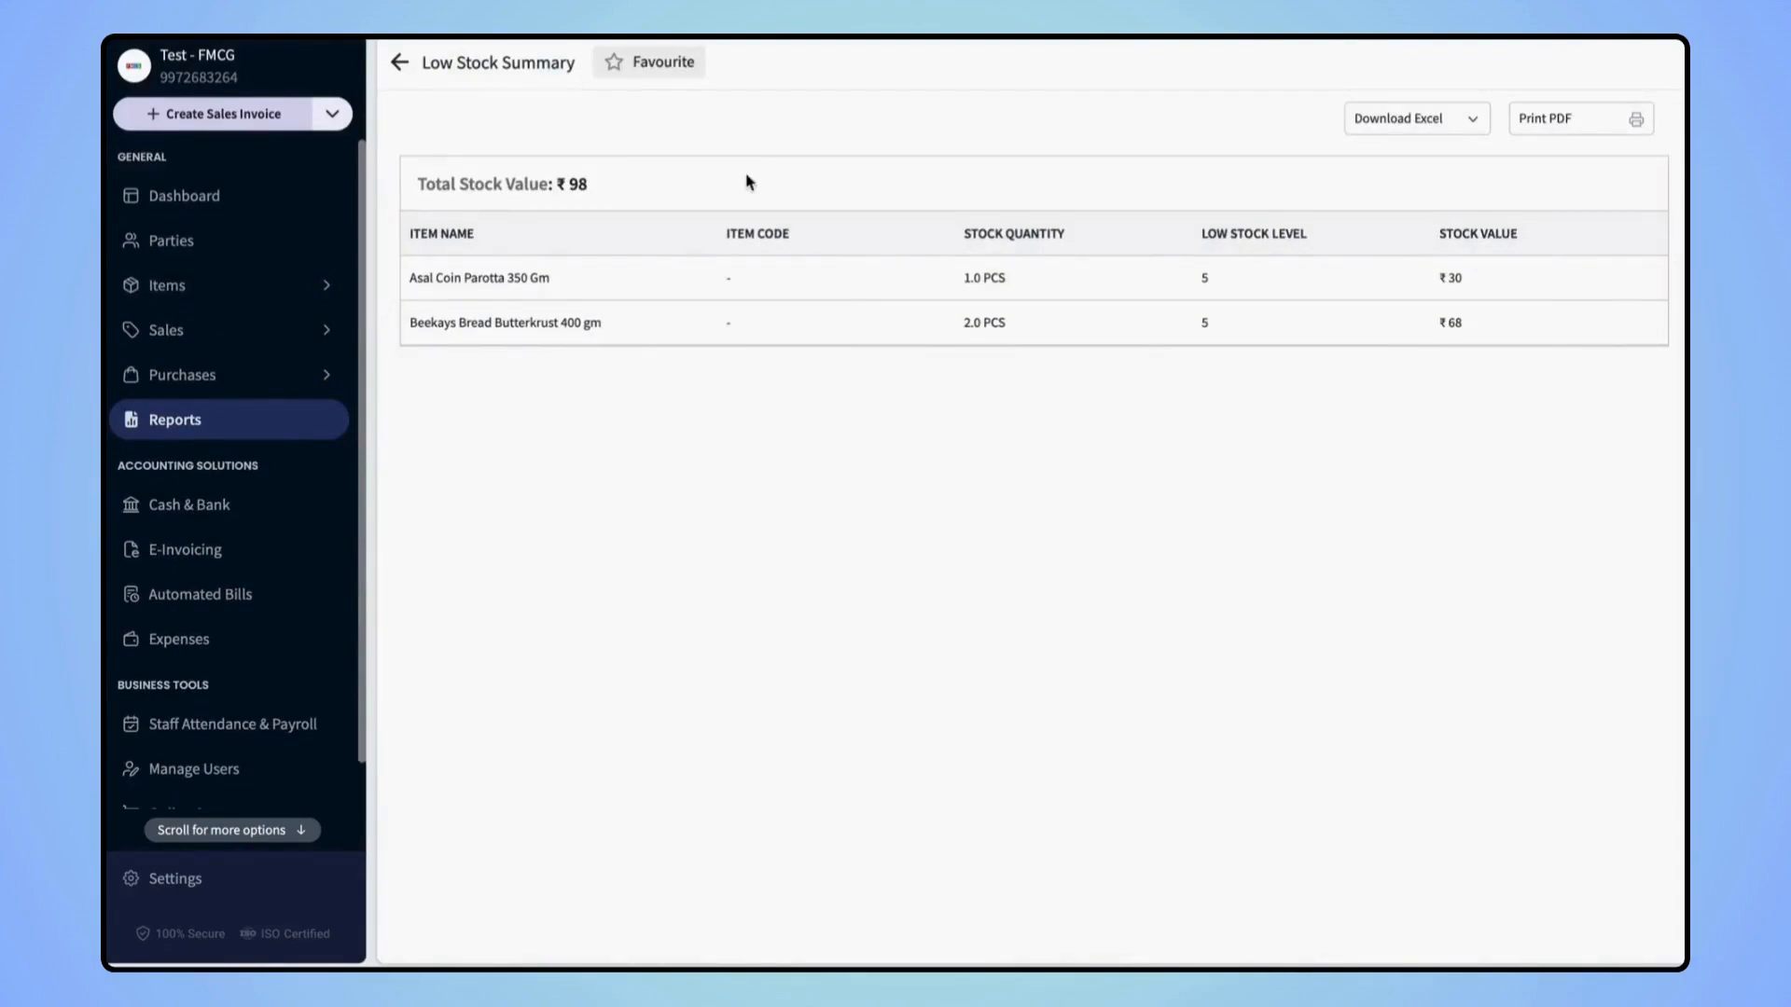
left_click(402, 66)
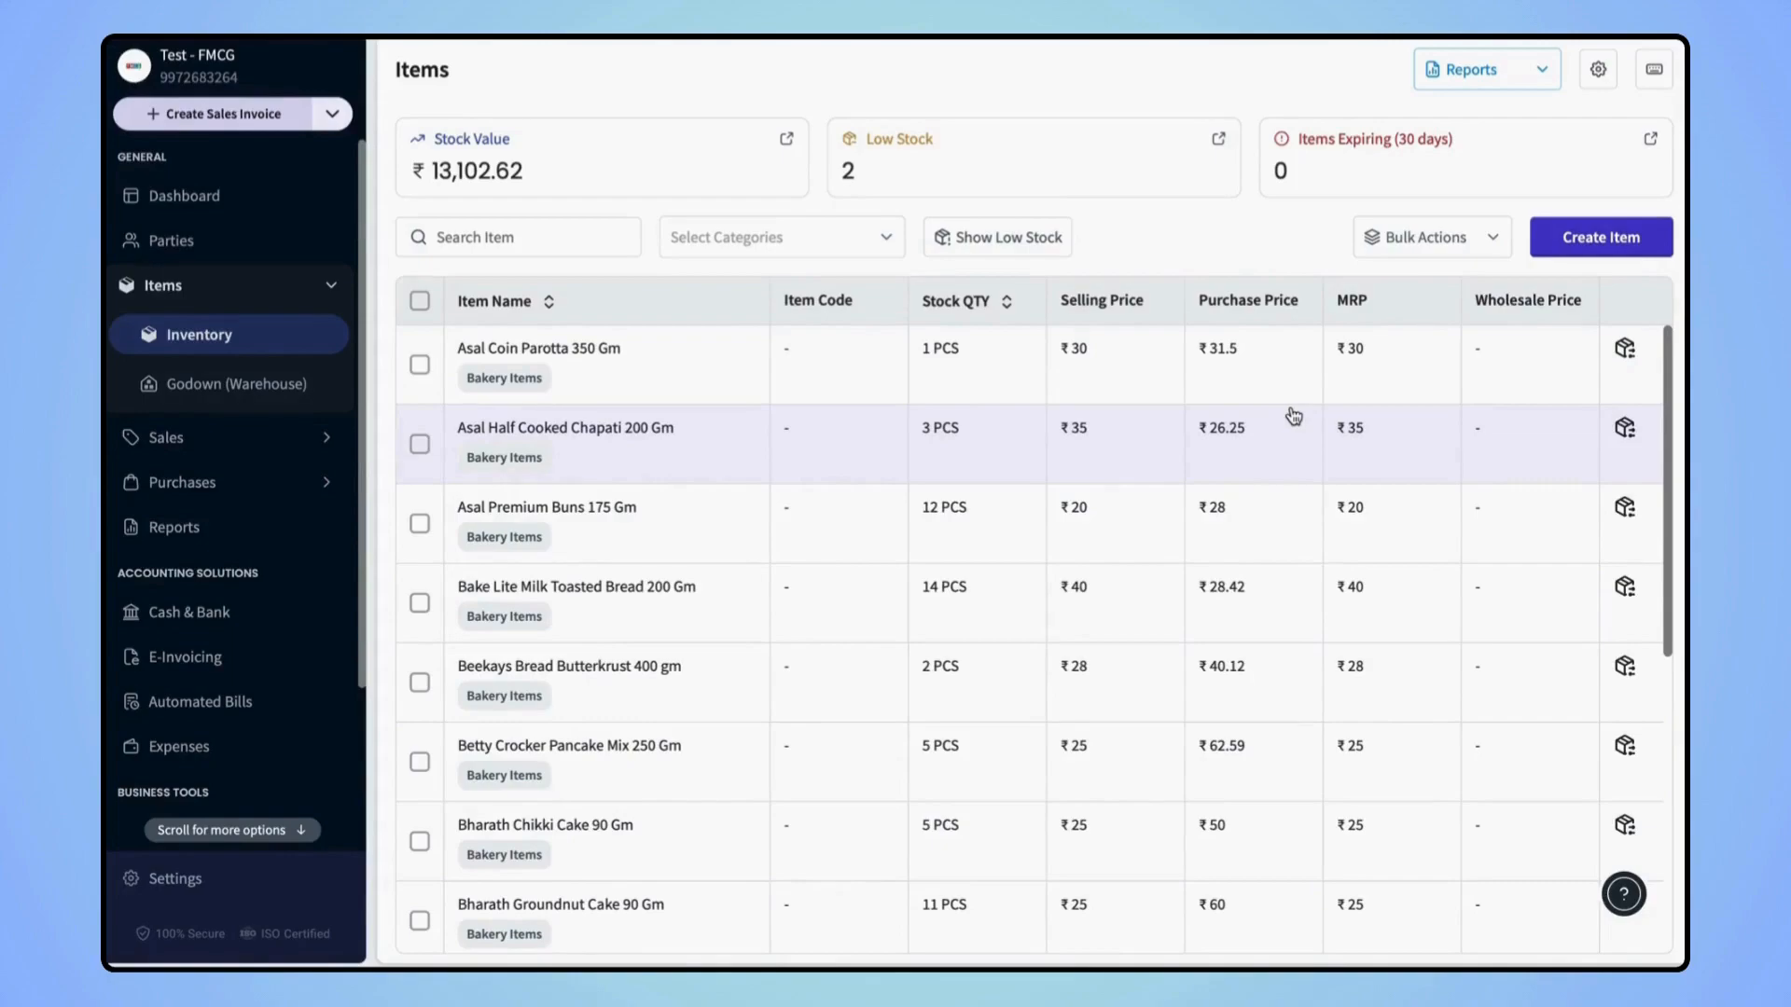
left_click(1598, 69)
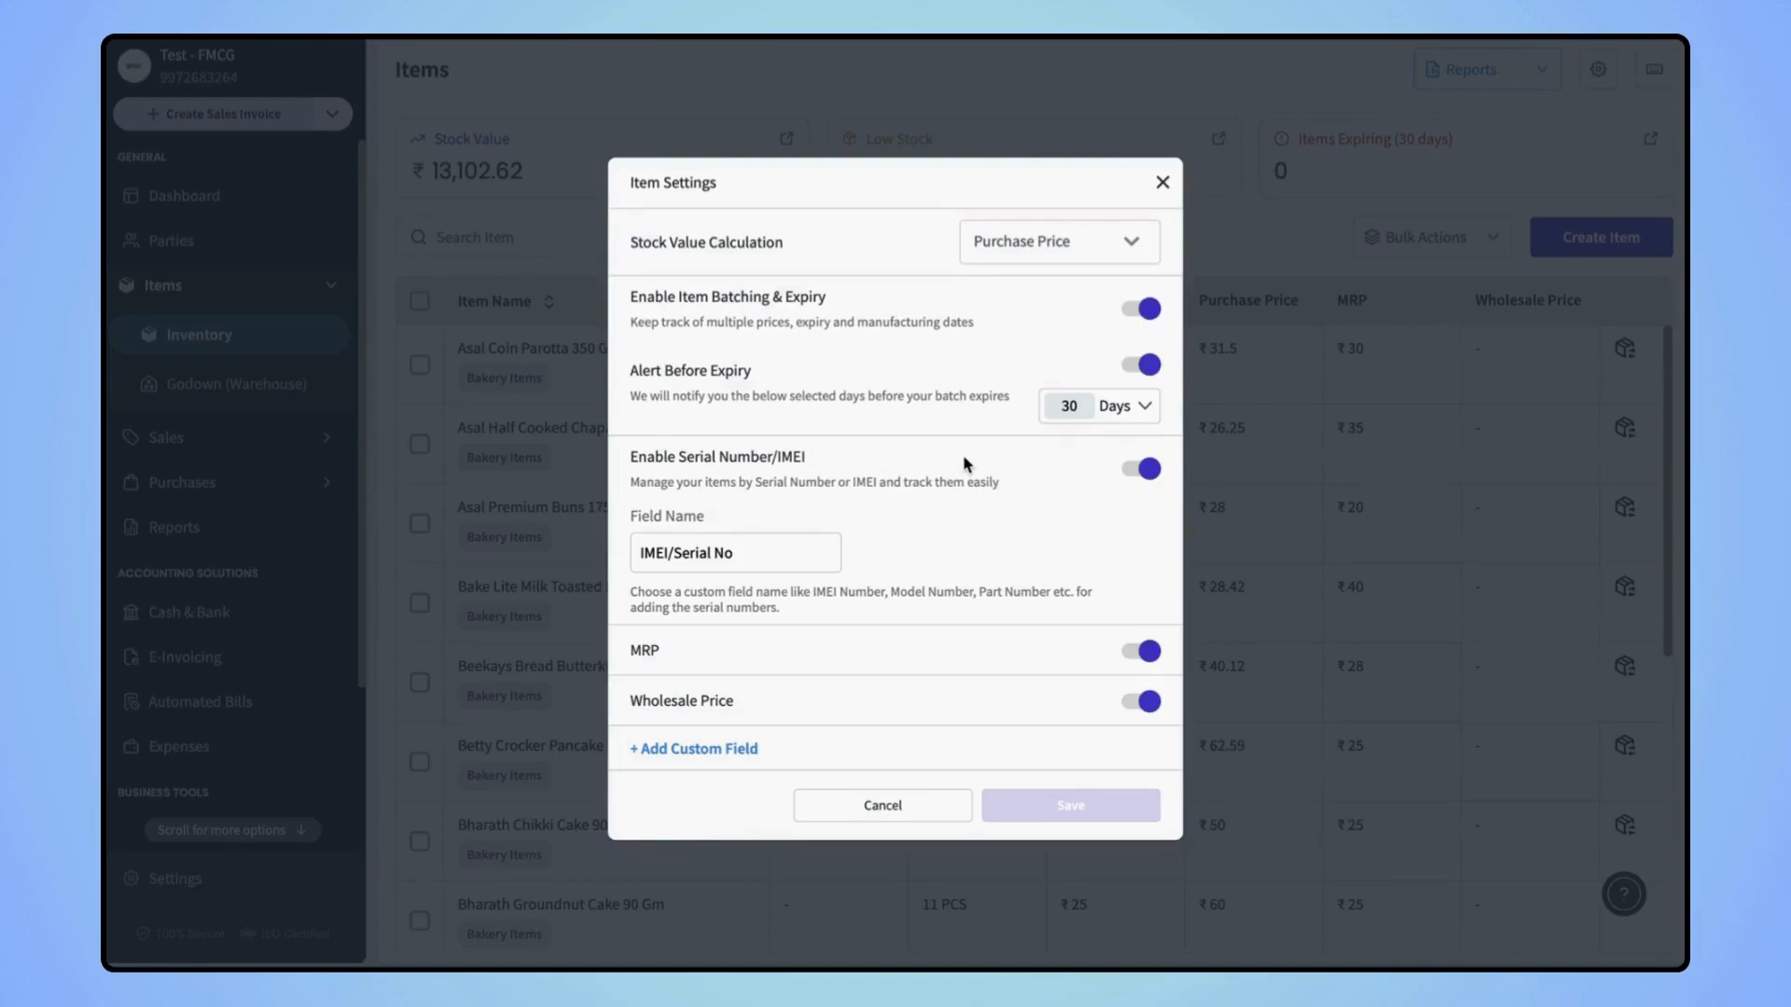
left_click(1116, 410)
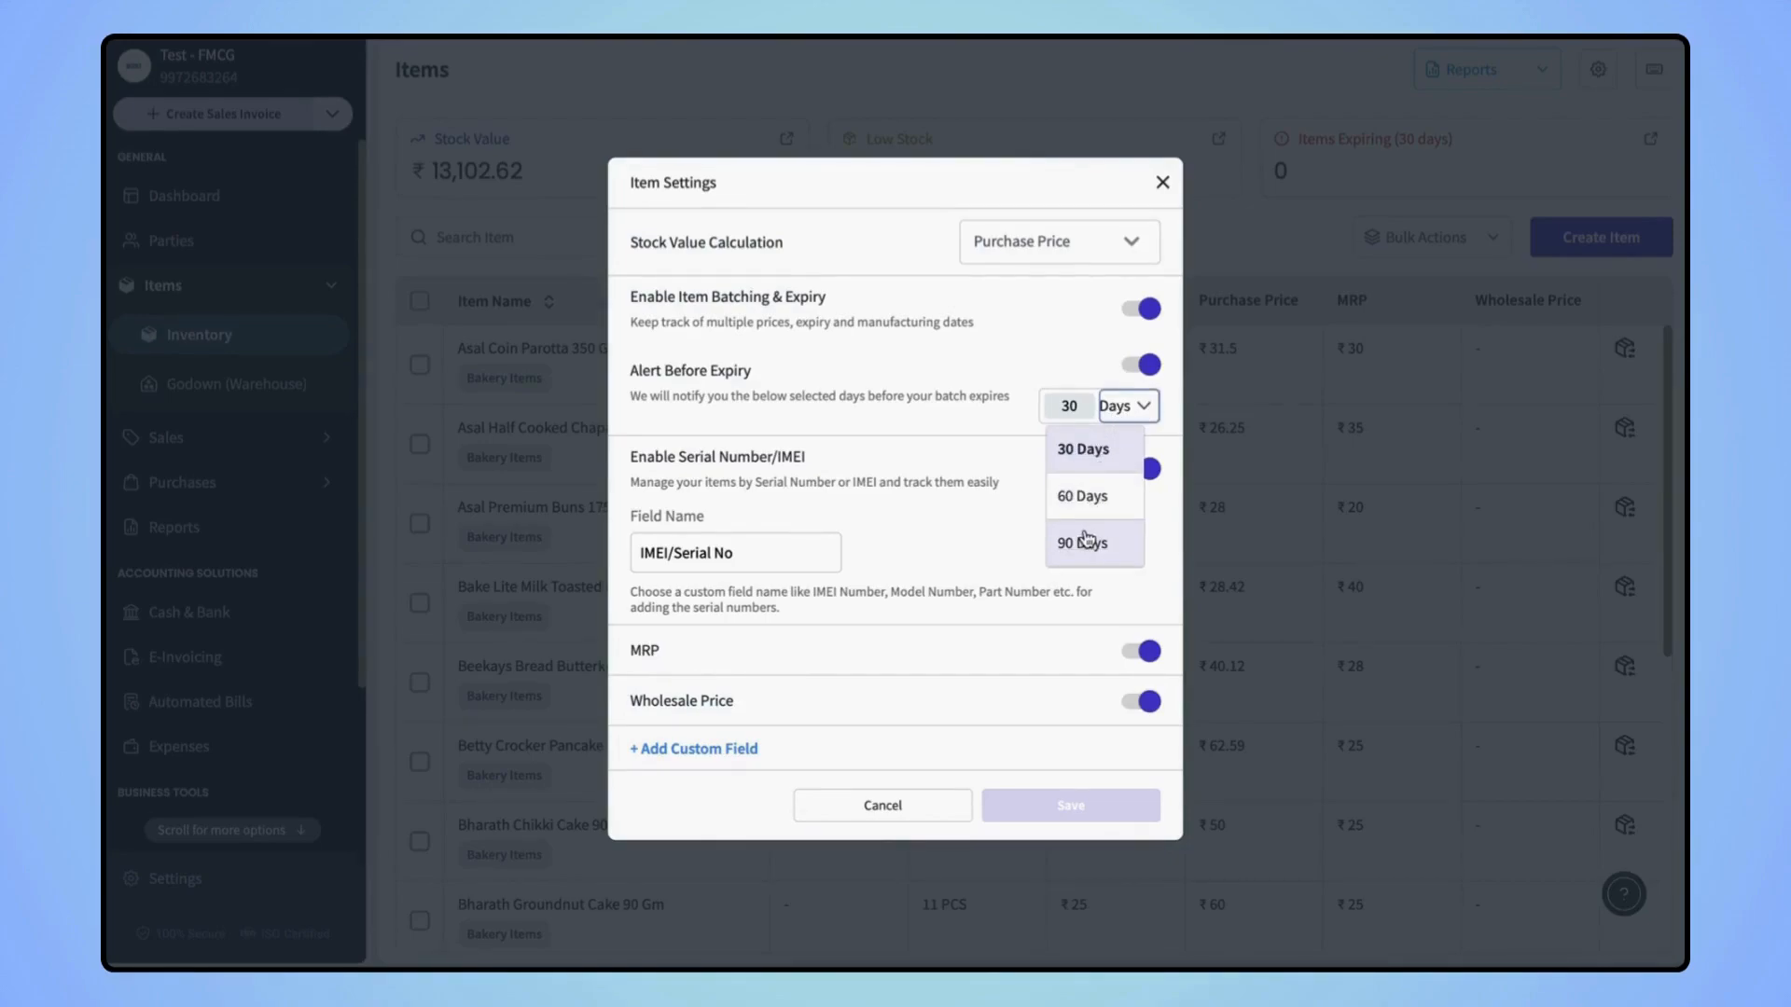
left_click(1007, 464)
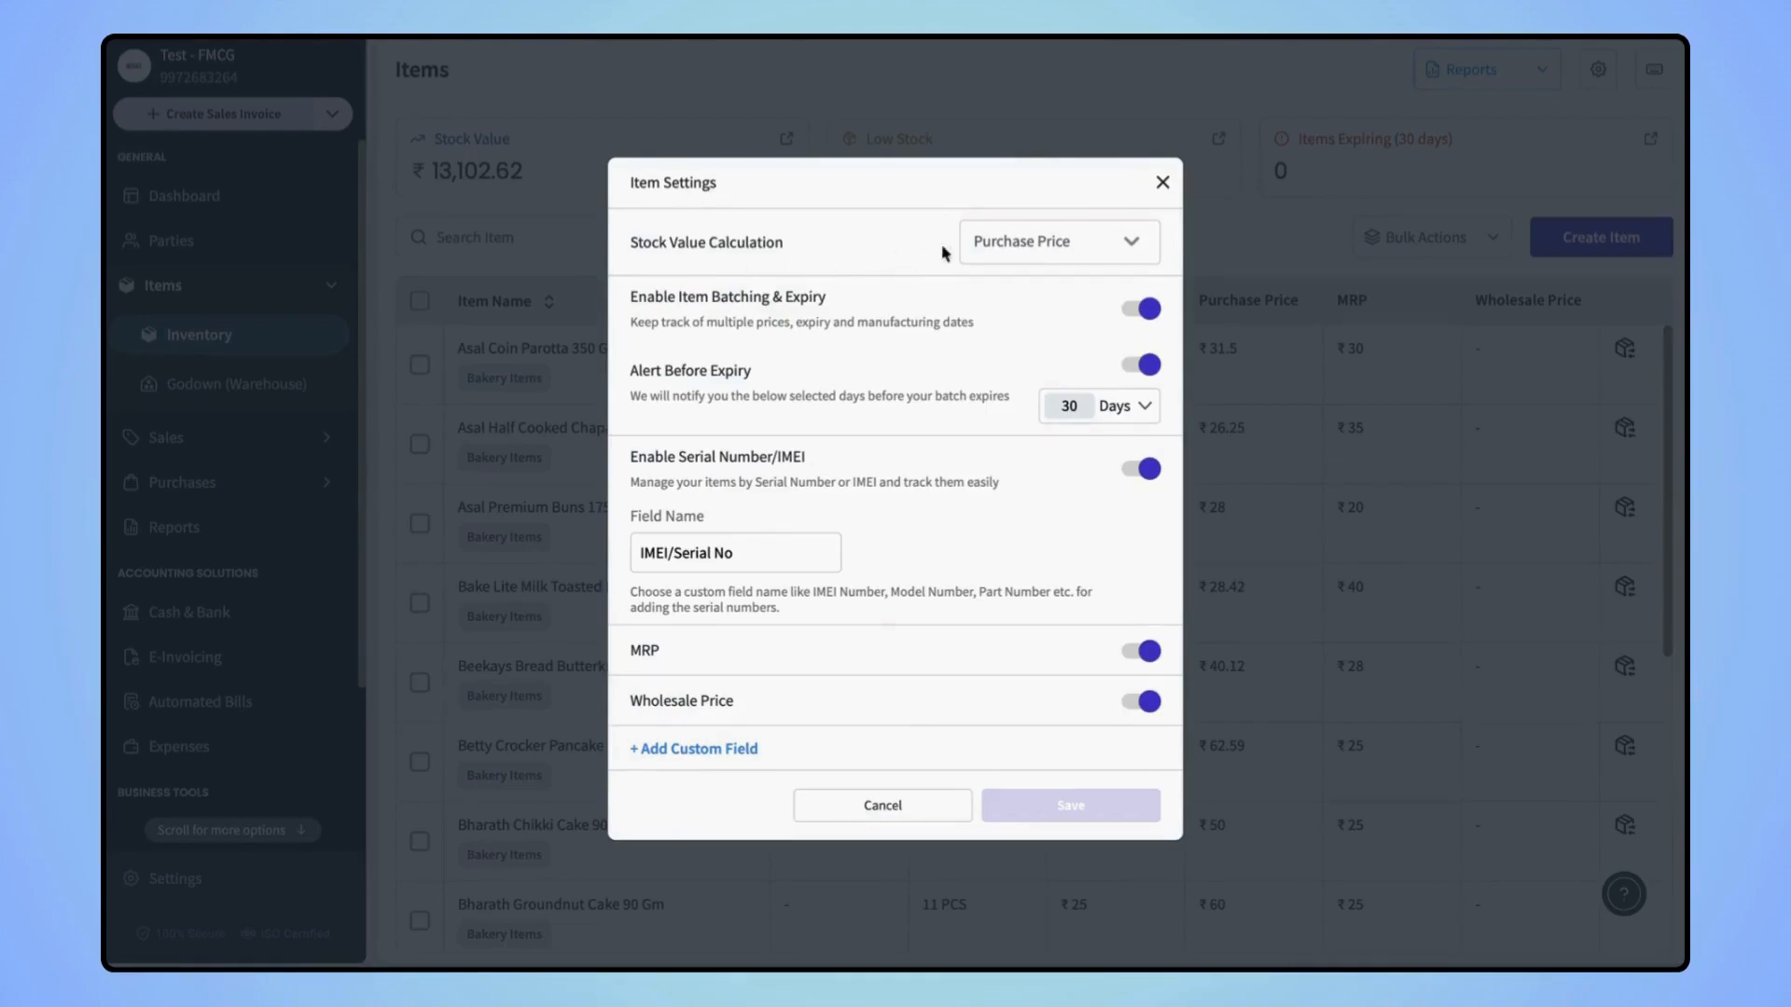
left_click(1029, 253)
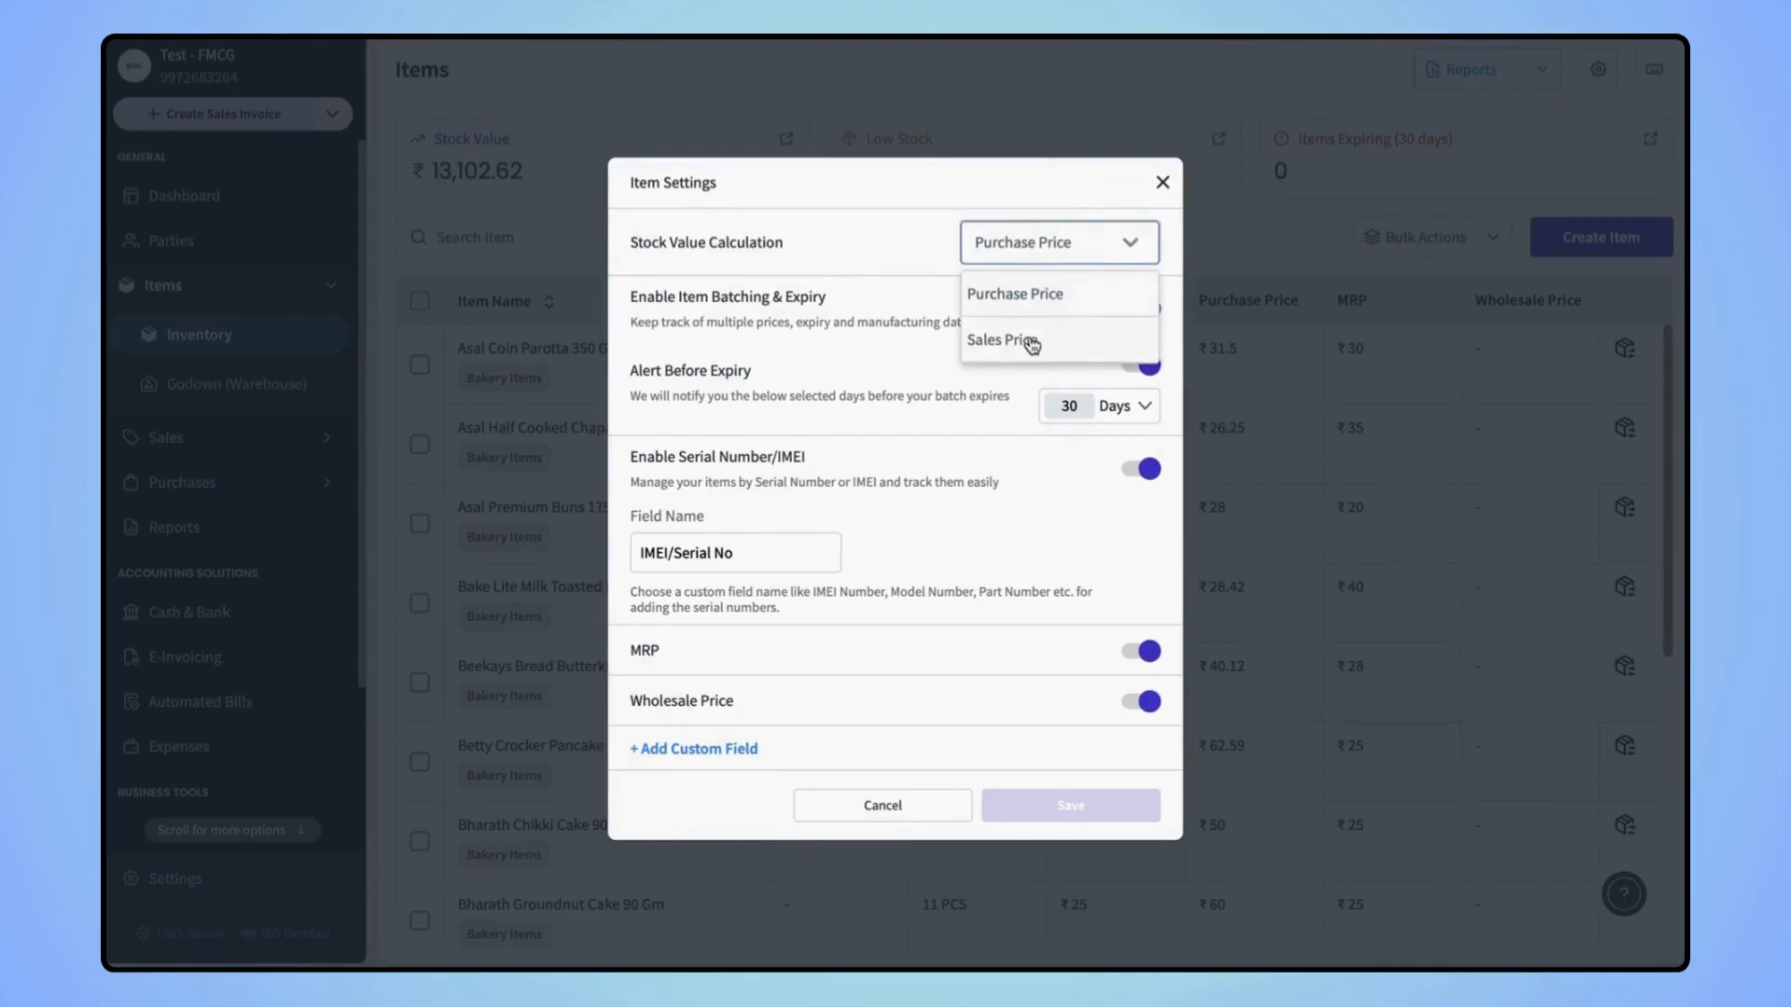
left_click(1004, 448)
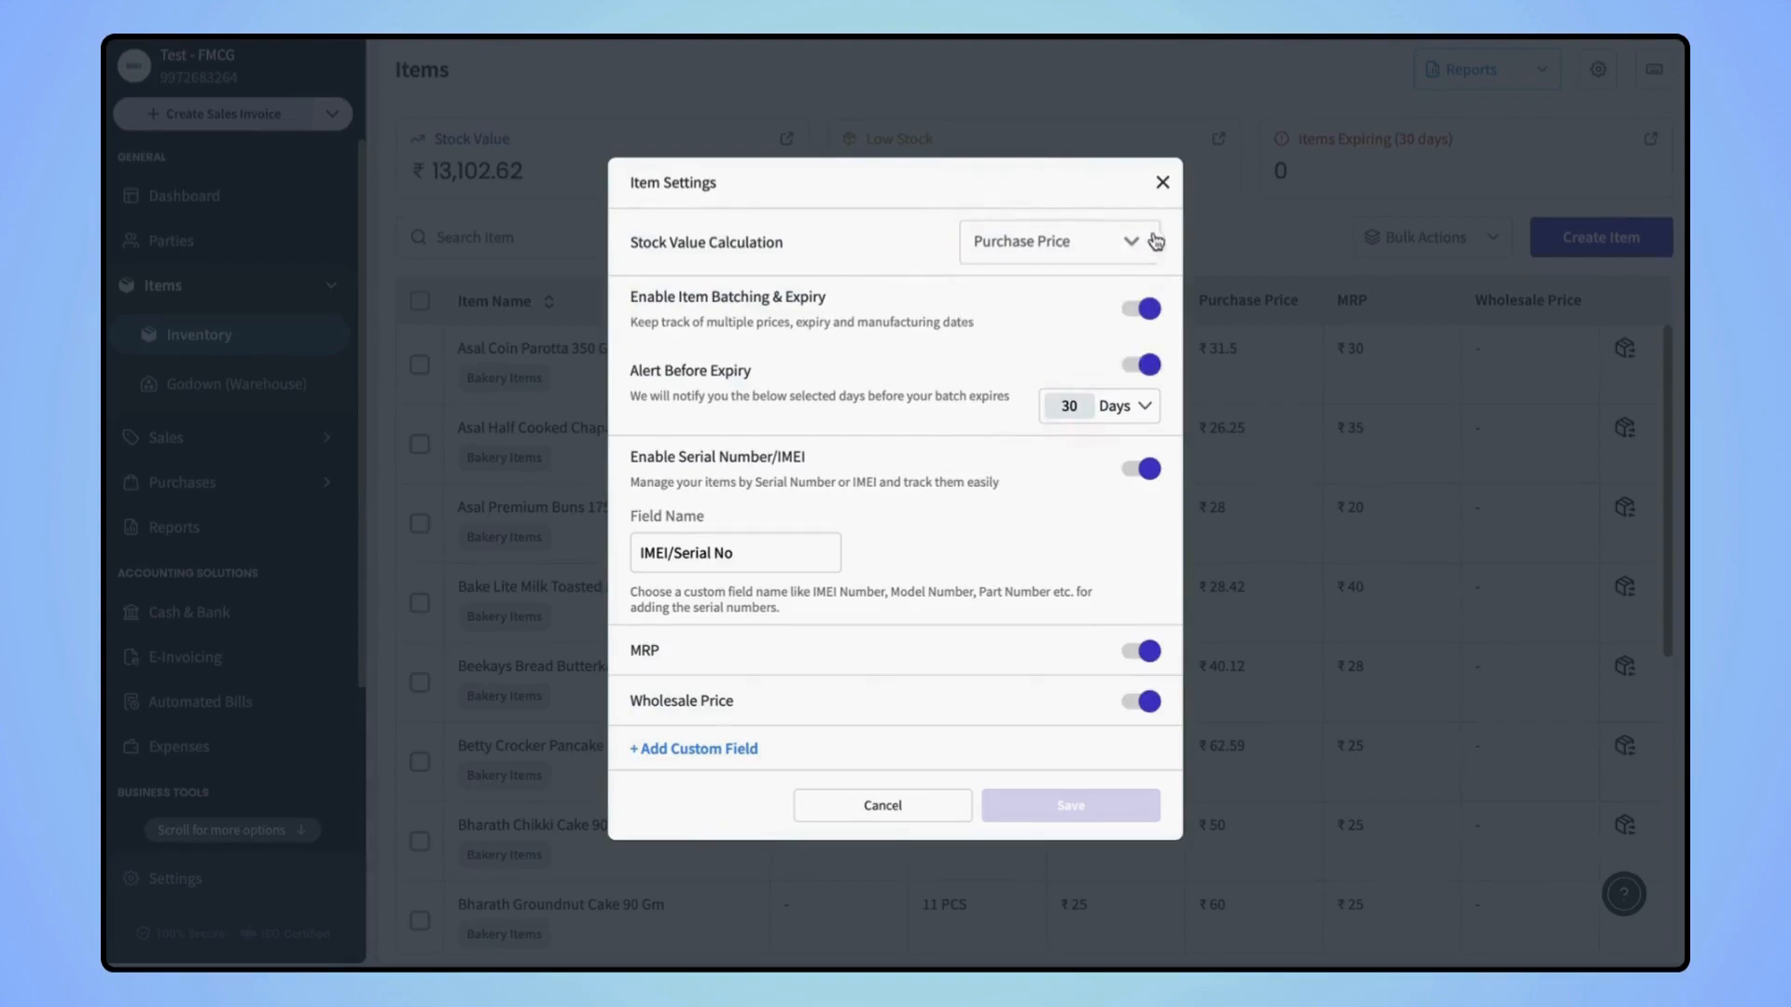
left_click(1162, 185)
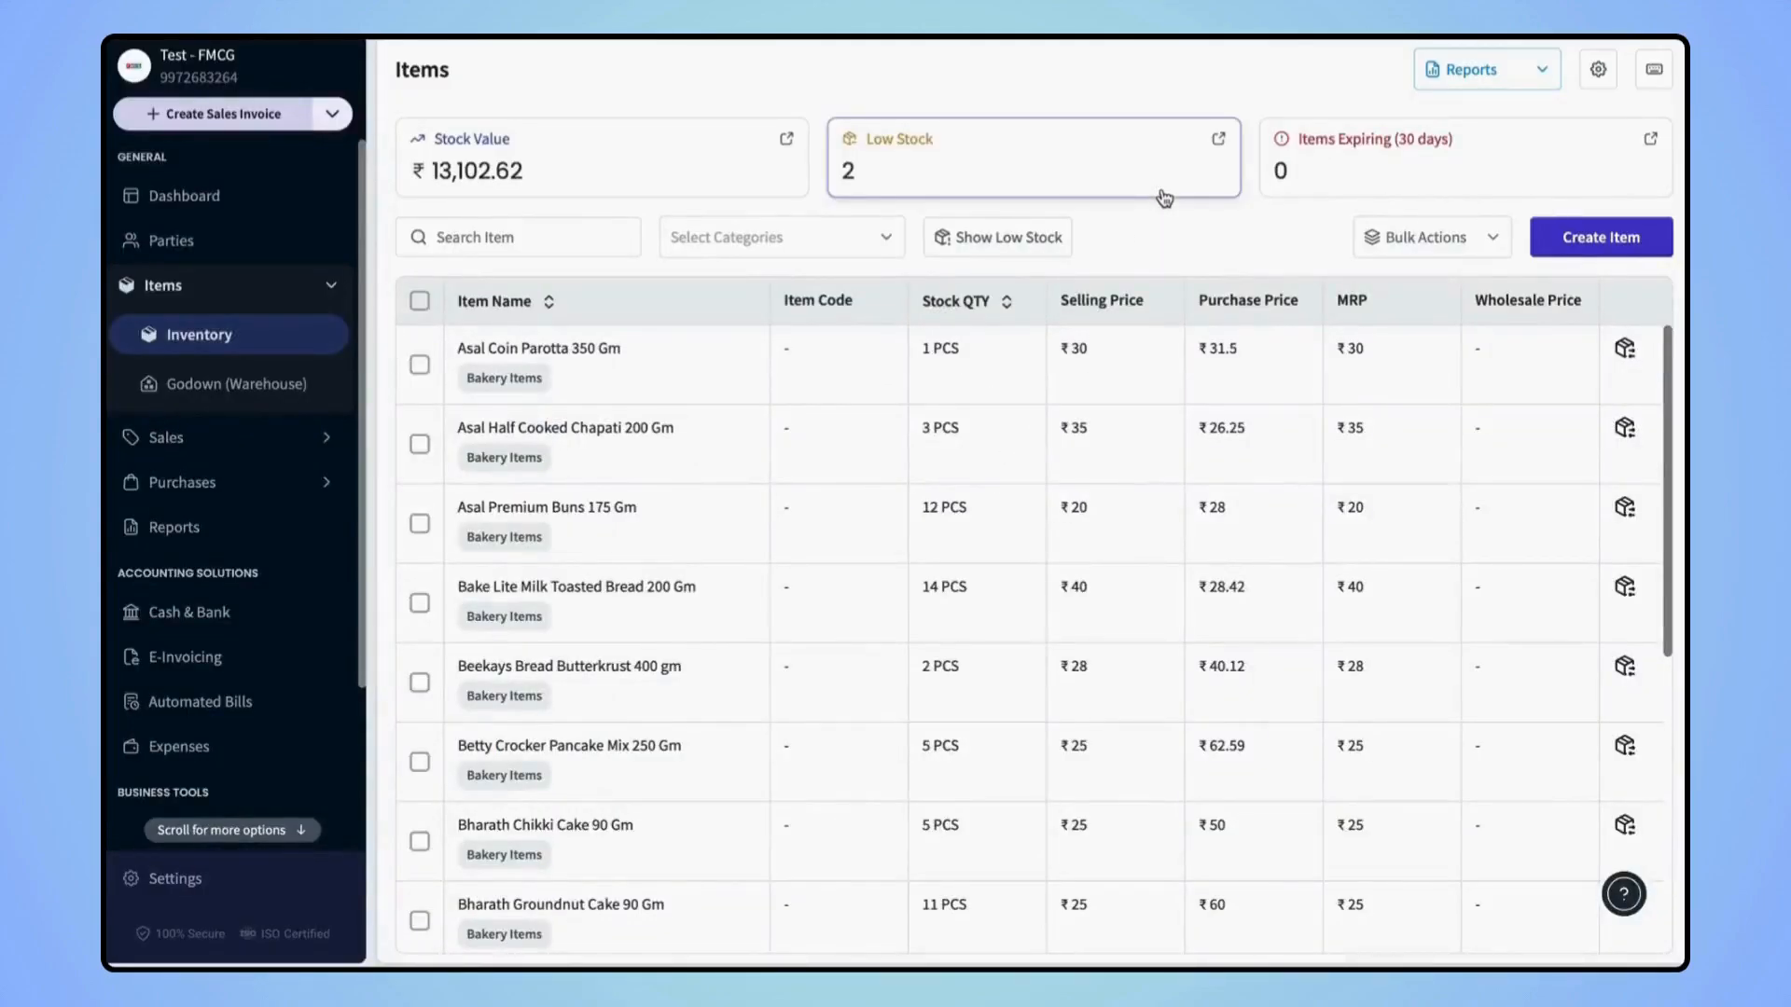
Start a new item, preview its Stock, Pricing and Custom Fields sections, then return to Basic Details
left_click(1590, 245)
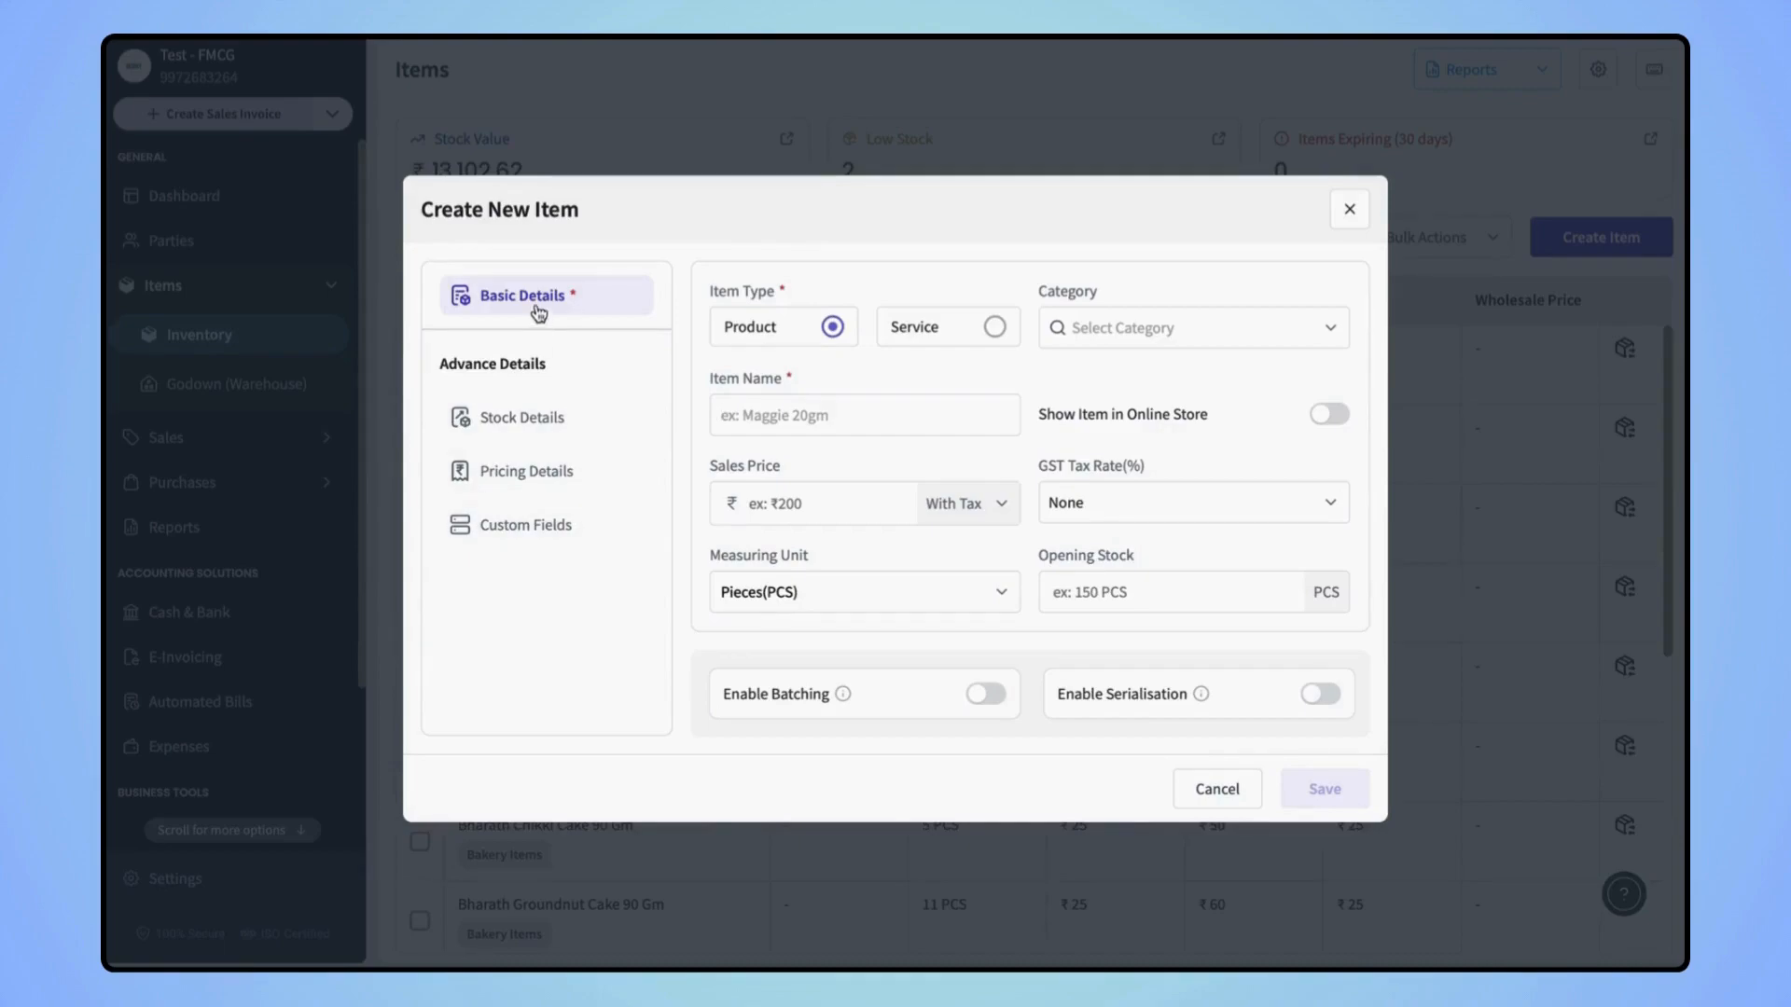
left_click(528, 437)
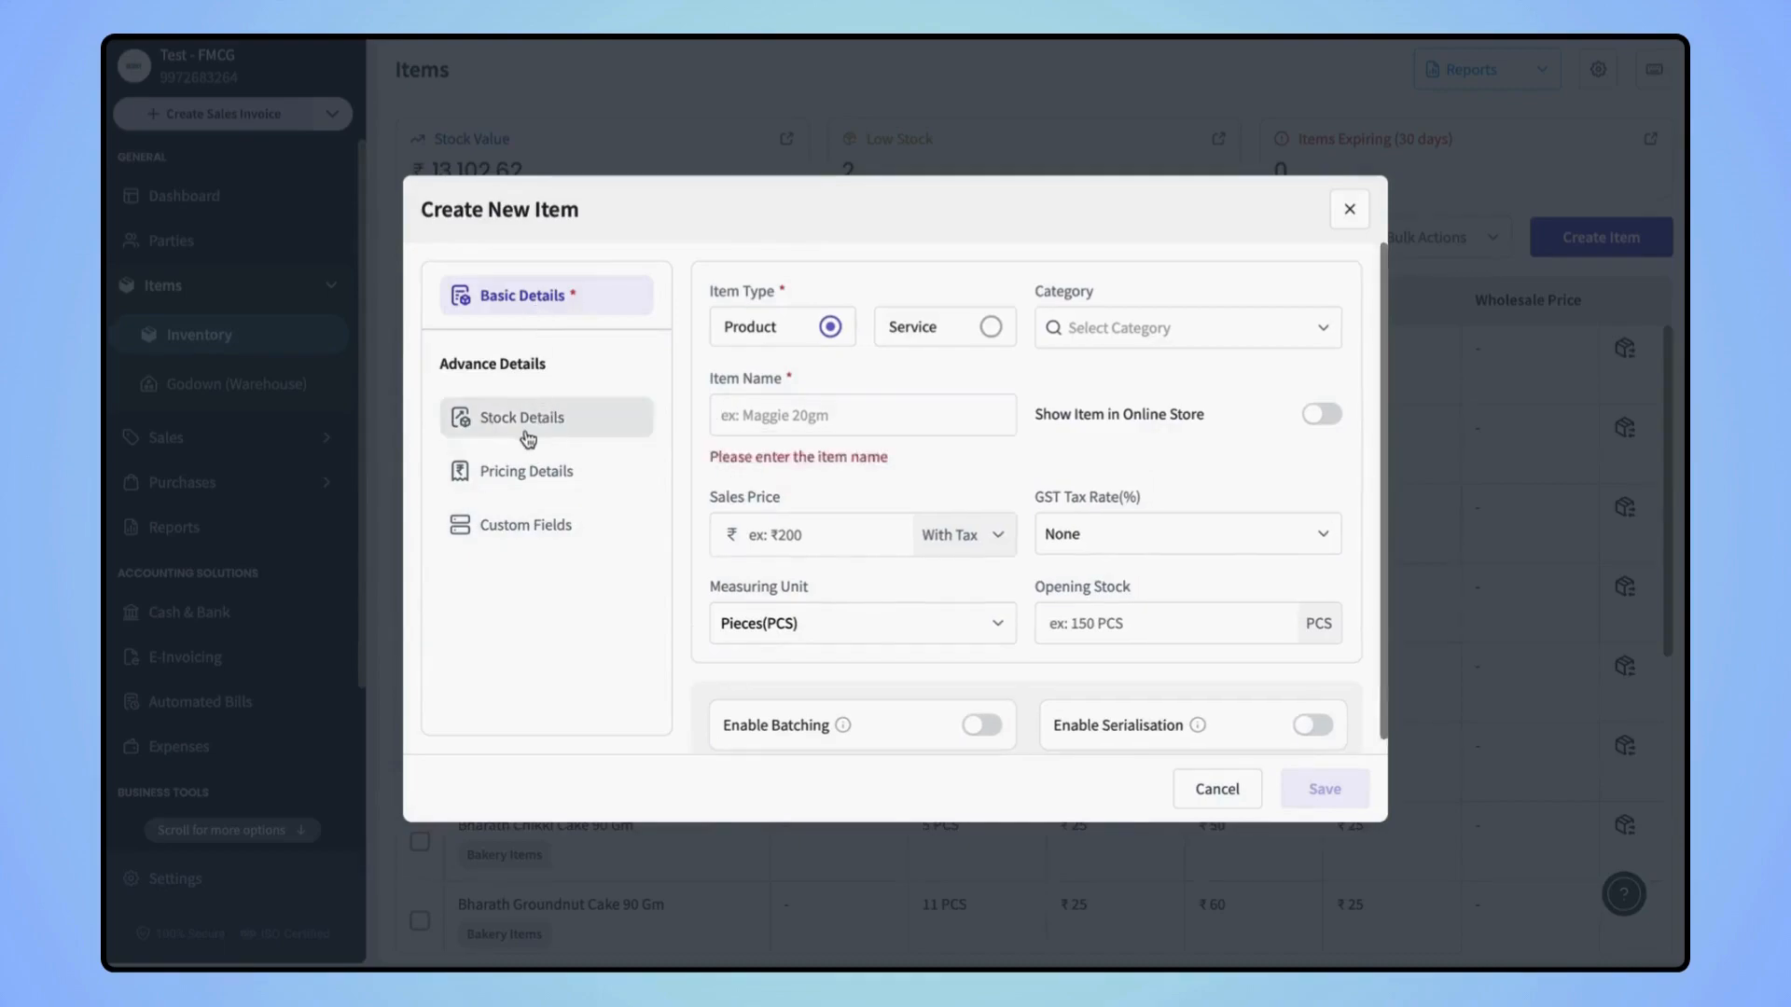
left_click(565, 469)
left_click(555, 525)
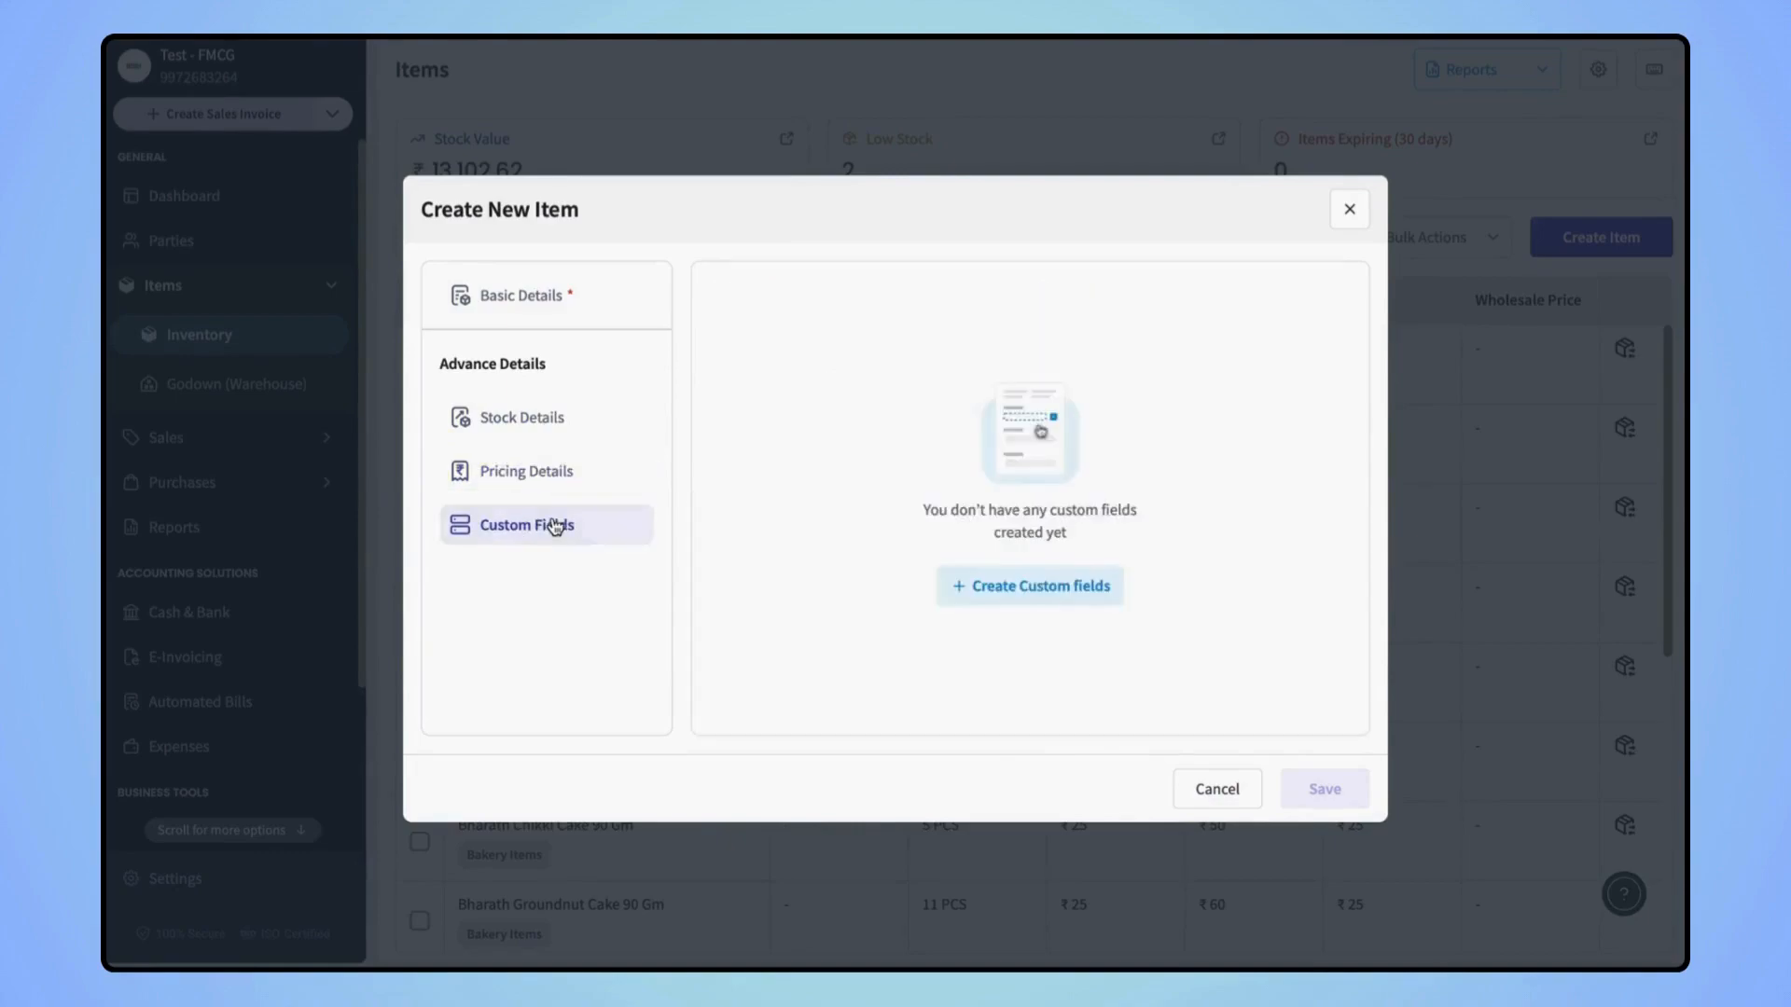
left_click(537, 308)
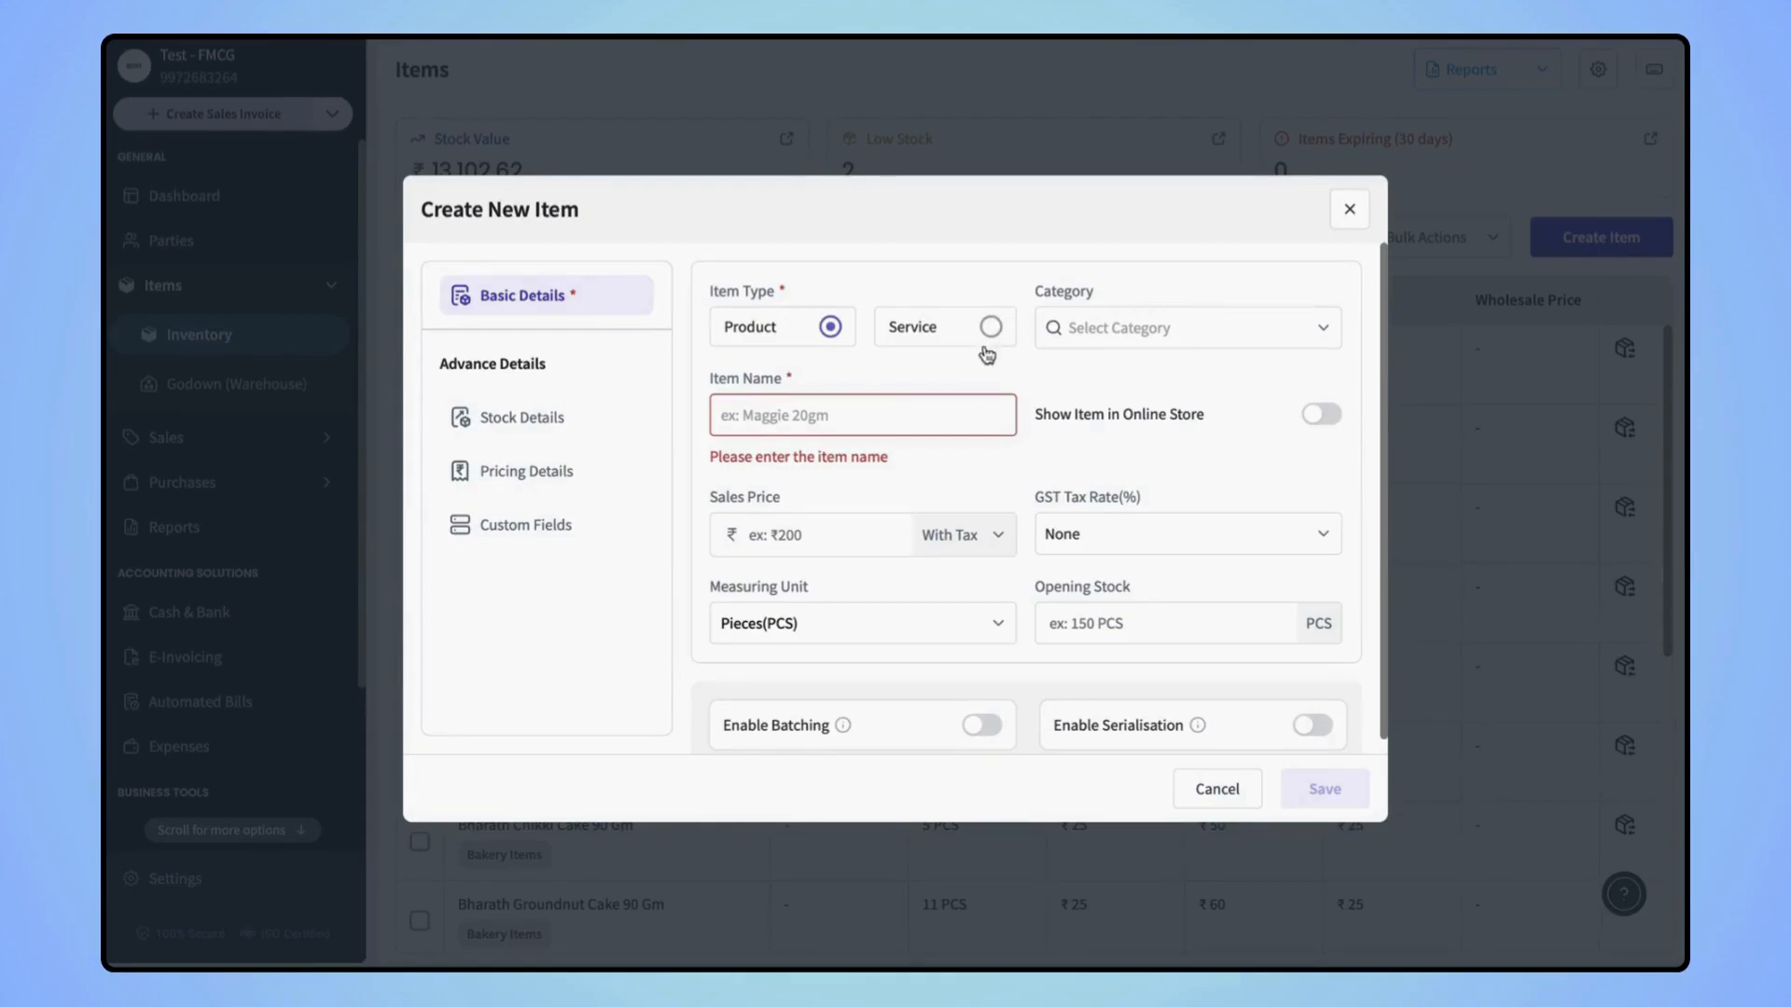
Name the item 'Puma t-shirt' and list it in the online store
left_click(743, 414)
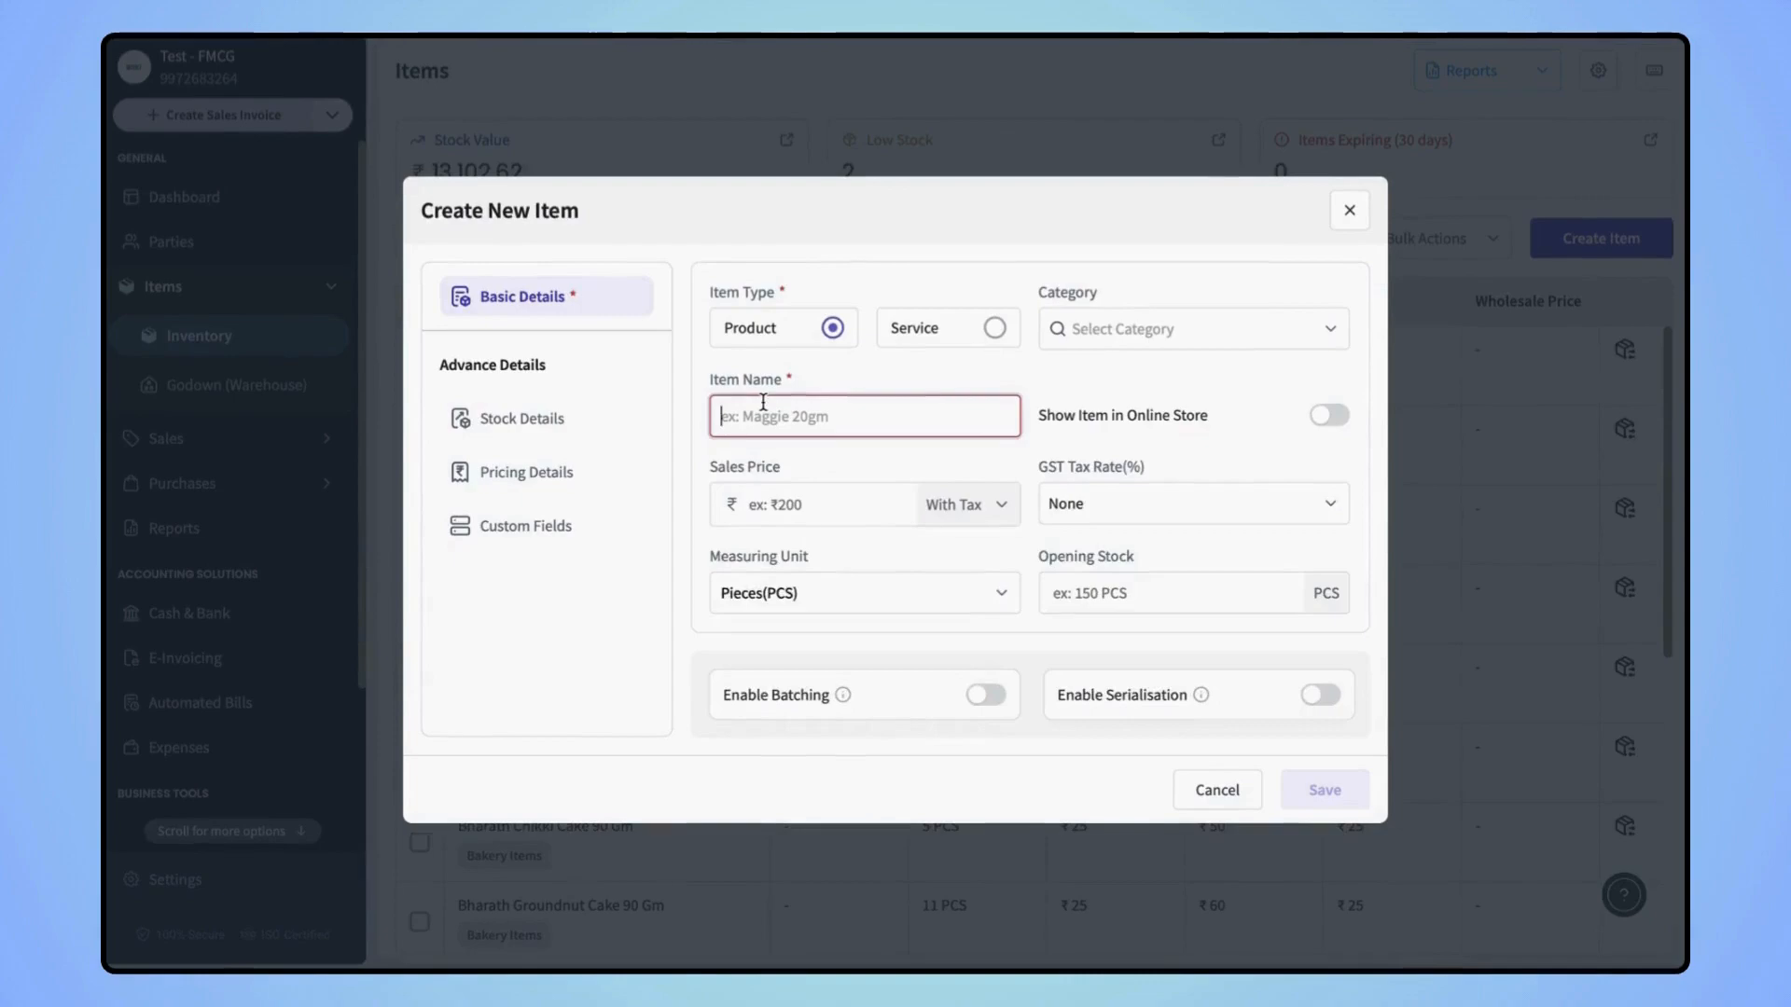
type("Puma t-shirt")
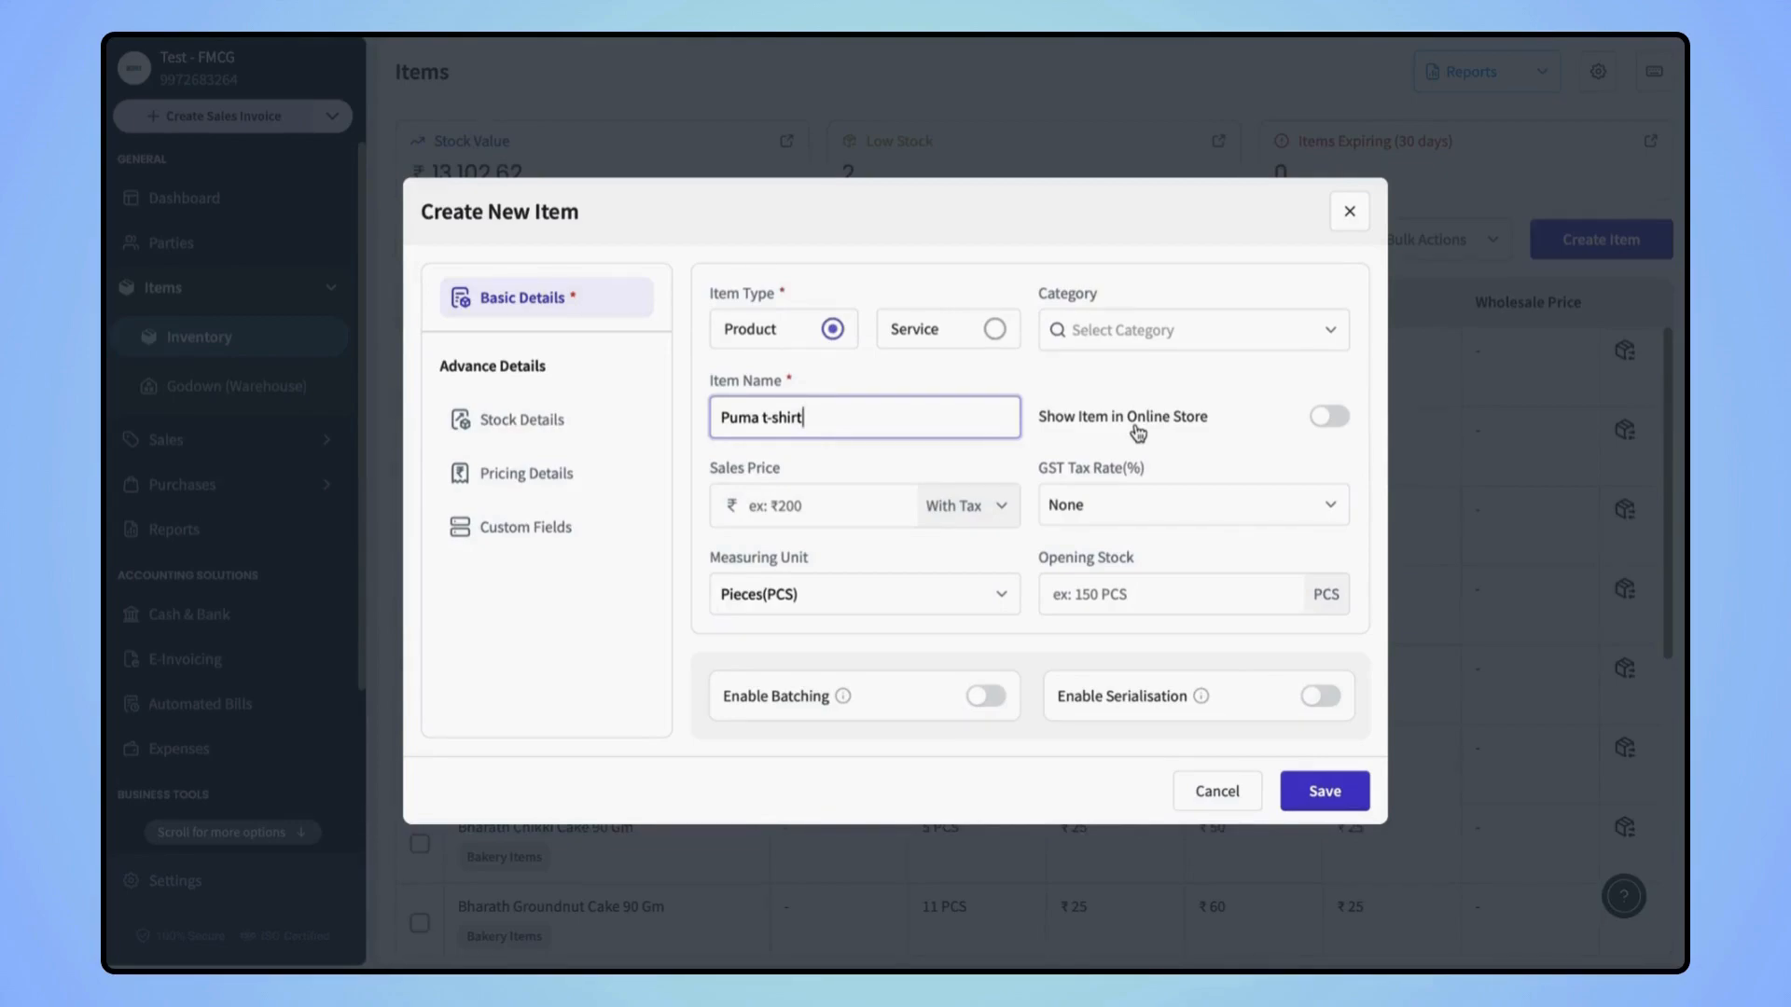
left_click(1328, 422)
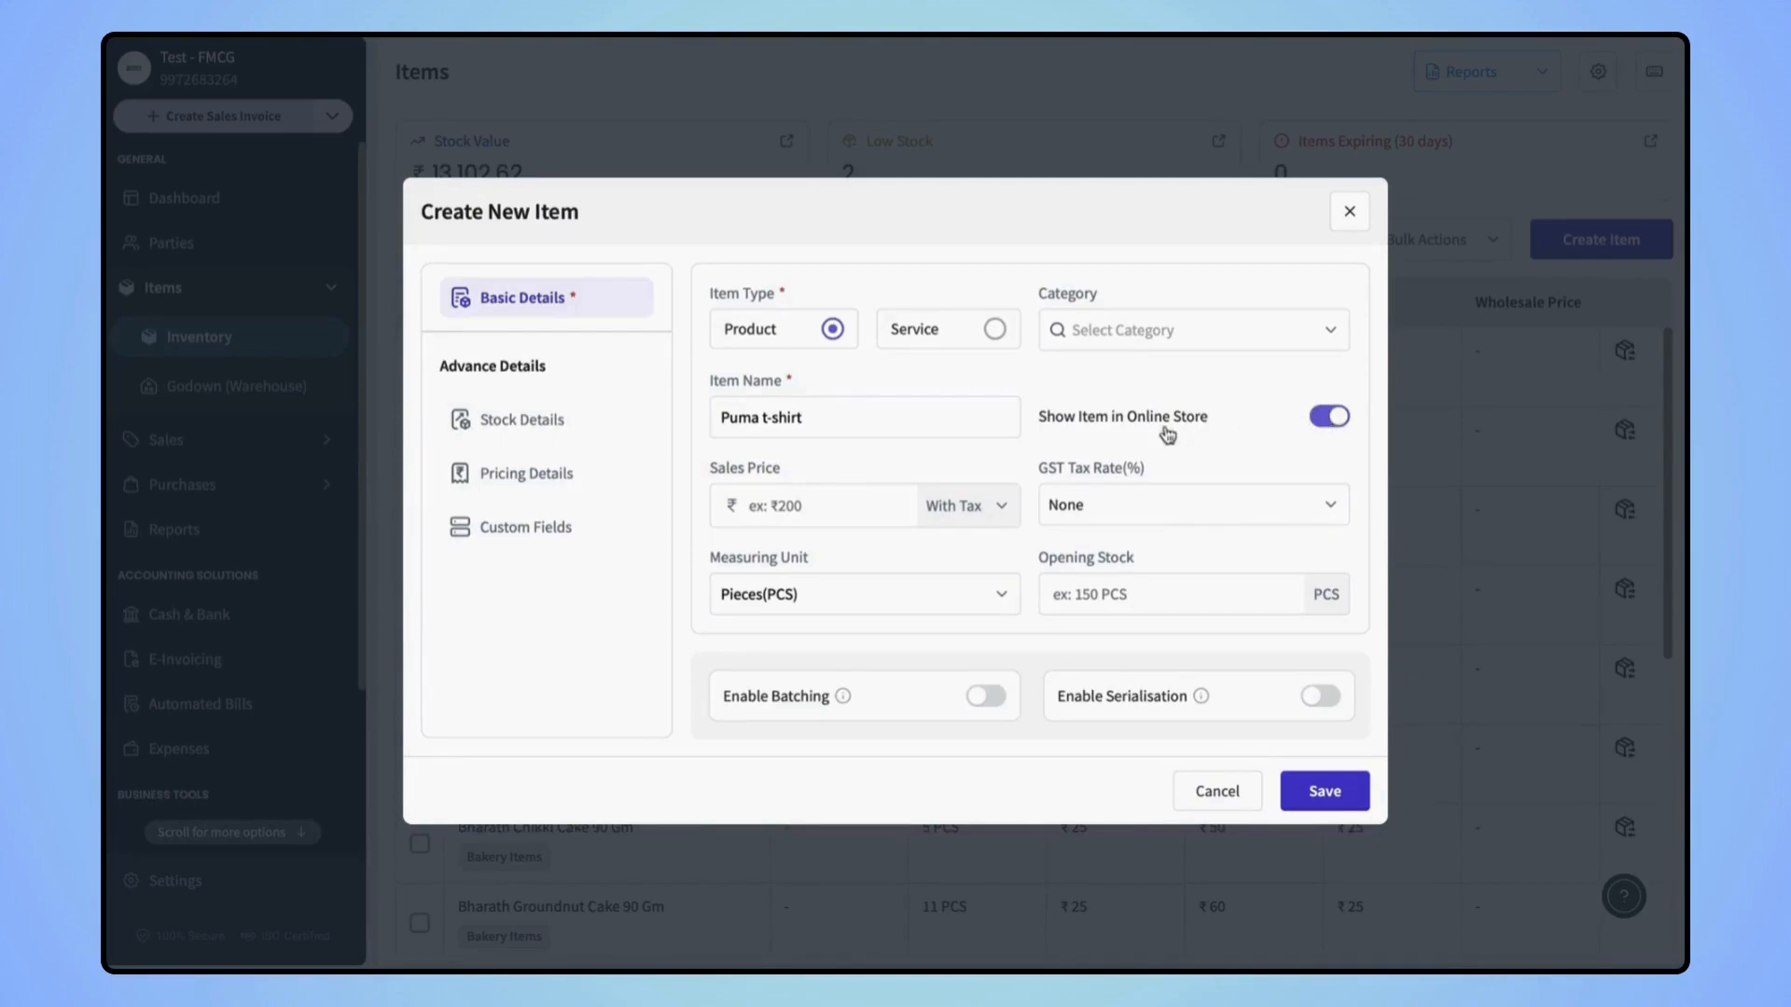
Set the sales price to ₹800 including tax, leaving the GST rate as None
left_click(820, 501)
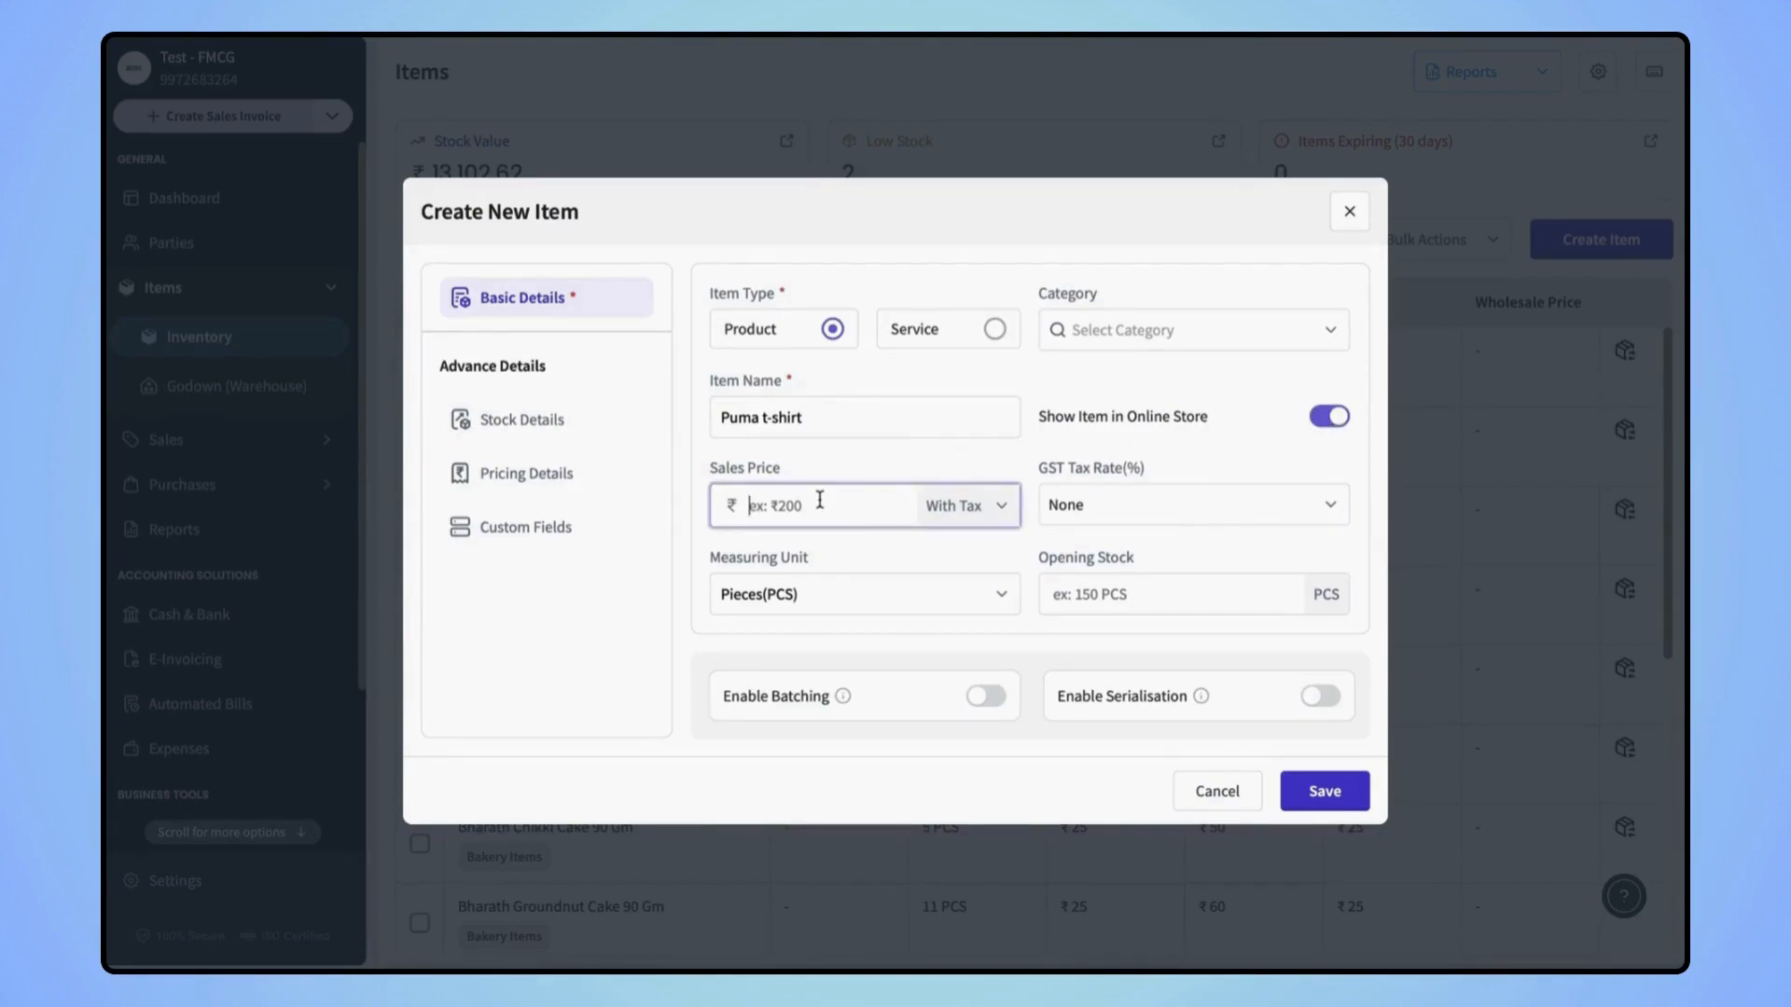
type("800")
left_click(964, 518)
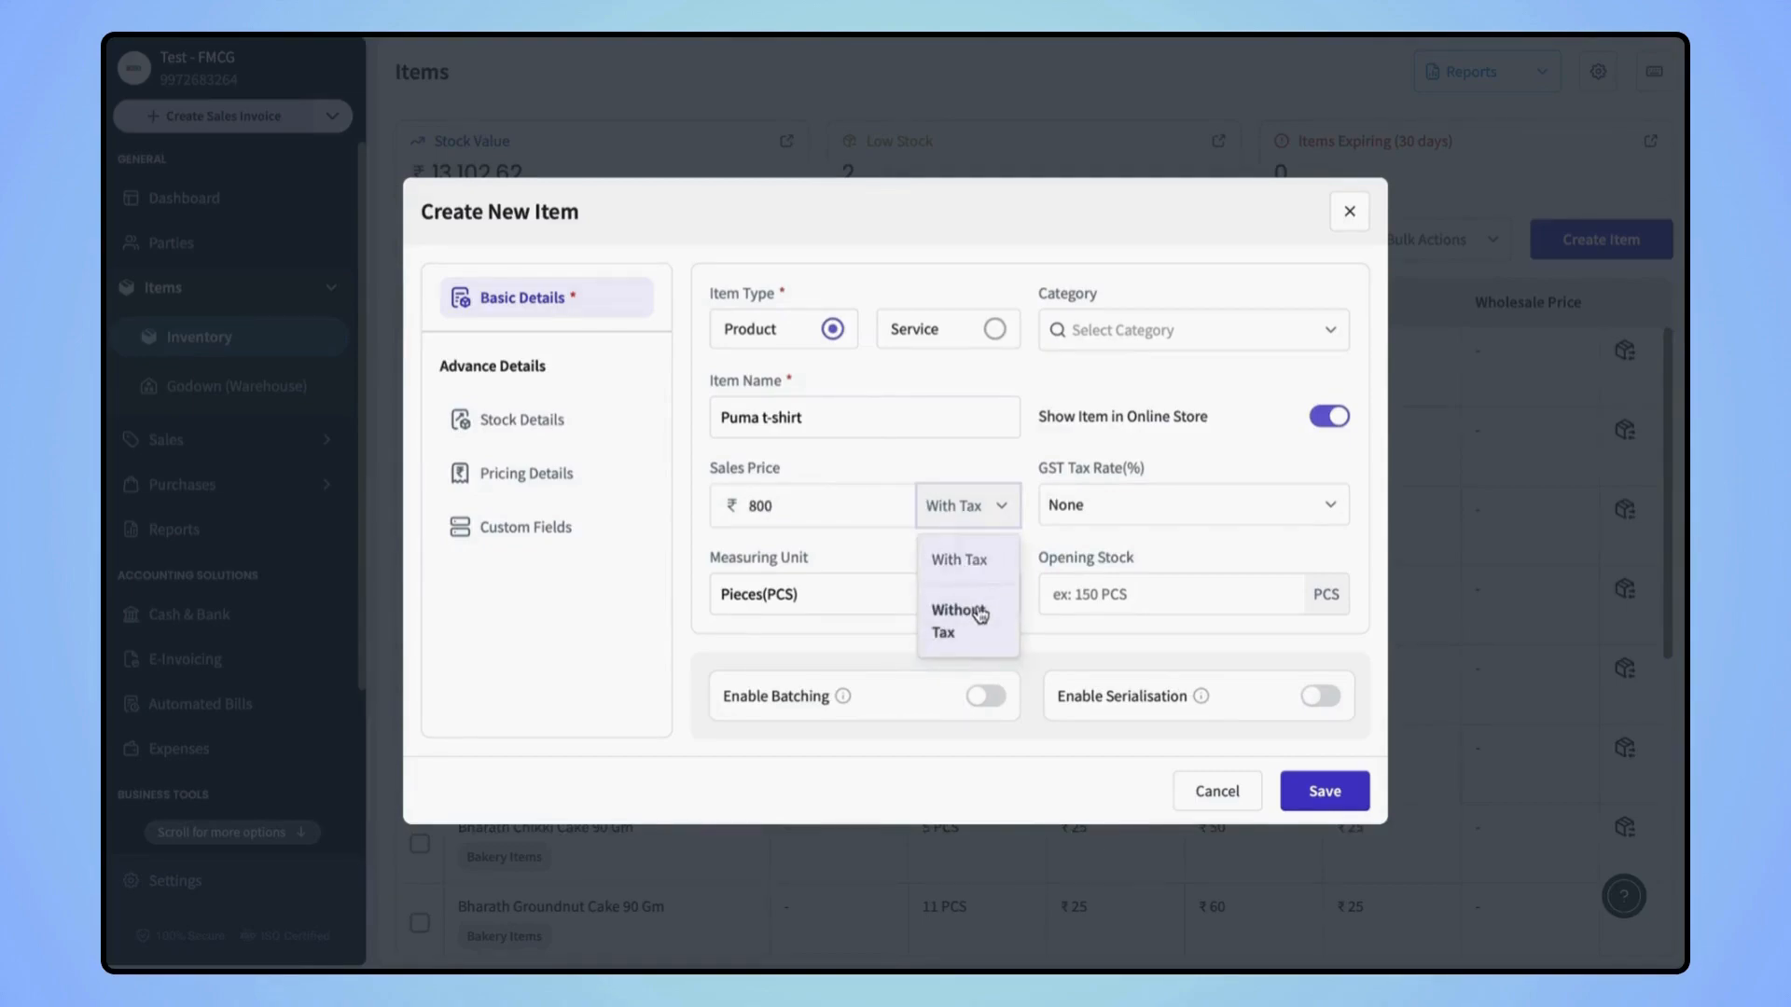
left_click(997, 482)
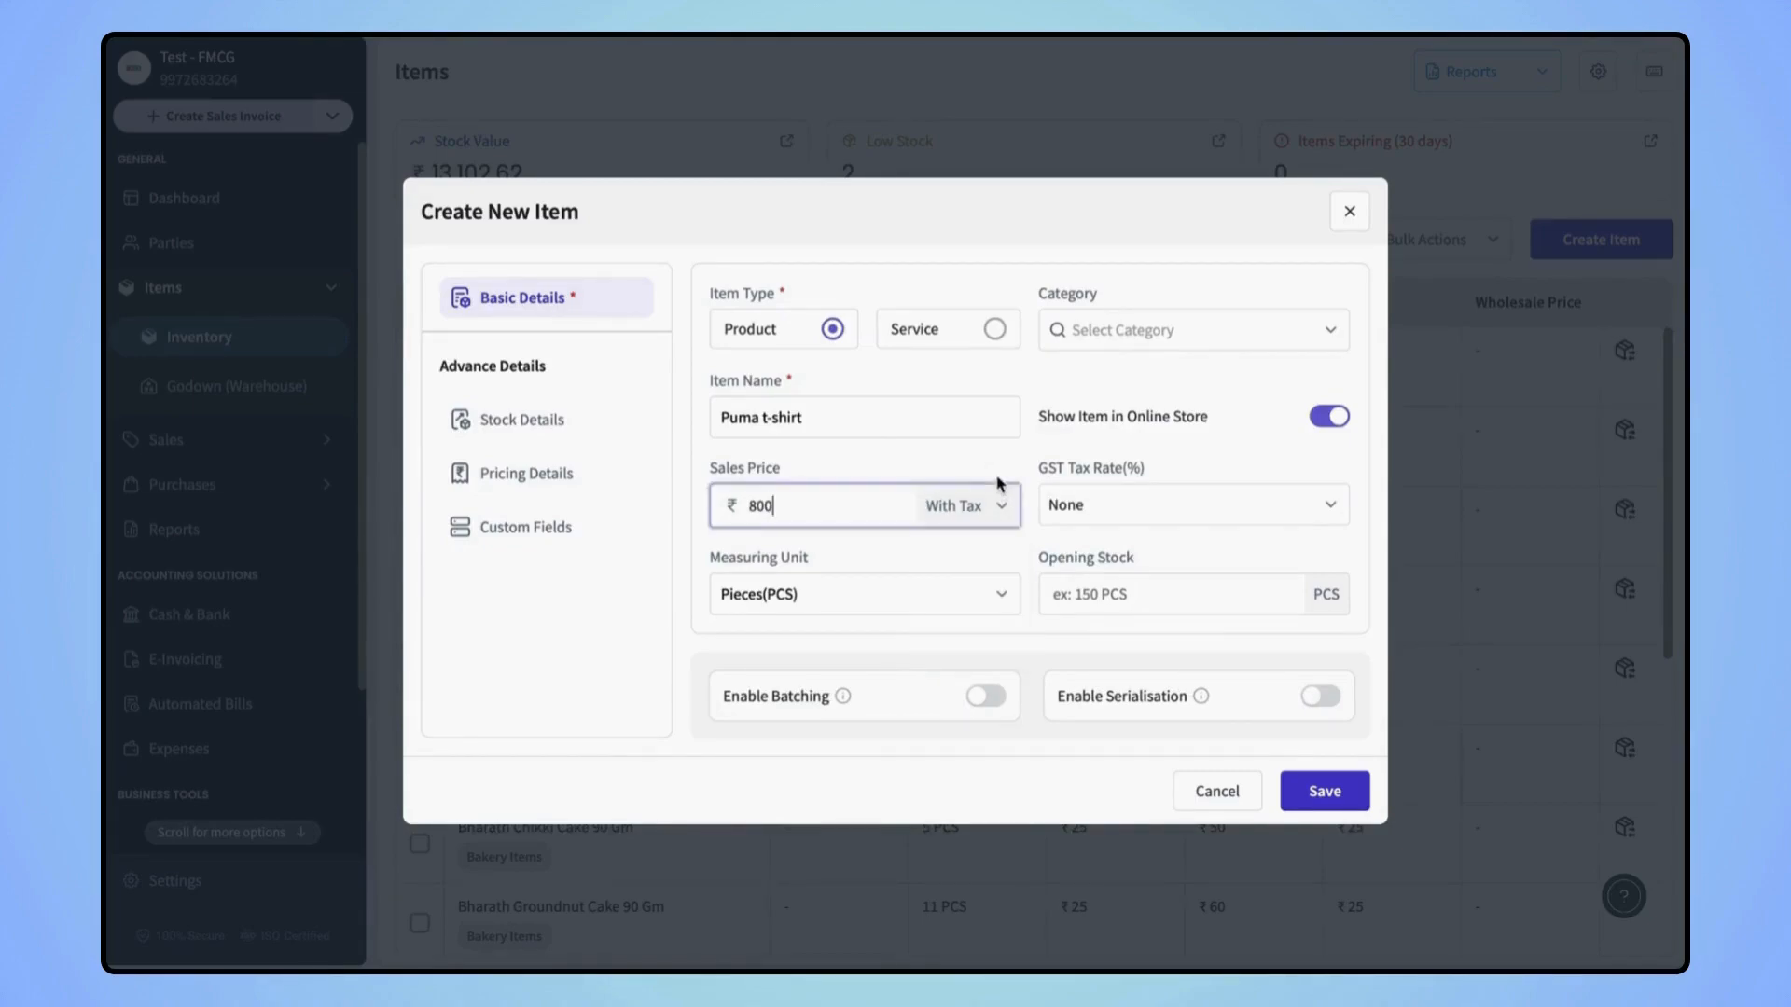
left_click(1137, 509)
scroll(1156, 662, "down", 5)
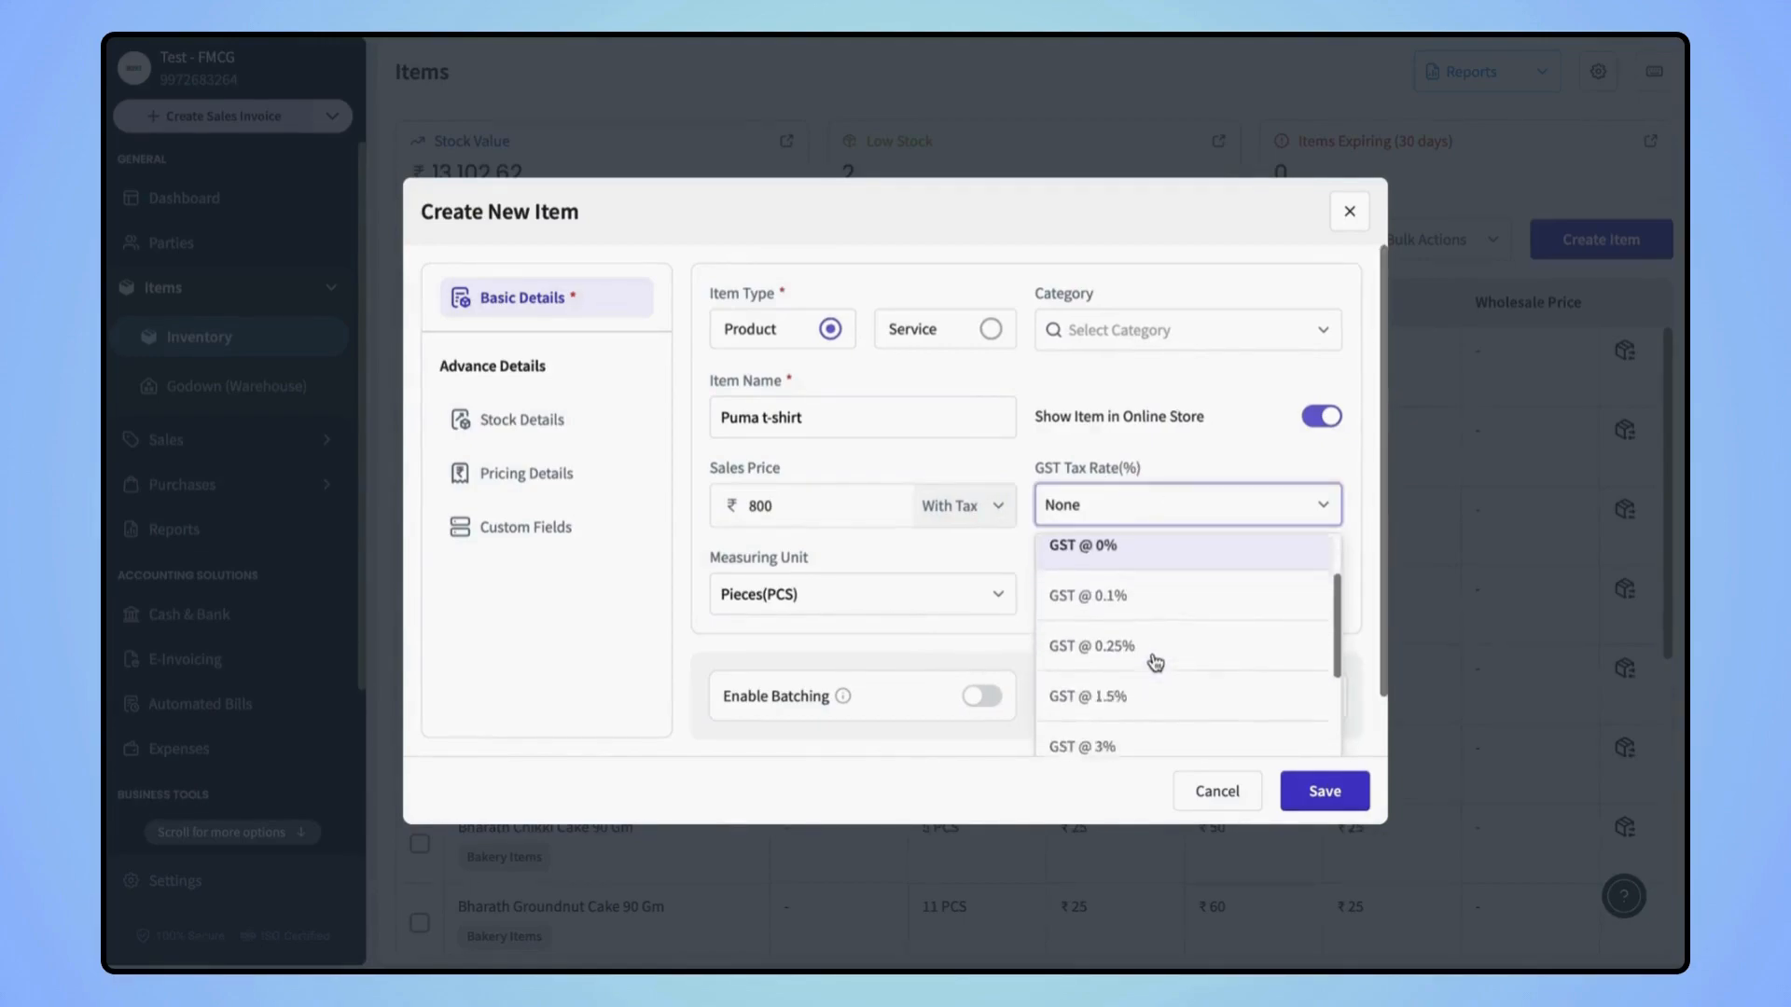
scroll(1155, 663, "up", 3)
scroll(1155, 662, "up", 3)
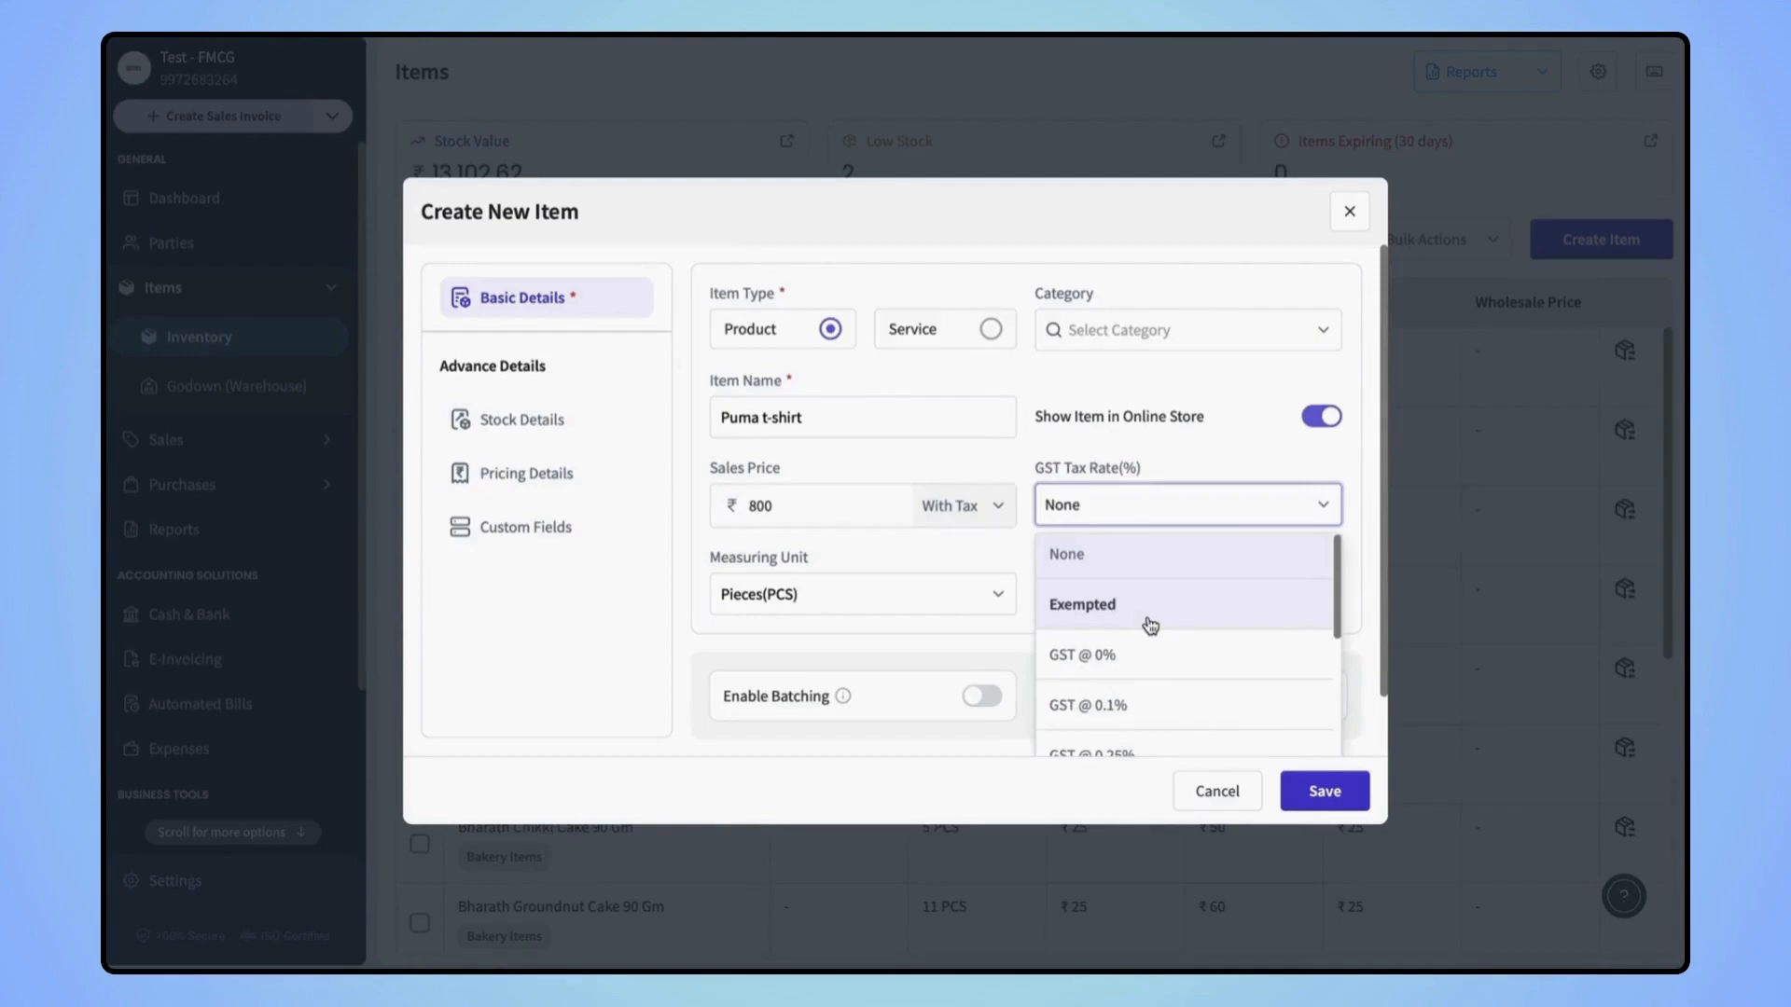
left_click(1131, 567)
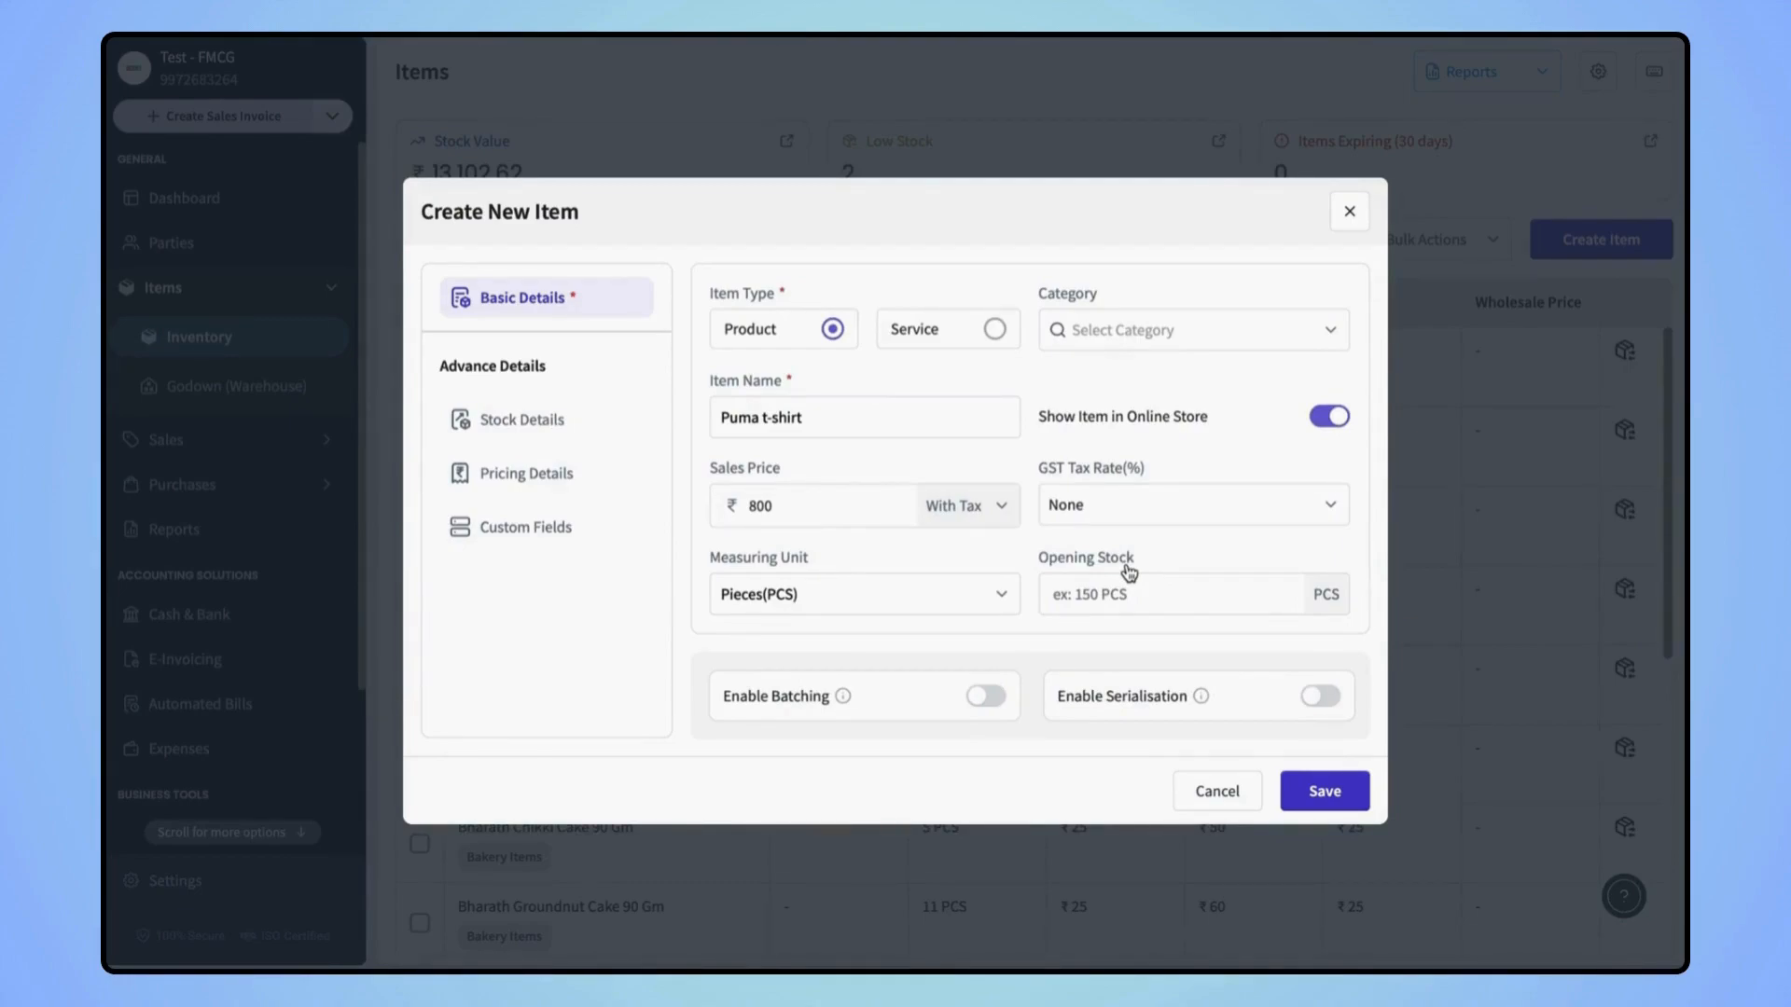
Keep Pieces(PCS) as the measuring unit and move to Stock Details
left_click(934, 600)
scroll(869, 690, "down", 1)
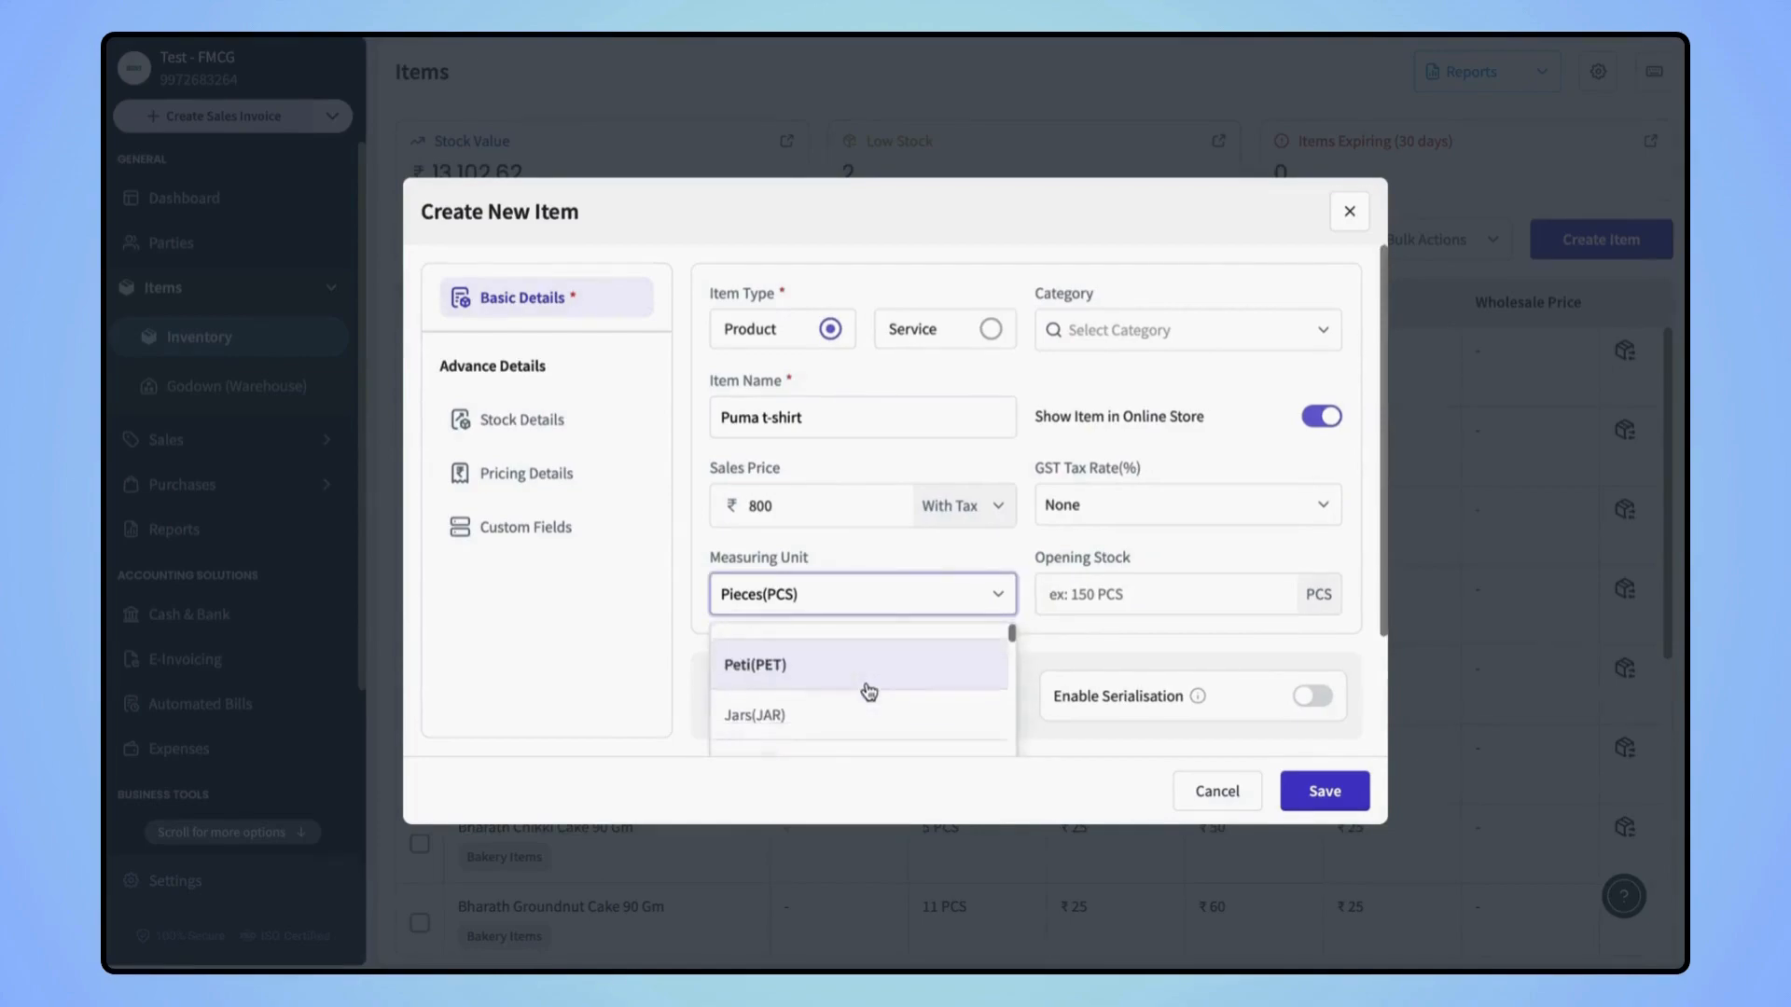
scroll(868, 690, "down", 3)
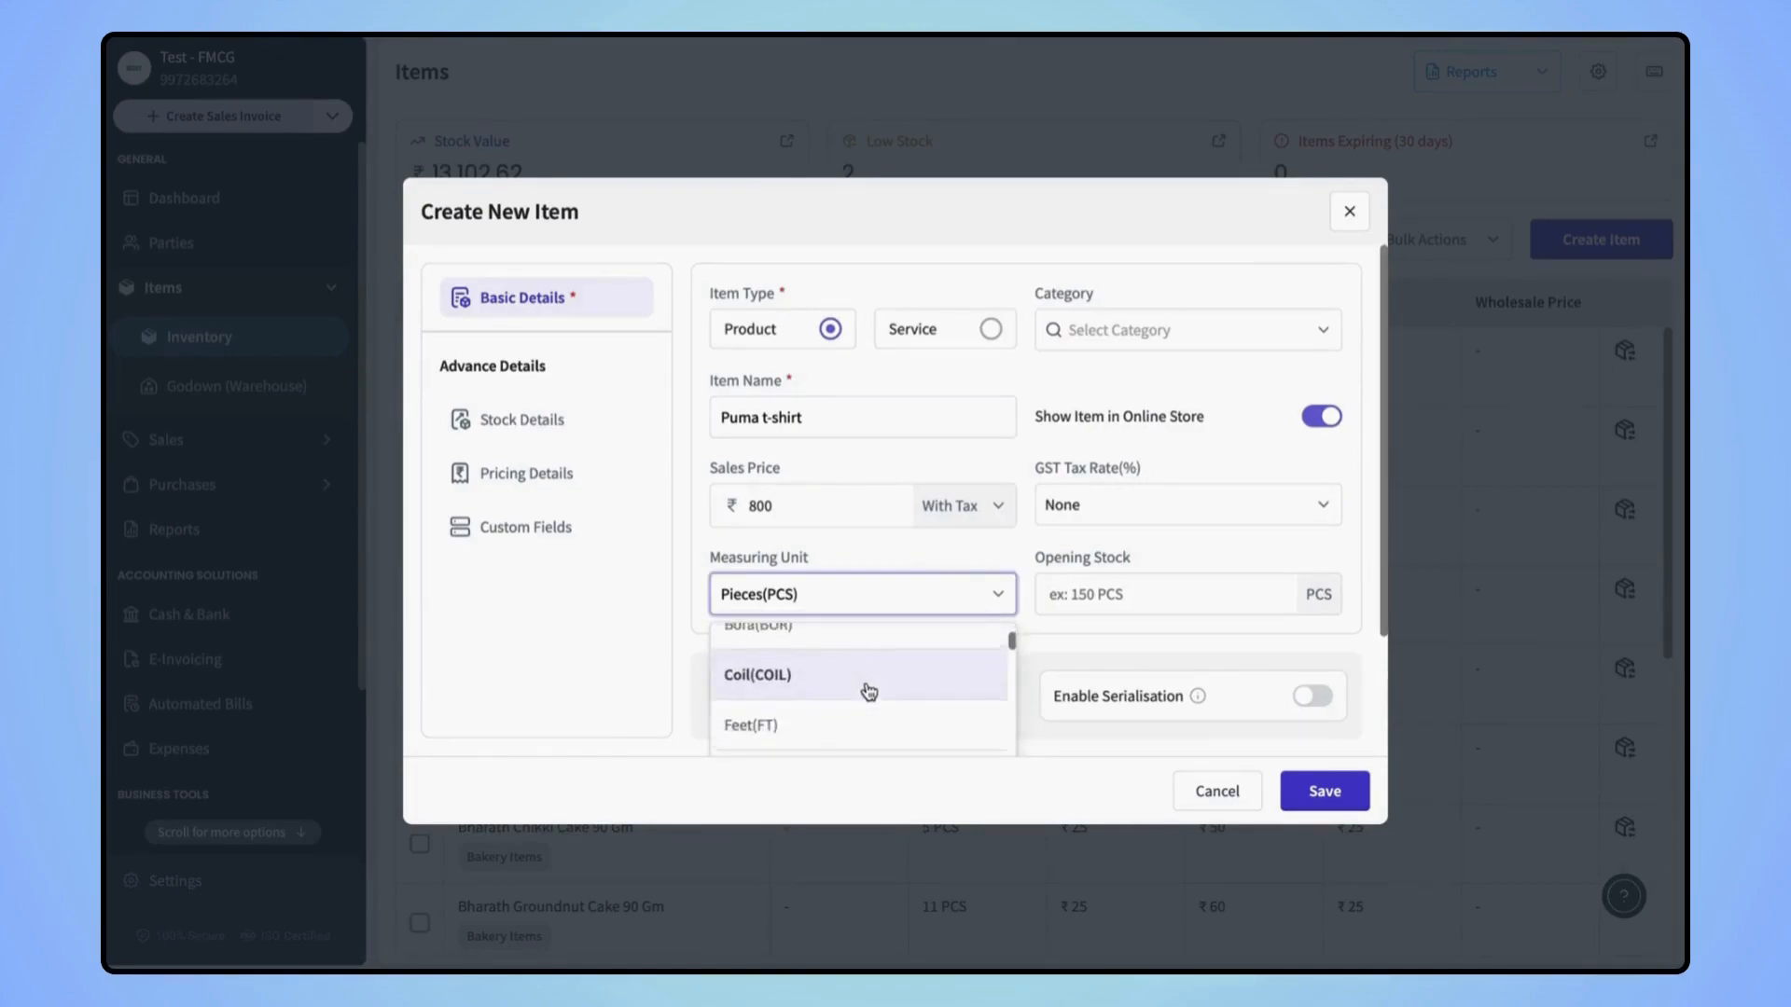
scroll(868, 690, "up", 3)
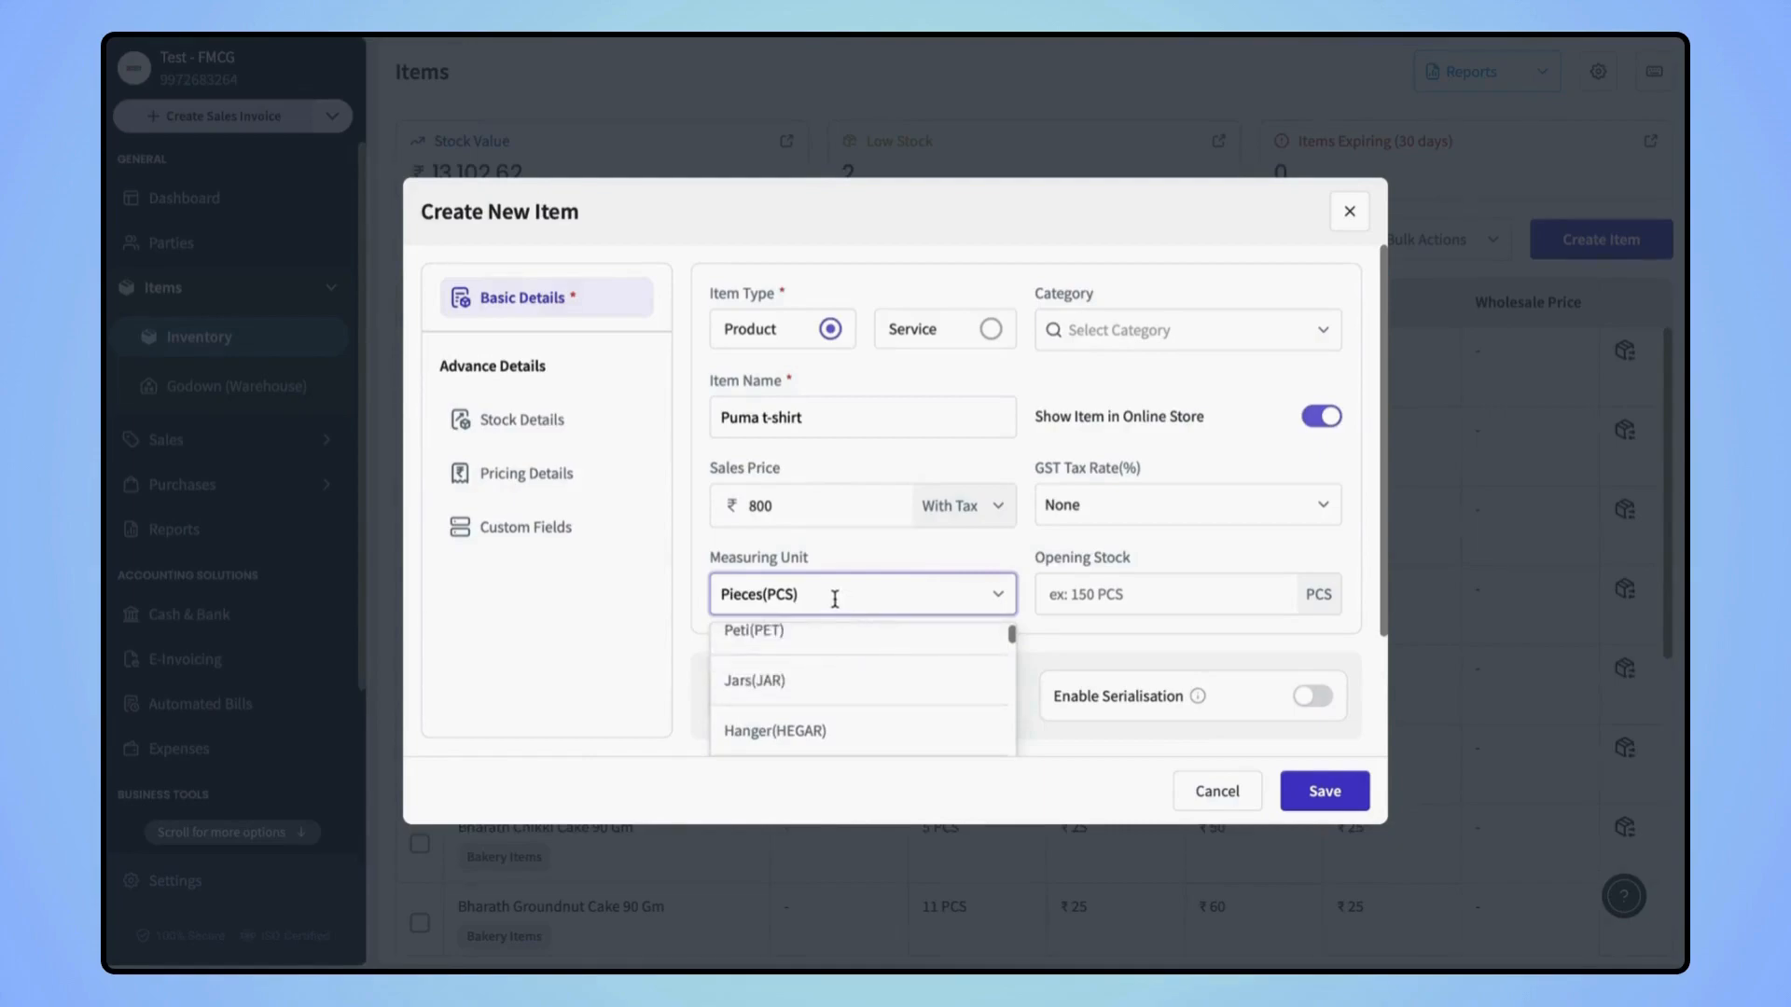
left_click(851, 558)
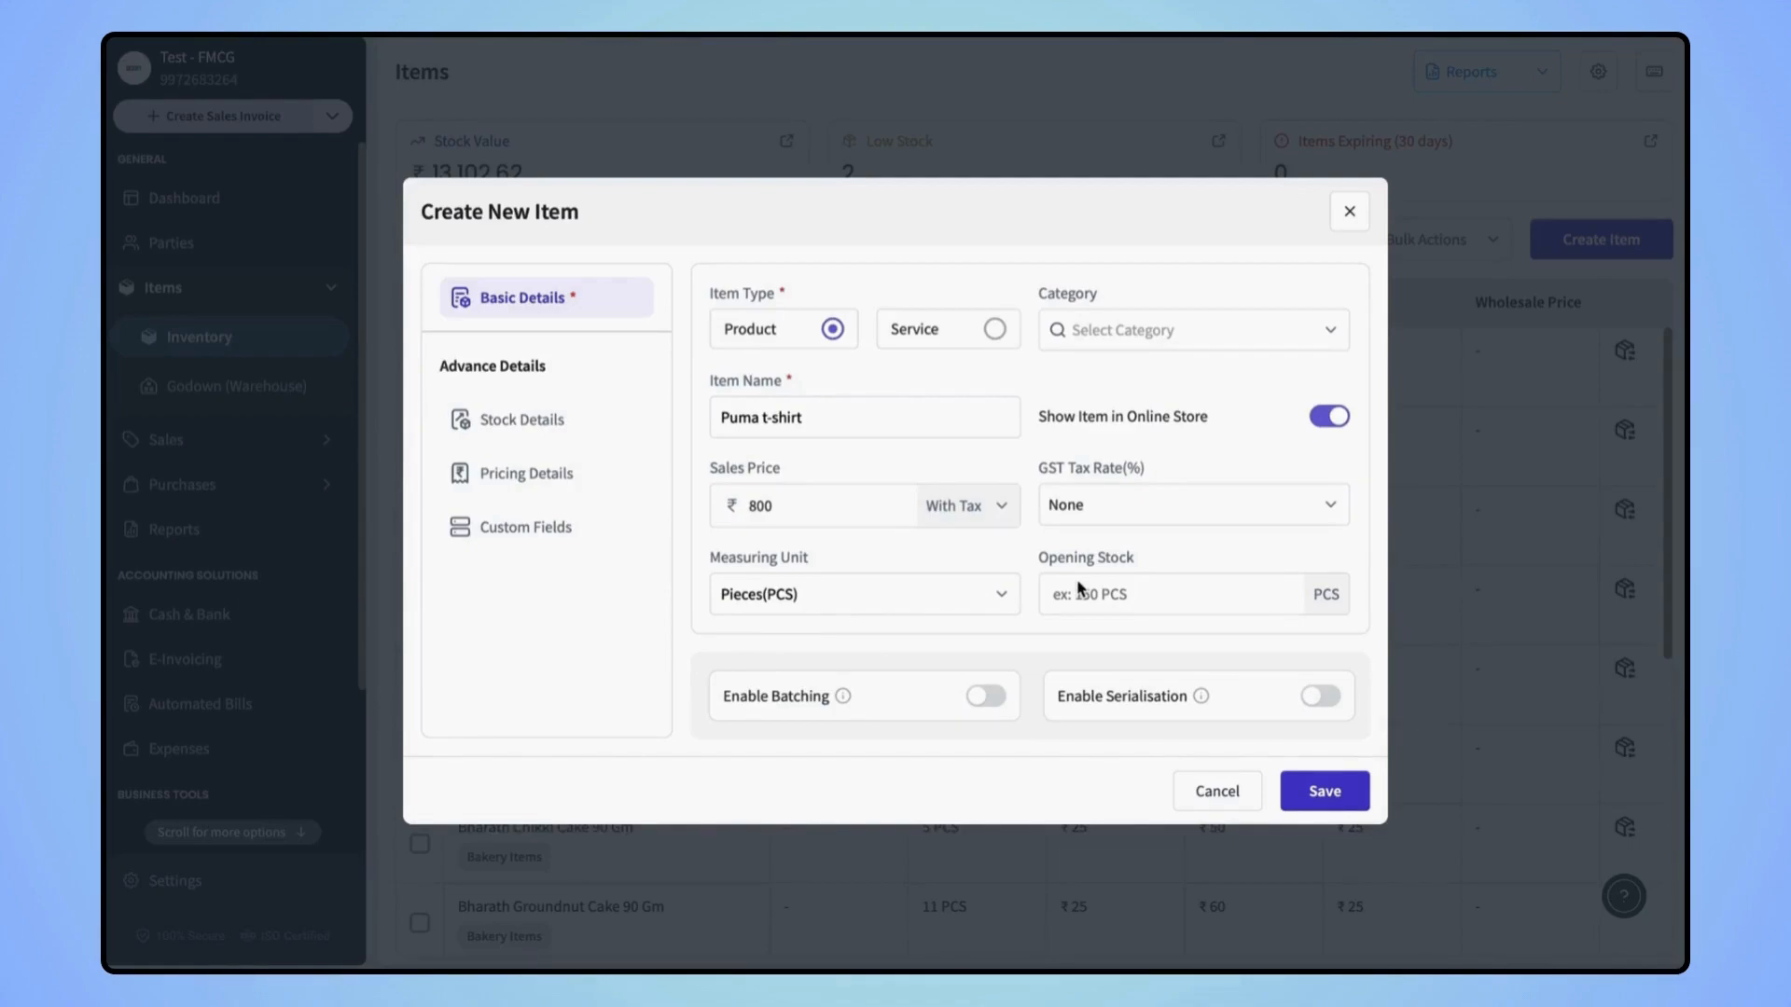
mouse_move(842, 696)
mouse_move(1079, 698)
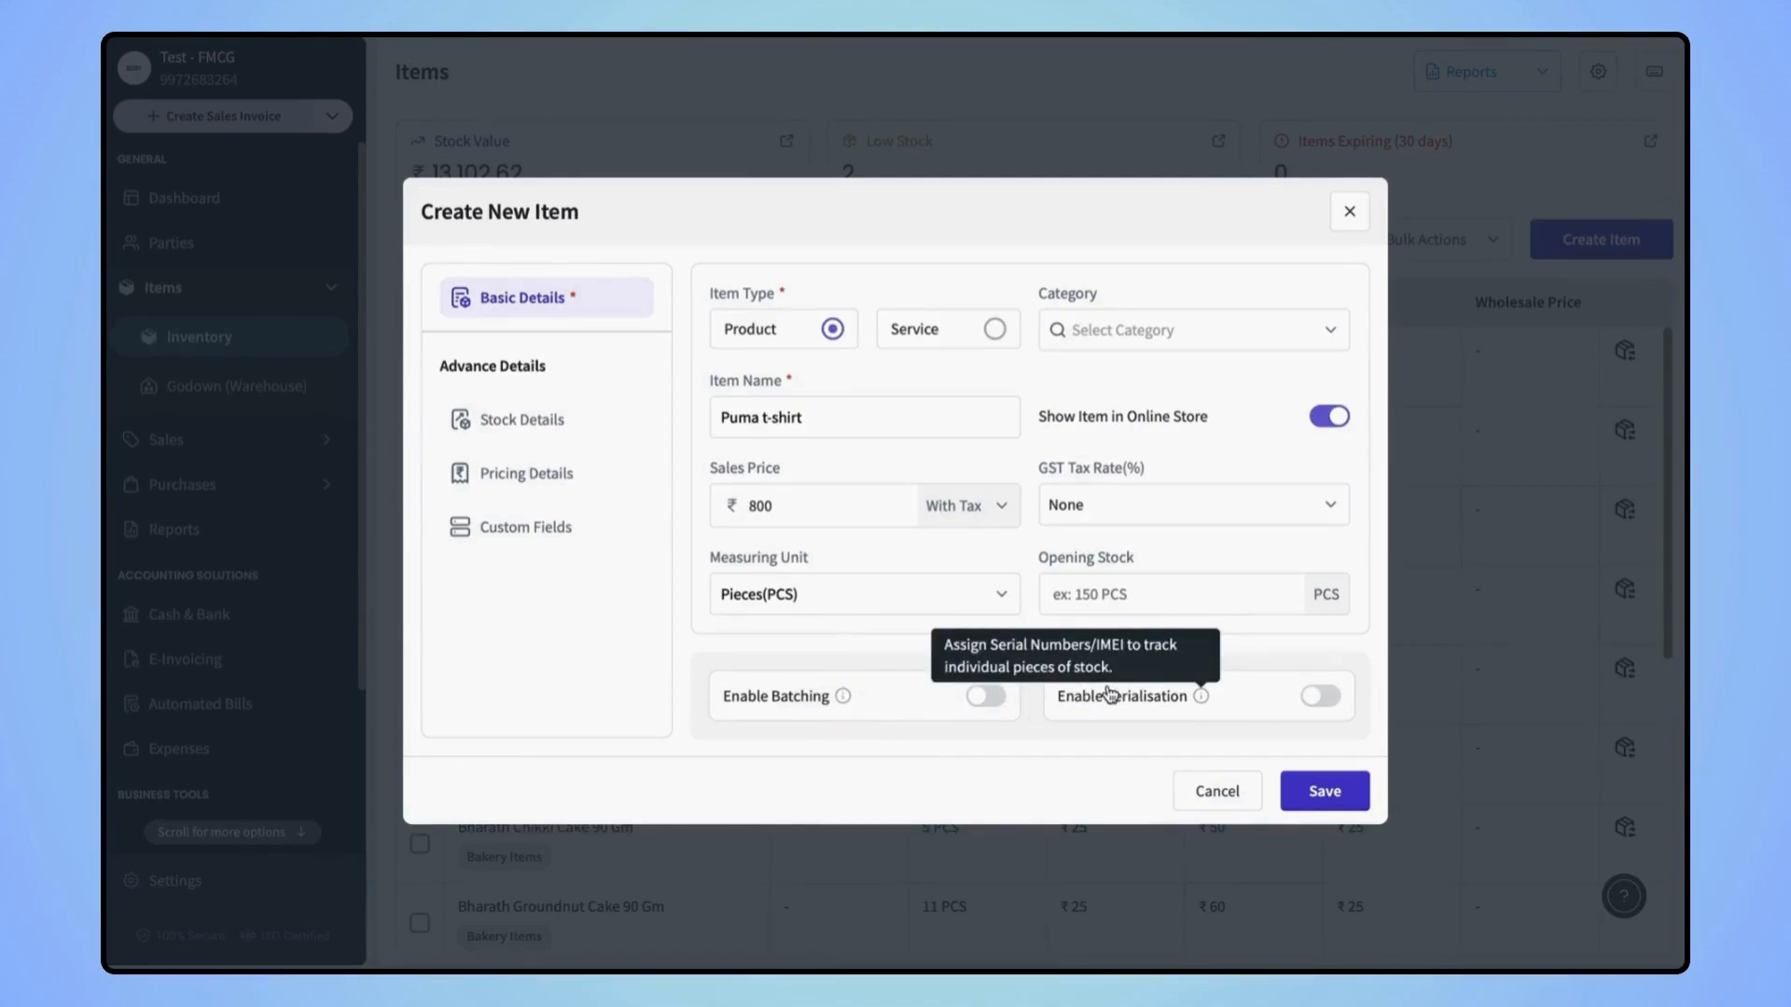
mouse_move(1012, 693)
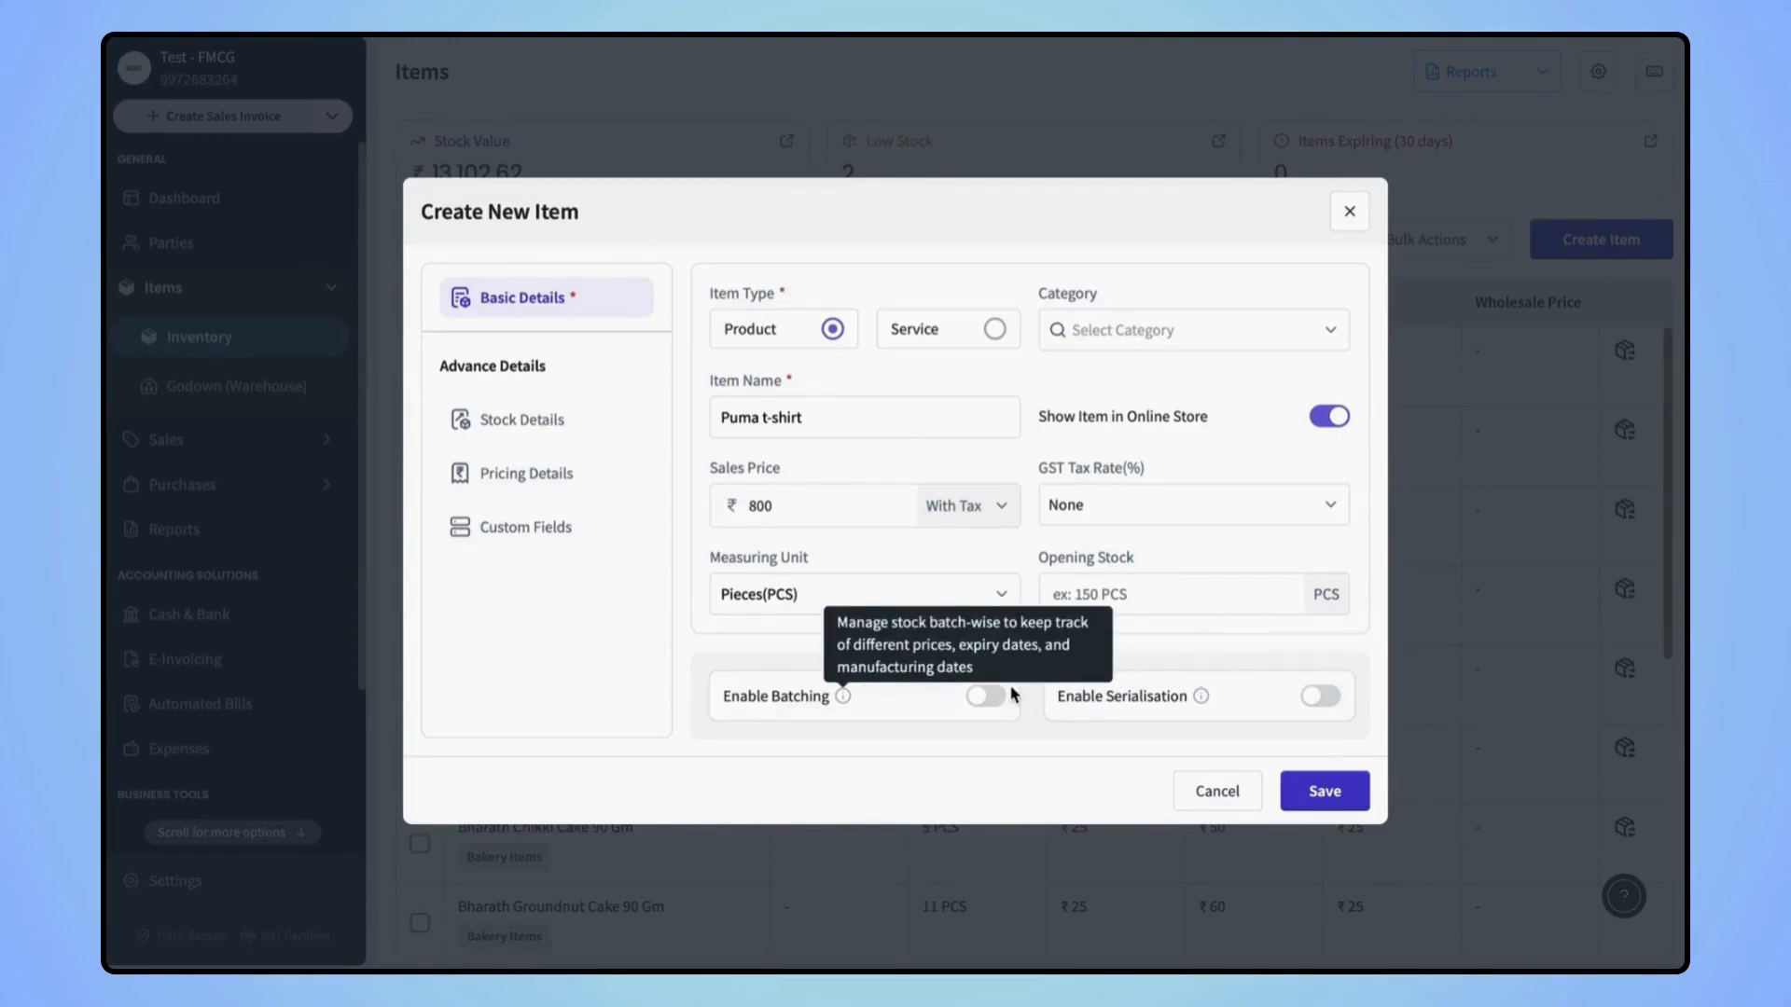
left_click(569, 425)
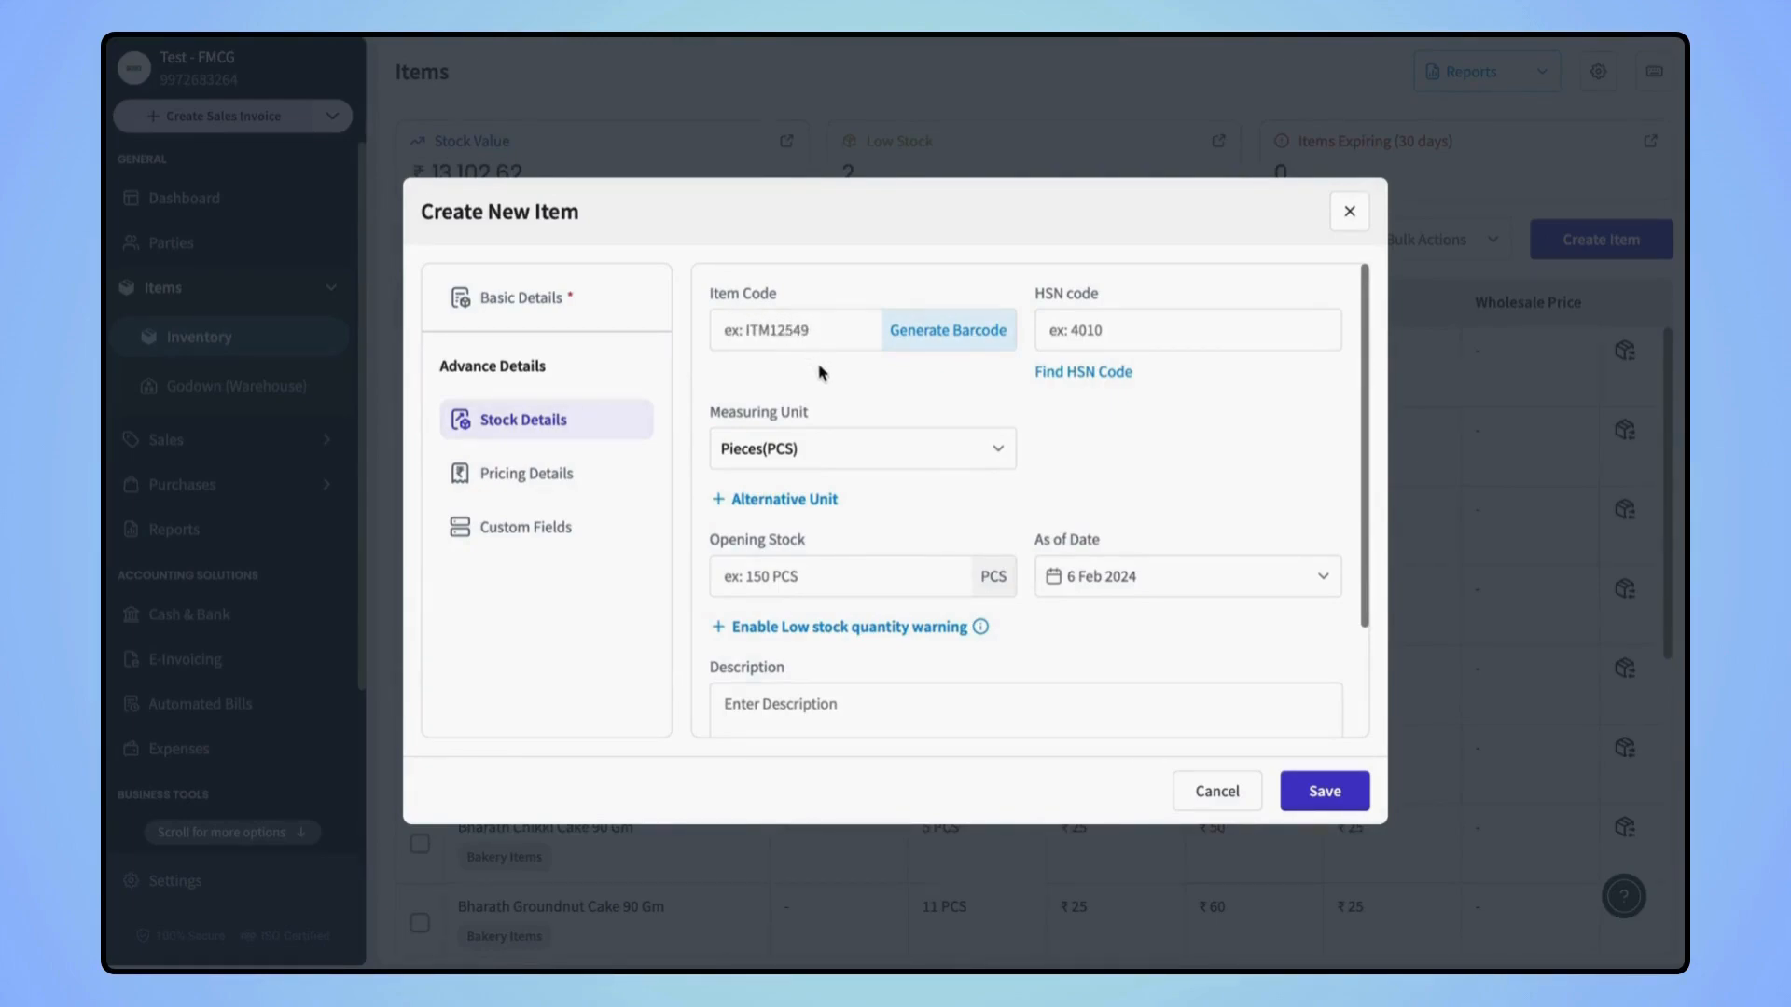
Generate a barcode as the item code and preview it
left_click(931, 346)
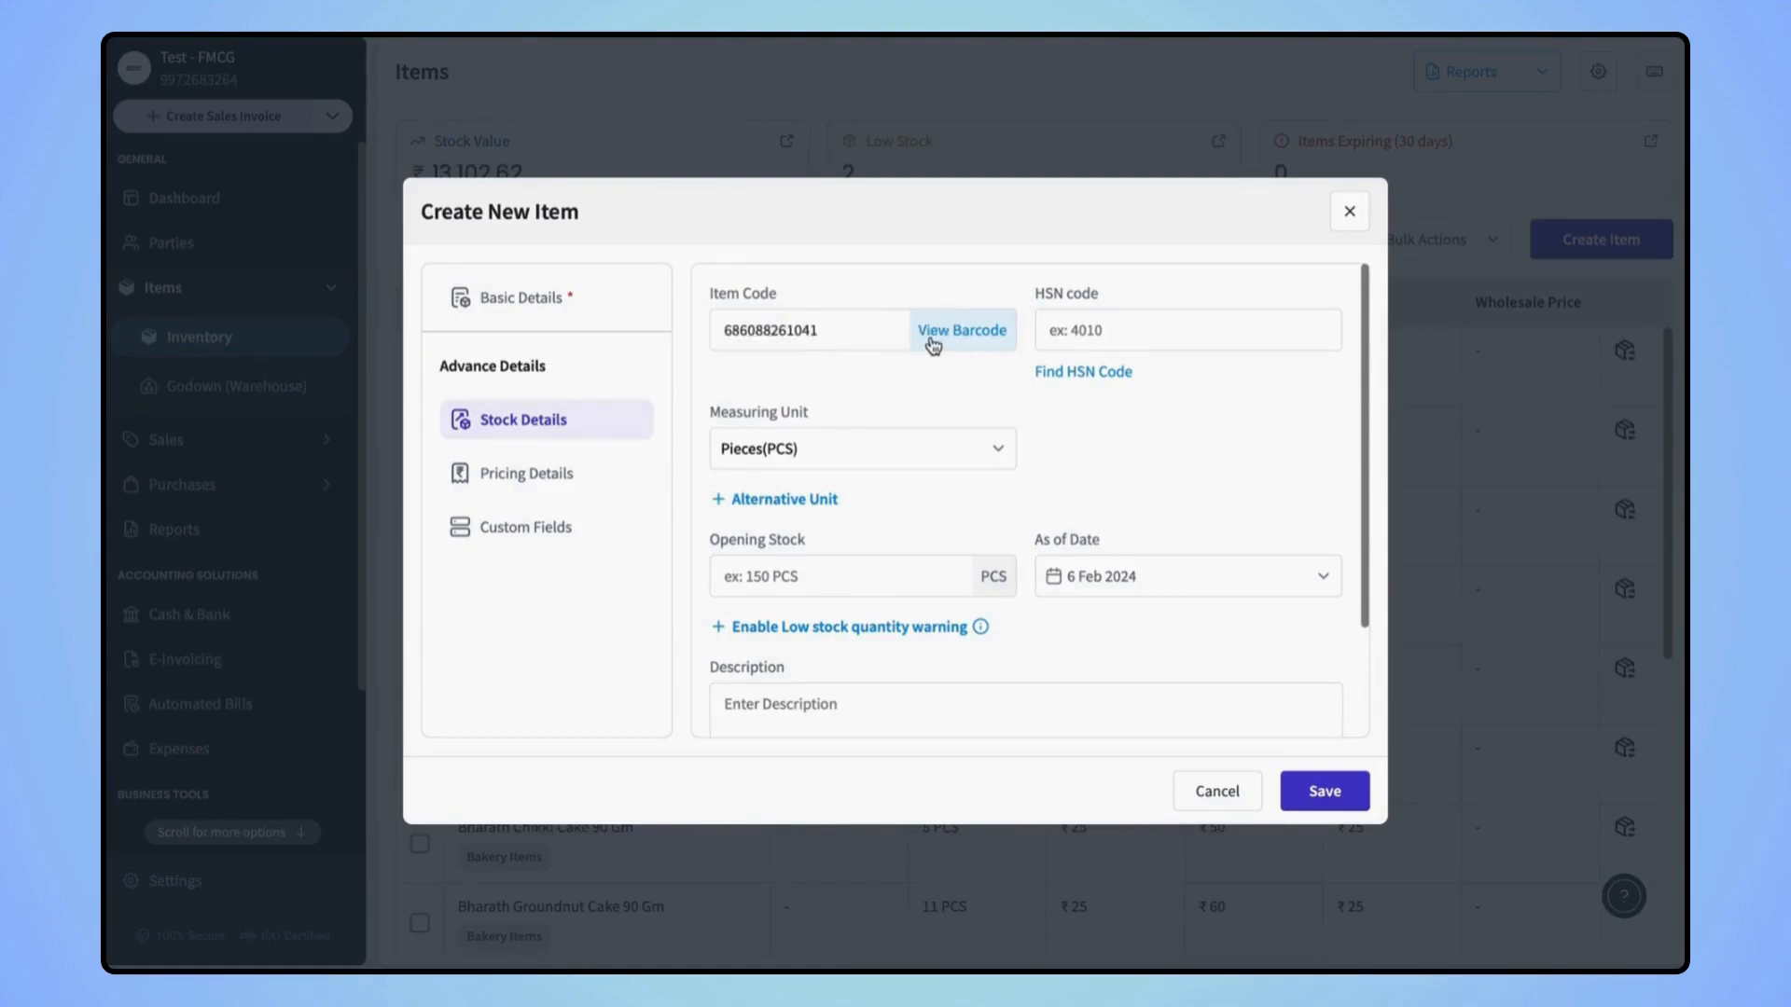
left_click(943, 336)
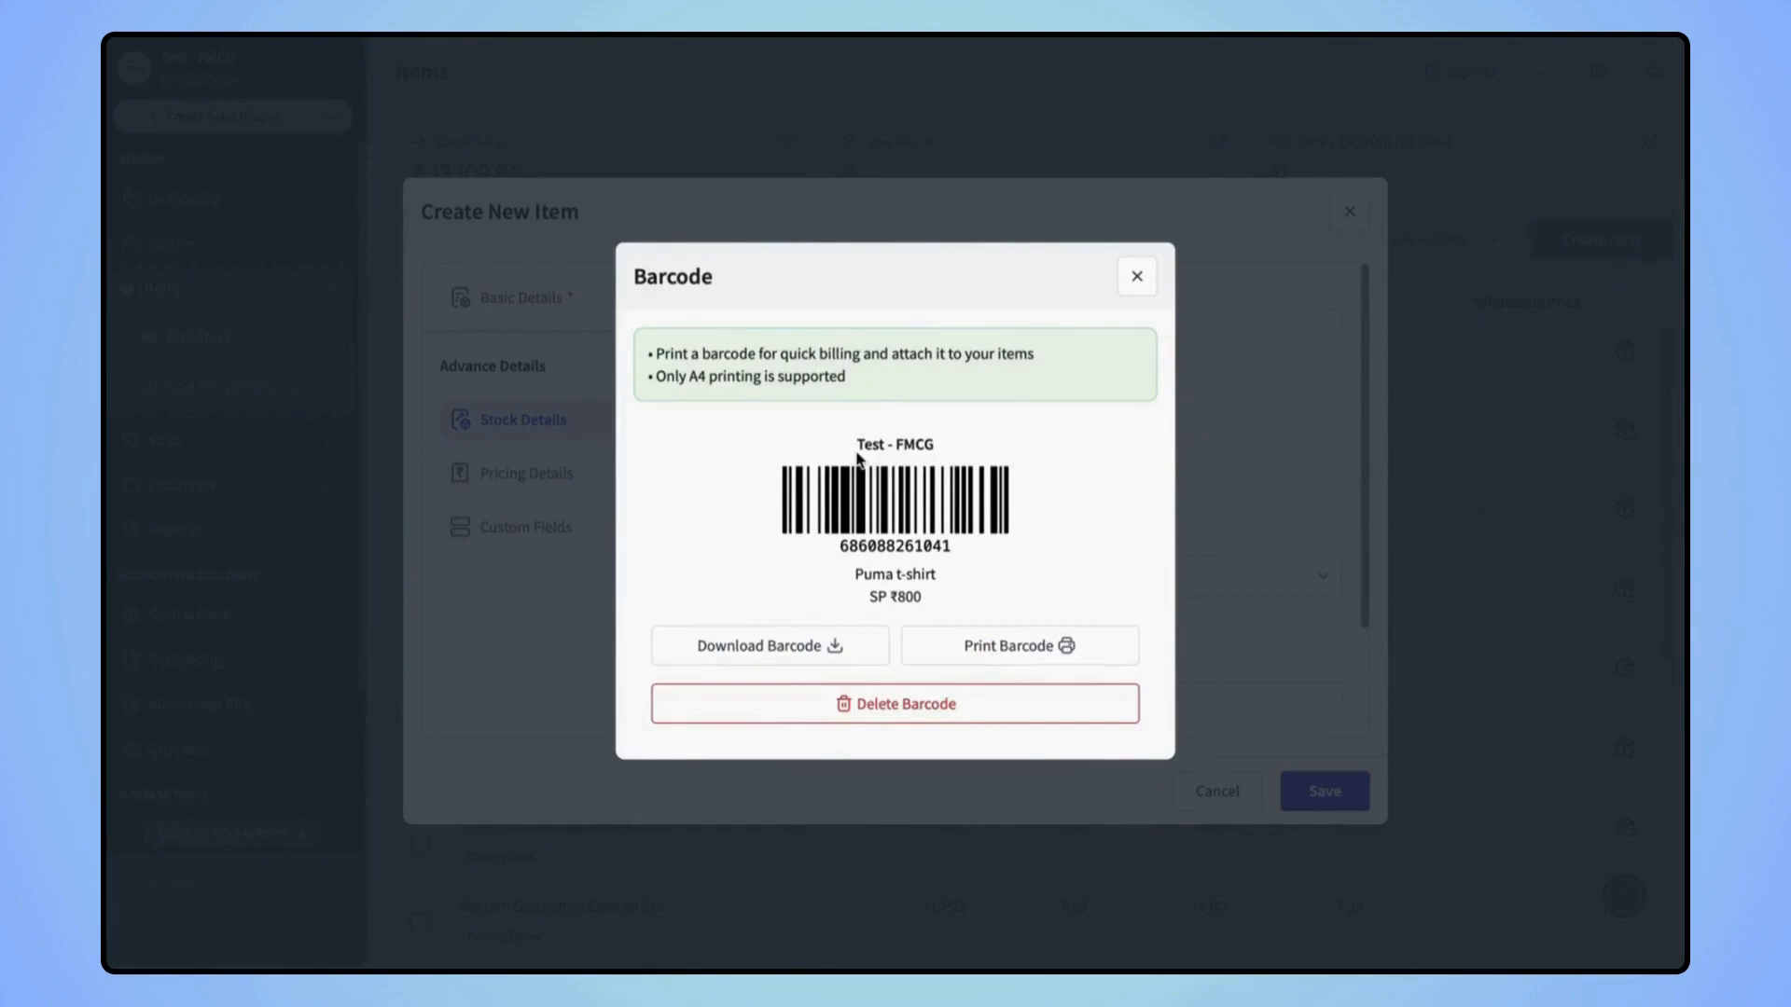
left_click(1138, 278)
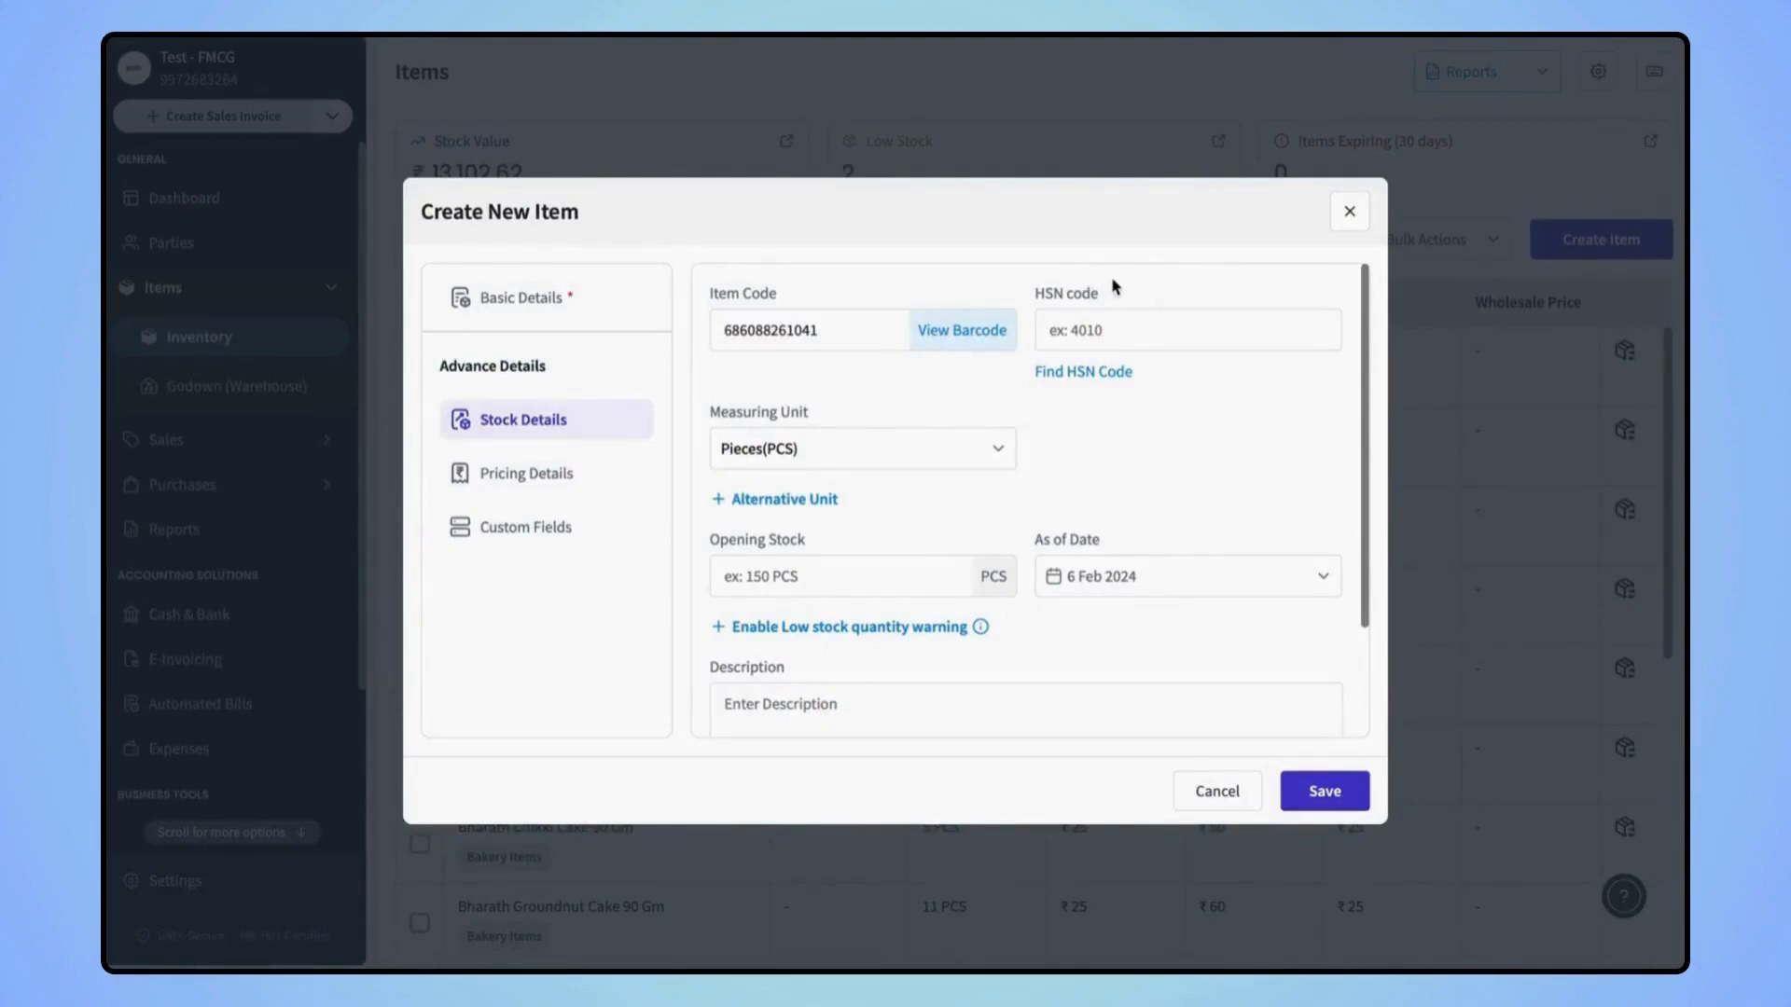
Search HSN codes for 'text' and assign HSN code 5911
left_click(1070, 327)
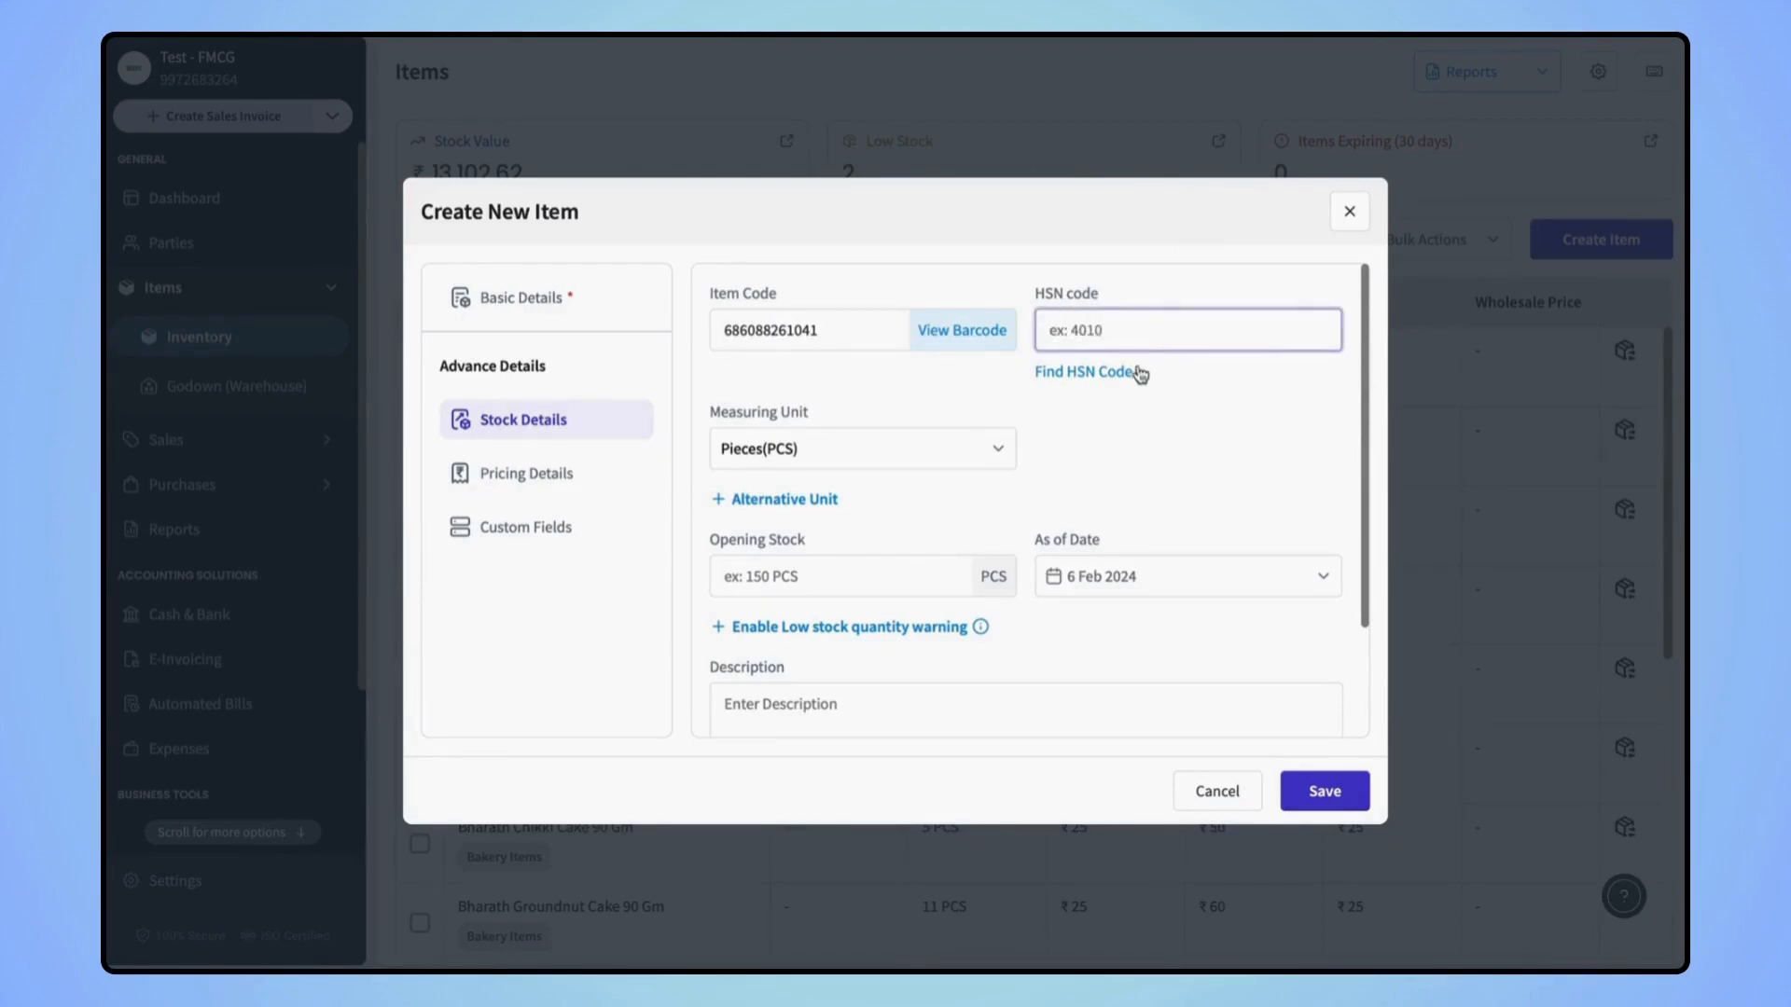
left_click(1106, 374)
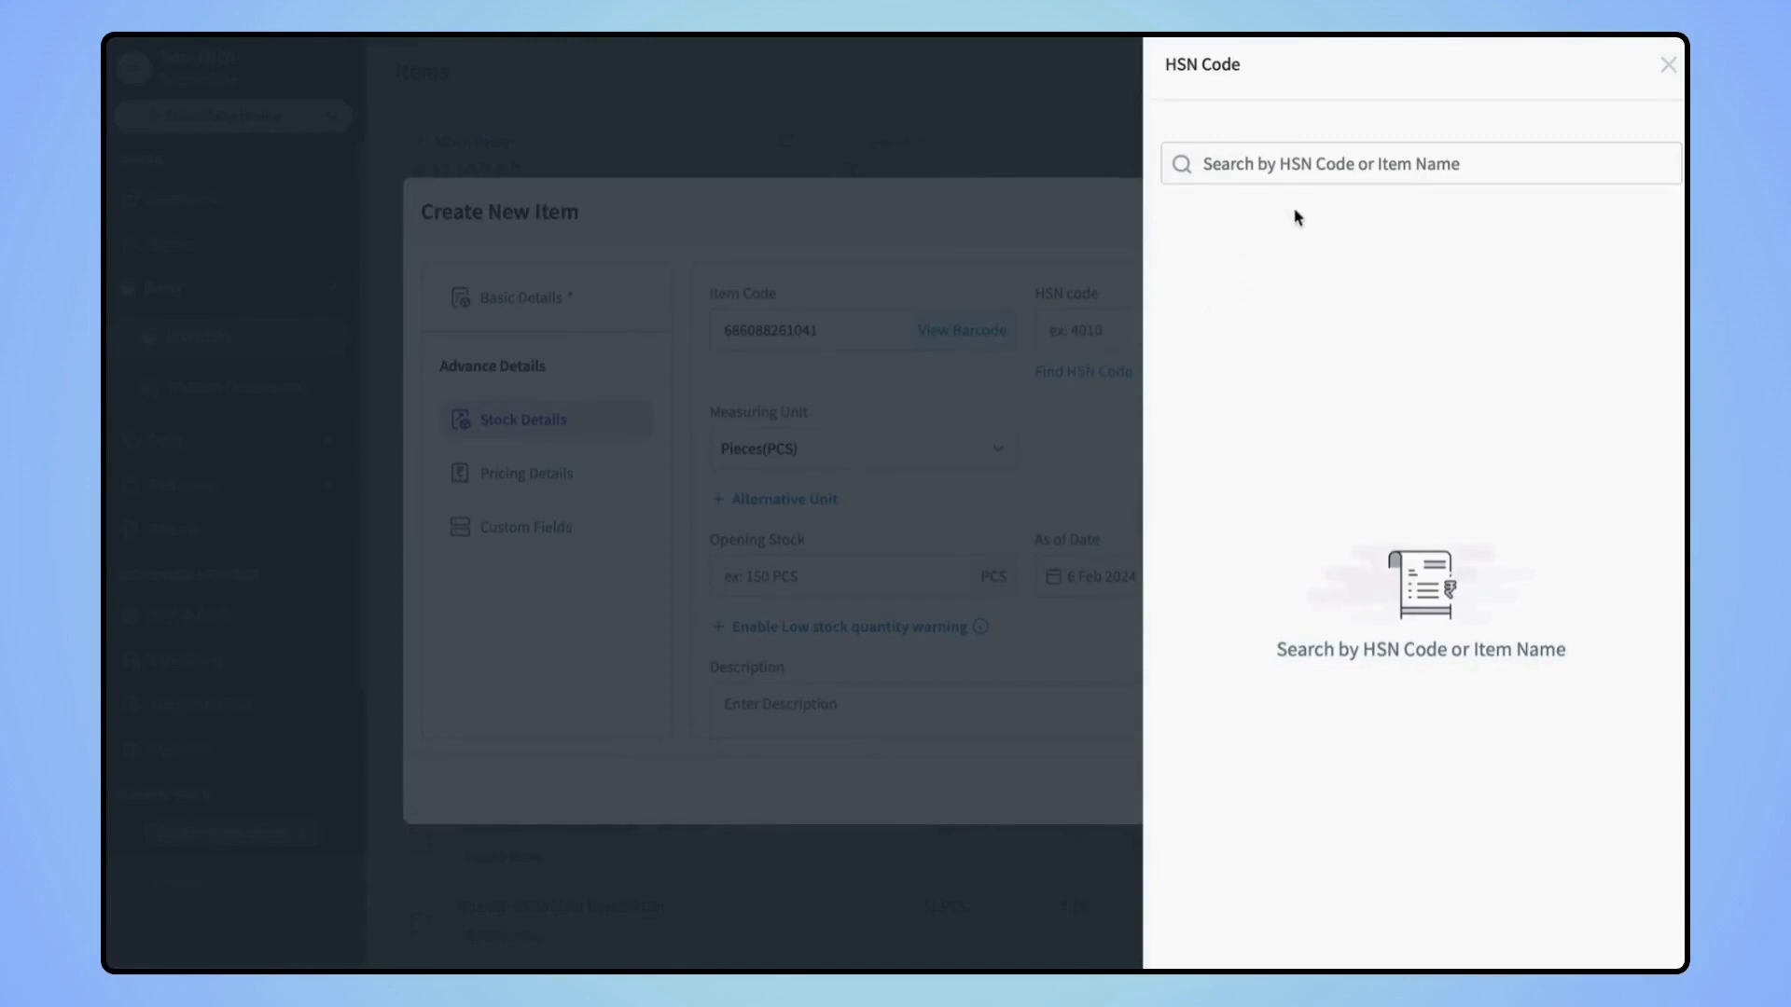
left_click(1311, 168)
type("text")
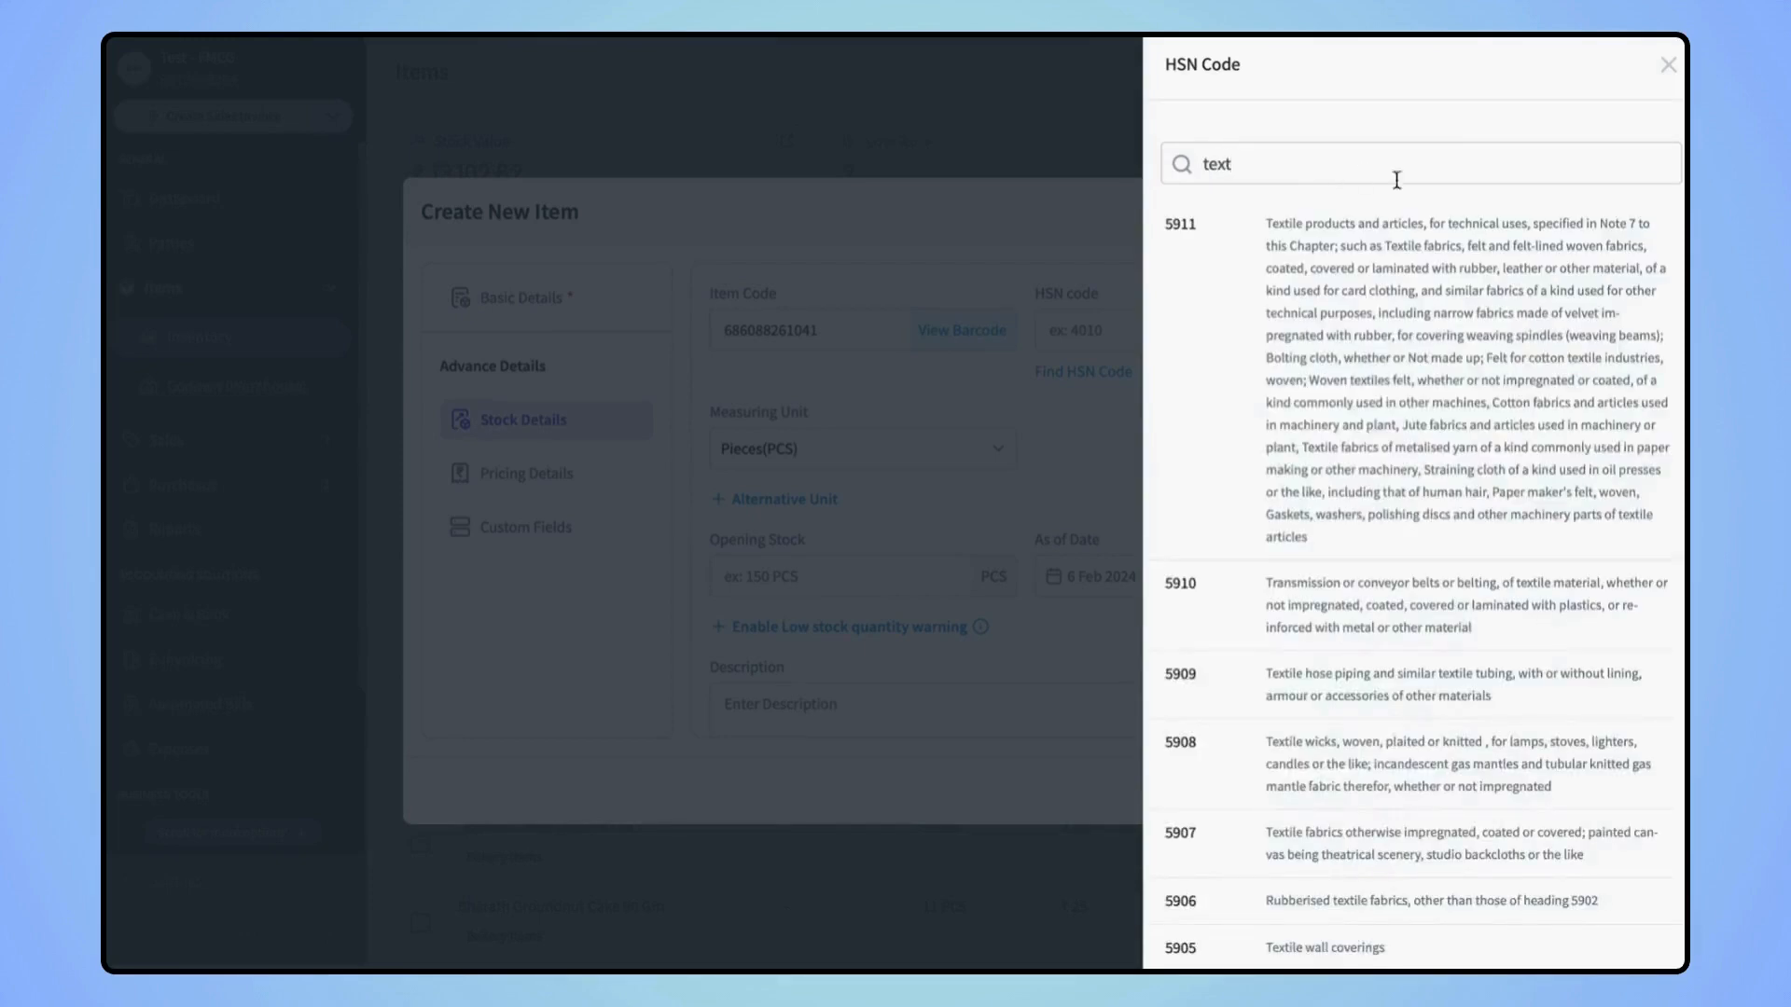
left_click(1399, 254)
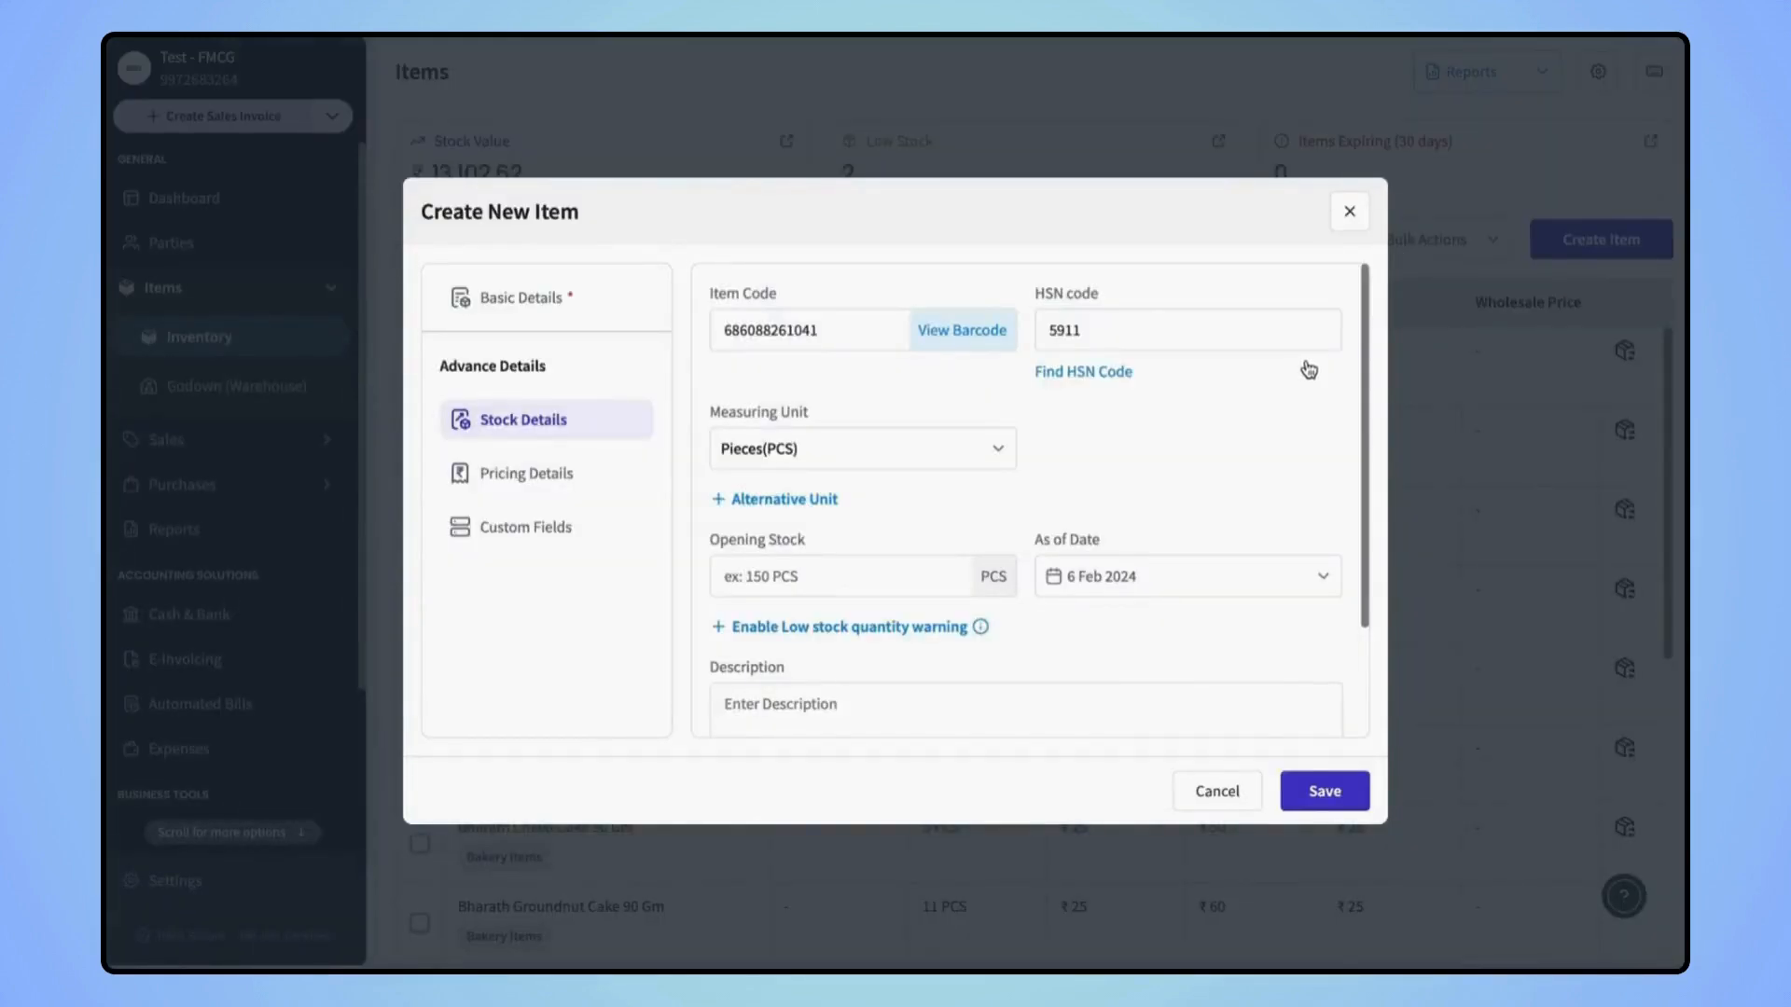
left_click(612, 298)
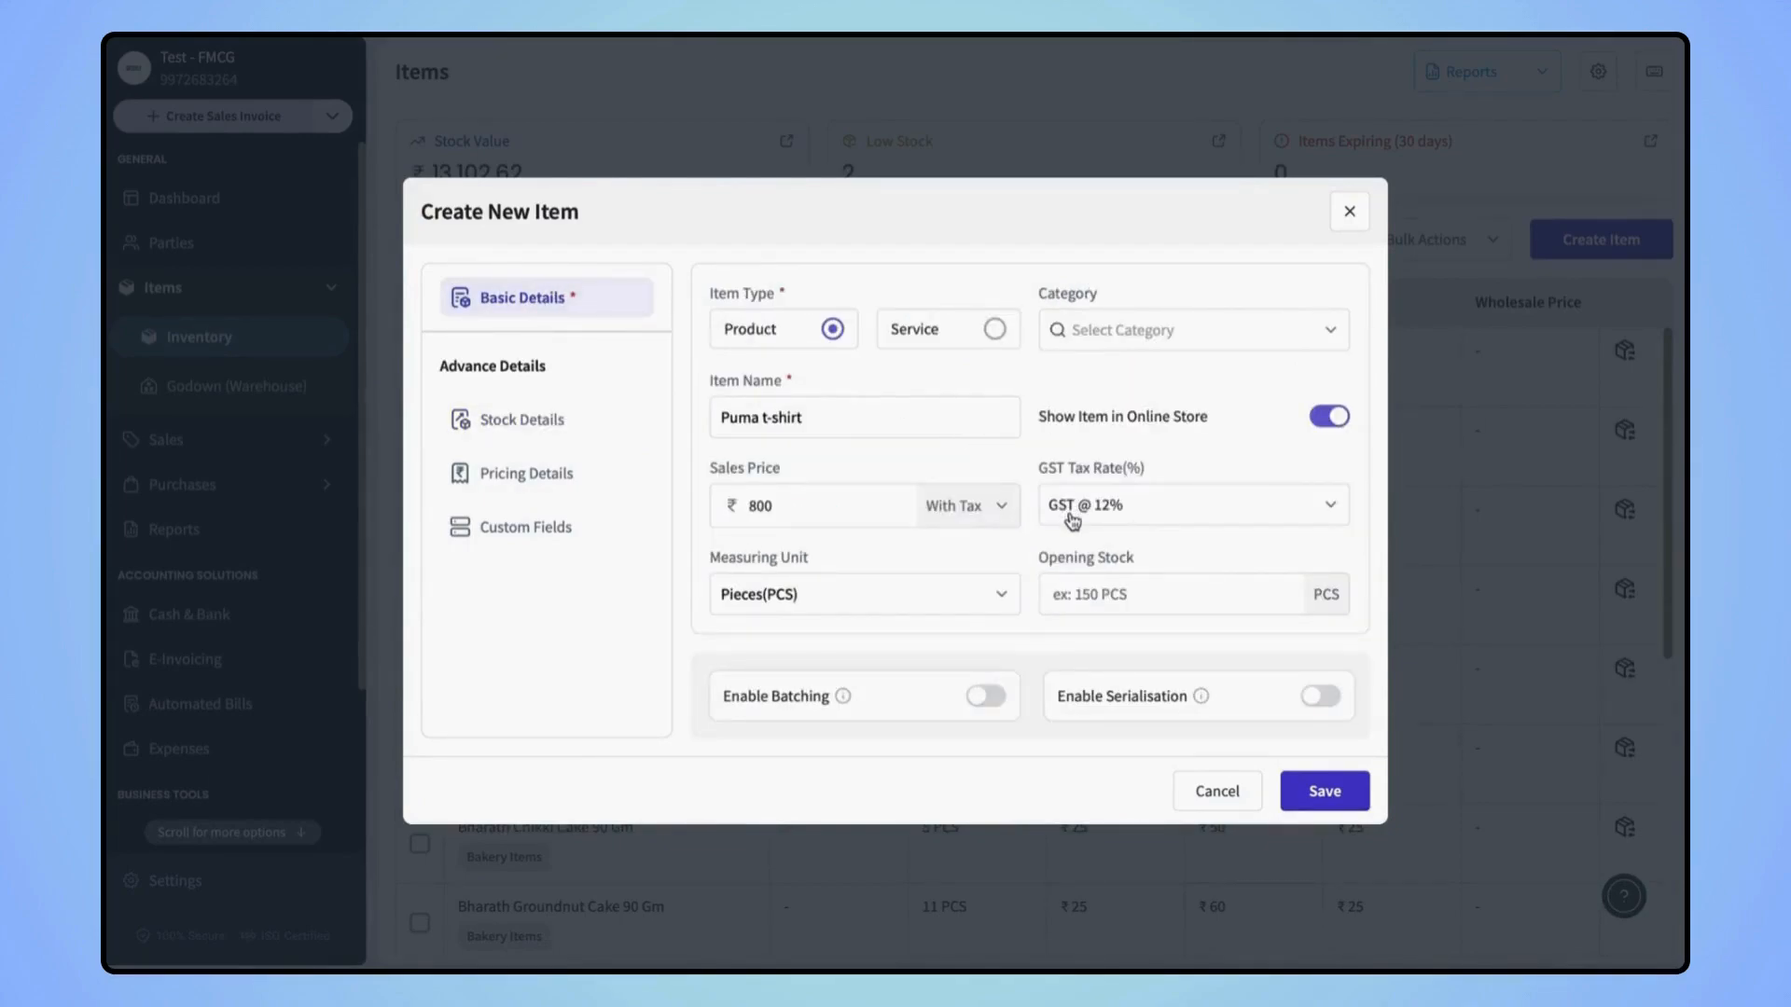
left_click(497, 419)
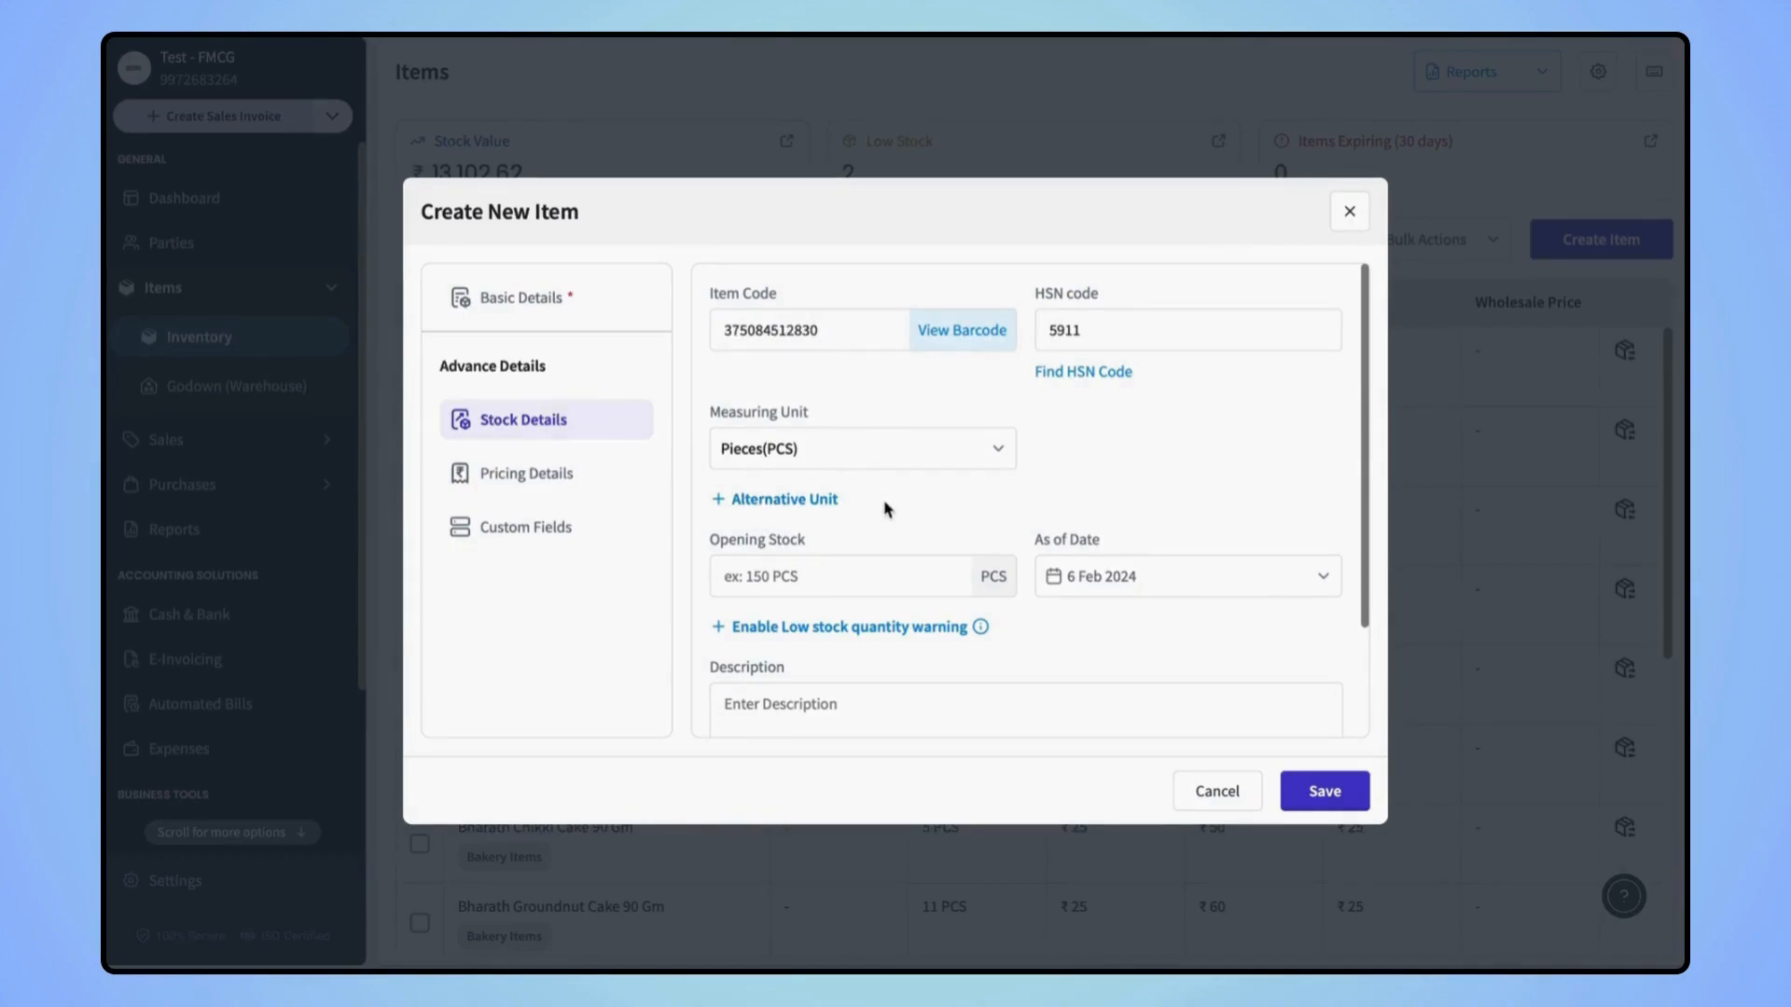
Enter 80 as opening stock, dated 5 Feb 2024
left_click(776, 582)
type("80")
left_click(1172, 564)
left_click(1174, 566)
left_click(1107, 572)
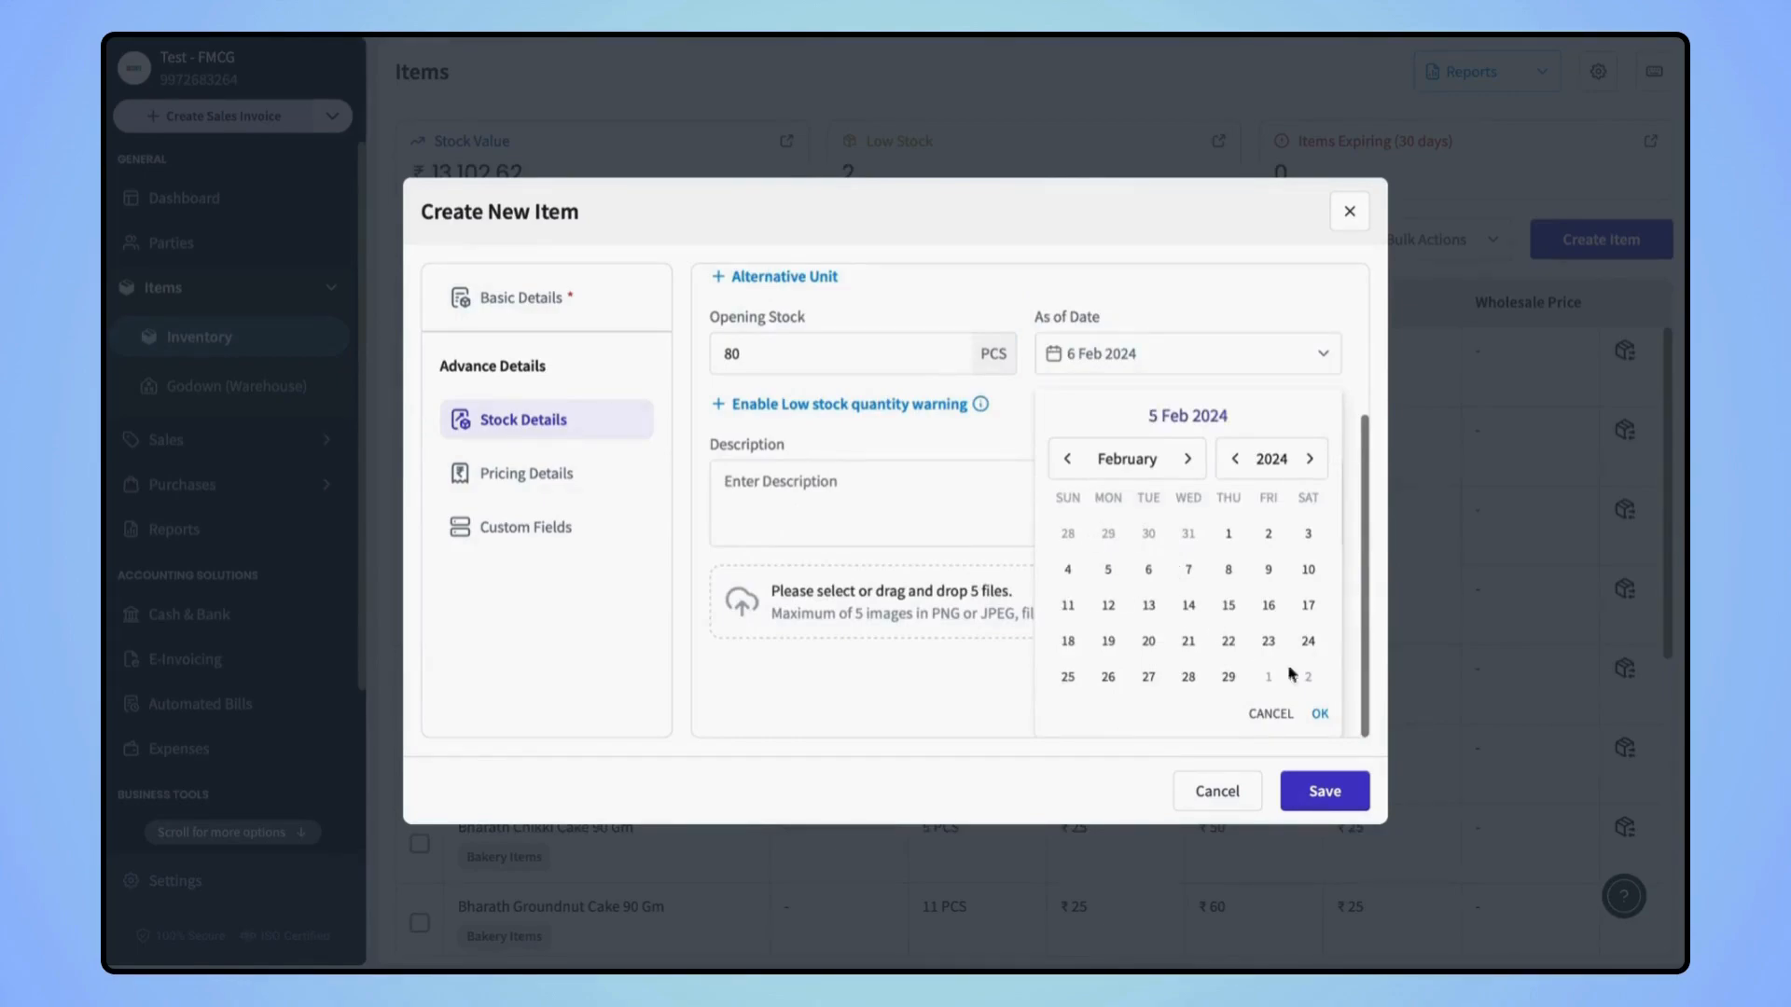
left_click(1319, 715)
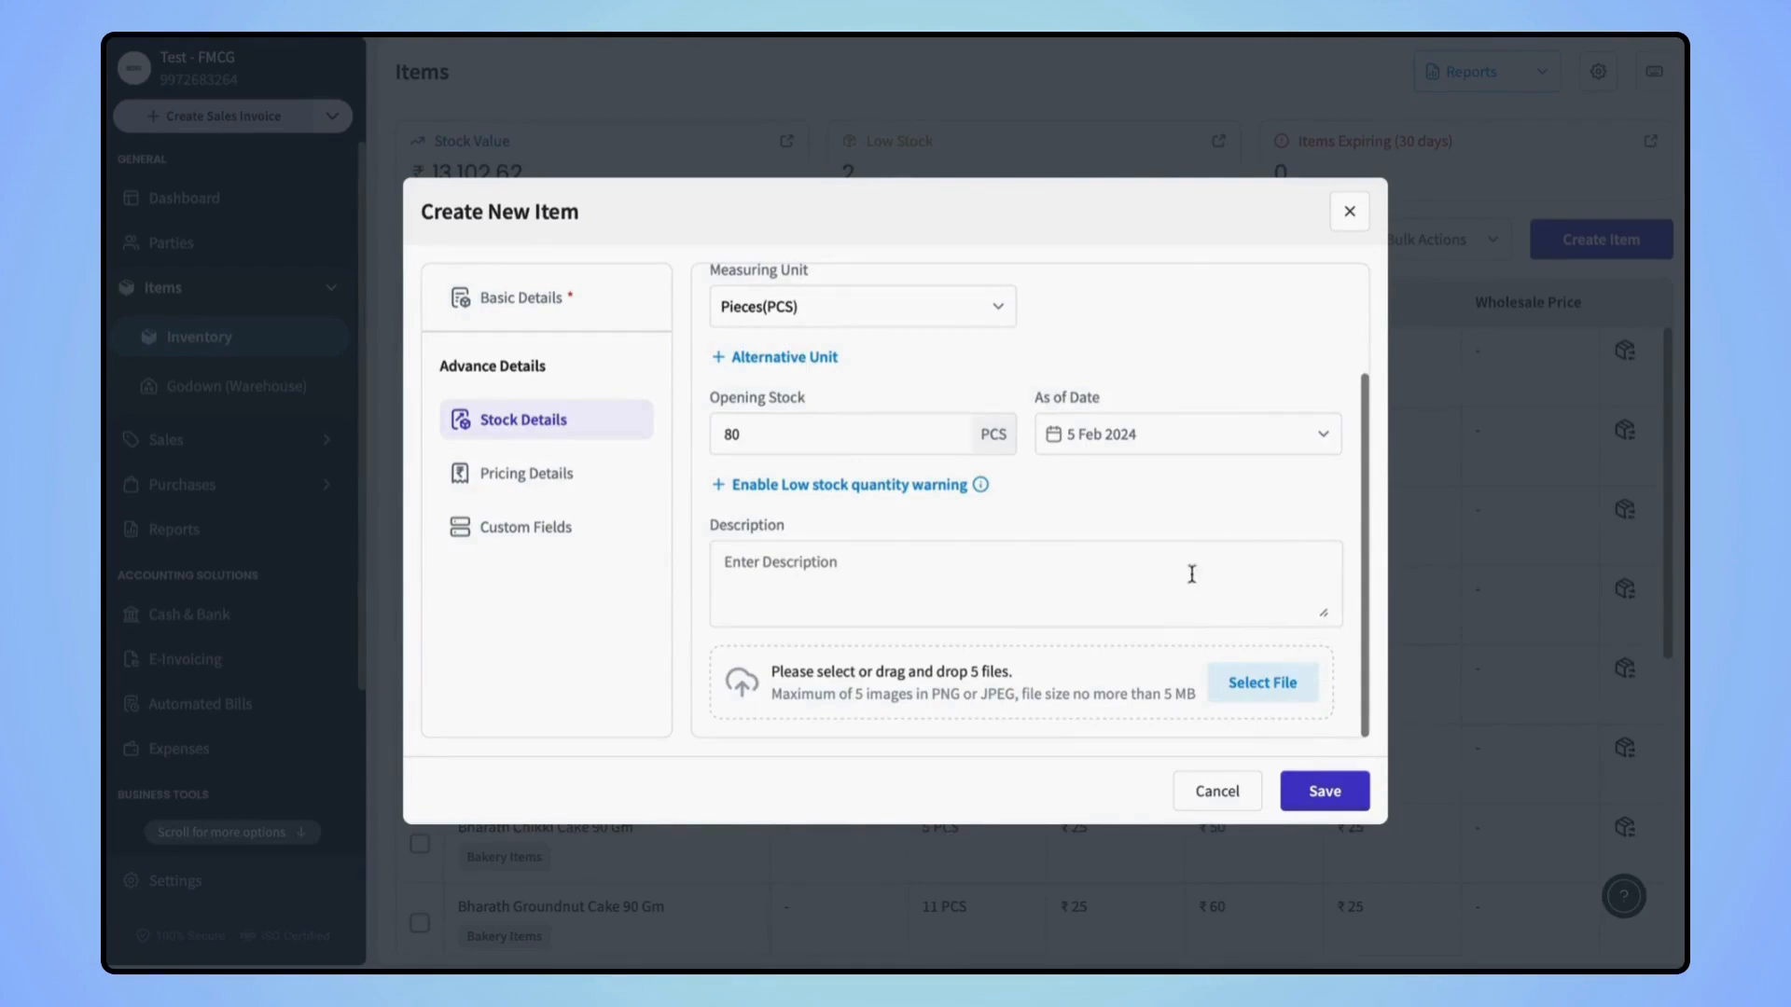
Enable the low stock quantity warning at 5 pieces
left_click(897, 484)
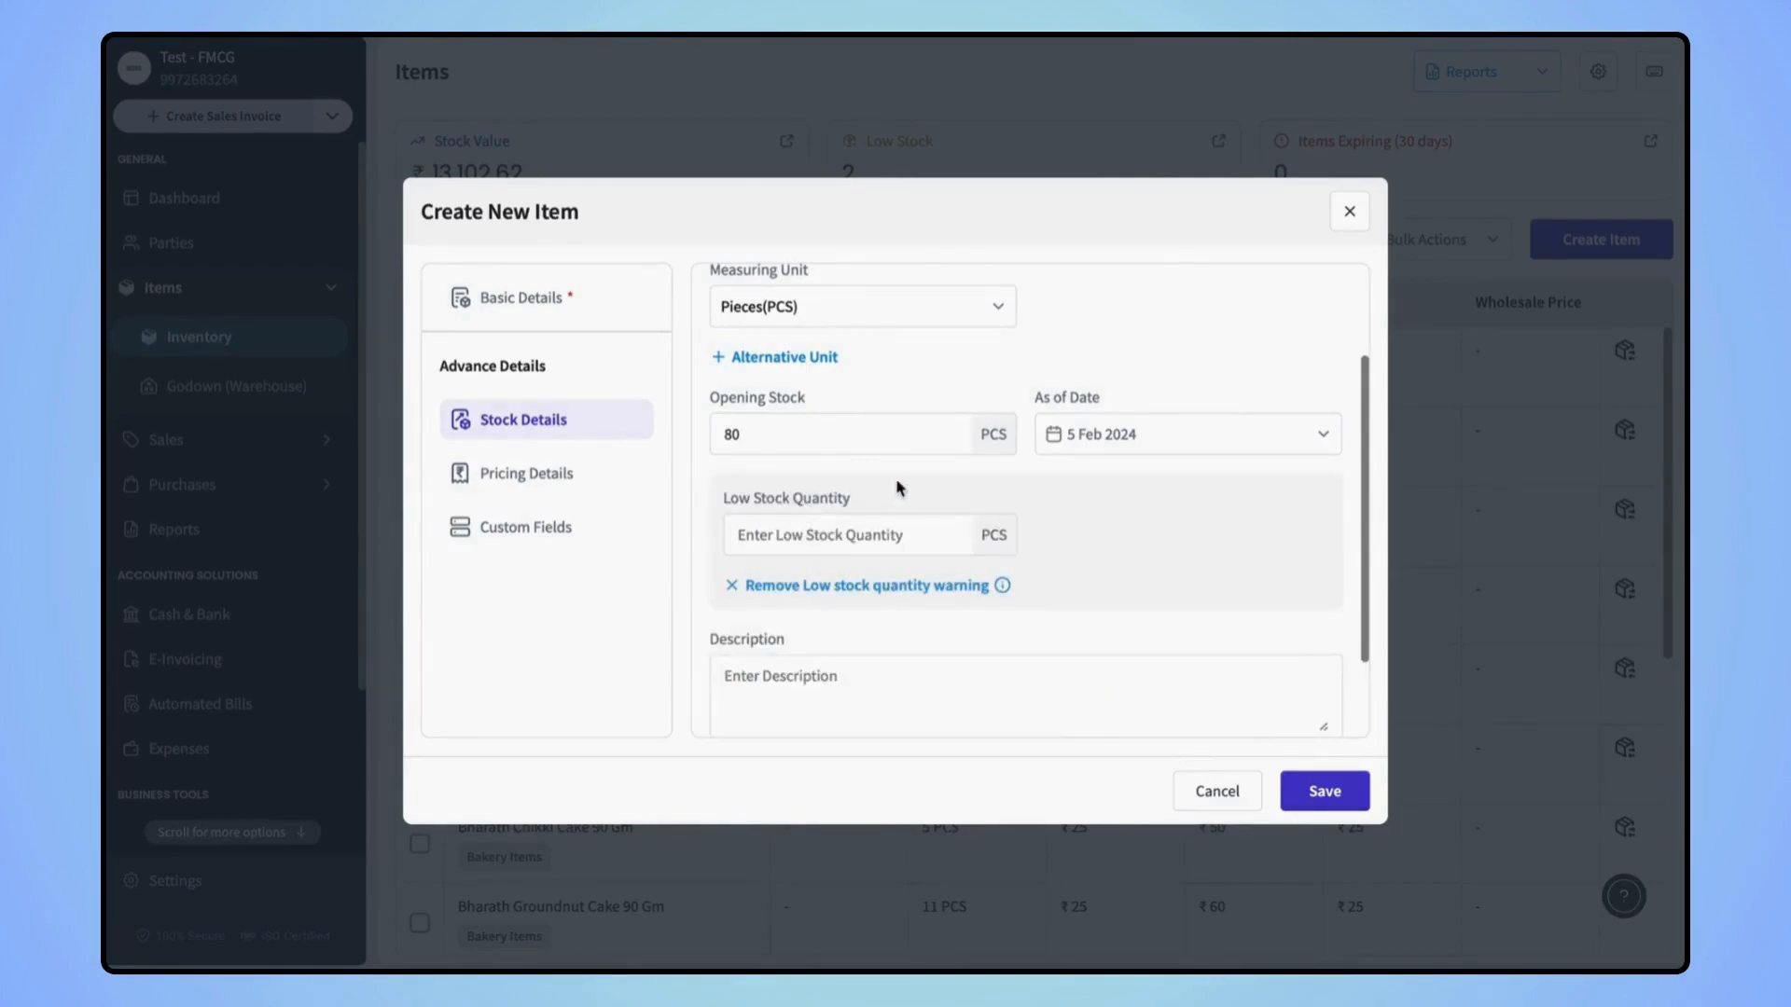
left_click(807, 532)
type("5")
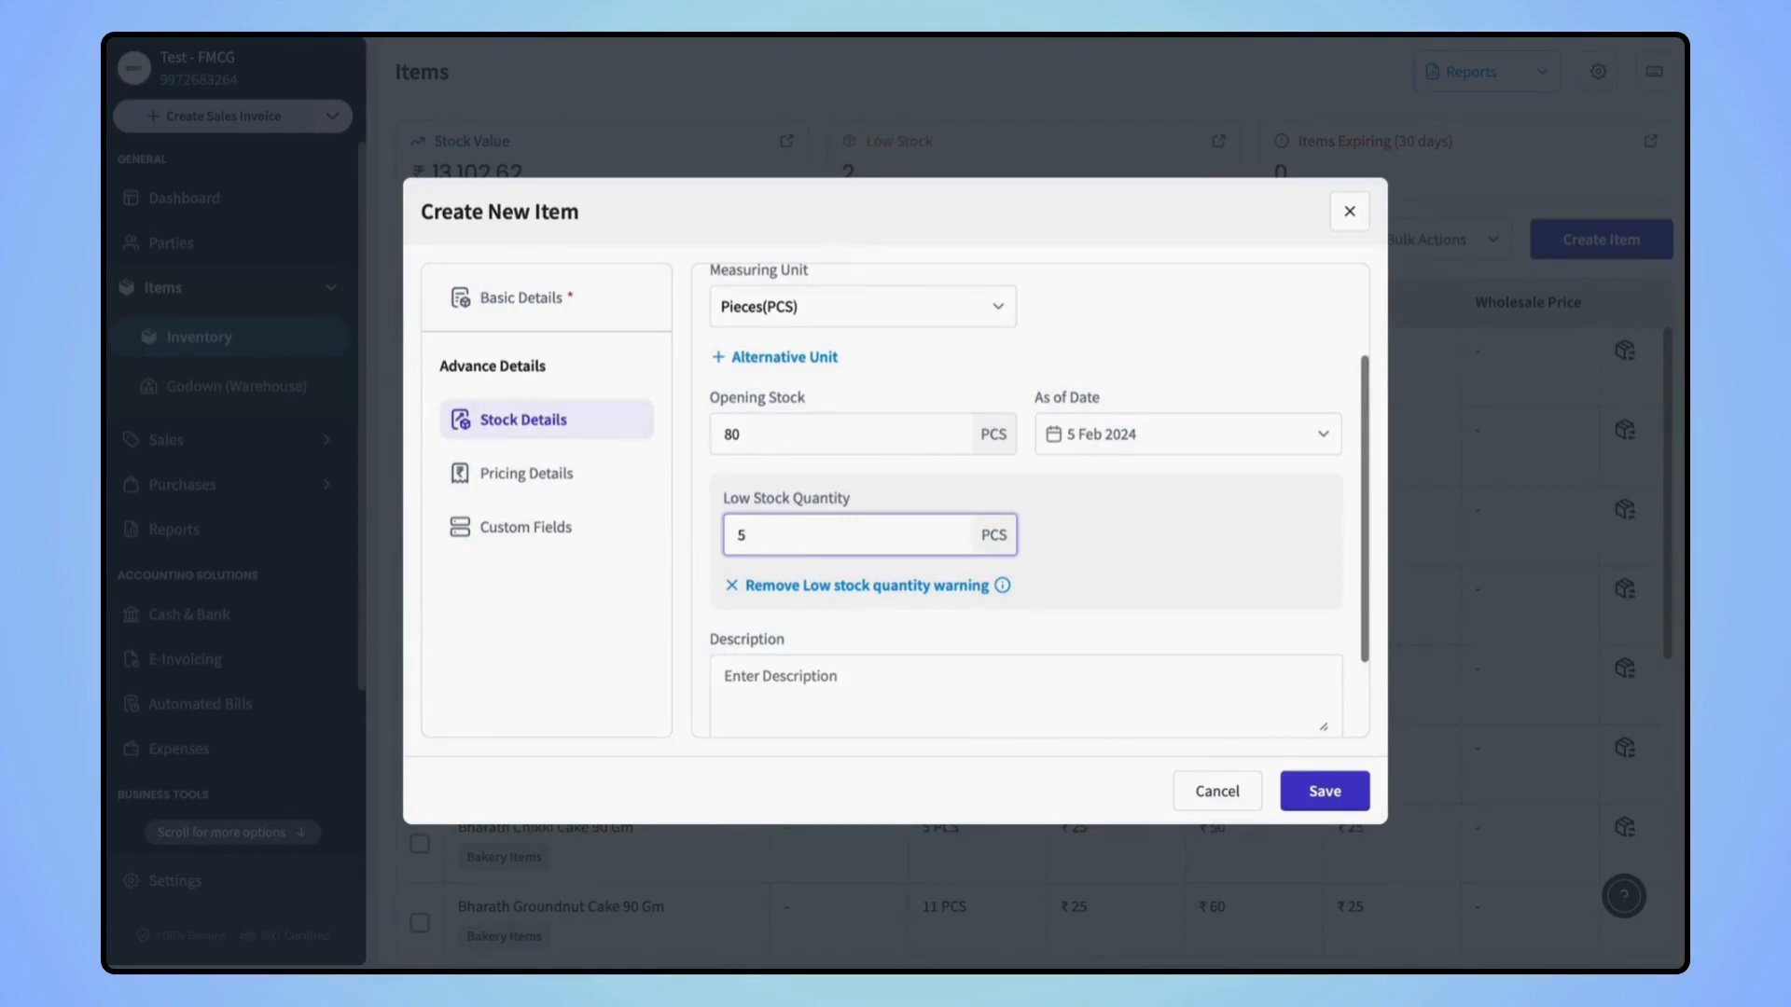
scroll(797, 463, "down", 1)
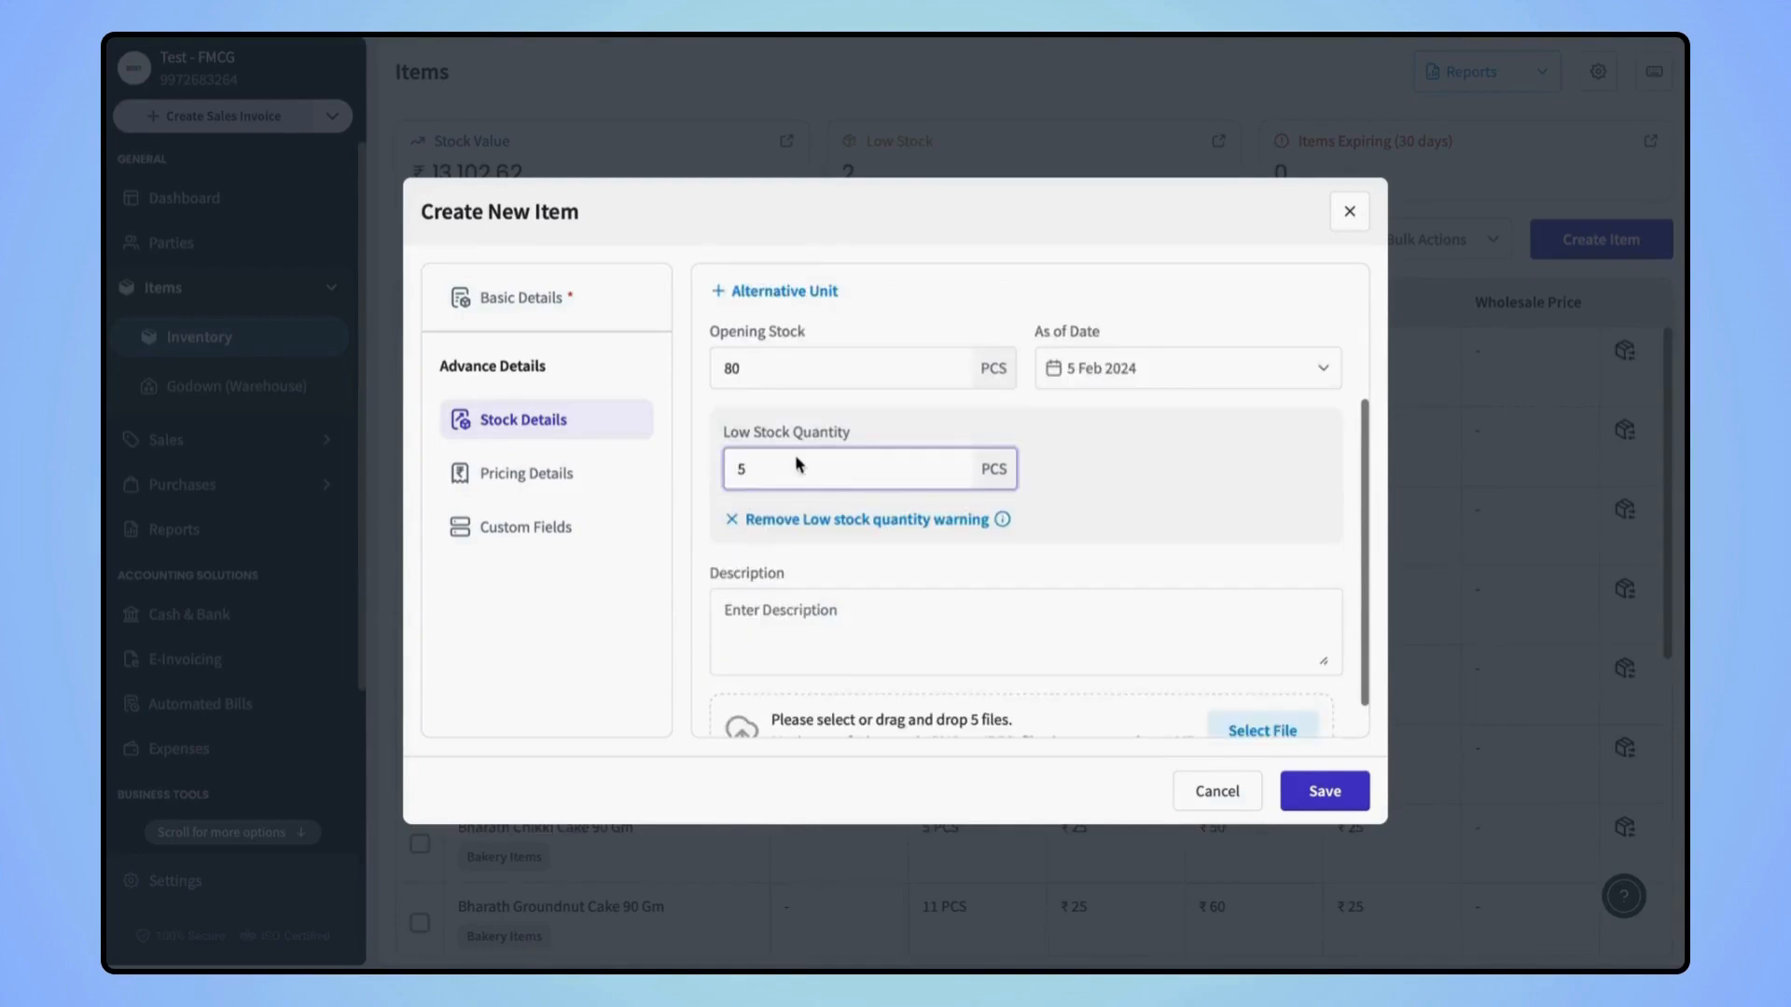
left_click(806, 620)
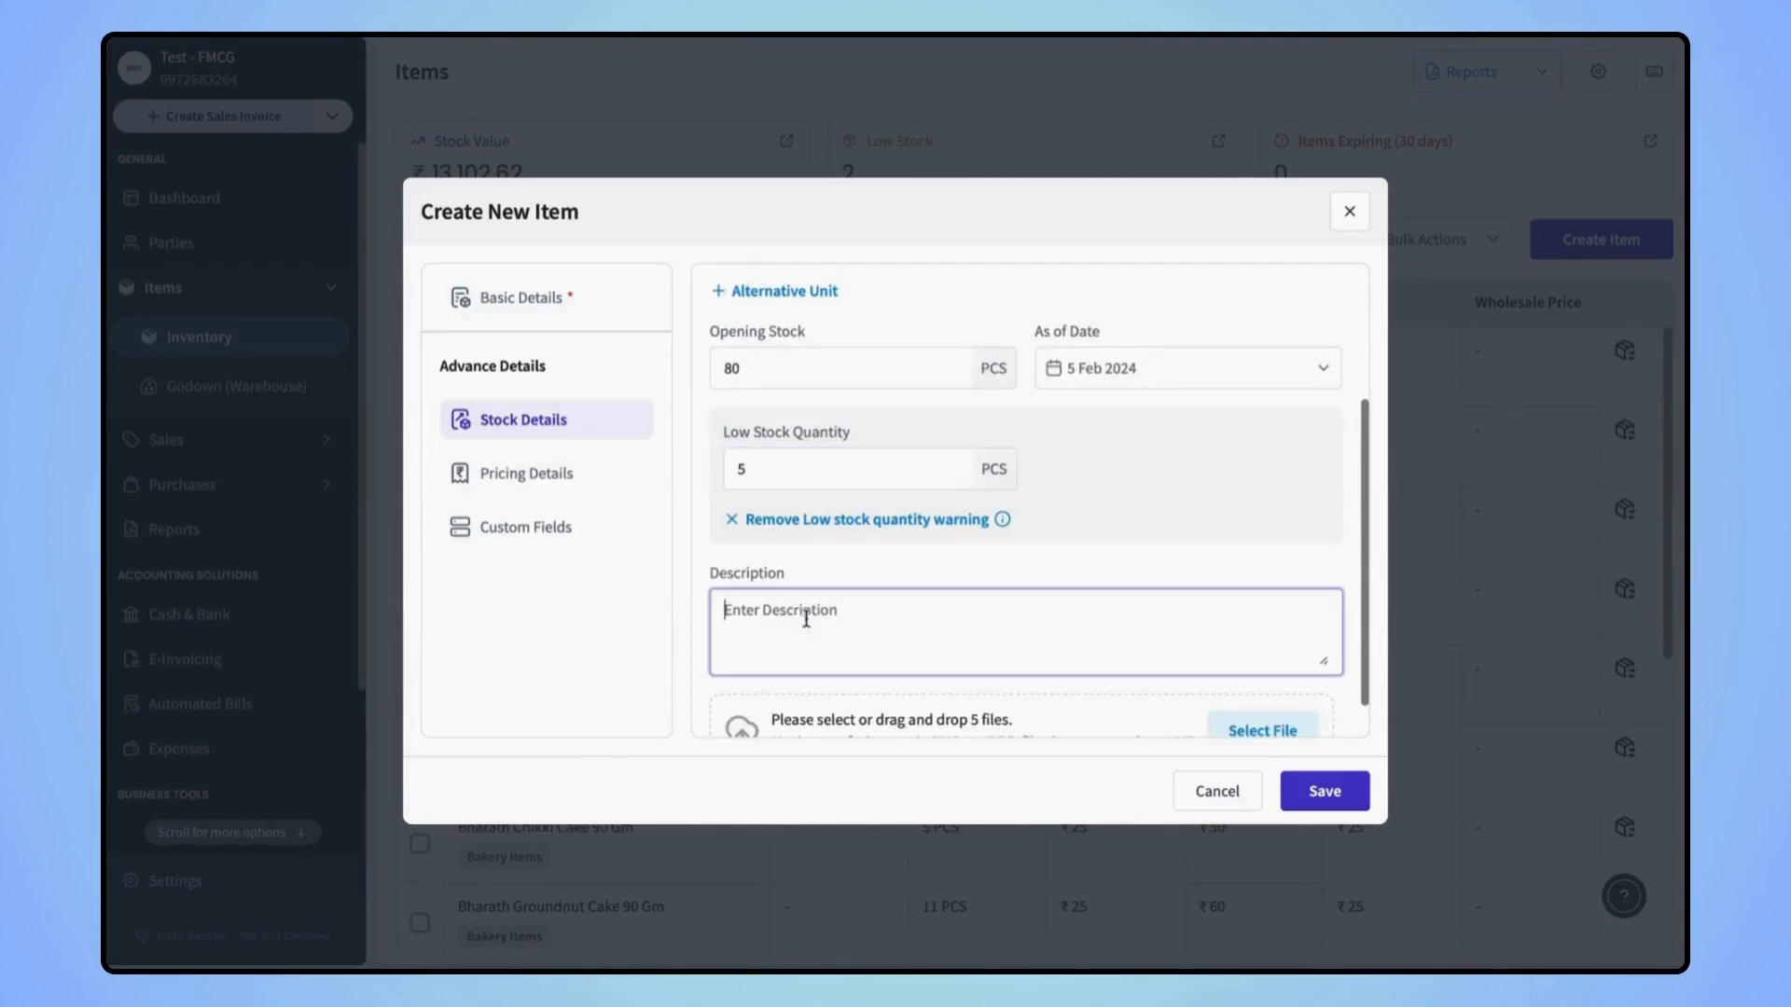
scroll(866, 638, "down", 1)
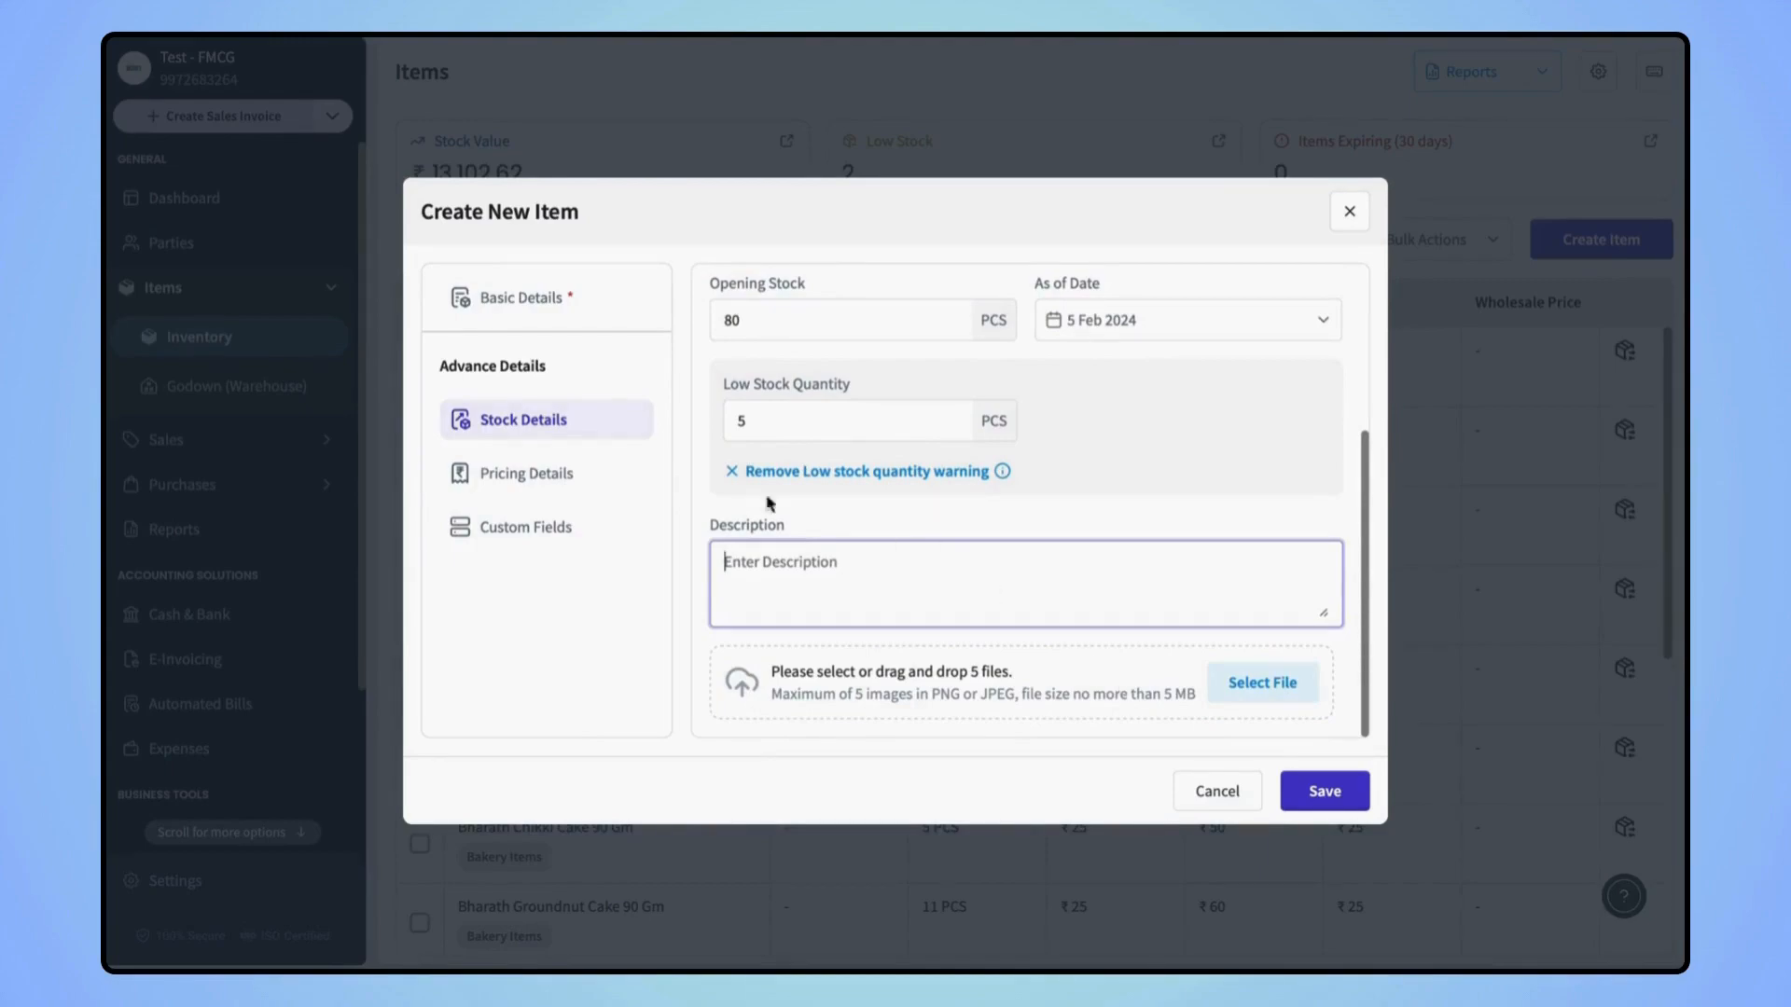
left_click(564, 474)
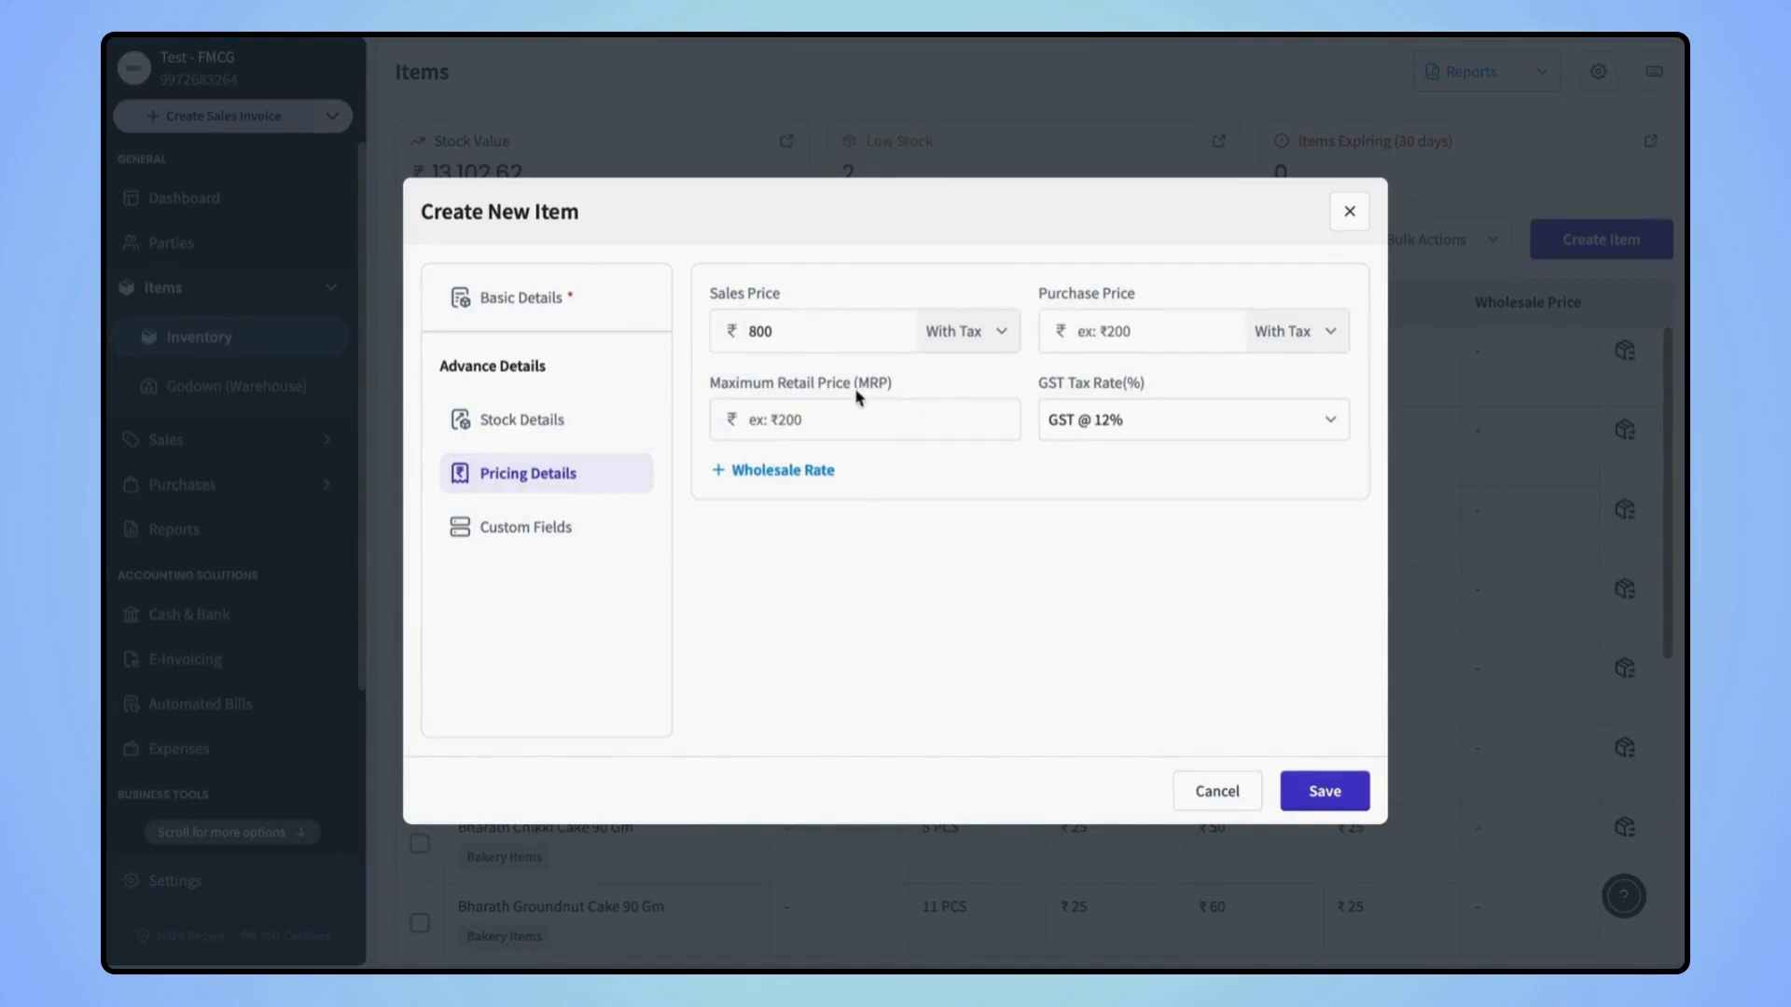
Enter purchase price 700, MRP 1220, and a wholesale price of 750 from 10 pieces
left_click(785, 472)
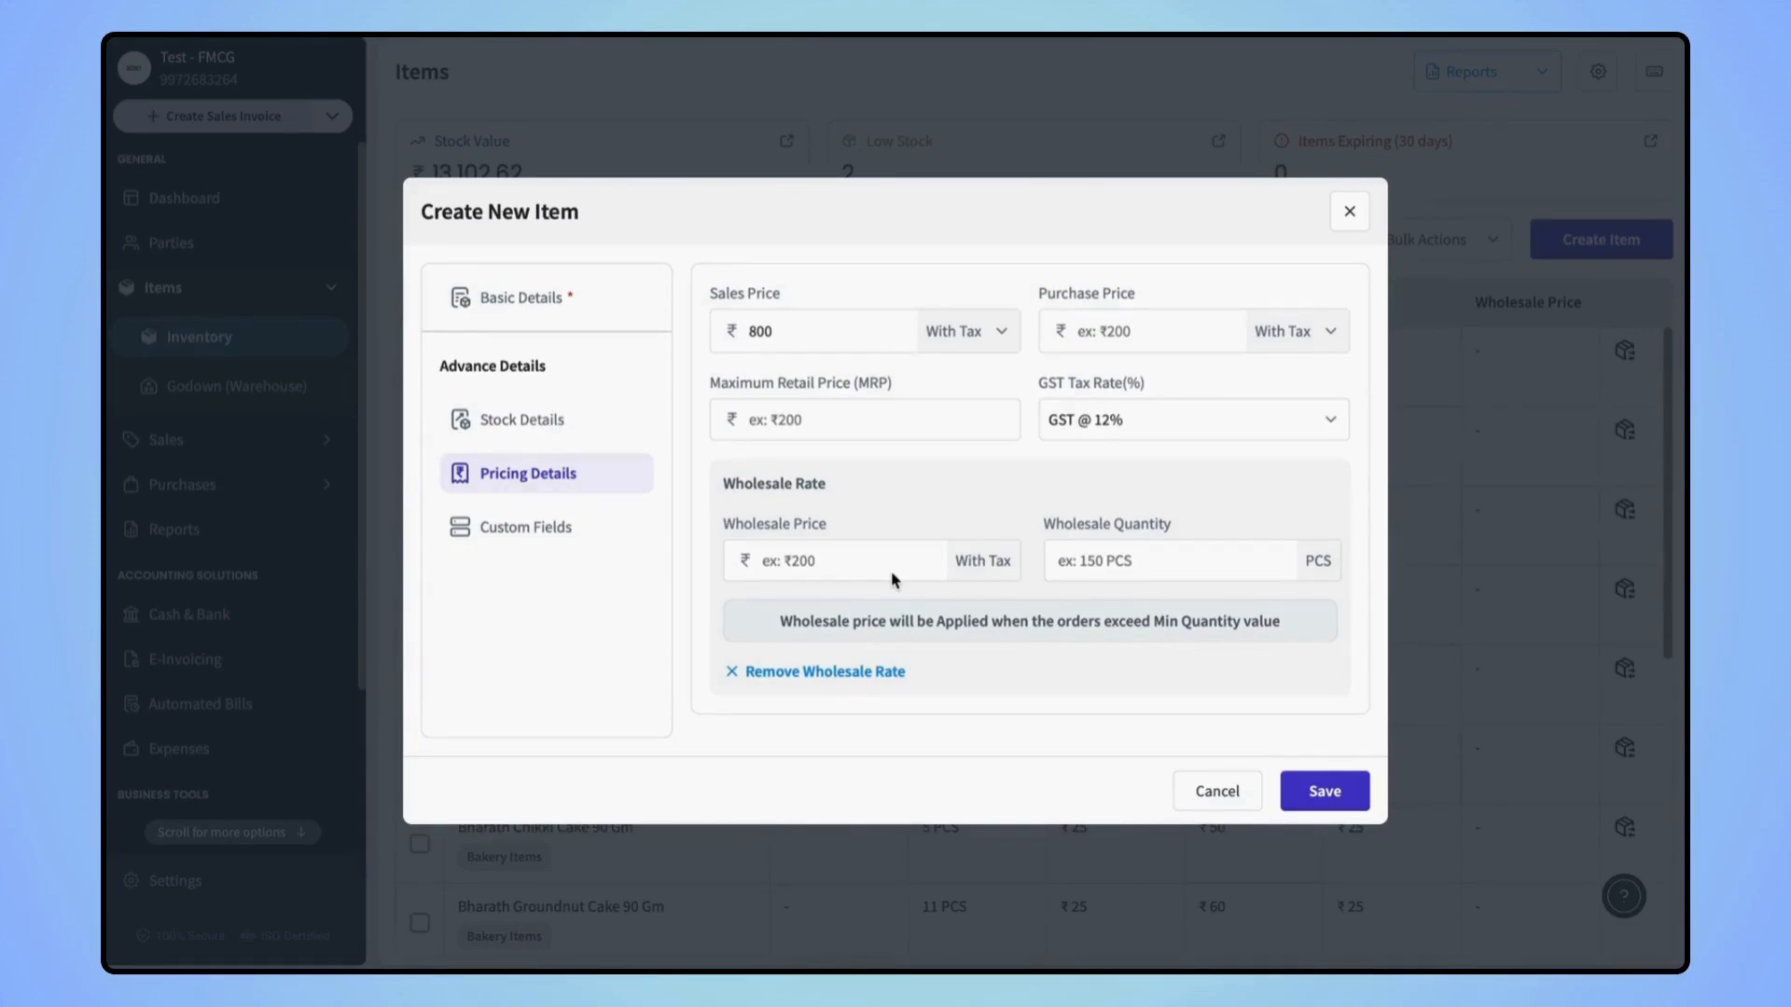
left_click(1119, 329)
type("7")
key("BackSpace")
type("700")
left_click(899, 404)
type("1220")
left_click(790, 556)
type("7")
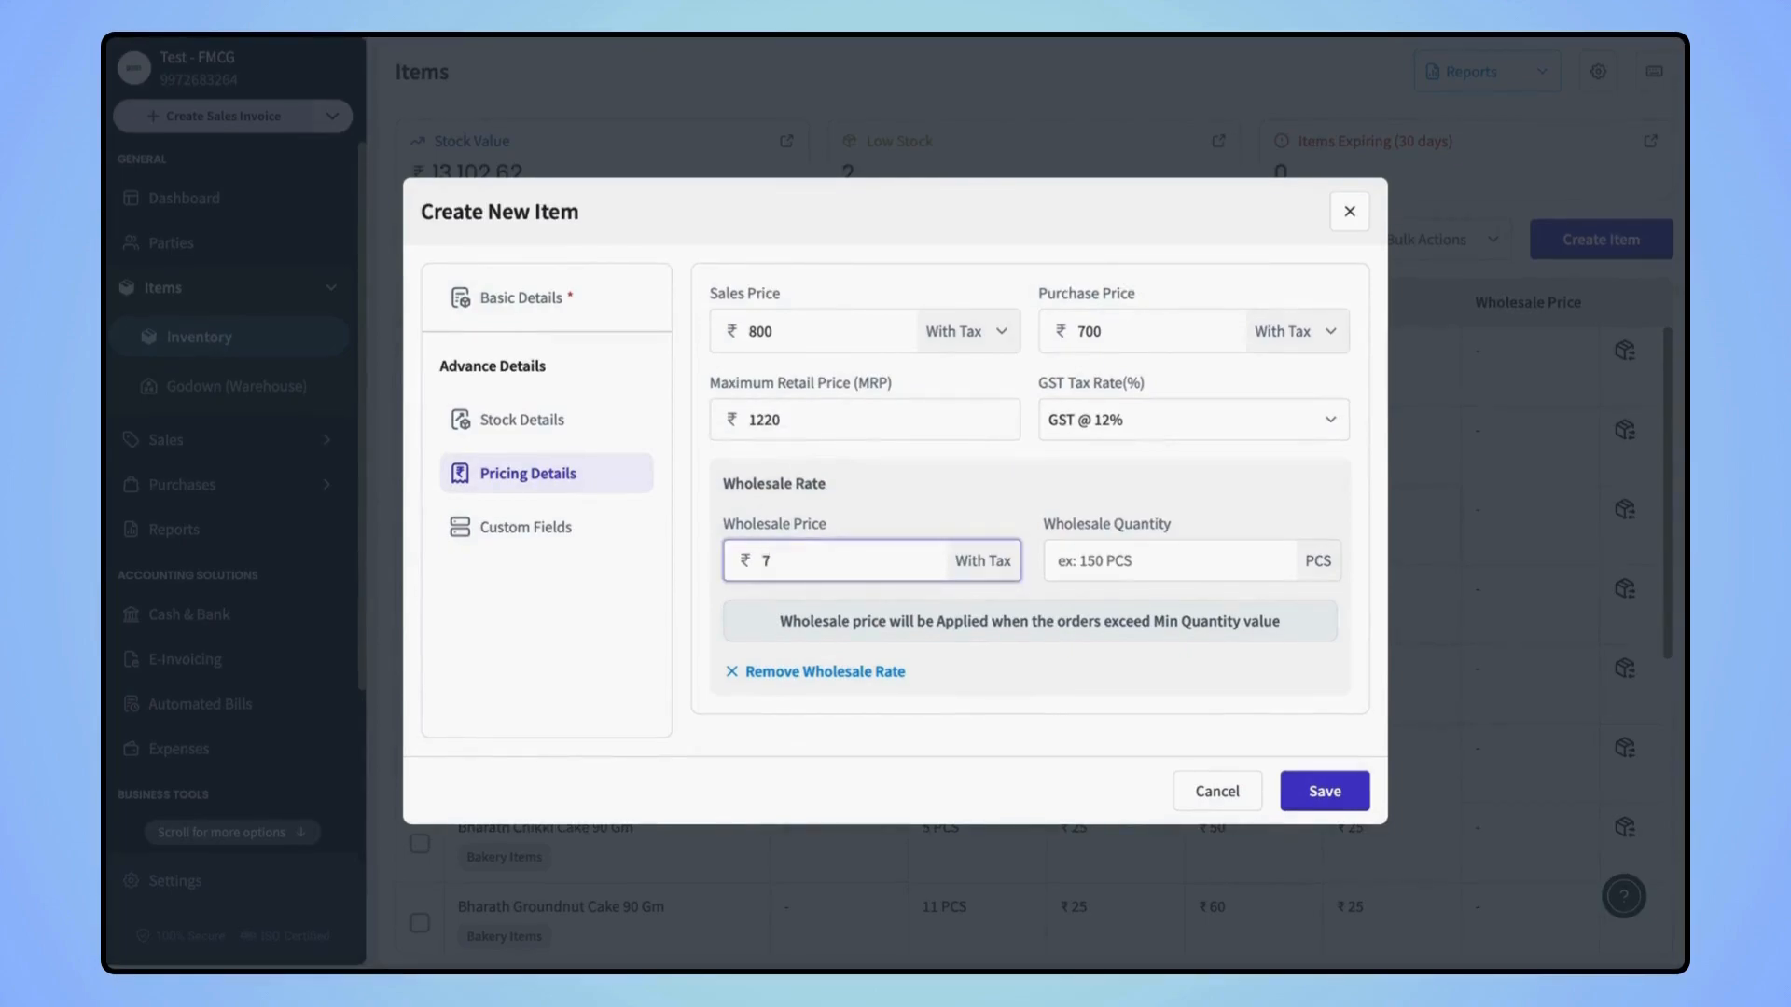
left_click(1154, 555)
type("10")
left_click(1071, 706)
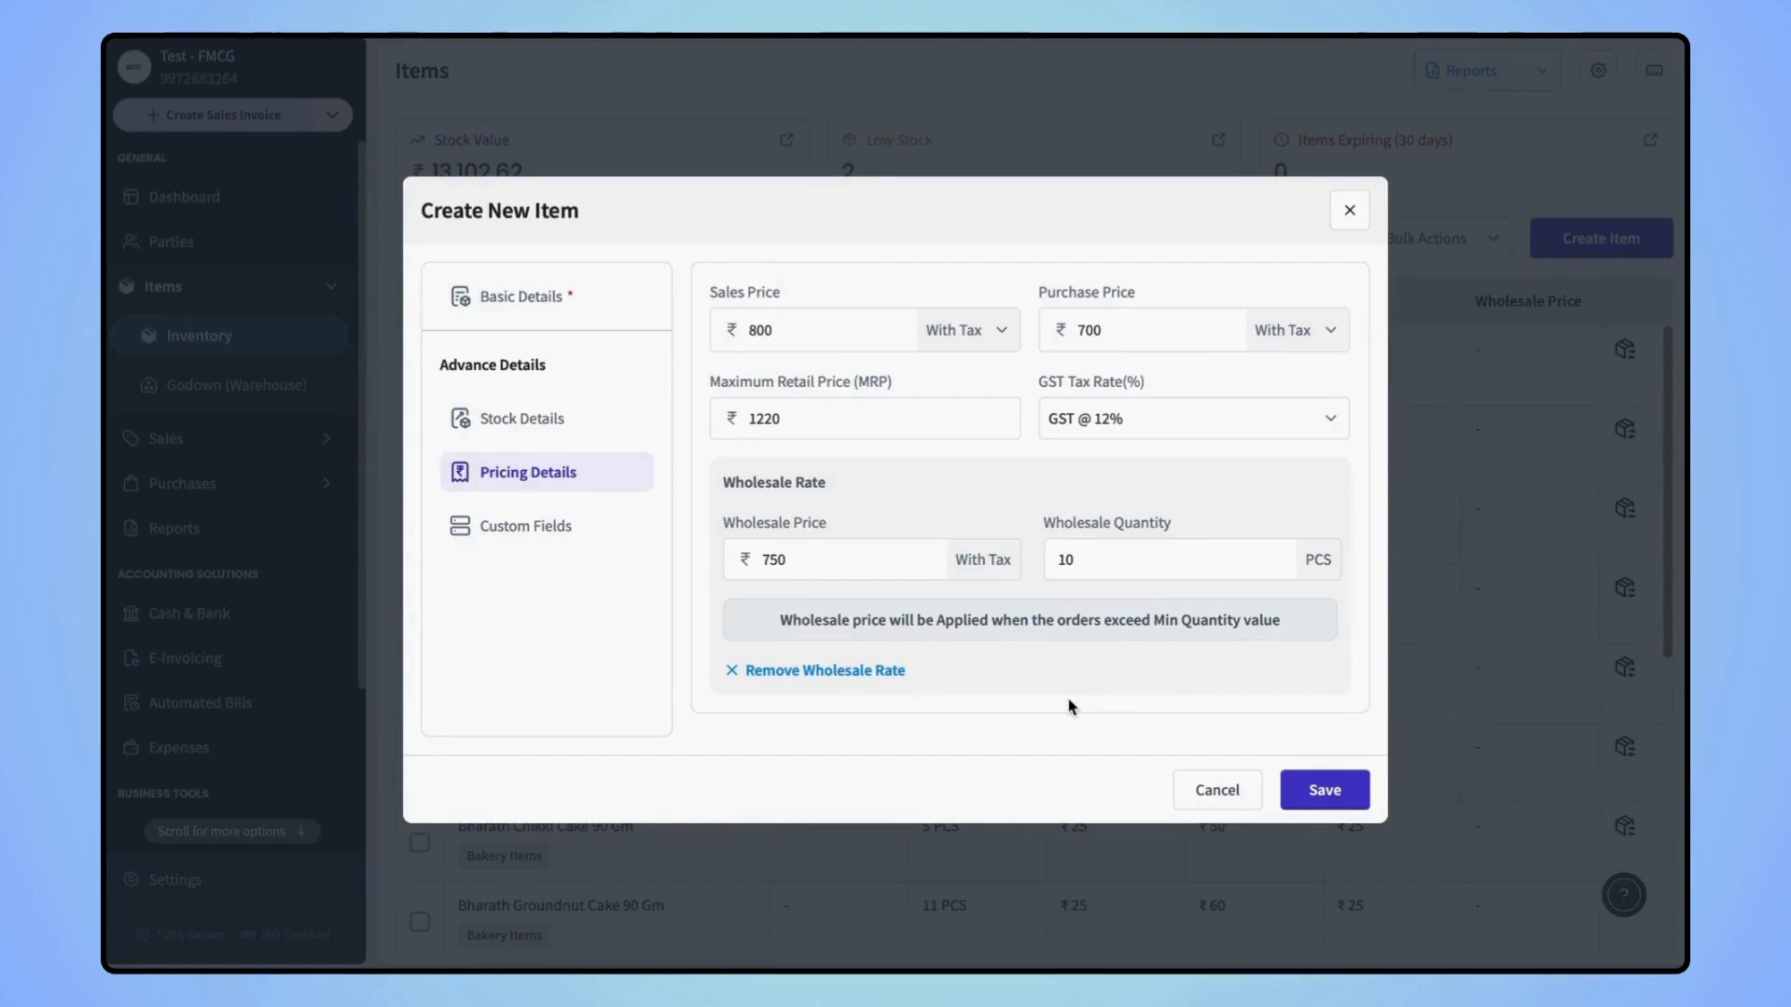
Create 'Color' and 'Size' custom item fields and save both settings dialogs
left_click(558, 531)
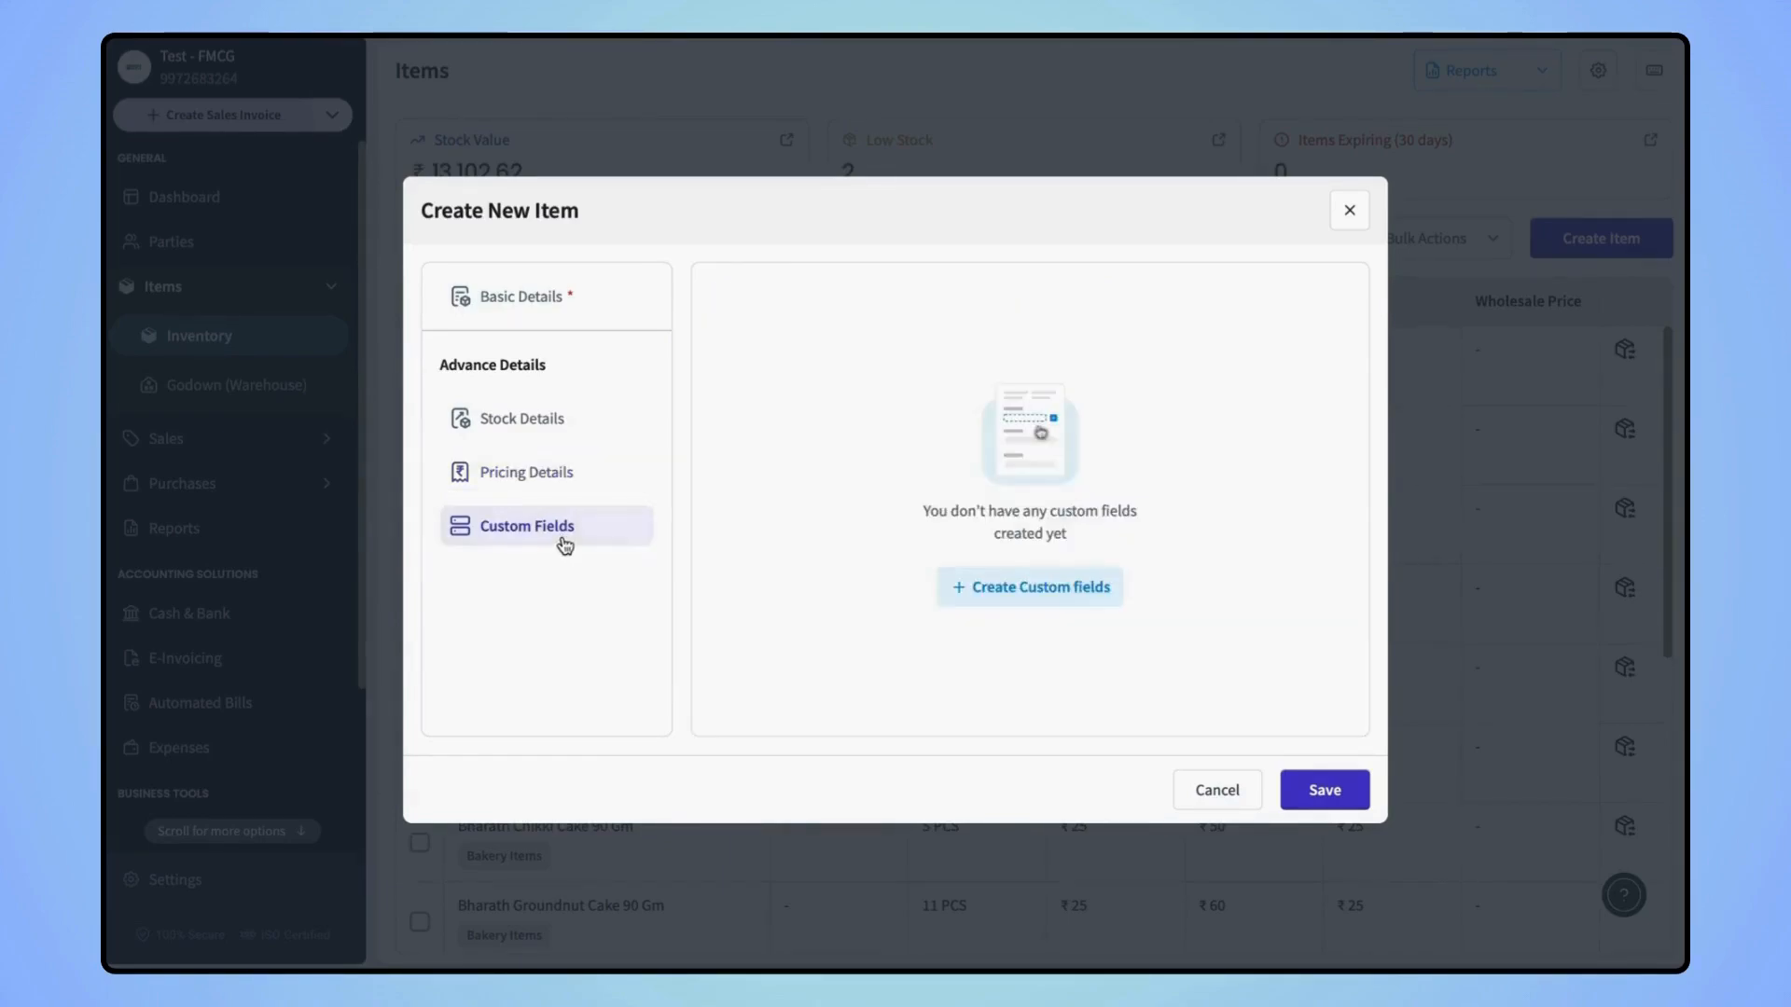
left_click(960, 587)
left_click(730, 751)
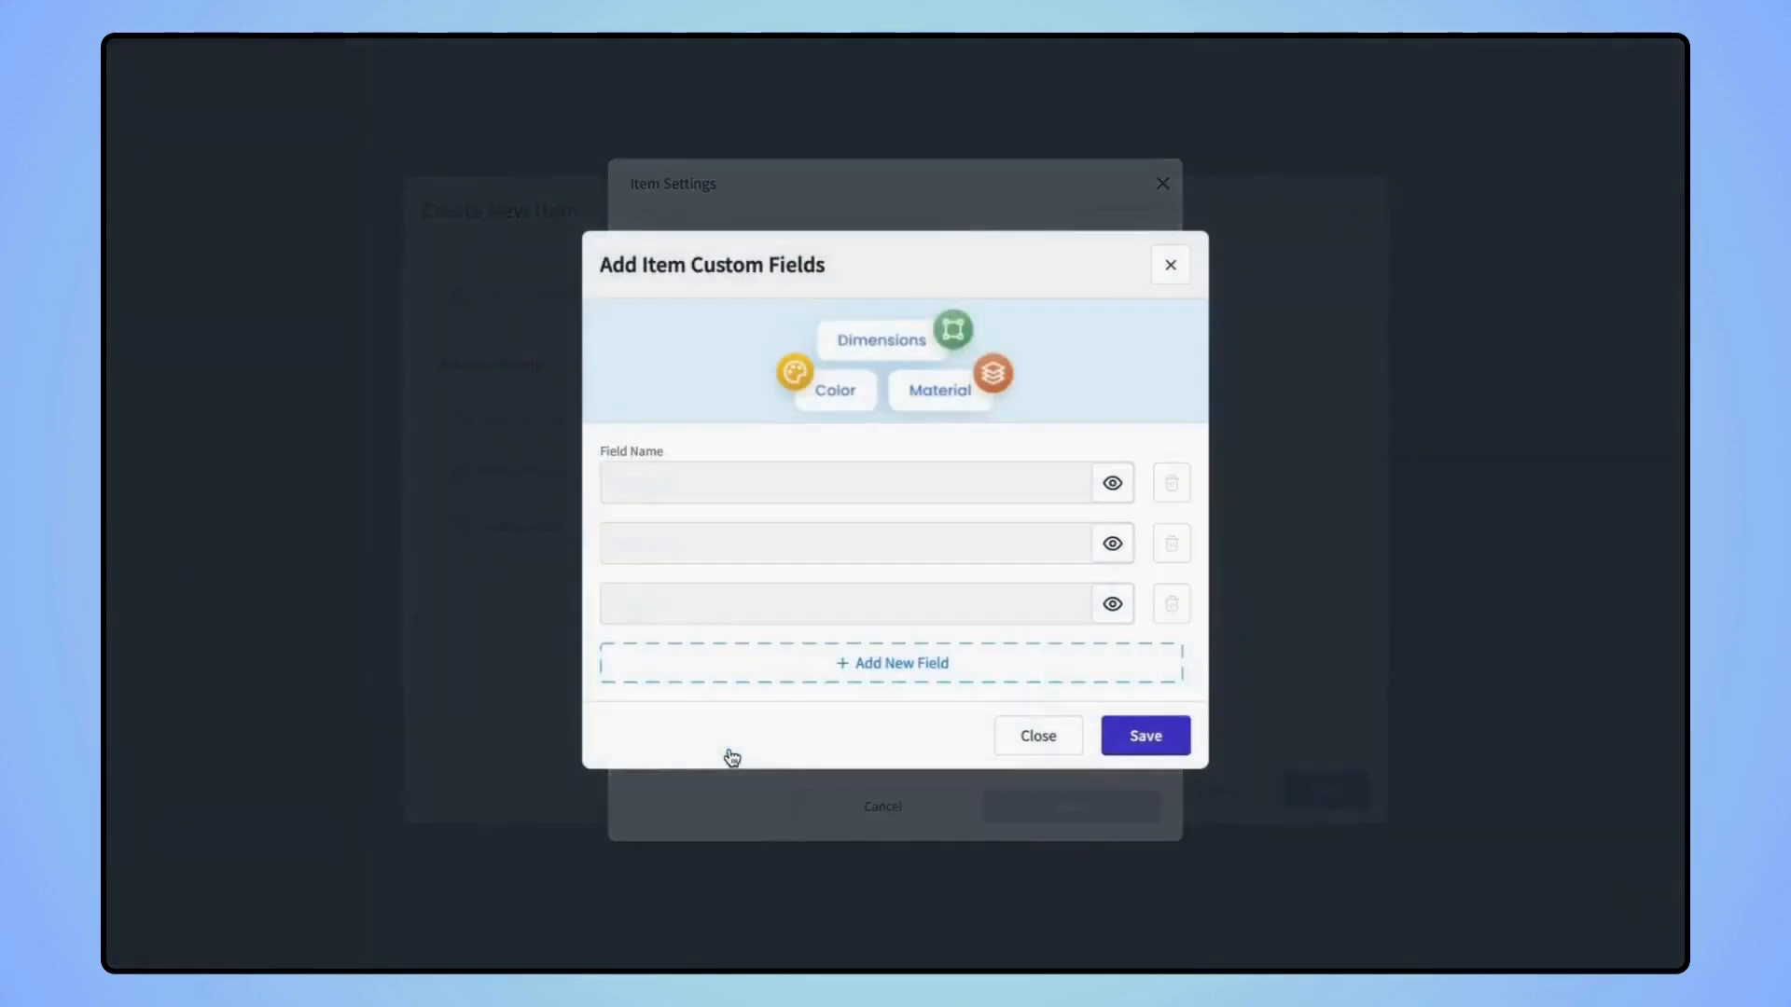
left_click(839, 677)
left_click(843, 698)
left_click(782, 608)
type("Color")
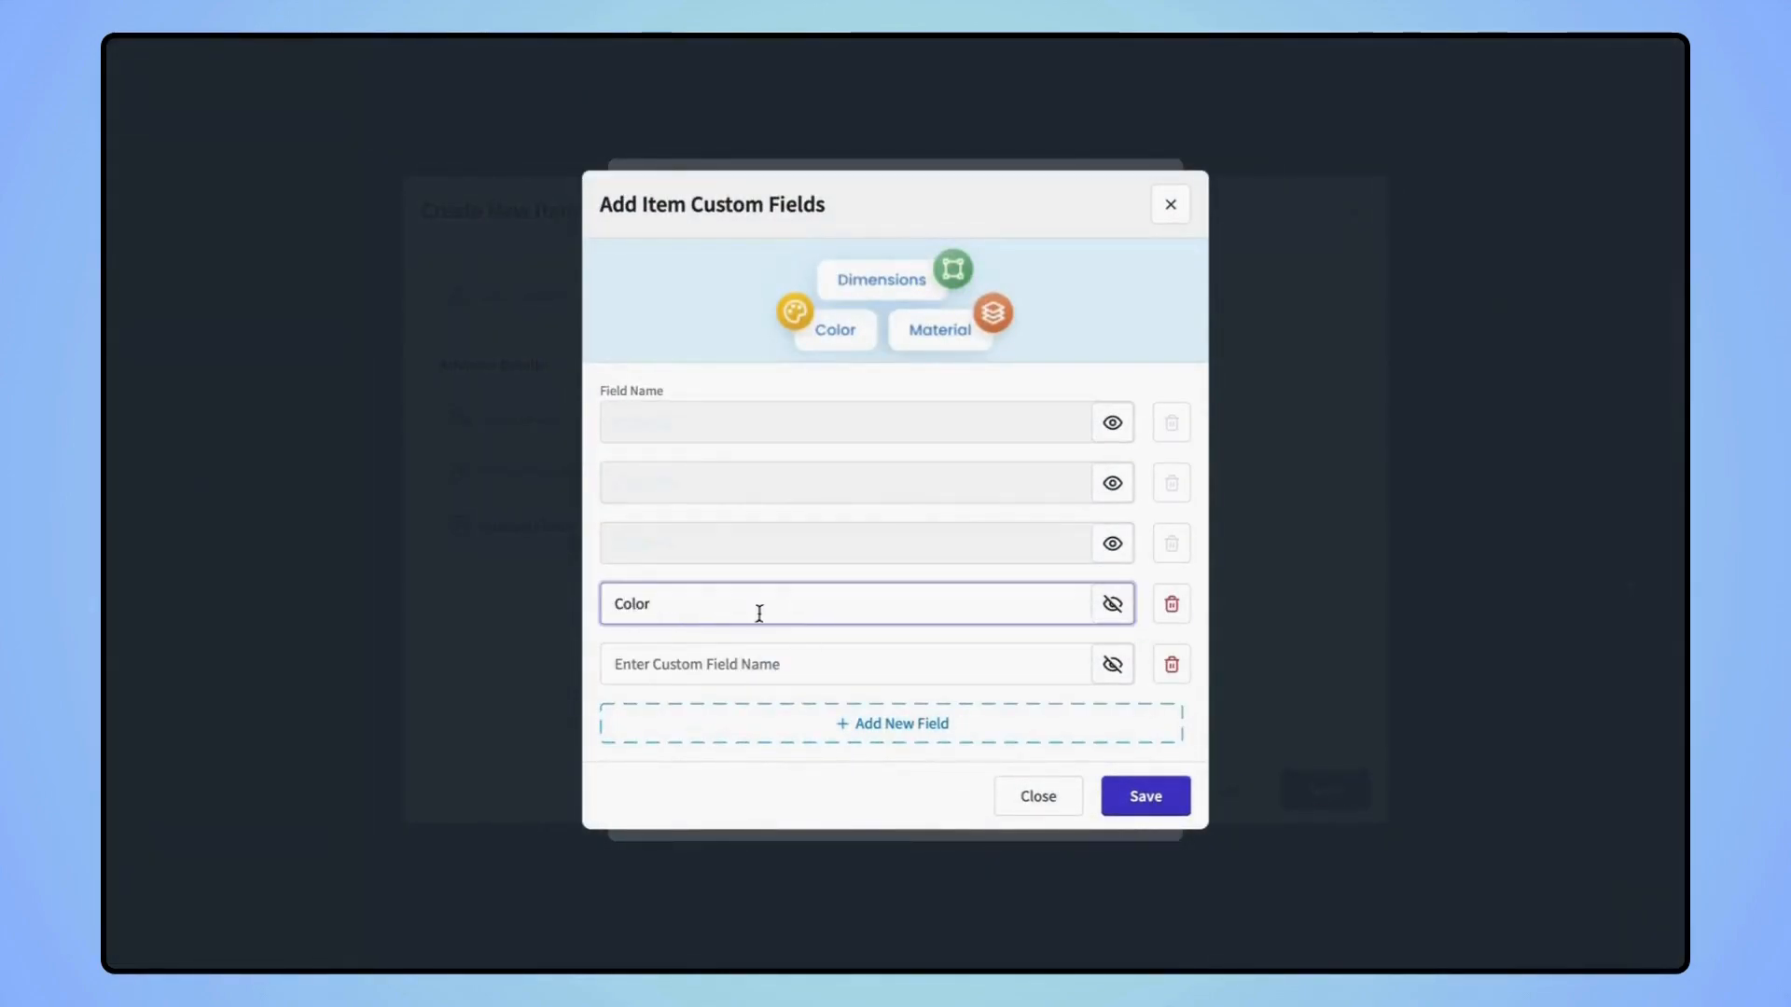
left_click(714, 661)
type("Size")
left_click(1145, 796)
left_click(1079, 857)
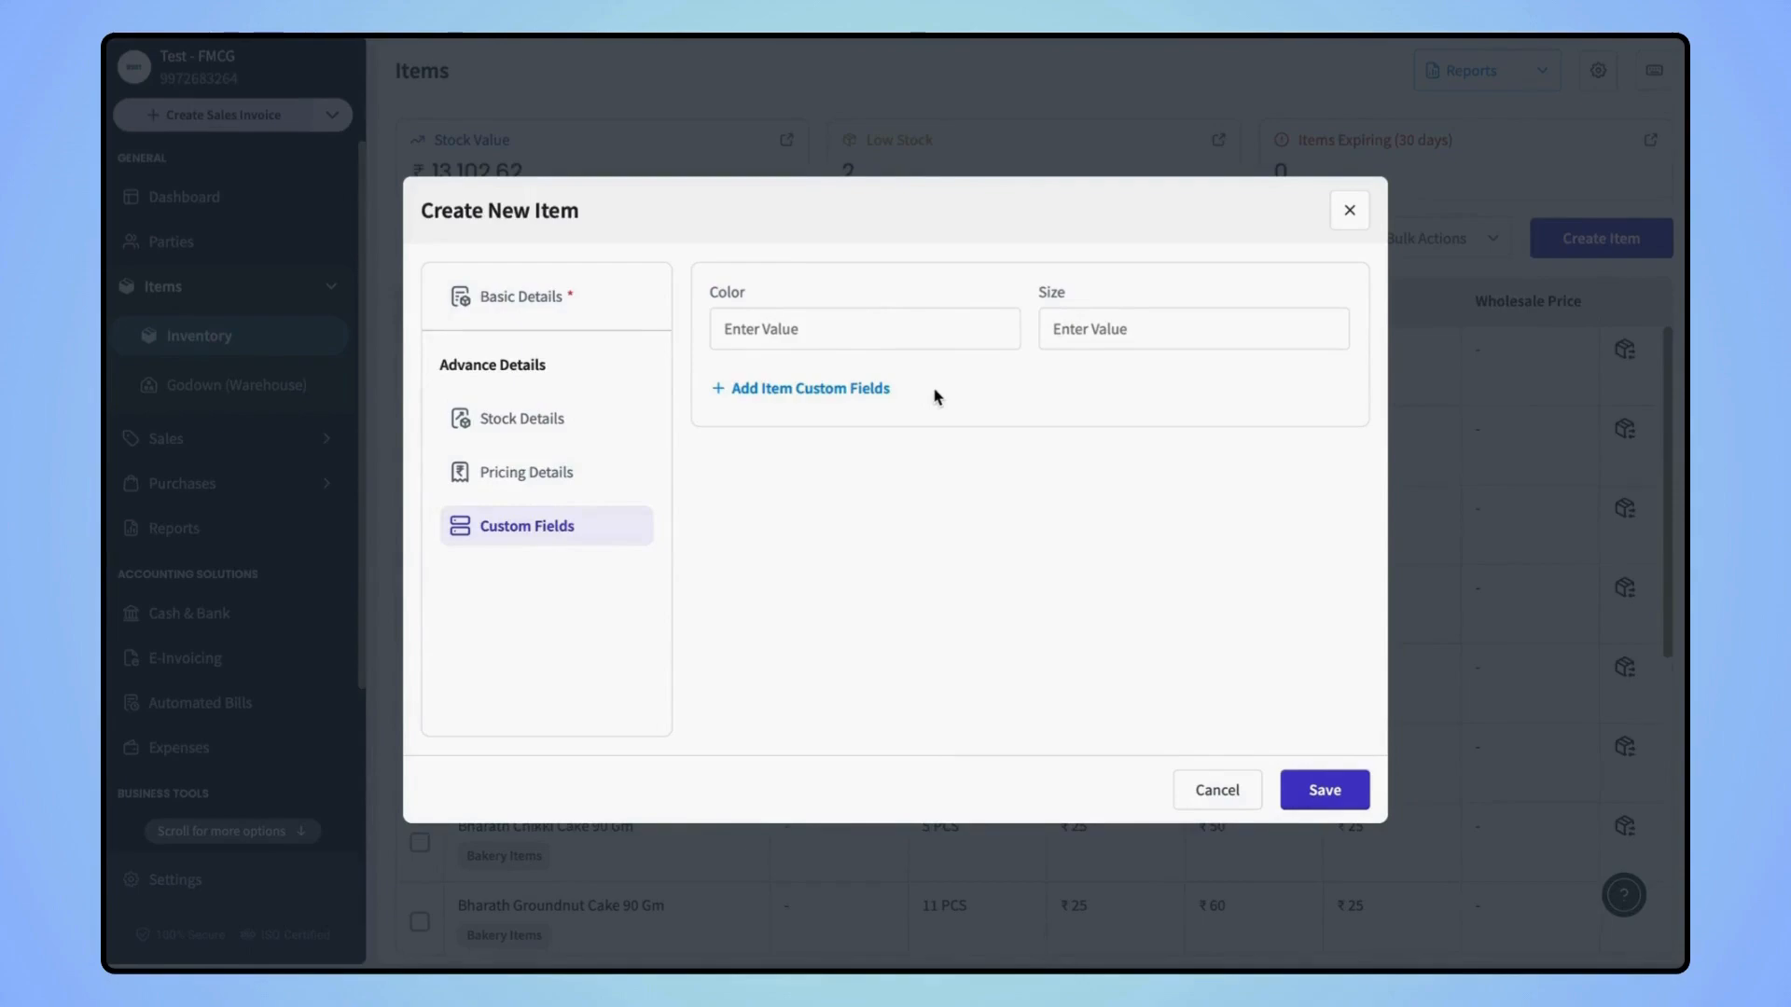
left_click(541, 297)
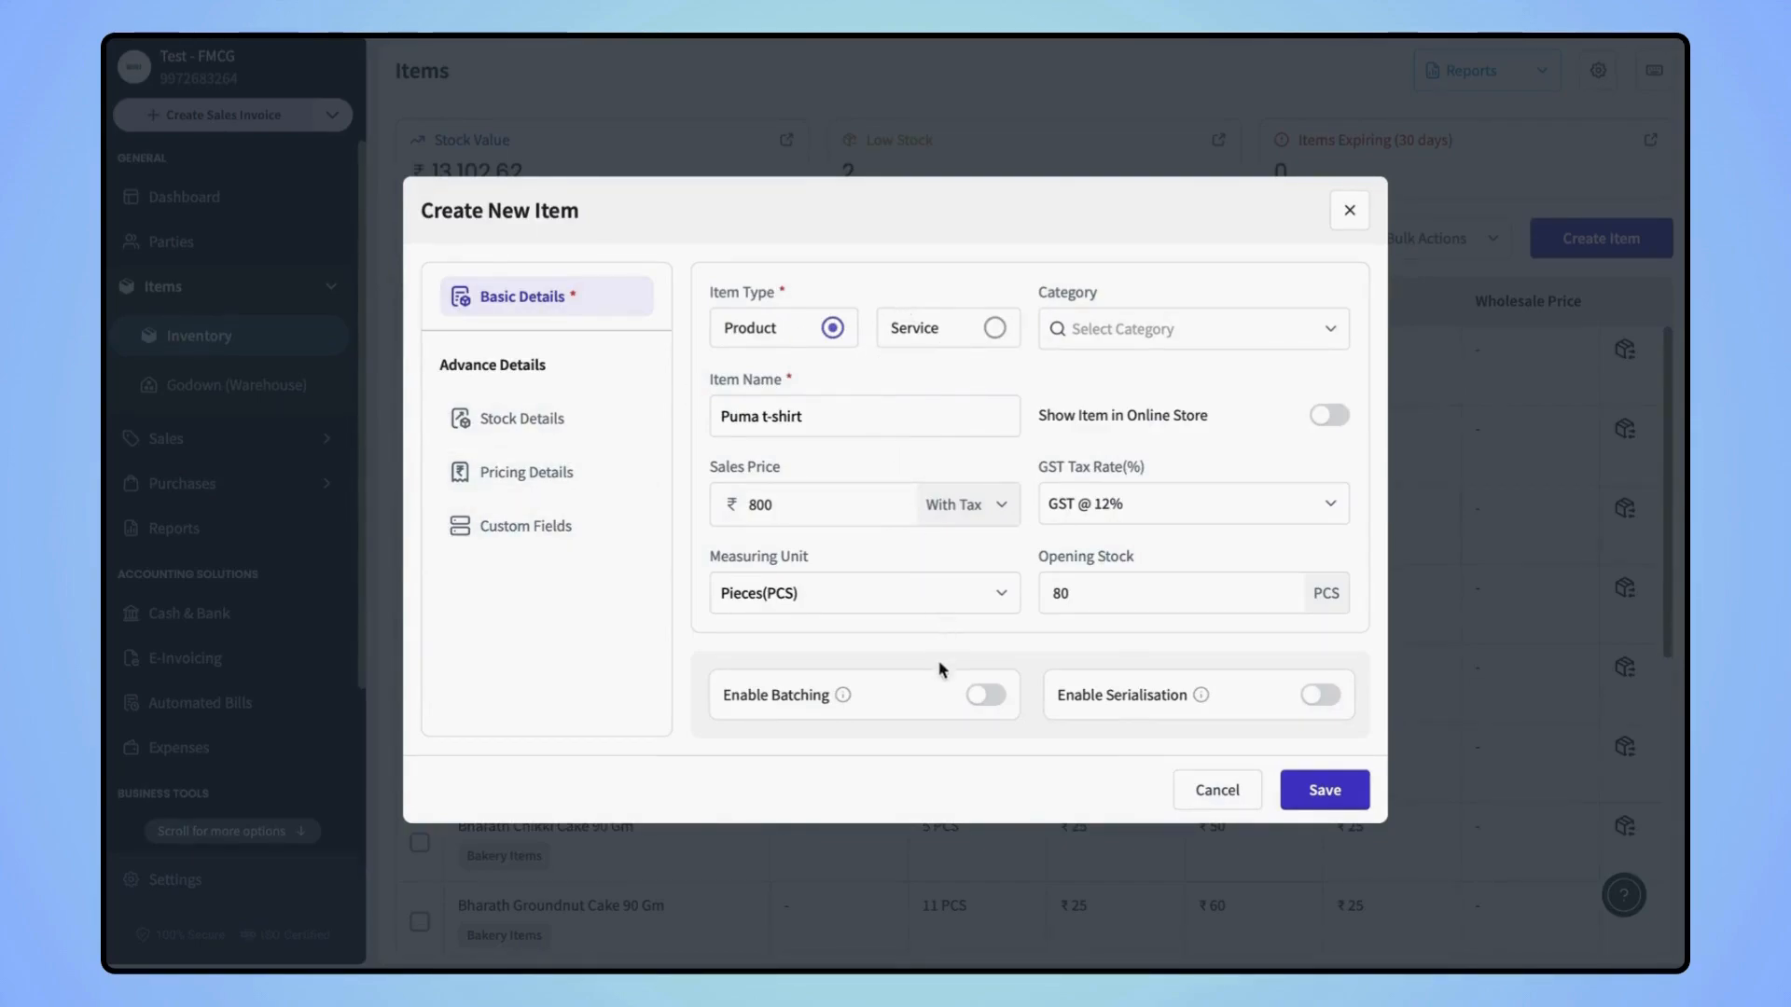
Leave batching and serial number tracking off, then save the Puma t-shirt item
left_click(985, 699)
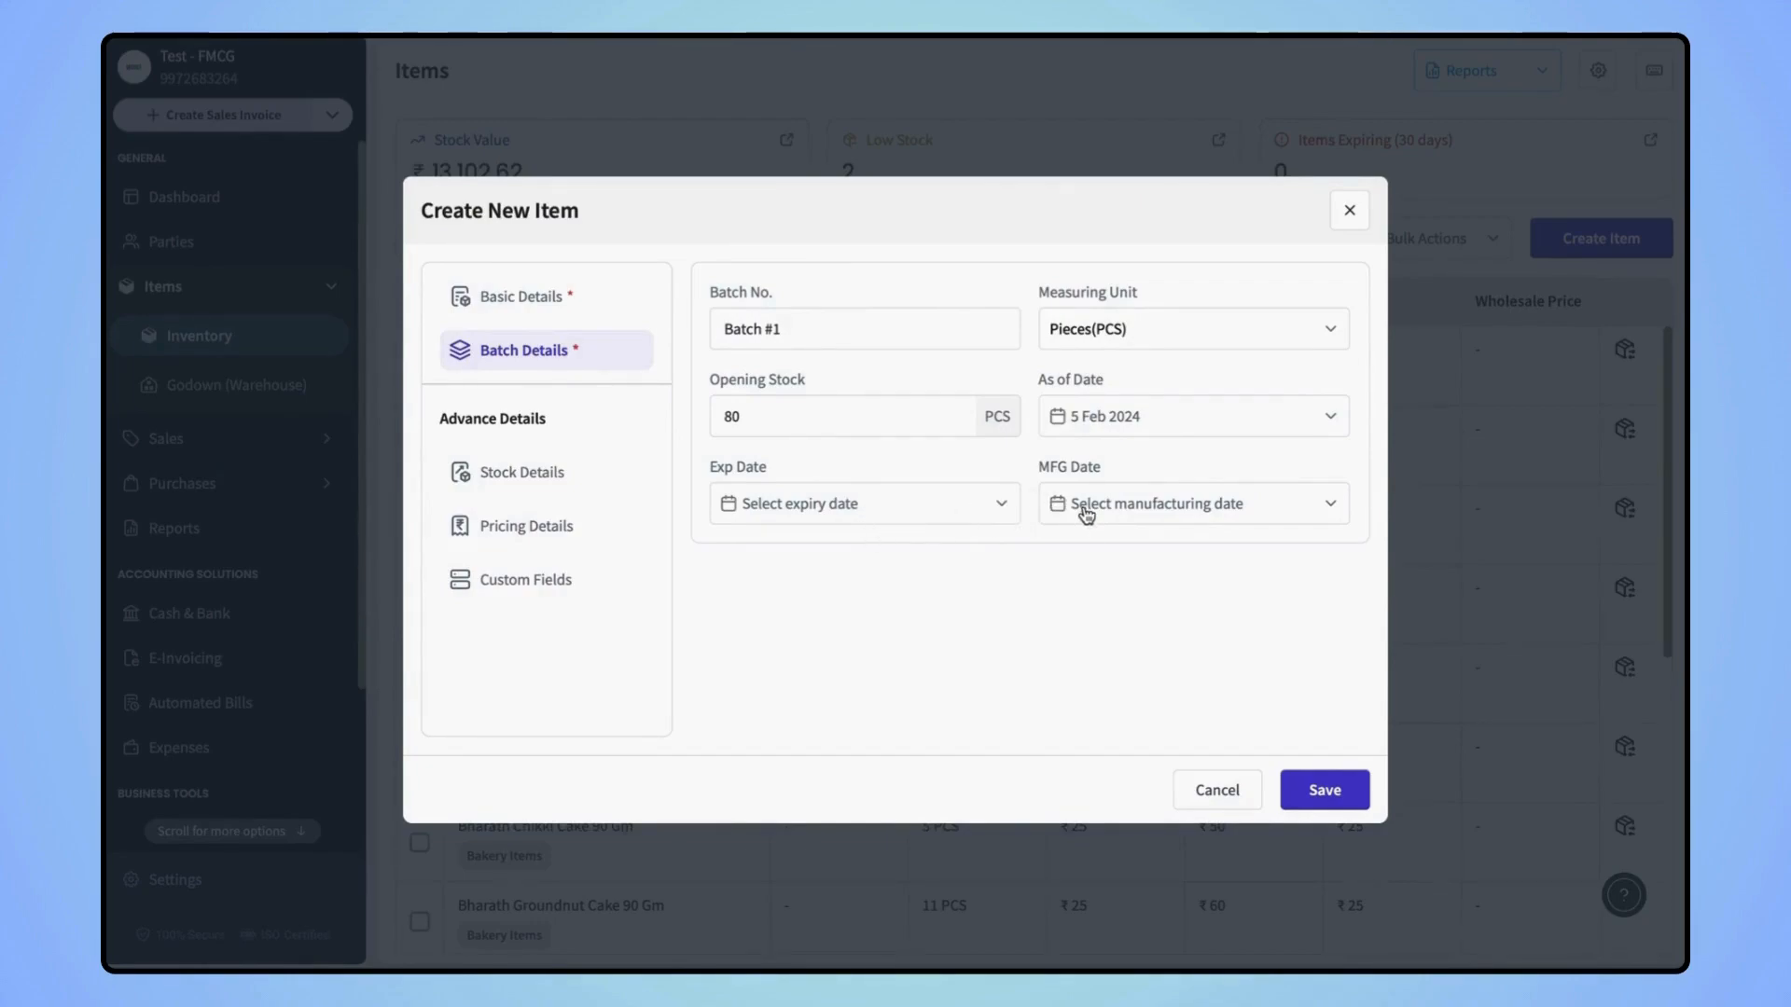
left_click(586, 318)
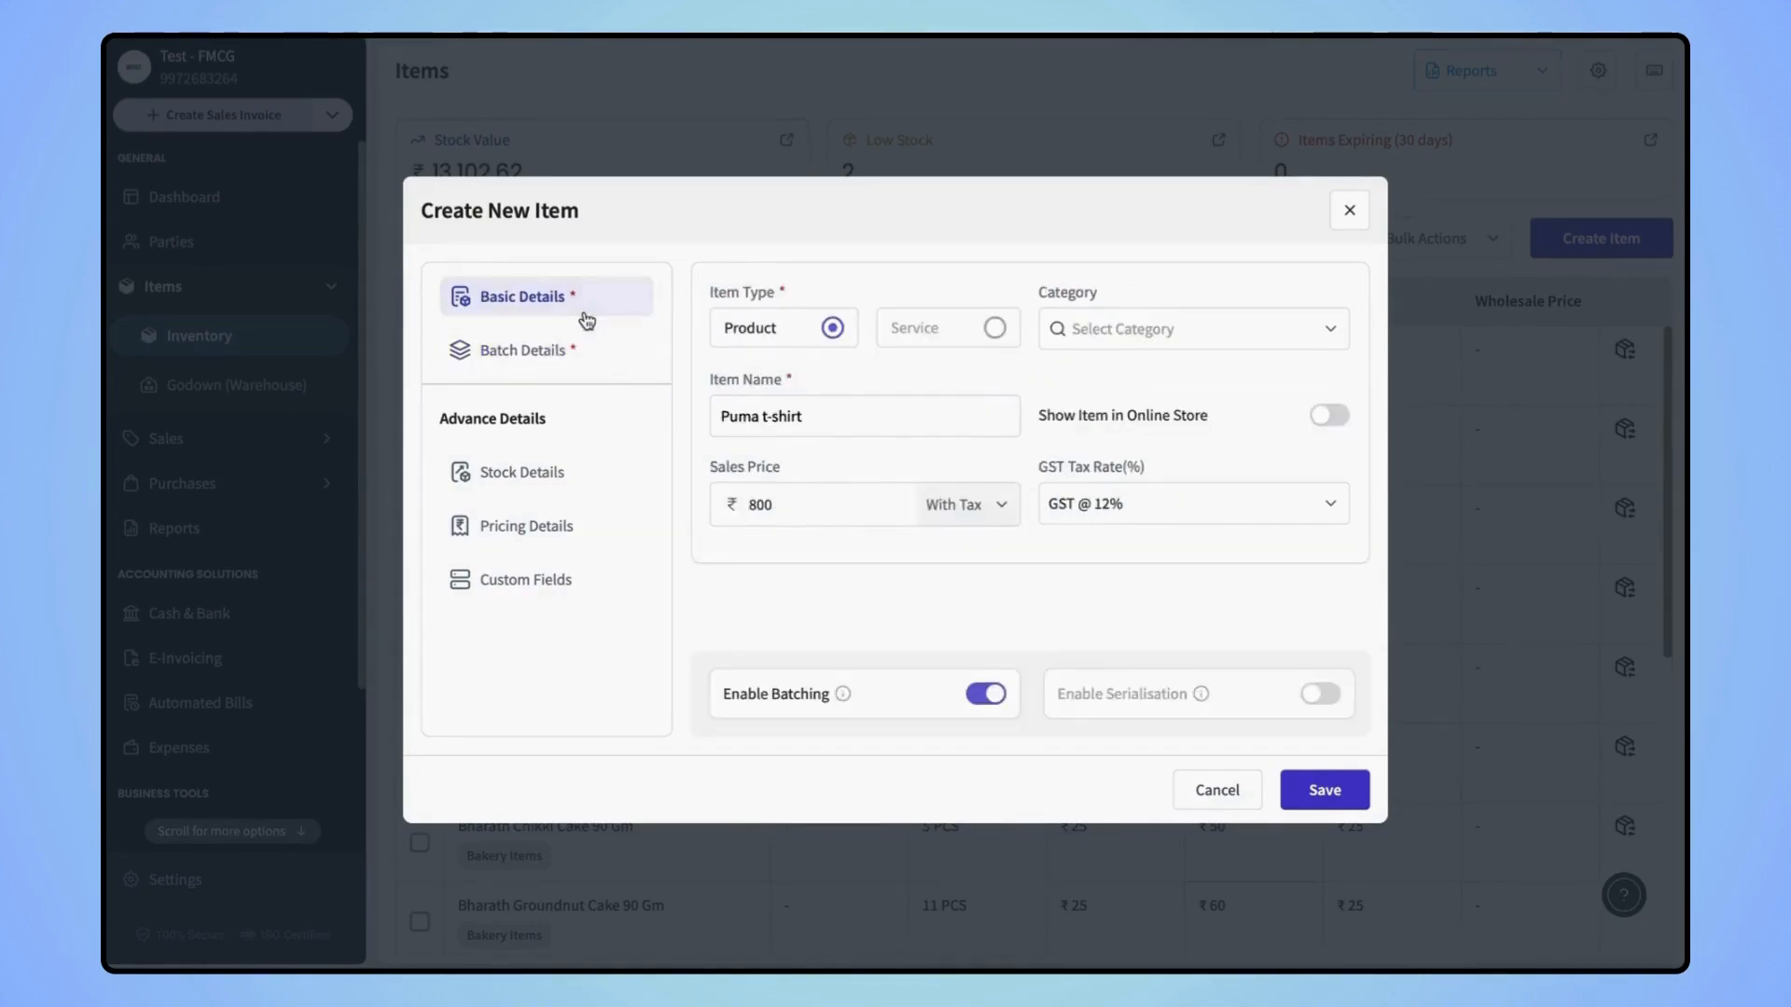
left_click(986, 693)
mouse_move(1186, 702)
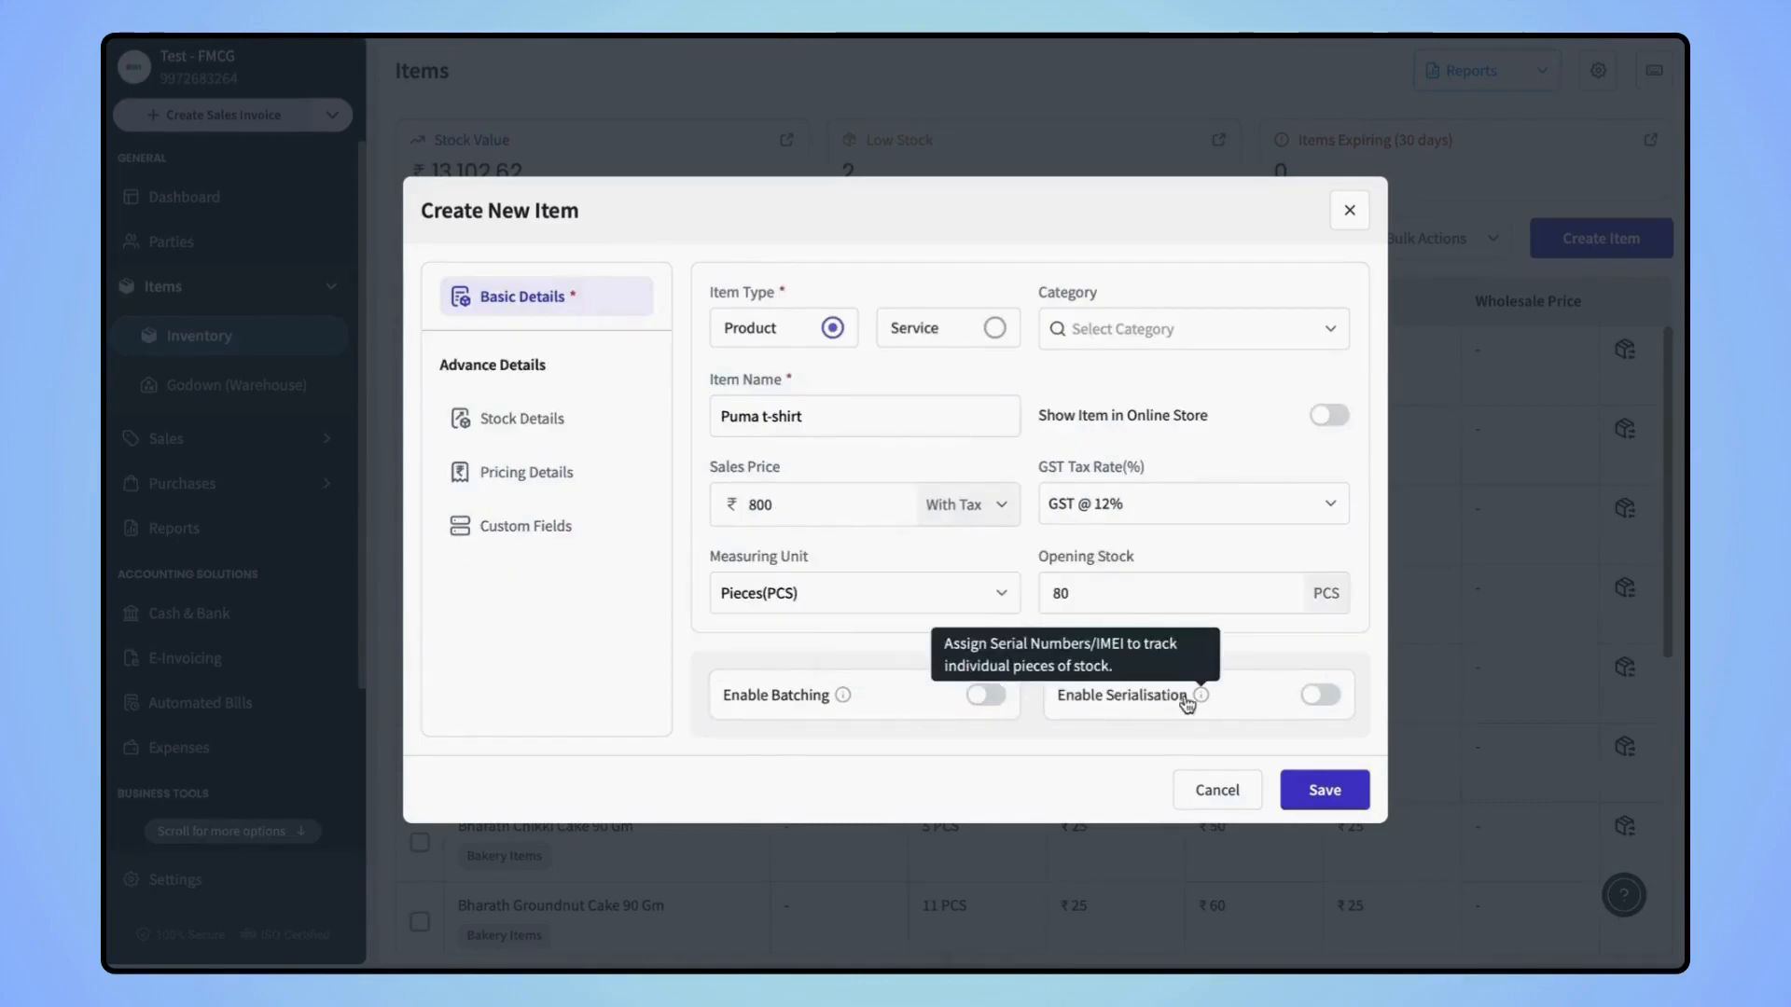
left_click(1311, 704)
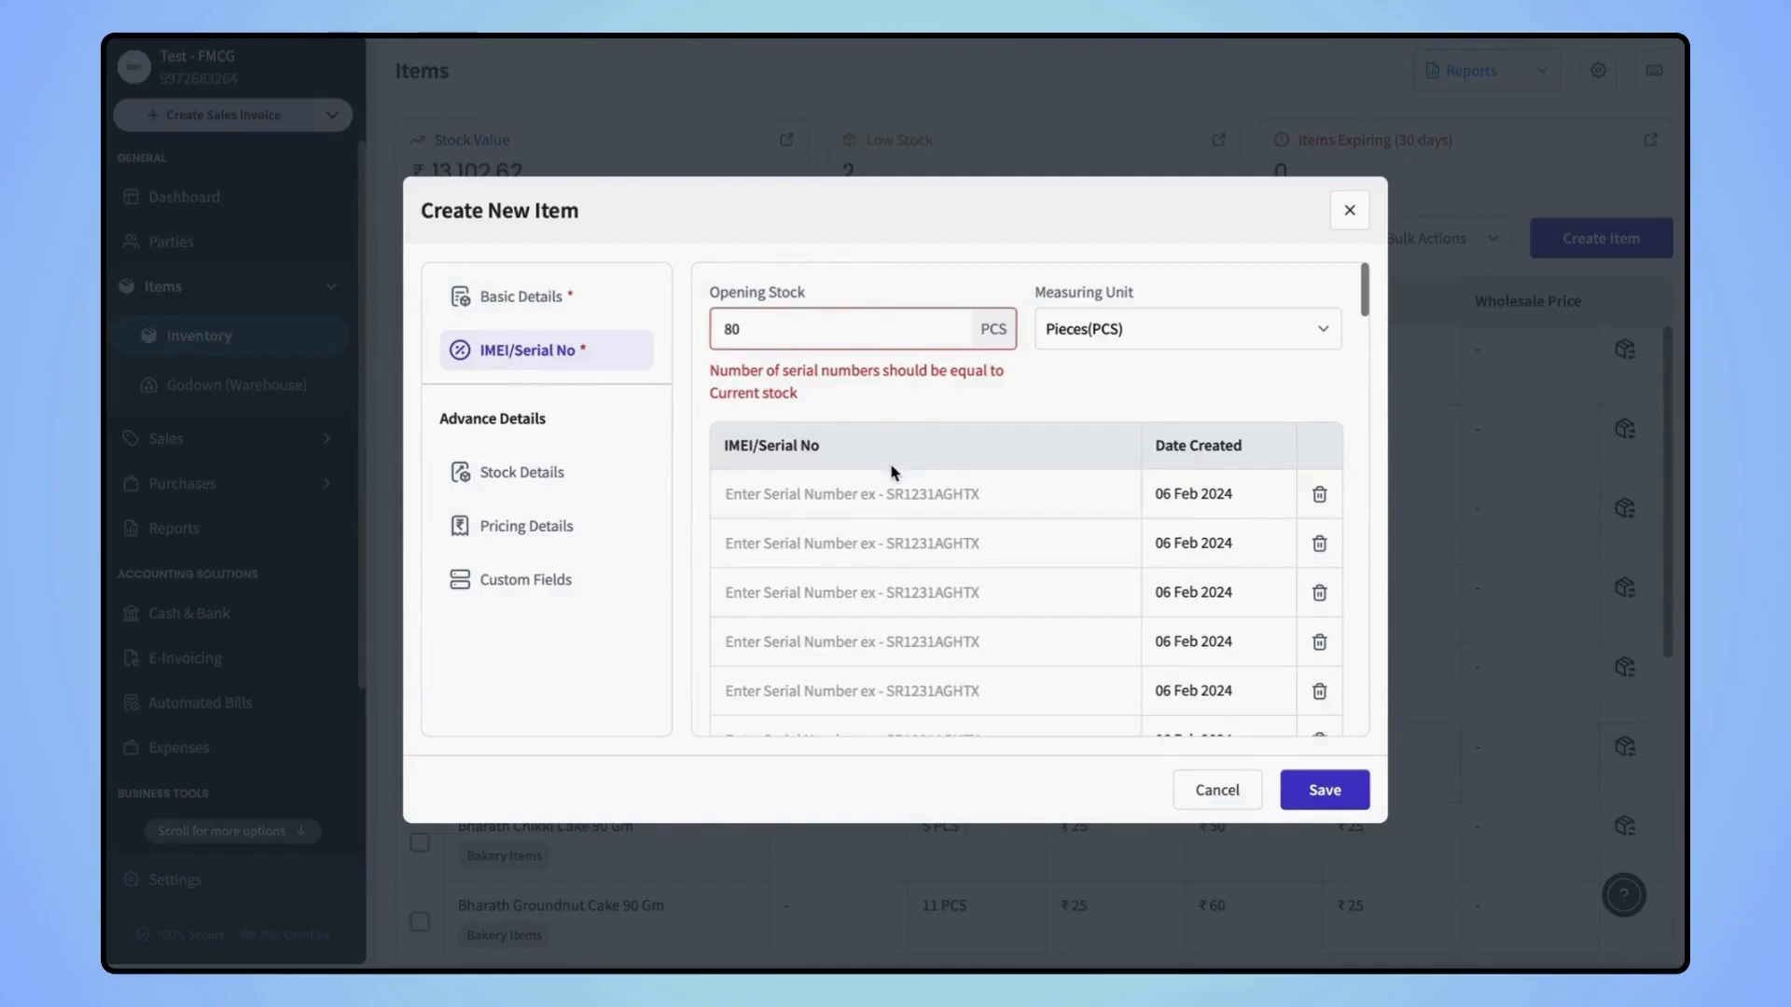
scroll(896, 578, "down", 1)
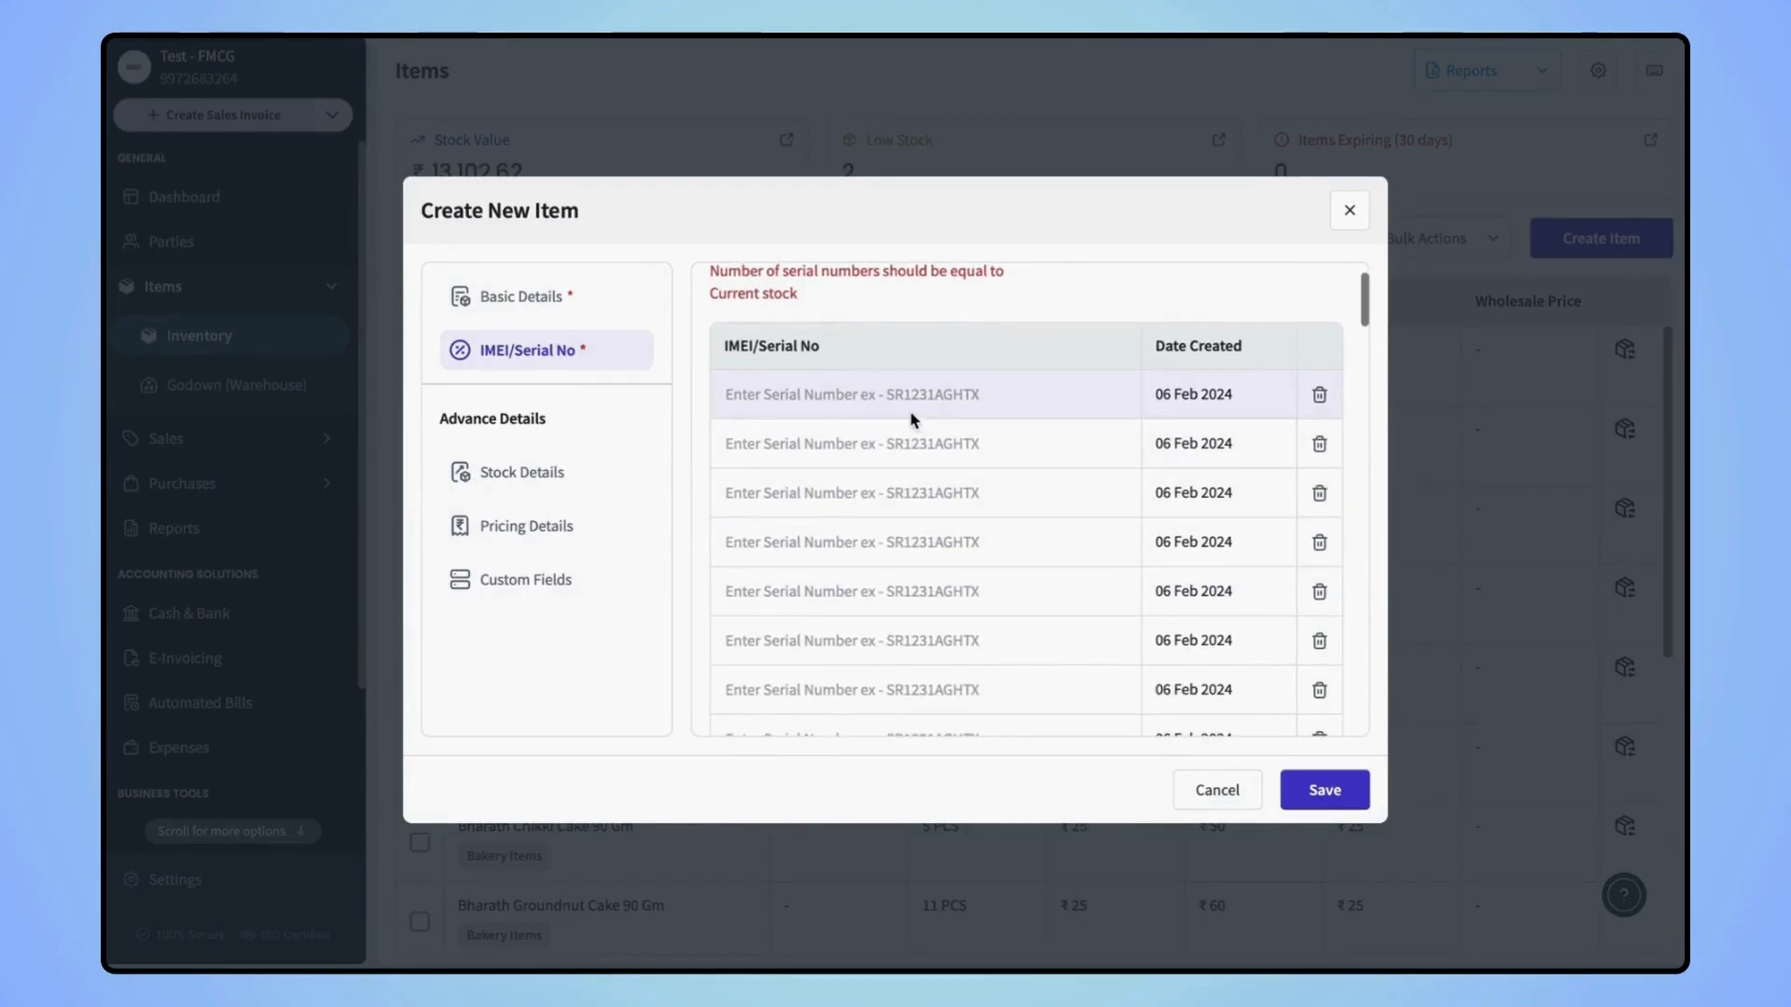
scroll(896, 545, "down", 1)
scroll(923, 536, "up", 2)
left_click(566, 308)
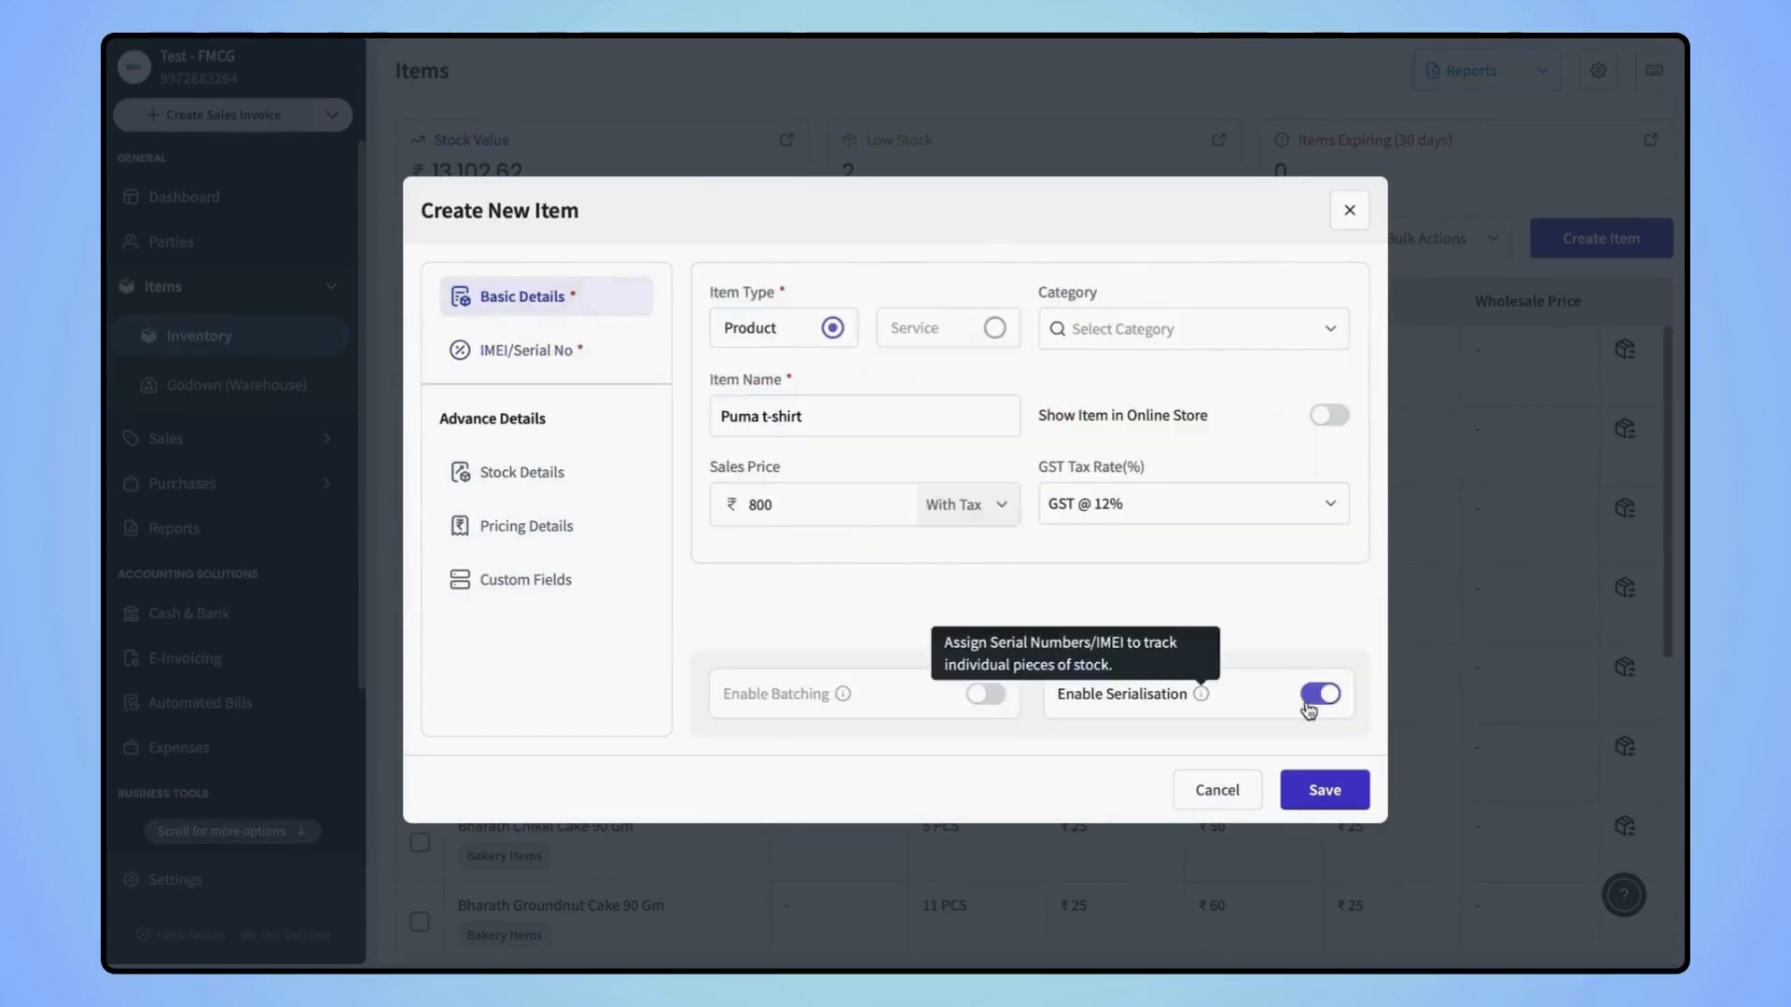
left_click(1321, 696)
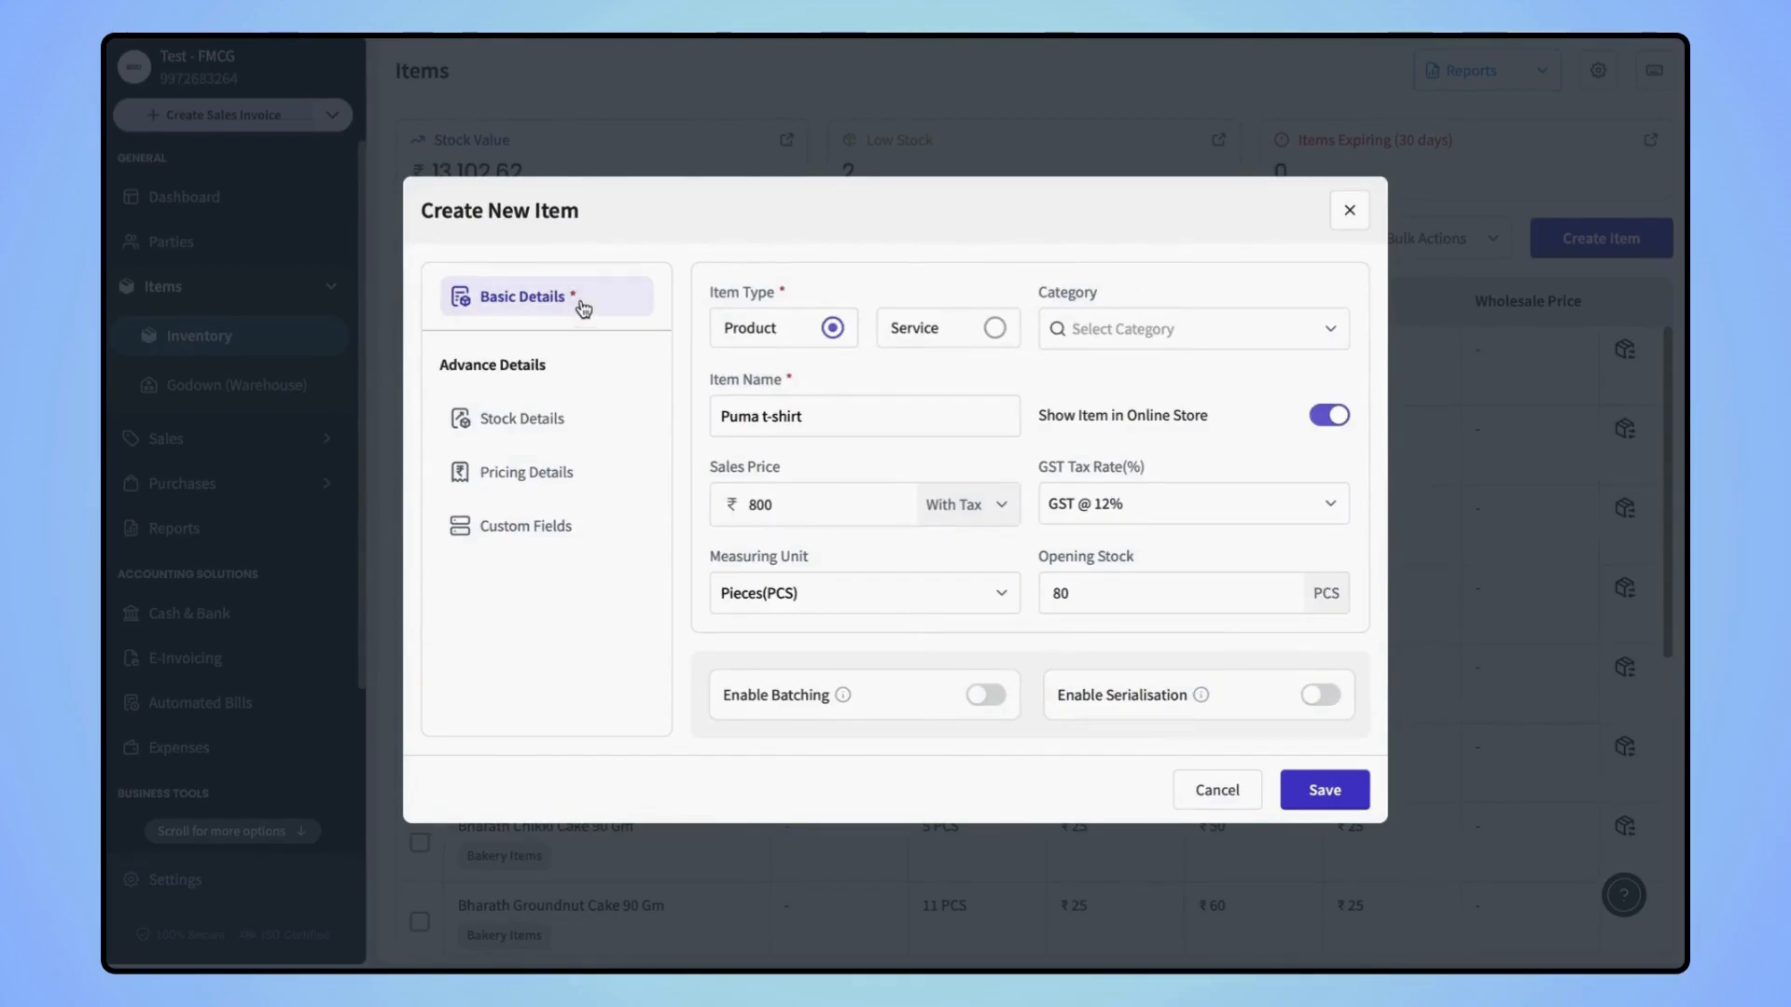
left_click(1346, 789)
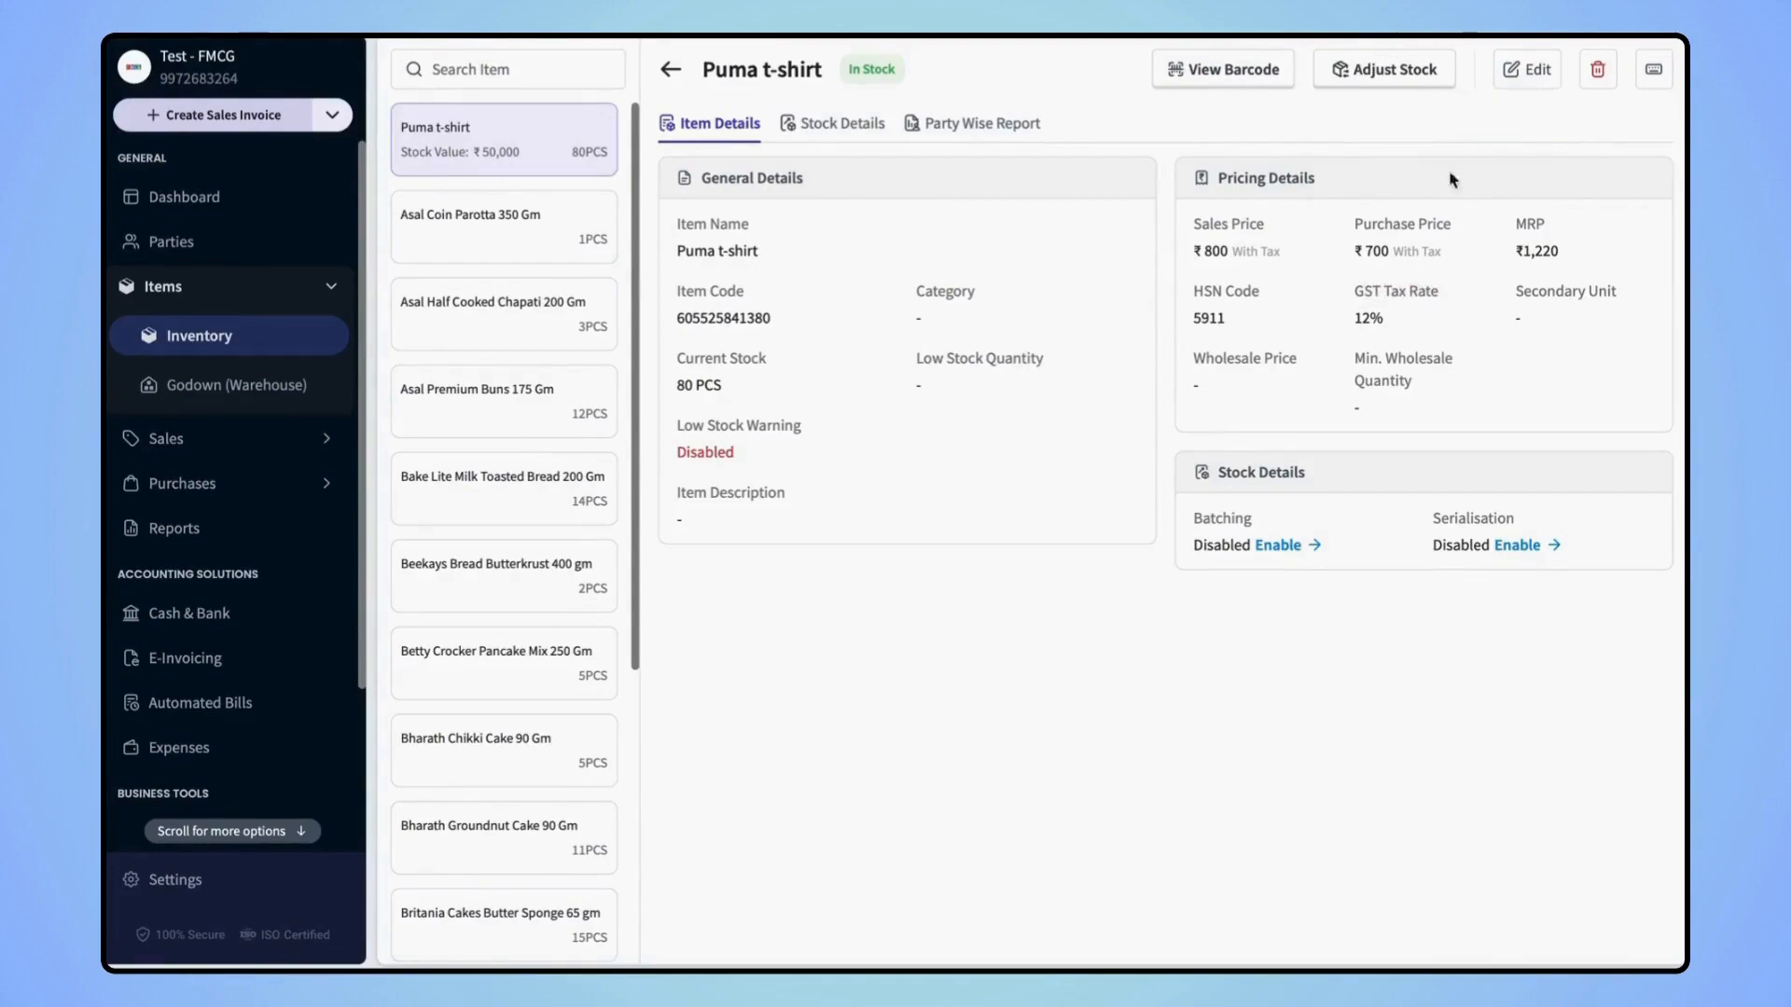
Cancel deleting the Puma t-shirt item and view its stock transaction history
left_click(1598, 85)
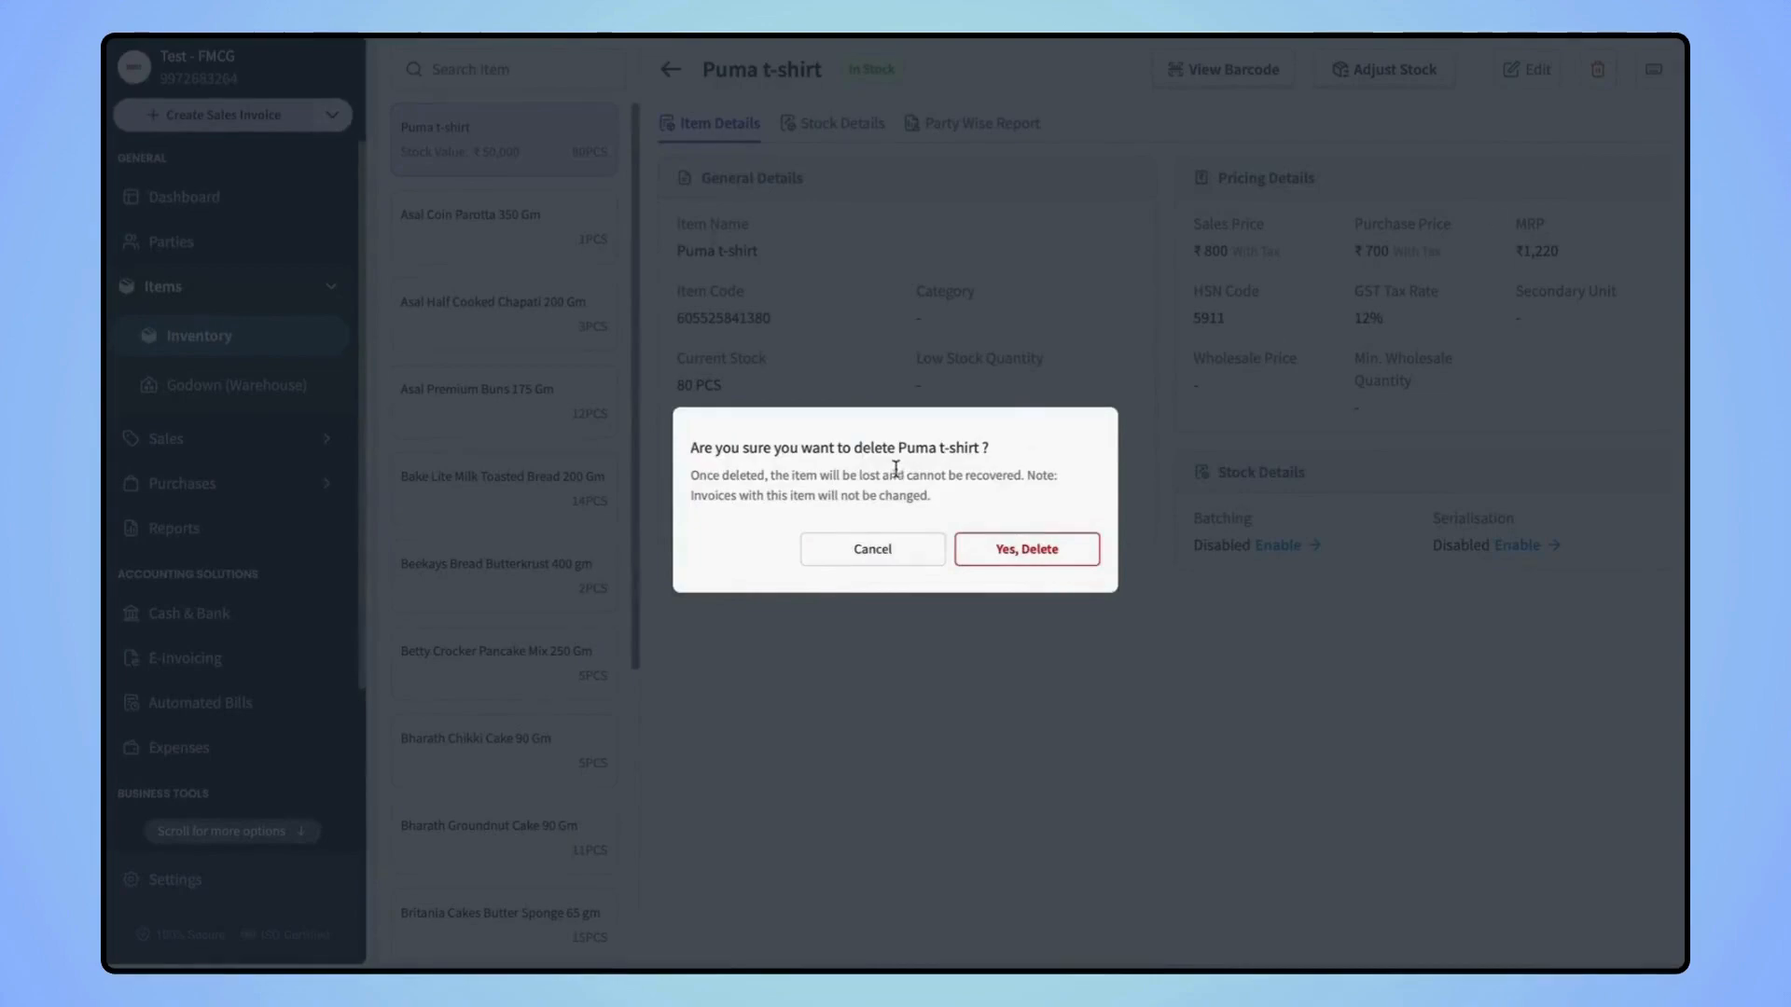
left_click(873, 548)
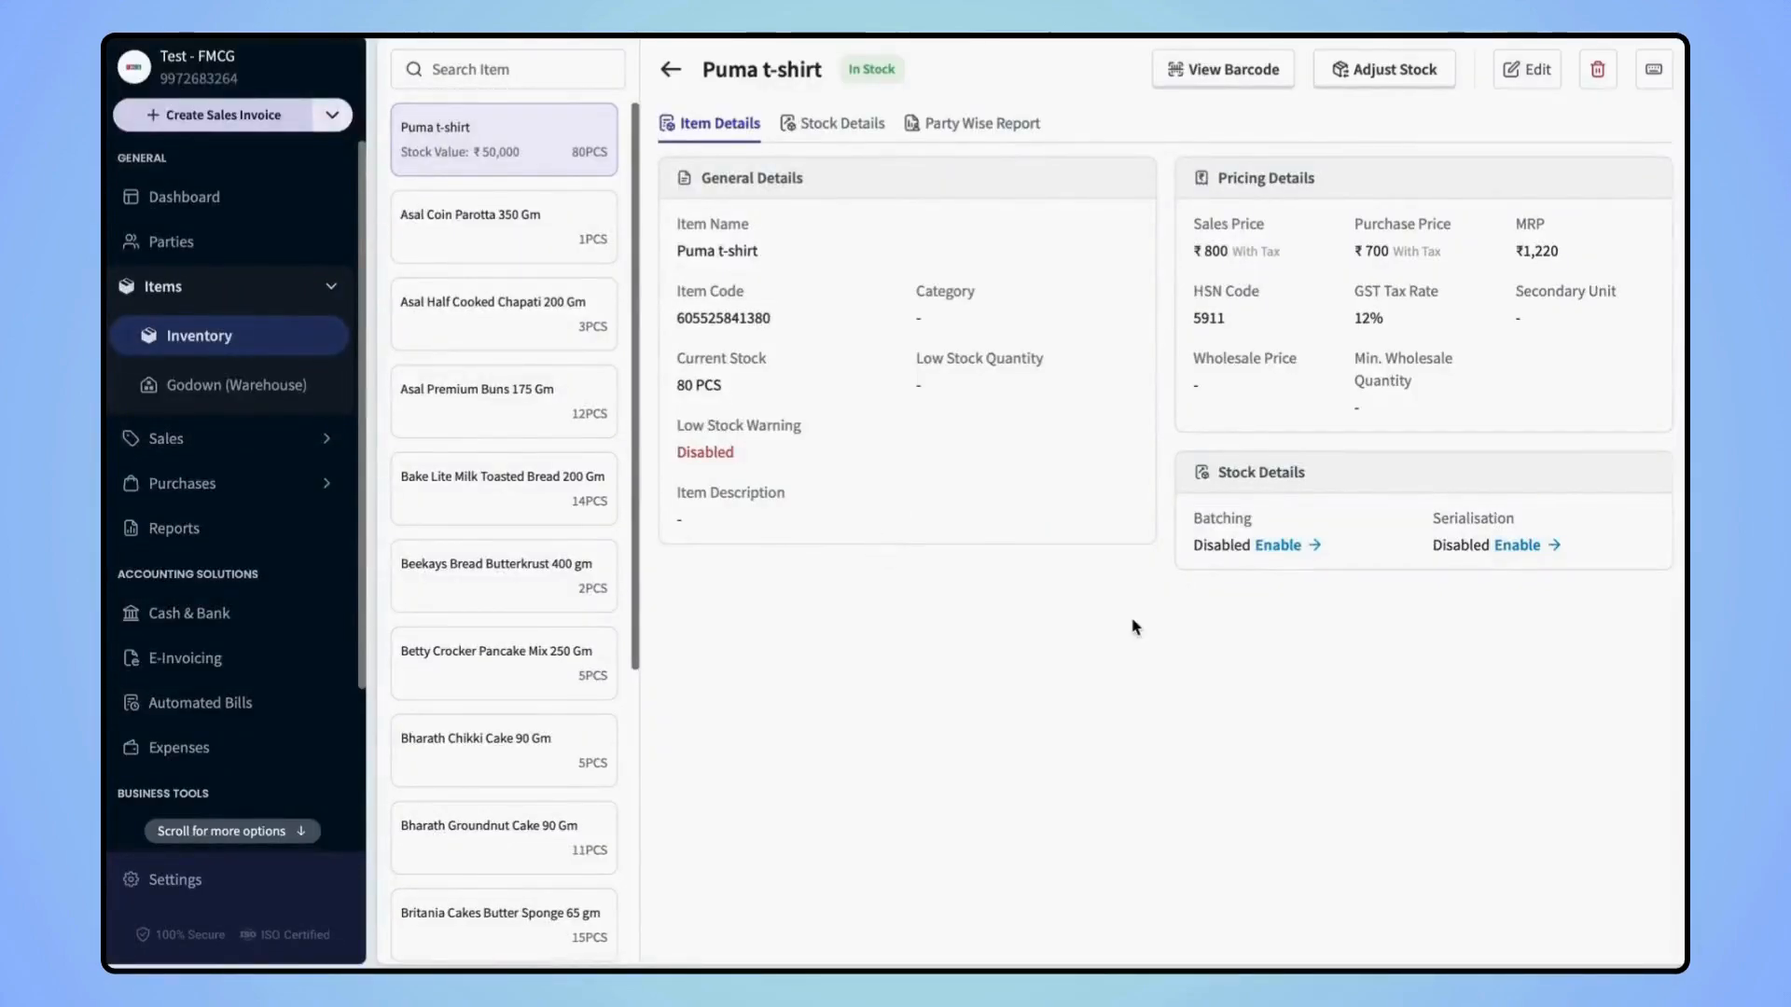
left_click(850, 125)
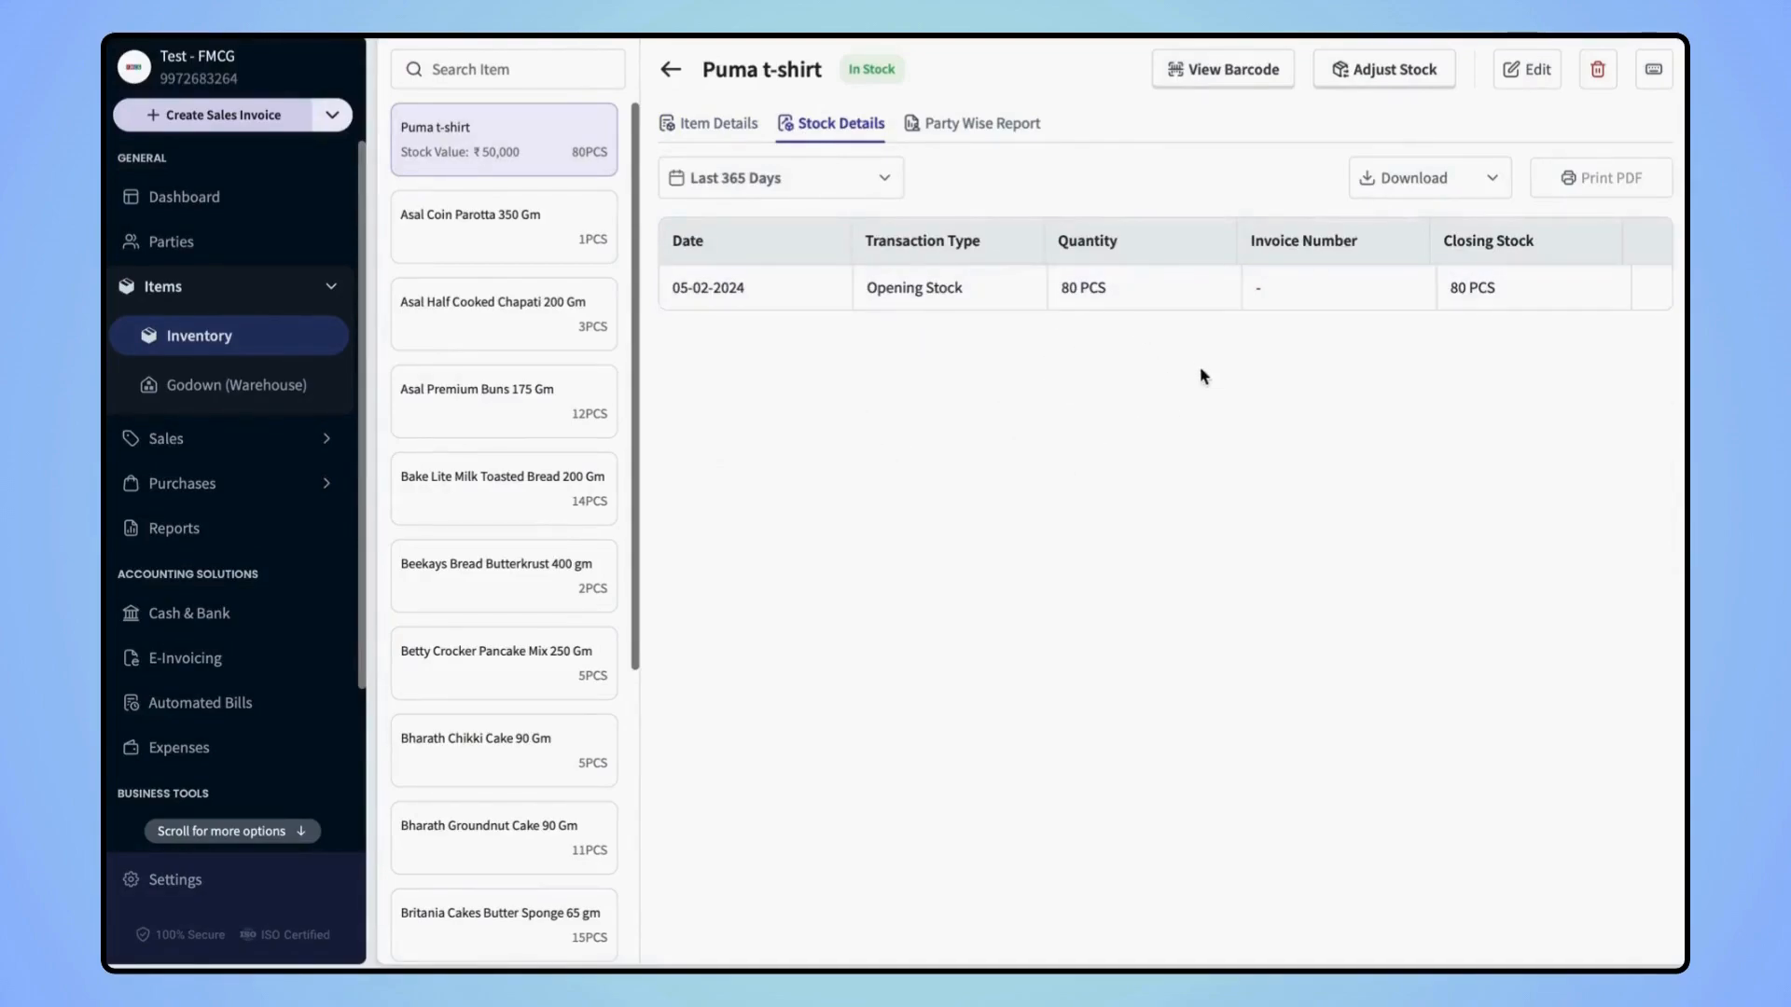
Adjust the Puma t-shirt stock by adding 50 pieces to reach 130, then return to Items
left_click(1378, 71)
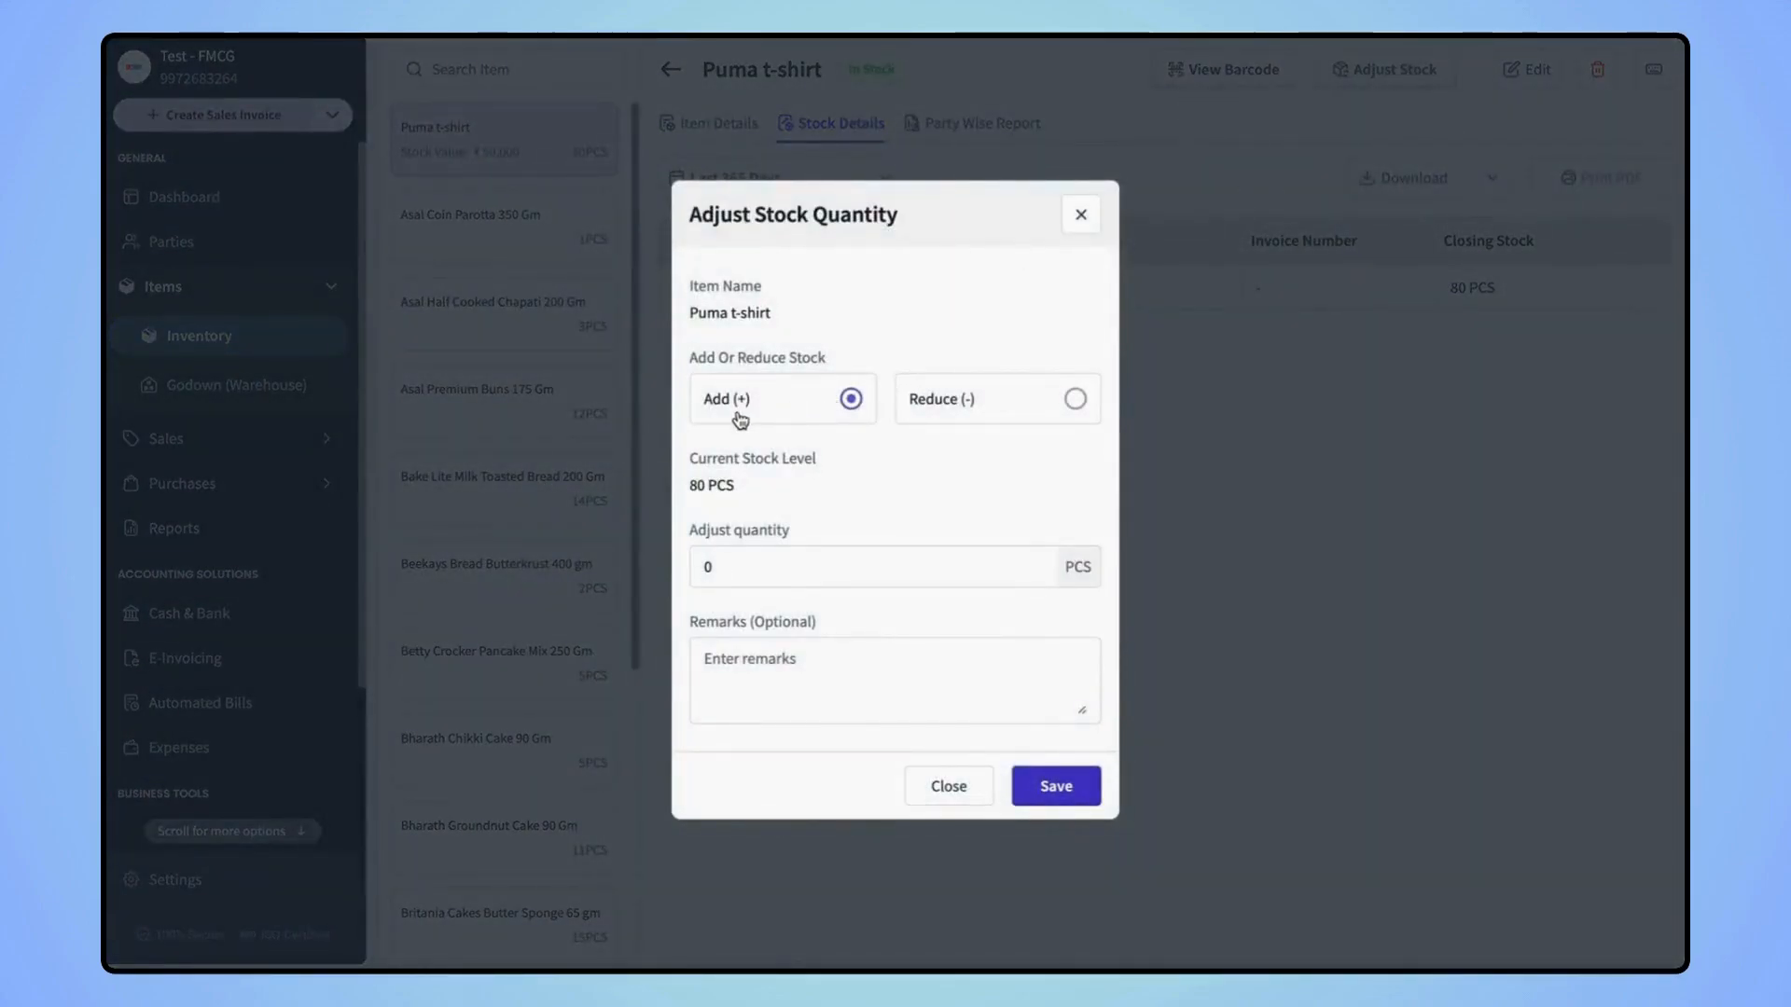
left_click(744, 570)
key("BackSpace")
type("50")
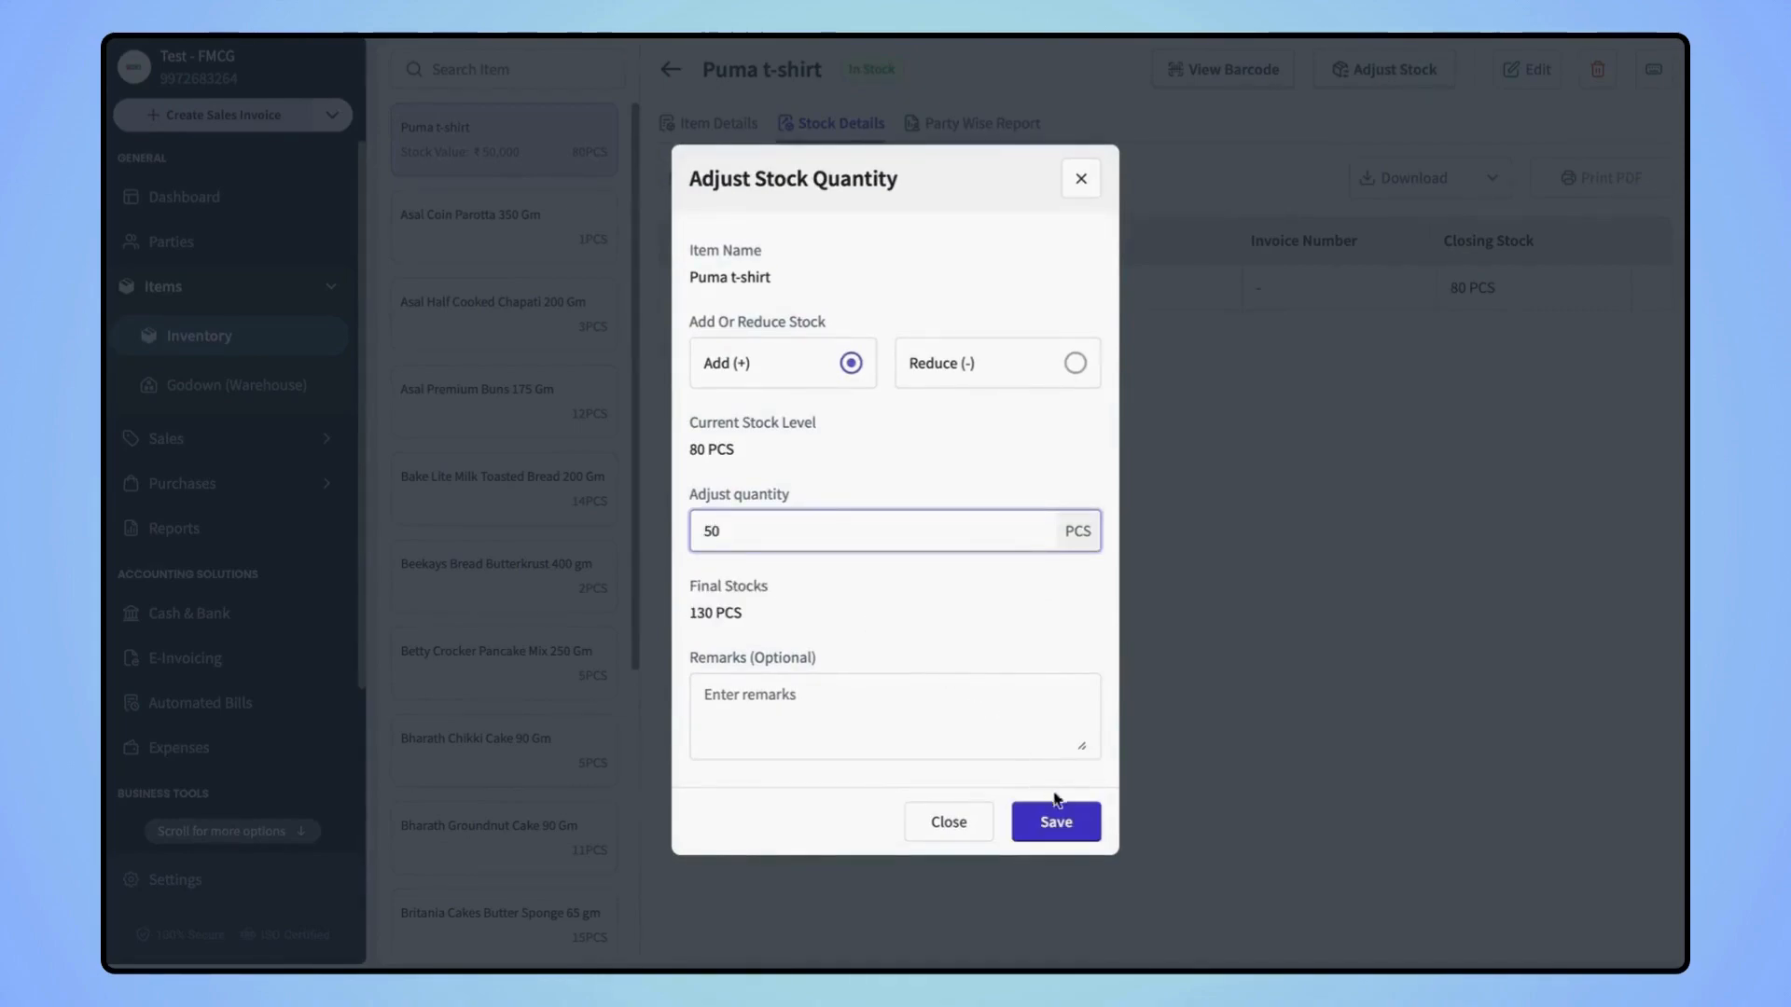
left_click(1059, 823)
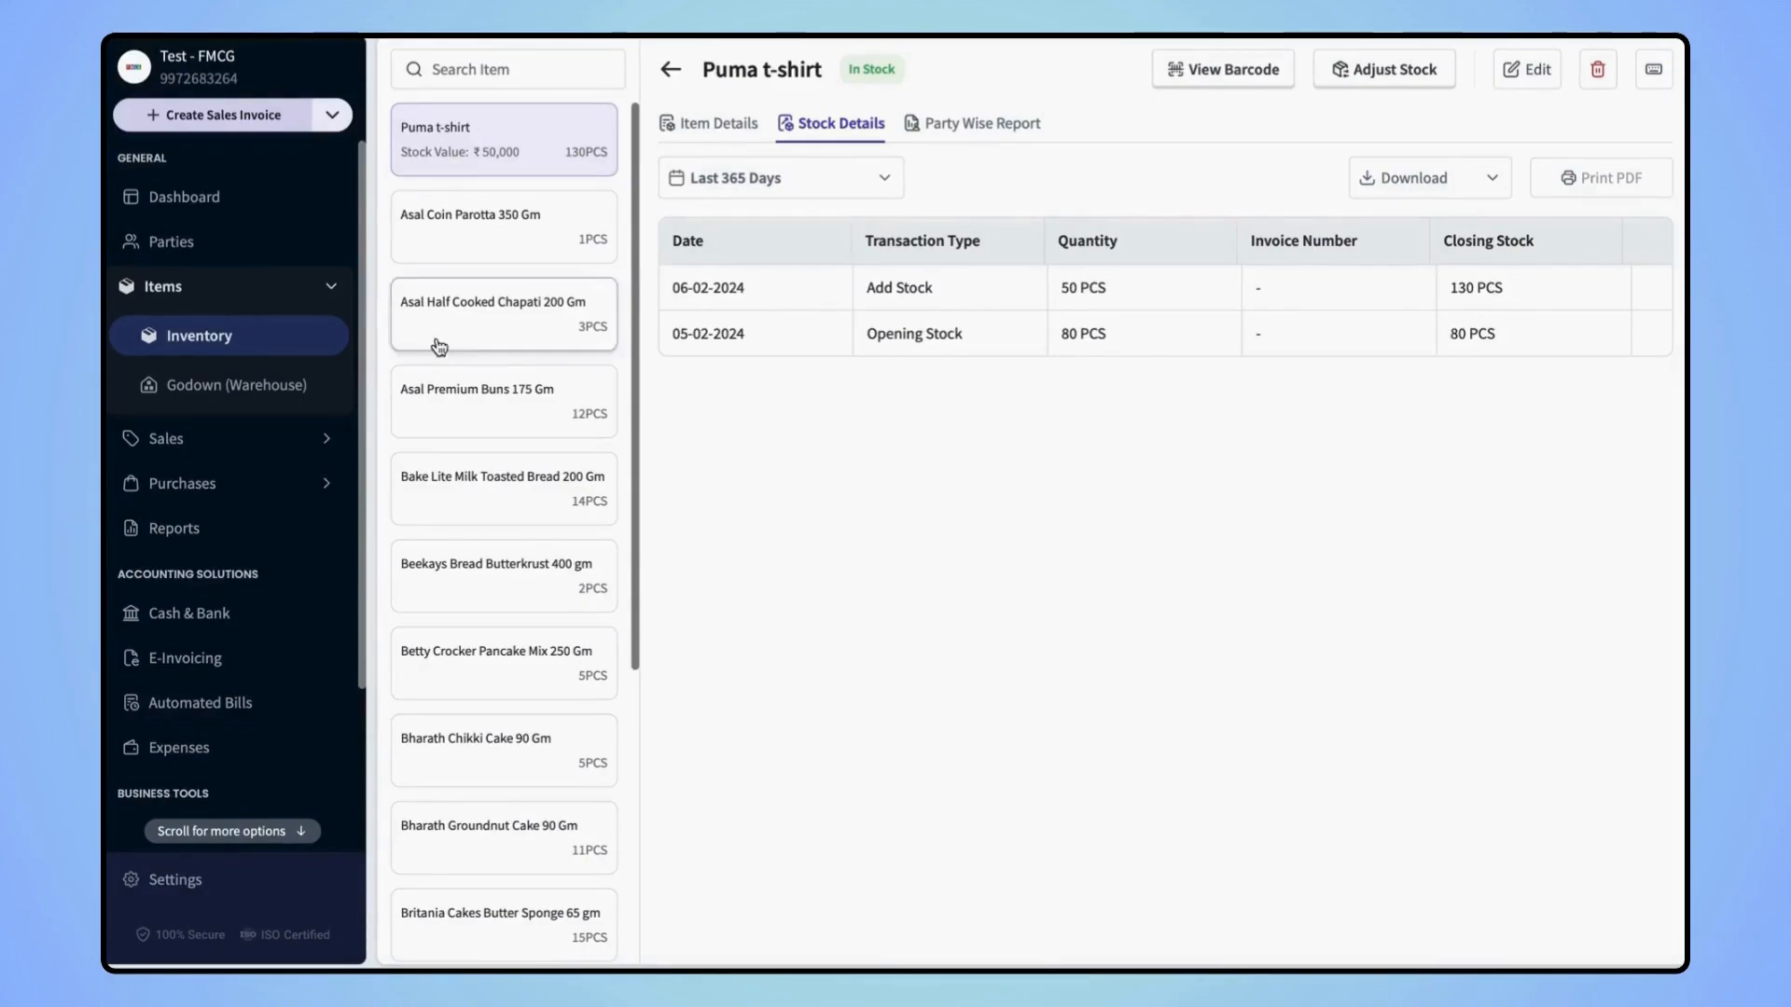
left_click(231, 303)
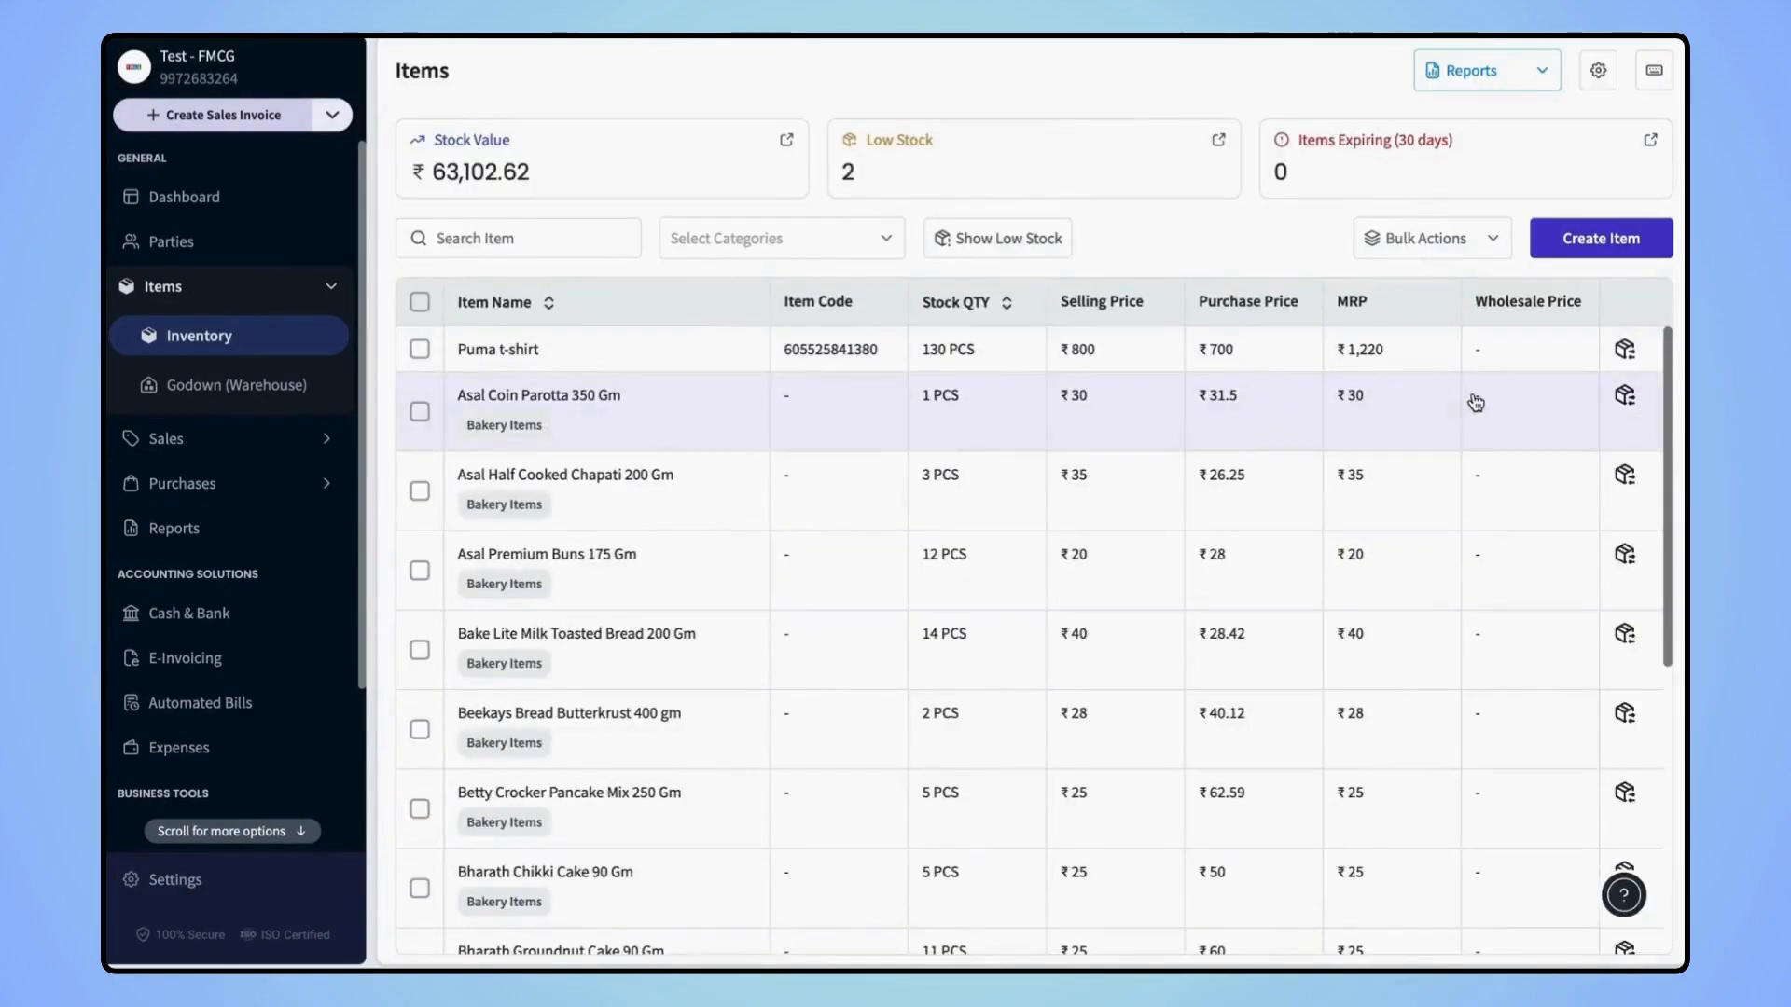
Look at Bulk Add Items from Other Softwares and close it without importing
left_click(1493, 245)
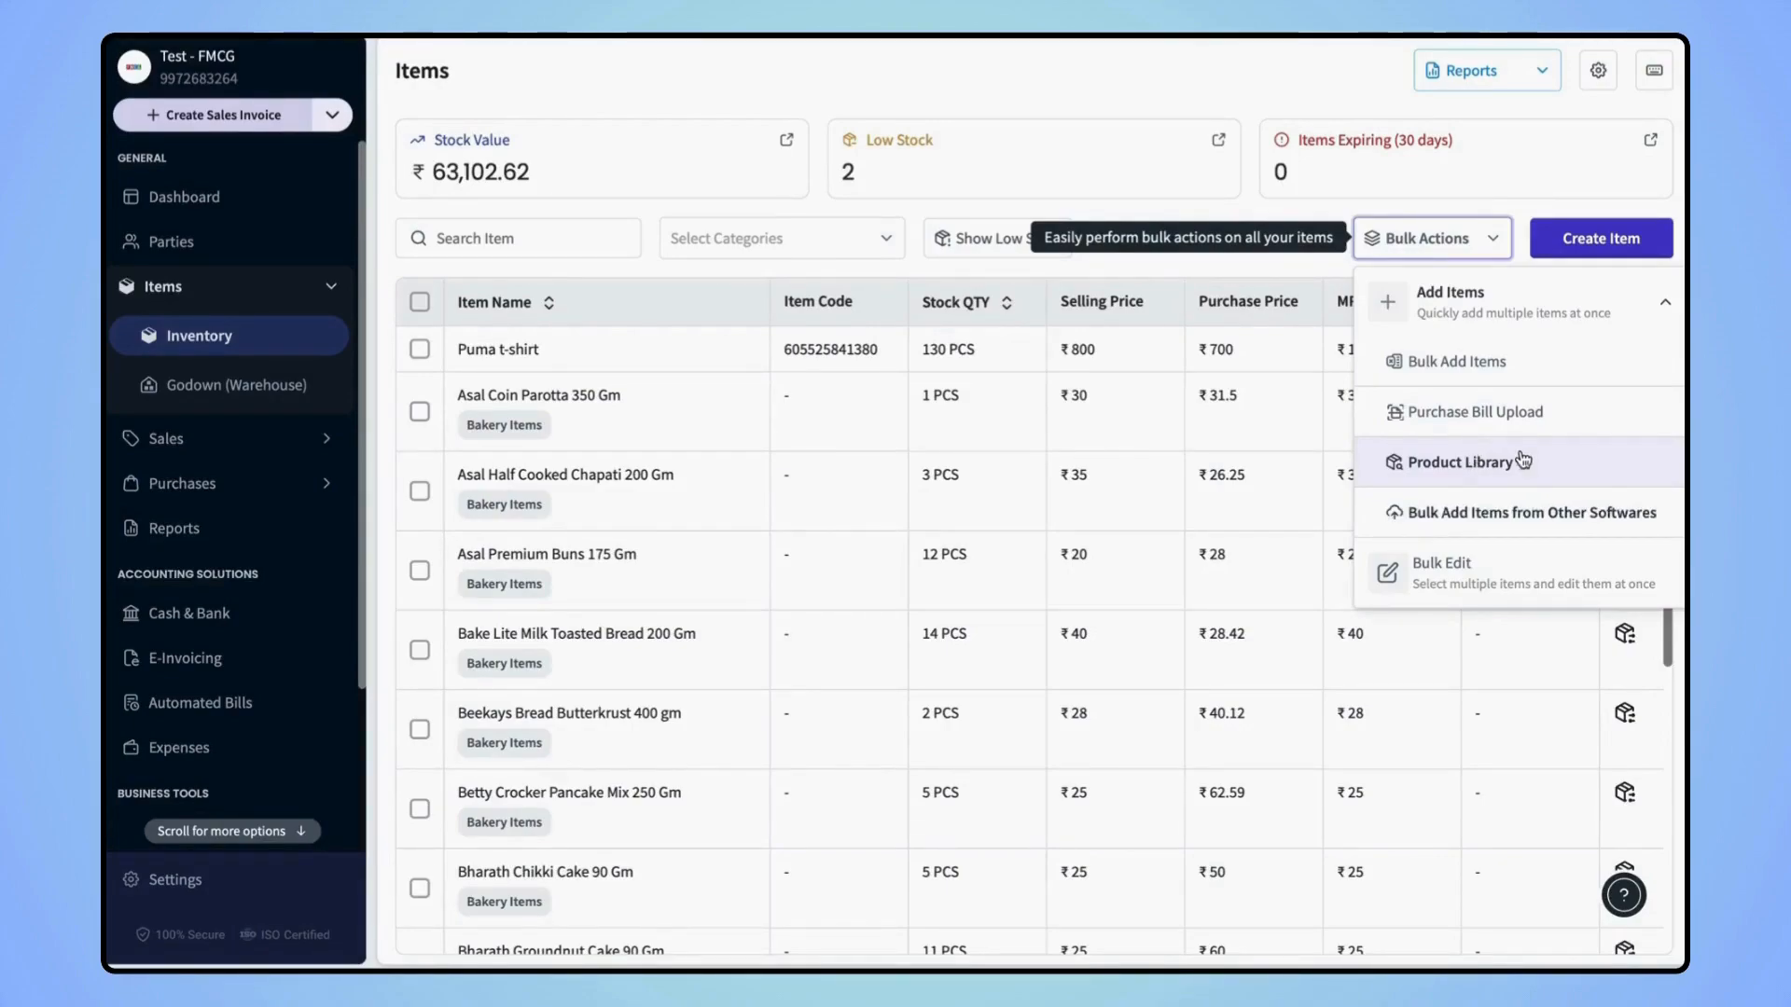
left_click(1524, 518)
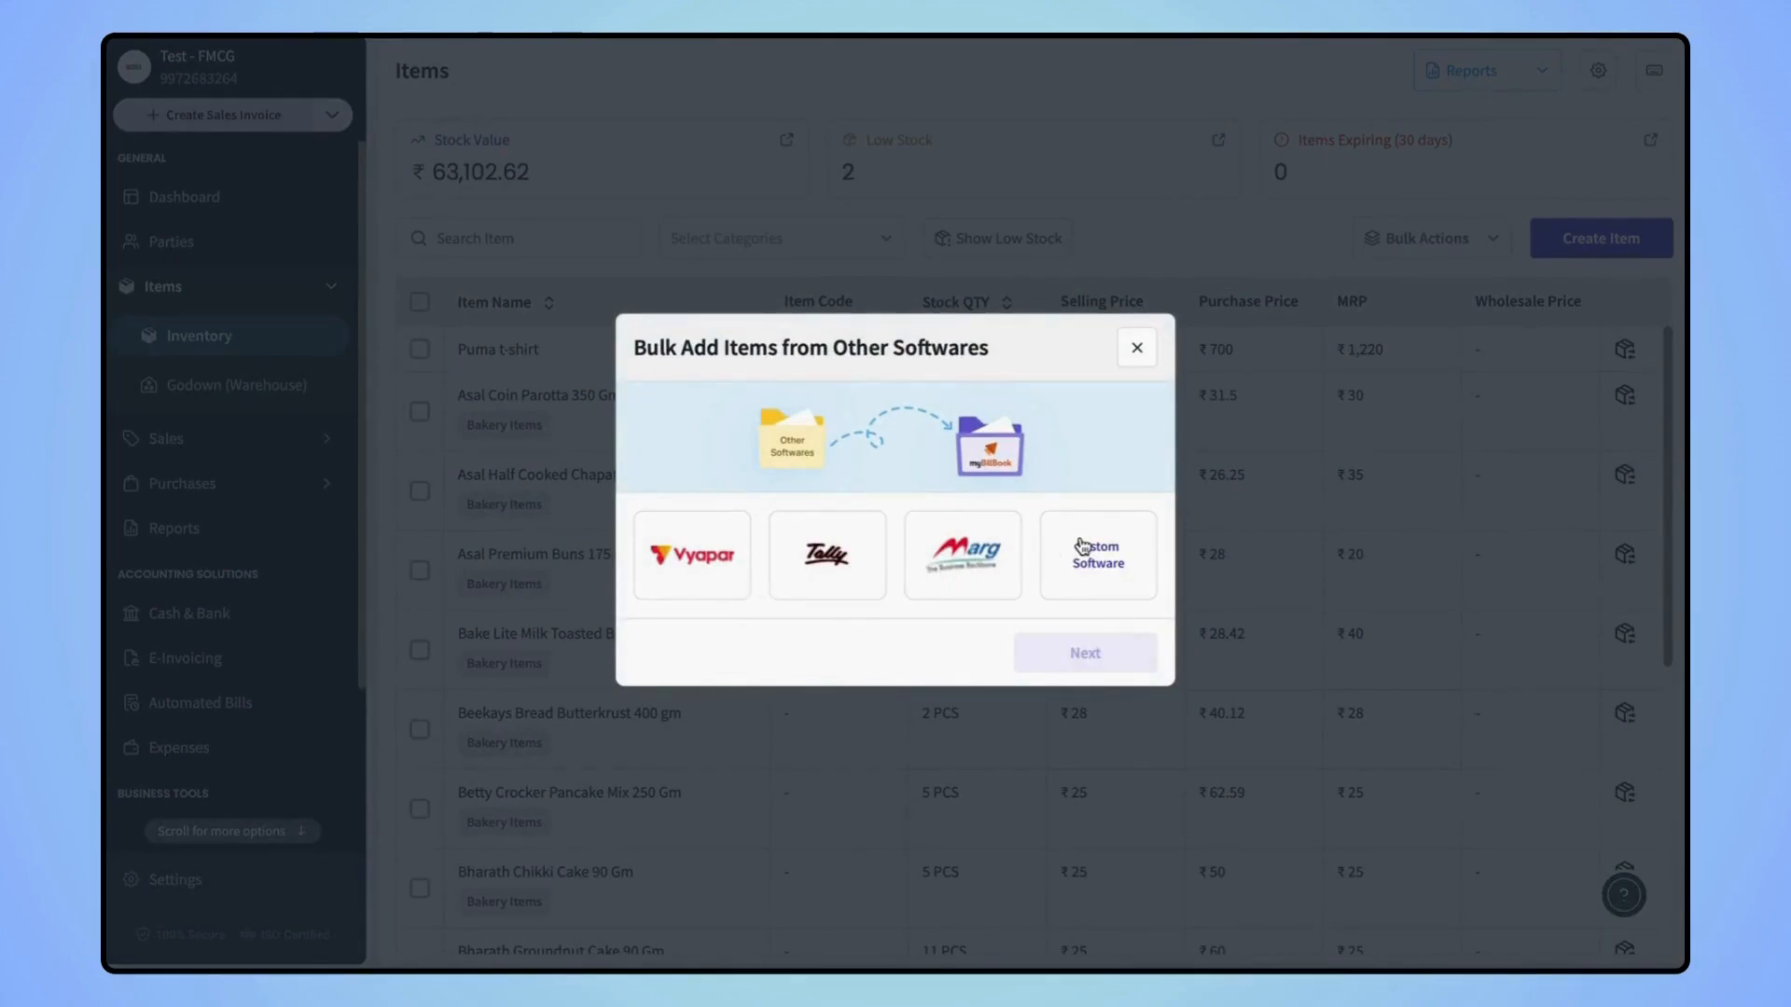
left_click(1137, 348)
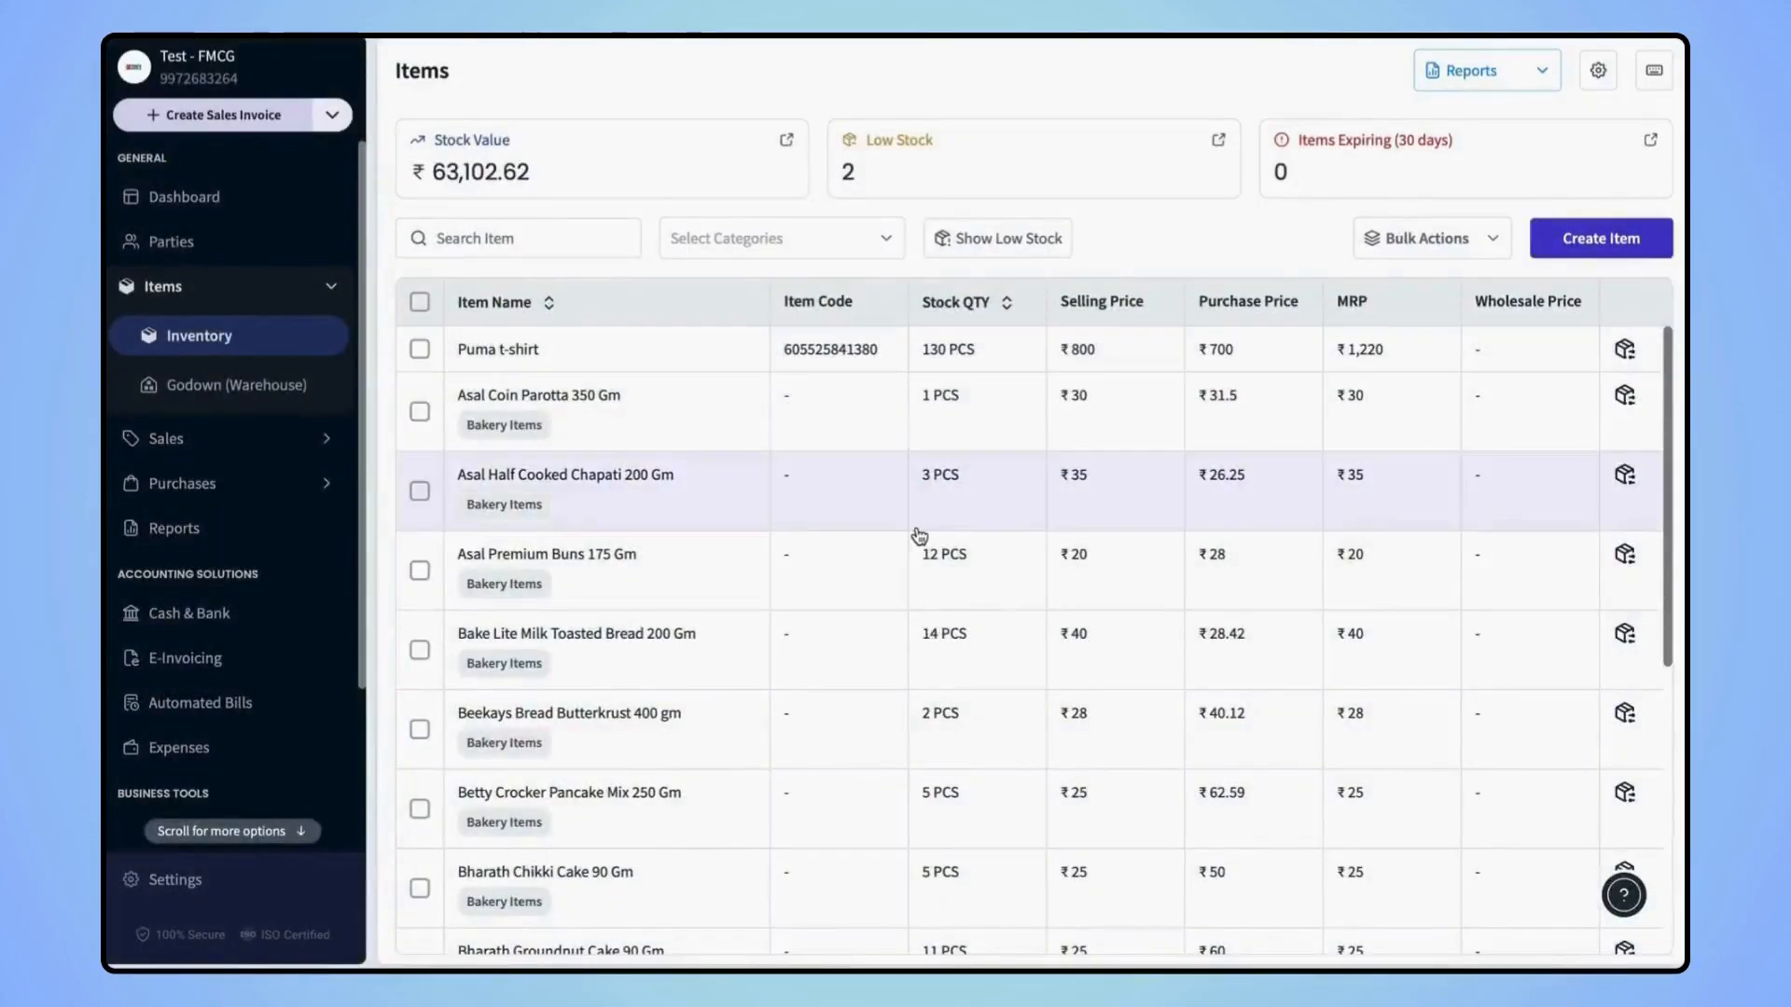
Review the Bulk Add Items sheet and upload Wallpaper, Jeans, Internet 30MBPS and Monaco
left_click(1442, 248)
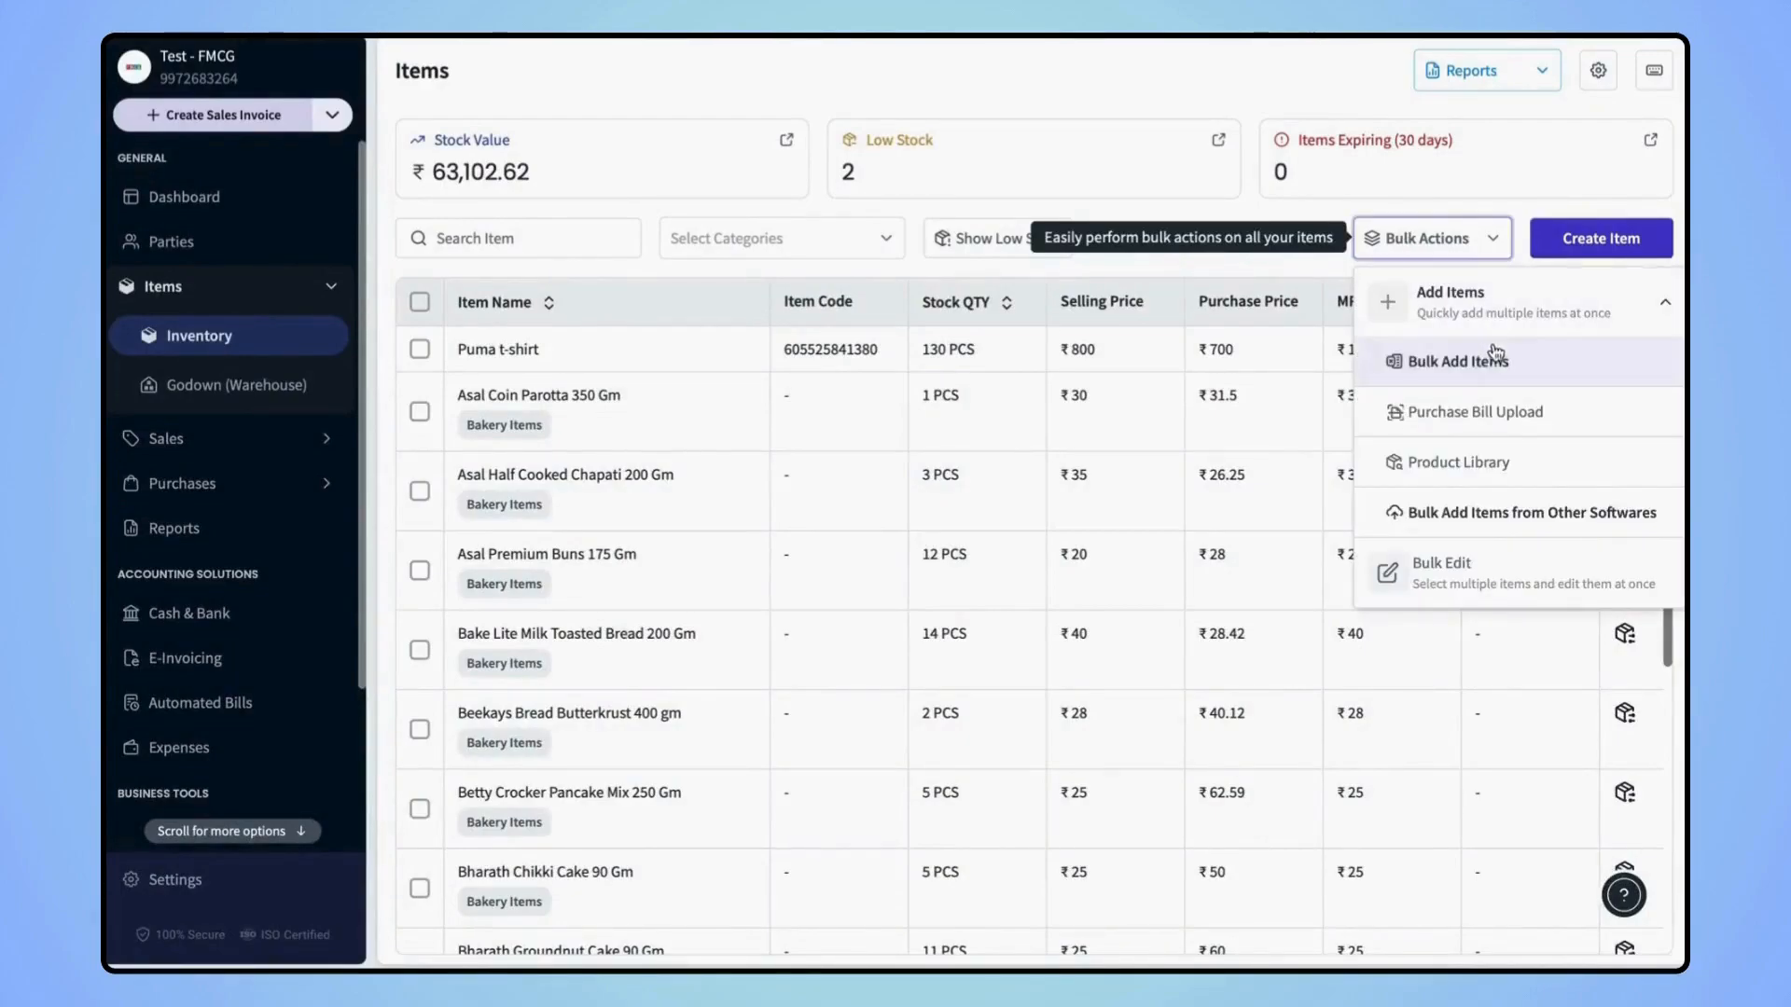
left_click(1455, 364)
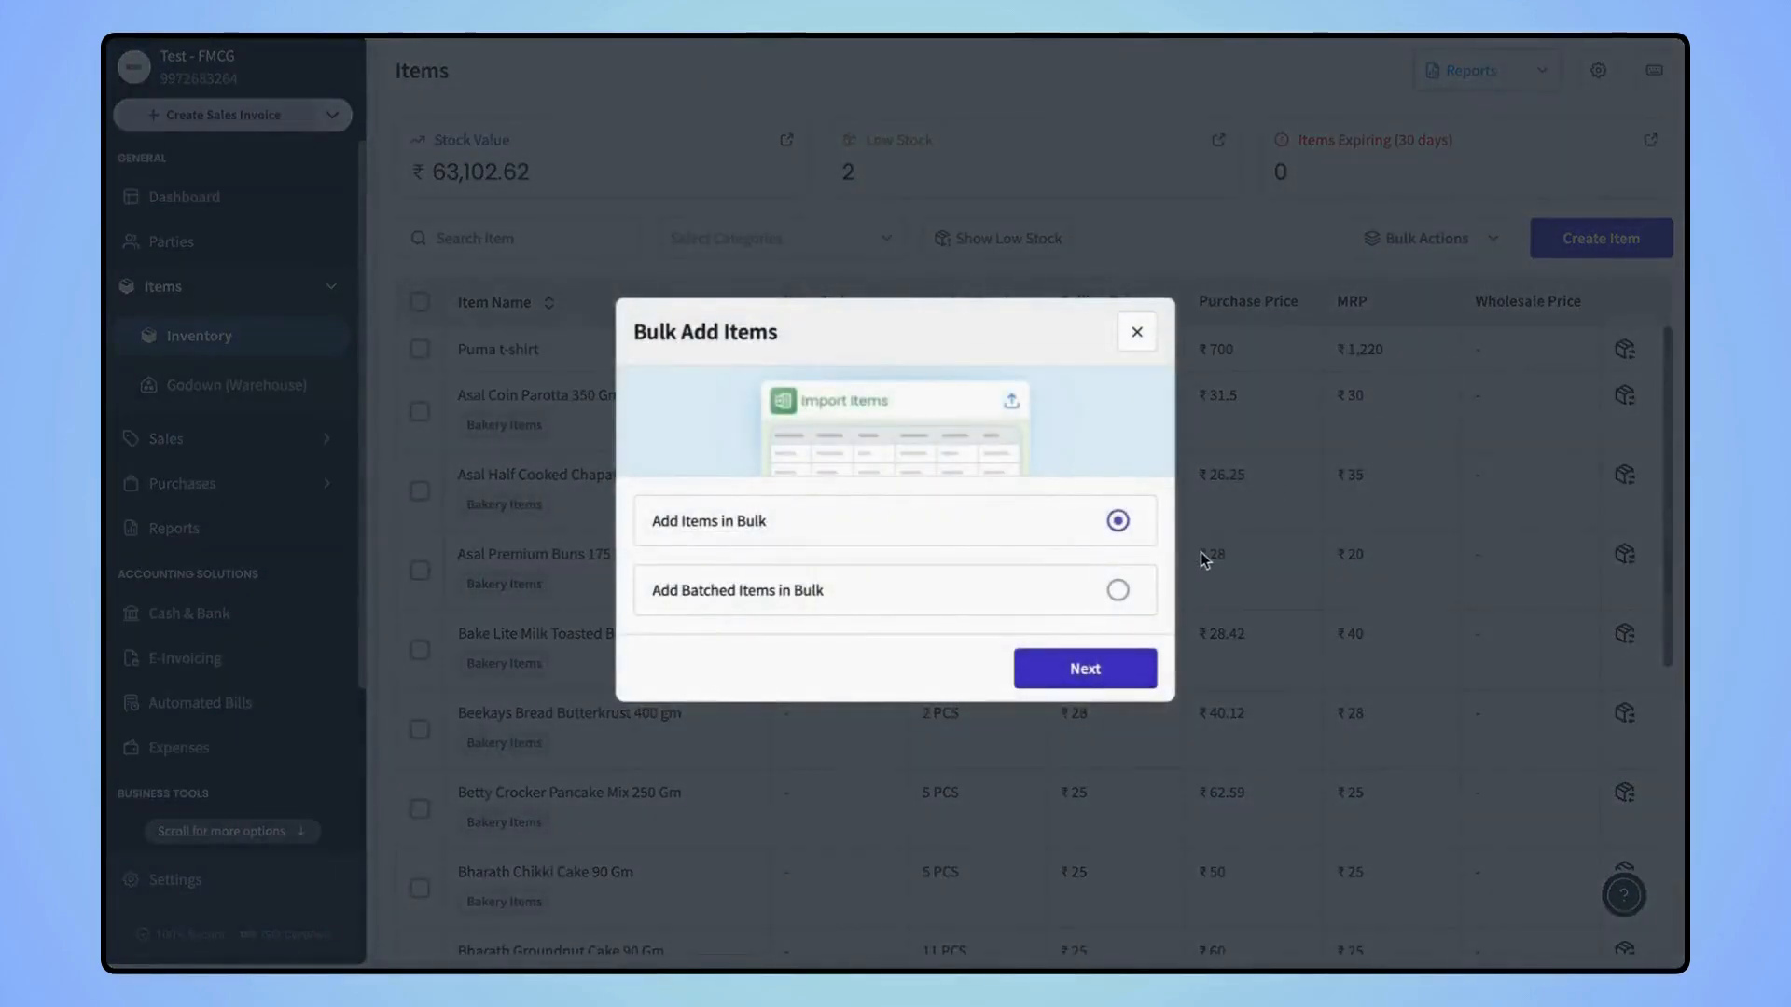
left_click(1082, 668)
left_click(984, 539)
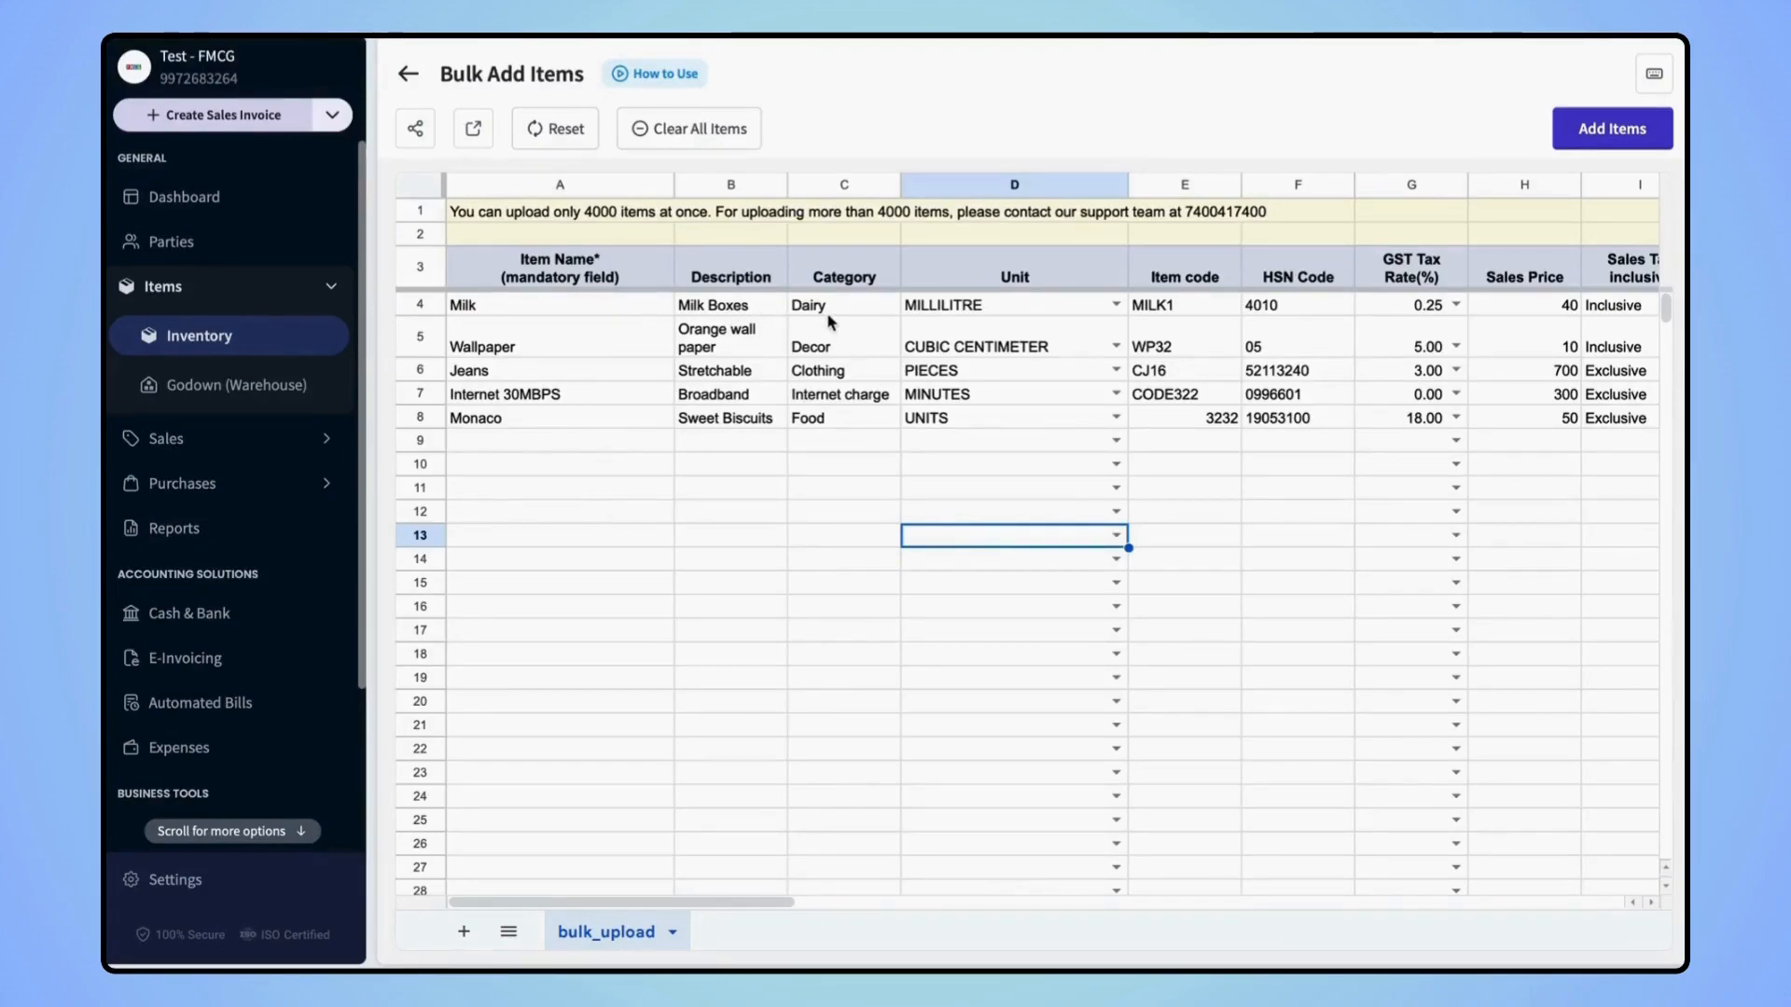
scroll(1026, 359, "right", 15)
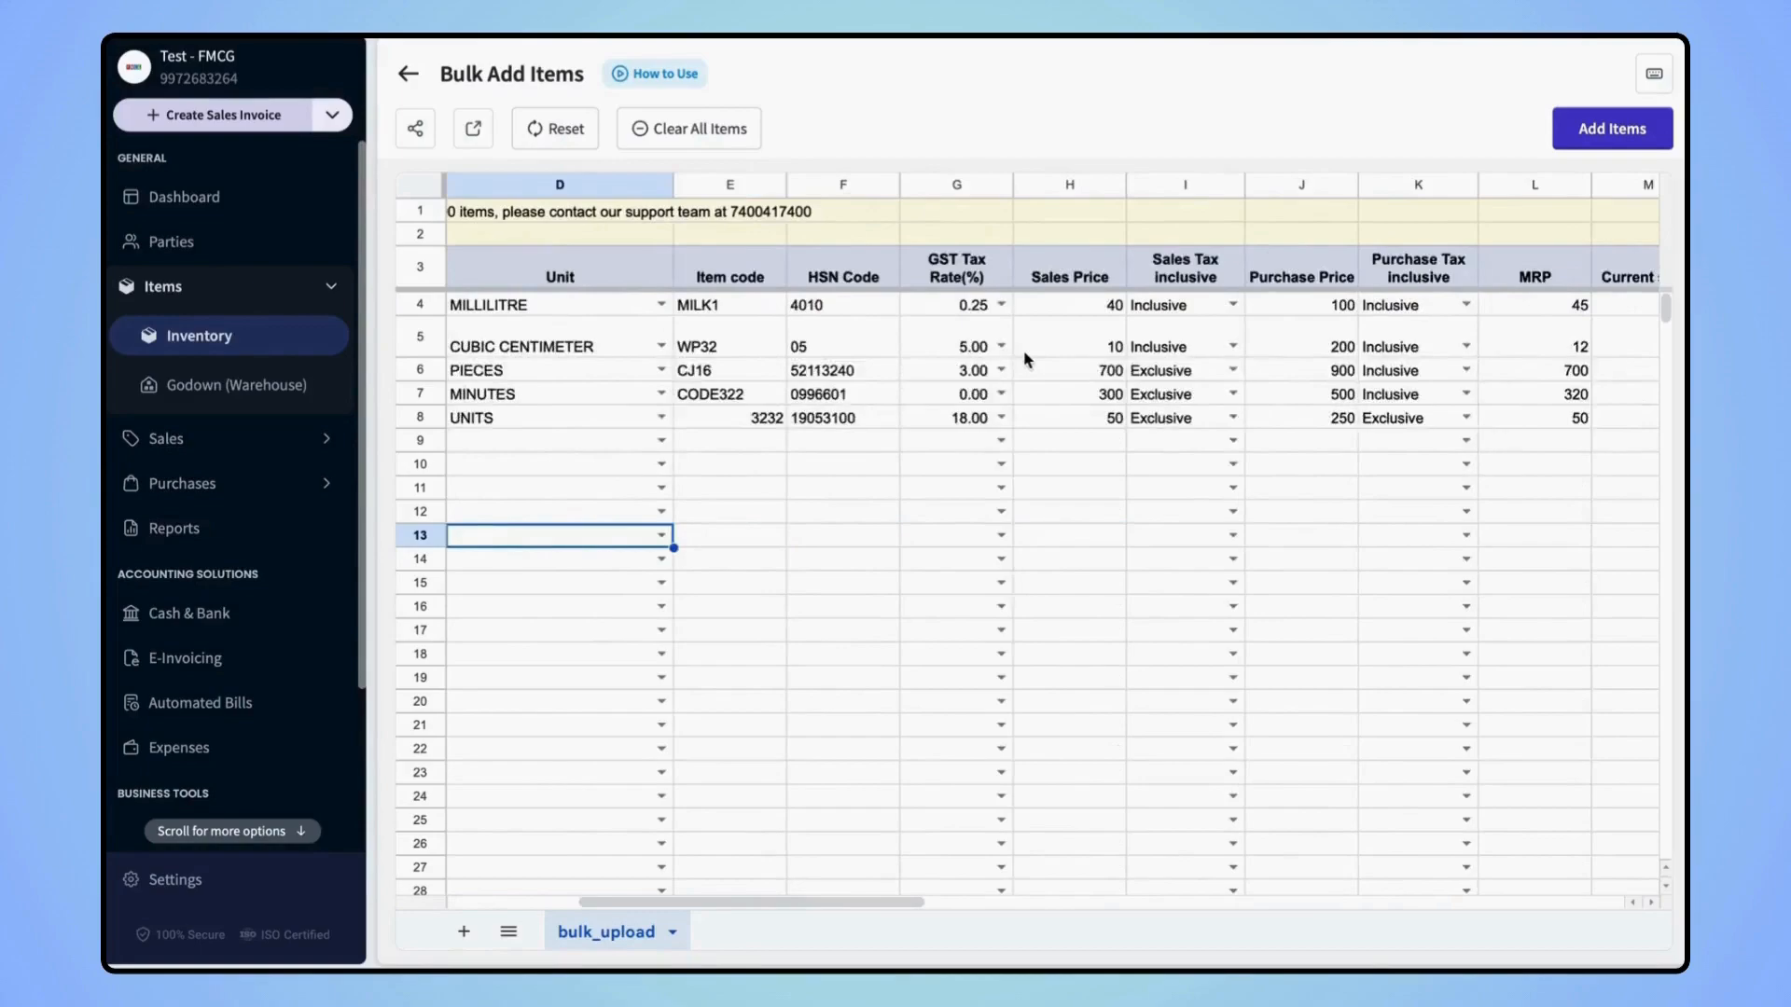
scroll(1025, 359, "left", 15)
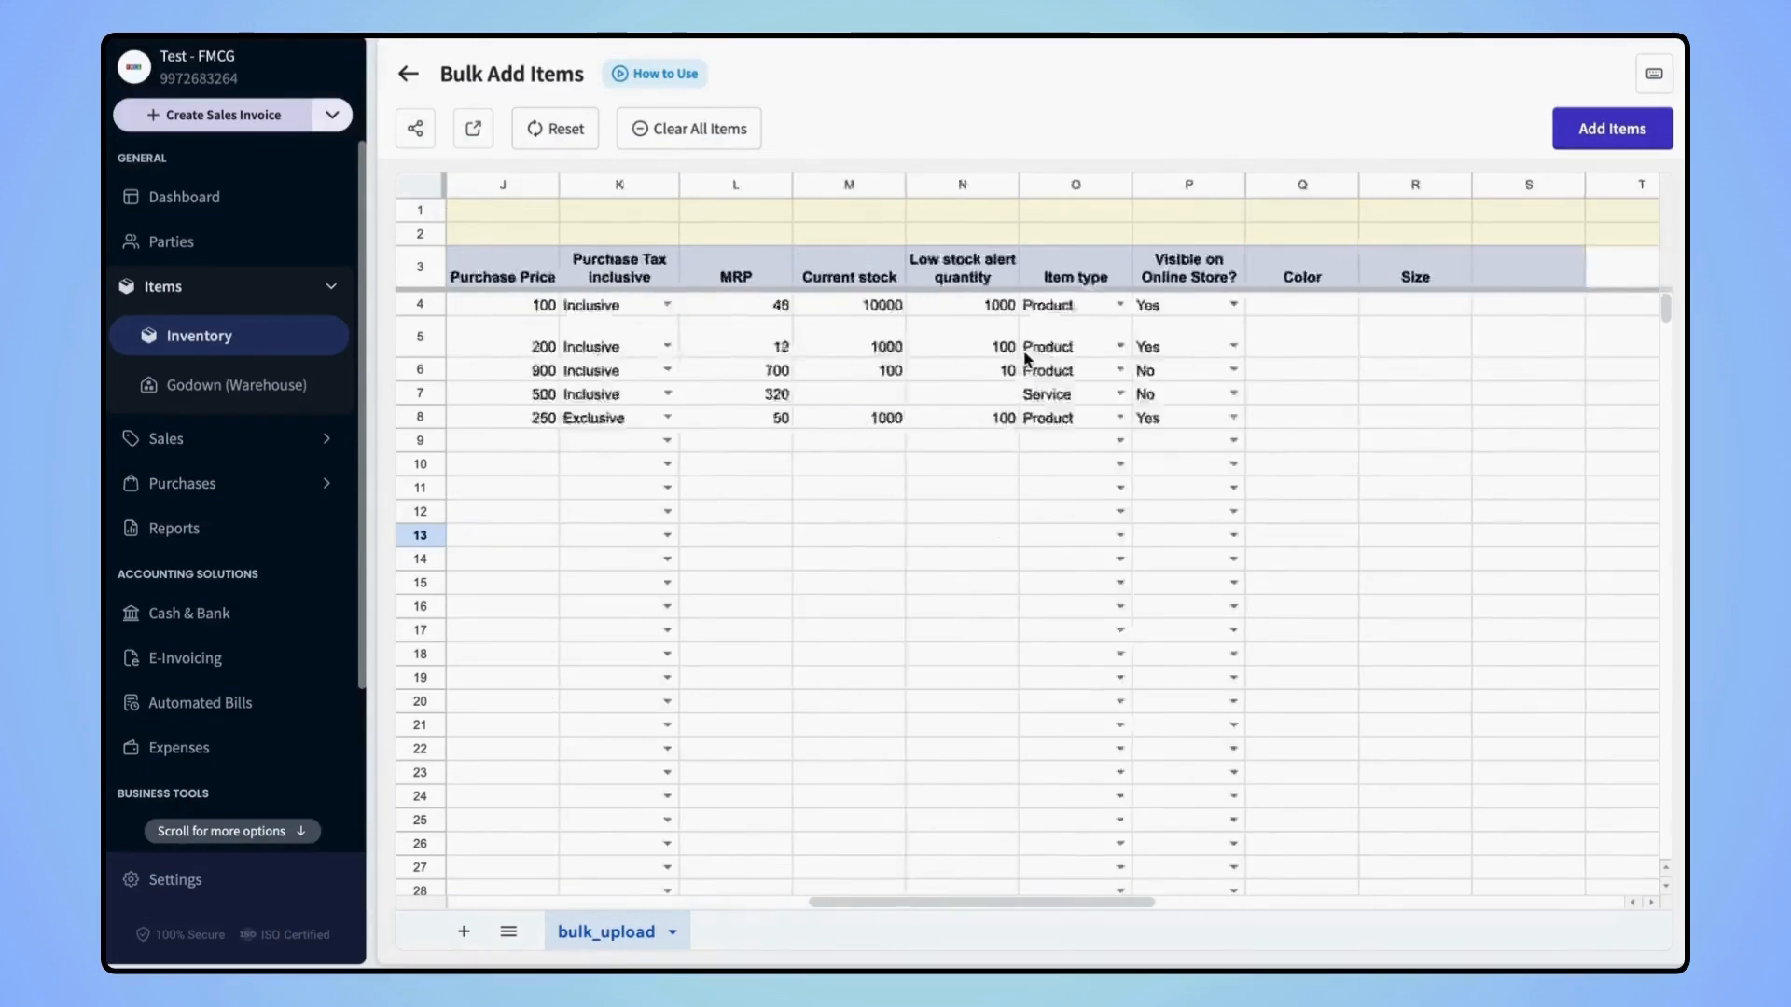
scroll(1026, 359, "down", 1)
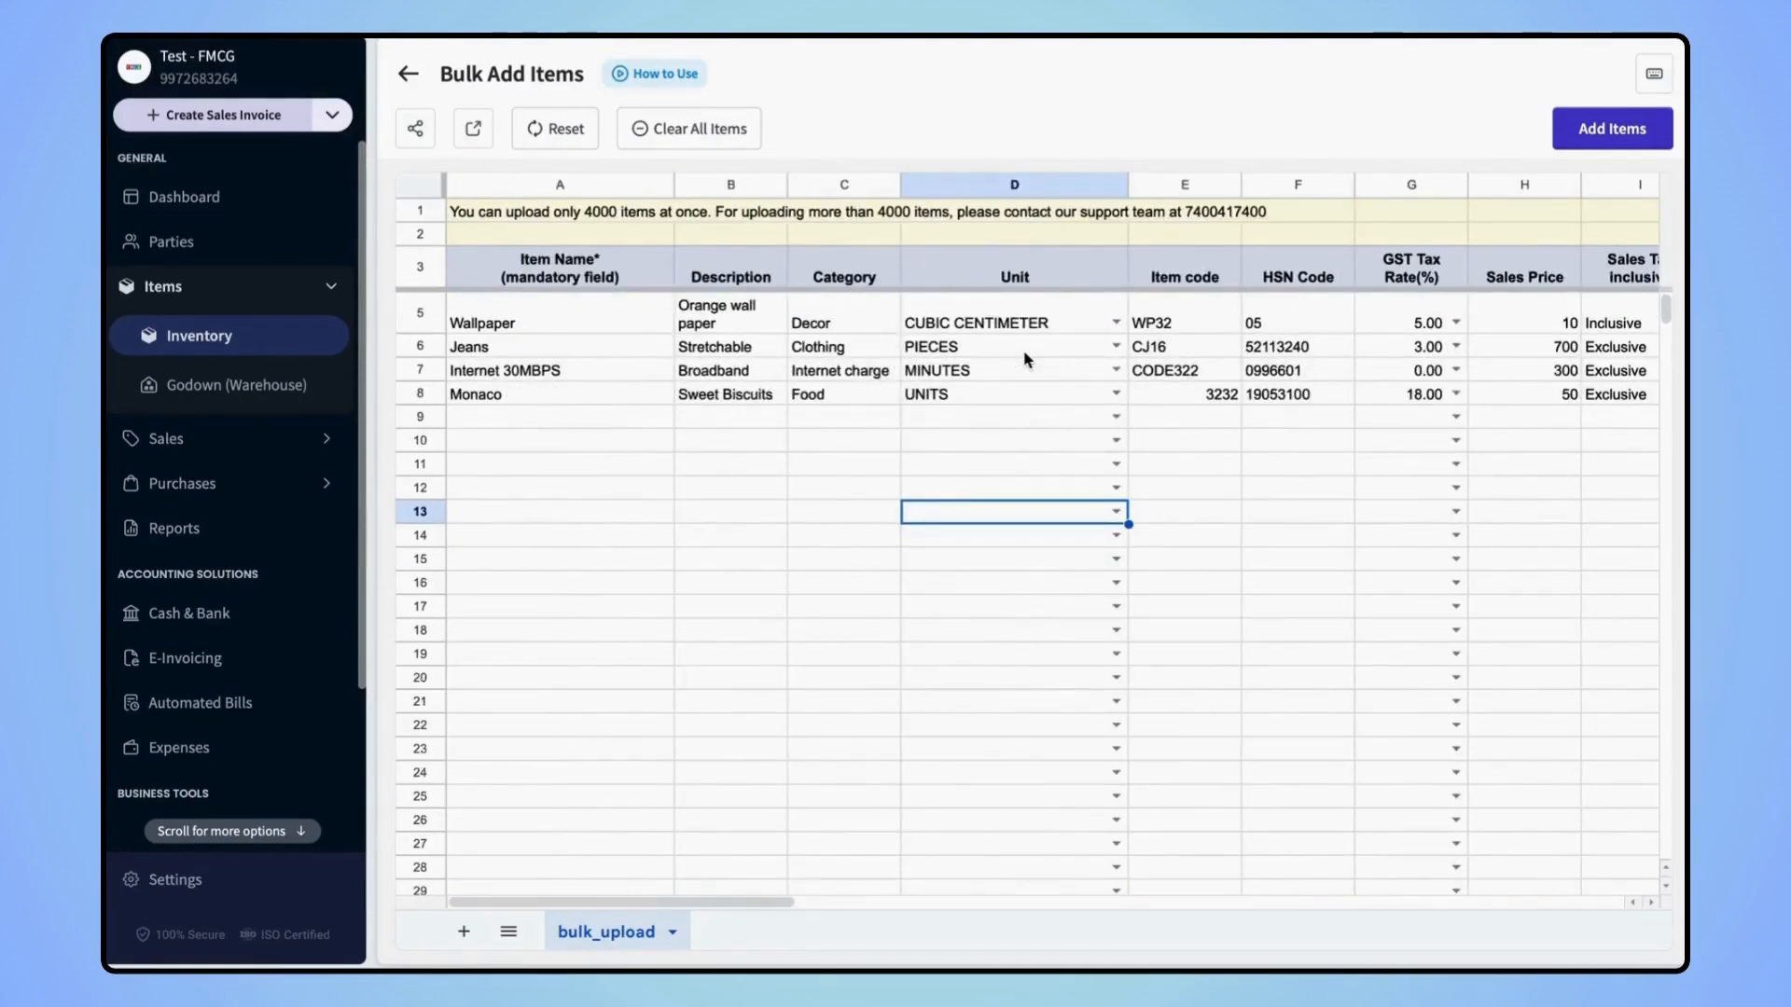
left_click(1615, 142)
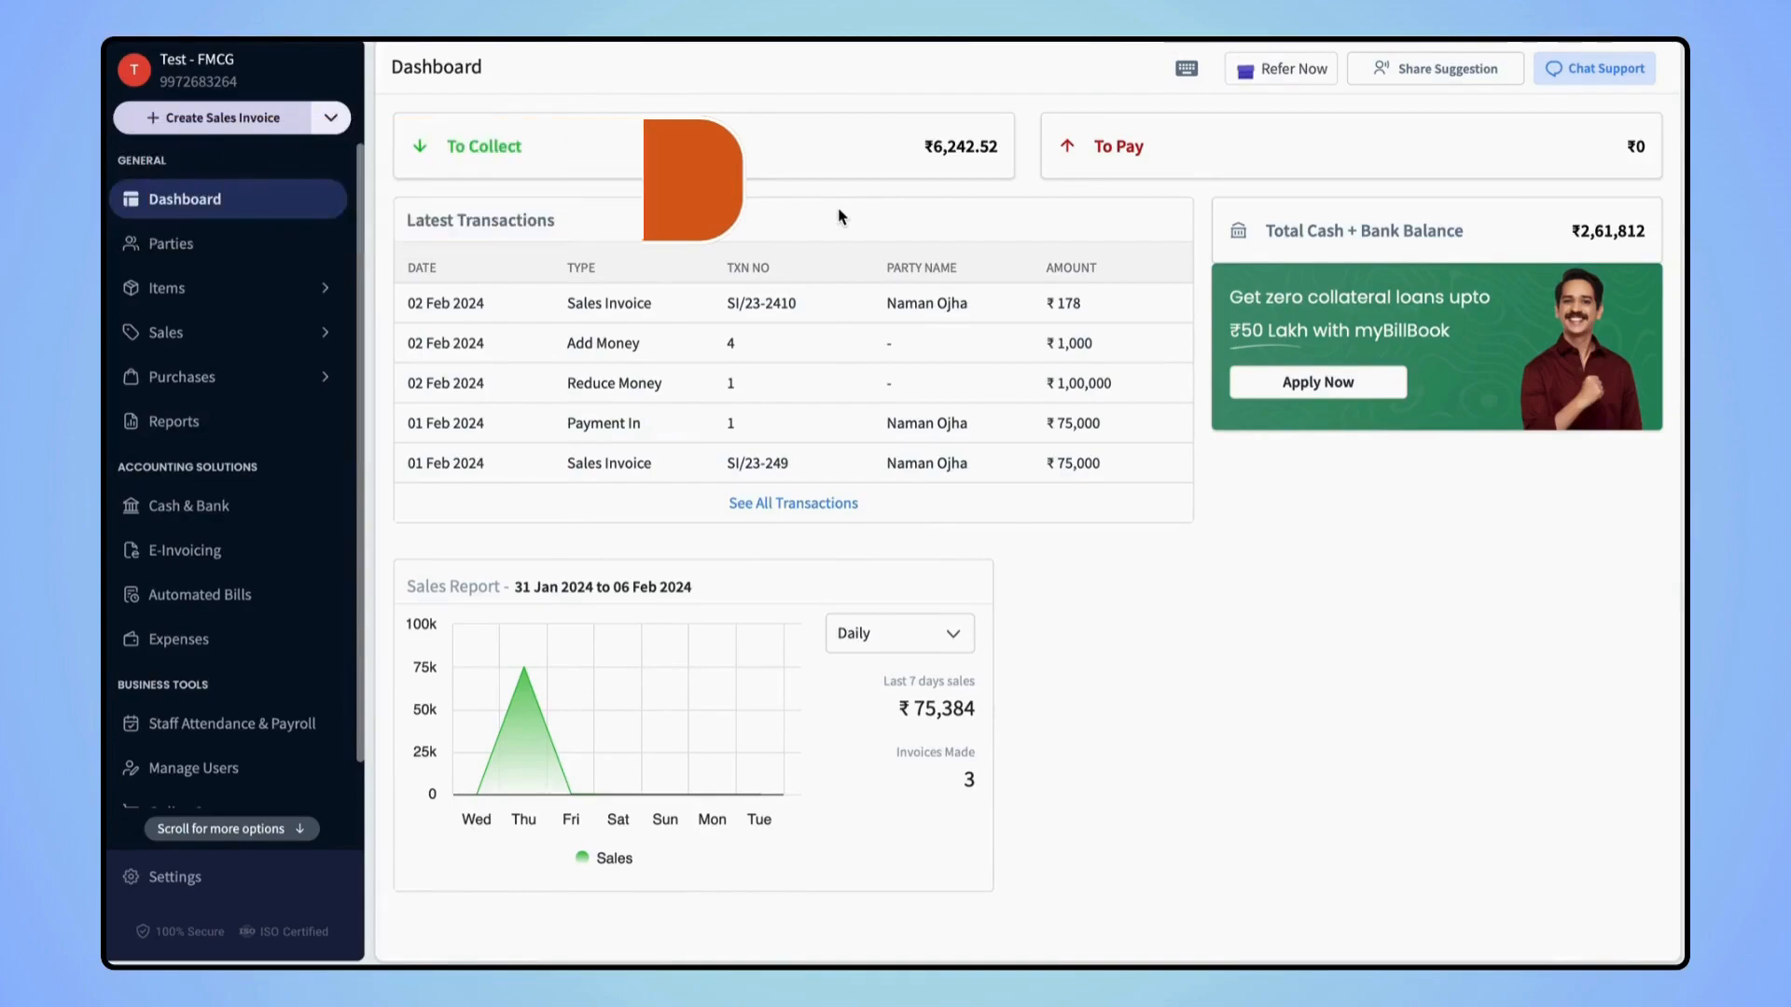
Show the Sales Invoices list with ₹81,674.52 total sales and ₹2,242.52 unpaid
left_click(230, 332)
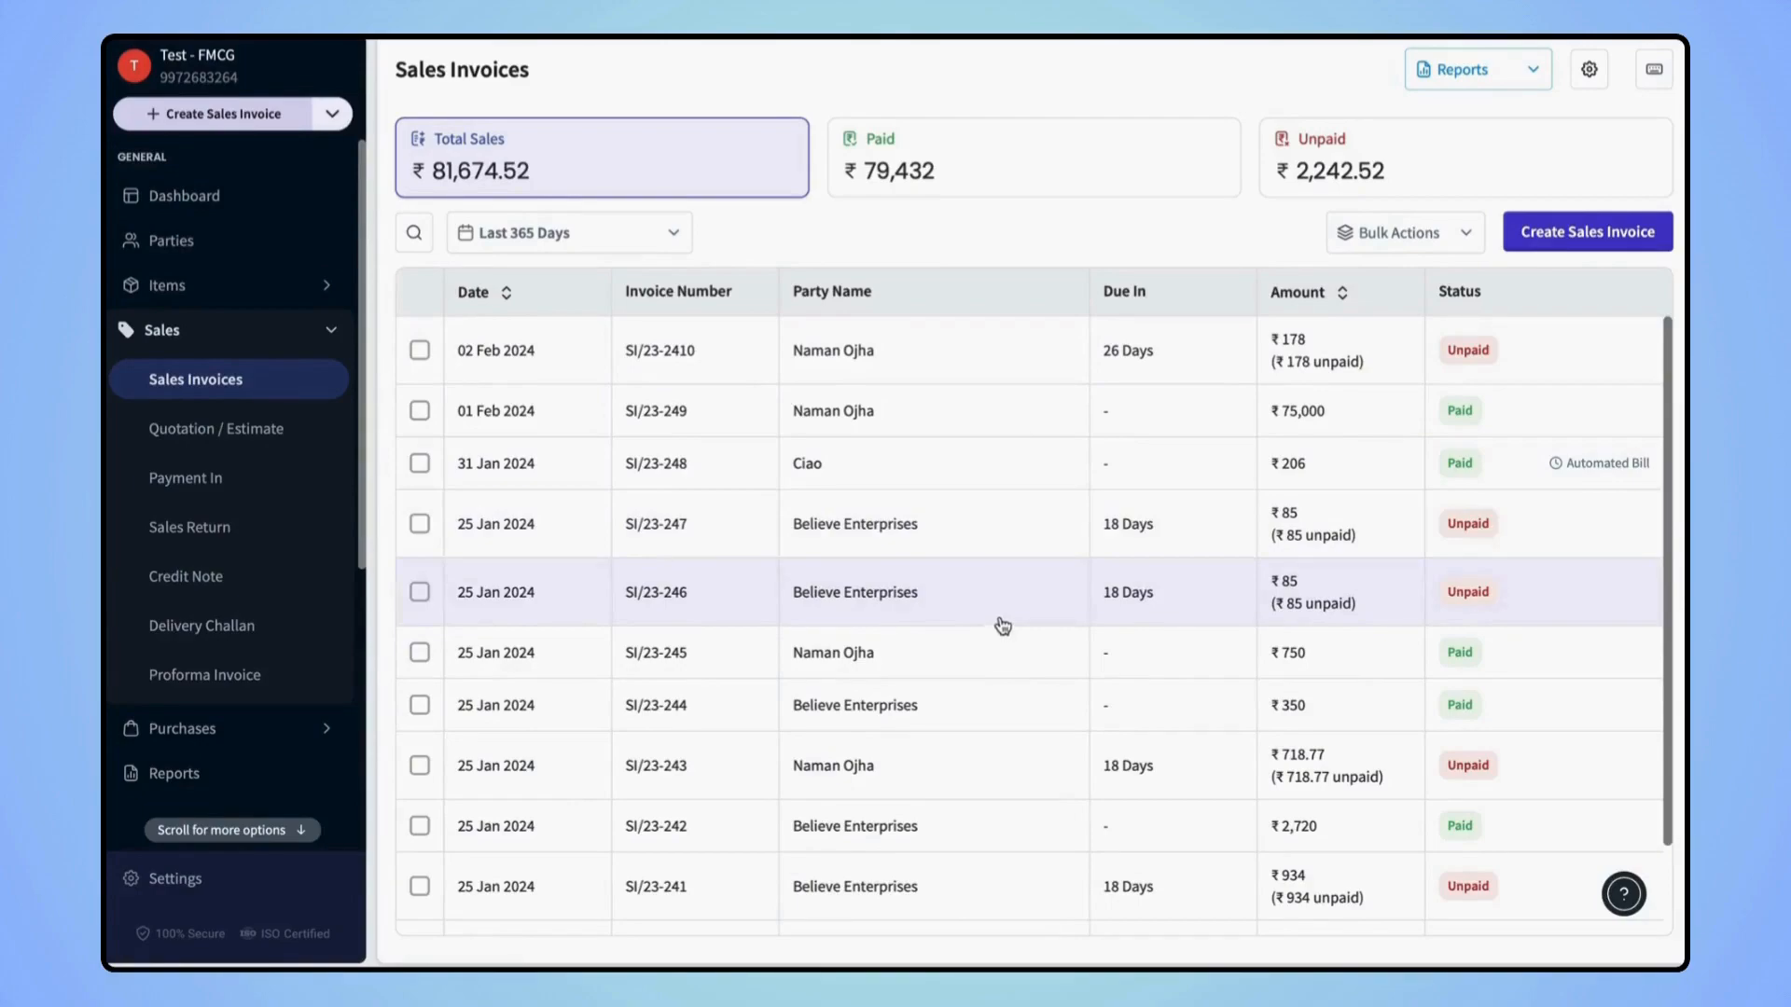
scroll(863, 711, "down", 1)
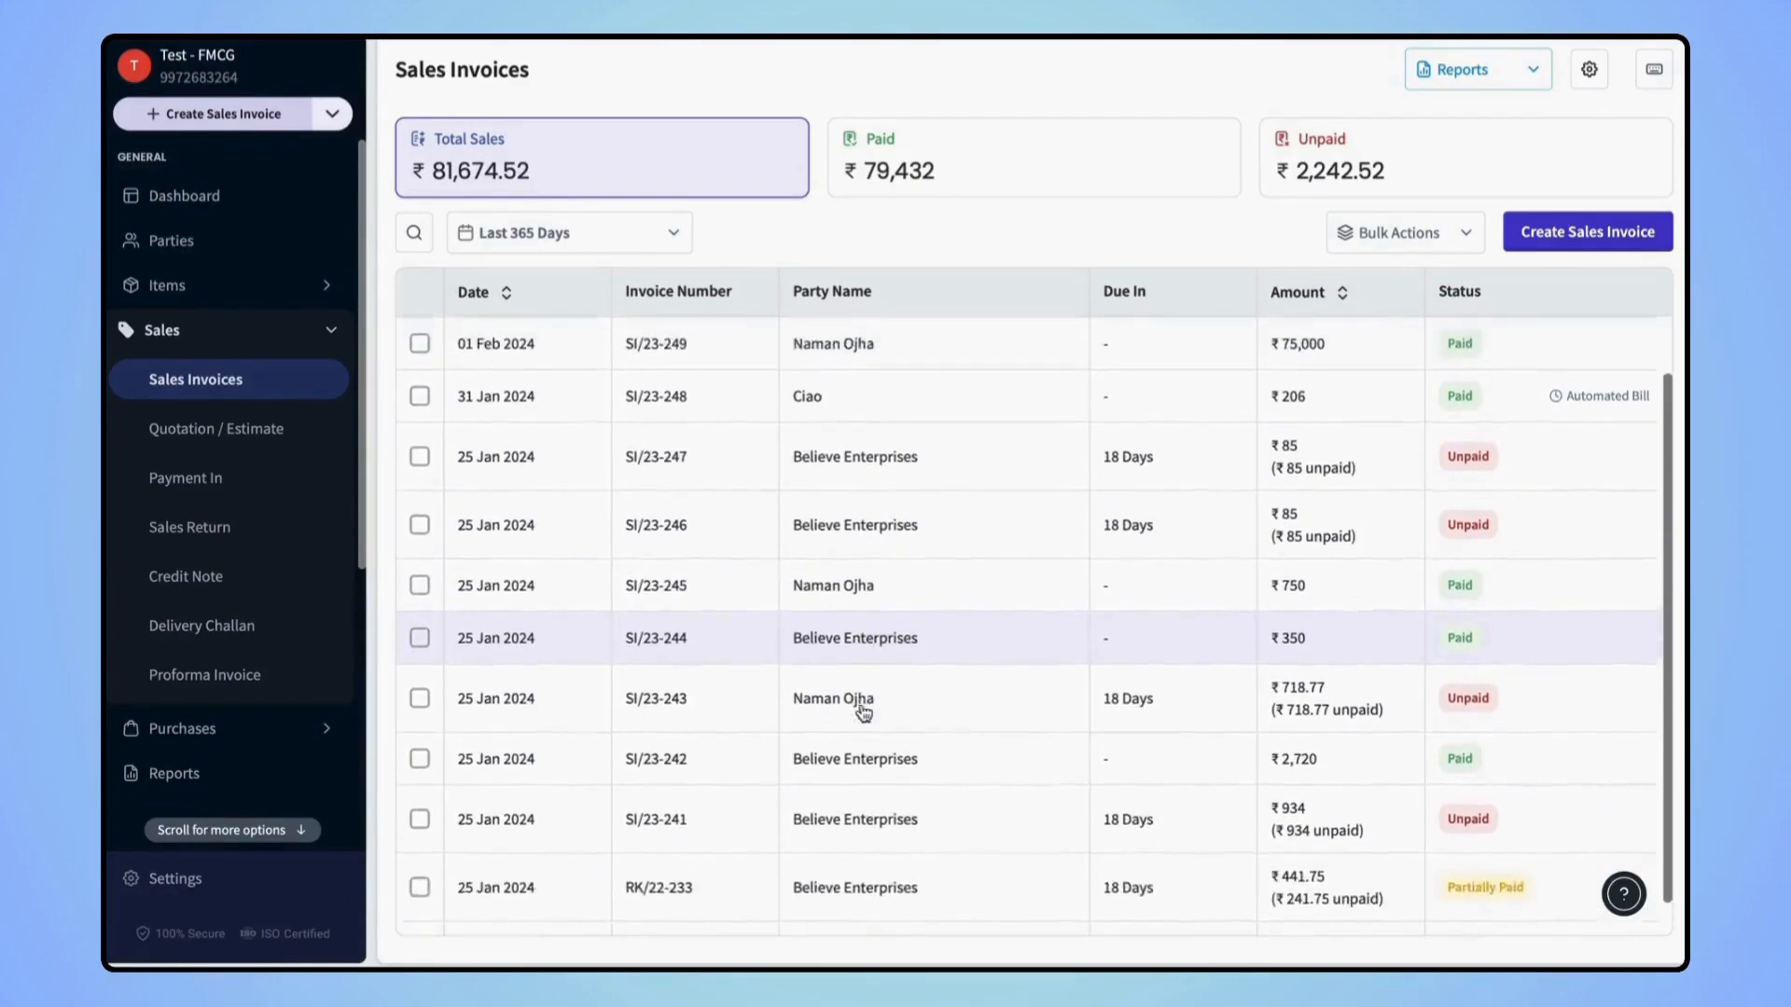
scroll(861, 709, "up", 1)
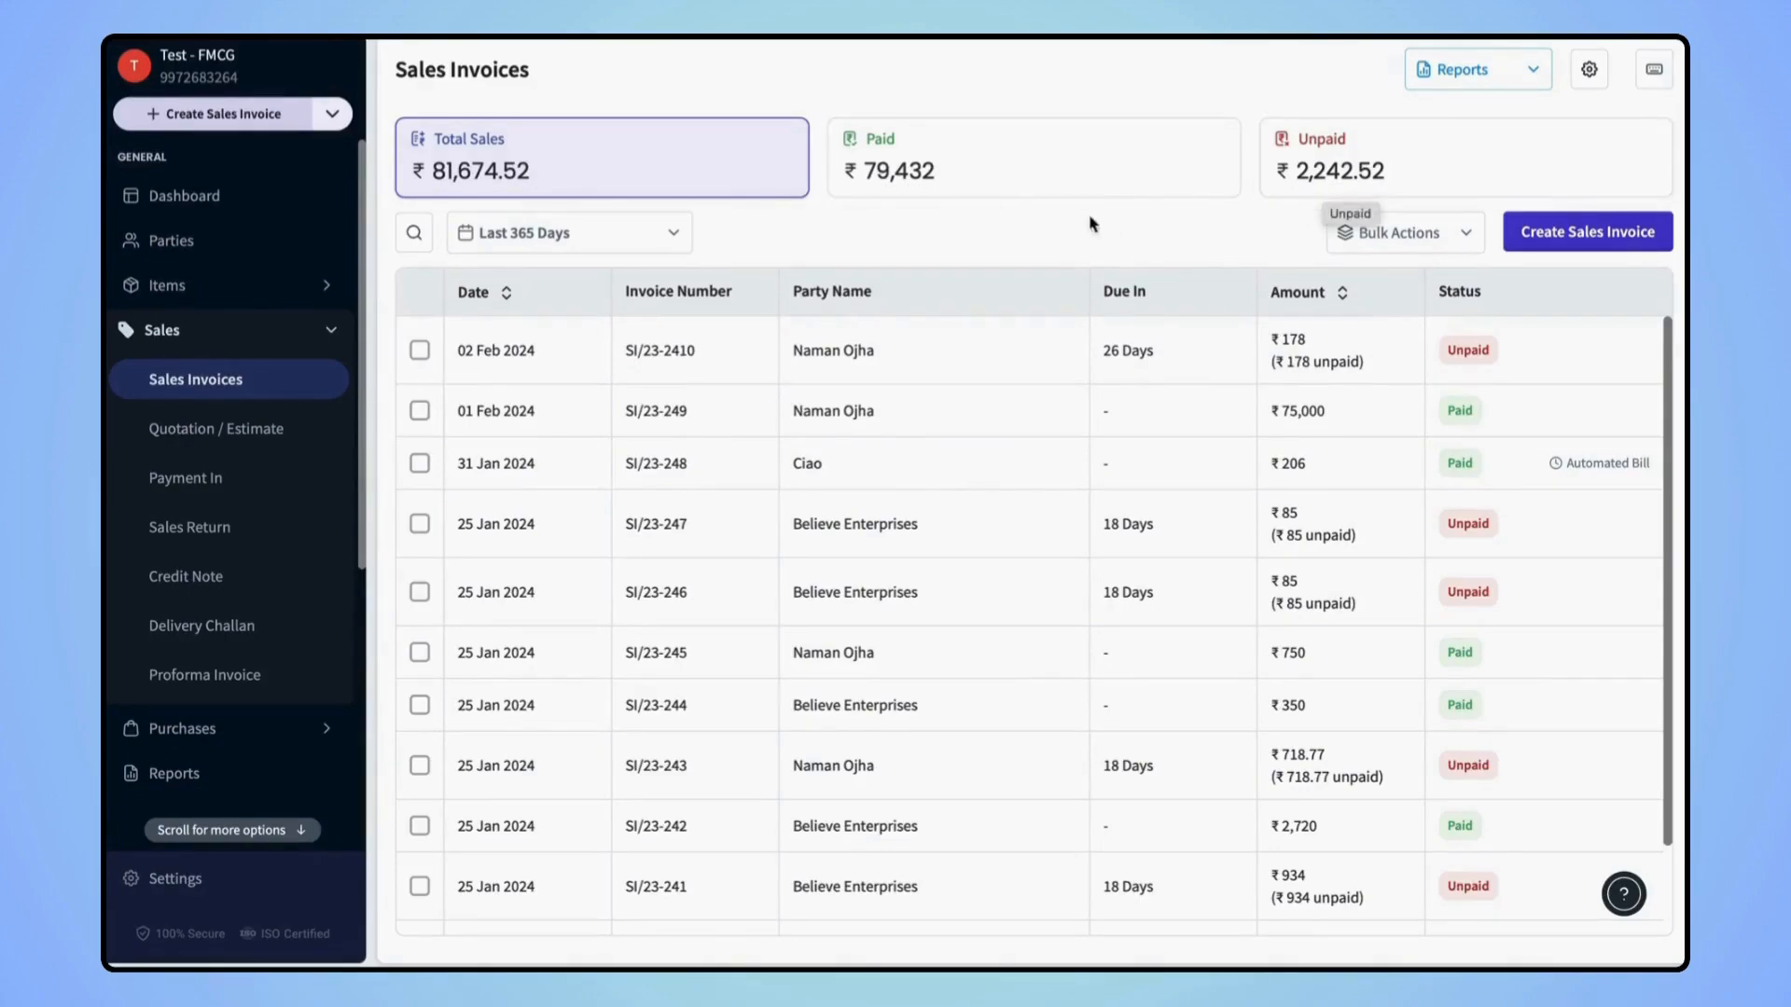
Try the invoice search, date range filter and Reports dropdown, leaving each unchanged
left_click(415, 233)
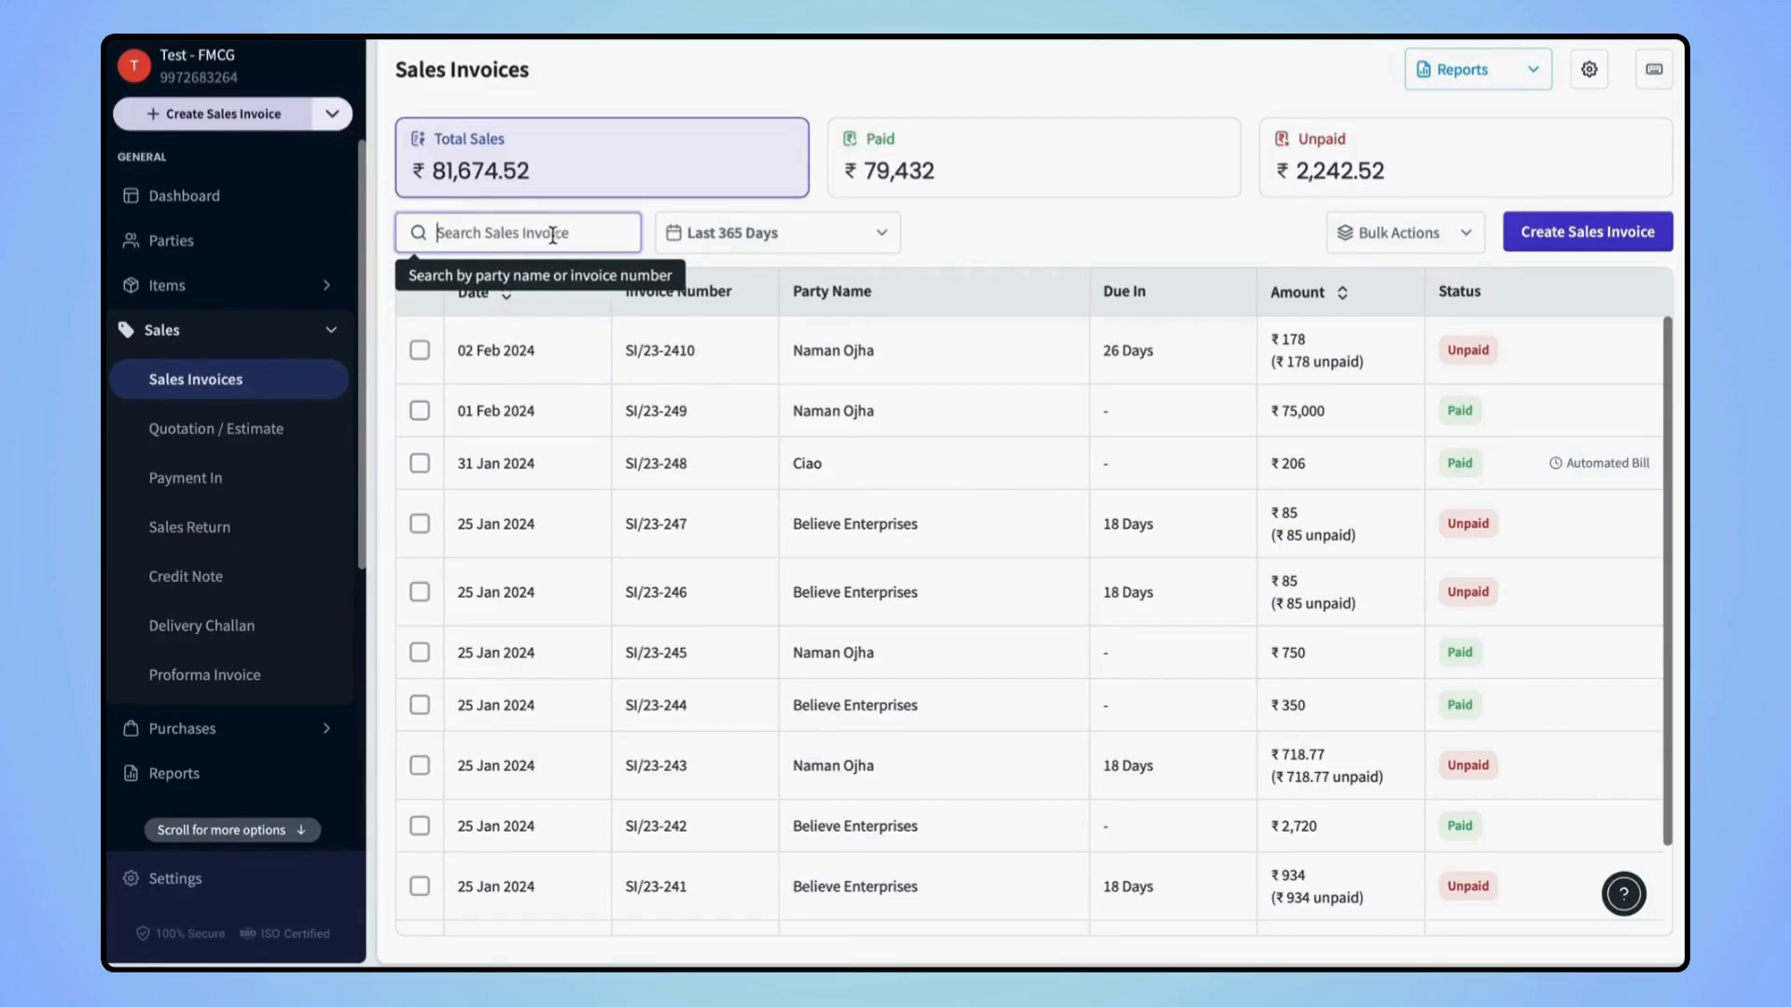
left_click(740, 228)
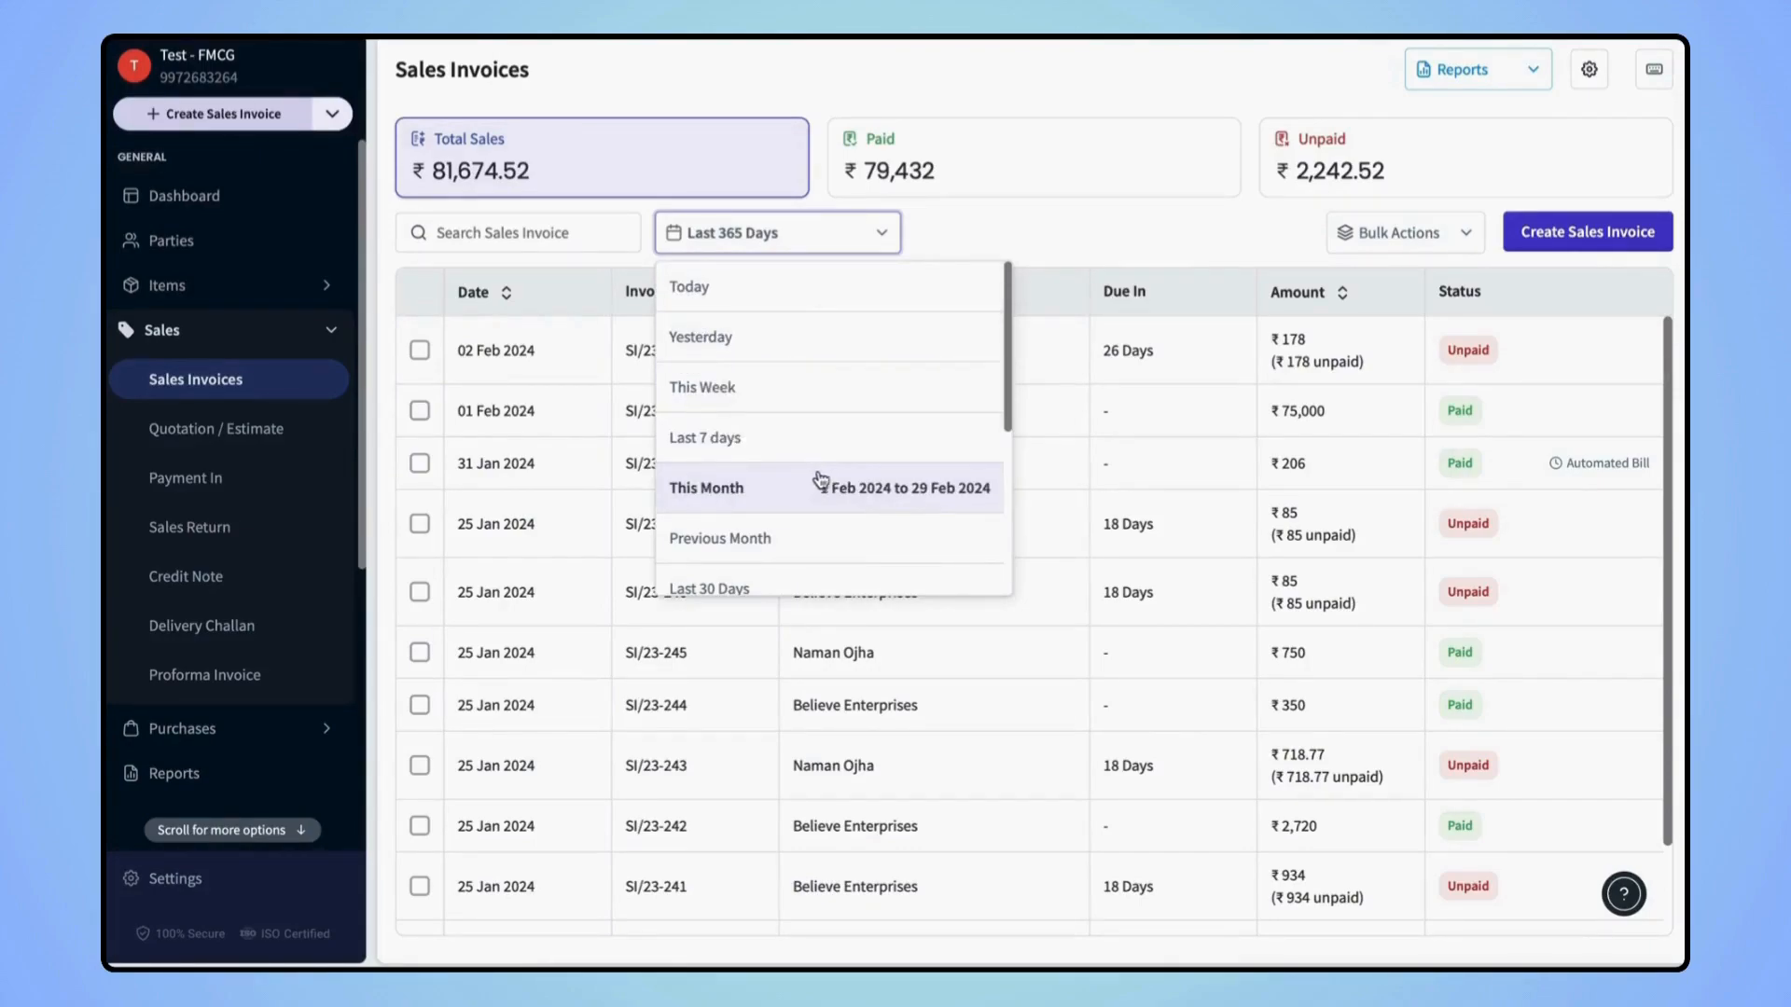
scroll(789, 521, "down", 1)
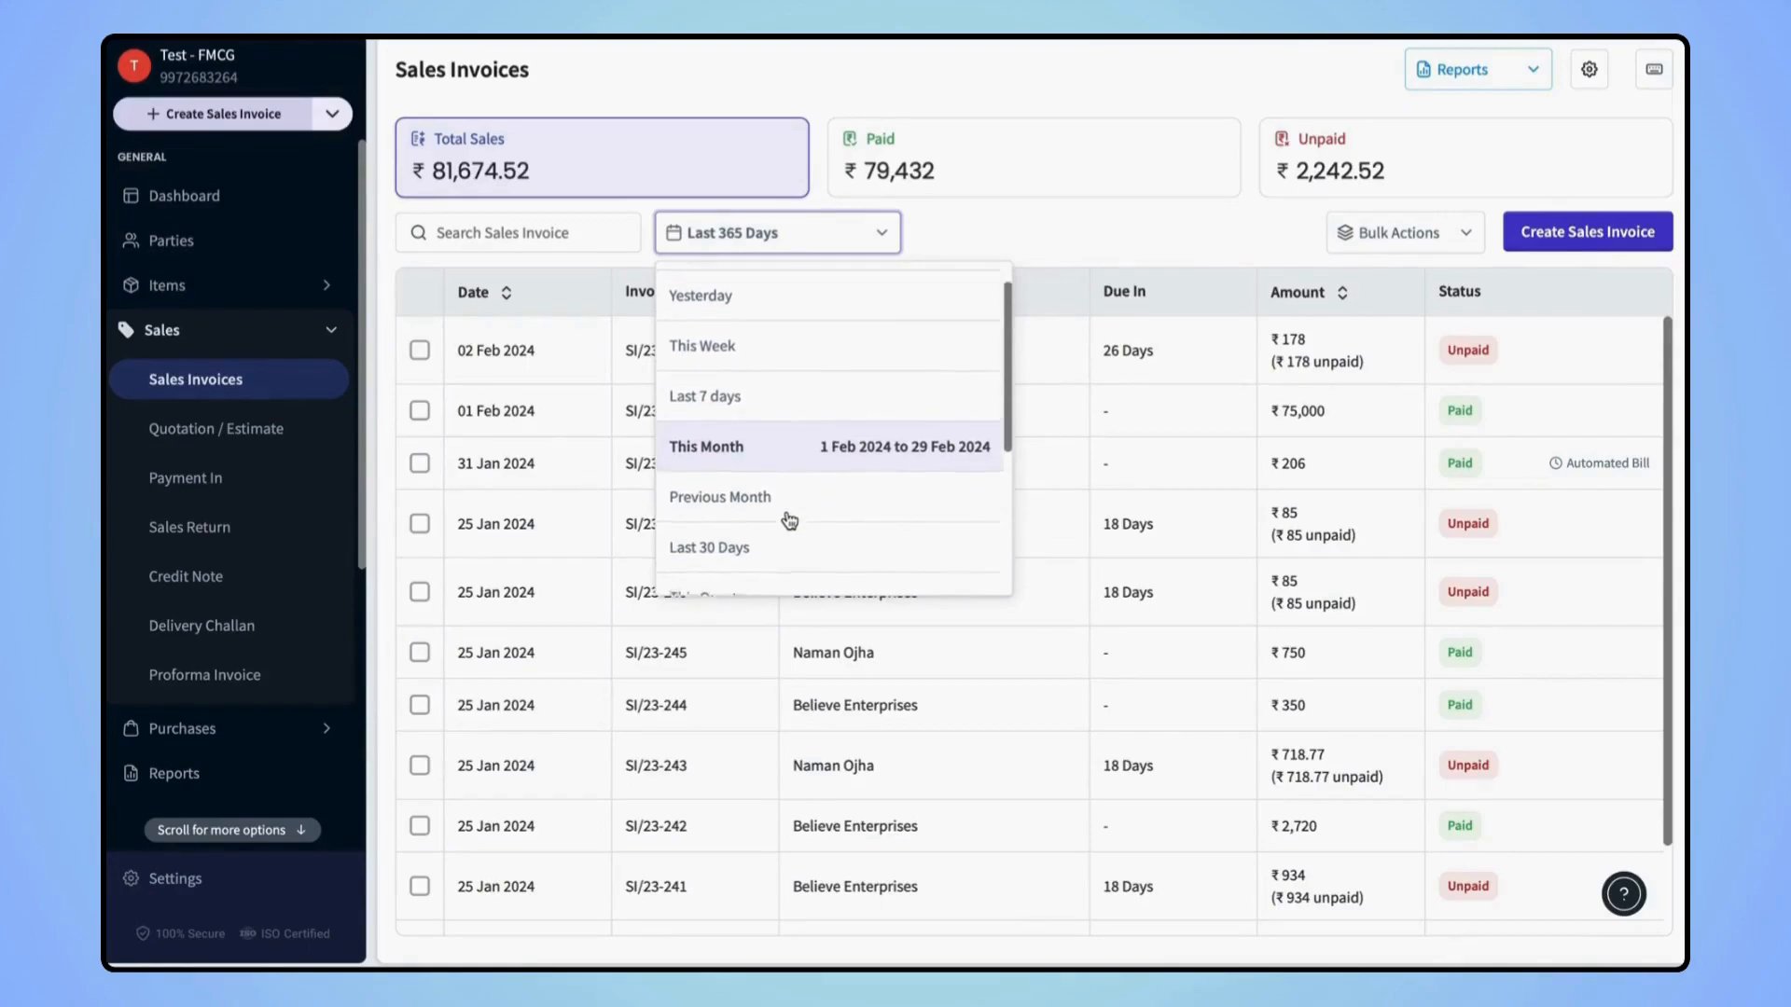
left_click(958, 248)
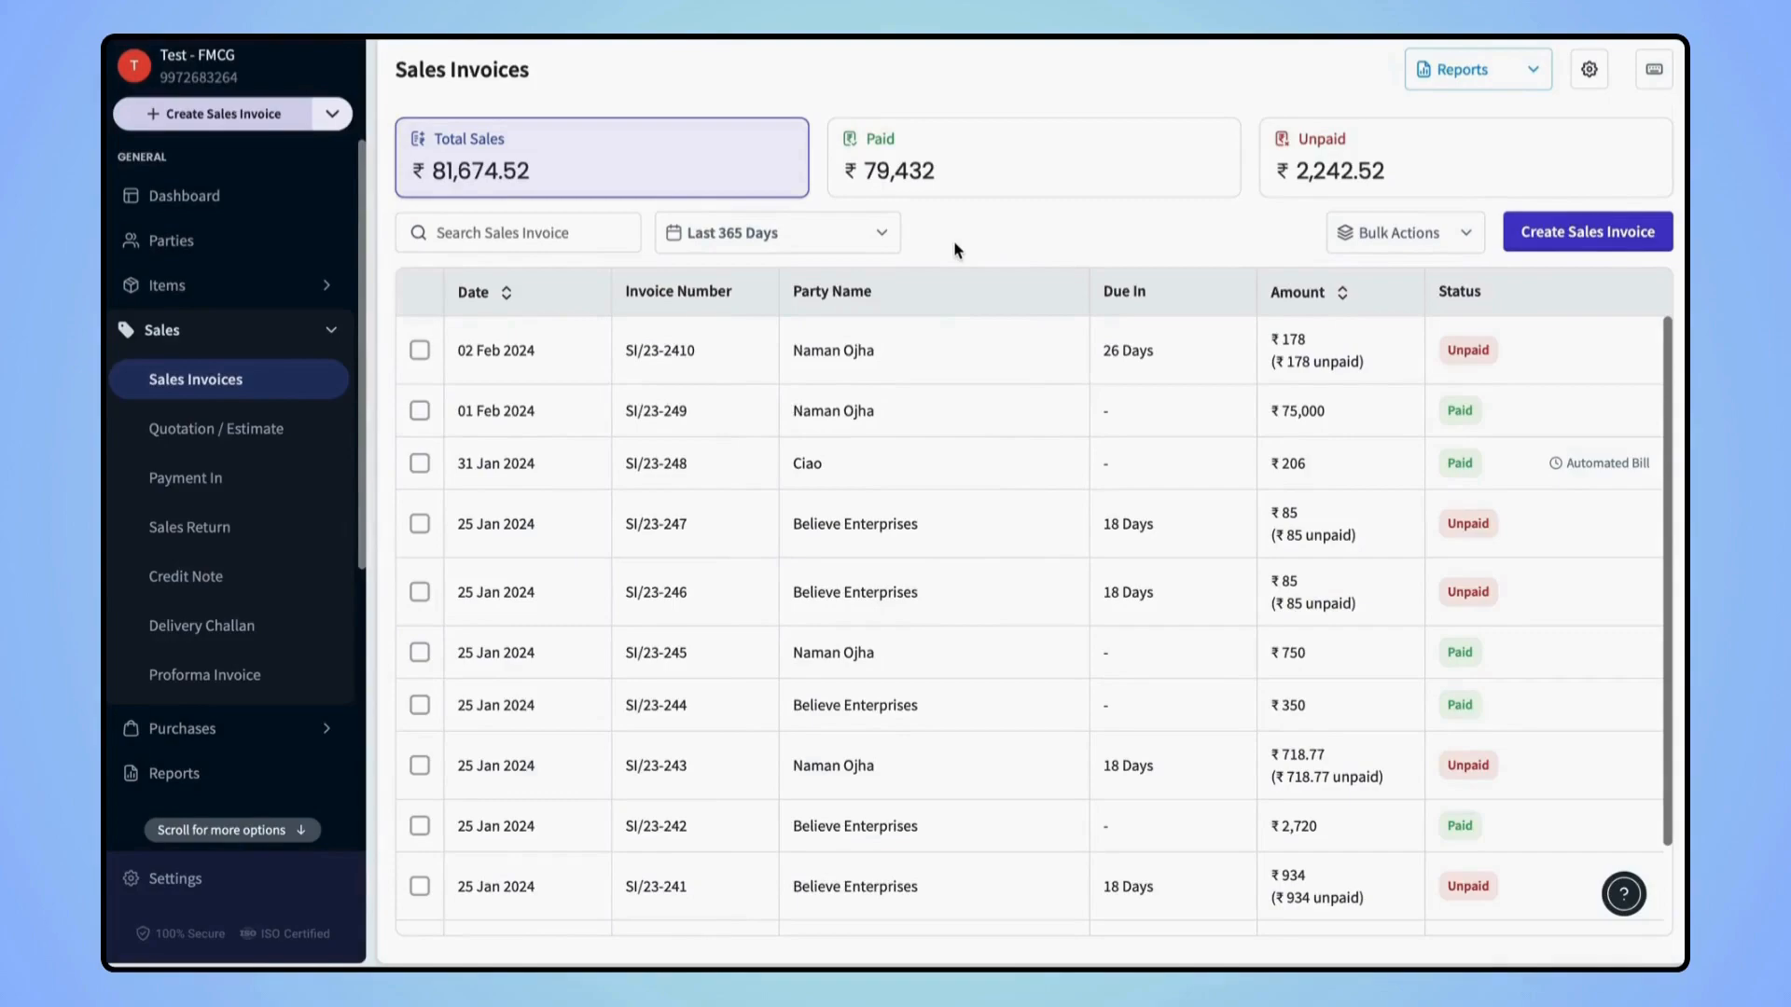
left_click(1538, 86)
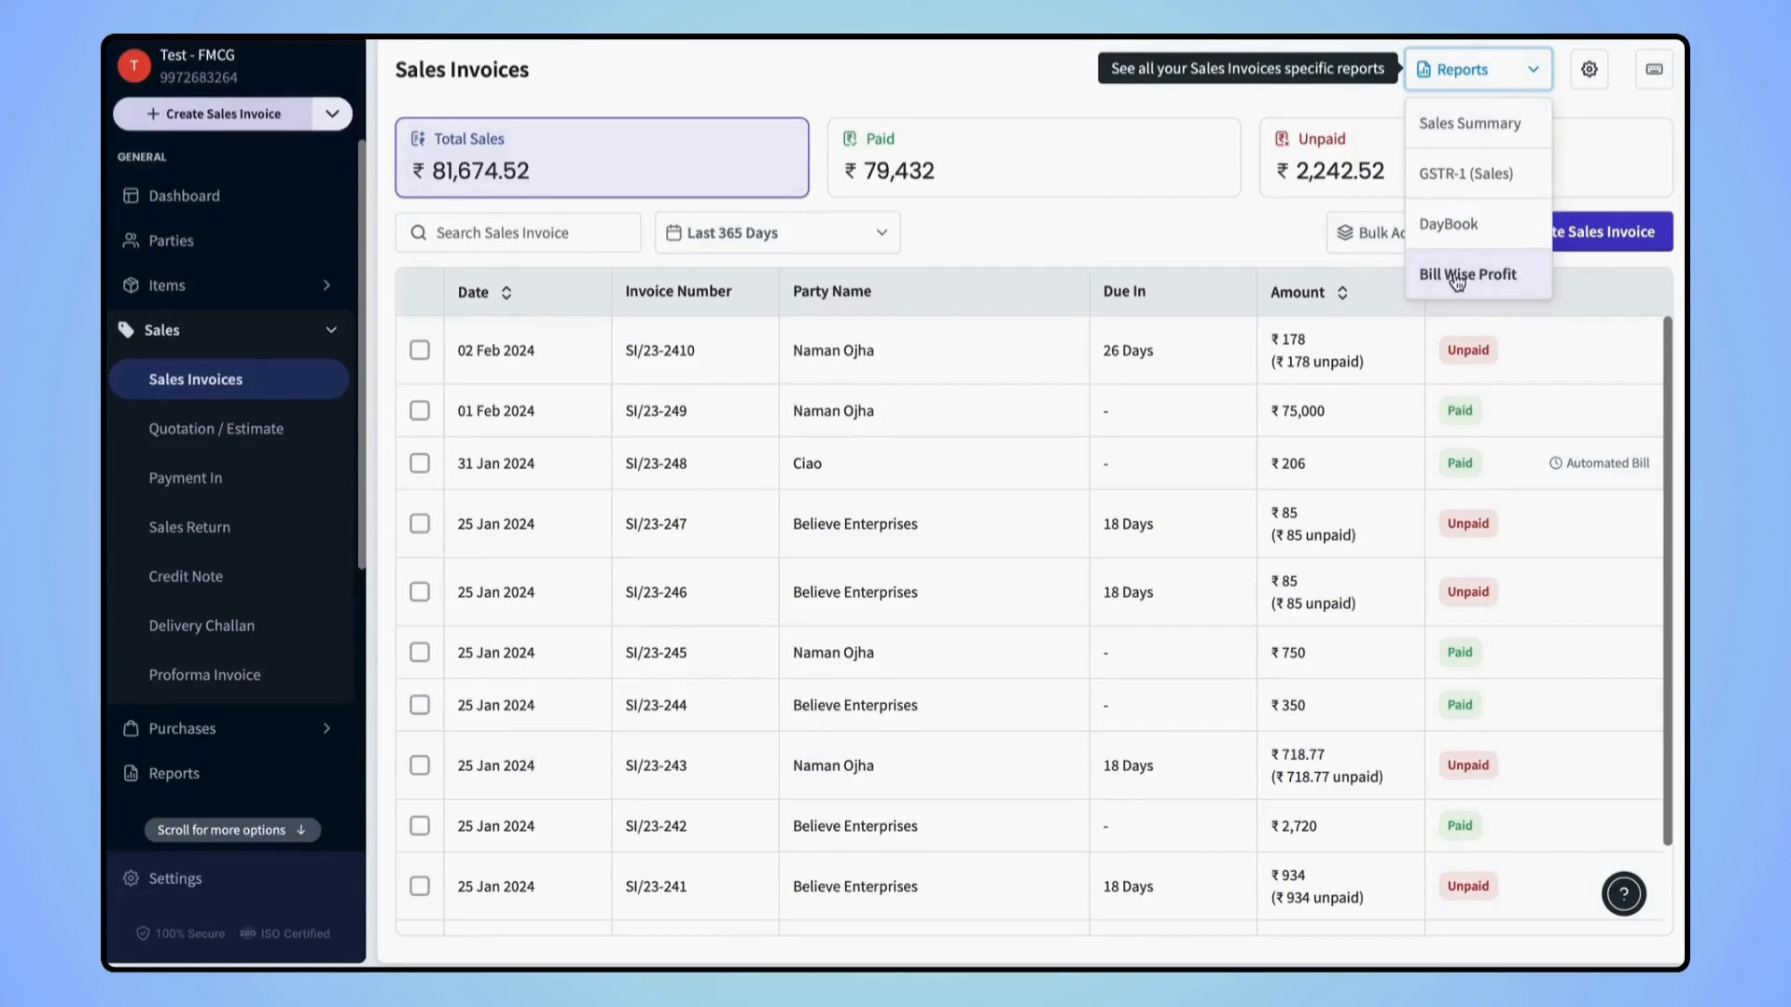
left_click(1261, 239)
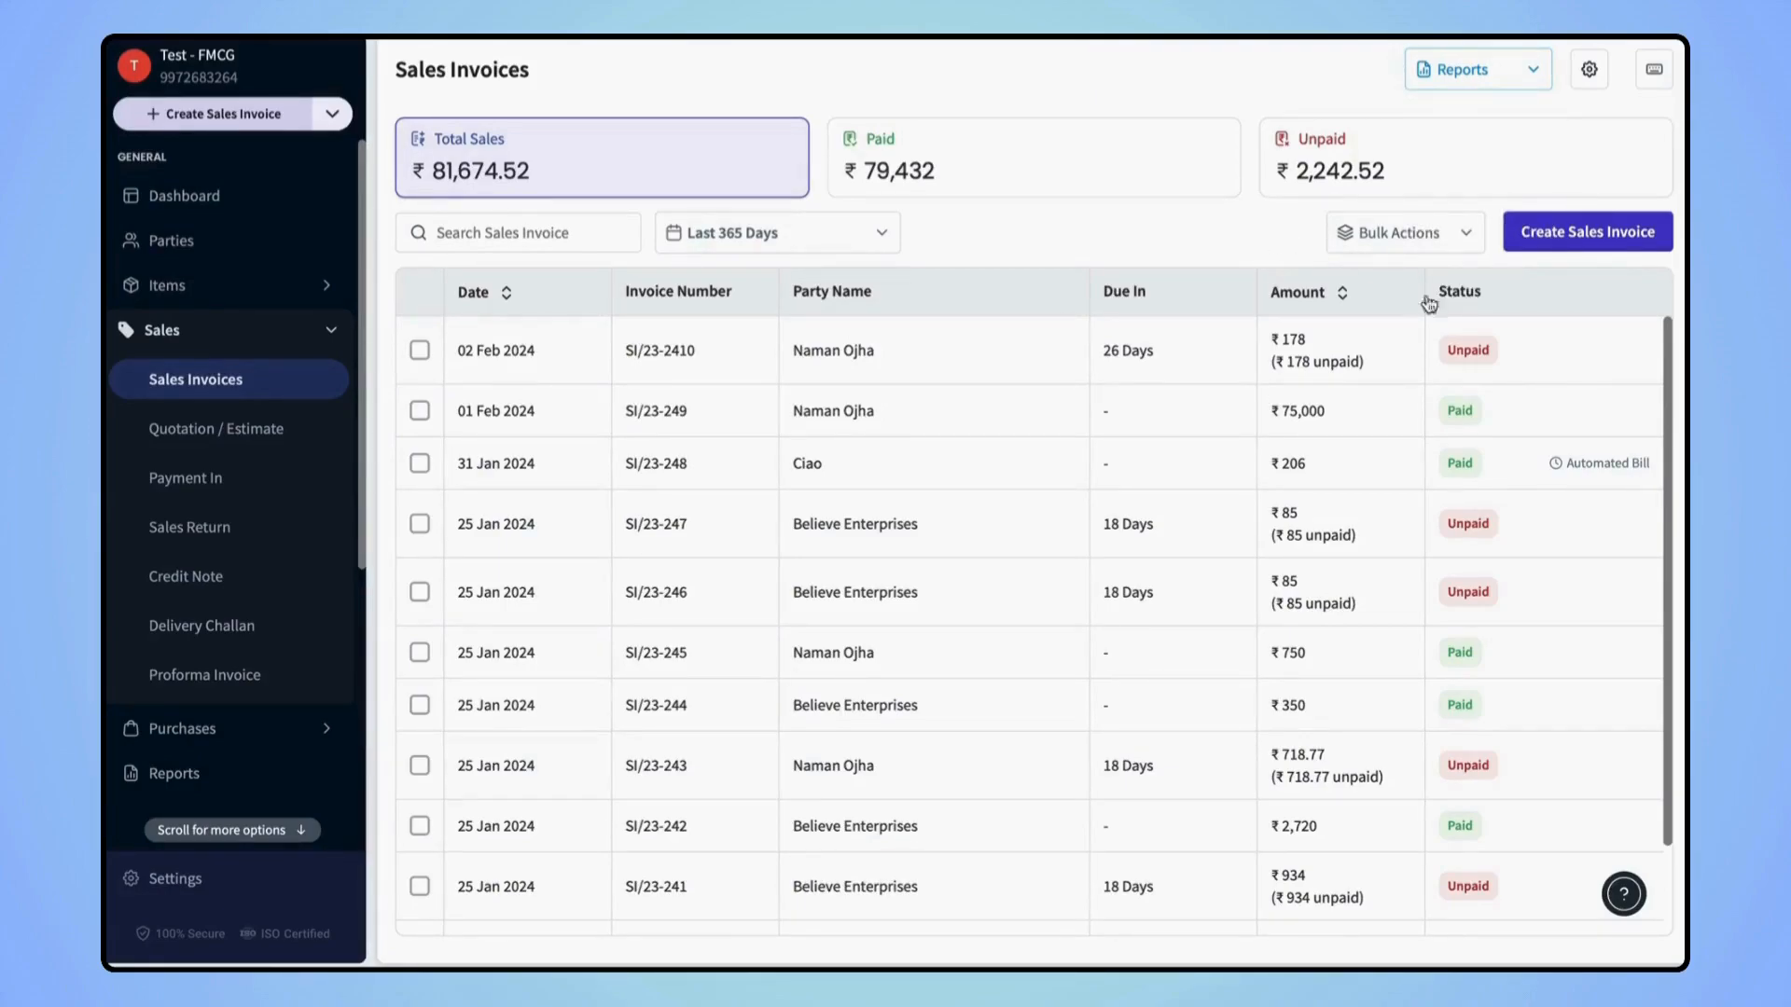
Start new sales invoice SI/23-24 11 billed to a saved customer party
left_click(1588, 232)
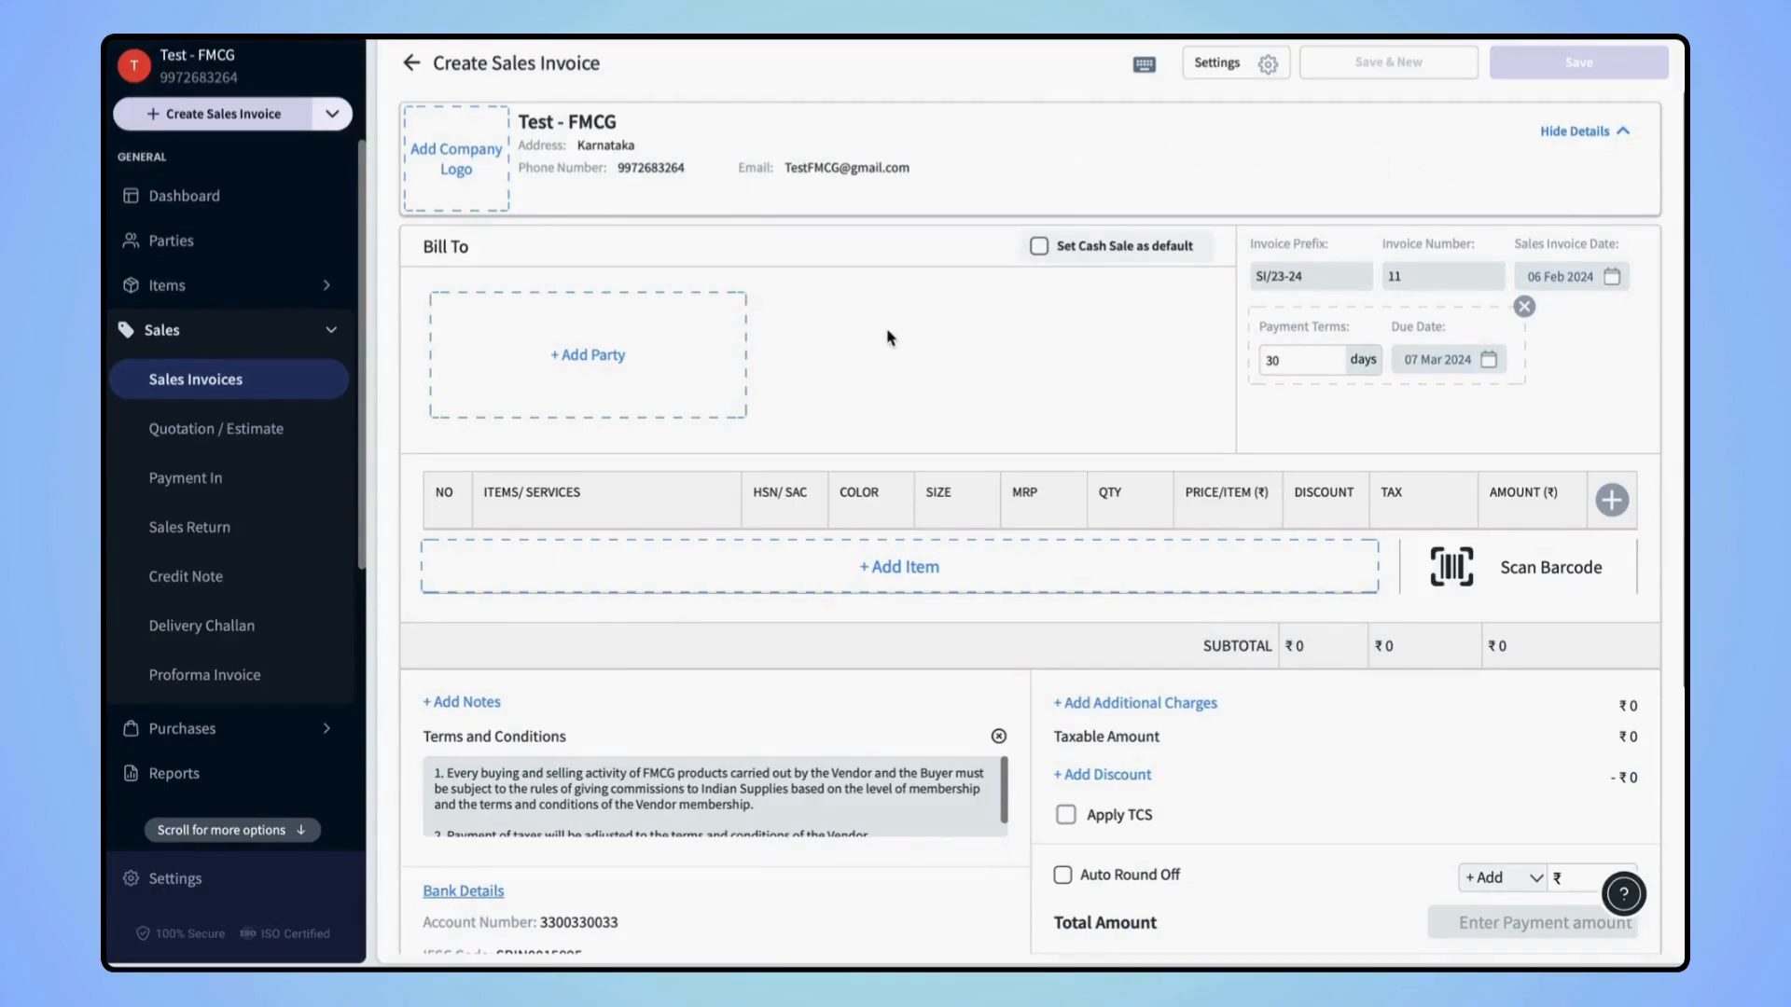
left_click(586, 358)
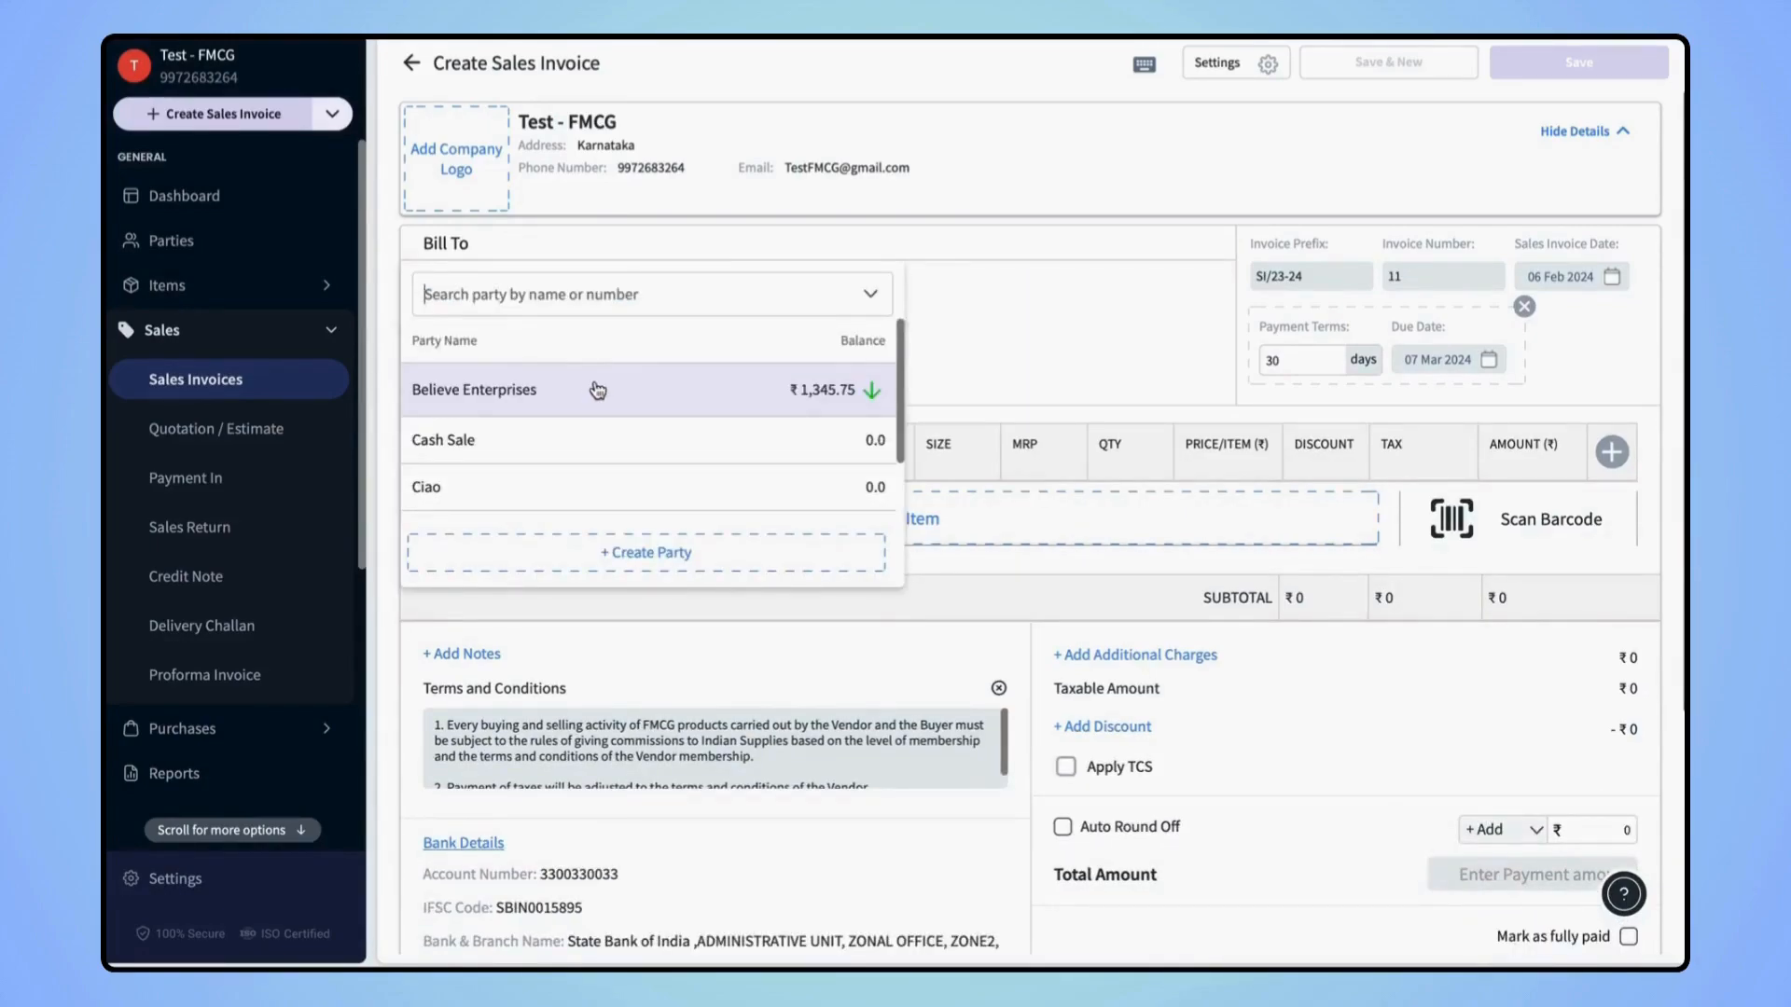
scroll(580, 473, "down", 1)
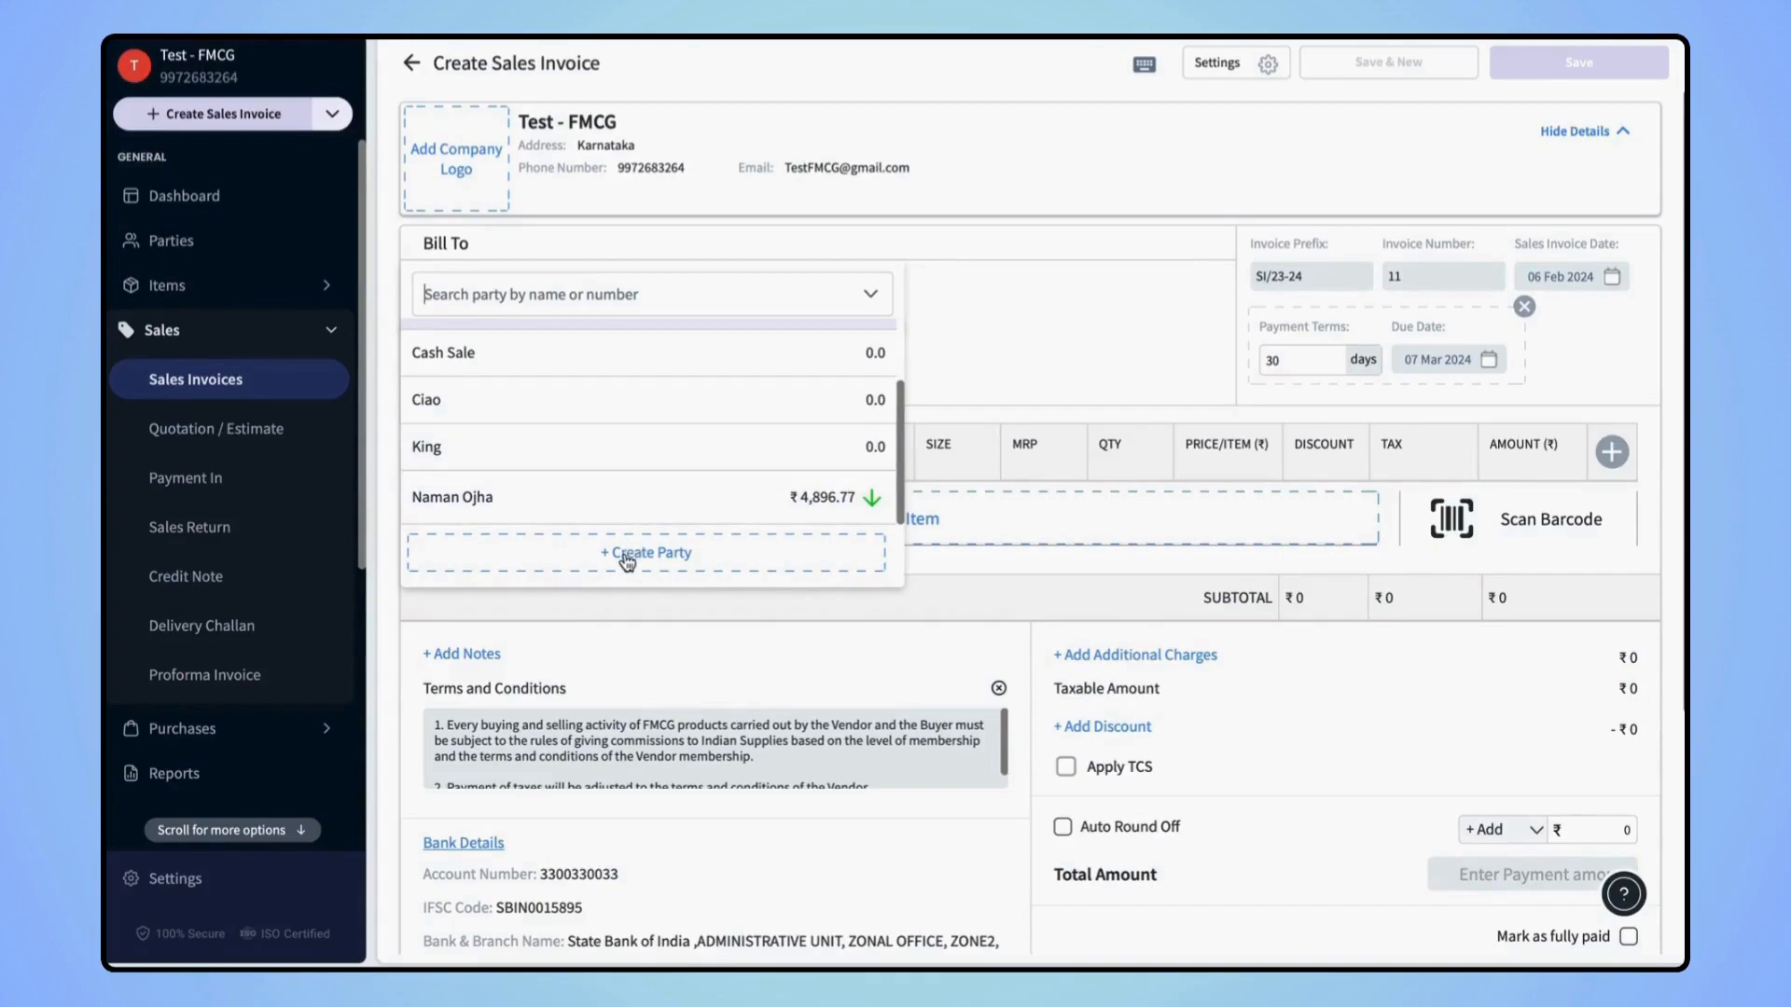
left_click(577, 518)
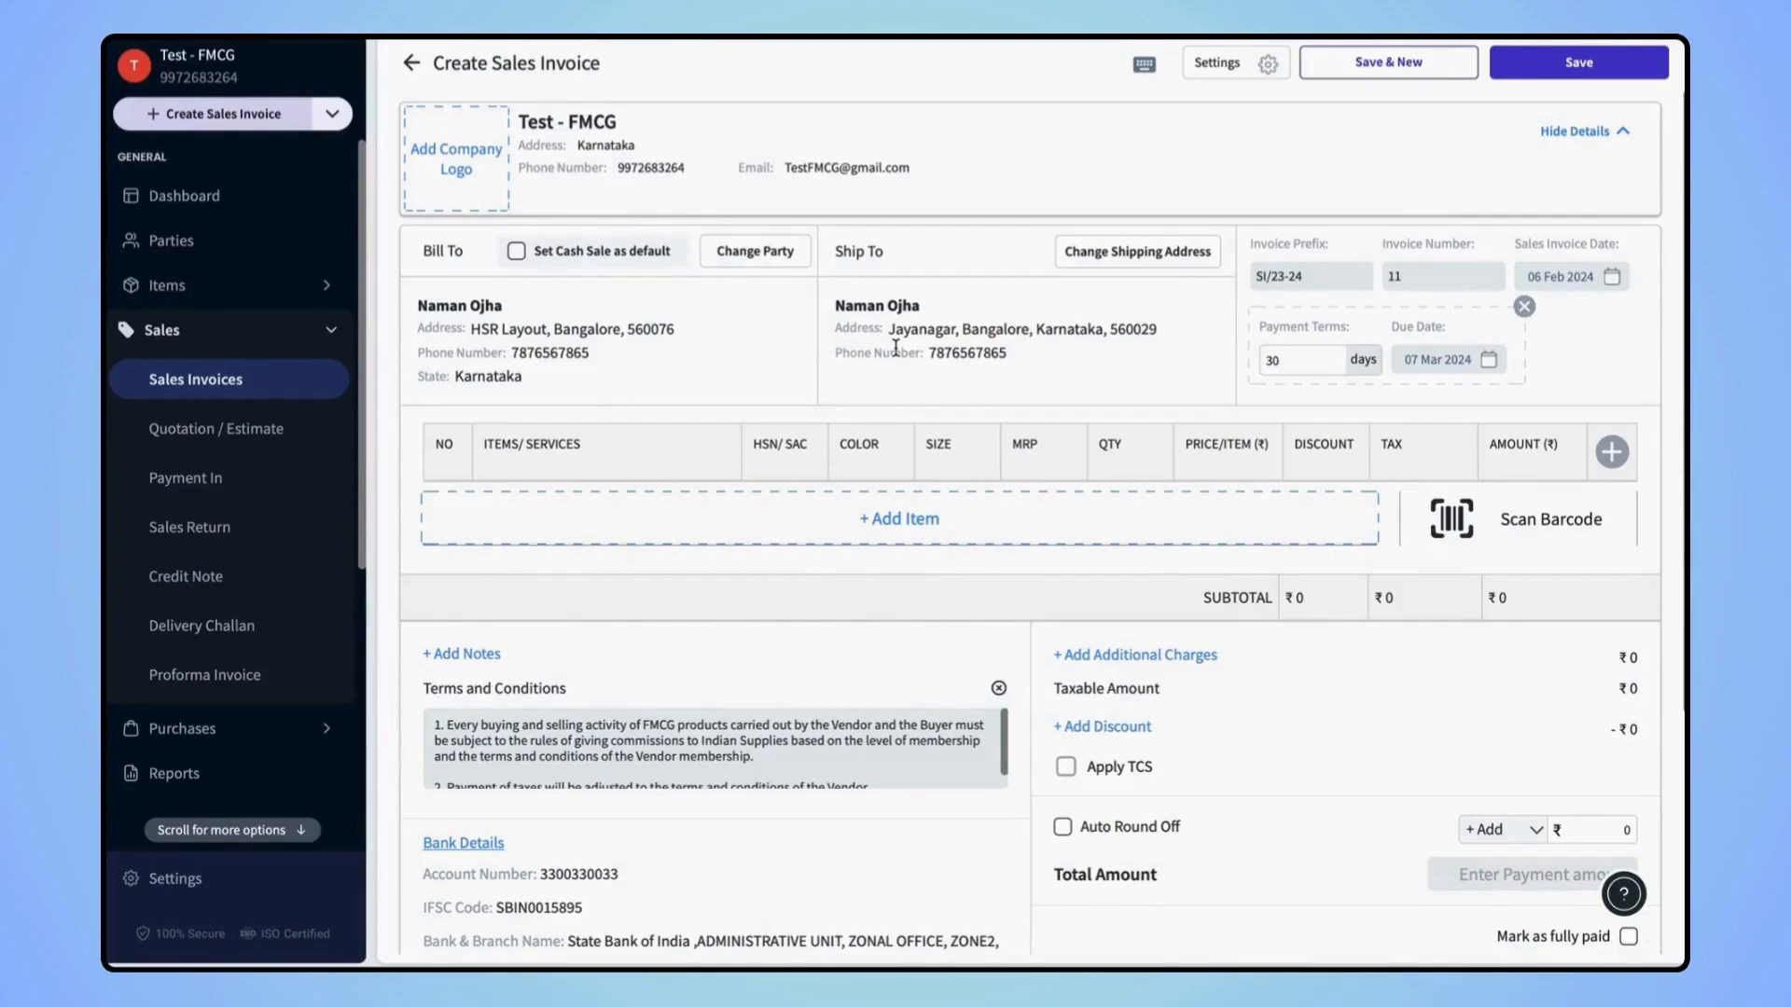
Switch the invoice's shipping address to the customer's second saved address
left_click(1111, 259)
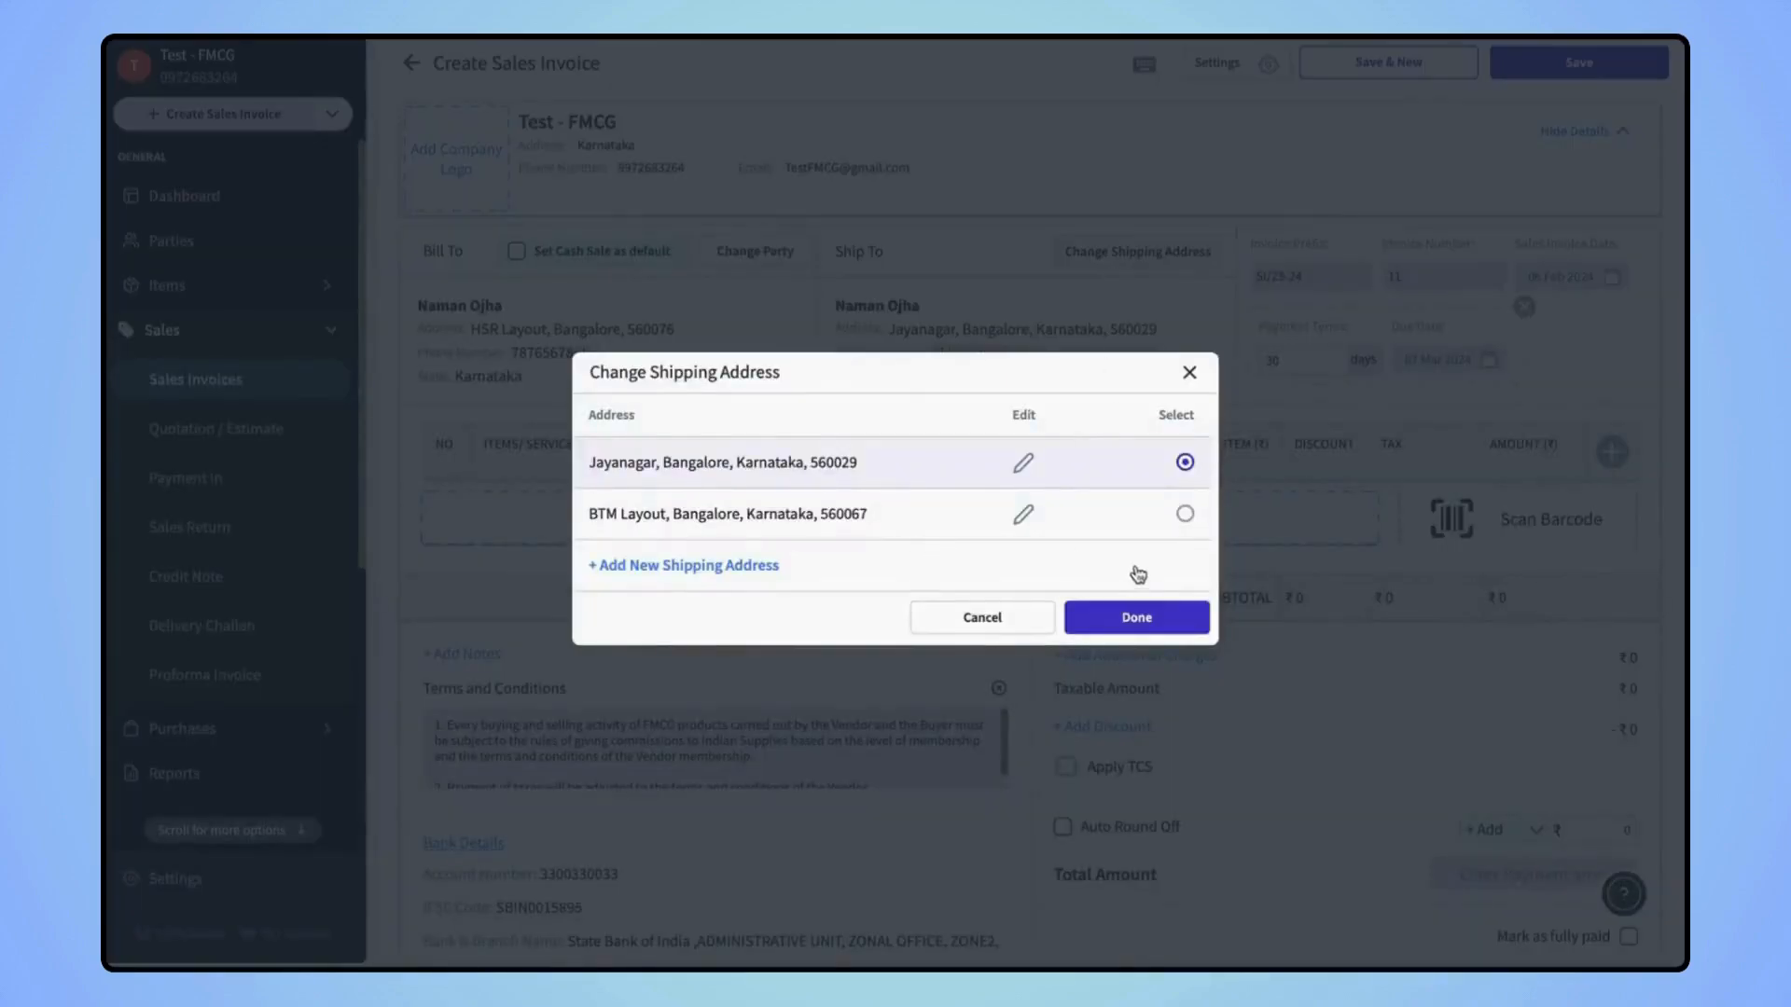
left_click(1184, 514)
left_click(1110, 638)
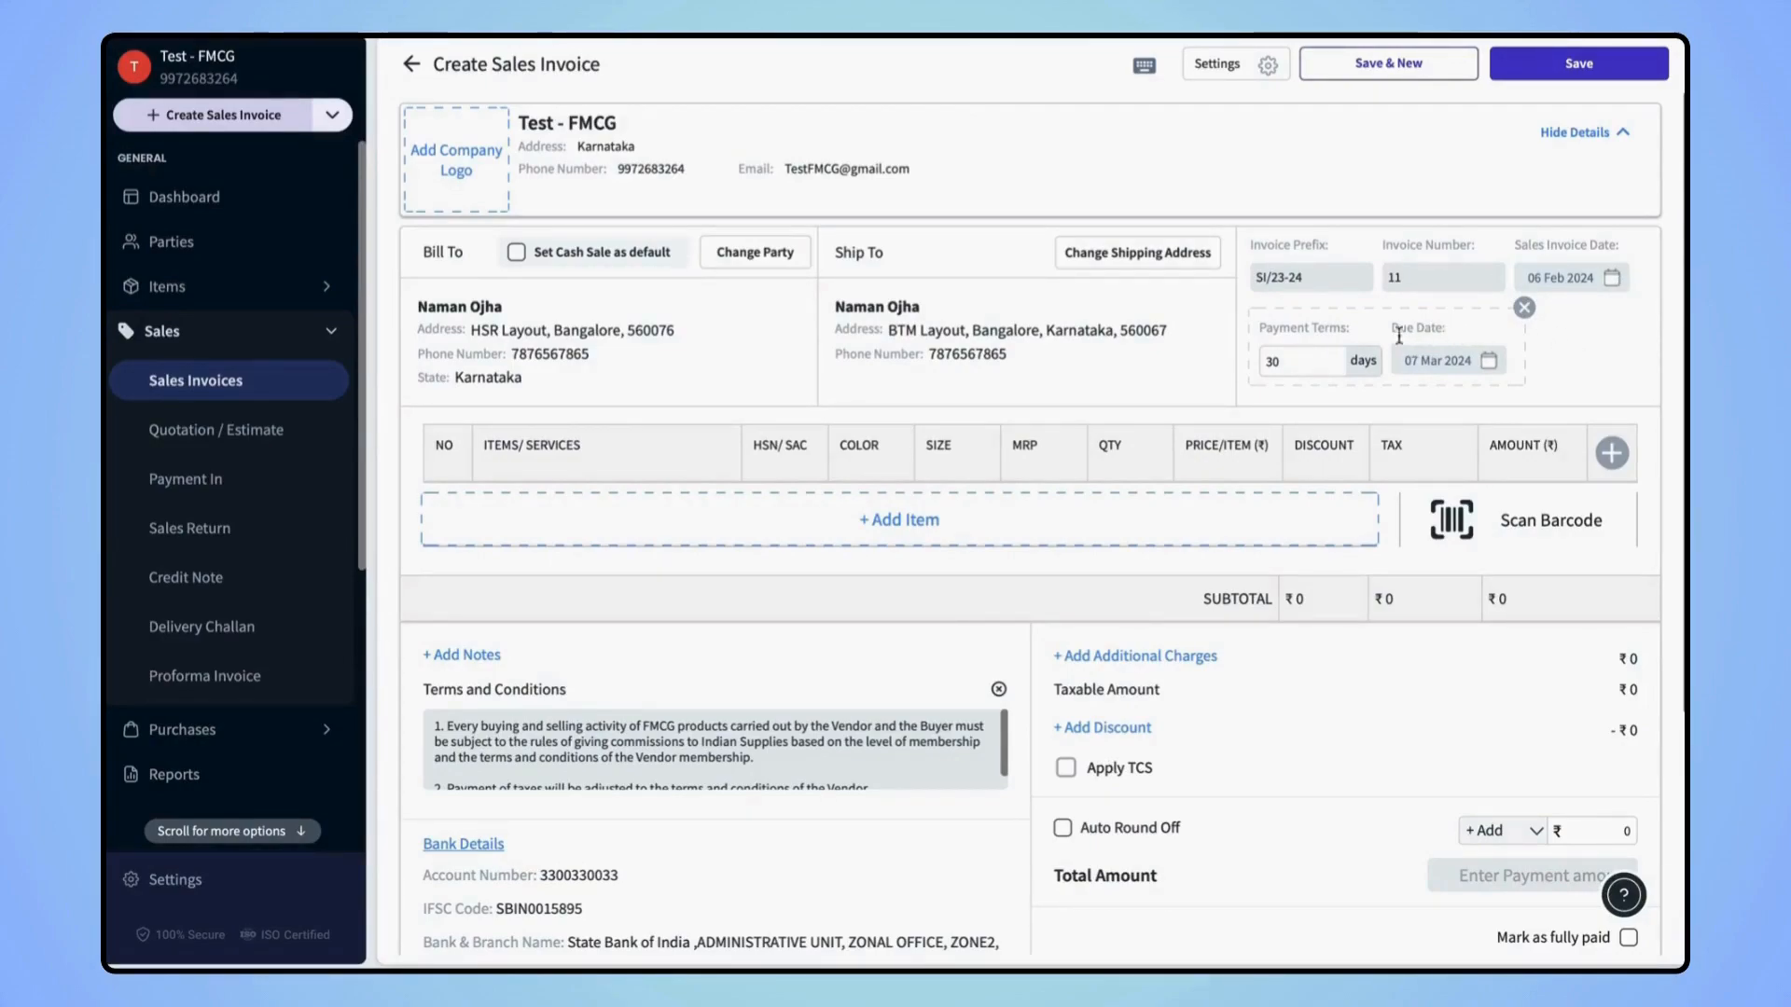
Set the invoice due date to 13 Feb 2024 via payment terms and the calendar
left_click(1290, 362)
key("BackSpace")
key("BackSpace")
type("9")
left_click(1489, 363)
left_click(1334, 602)
scroll(1071, 636, "down", 3)
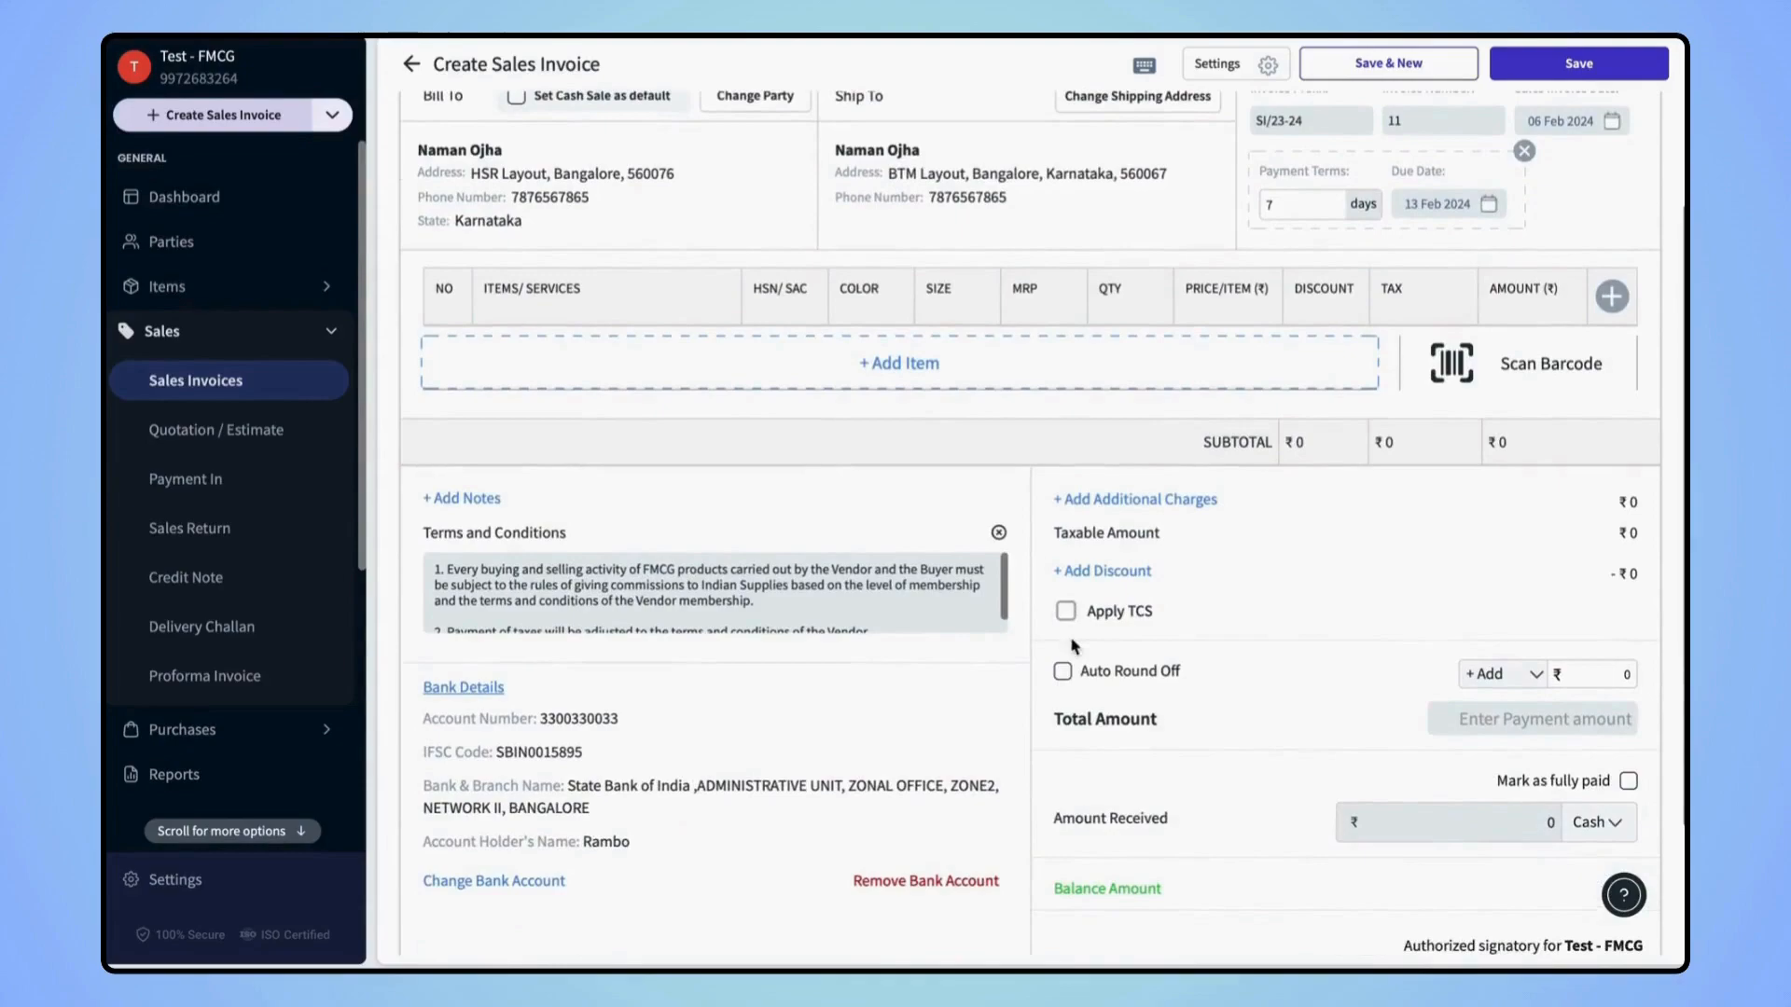
Add one each of Asal Coin Parotta 350 Gm, Asal Premium Buns 175 Gm and Beekays Bread Butterkrust 400 gm, totalling ₹78
left_click(877, 364)
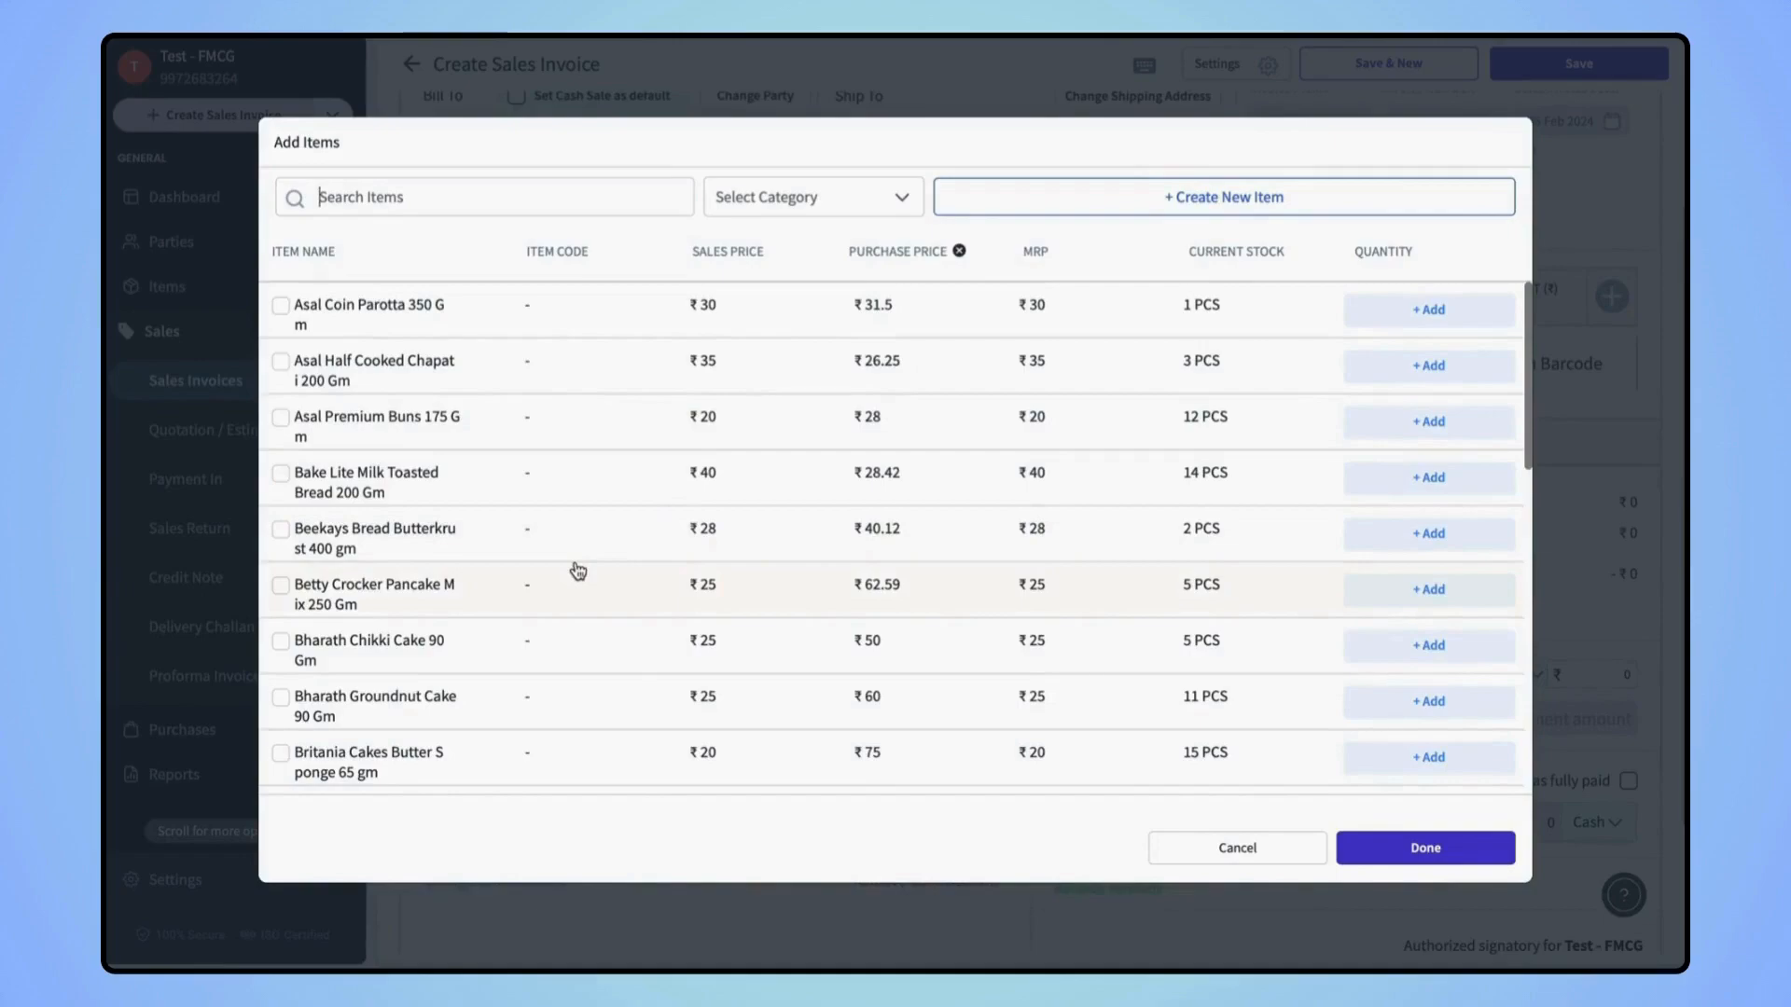
scroll(577, 569, "down", 2)
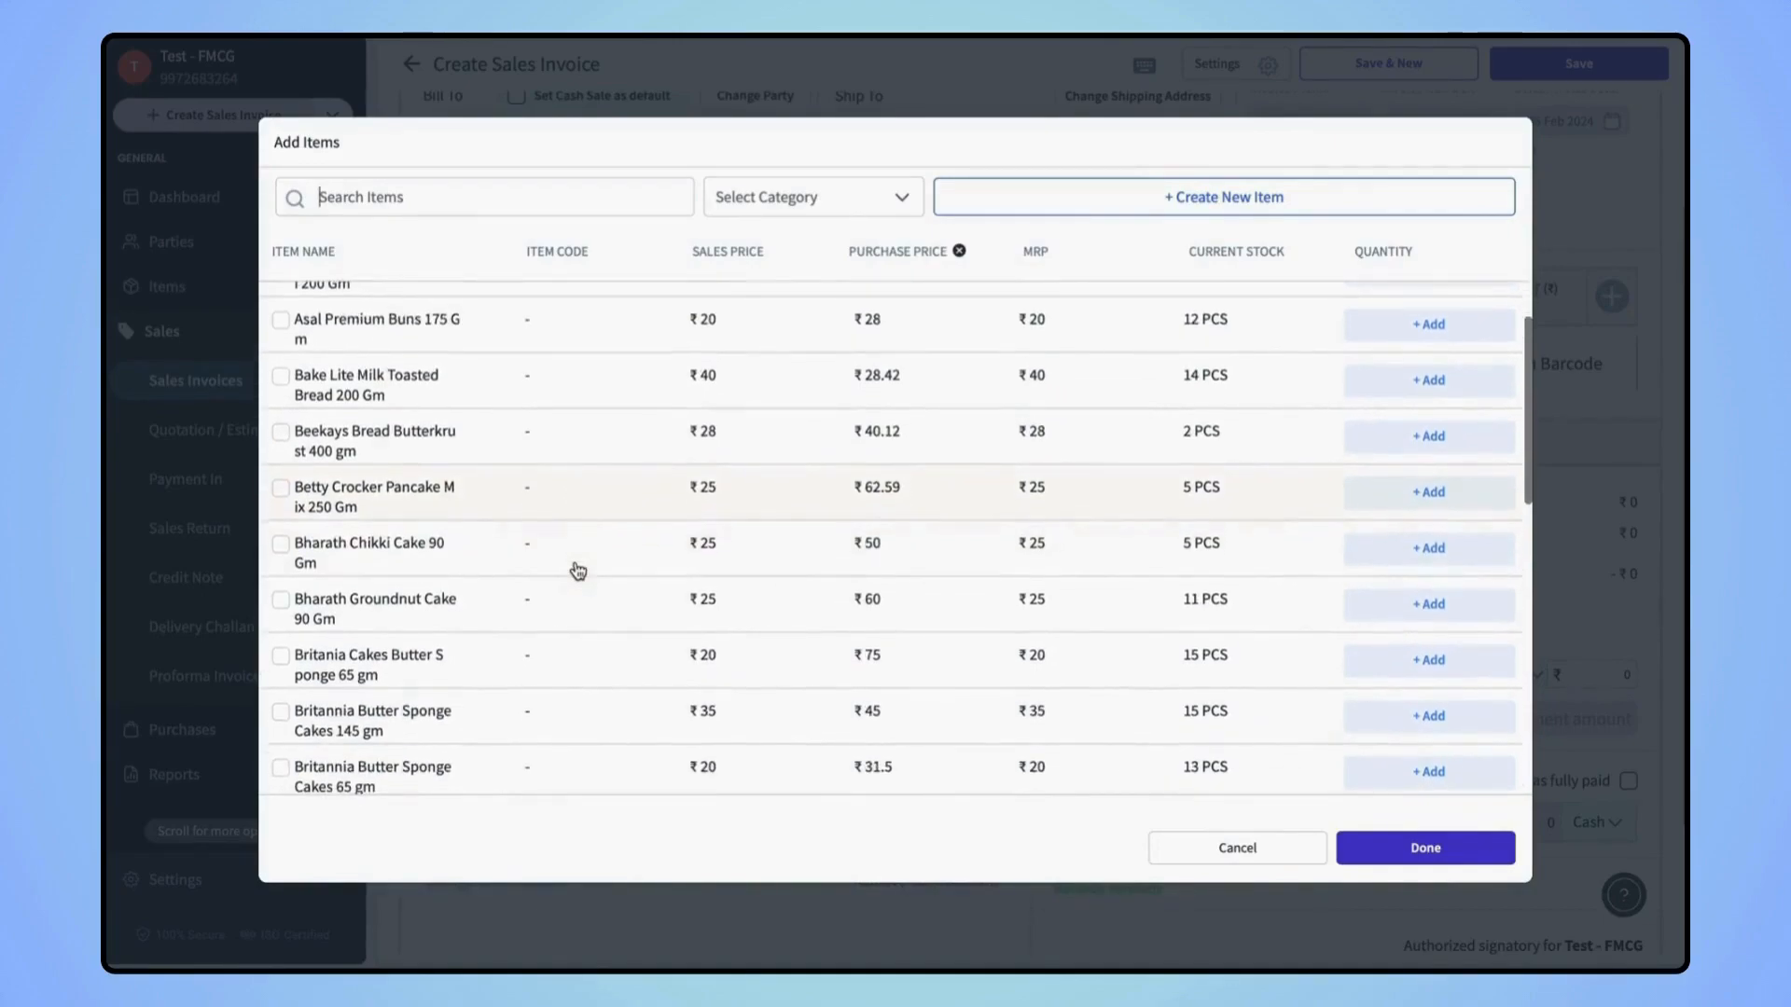
scroll(1319, 476, "up", 2)
left_click(1443, 318)
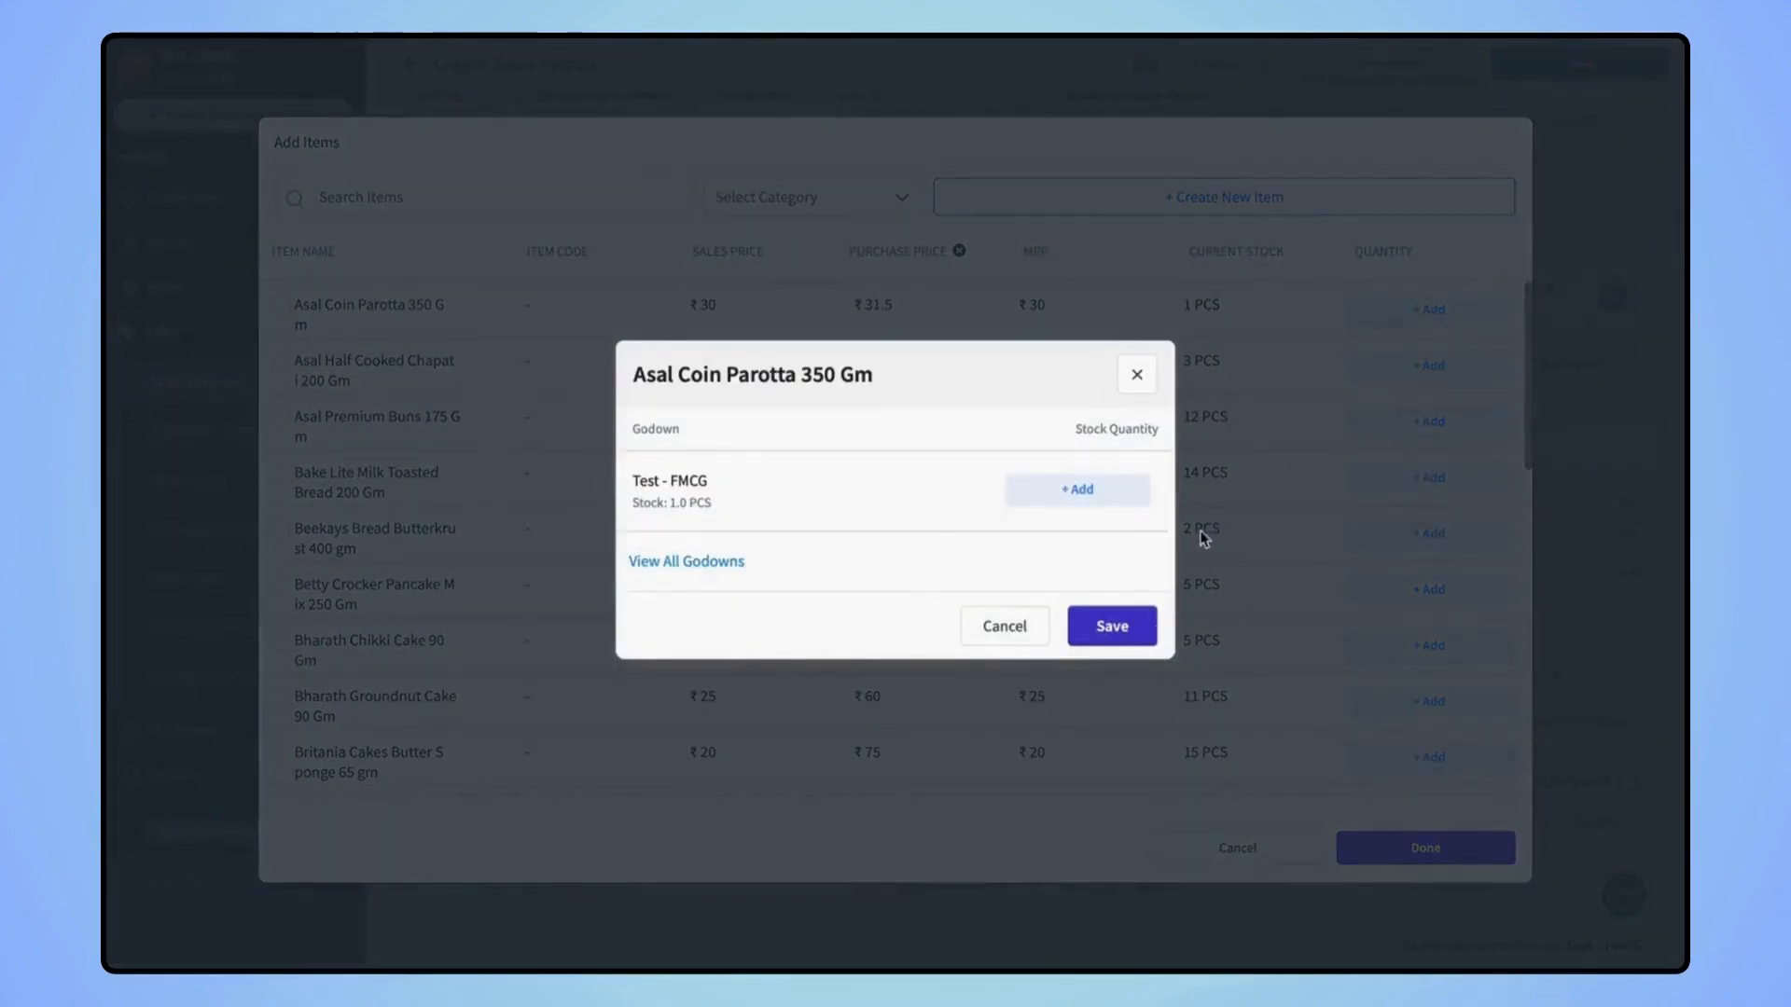
left_click(1111, 504)
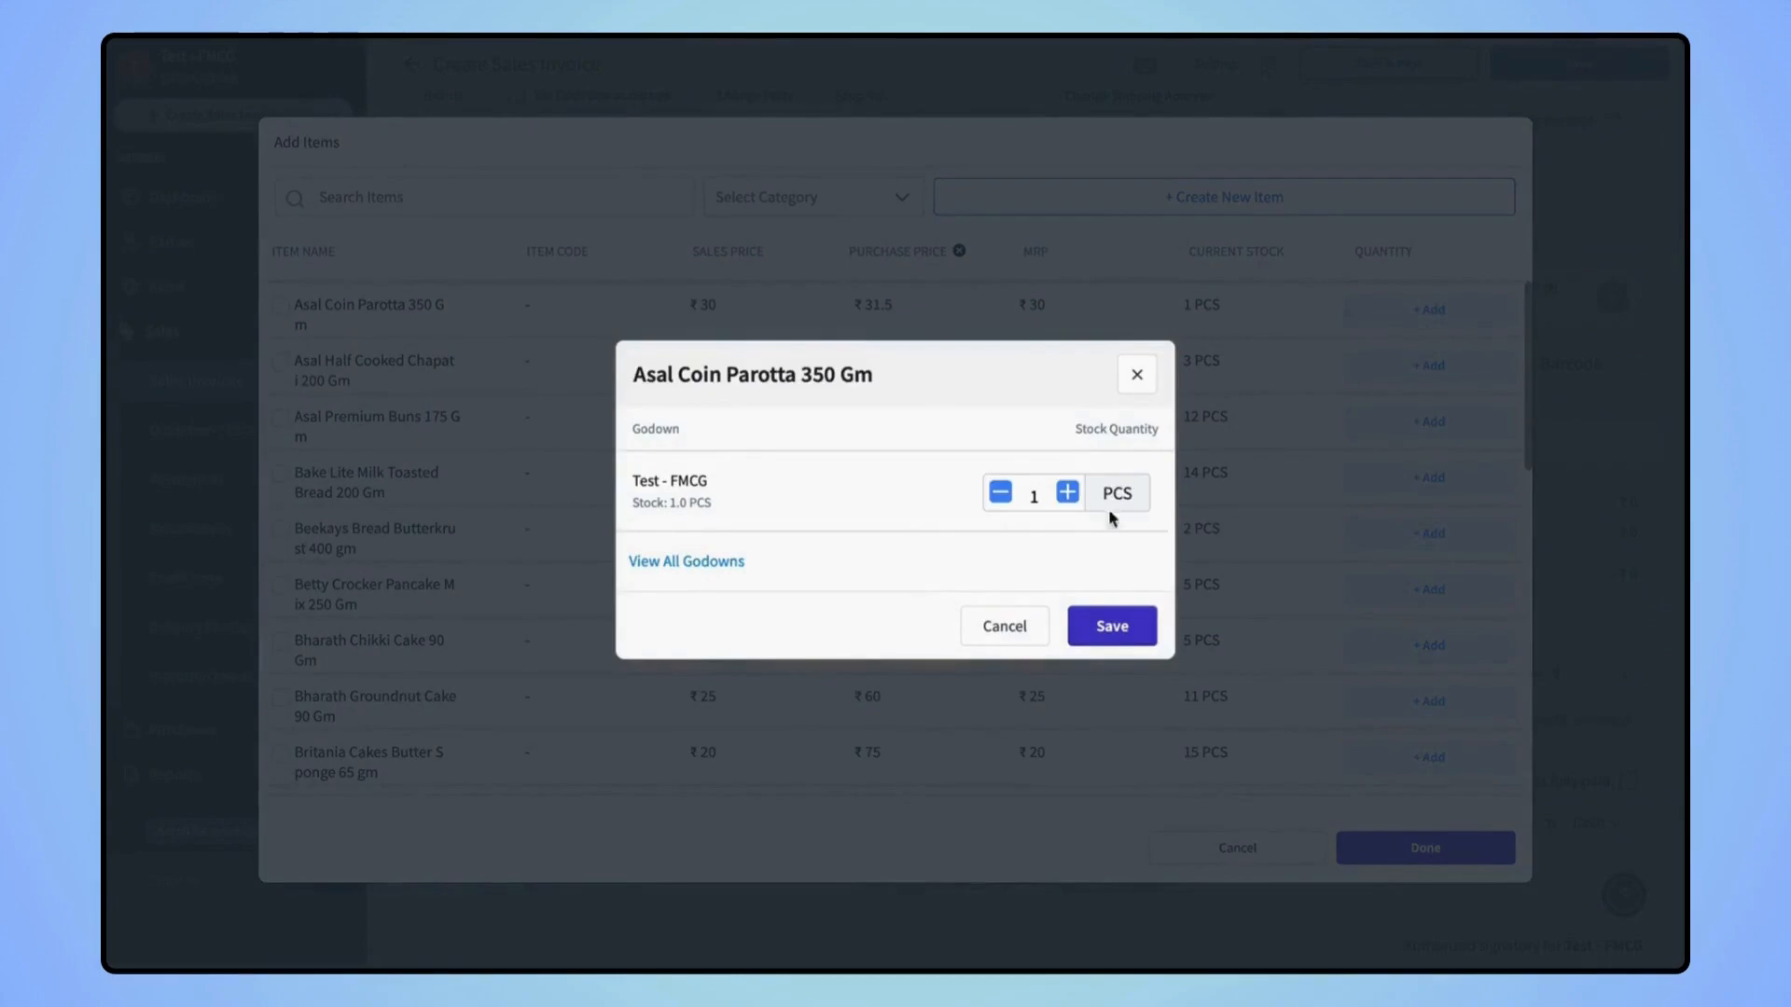
left_click(1105, 629)
left_click(1430, 420)
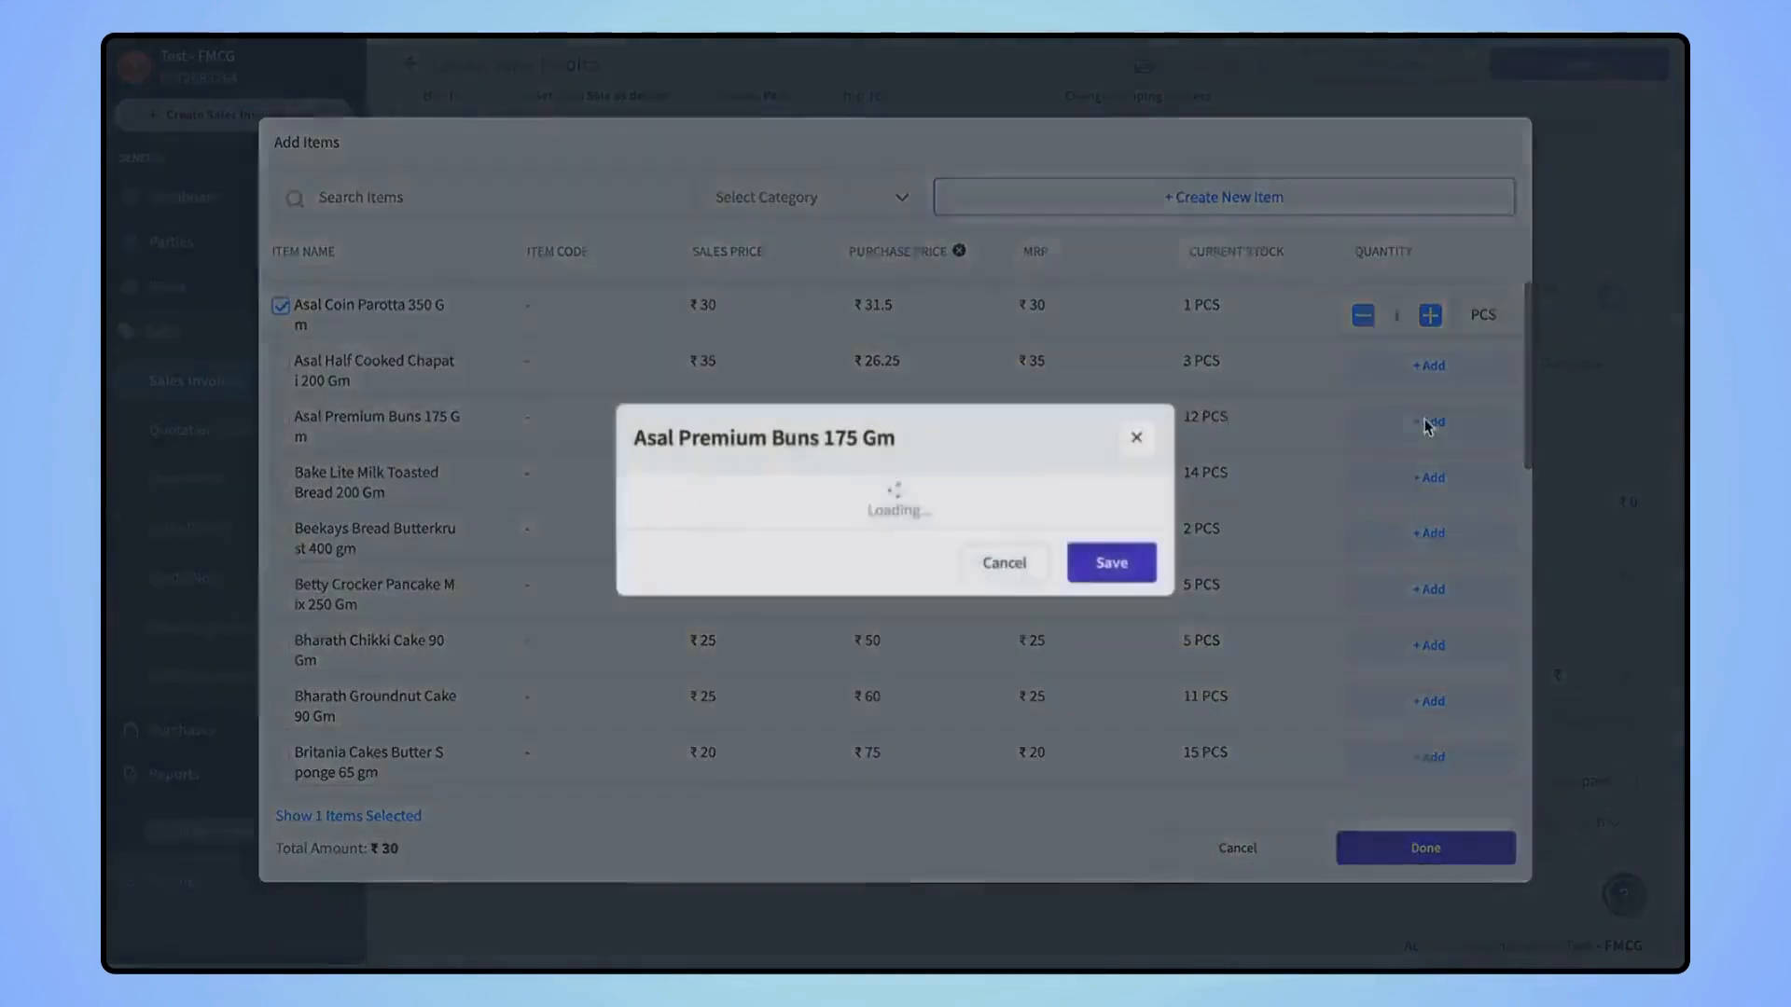
left_click(1091, 508)
left_click(1112, 626)
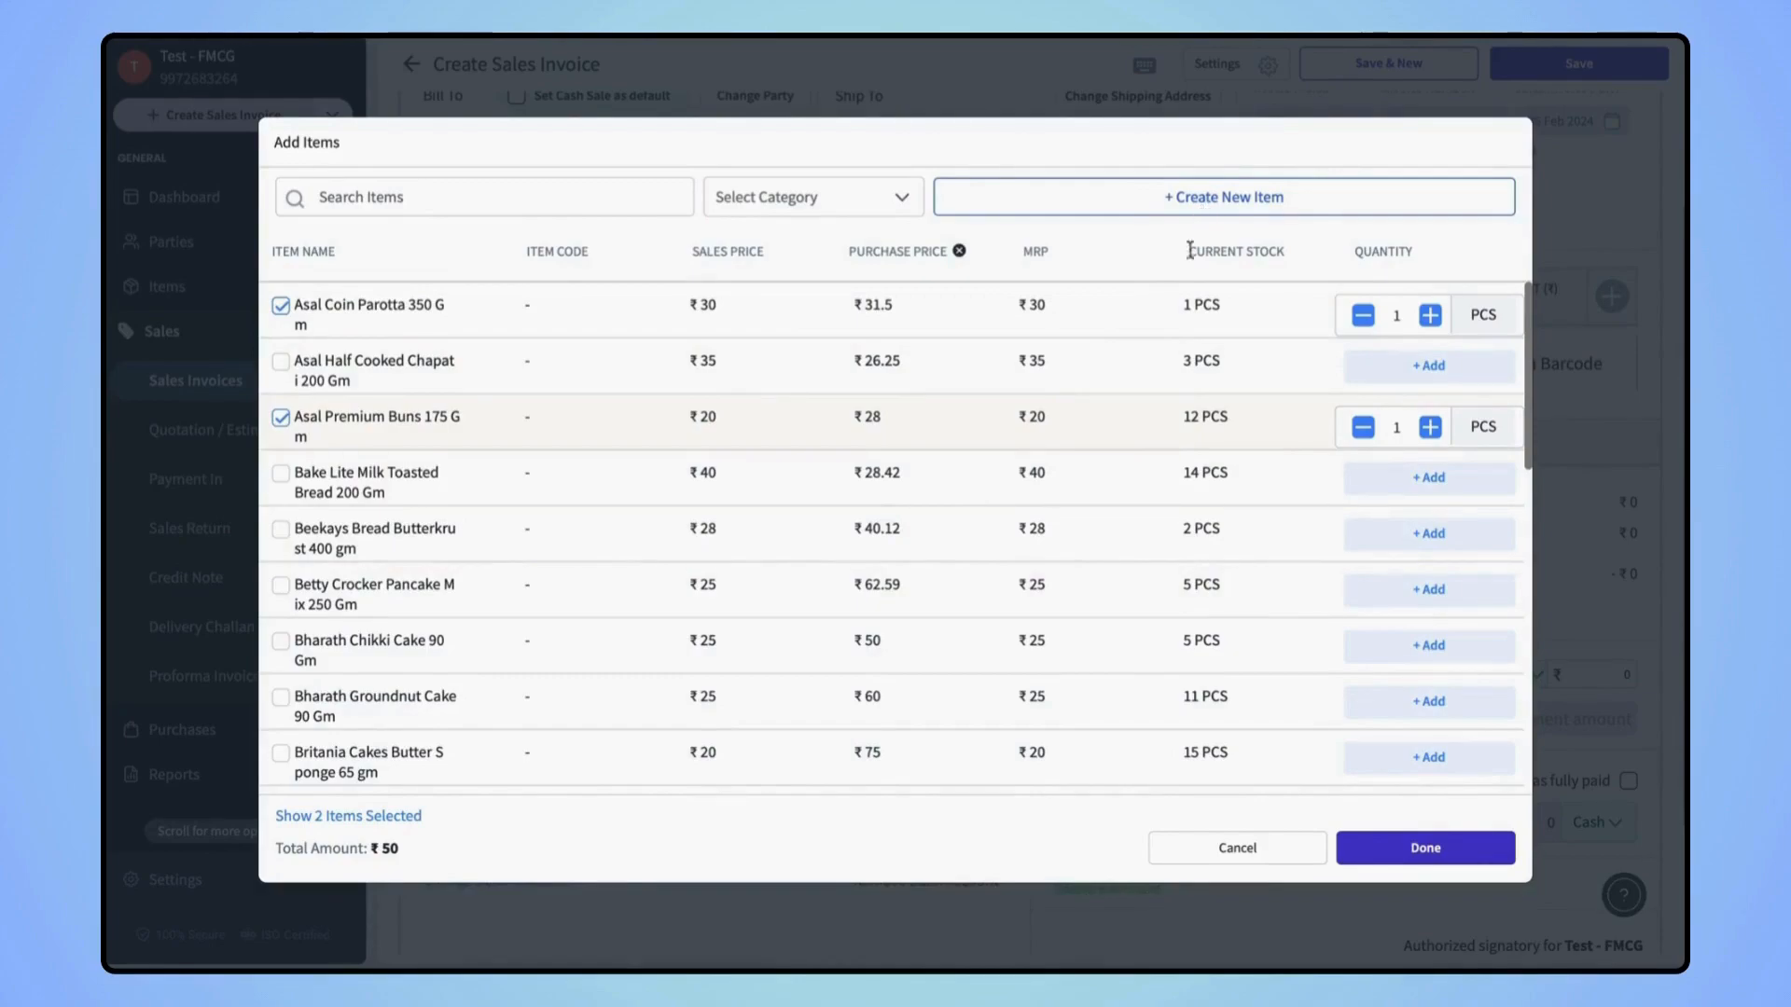
left_click(1456, 524)
left_click(1099, 508)
left_click(1110, 623)
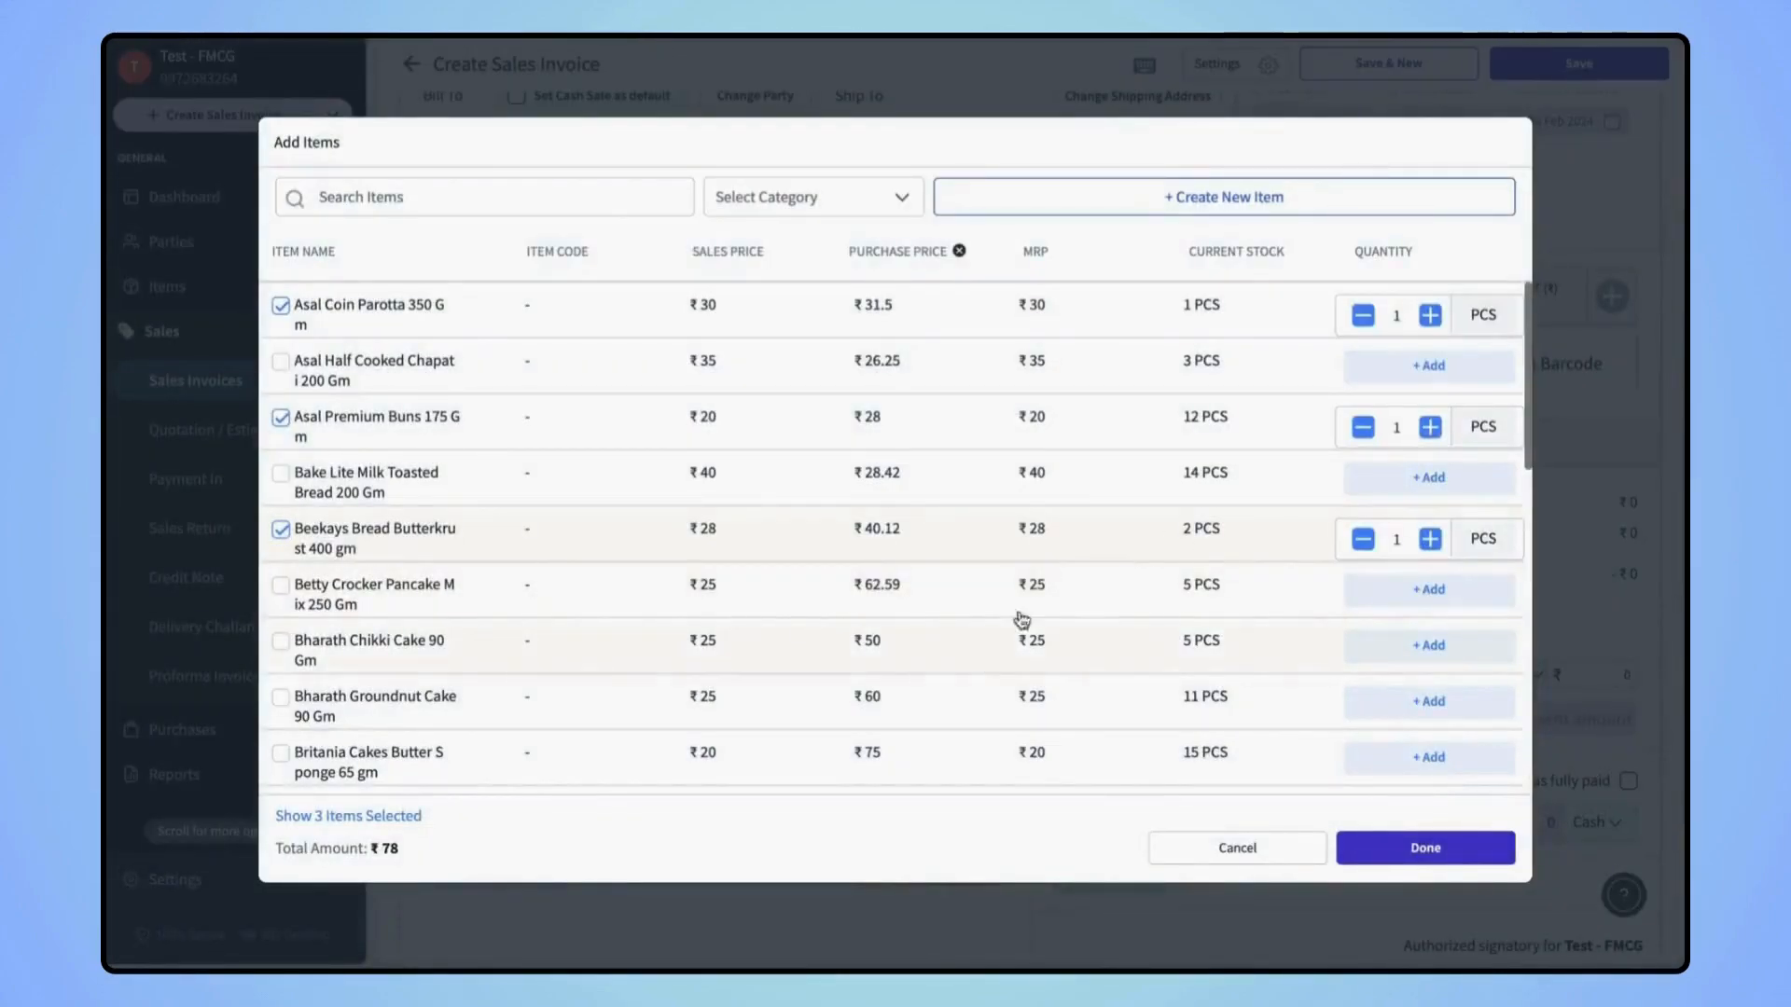
left_click(1419, 848)
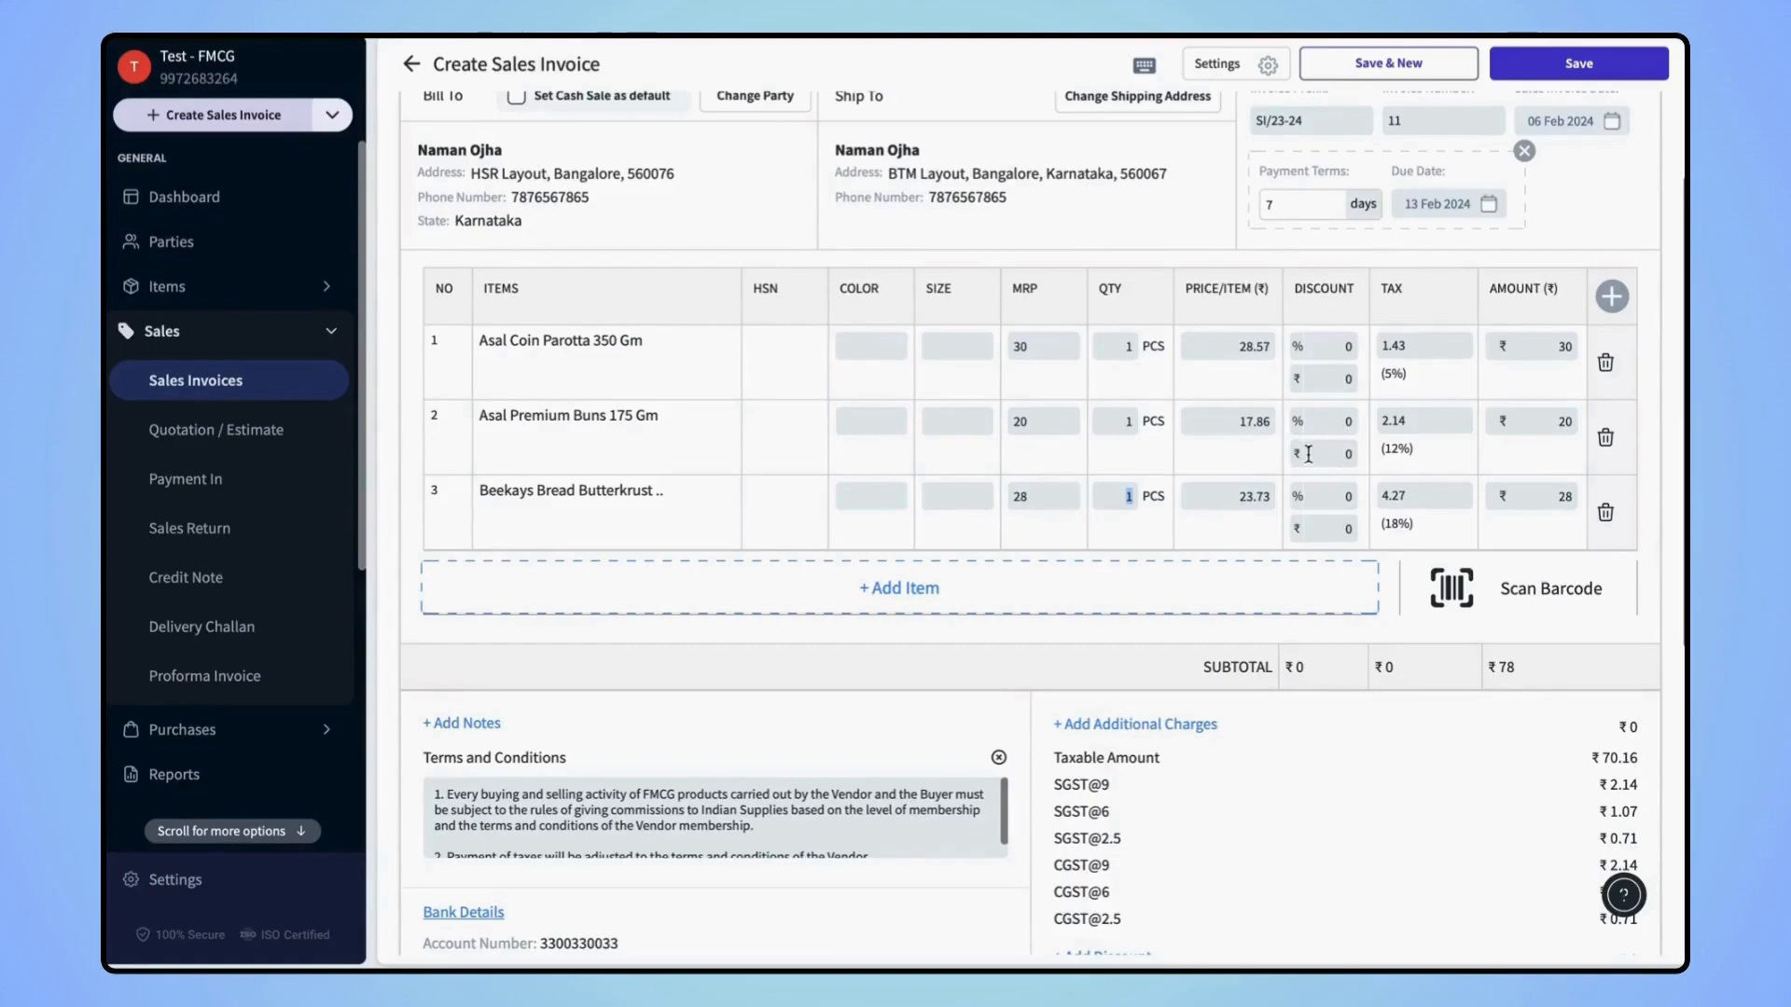
Raise the Asal Premium Buns quantity to 2
left_click(1131, 422)
left_click(1067, 456)
left_click(1123, 664)
Give the parotta row a 6% discount and the Beekays bread row 2%
left_click(1346, 352)
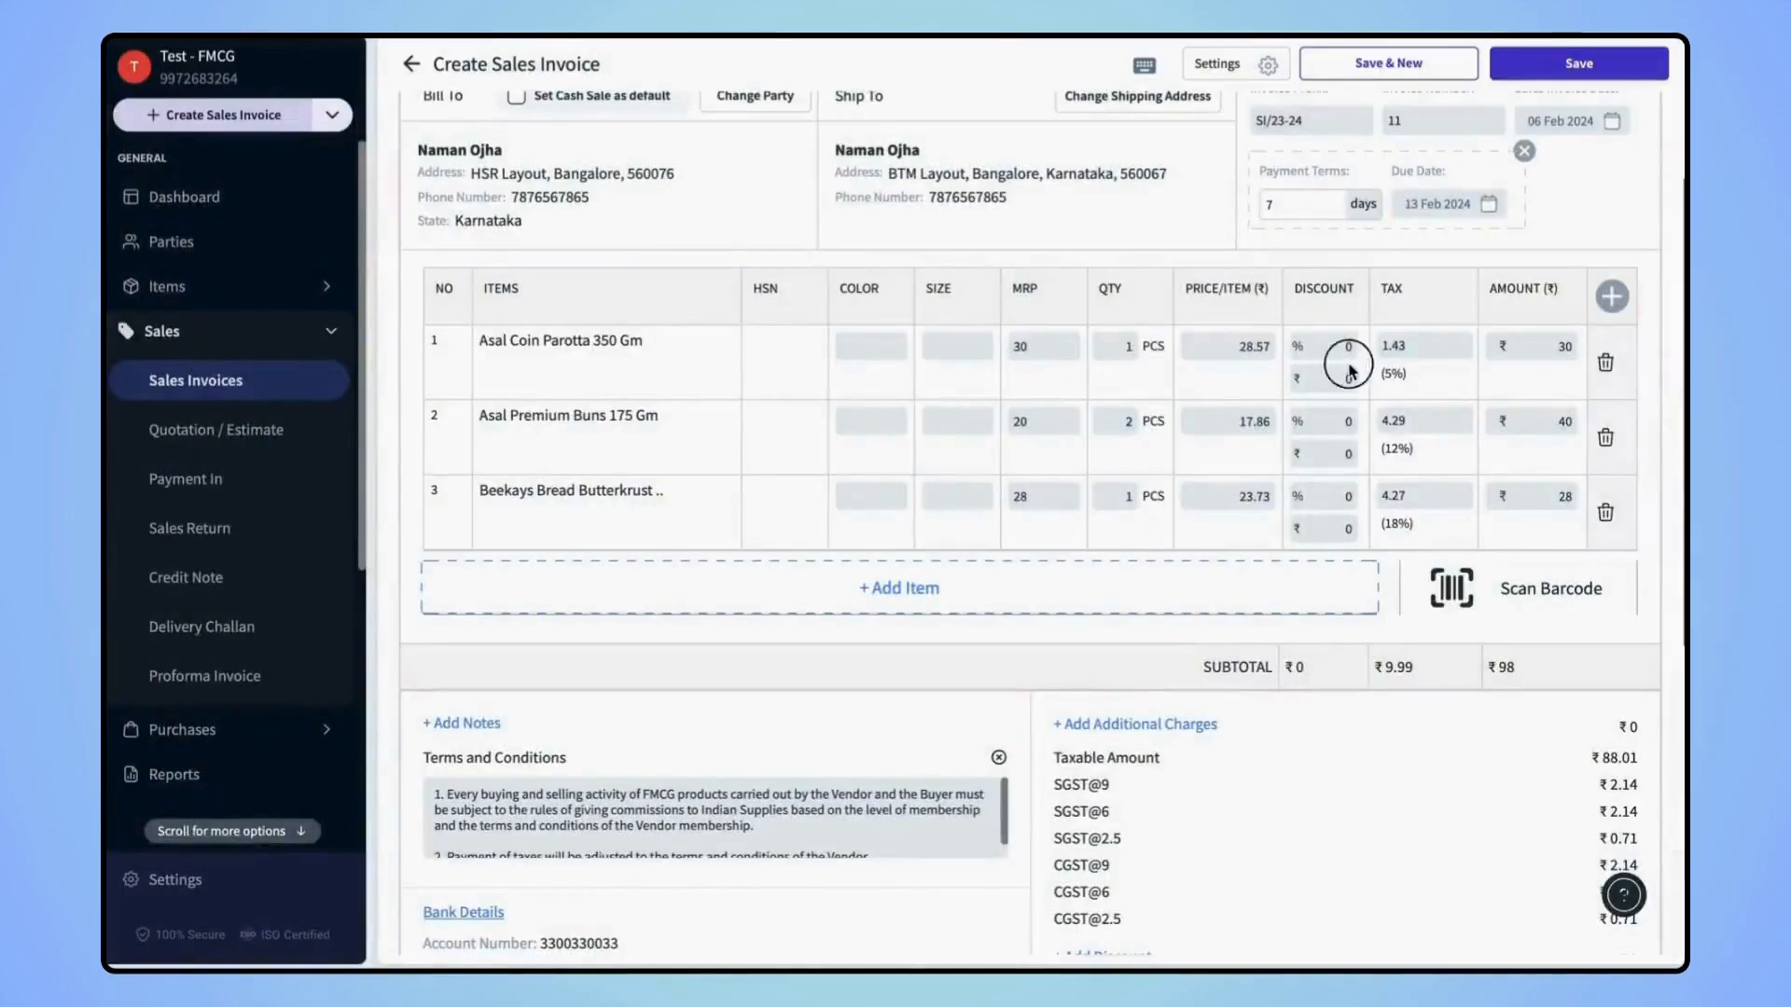
type("6")
key("Delete")
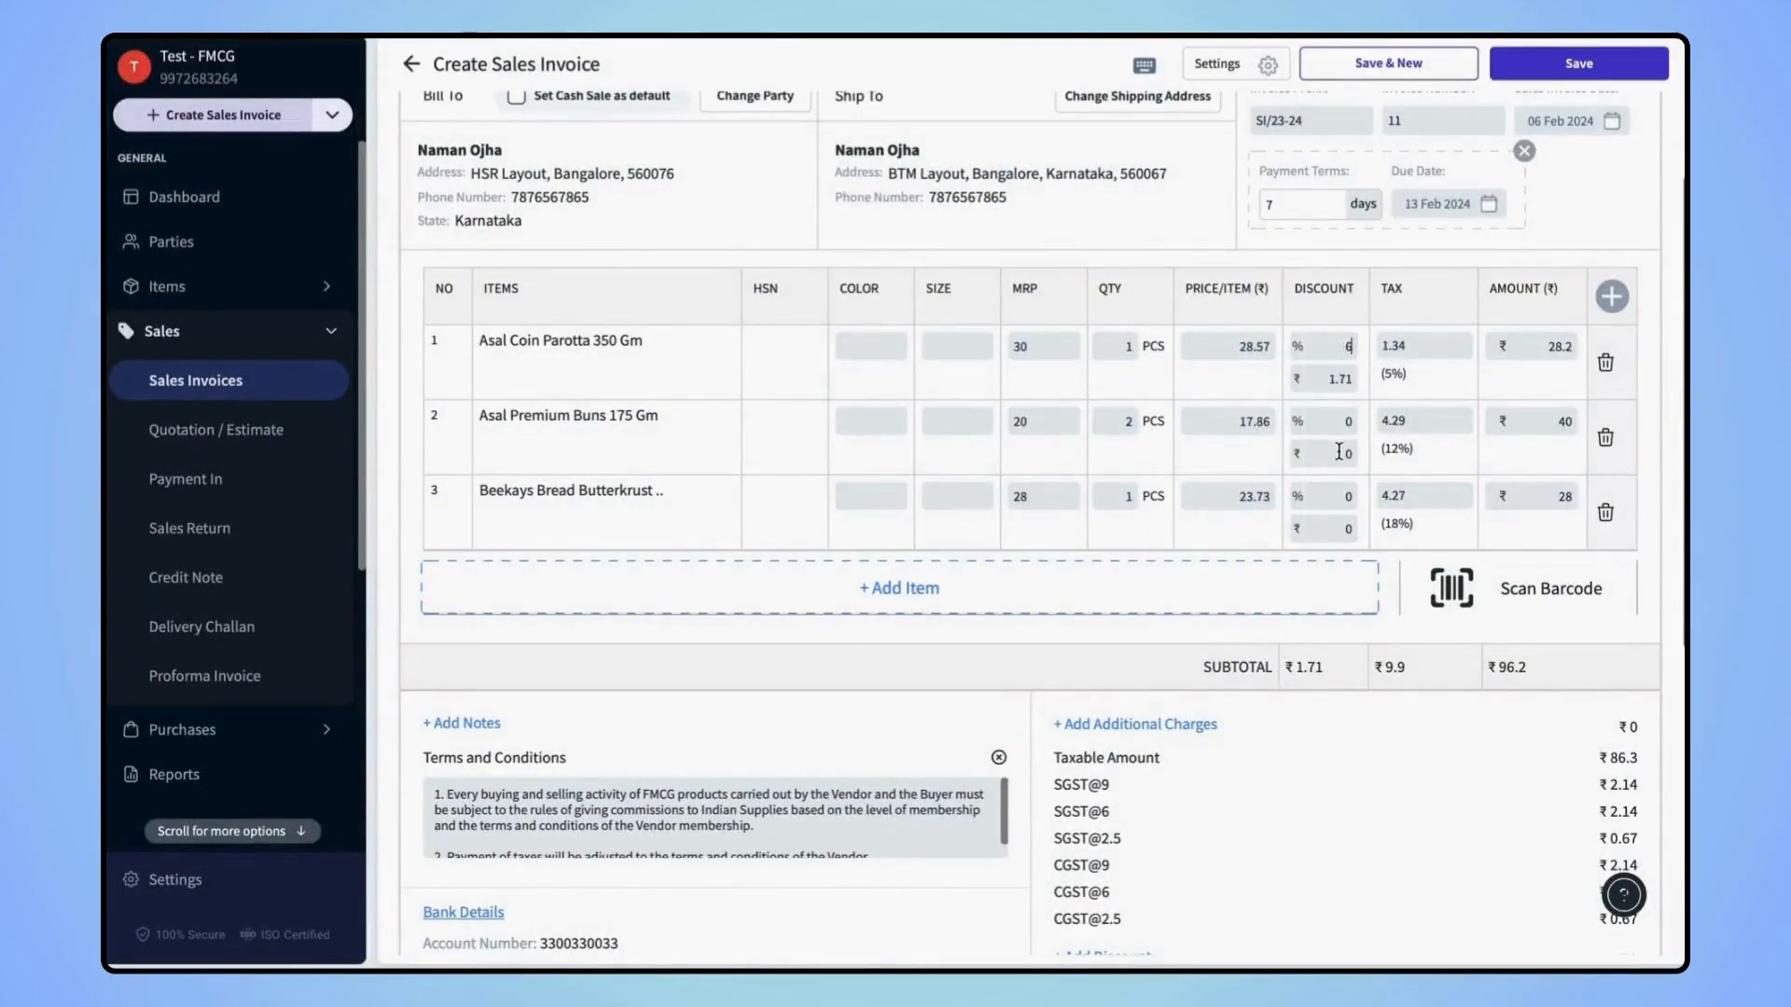
left_click(1348, 496)
type("2")
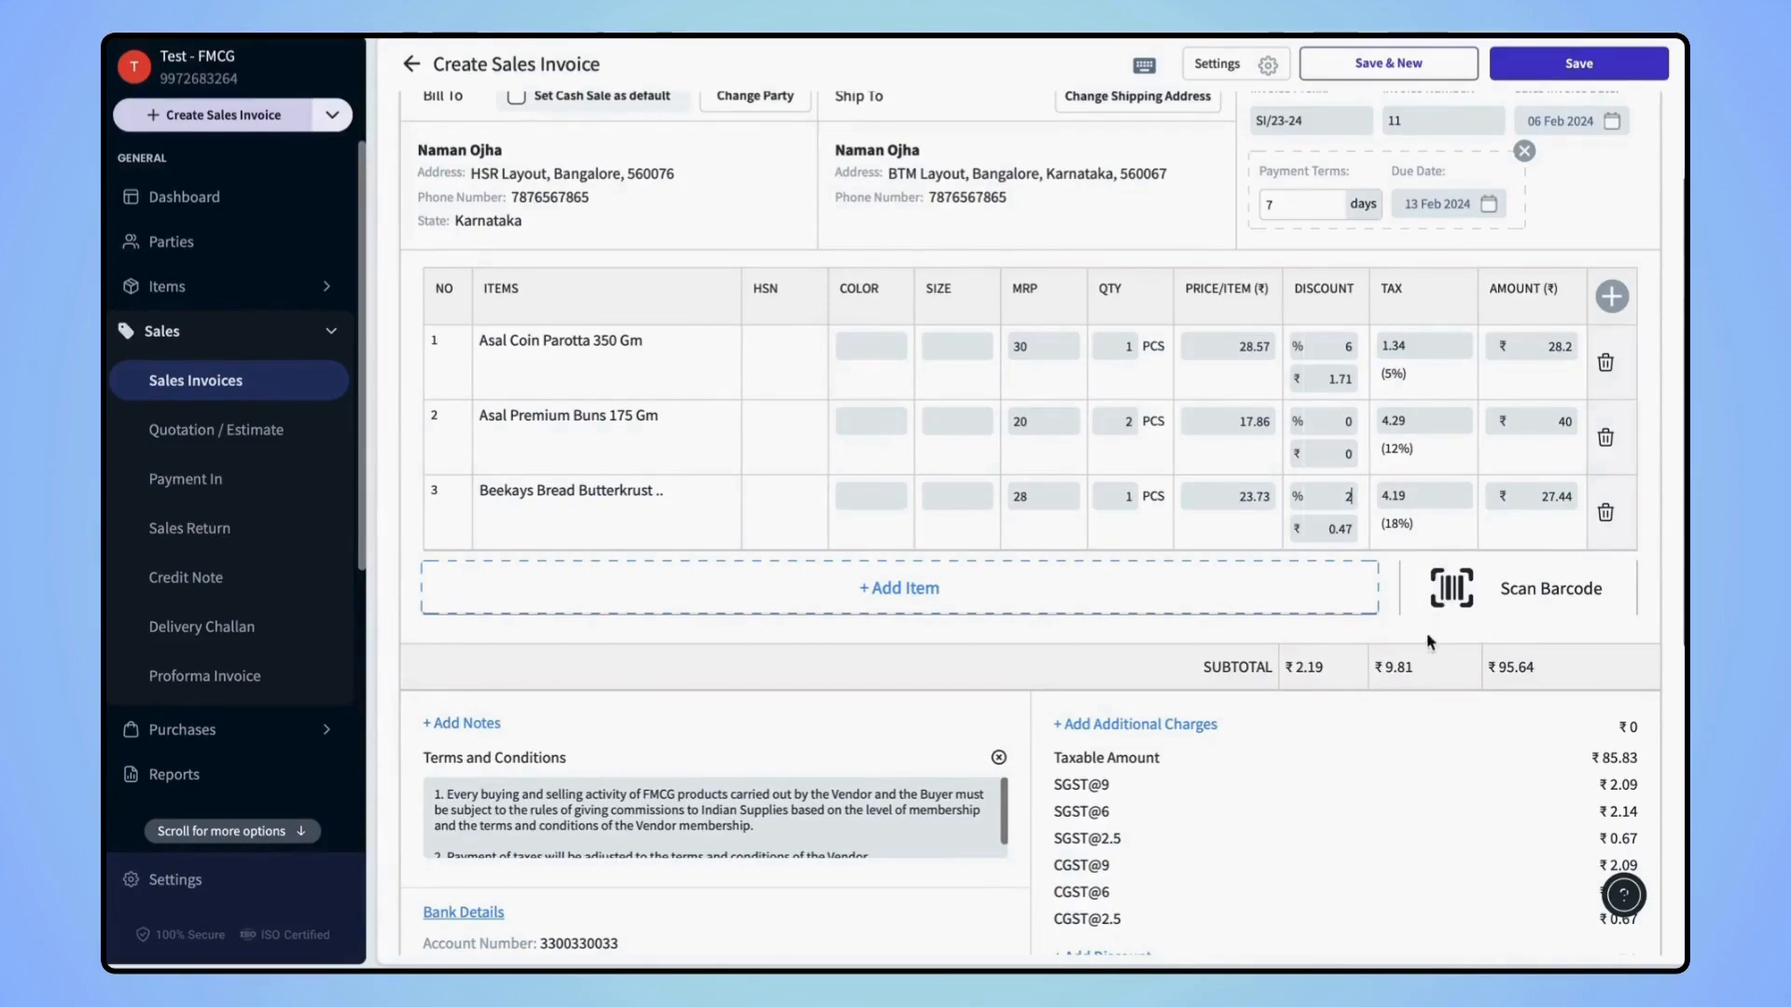
scroll(1367, 704, "down", 3)
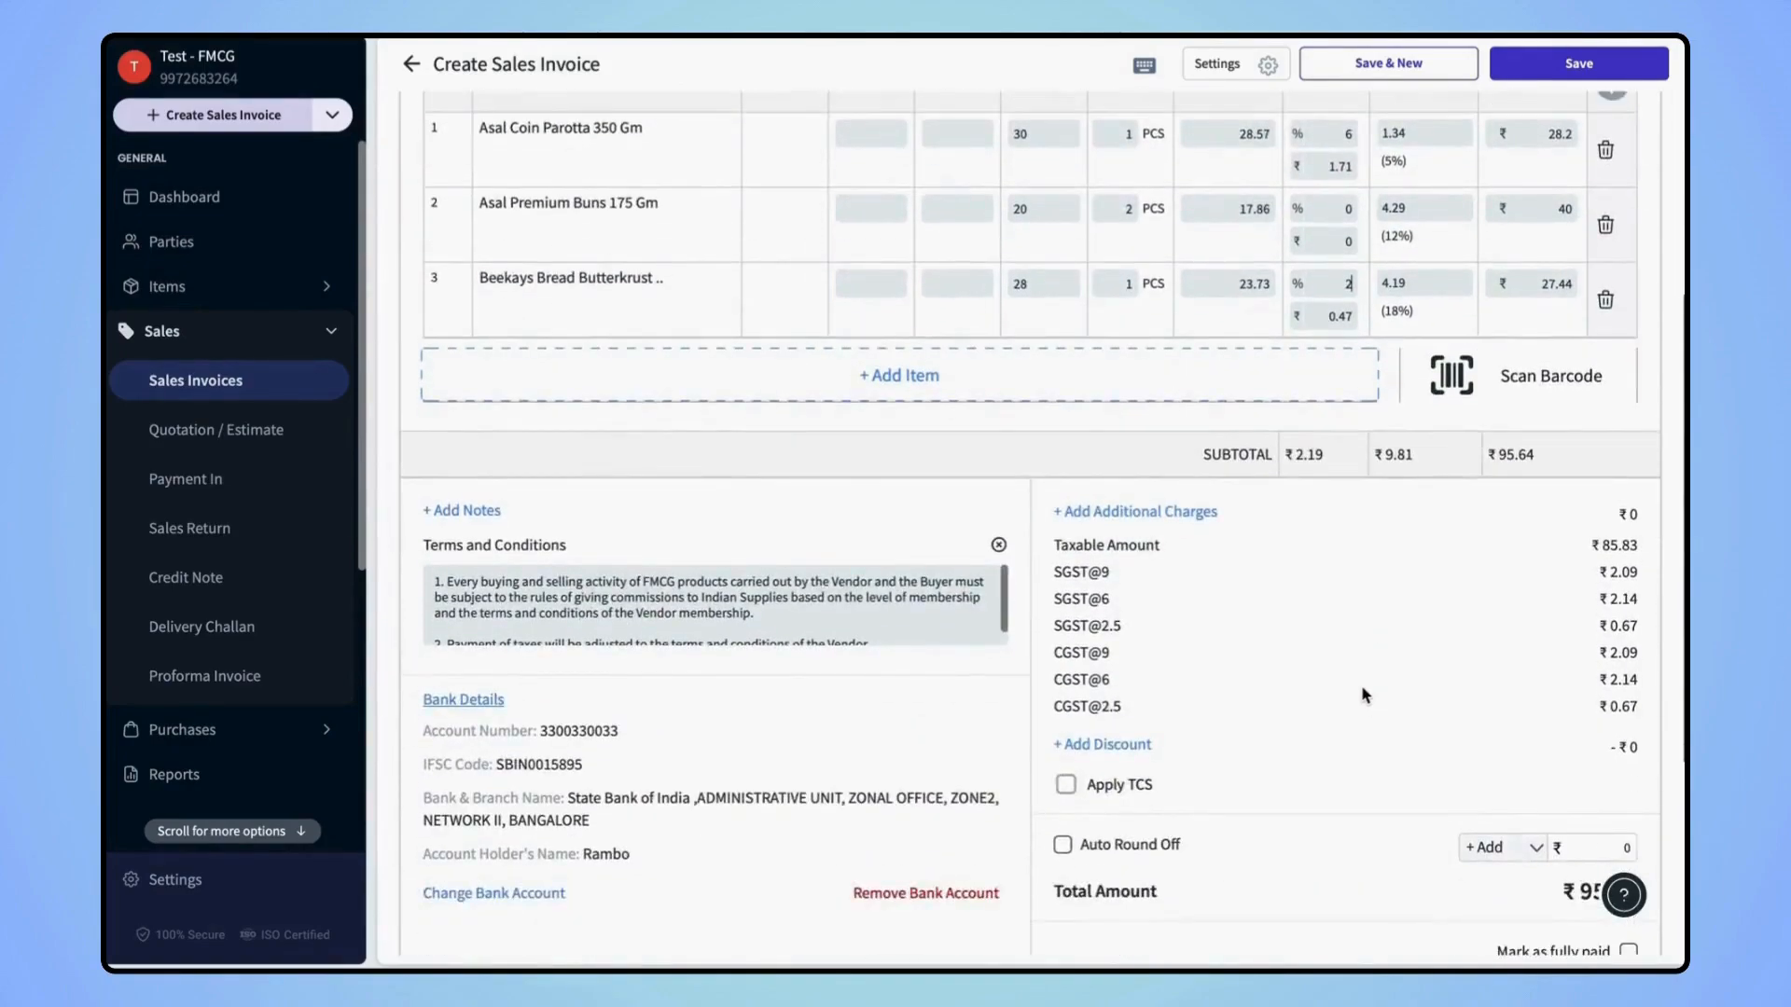
Add an additional charge named 'delivery charges' of ₹20
left_click(1143, 528)
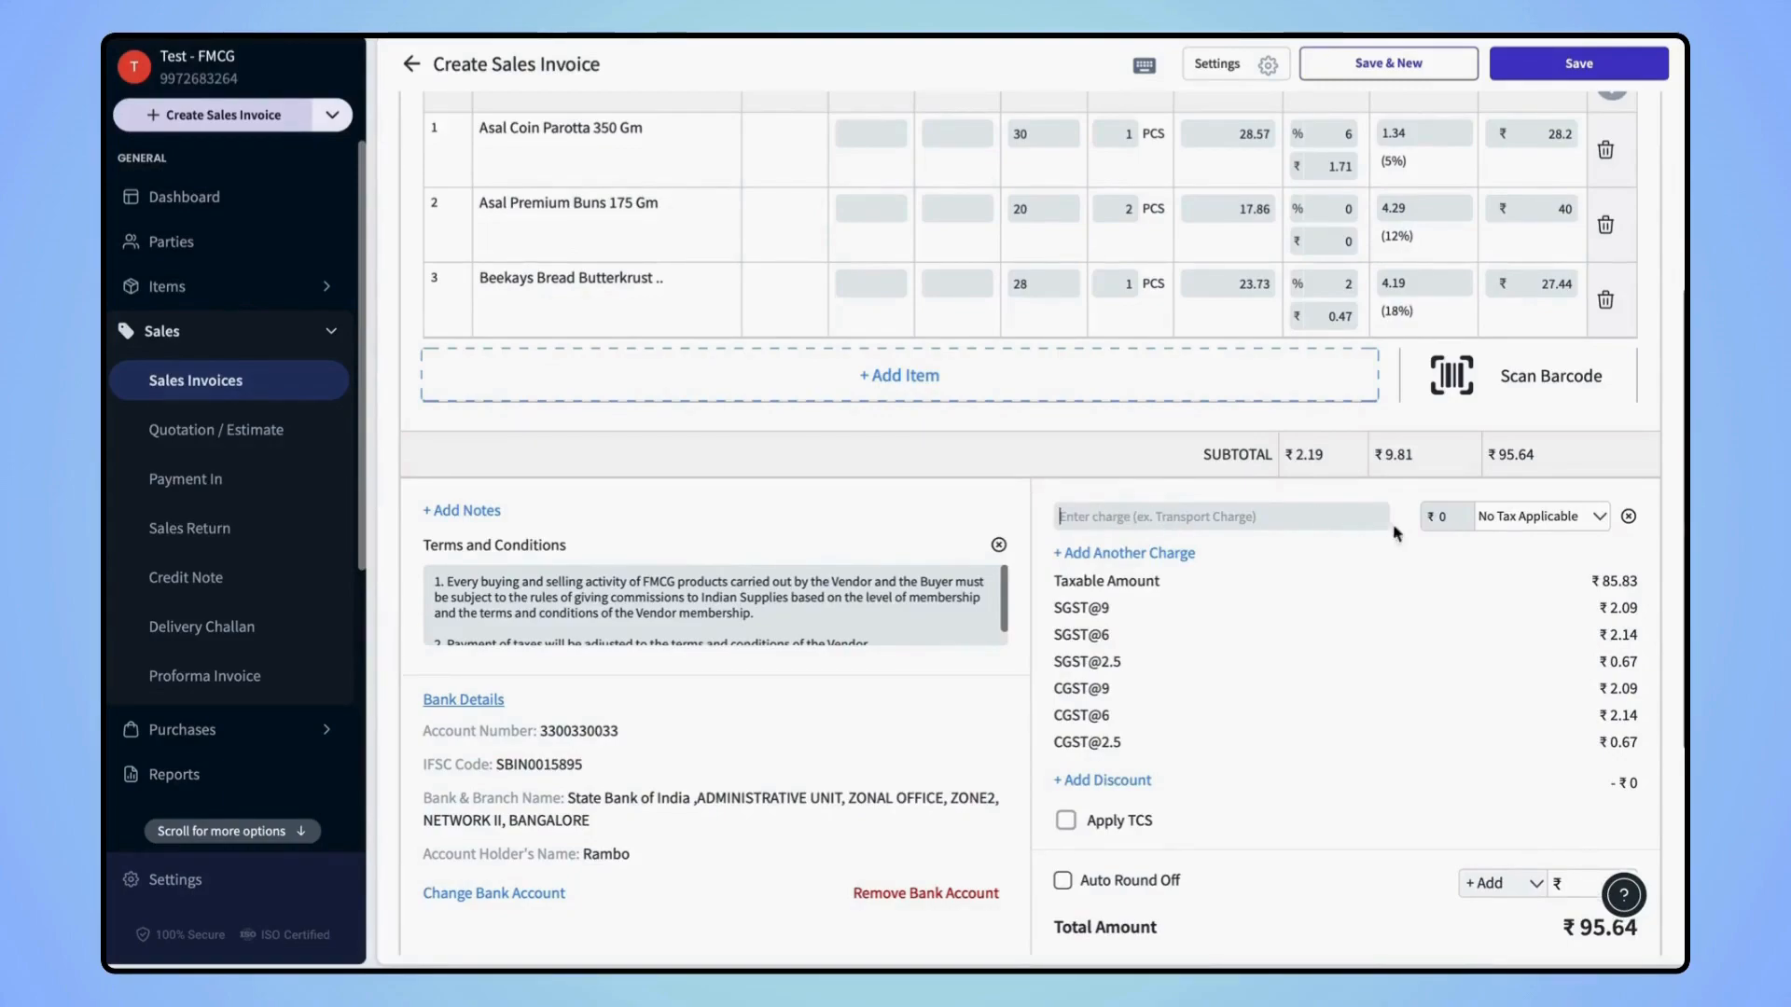
type("delivery charges")
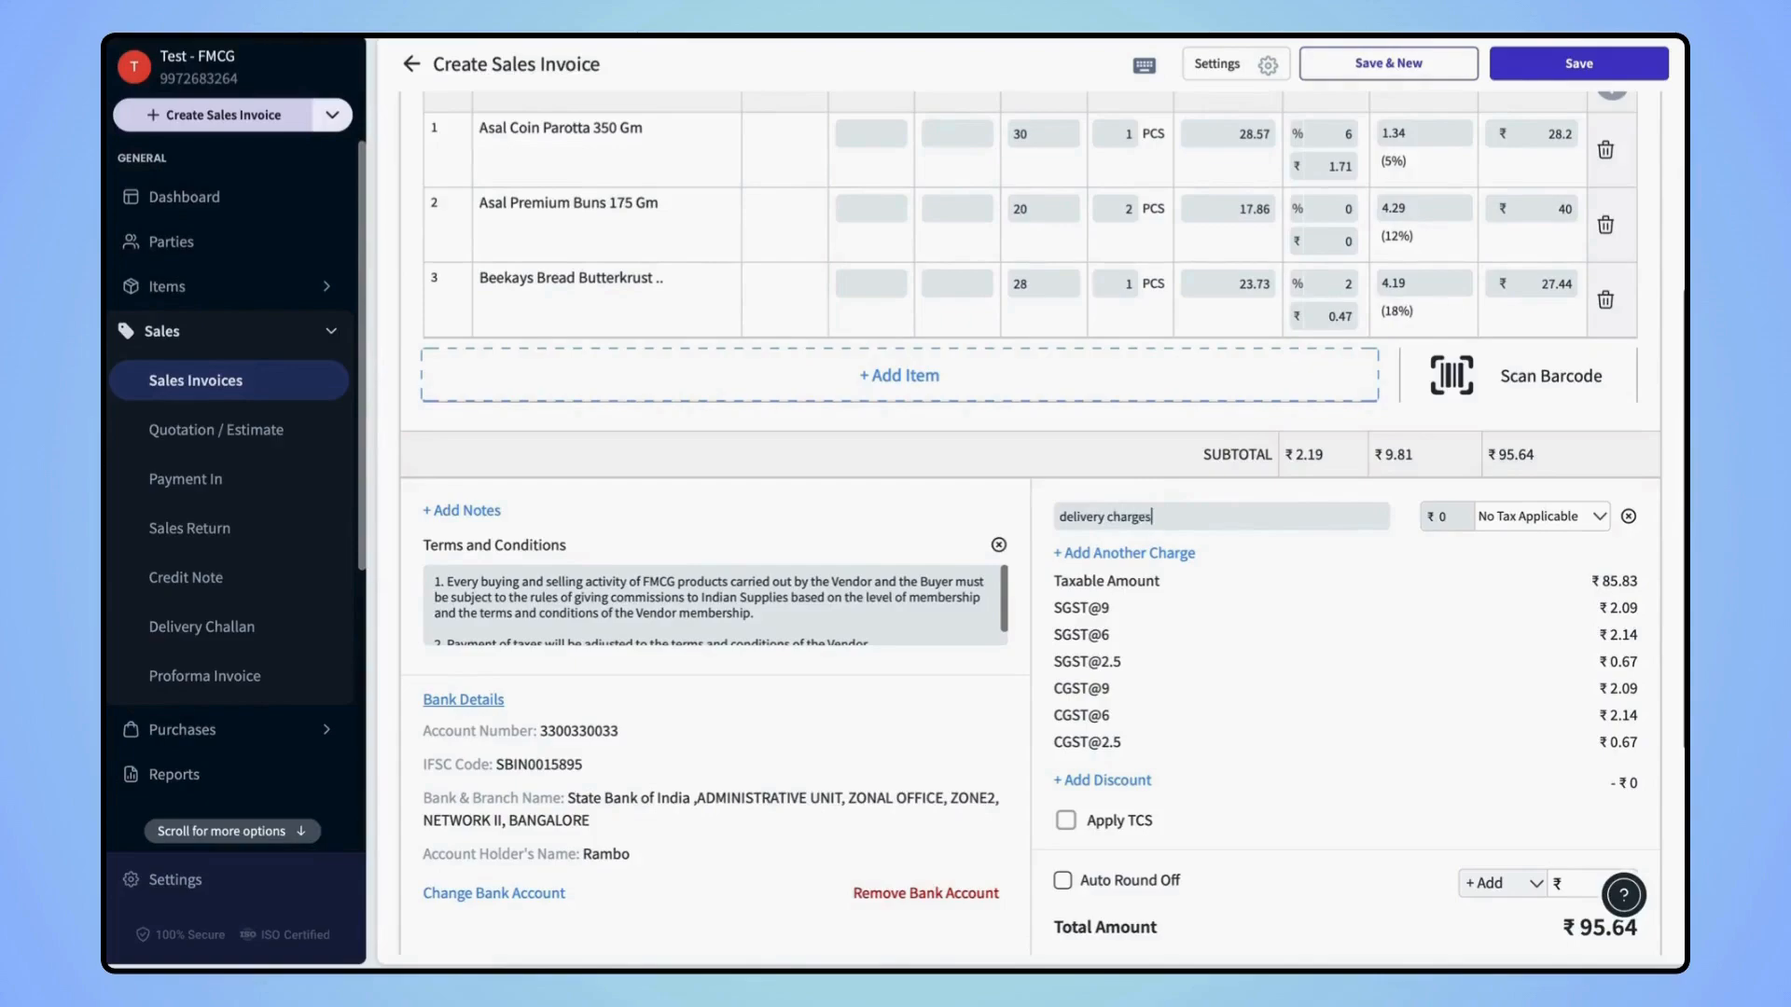
type("60")
key("BackSpace")
key("BackSpace")
type("20")
scroll(1306, 593, "down", 2)
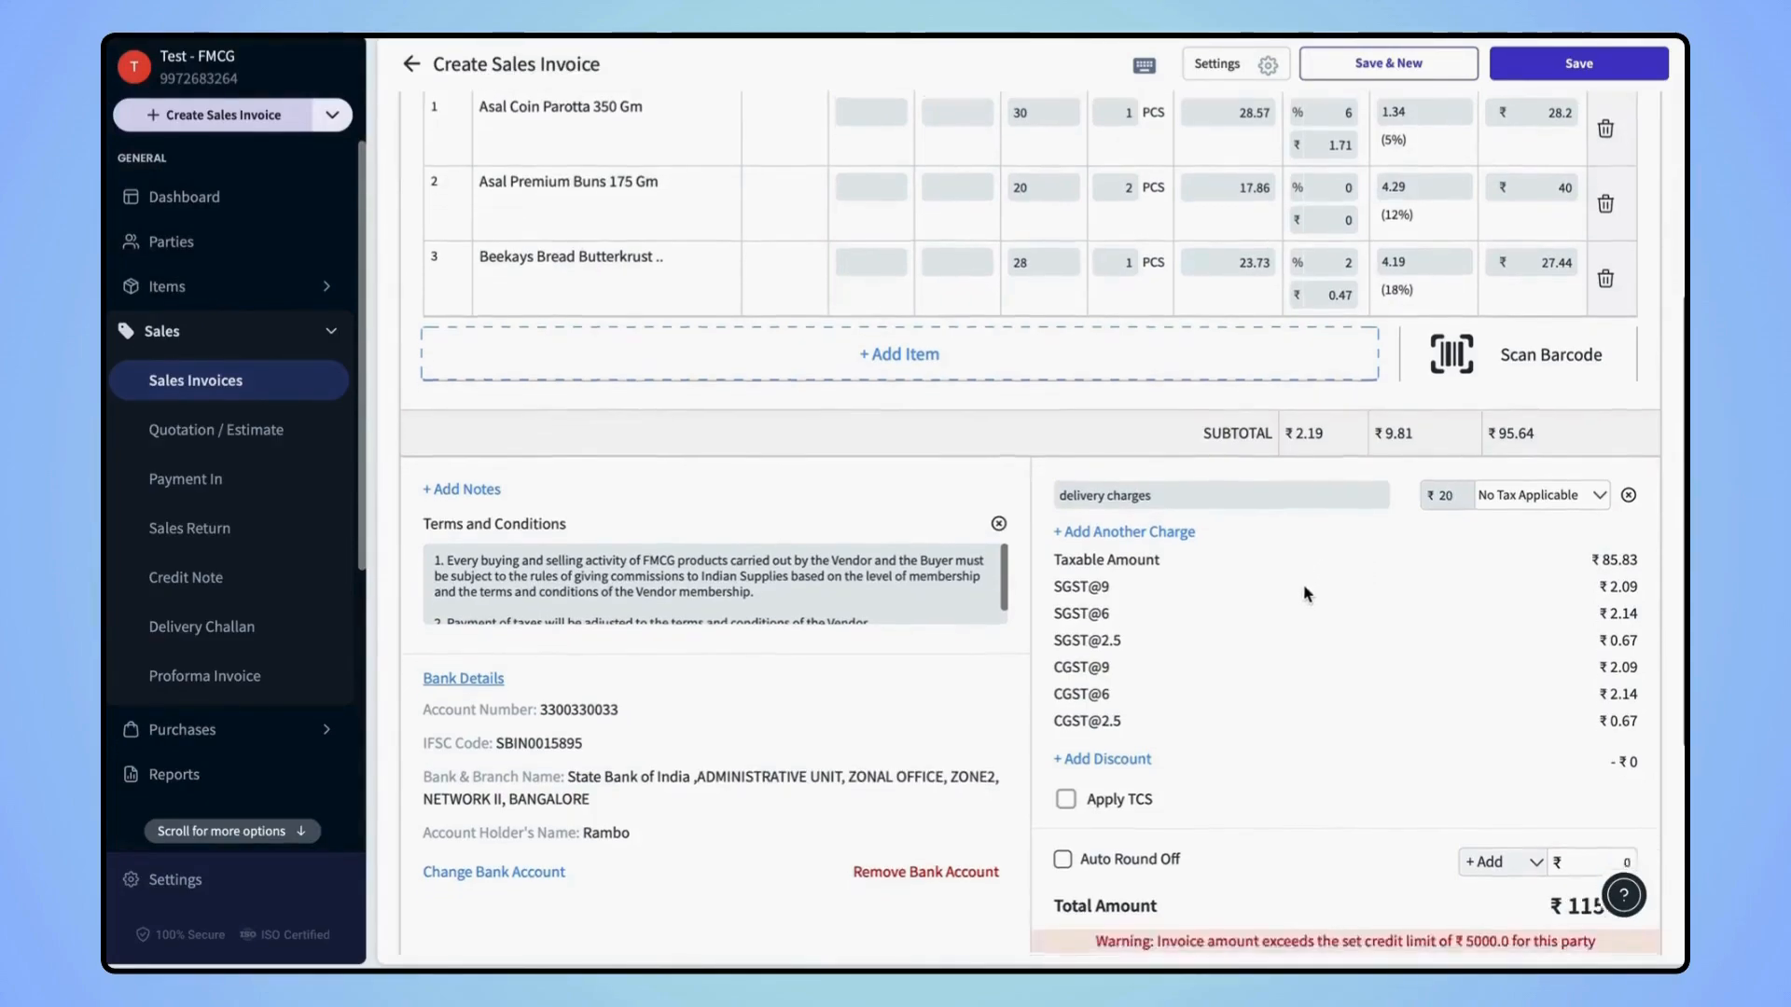
scroll(1305, 593, "down", 1)
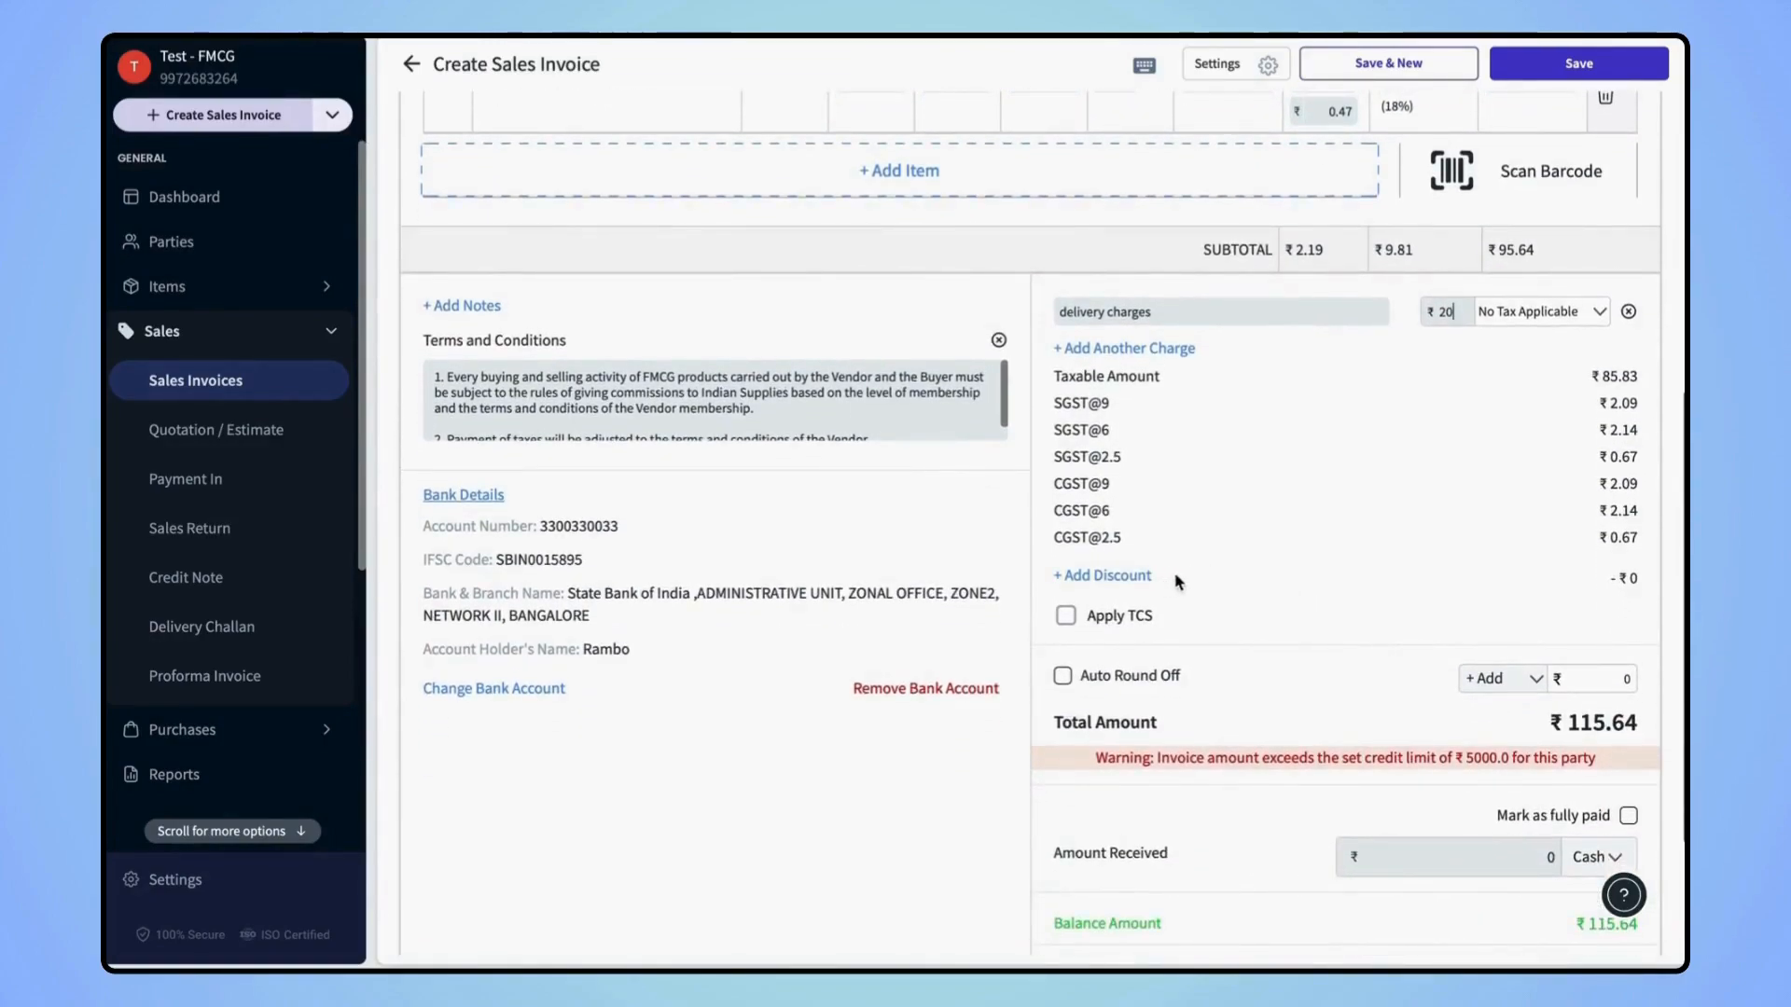
Apply a ₹15 discount after tax, bringing the total to ₹100.64
left_click(1128, 578)
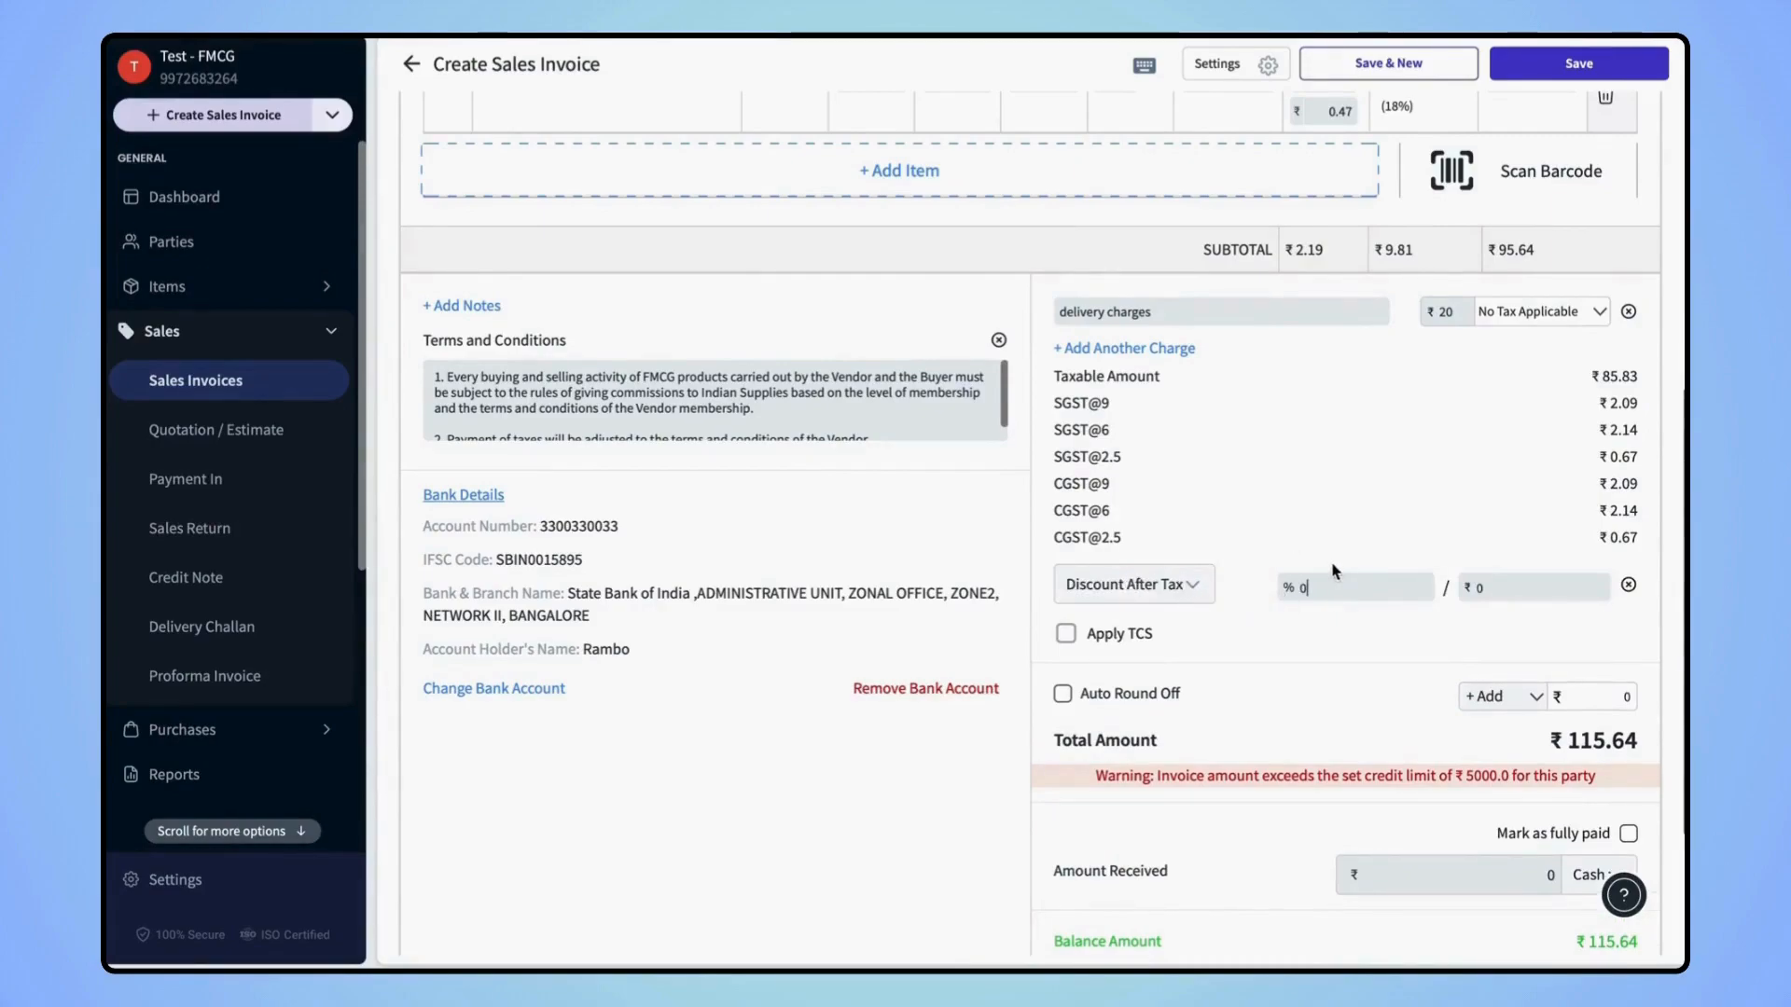
left_click(1198, 587)
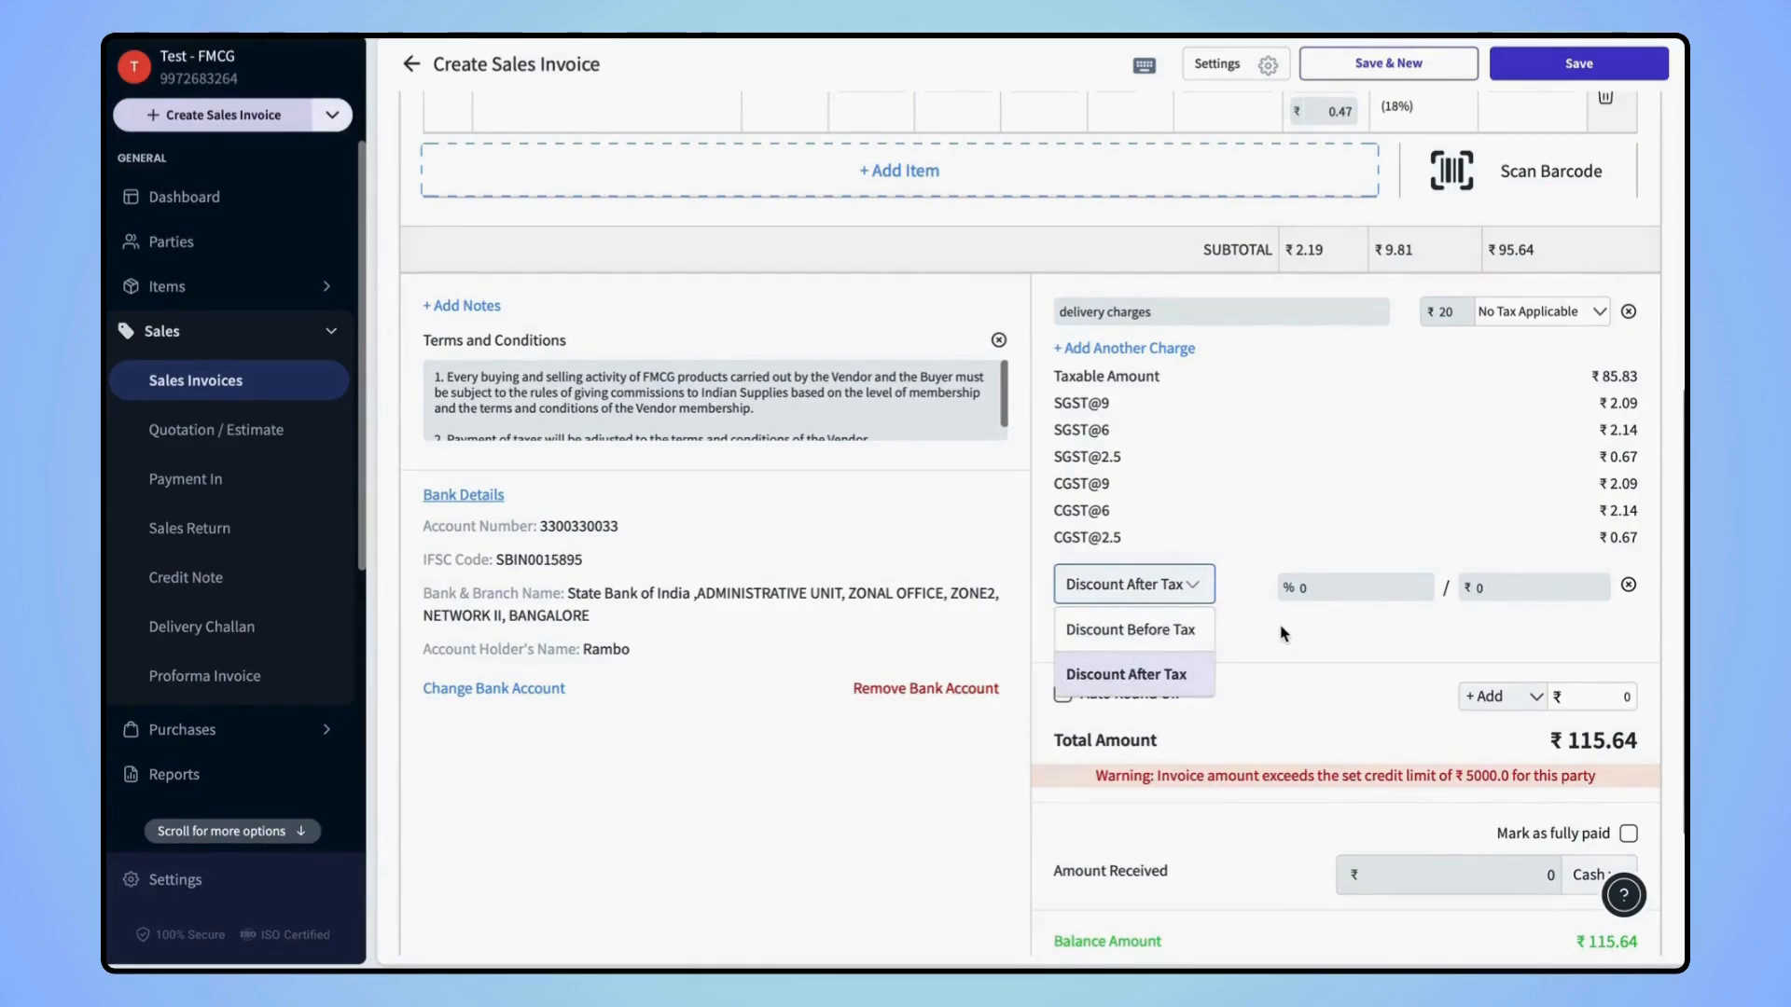
left_click(1311, 616)
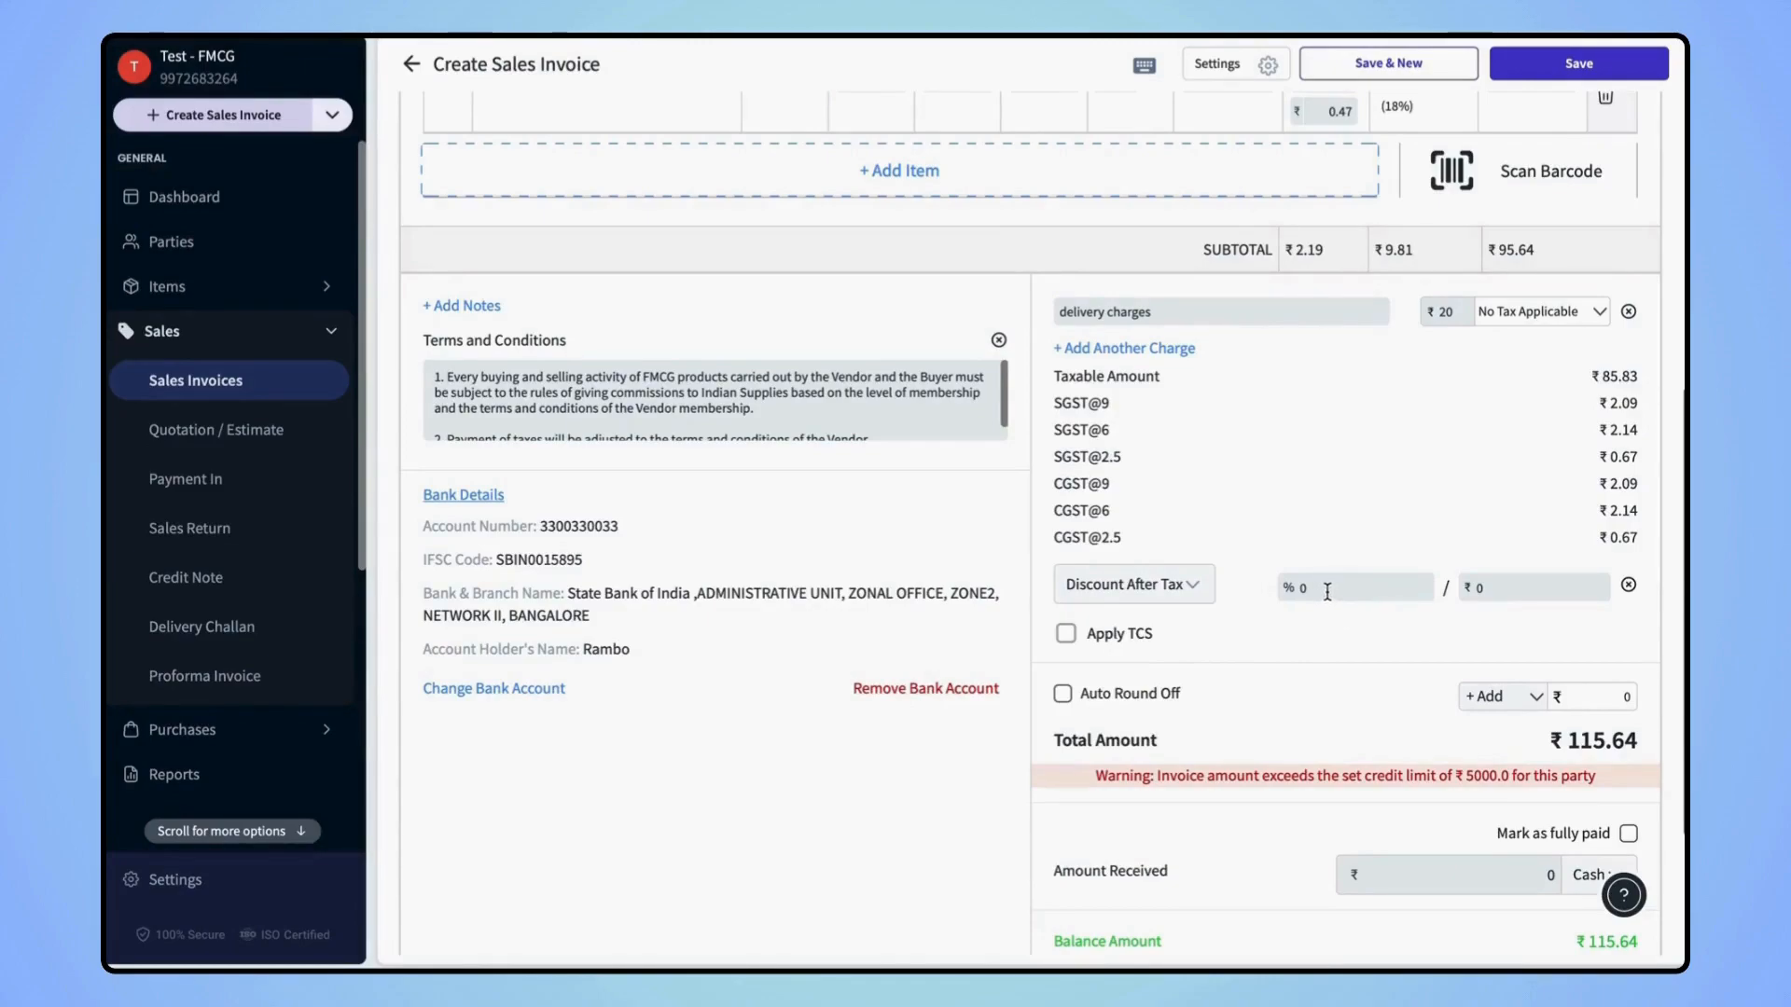
left_click(1490, 590)
type("15")
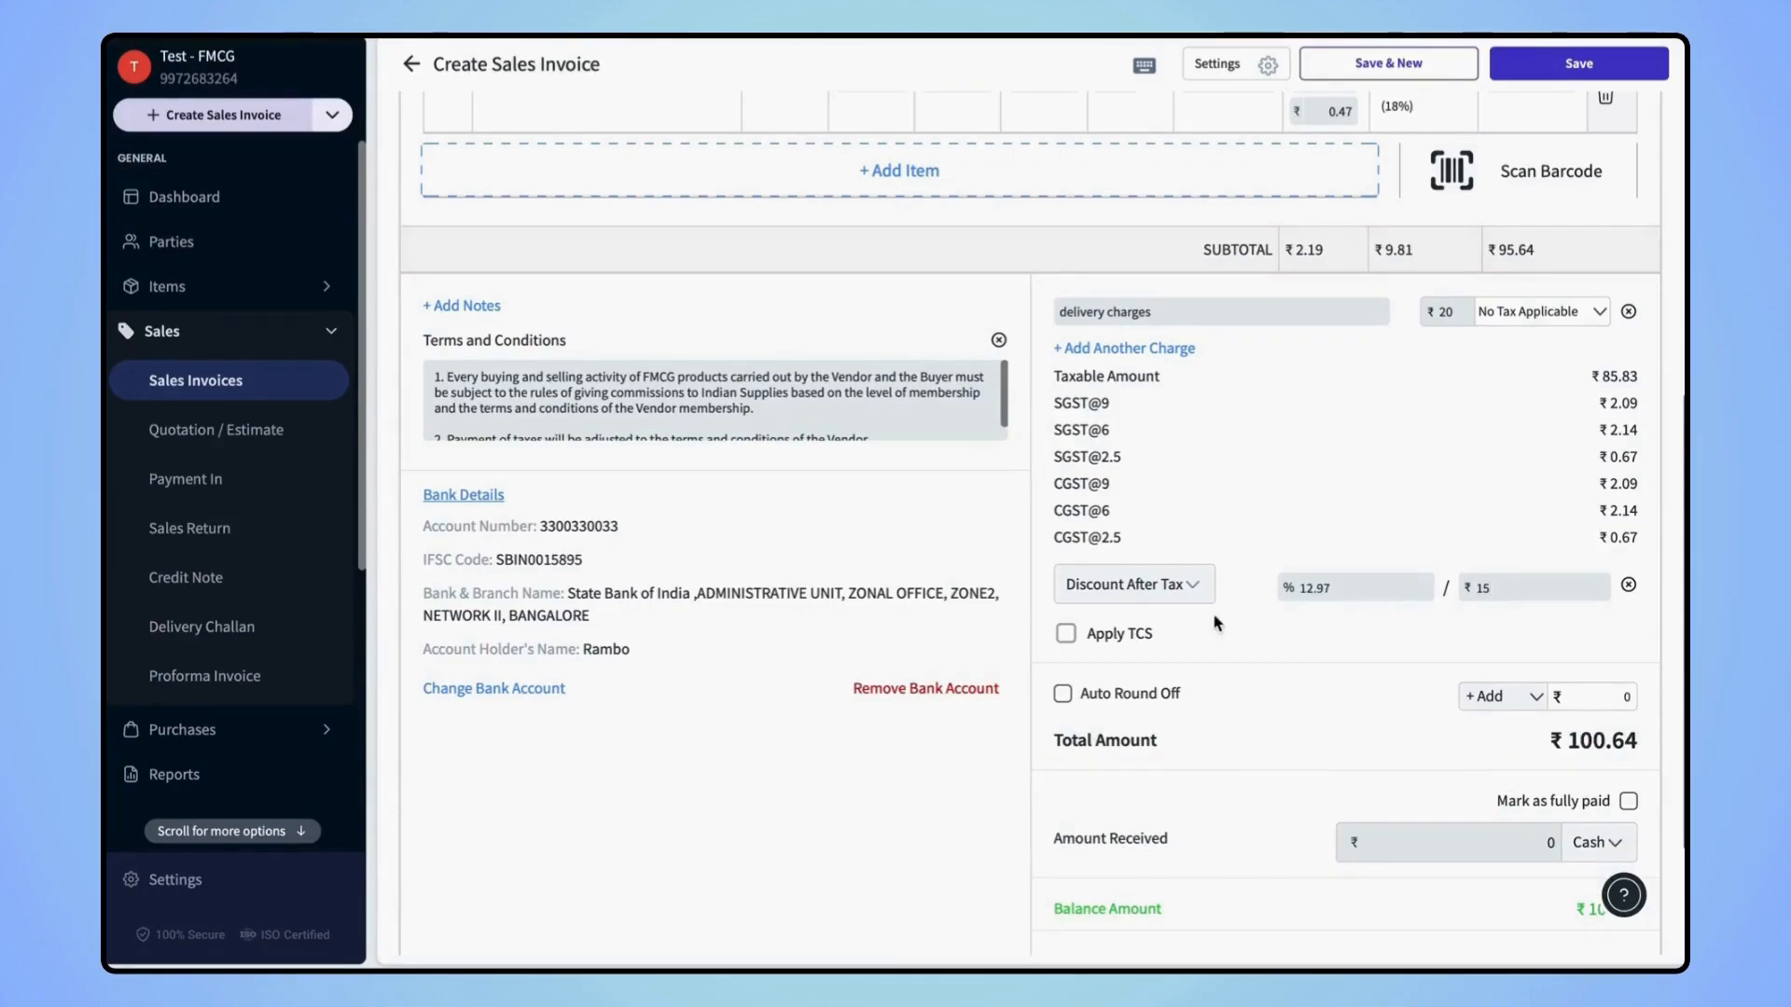
Enable TCS on the invoice's total amount without choosing a rate
scroll(1200, 619, "down", 3)
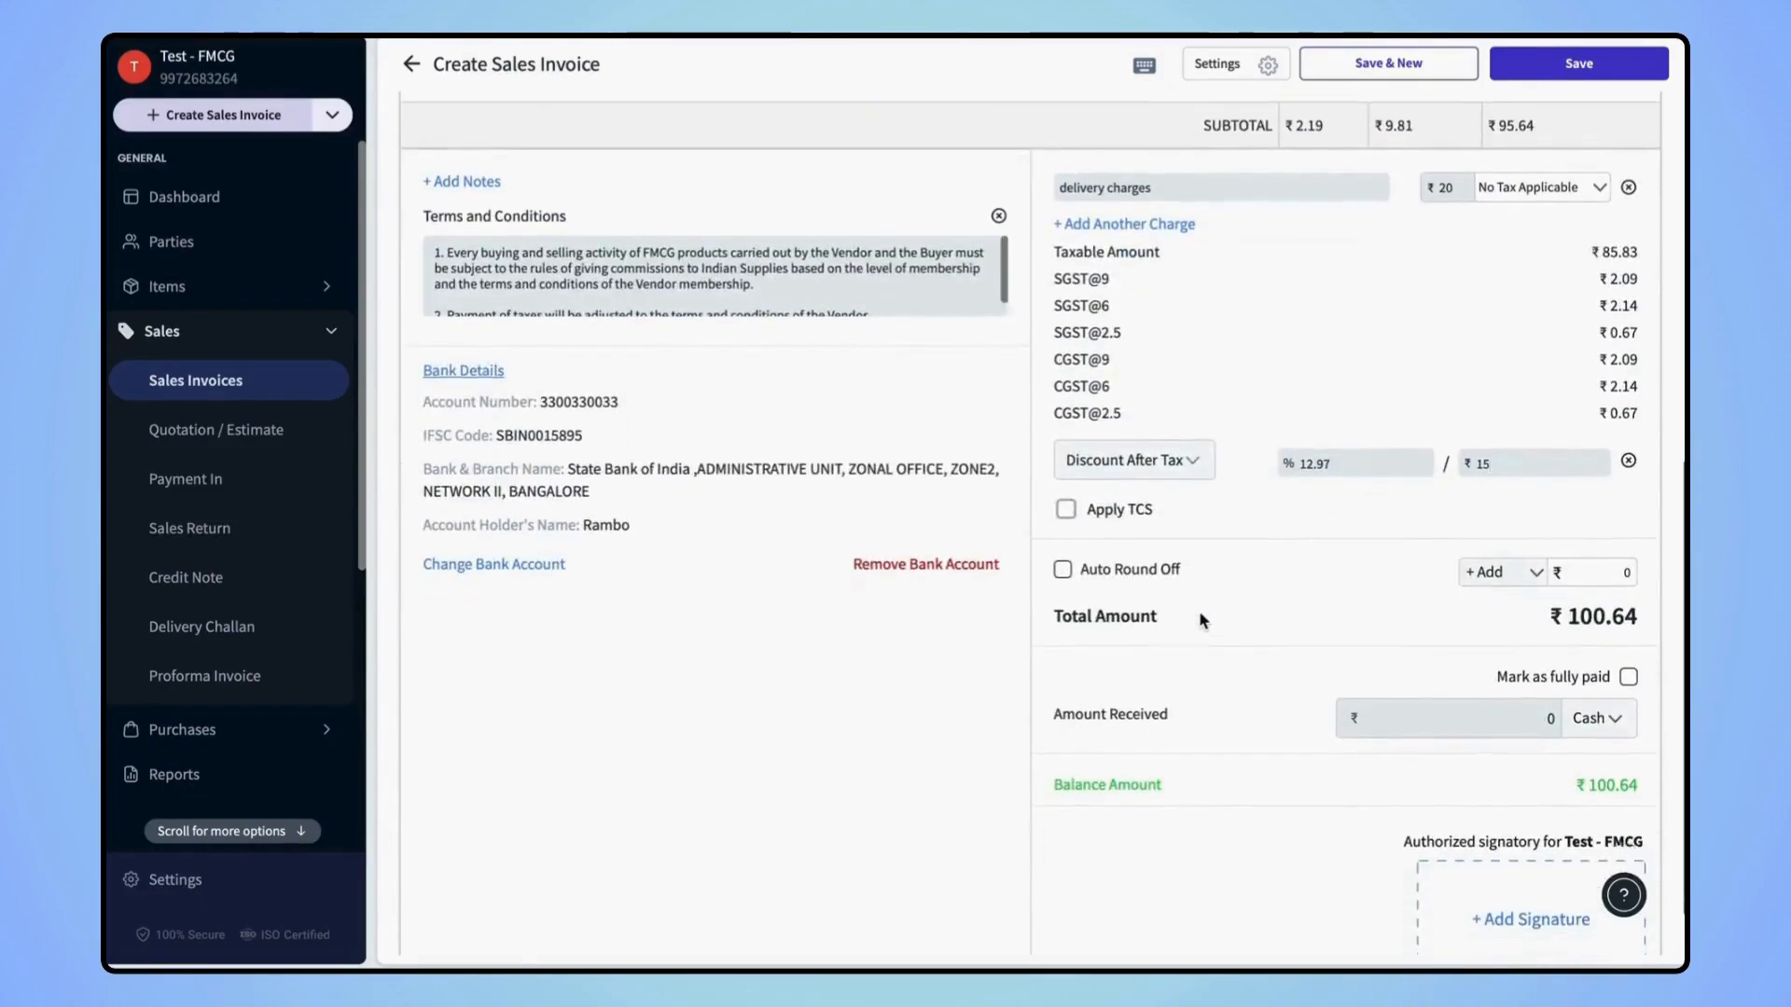
left_click(1067, 492)
scroll(1343, 578, "up", 1)
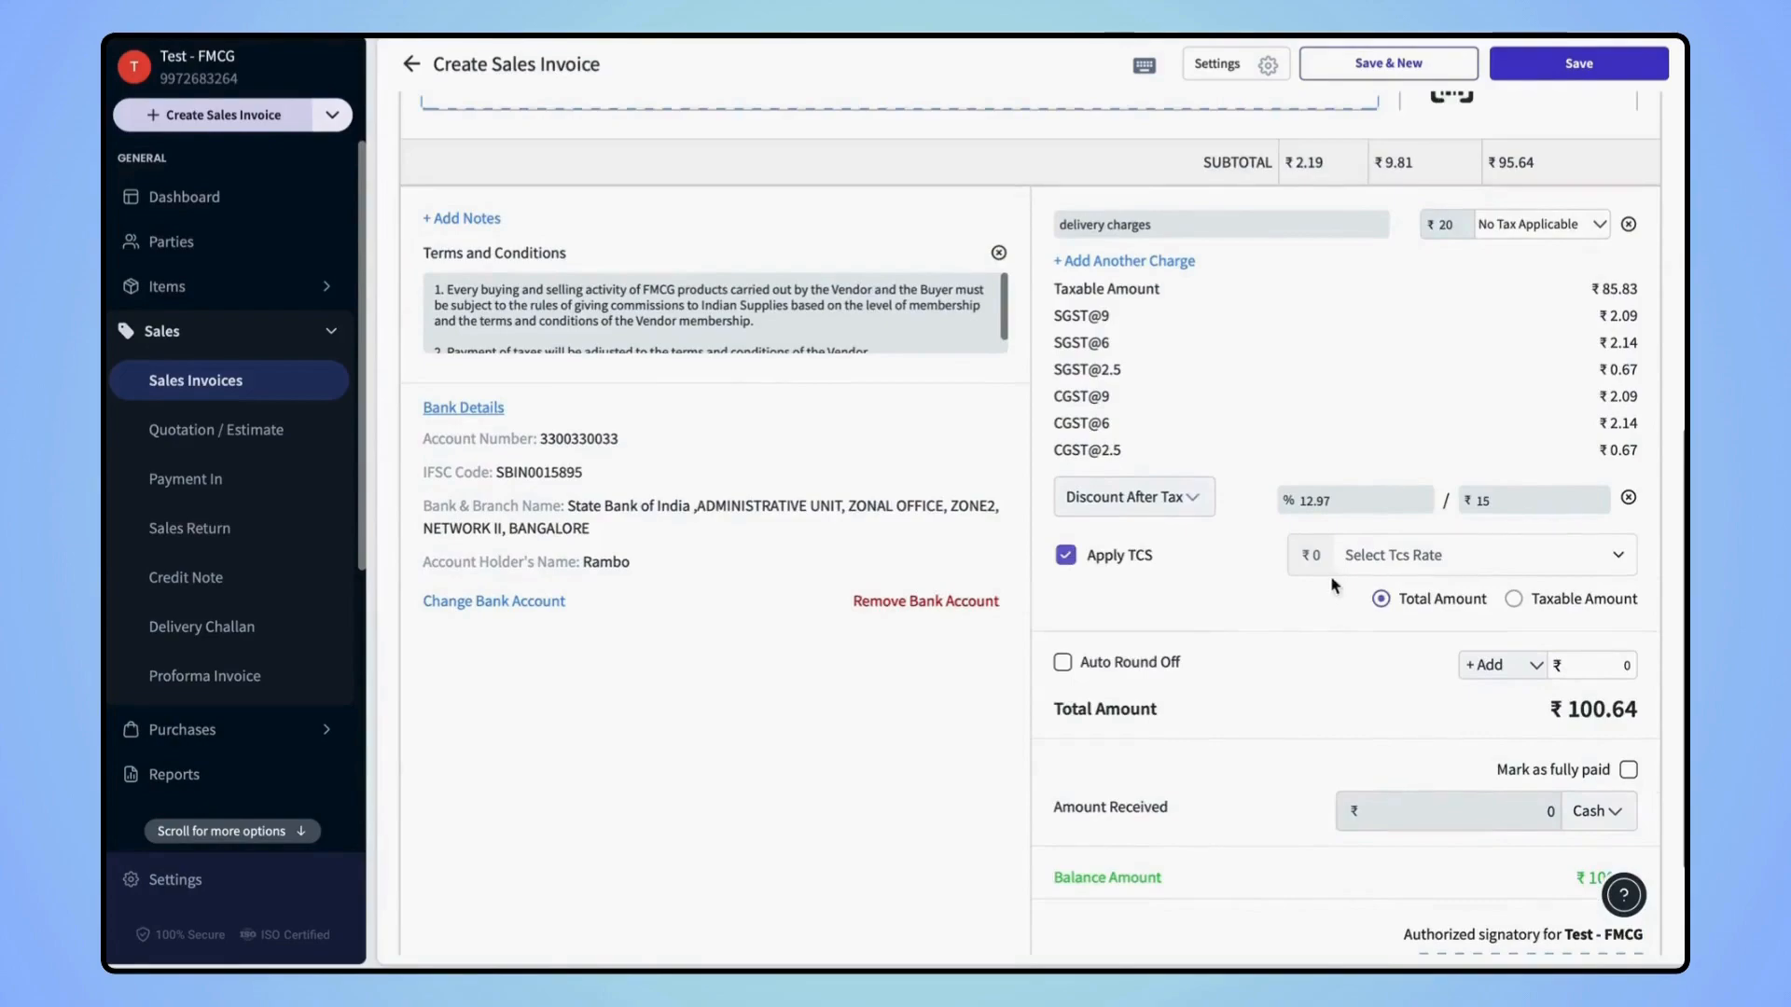
left_click(1443, 557)
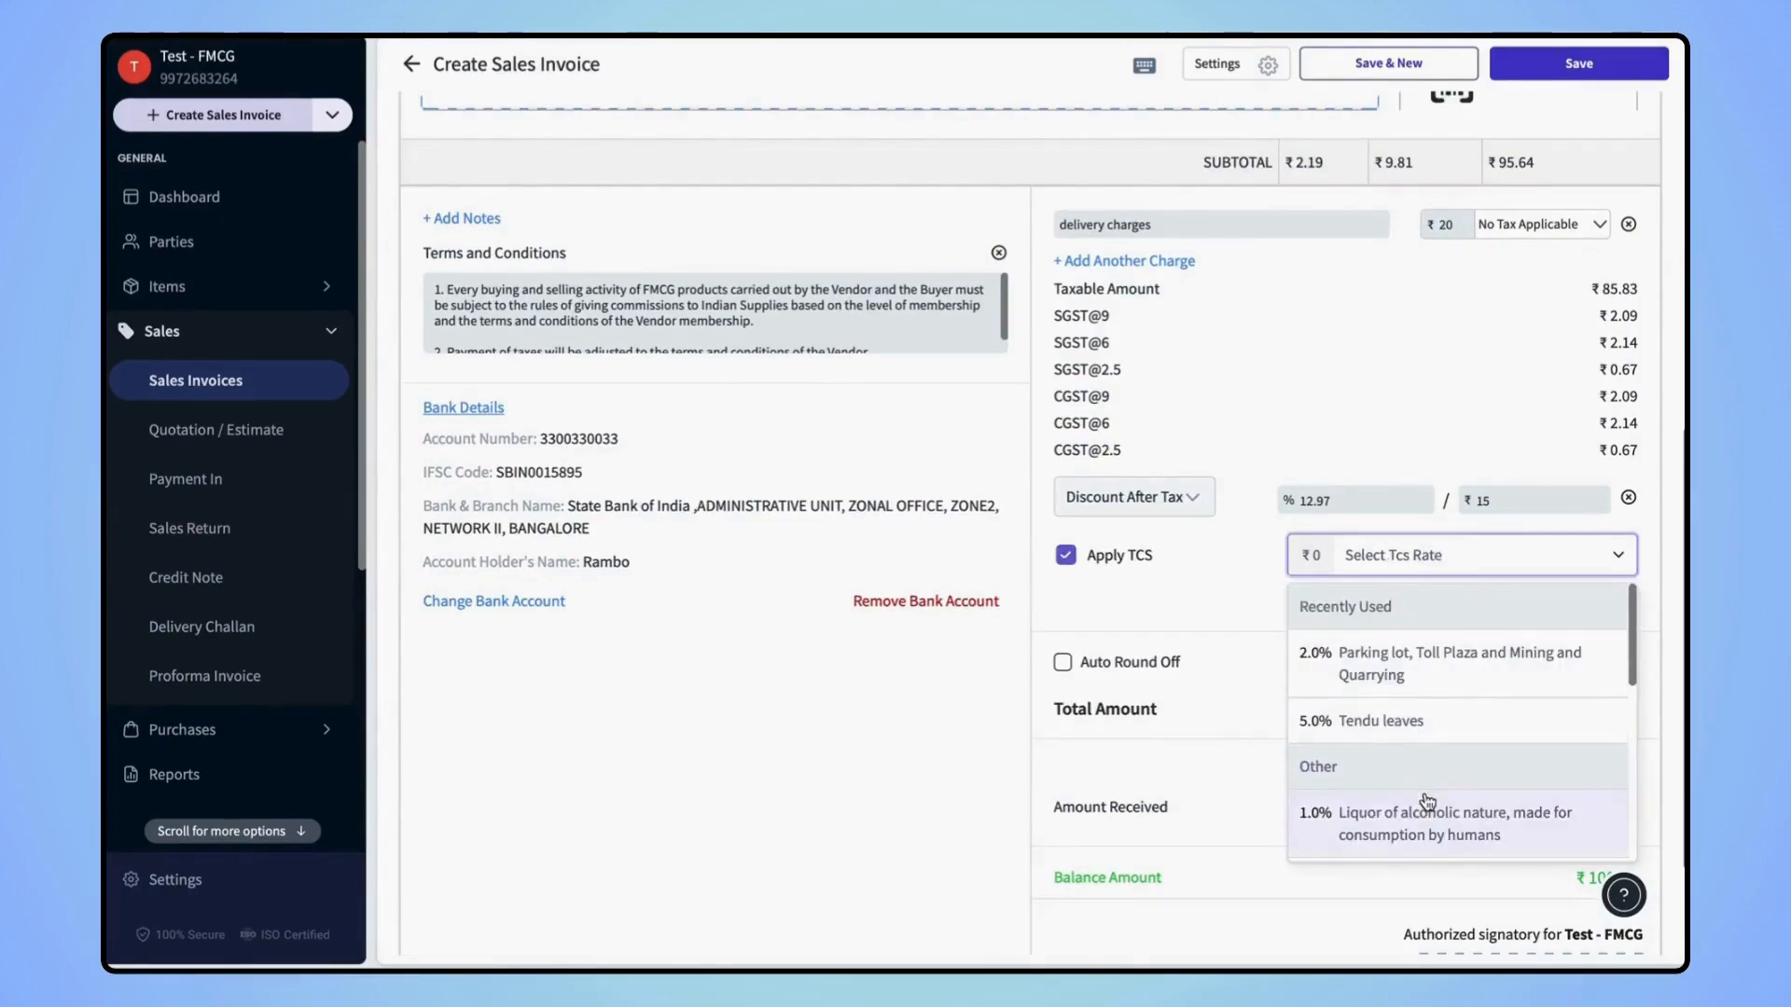
scroll(1422, 801, "down", 3)
scroll(1427, 803, "down", 2)
left_click(1251, 606)
Leave auto round-off off and keep the +Add adjustment at 0, total ₹100.64
scroll(1255, 670, "down", 2)
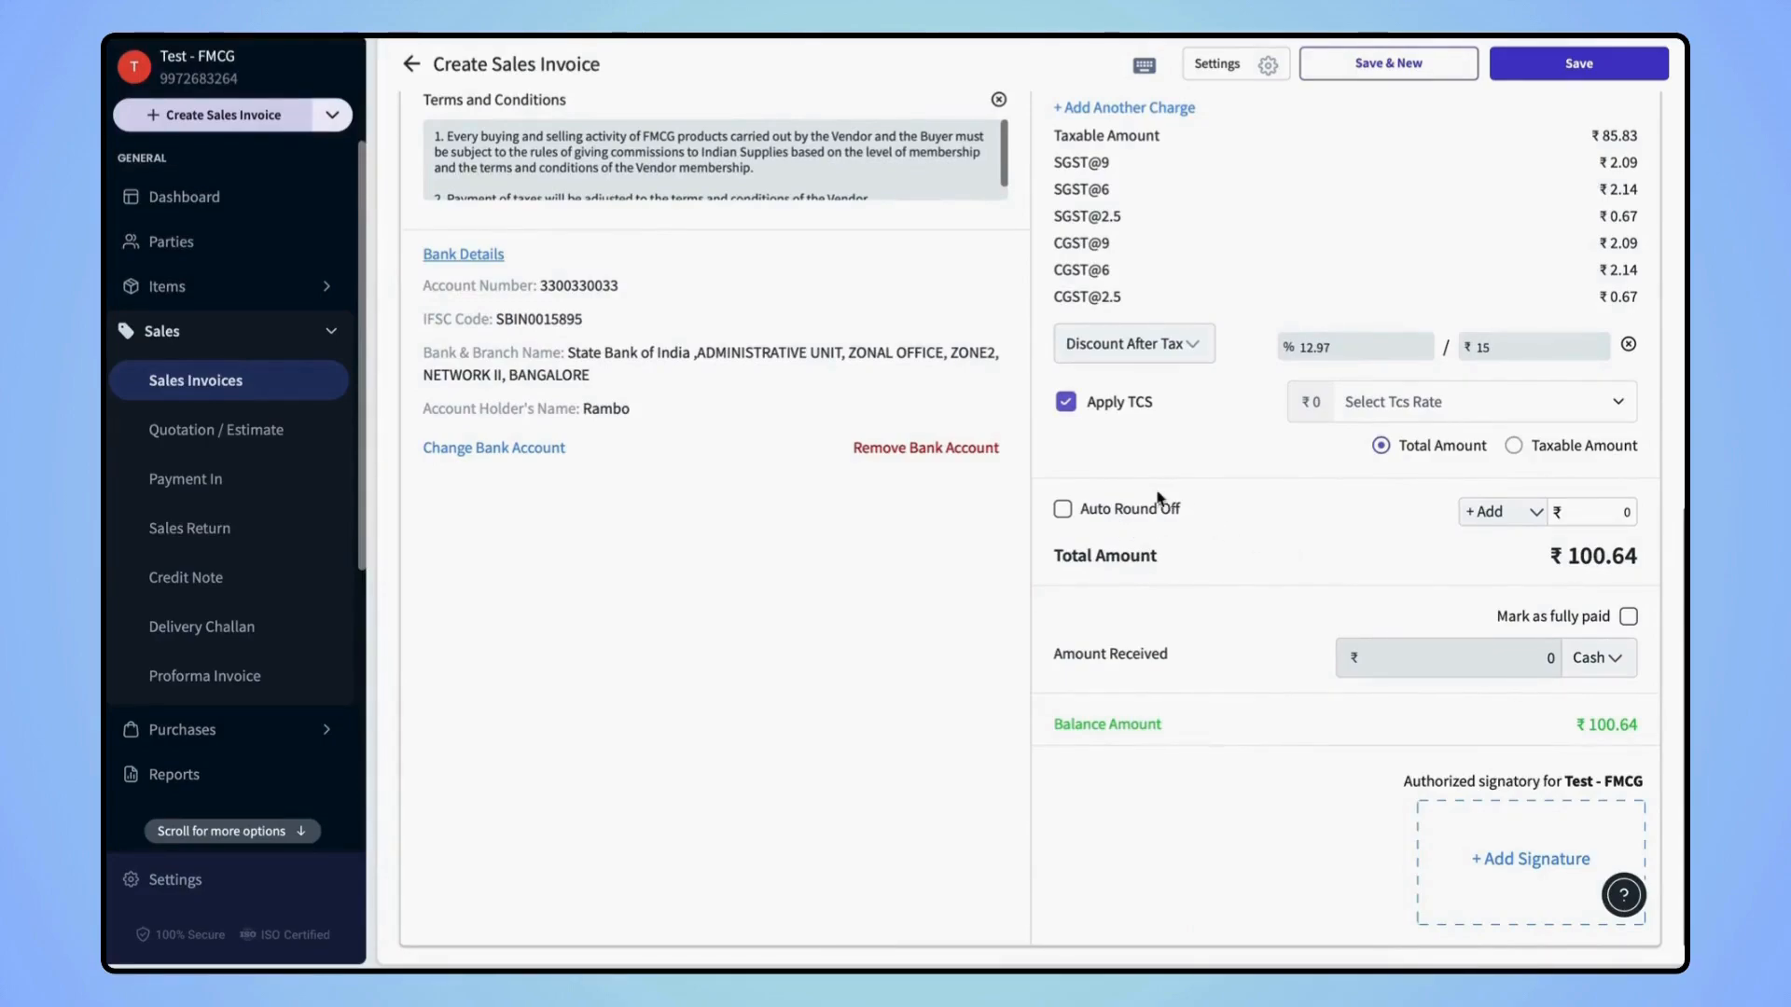
left_click(1063, 510)
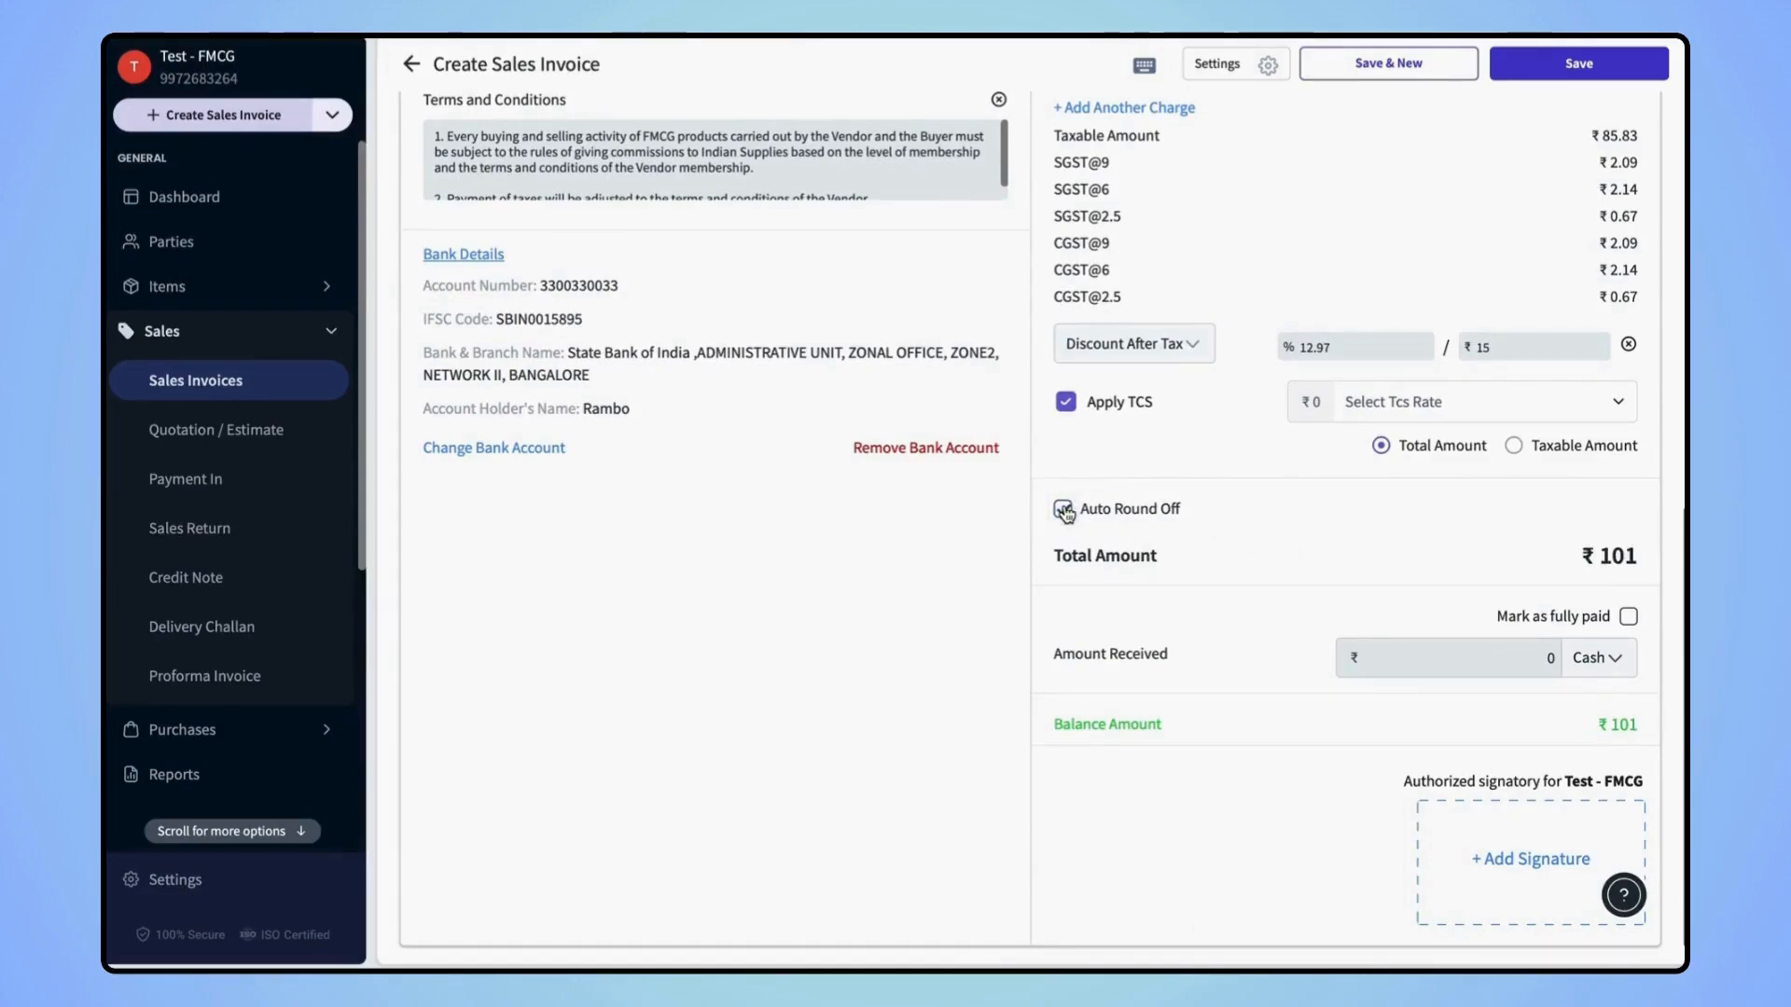
left_click(1063, 510)
left_click(1536, 514)
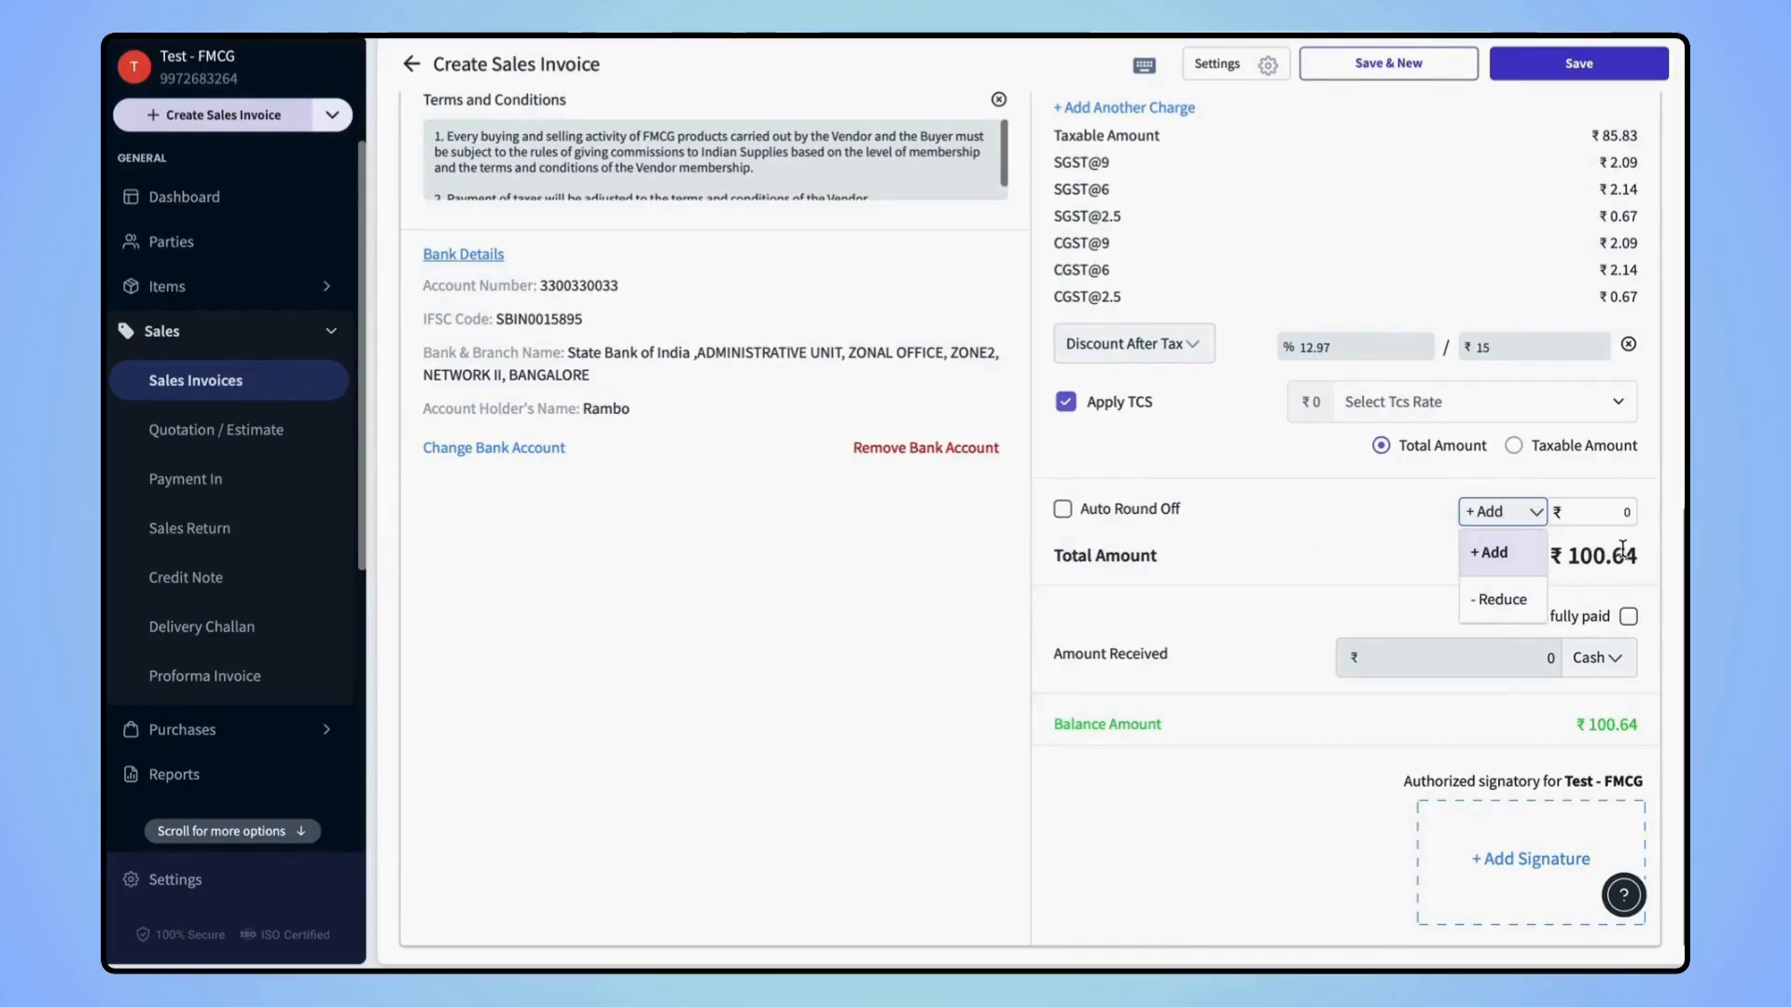
scroll(1427, 573, "down", 1)
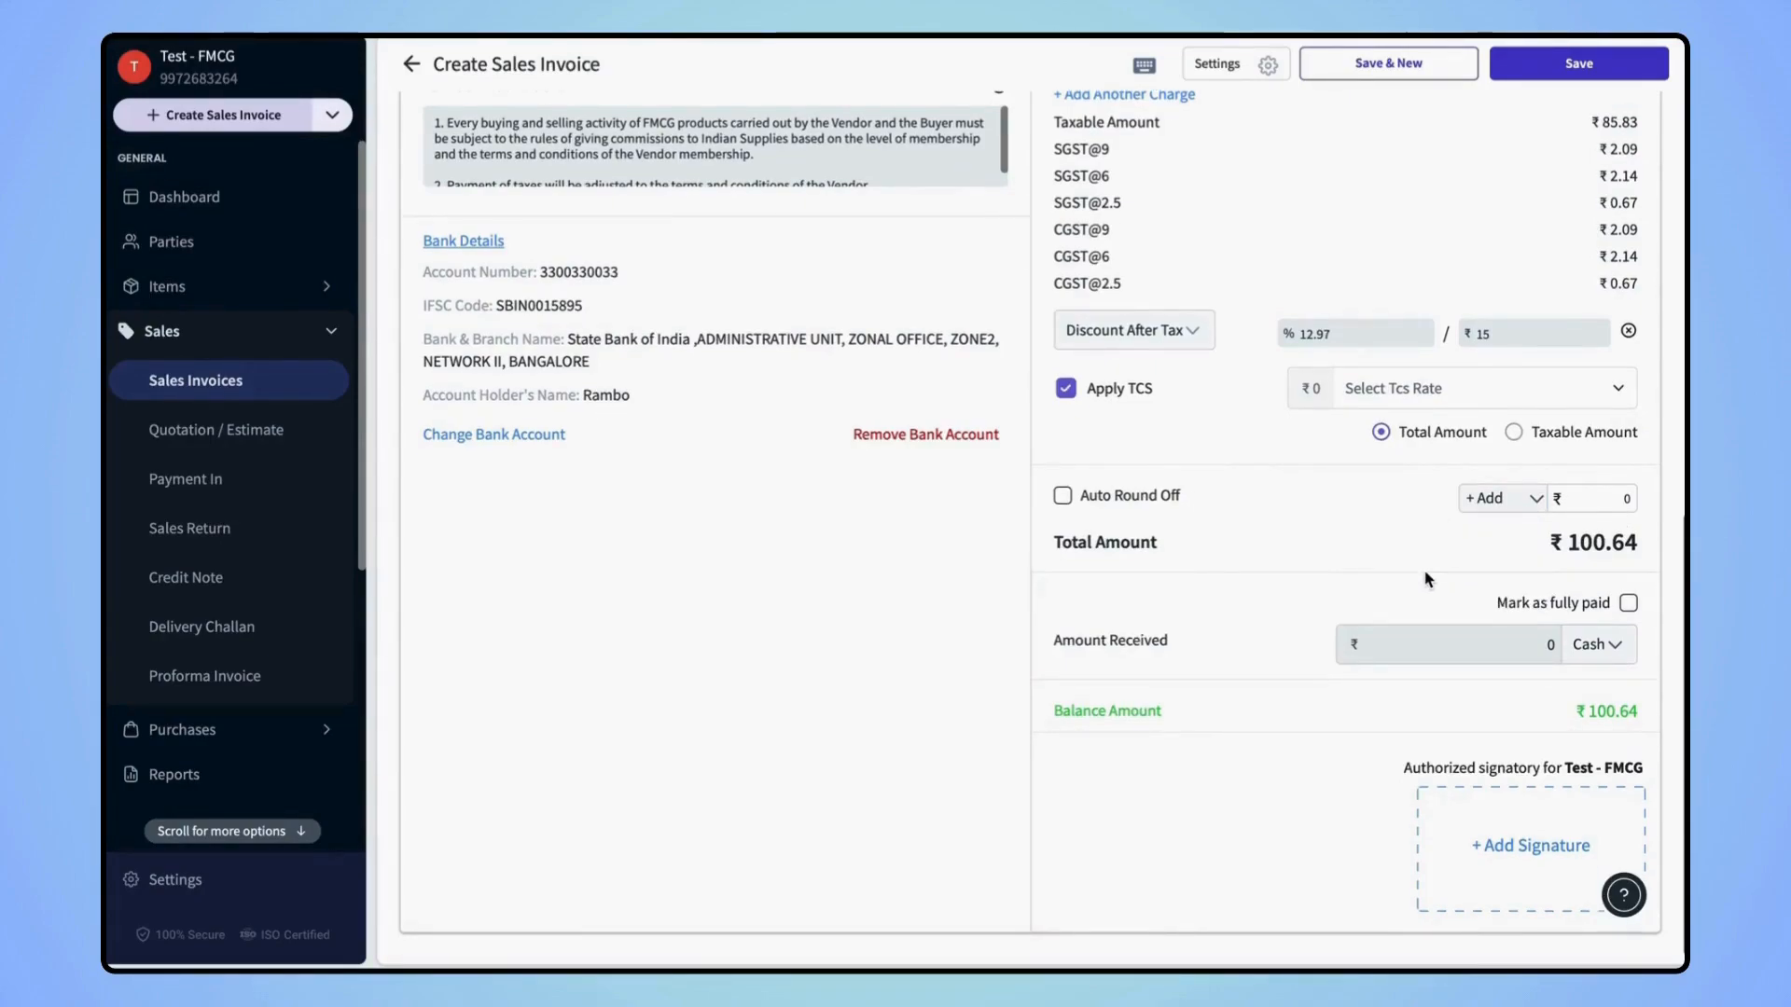
Enter ₹20 received in Cash, leaving ₹80.64 balance, then bring up Add Signature
left_click(1628, 603)
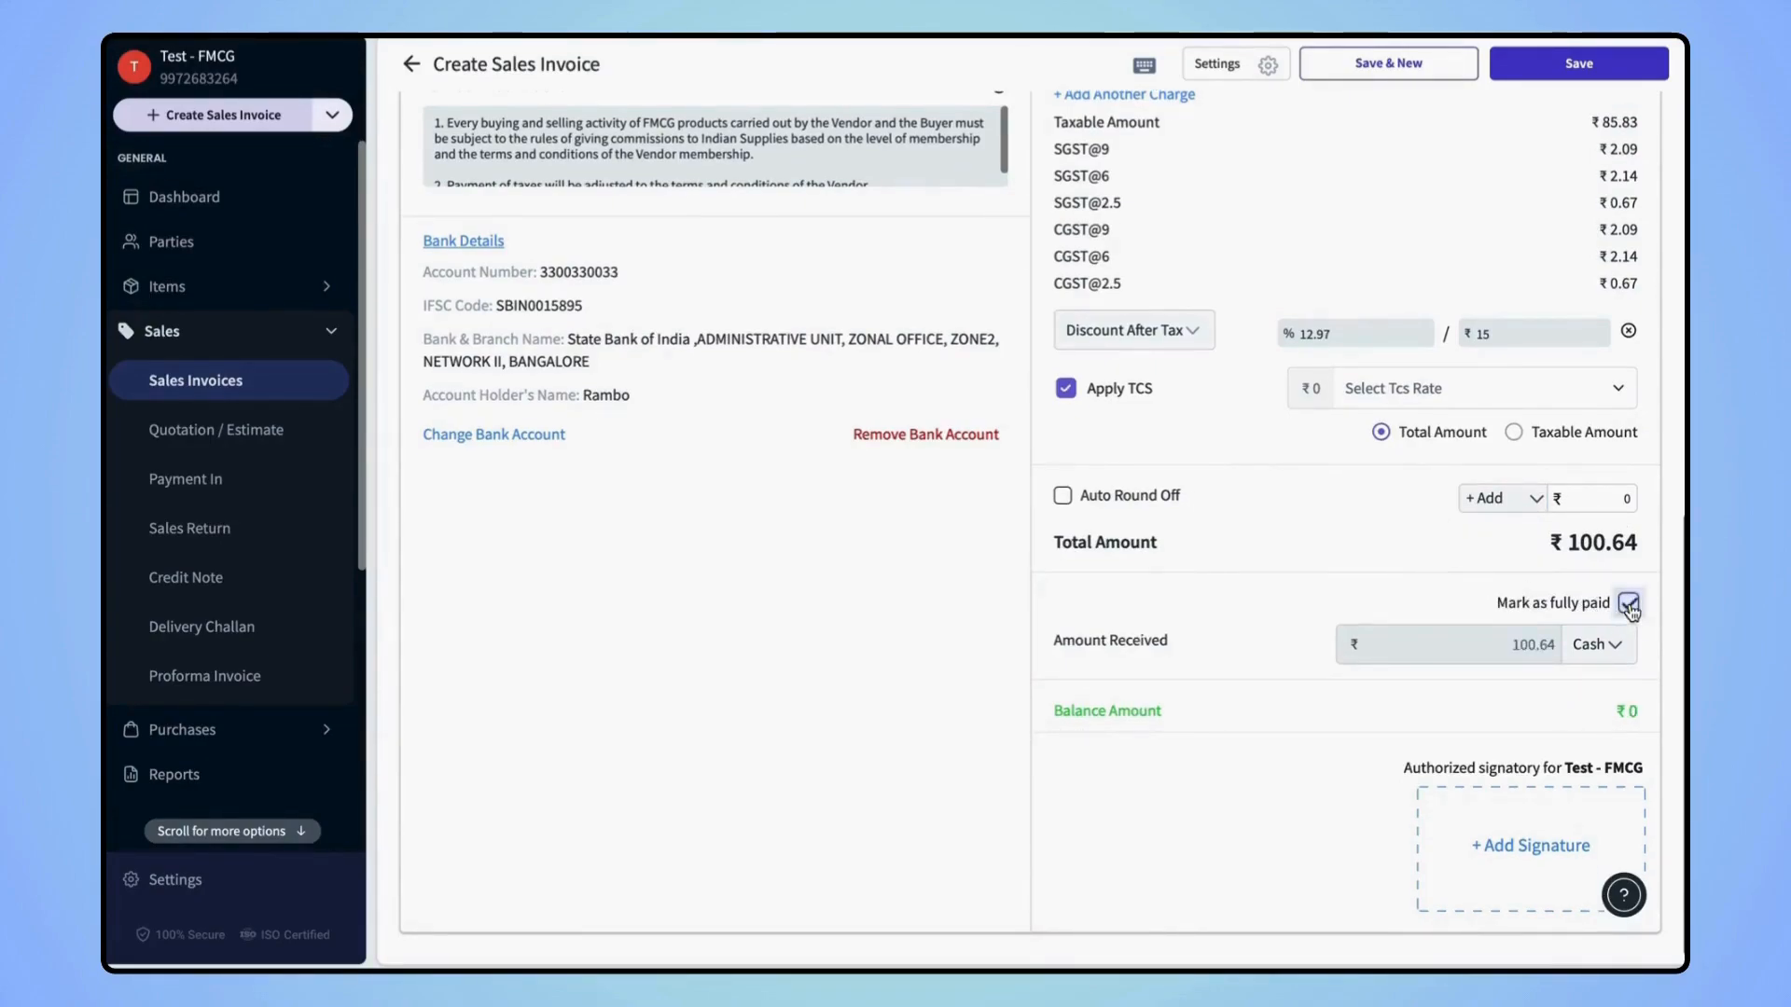
left_click(1629, 604)
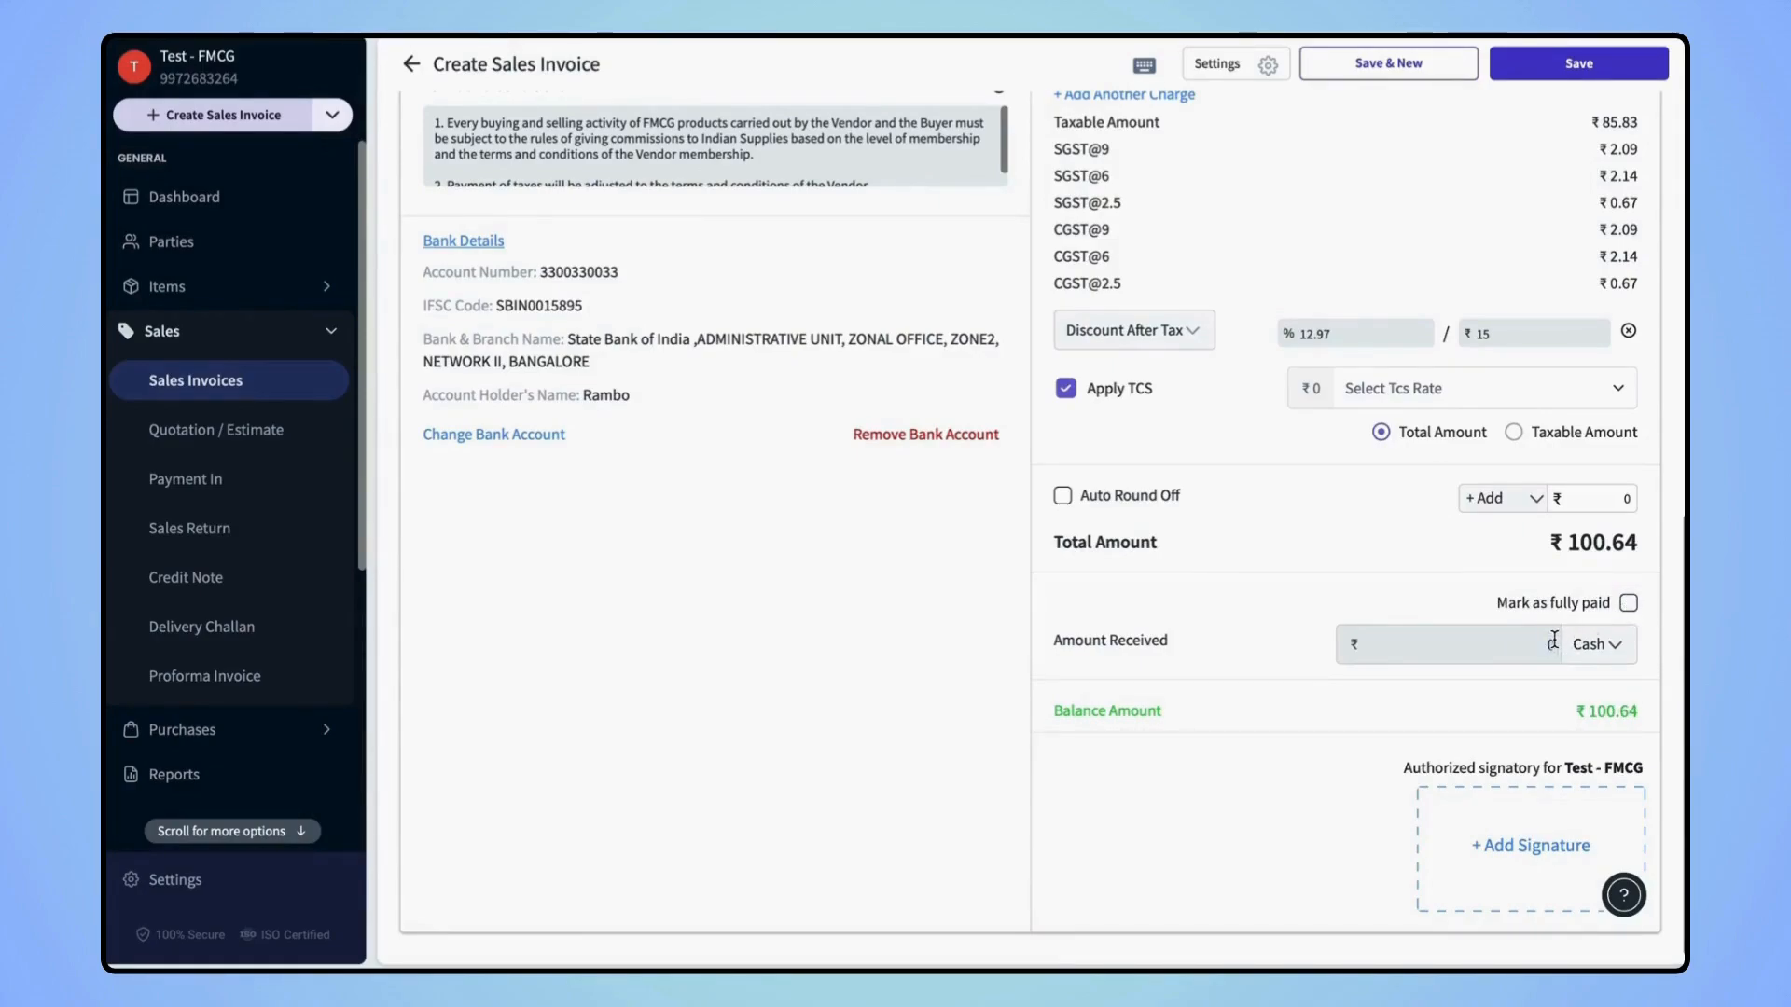
type("20")
left_click(1599, 651)
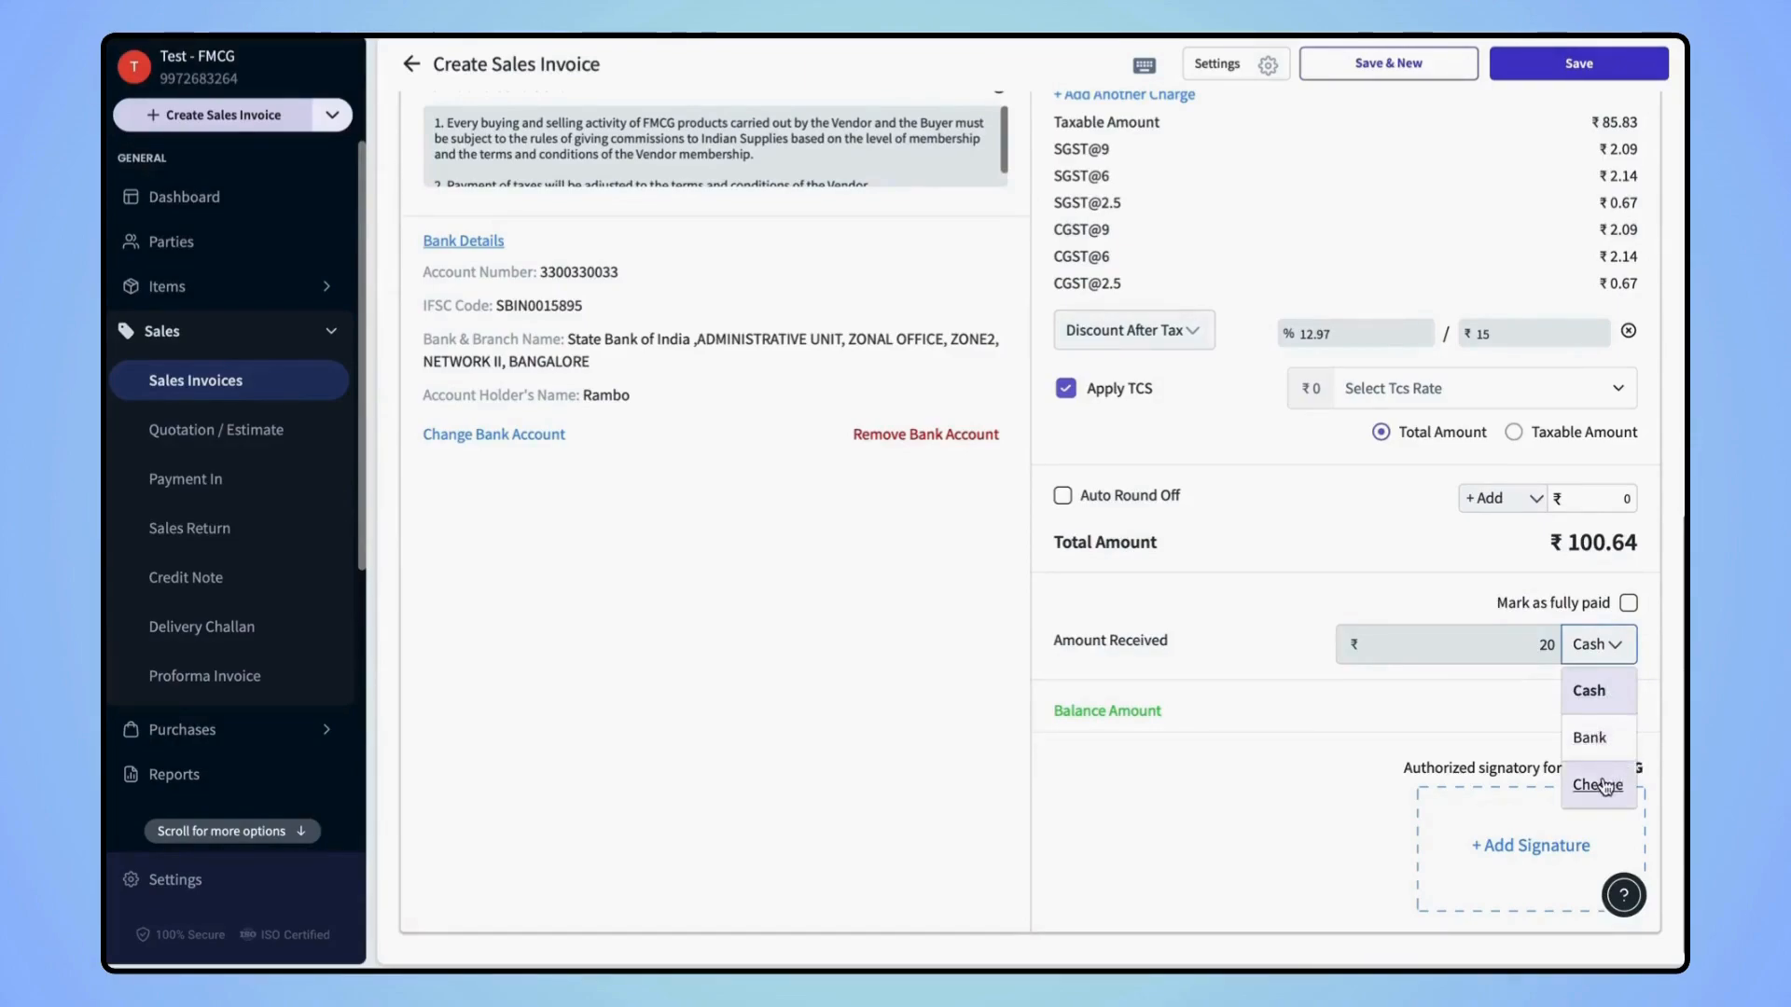
left_click(1511, 727)
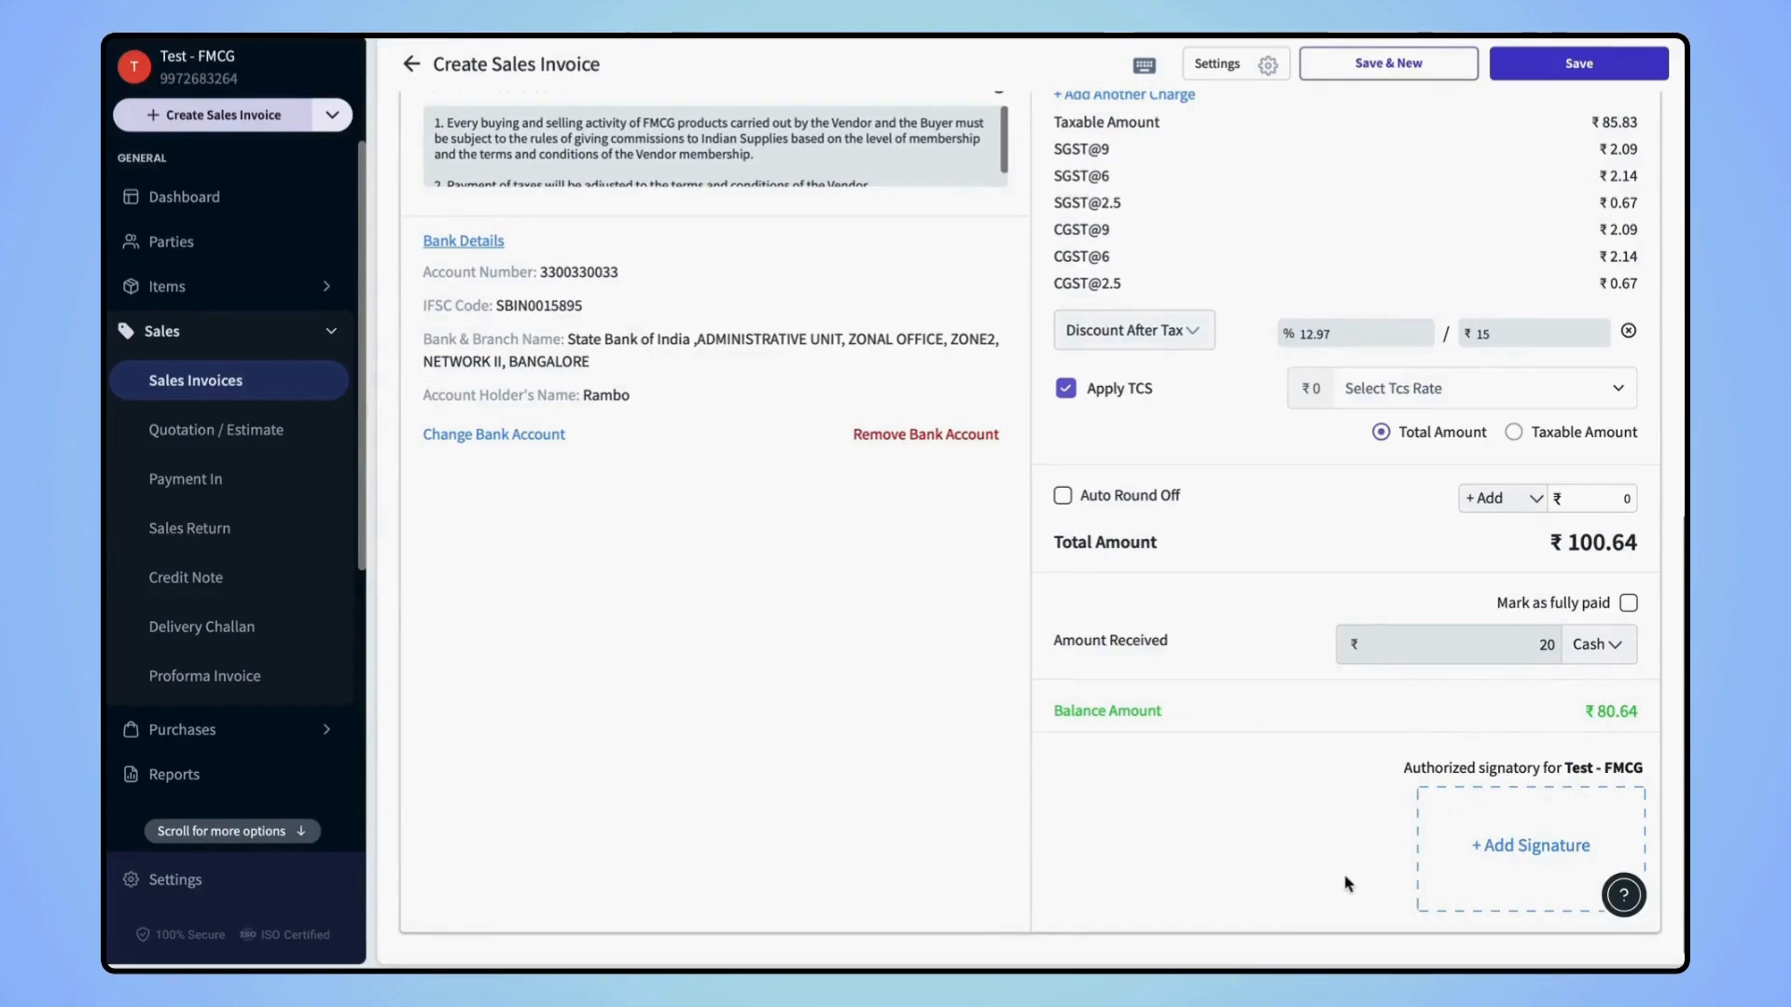
left_click(1490, 856)
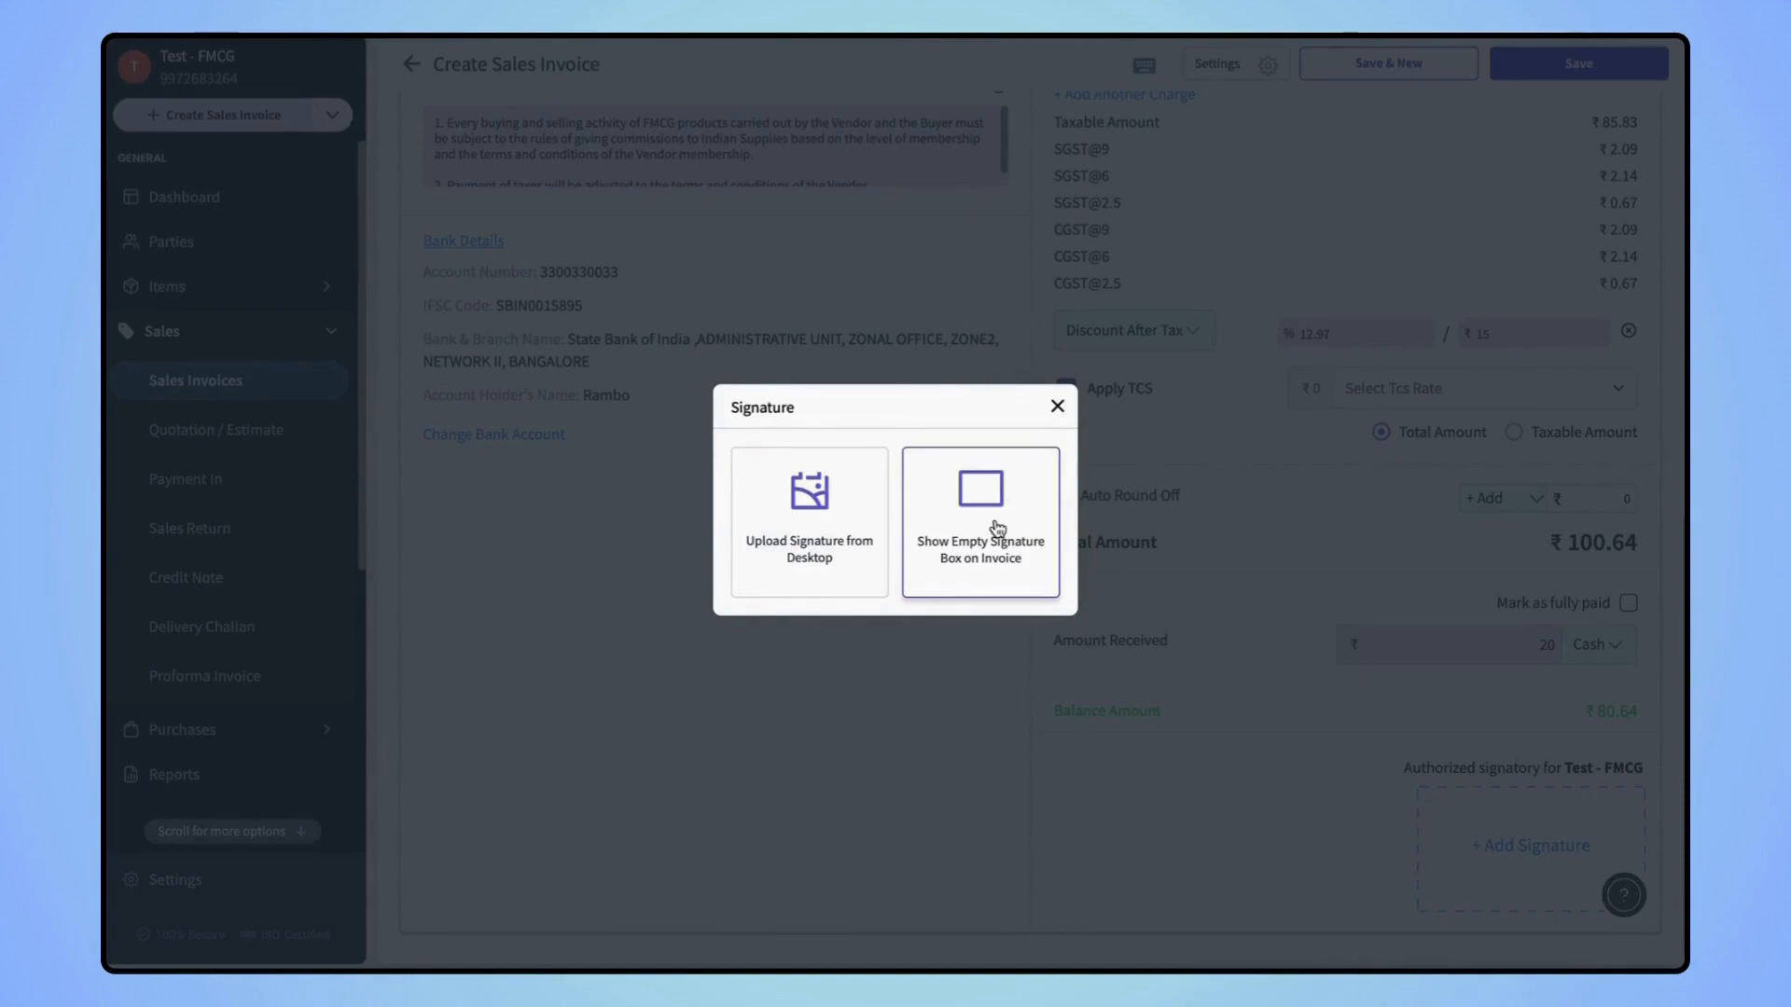
Dismiss the Signature dialog unchanged and insert an empty Notes section on the invoice
left_click(1057, 407)
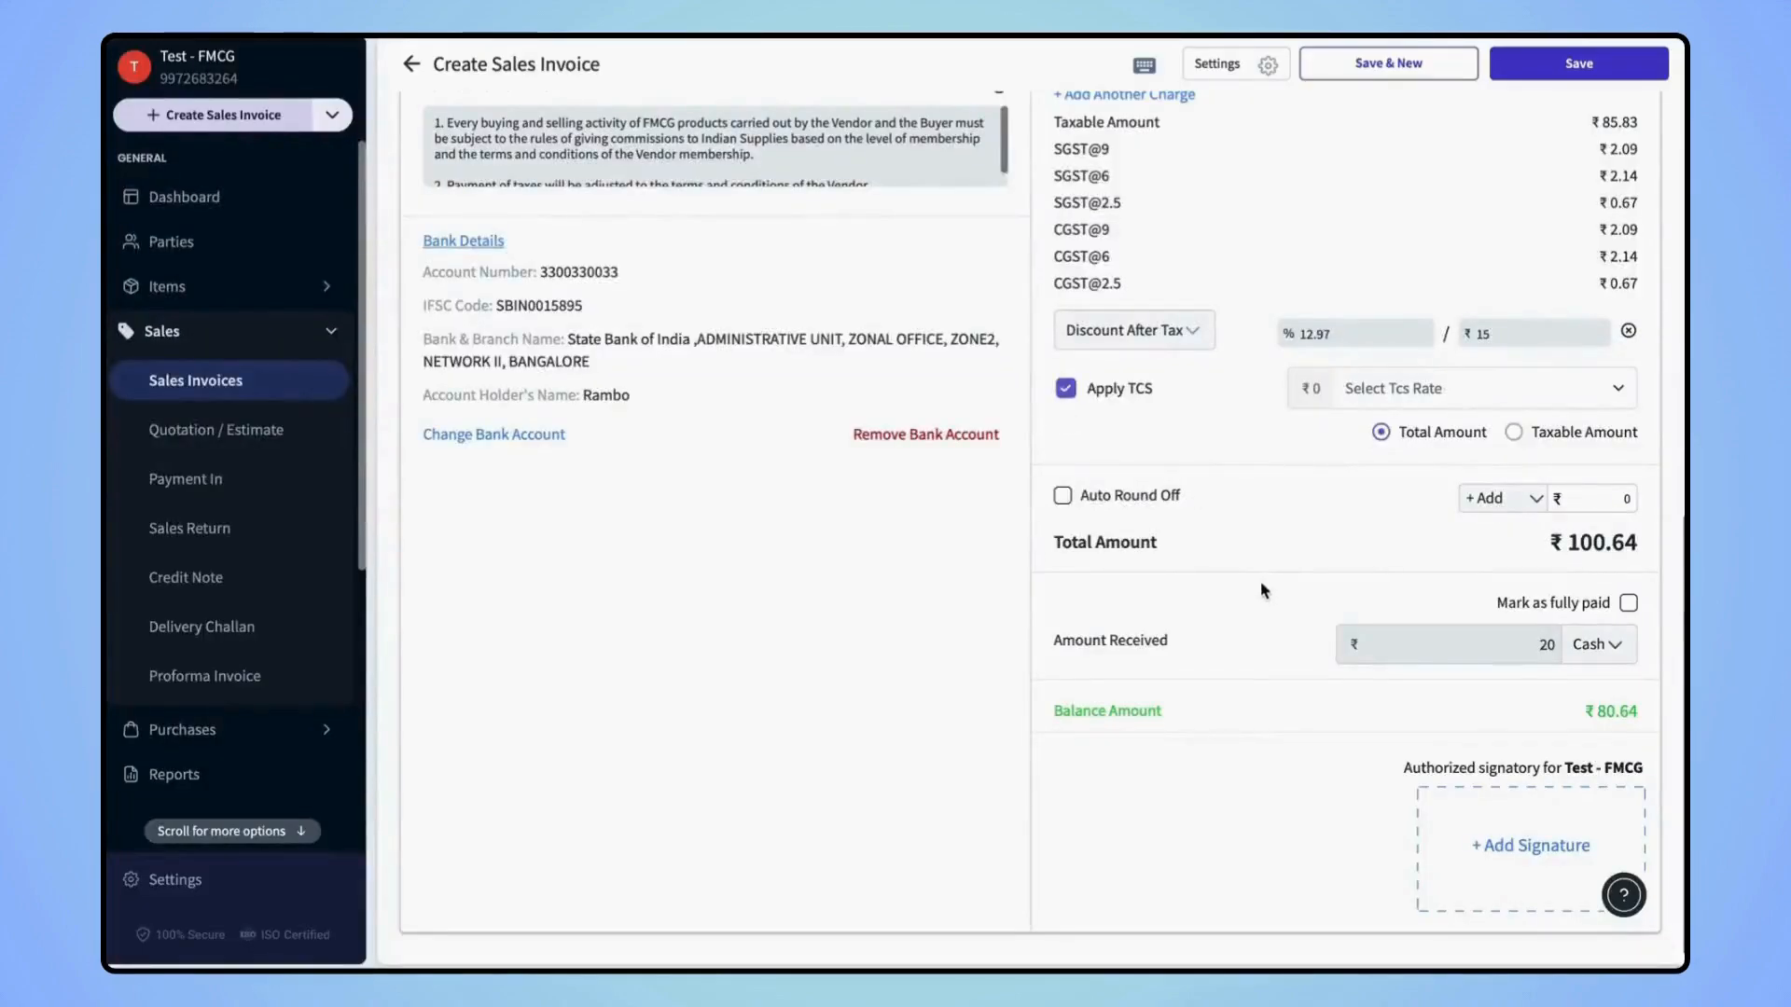
scroll(1259, 580, "up", 2)
scroll(1260, 583, "up", 5)
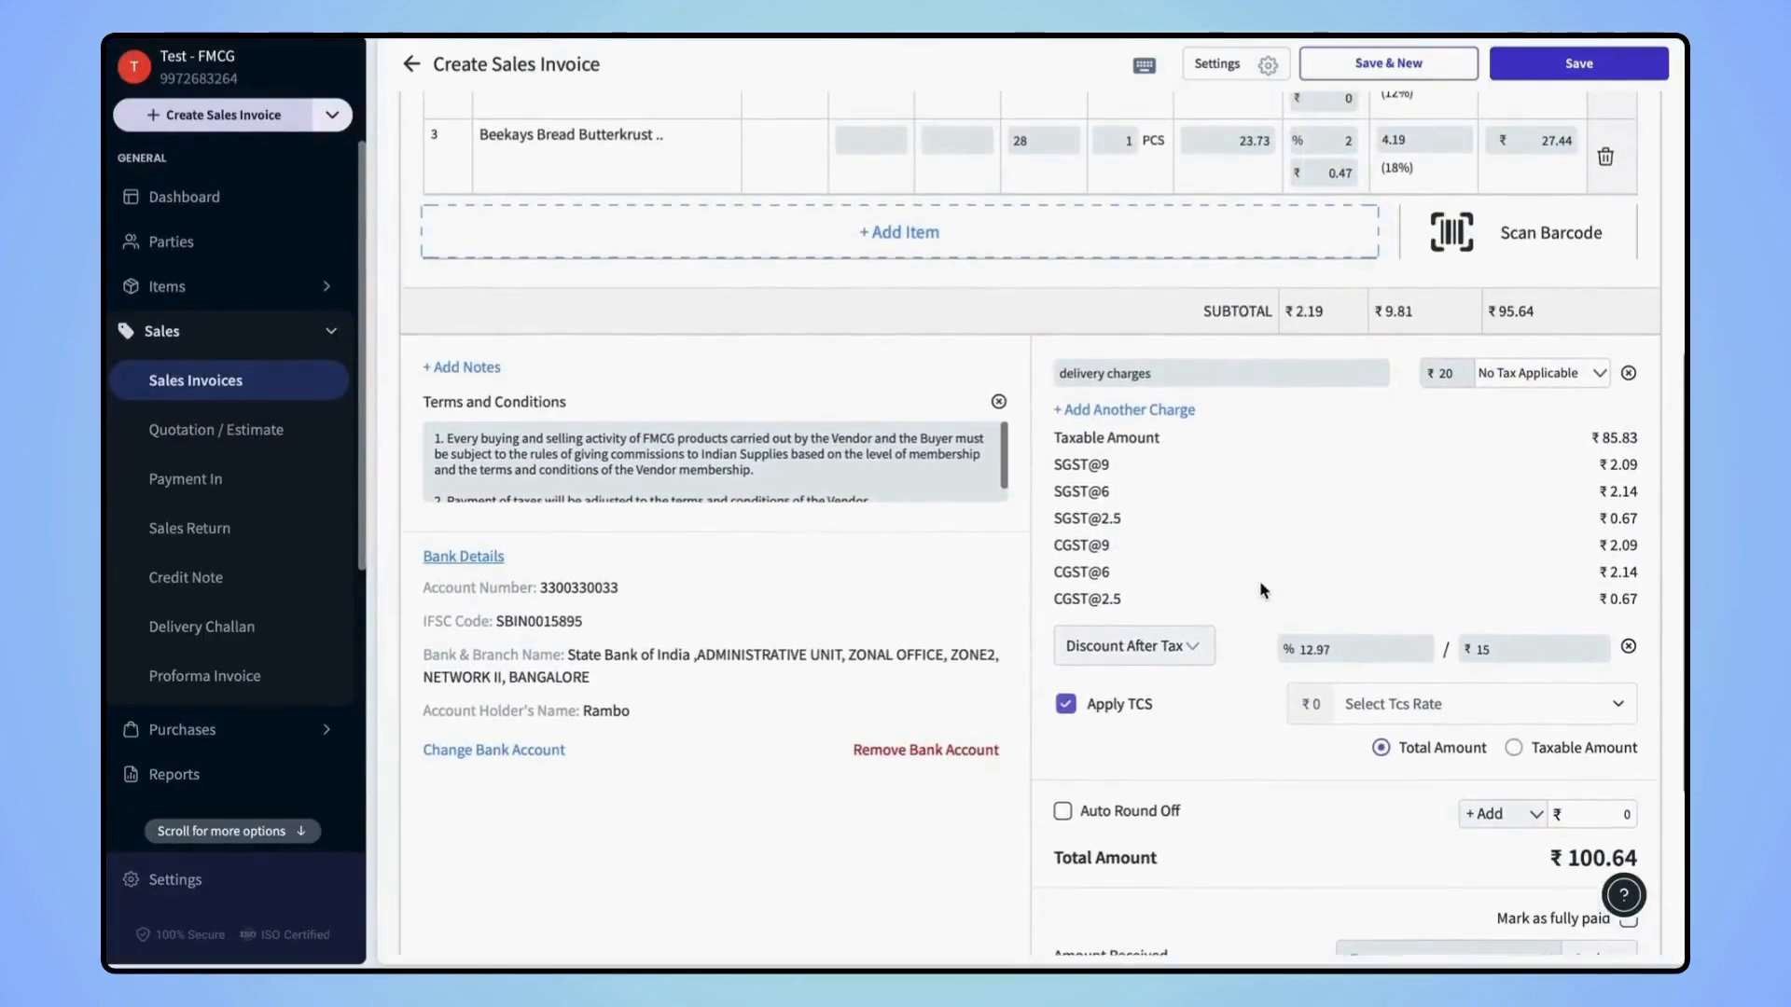
left_click(471, 444)
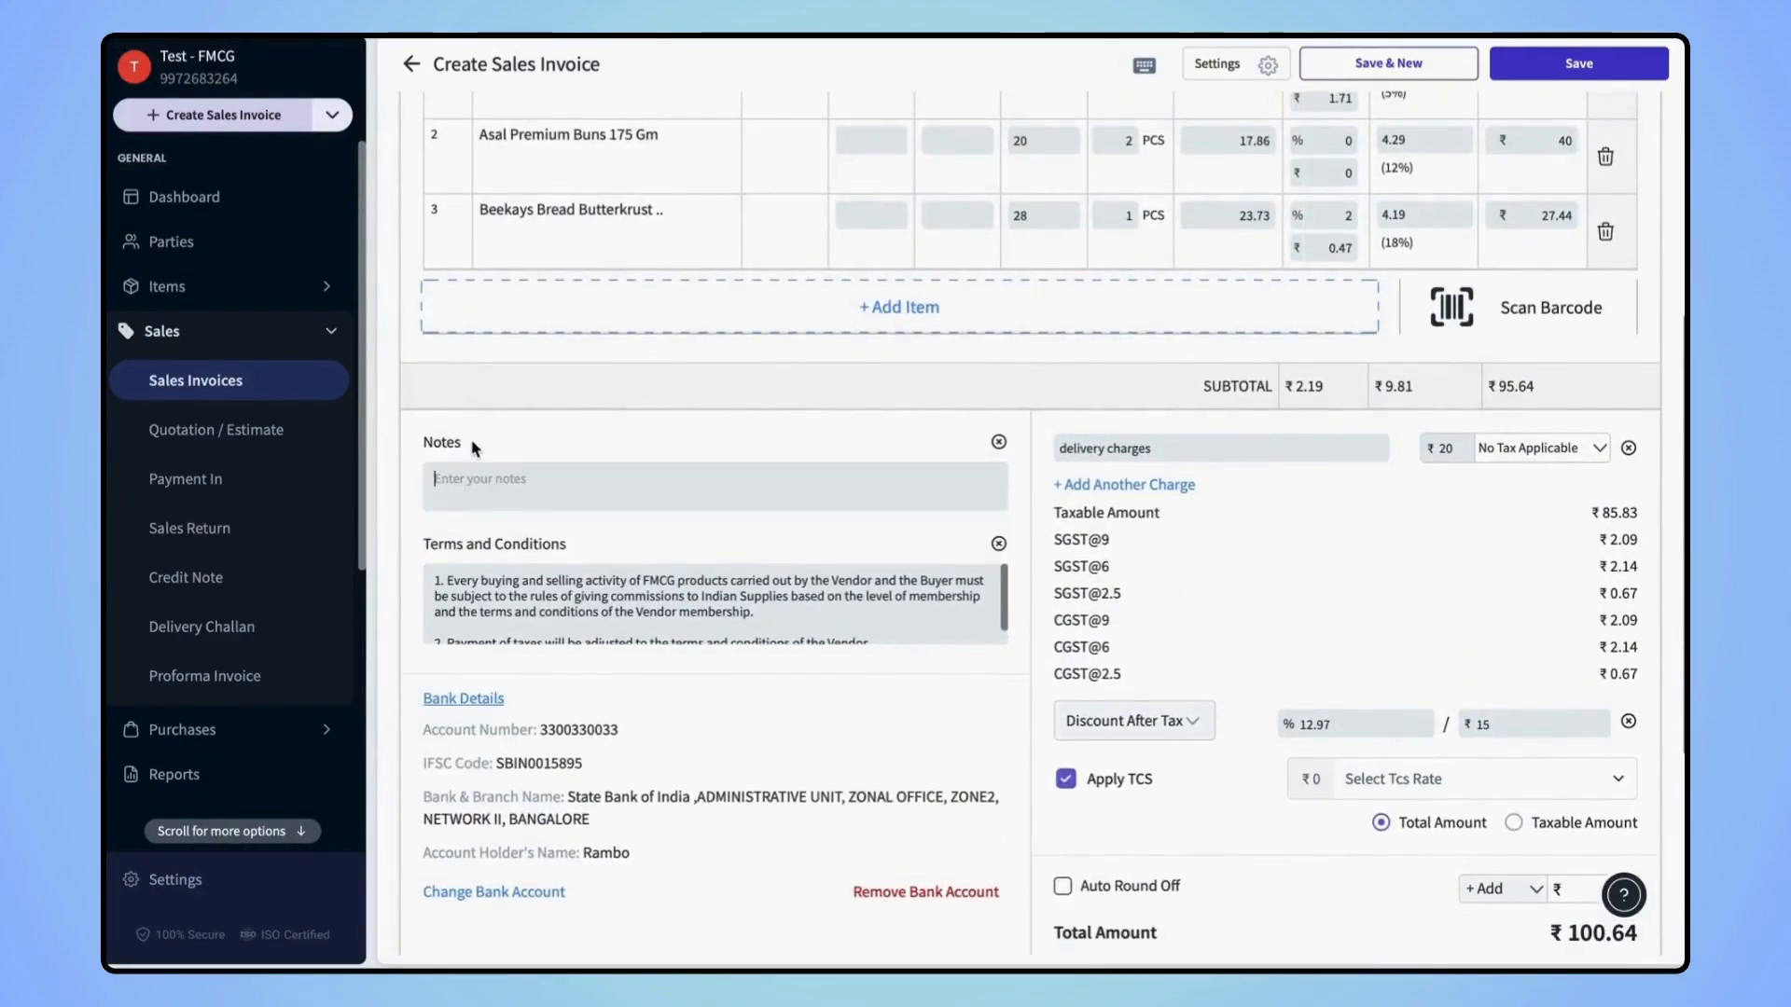
scroll(584, 540, "down", 2)
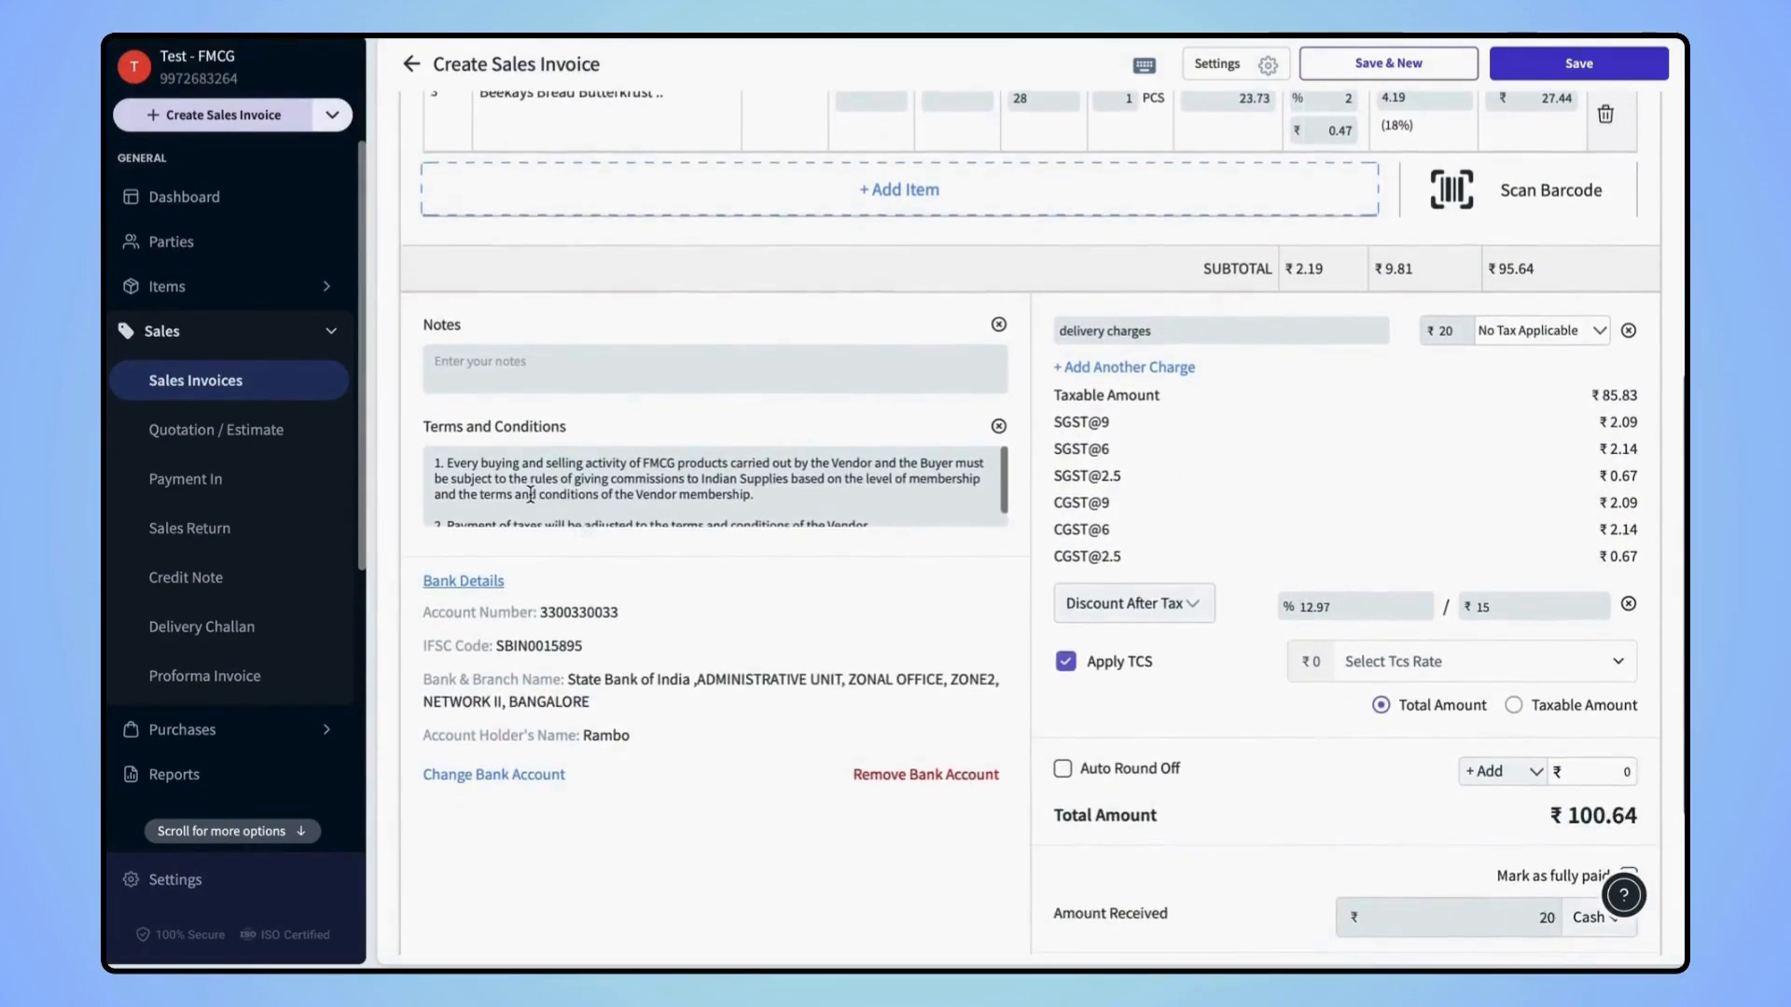
scroll(529, 494, "down", 4)
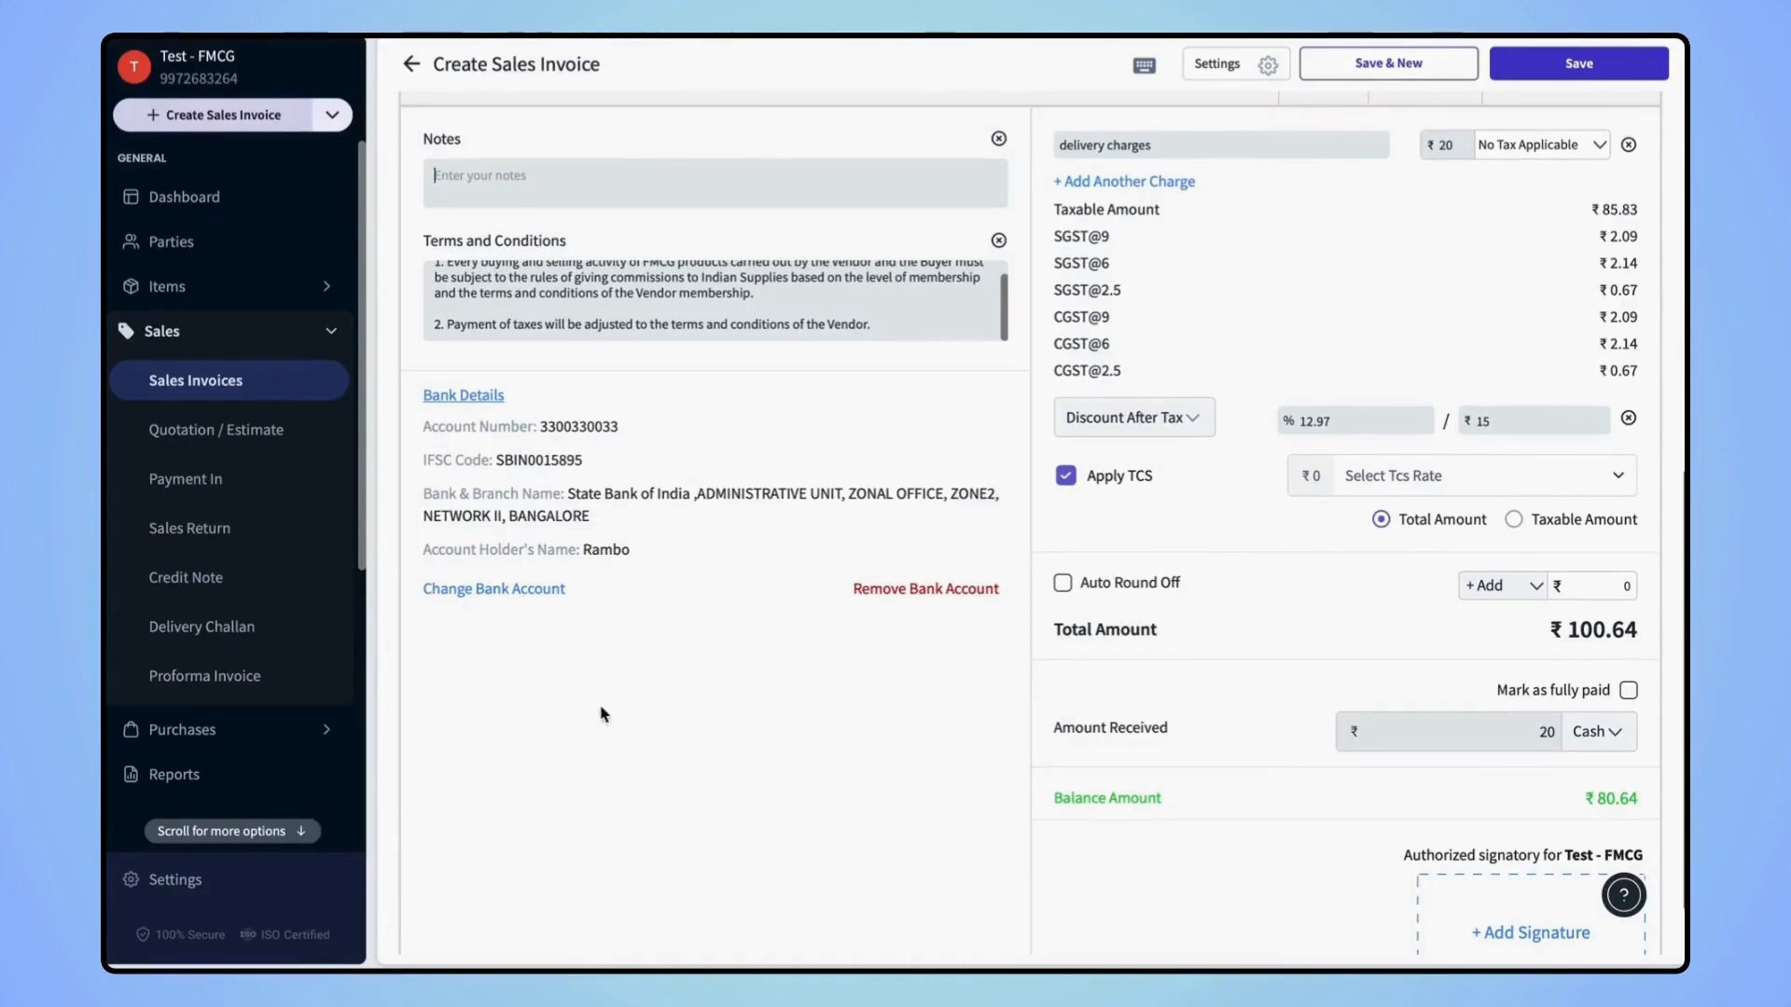
Change the invoice's bank to Punjab National Bank, then remove the bank account from the invoice
left_click(472, 594)
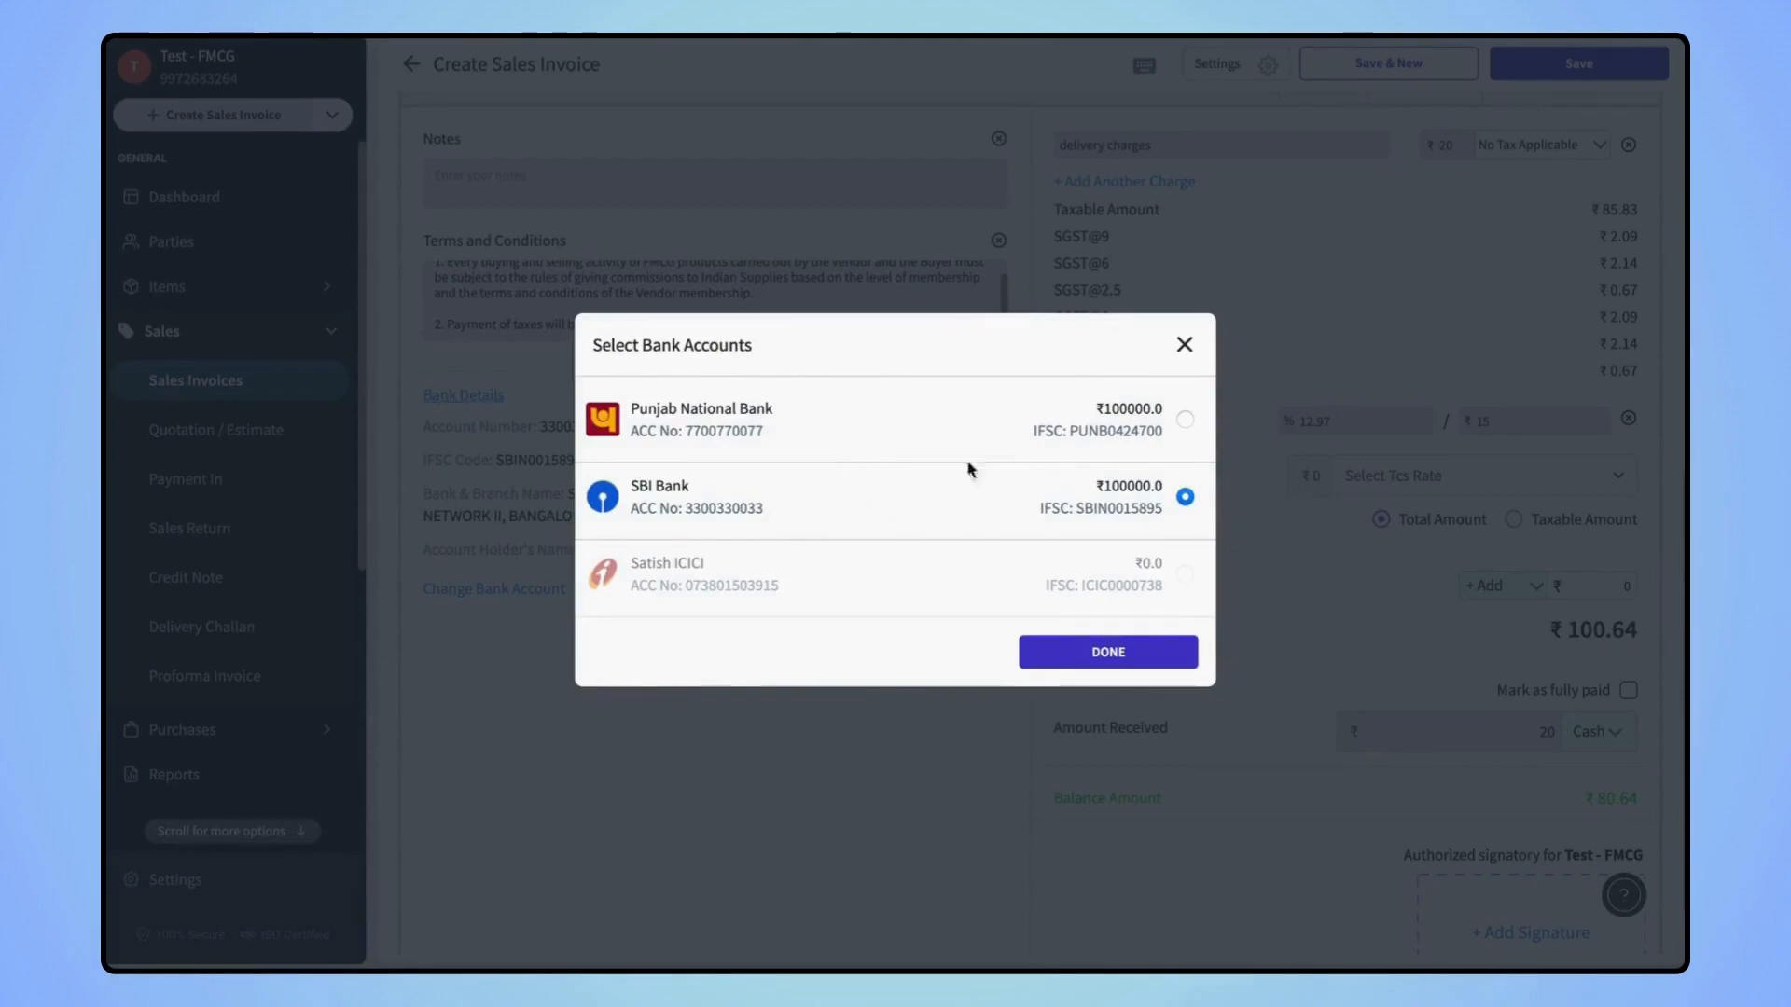
left_click(1185, 419)
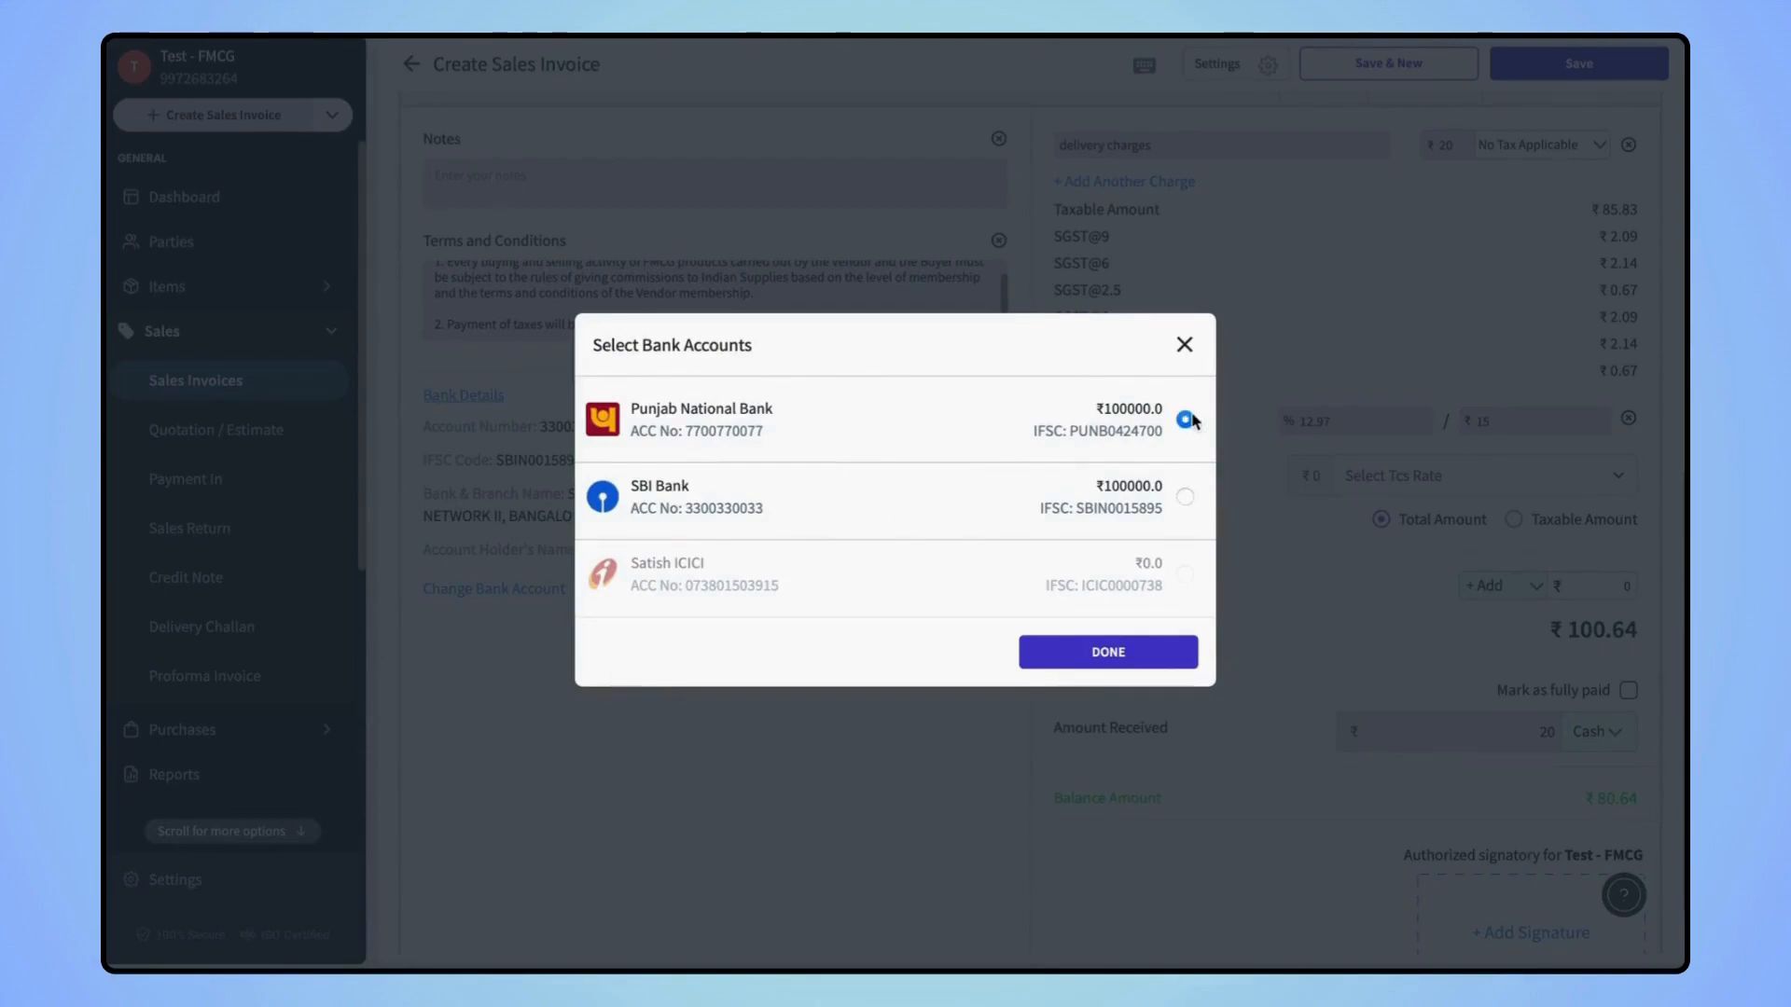
left_click(1110, 645)
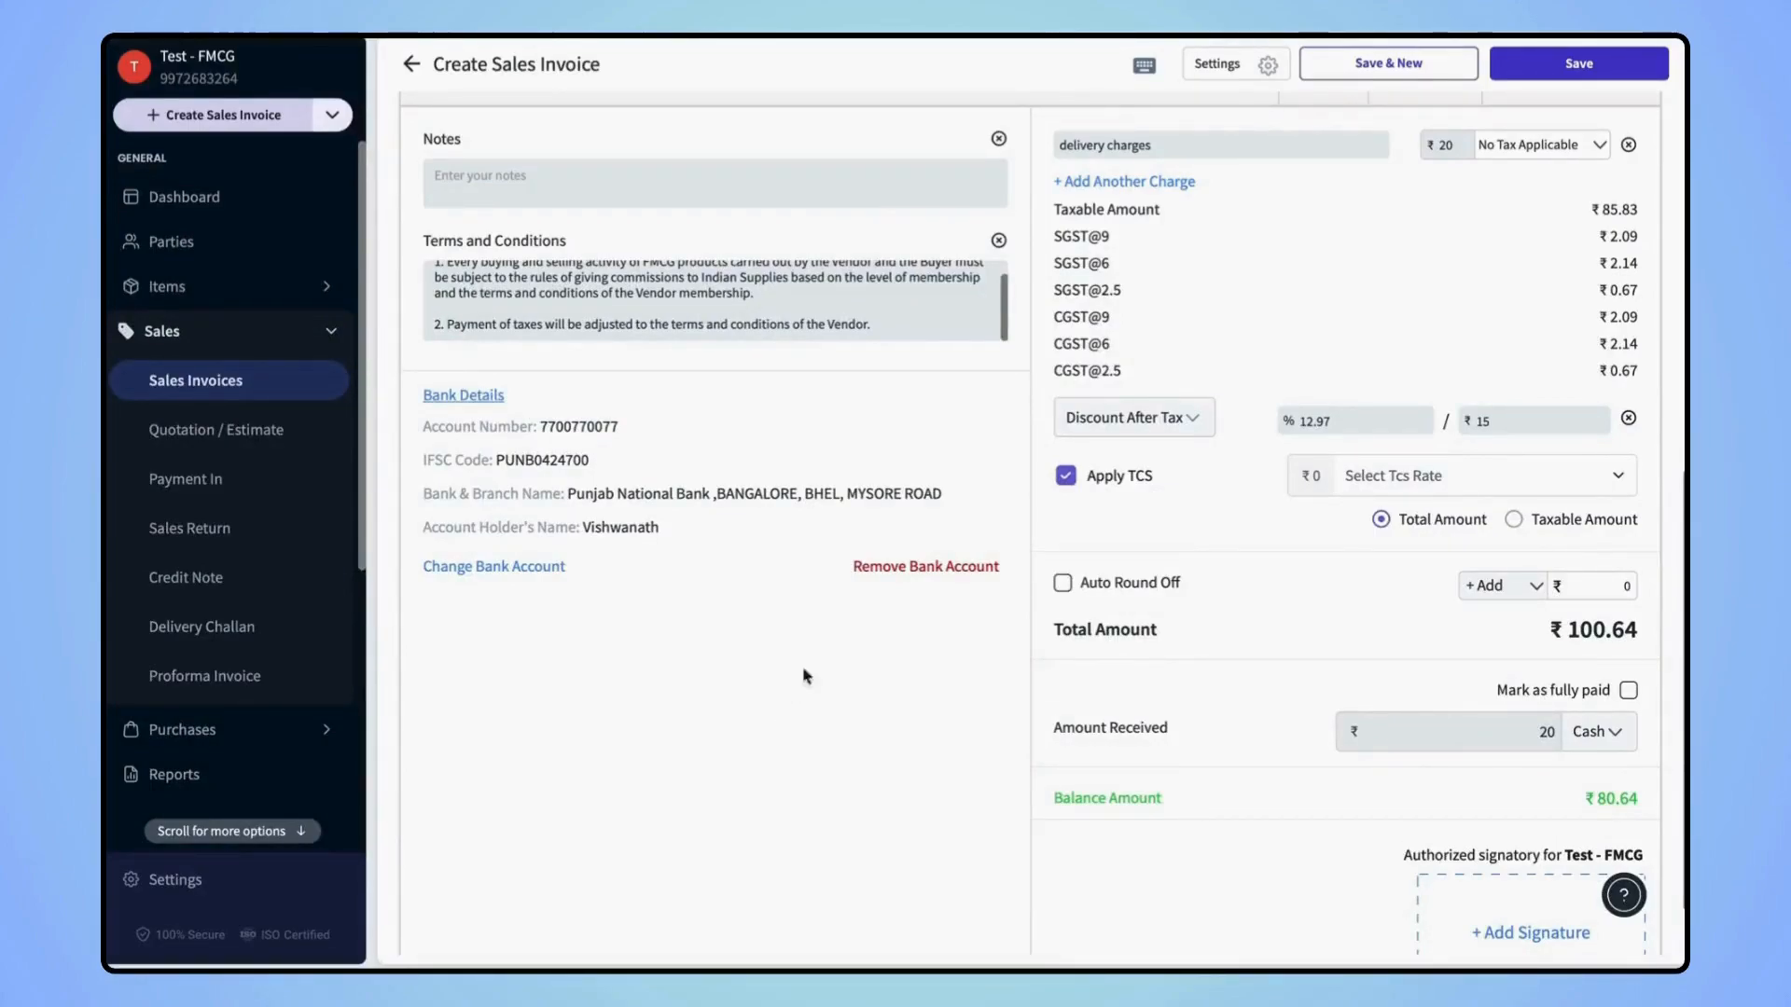
left_click(905, 571)
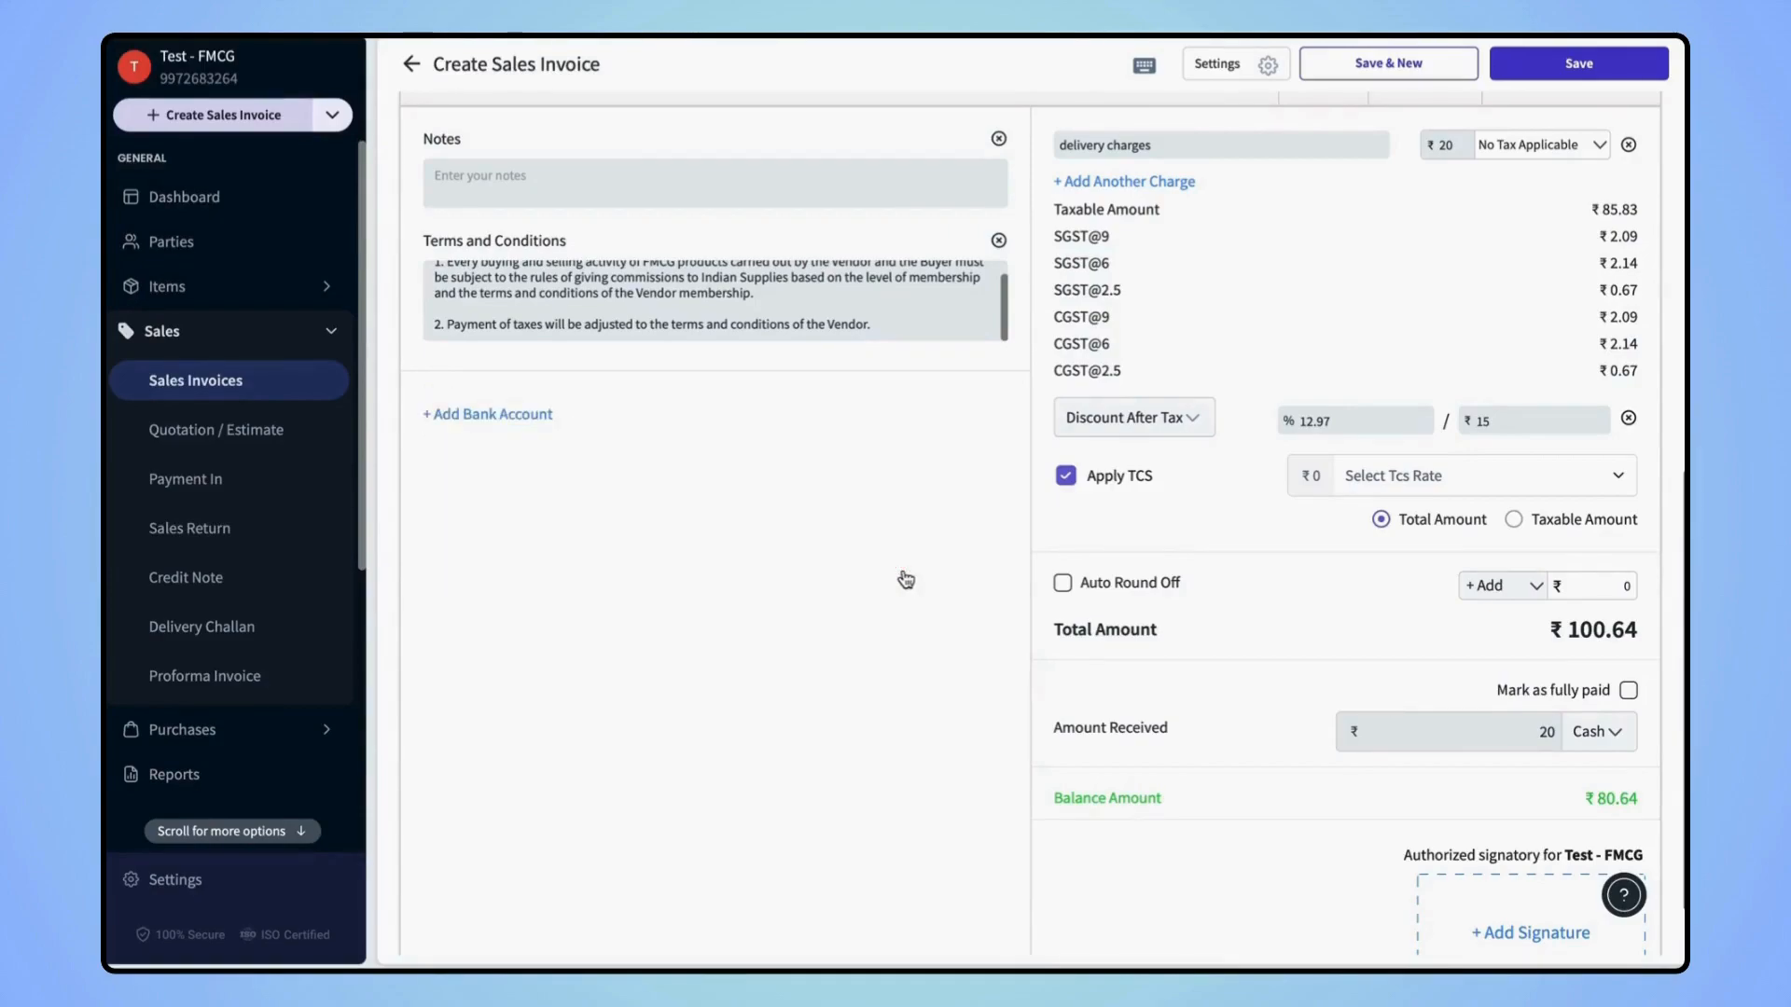
scroll(905, 578, "up", 8)
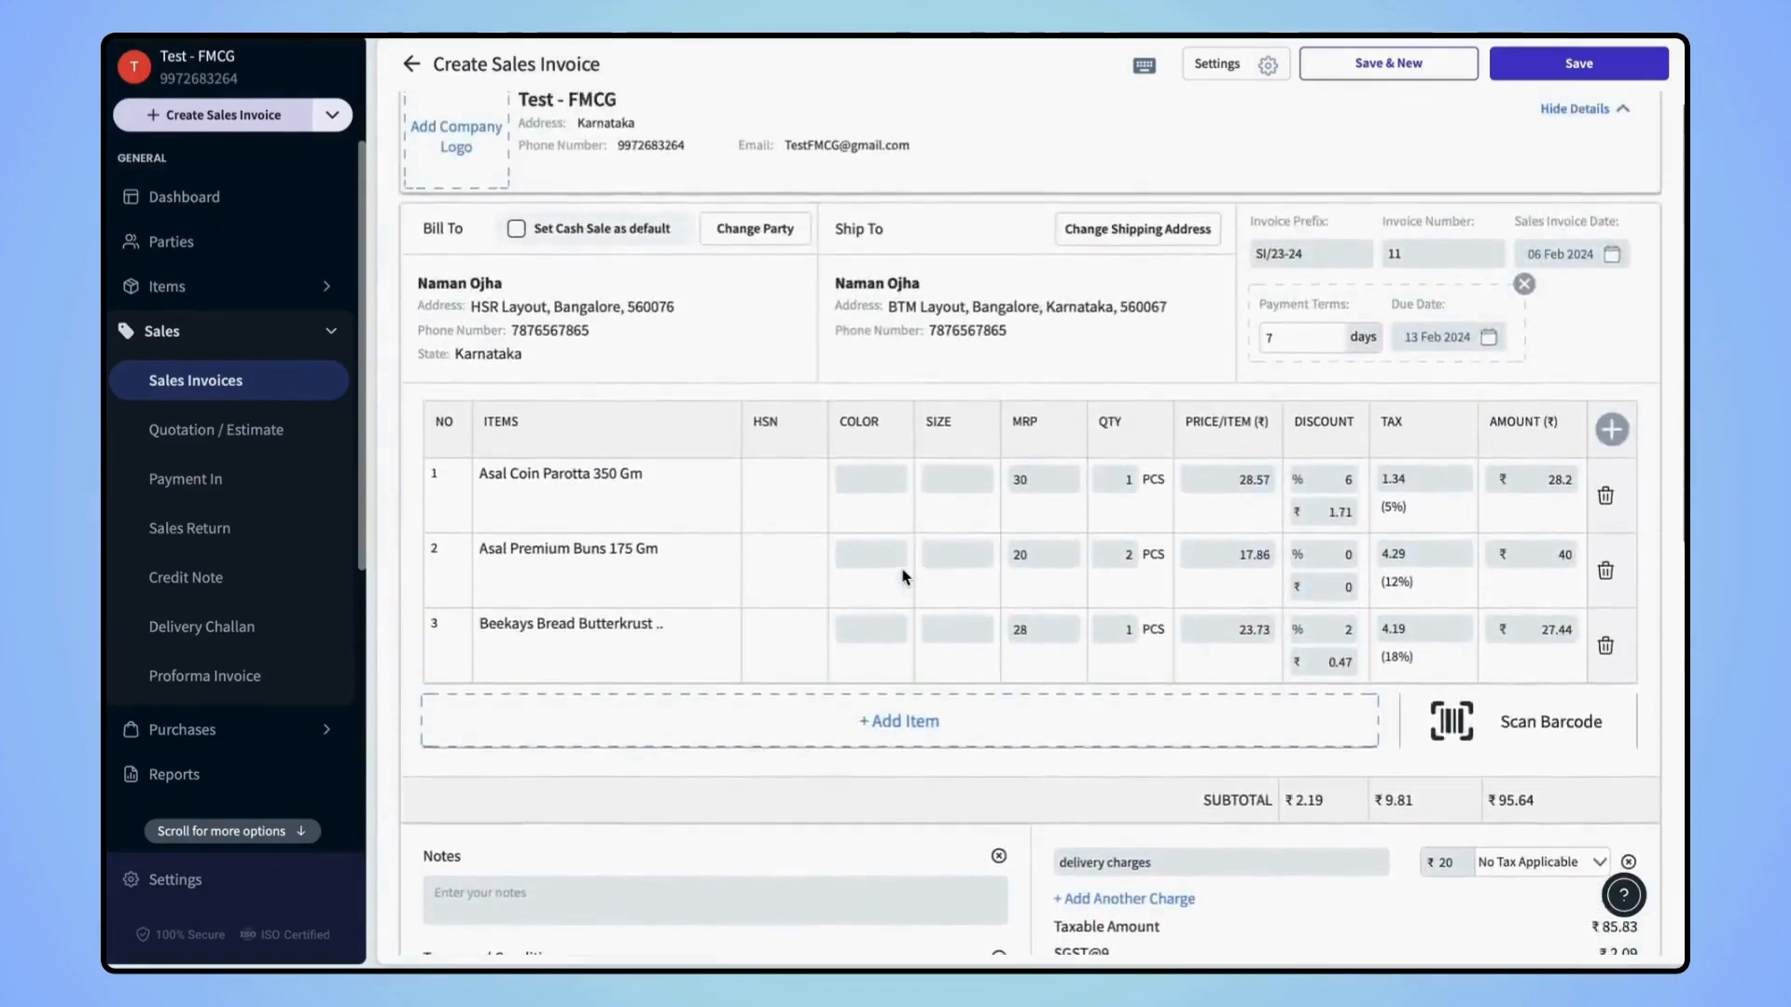
Save Sales Invoice #SI/23-2411 and review its Partially Paid preview showing ₹80.64 balance due
left_click(1538, 75)
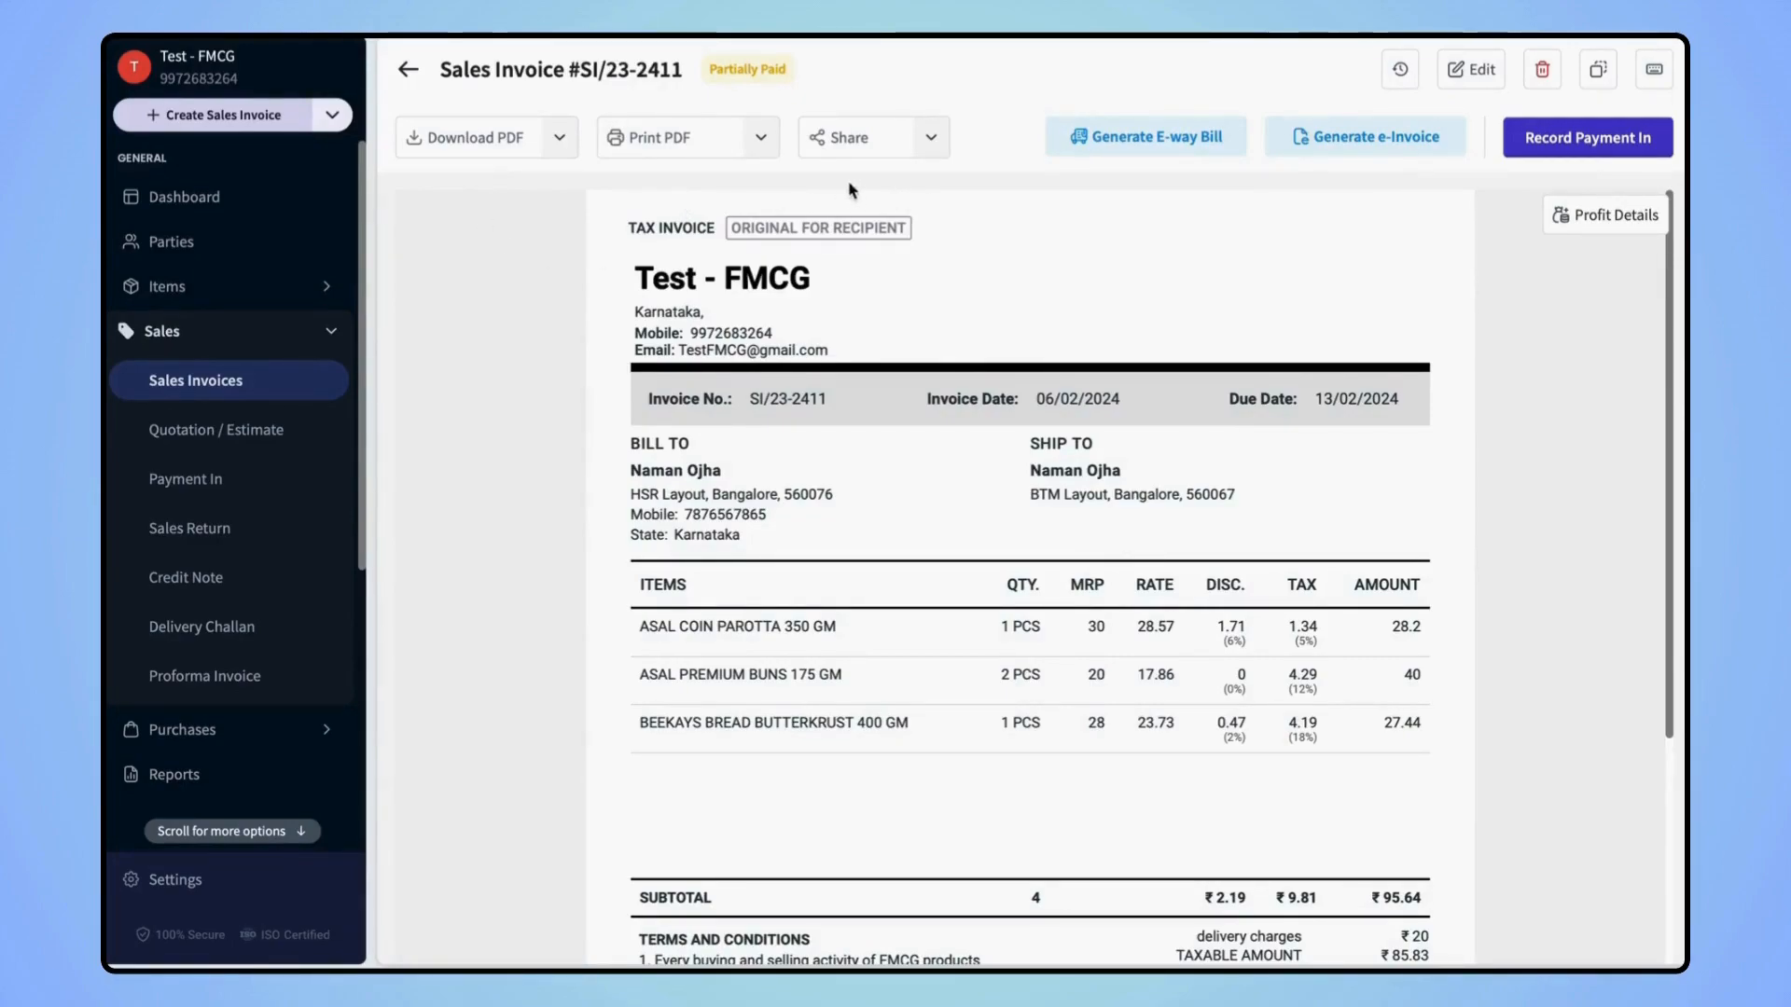
left_click(929, 137)
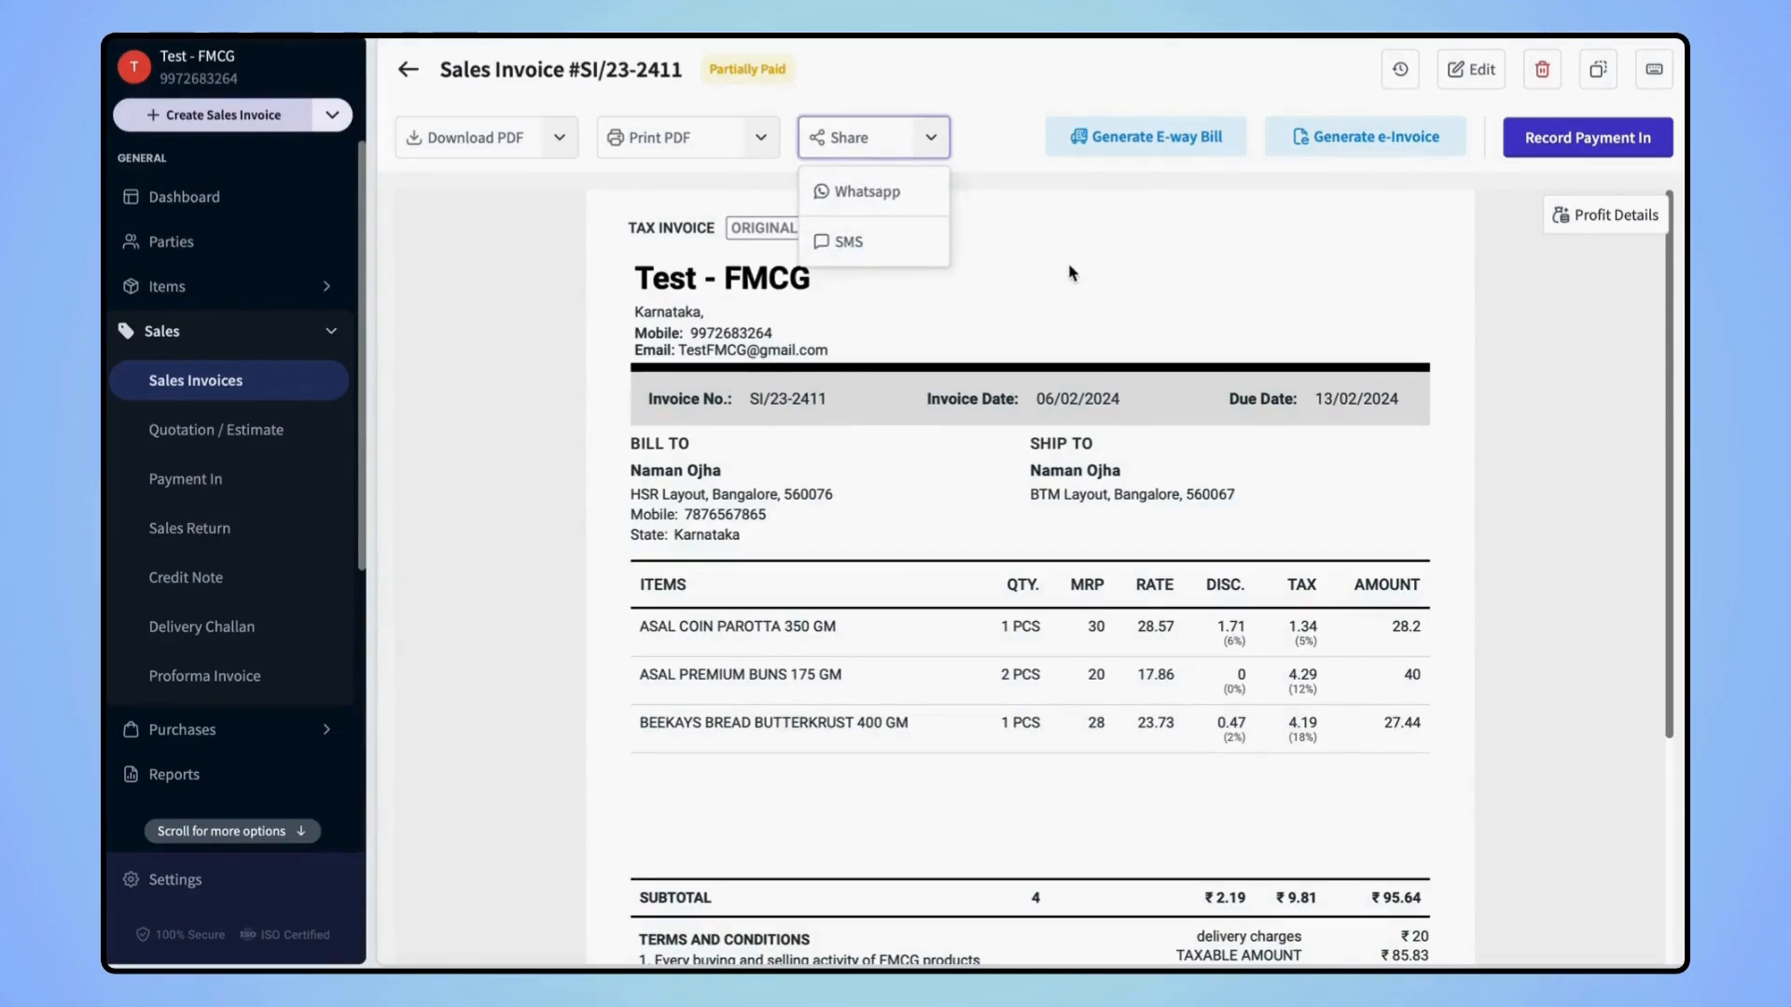
left_click(991, 222)
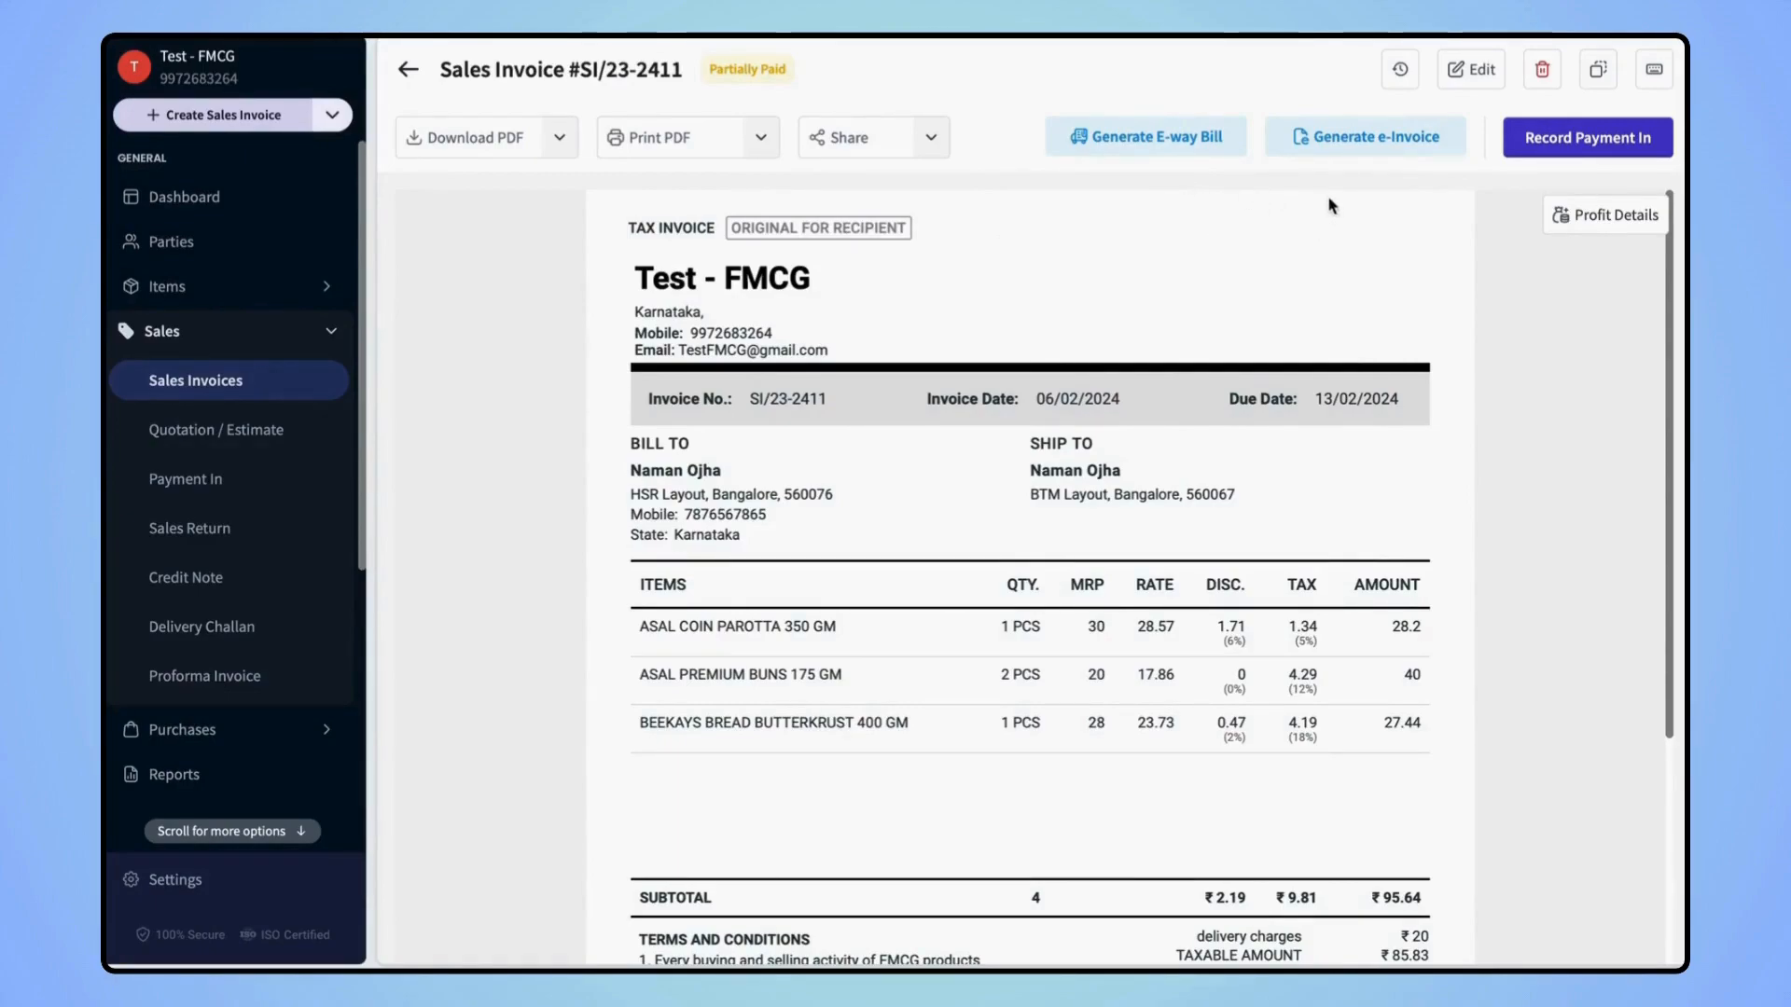
scroll(1394, 289, "down", 2)
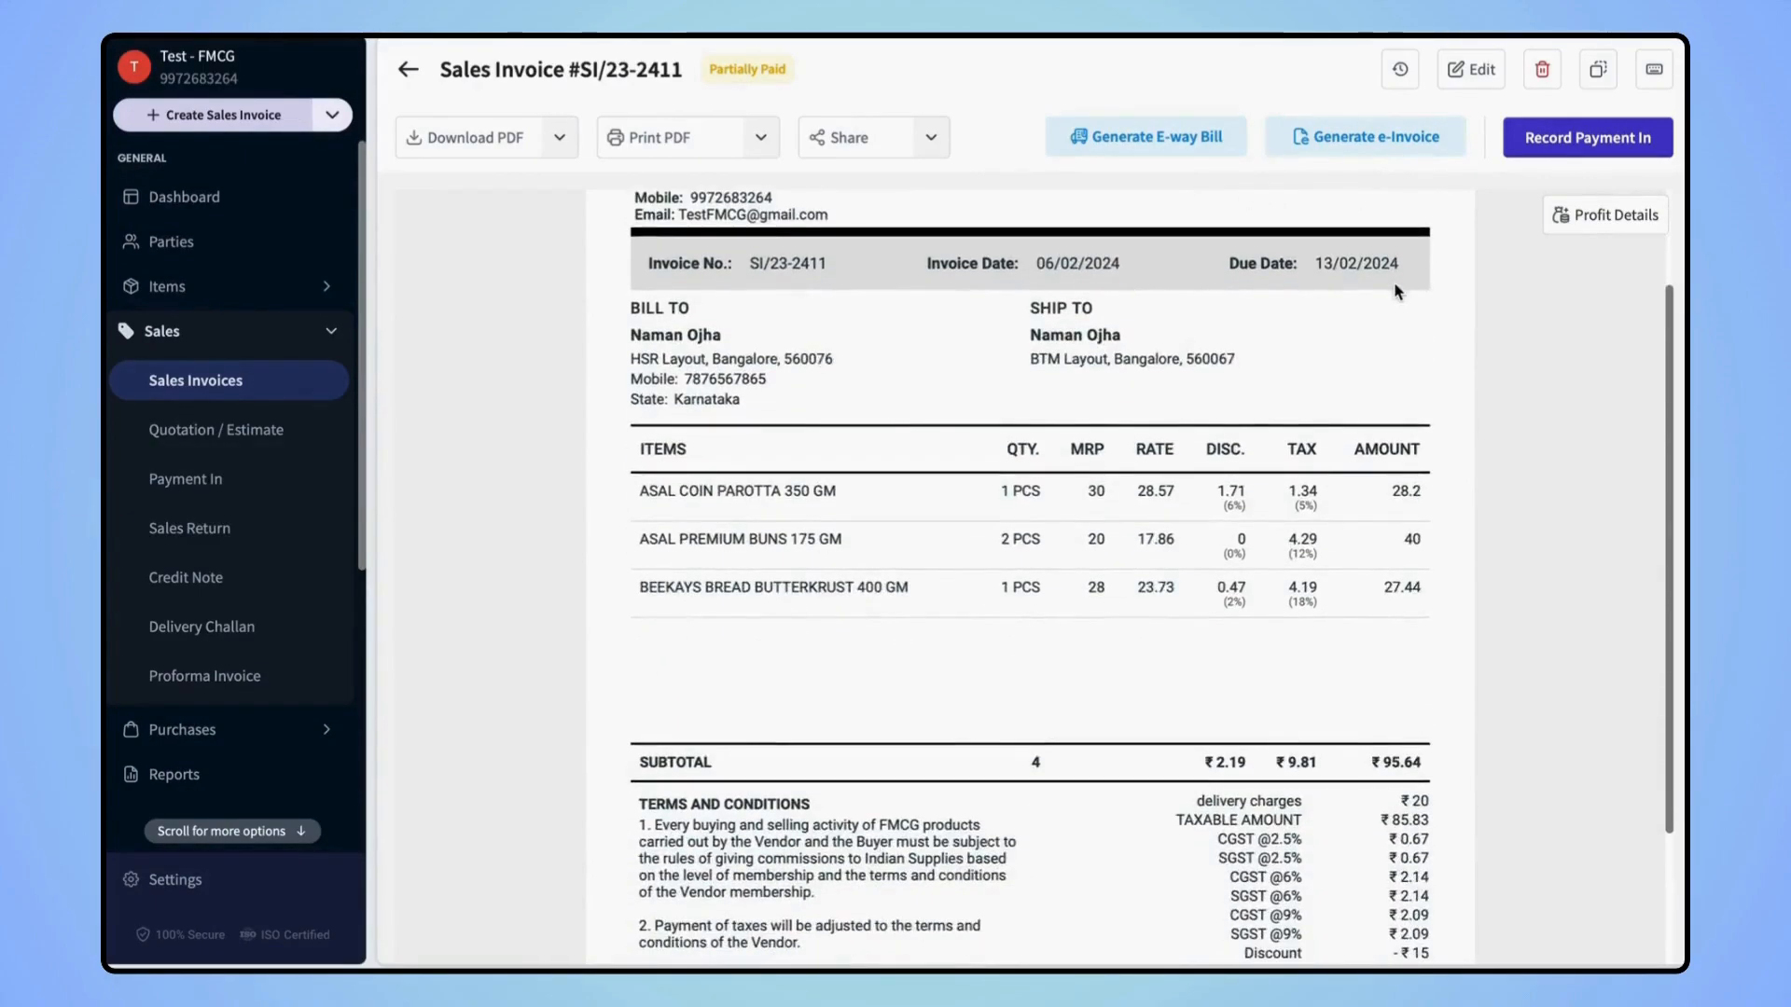
scroll(1396, 291, "down", 2)
scroll(1399, 280, "down", 1)
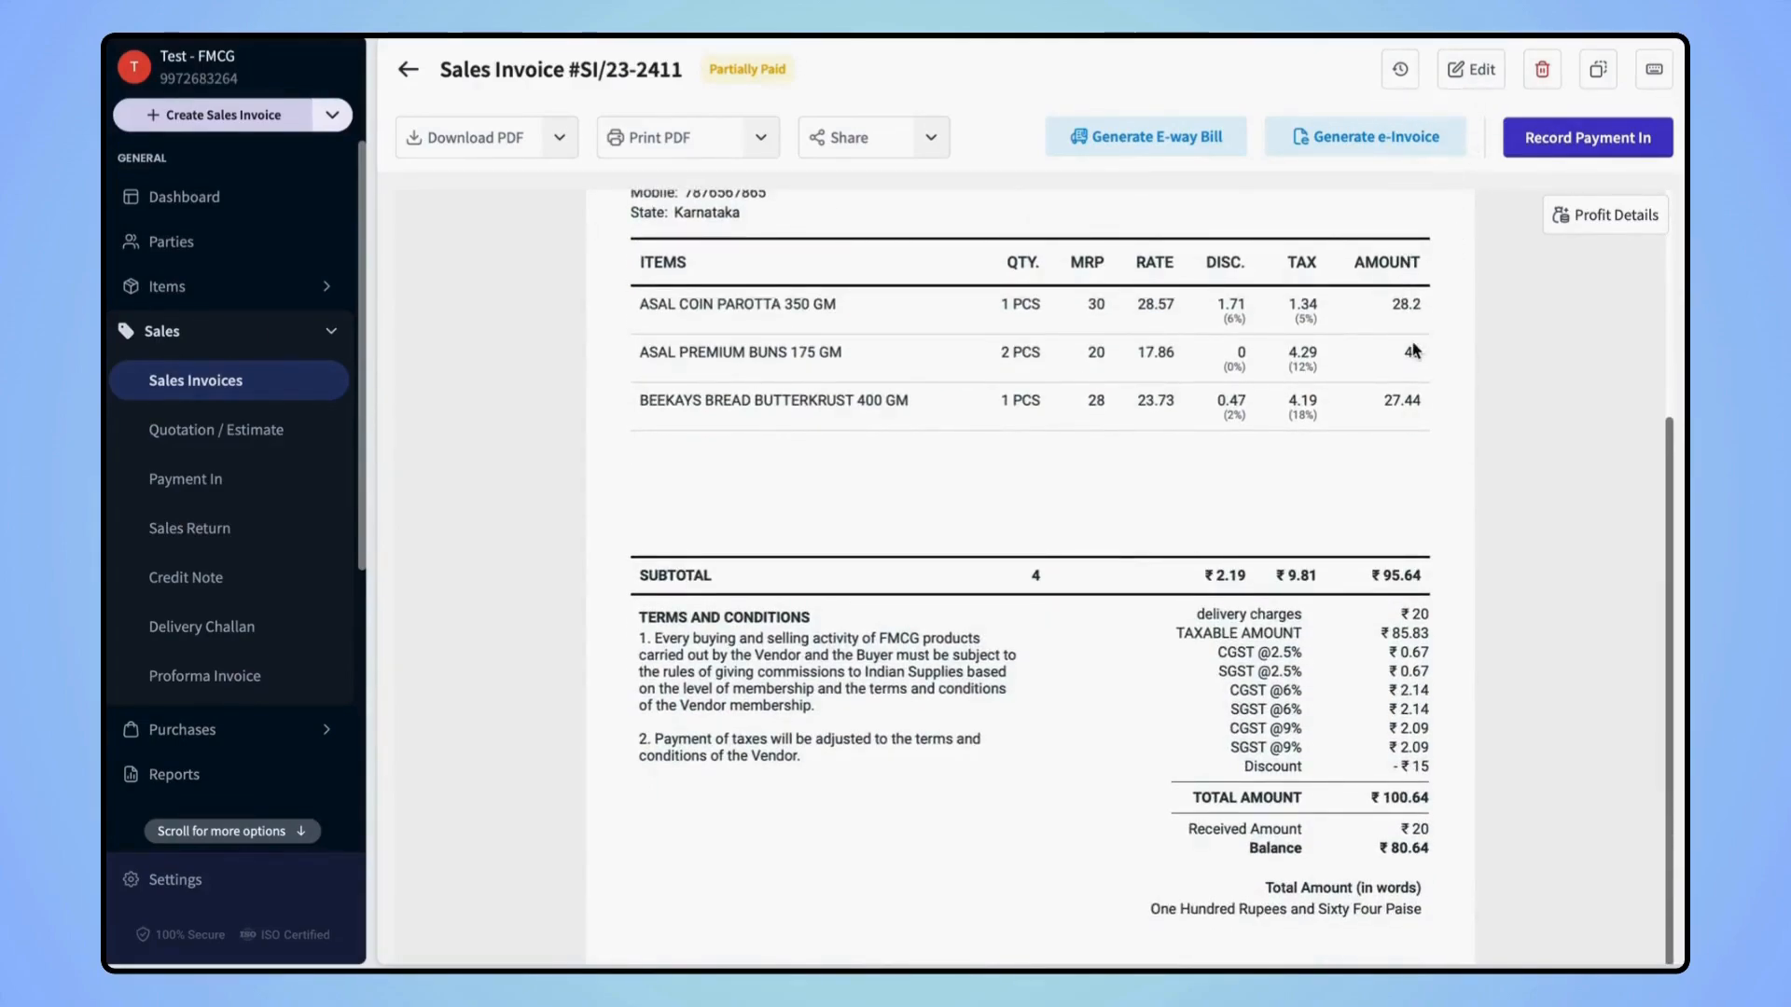
scroll(1412, 343, "up", 4)
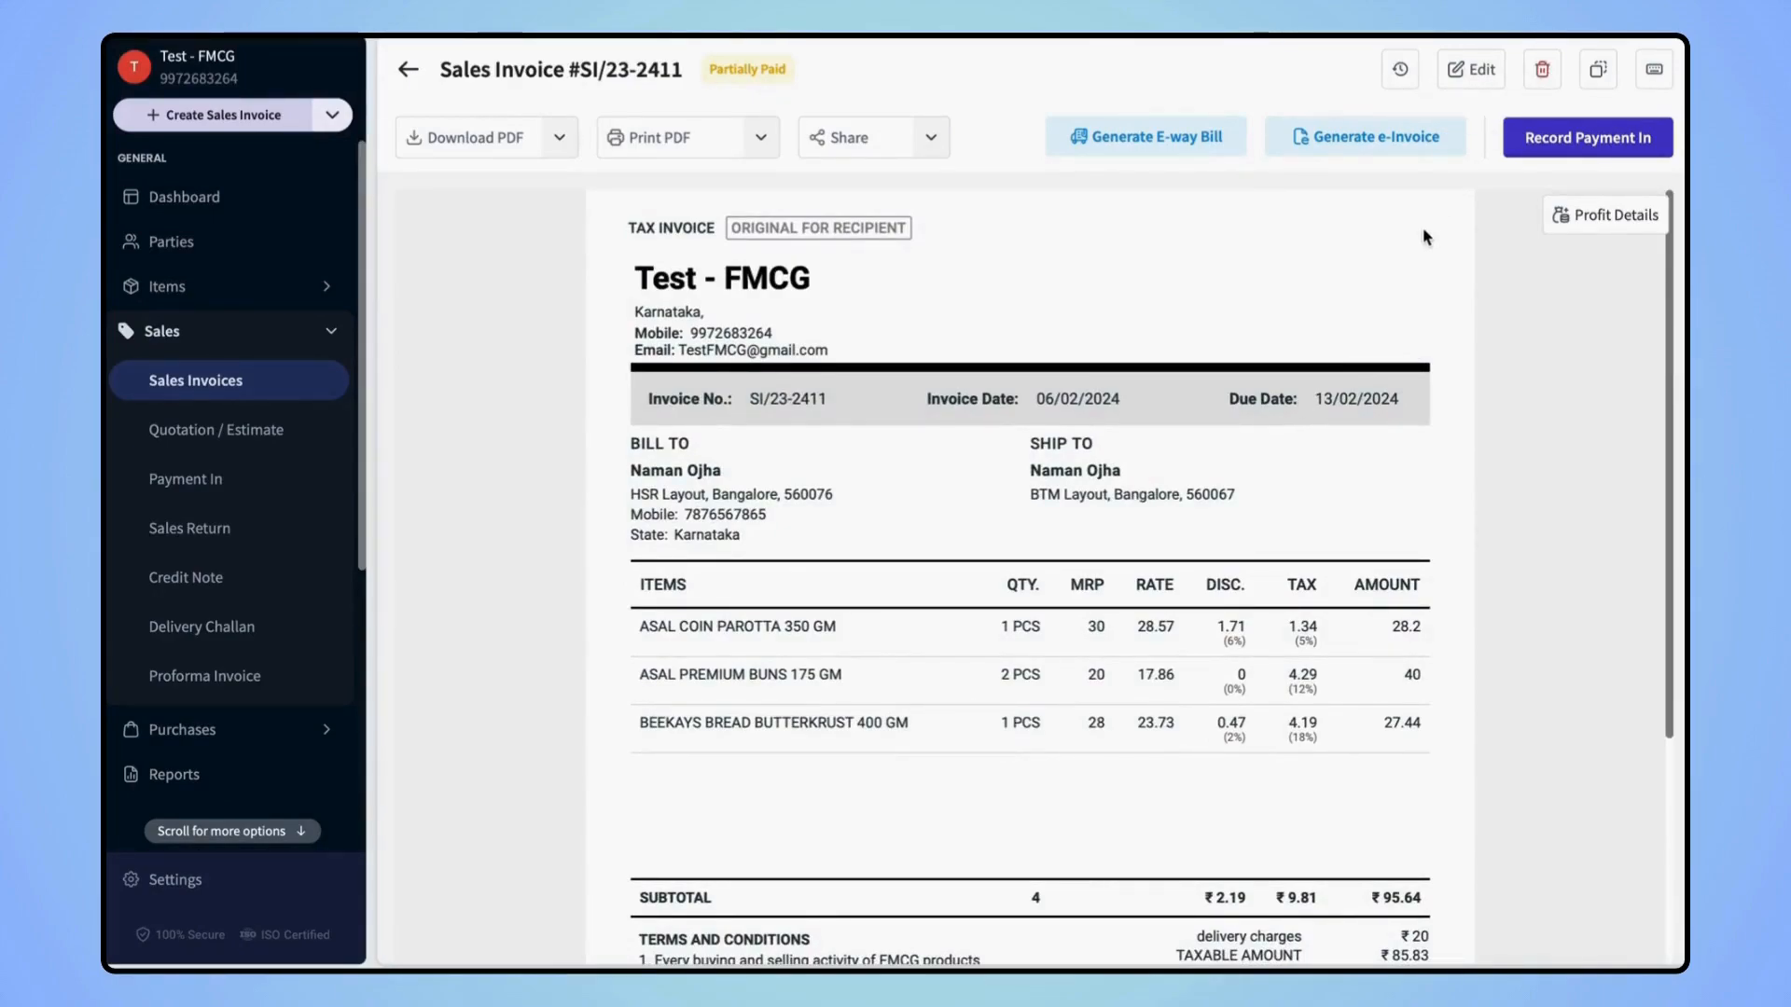
Browse the Quotation, Payment In, Sales Return, Credit Note, Delivery Challan and Proforma lists, ending on Purchase Invoices
left_click(209, 429)
left_click(211, 481)
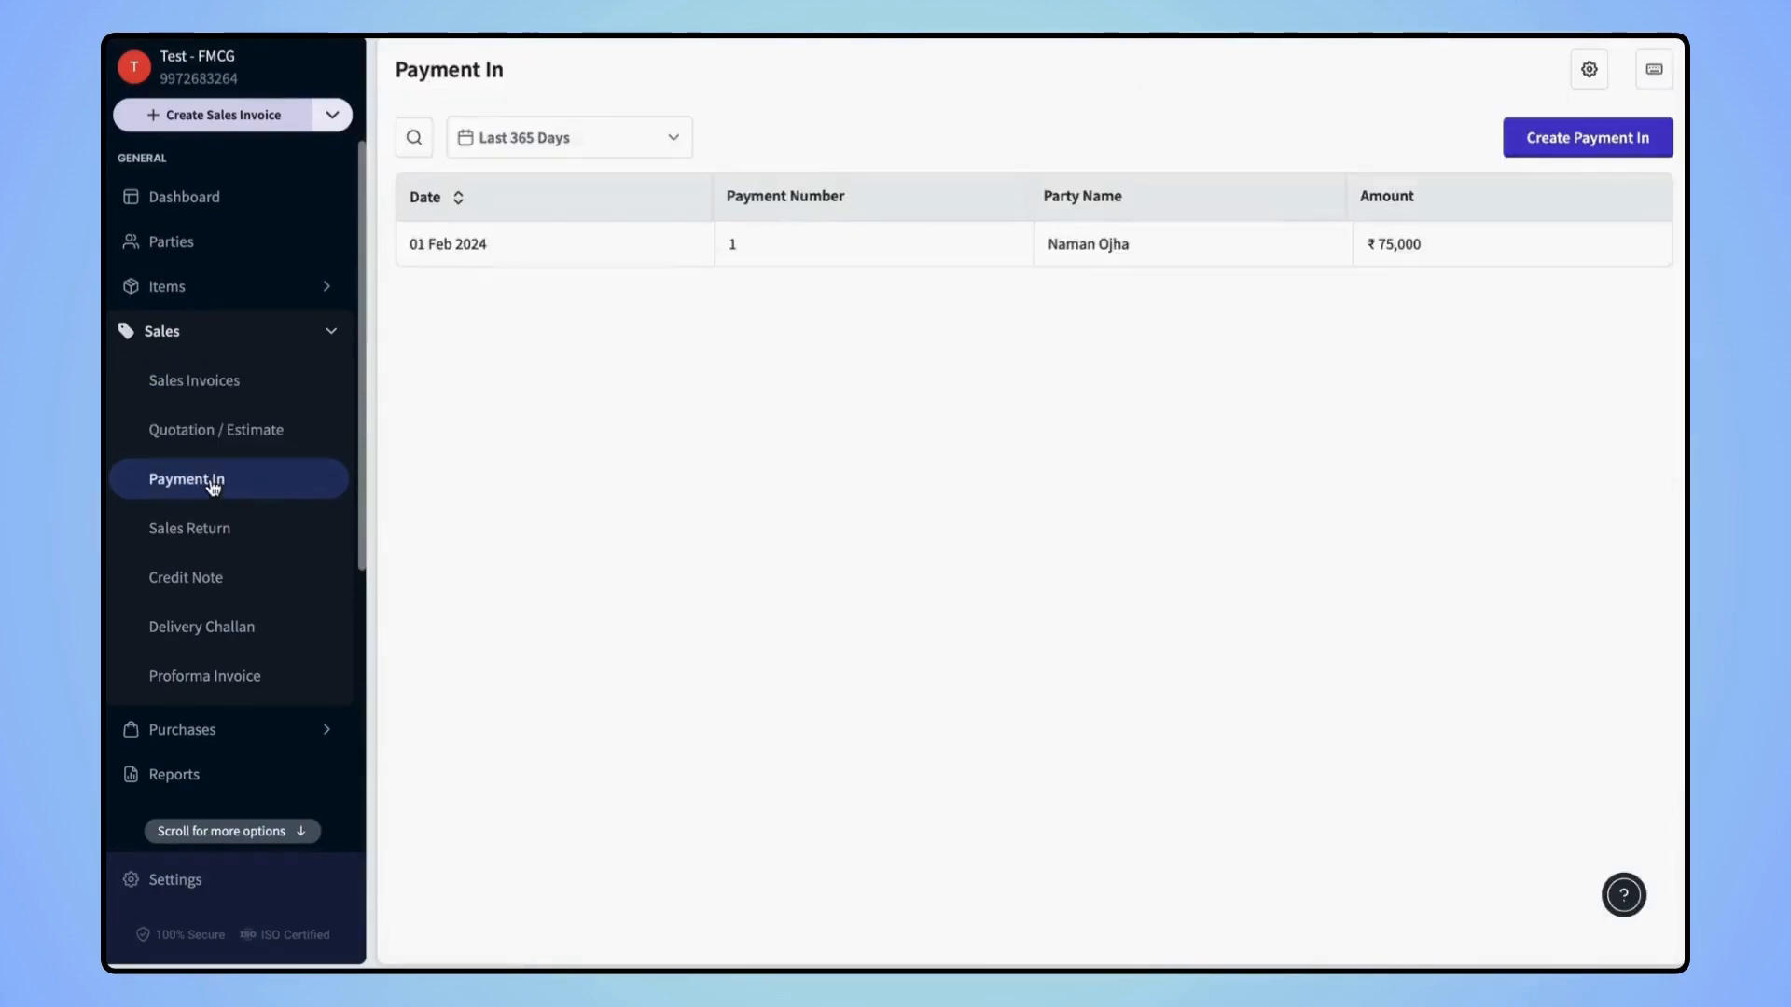
left_click(190, 528)
left_click(209, 584)
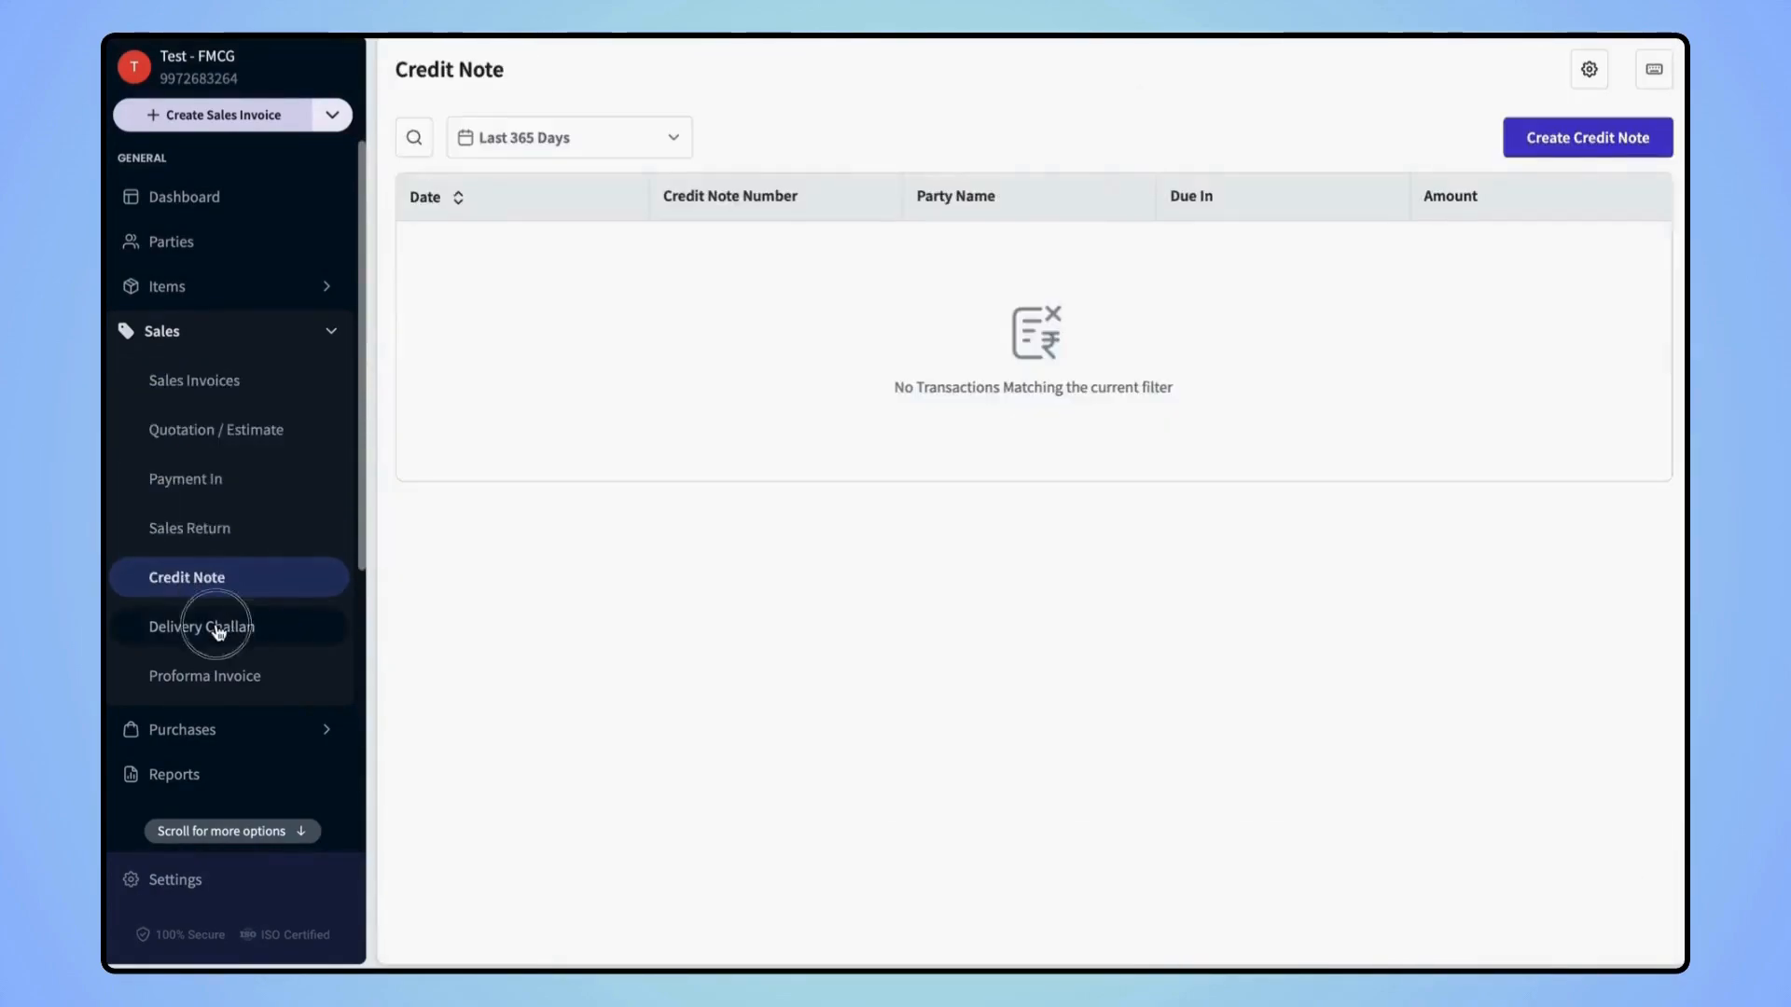
left_click(230, 627)
left_click(230, 676)
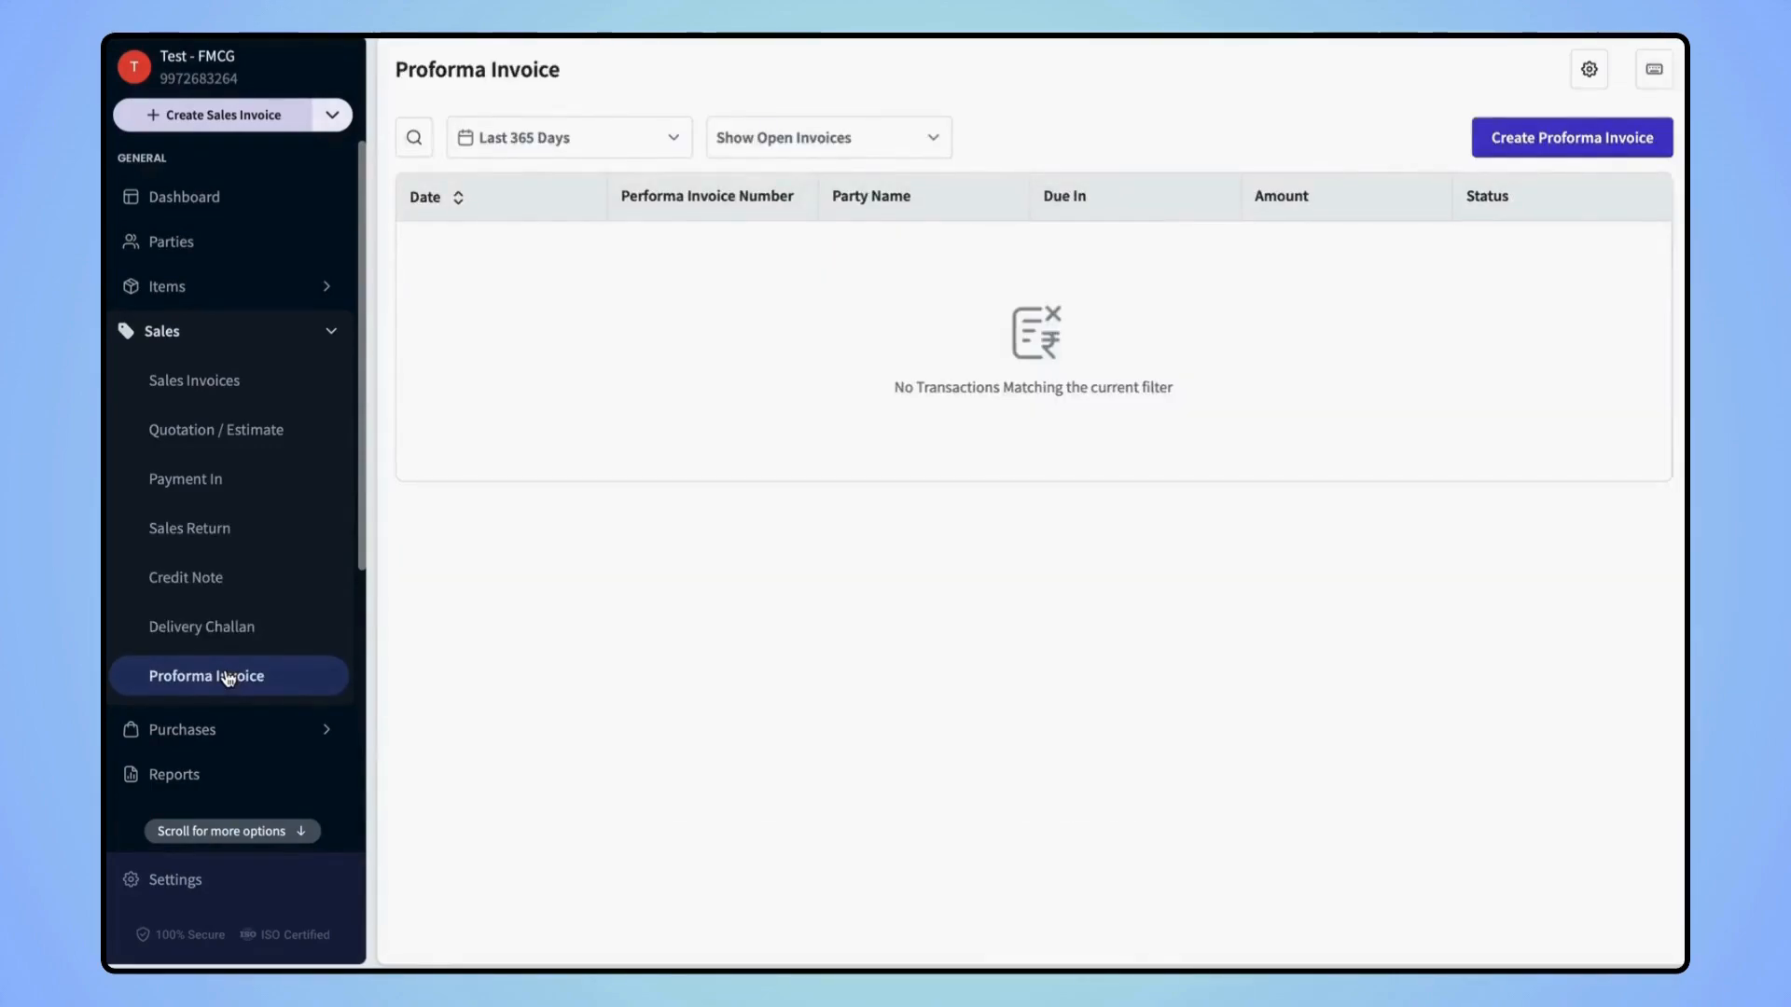
scroll(228, 678, "down", 3)
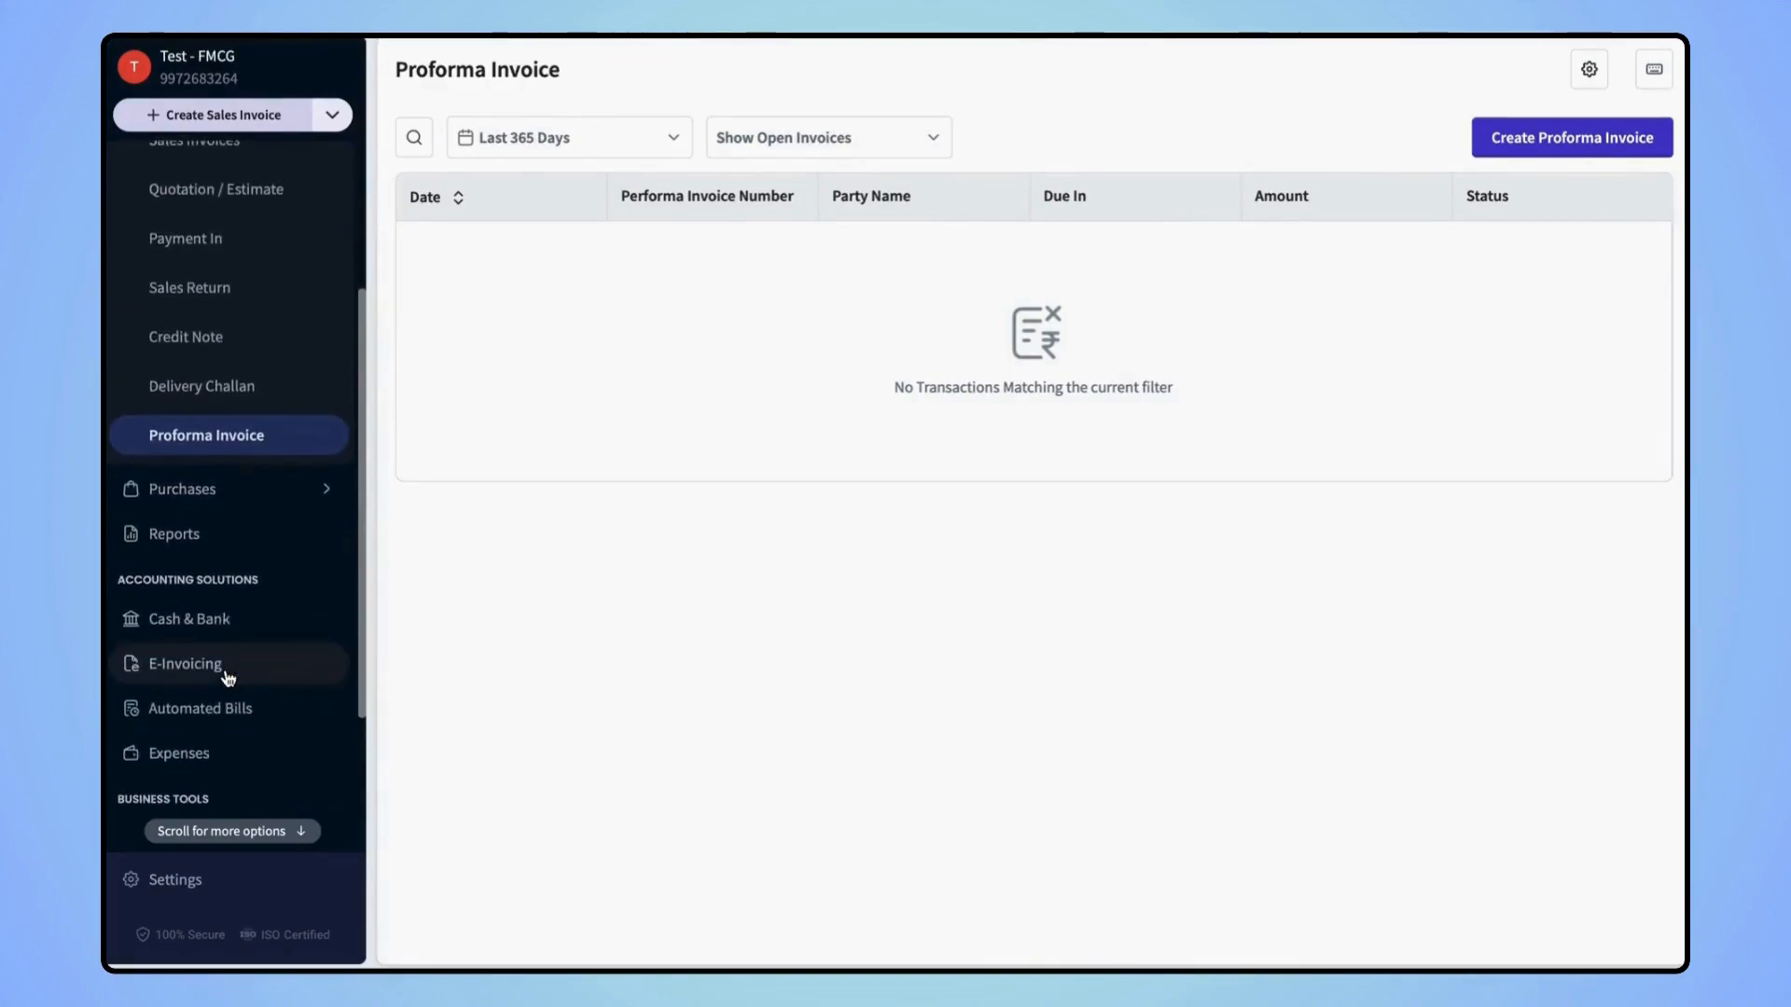
left_click(222, 492)
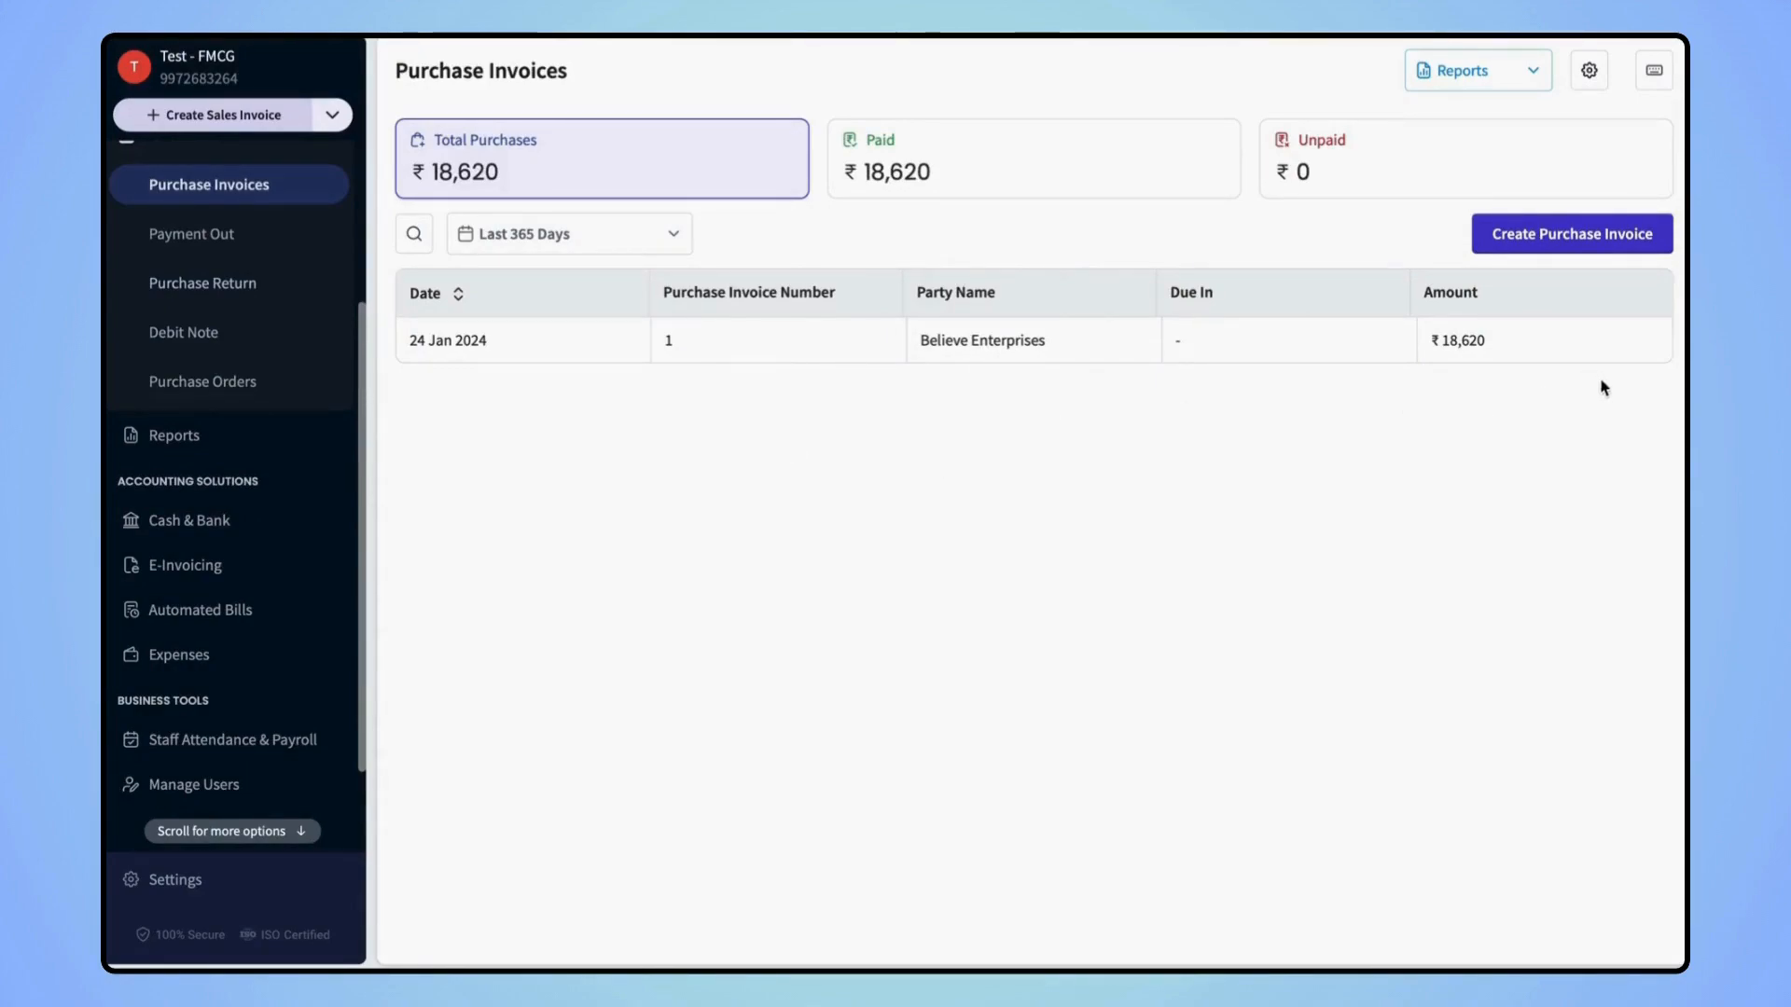
Start a new purchase invoice, then browse the Payment Out, Purchase Return, Debit Note and Purchase Orders lists
left_click(1559, 233)
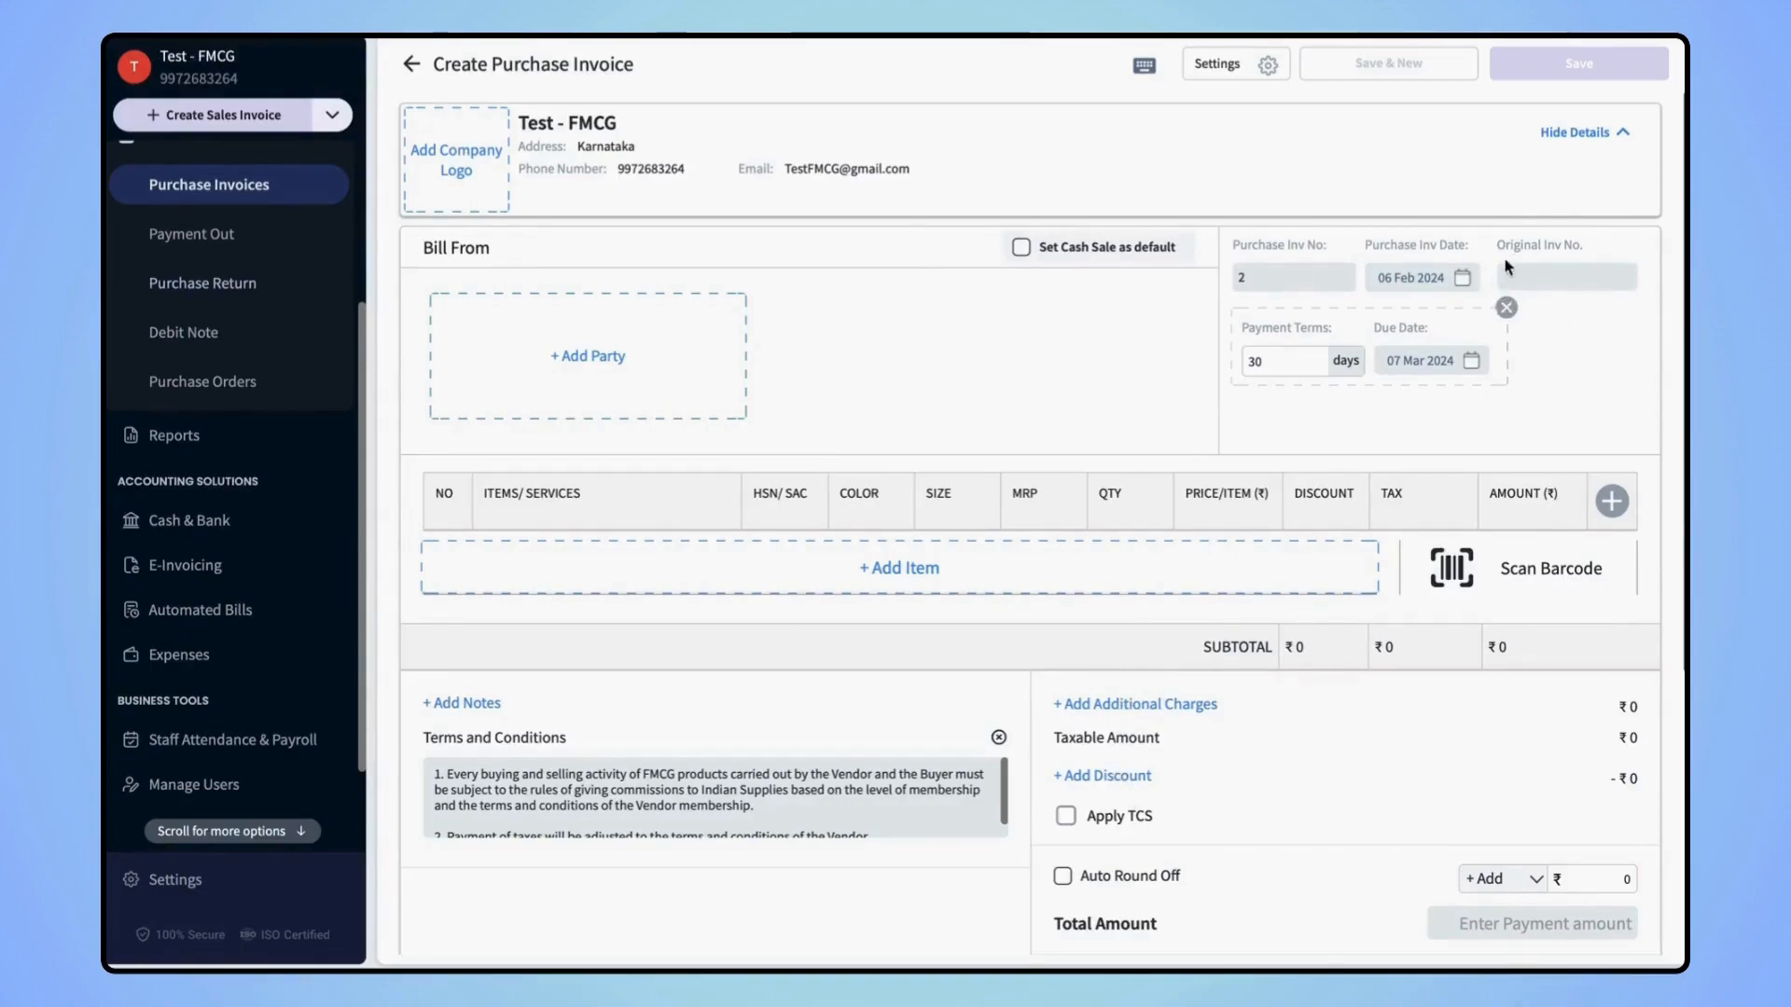
left_click(1588, 264)
left_click(242, 244)
left_click(236, 285)
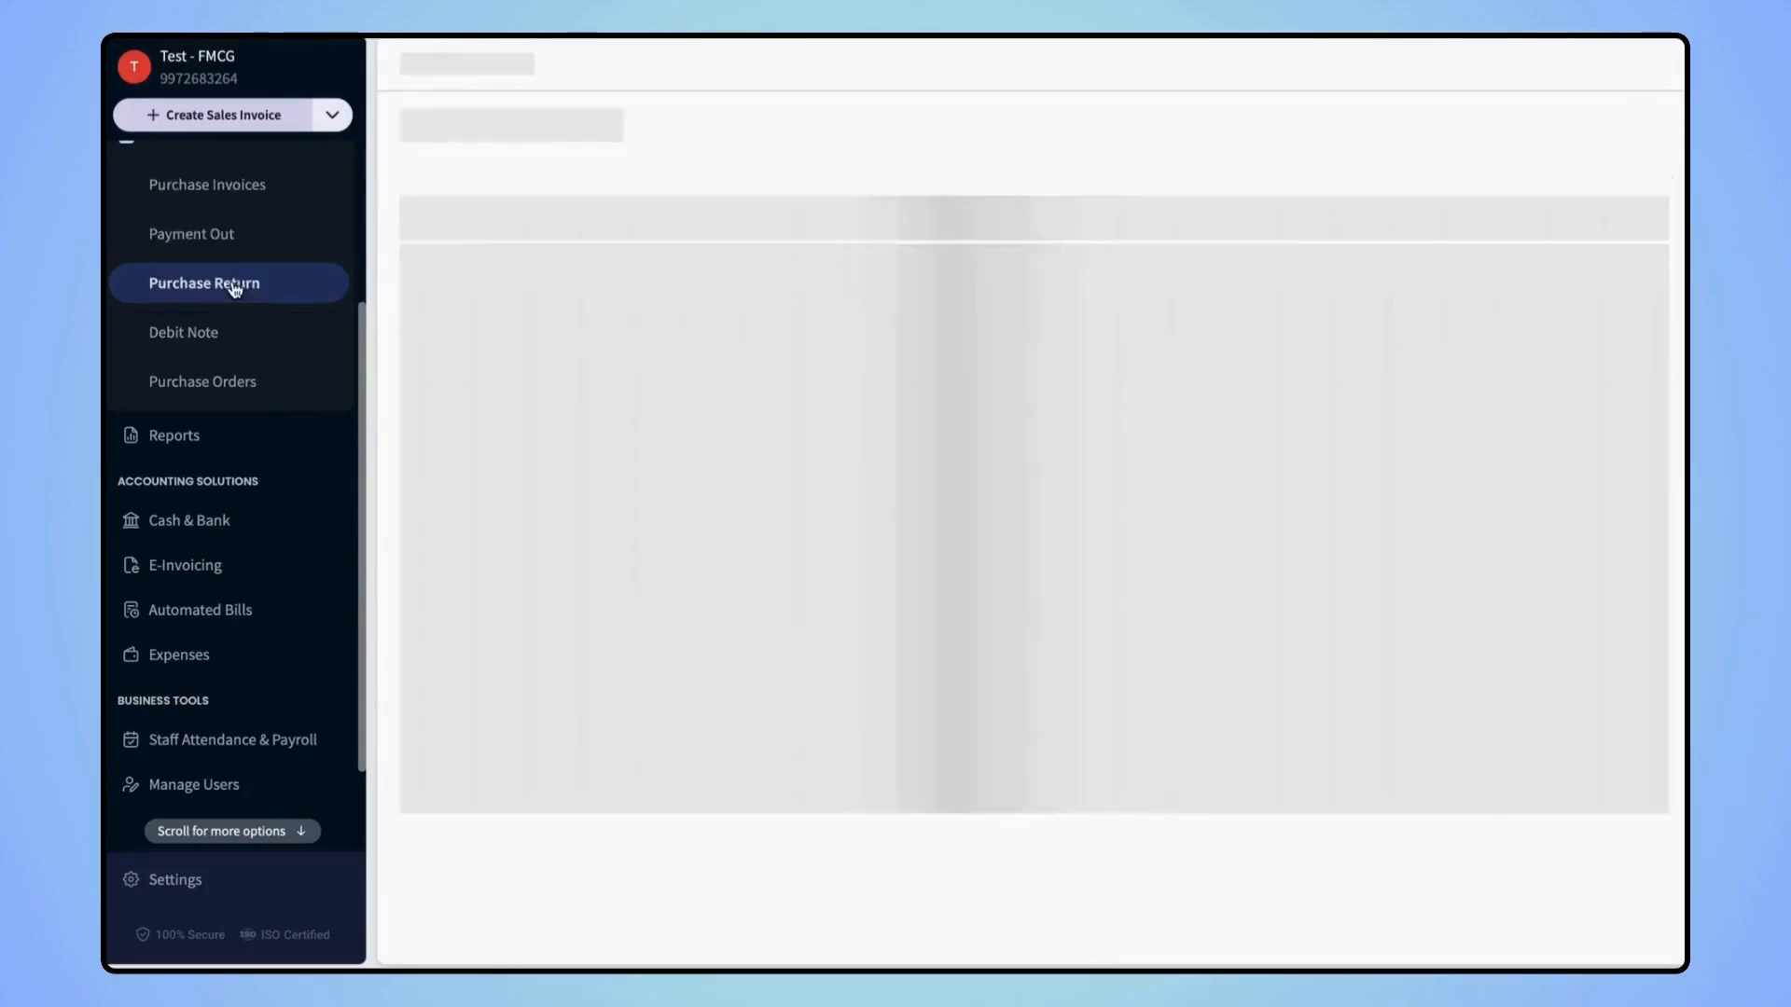
left_click(211, 331)
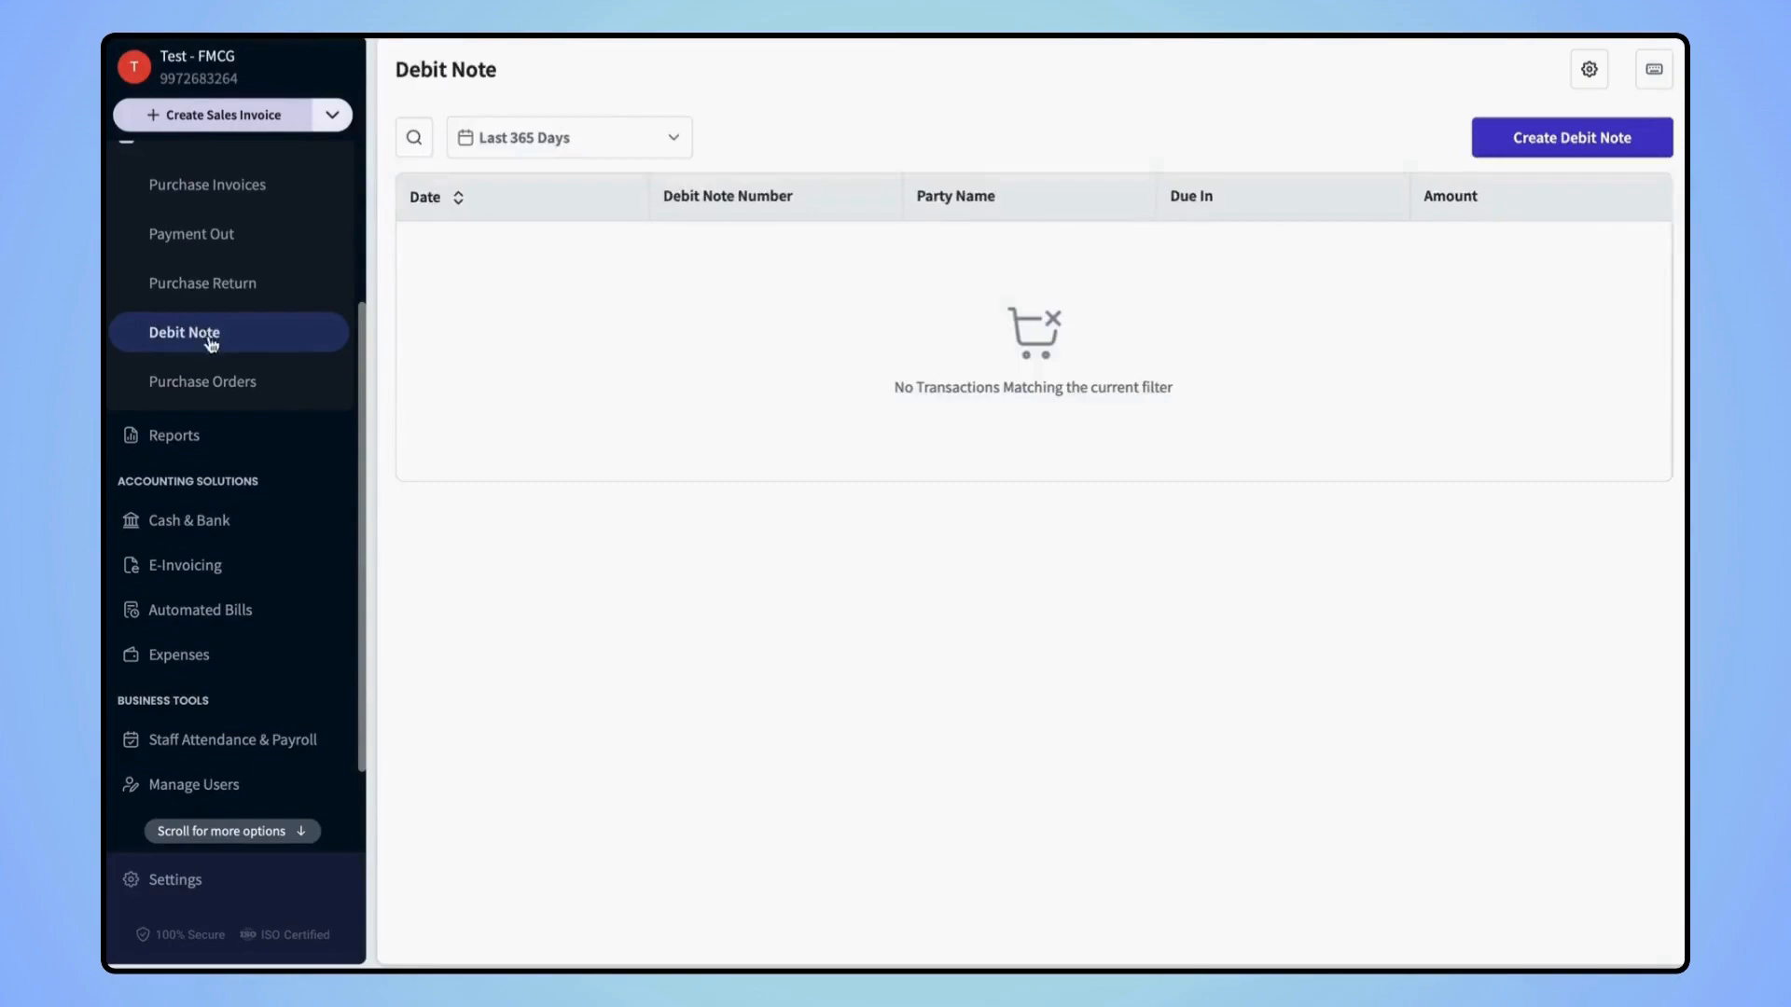
left_click(218, 383)
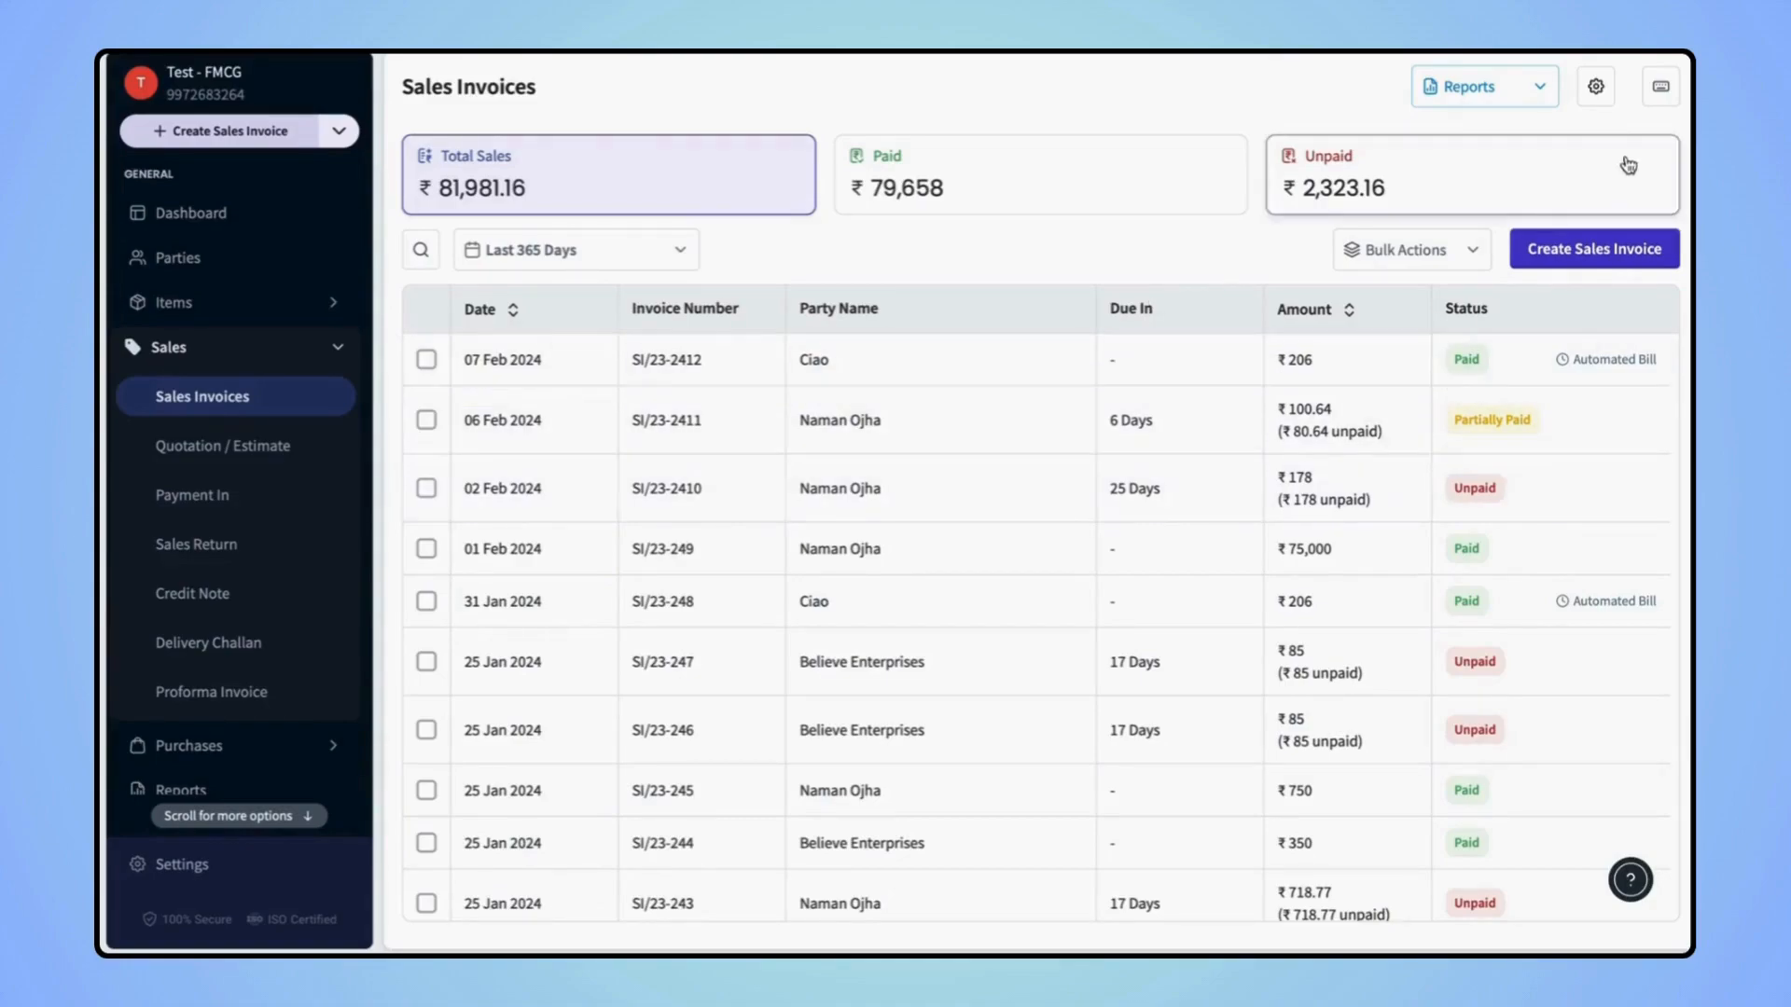
Open Full Invoice Settings and preview the Modern, Simple, Billbook and Billbook(A5) themes
left_click(1601, 93)
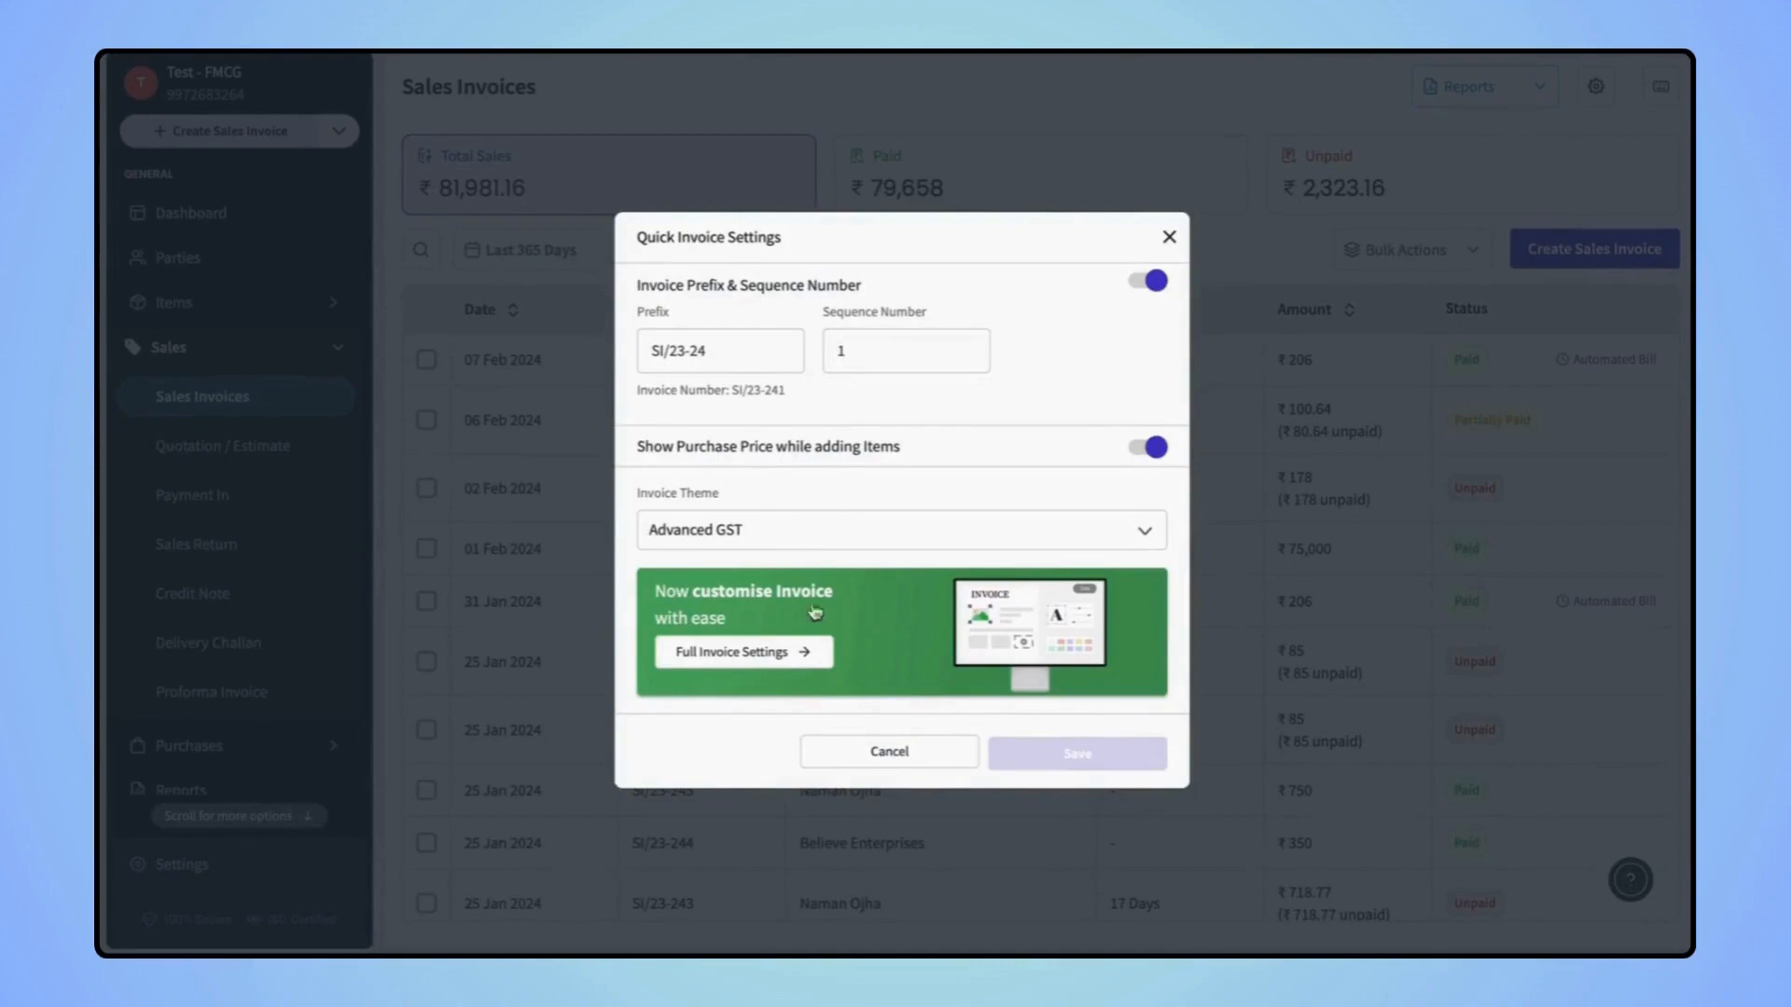
left_click(742, 652)
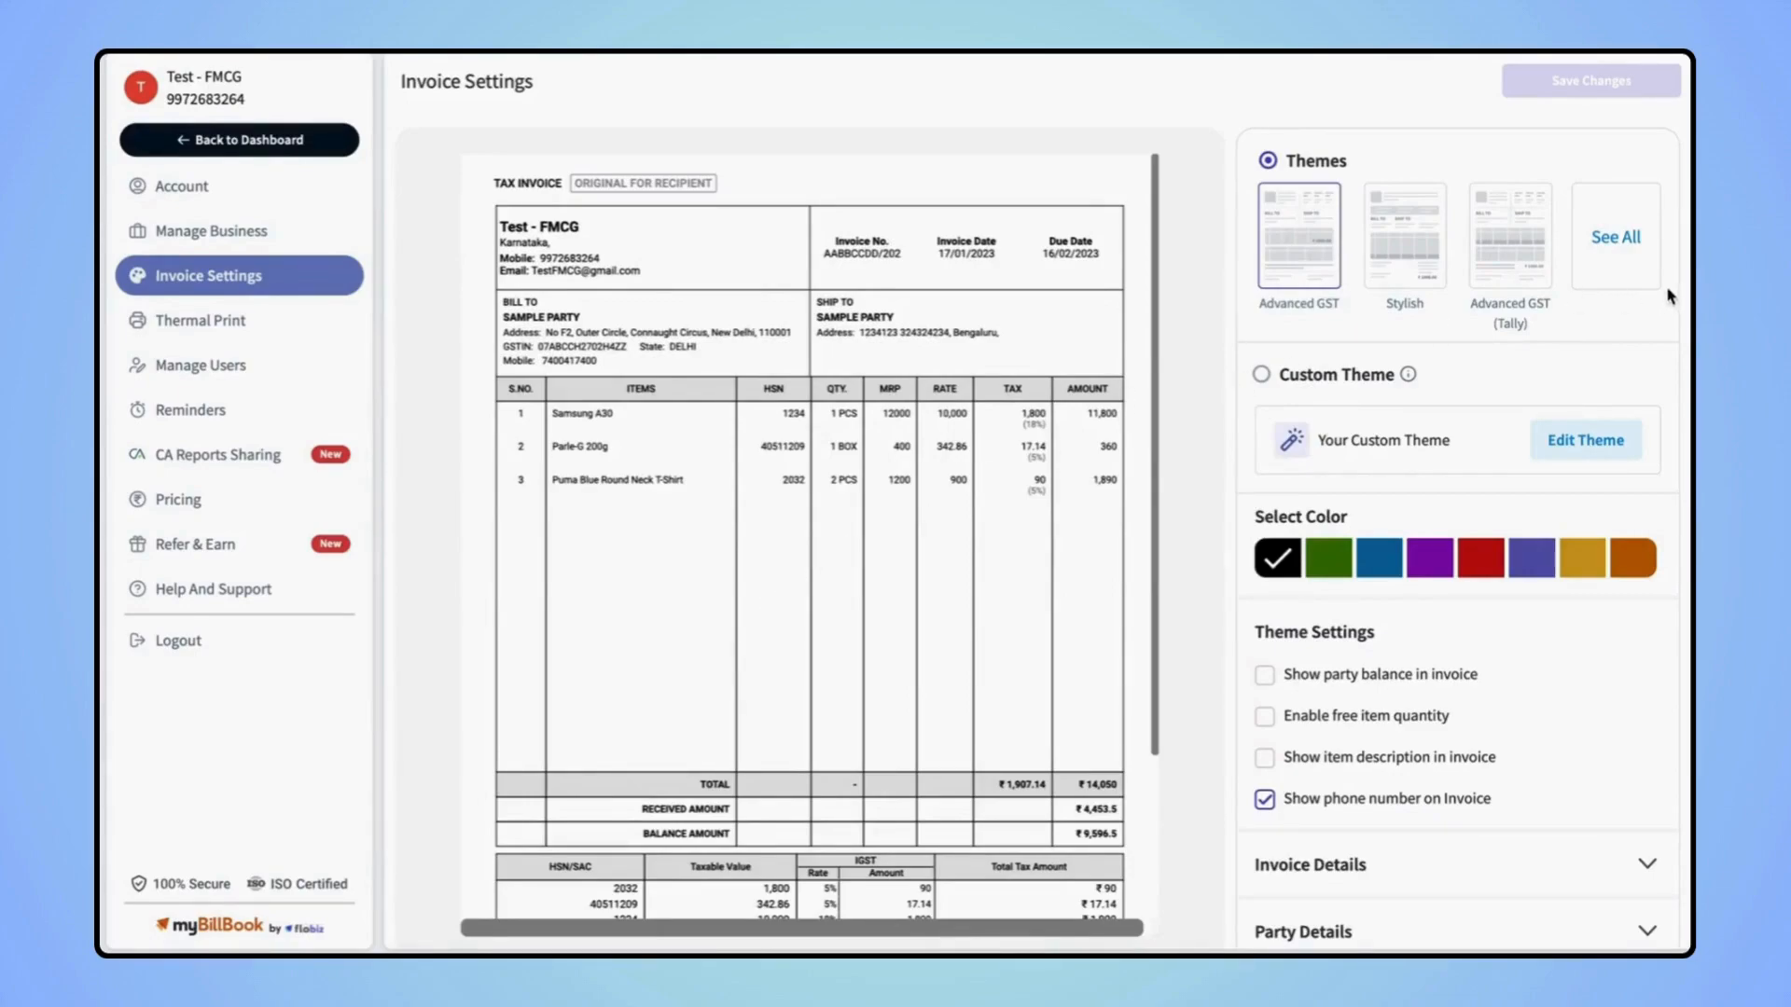
left_click(1634, 250)
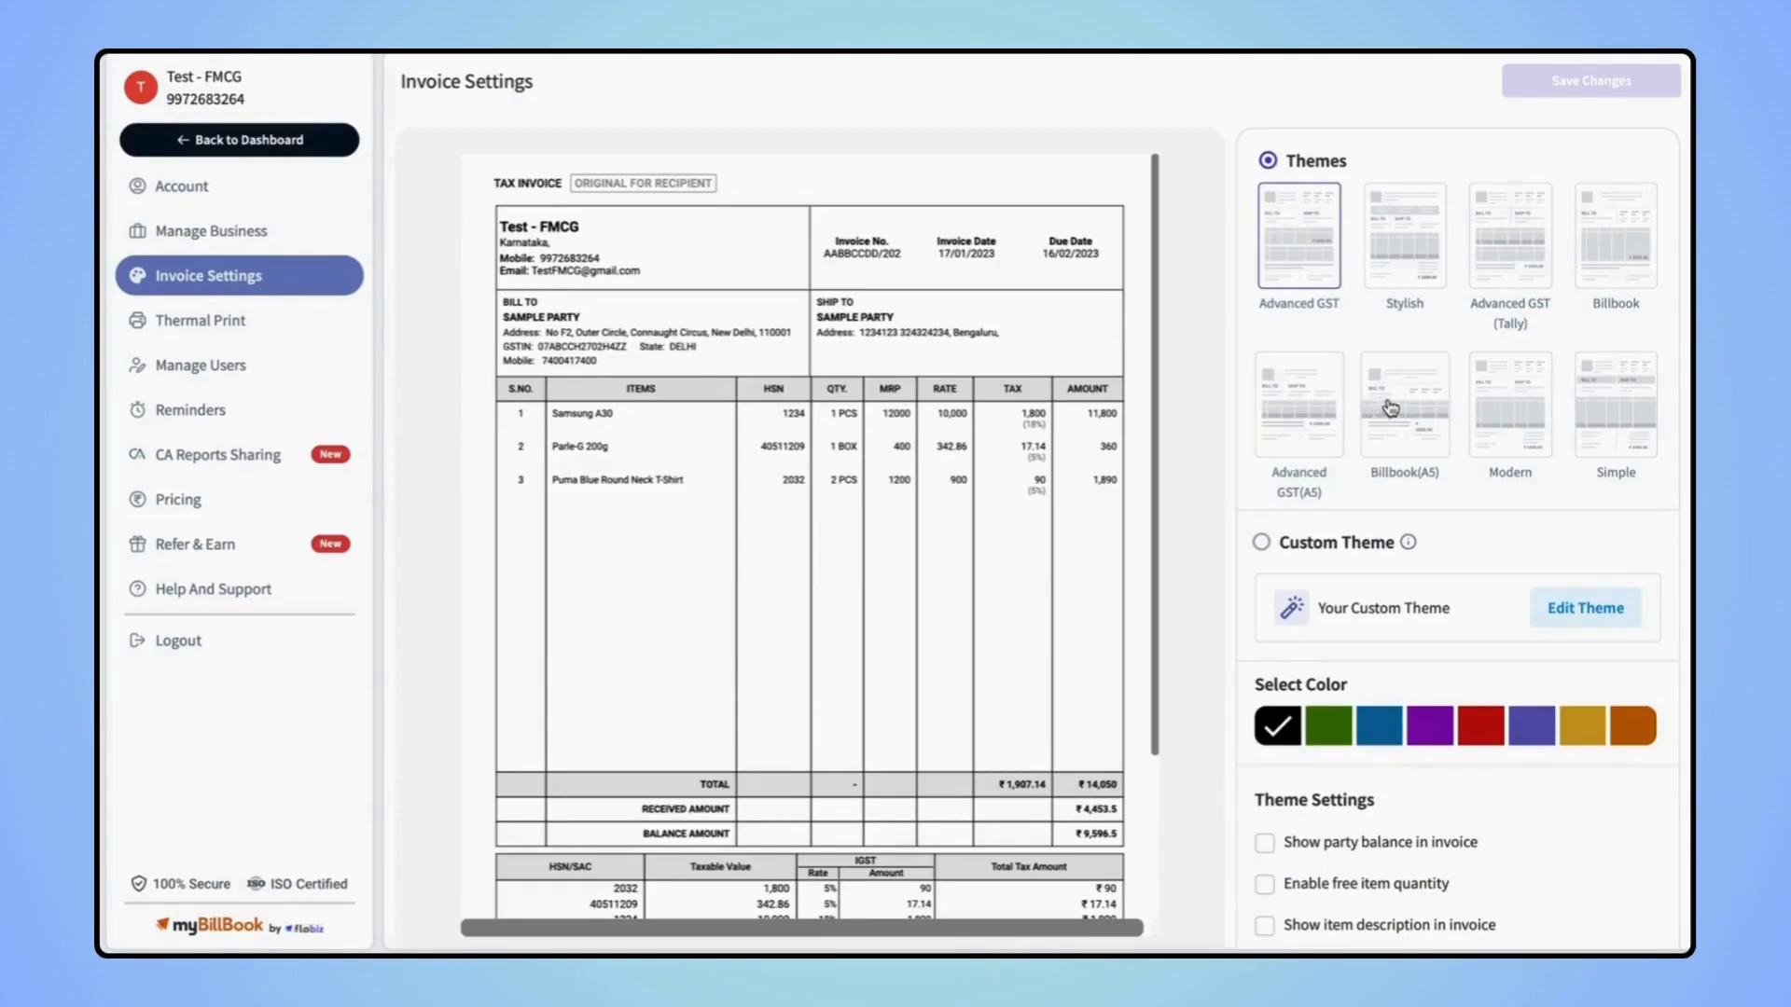
left_click(1504, 401)
left_click(1604, 397)
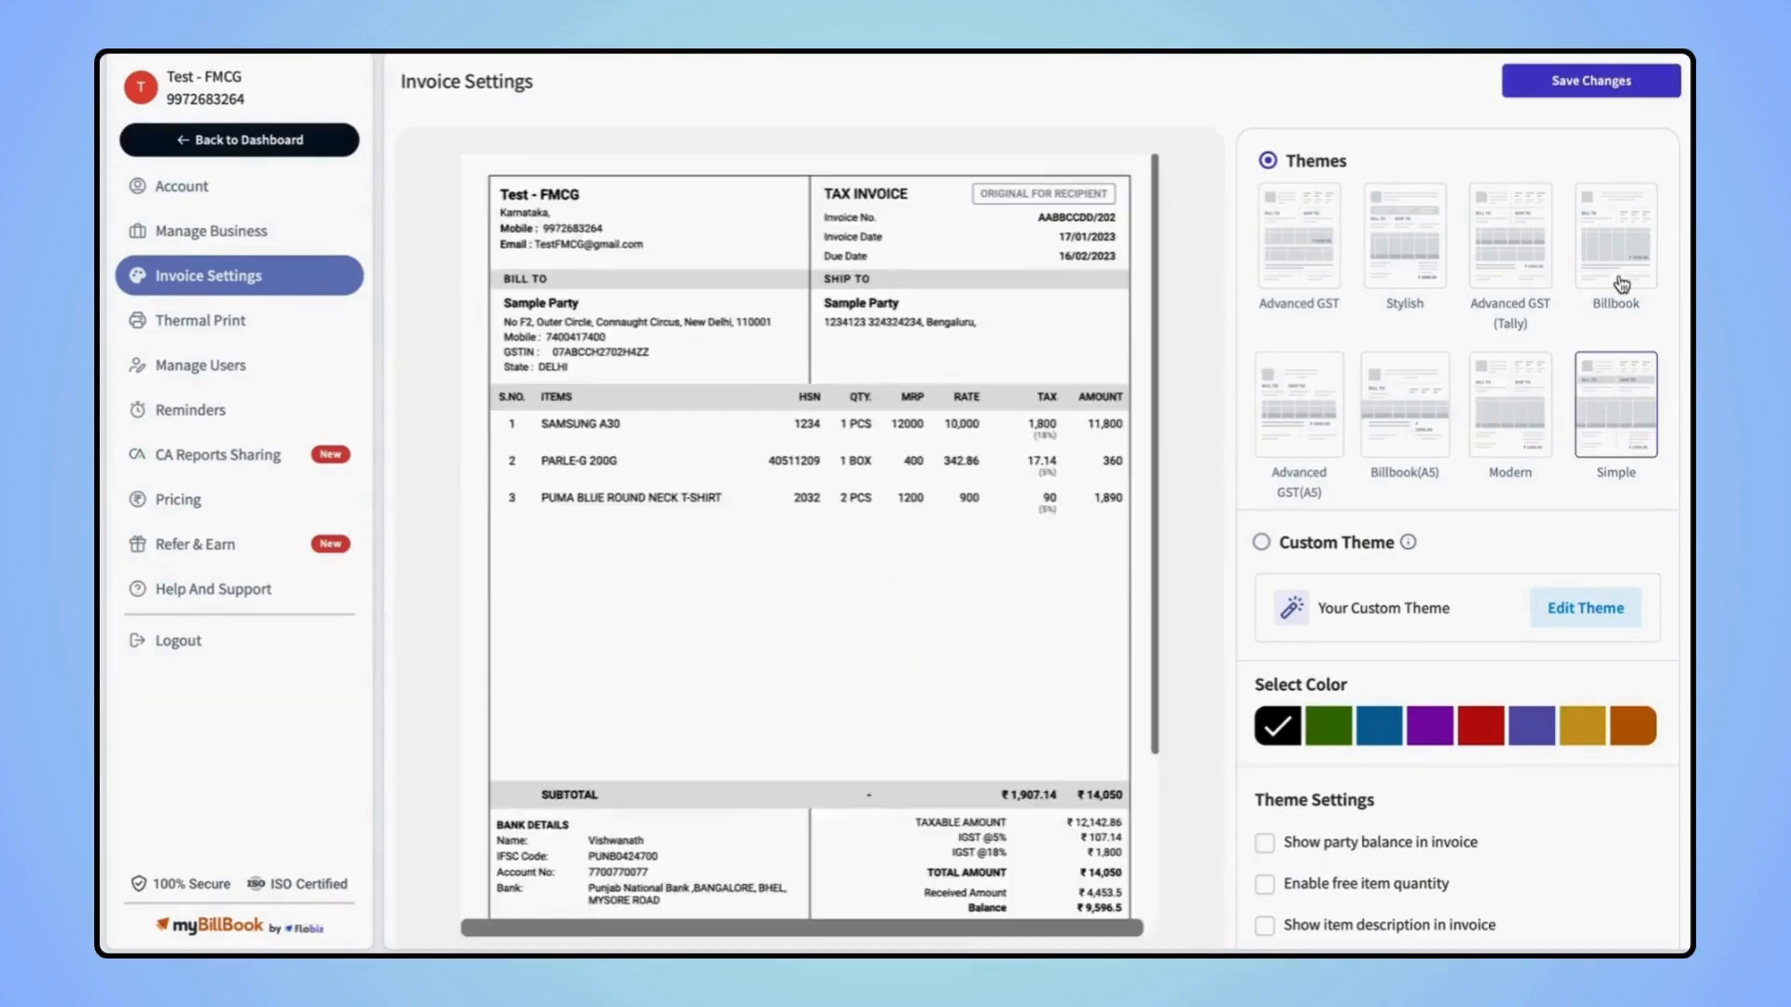
left_click(1619, 281)
left_click(1411, 470)
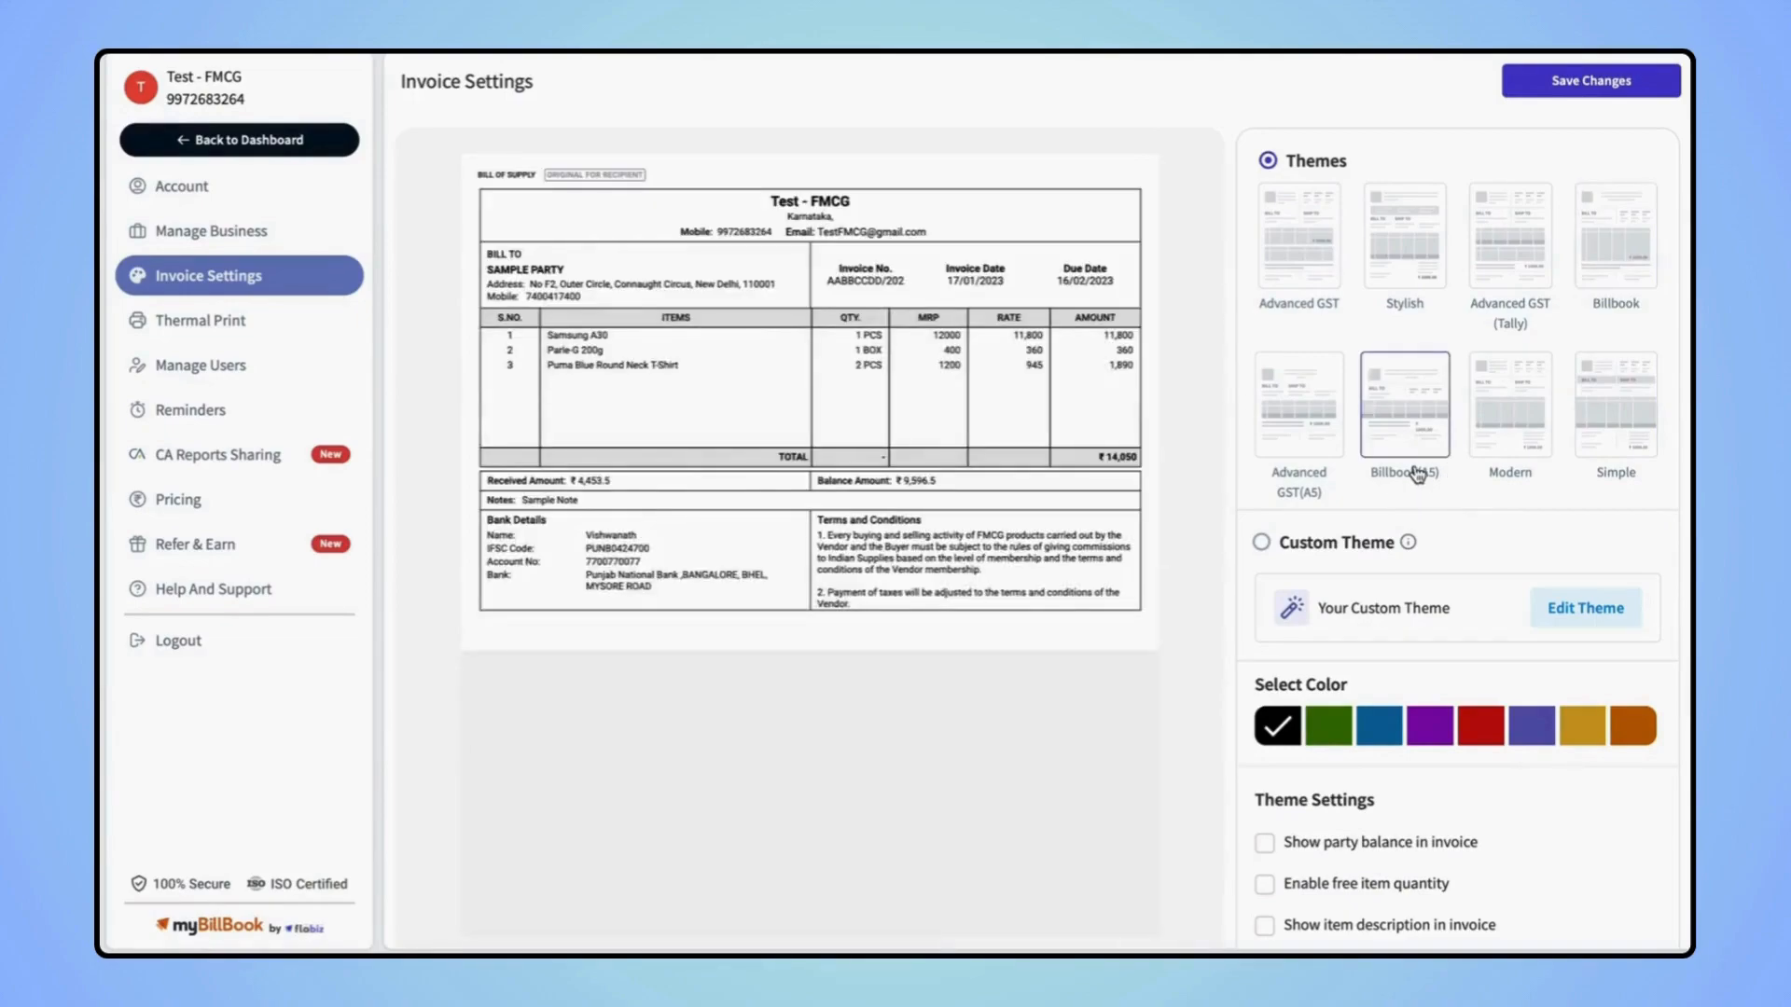
scroll(1489, 515, "down", 1)
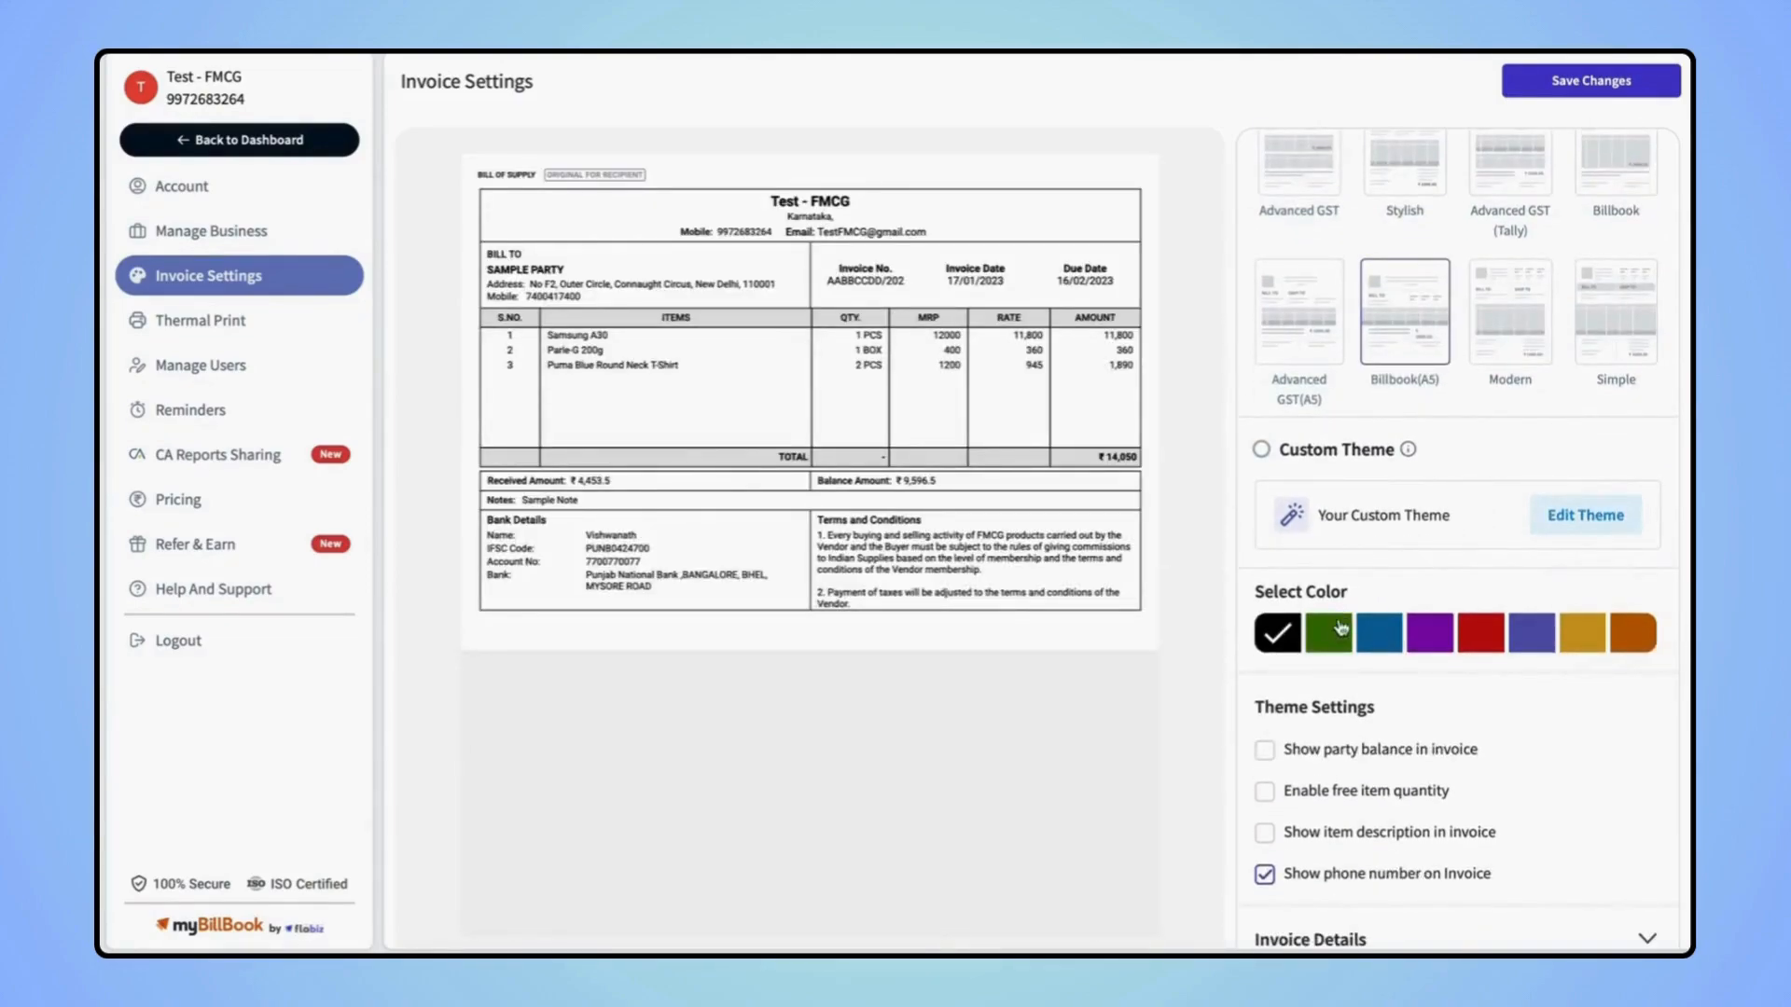
Set the invoice colour to red and switch back to the Advanced GST theme
left_click(1380, 637)
left_click(1485, 640)
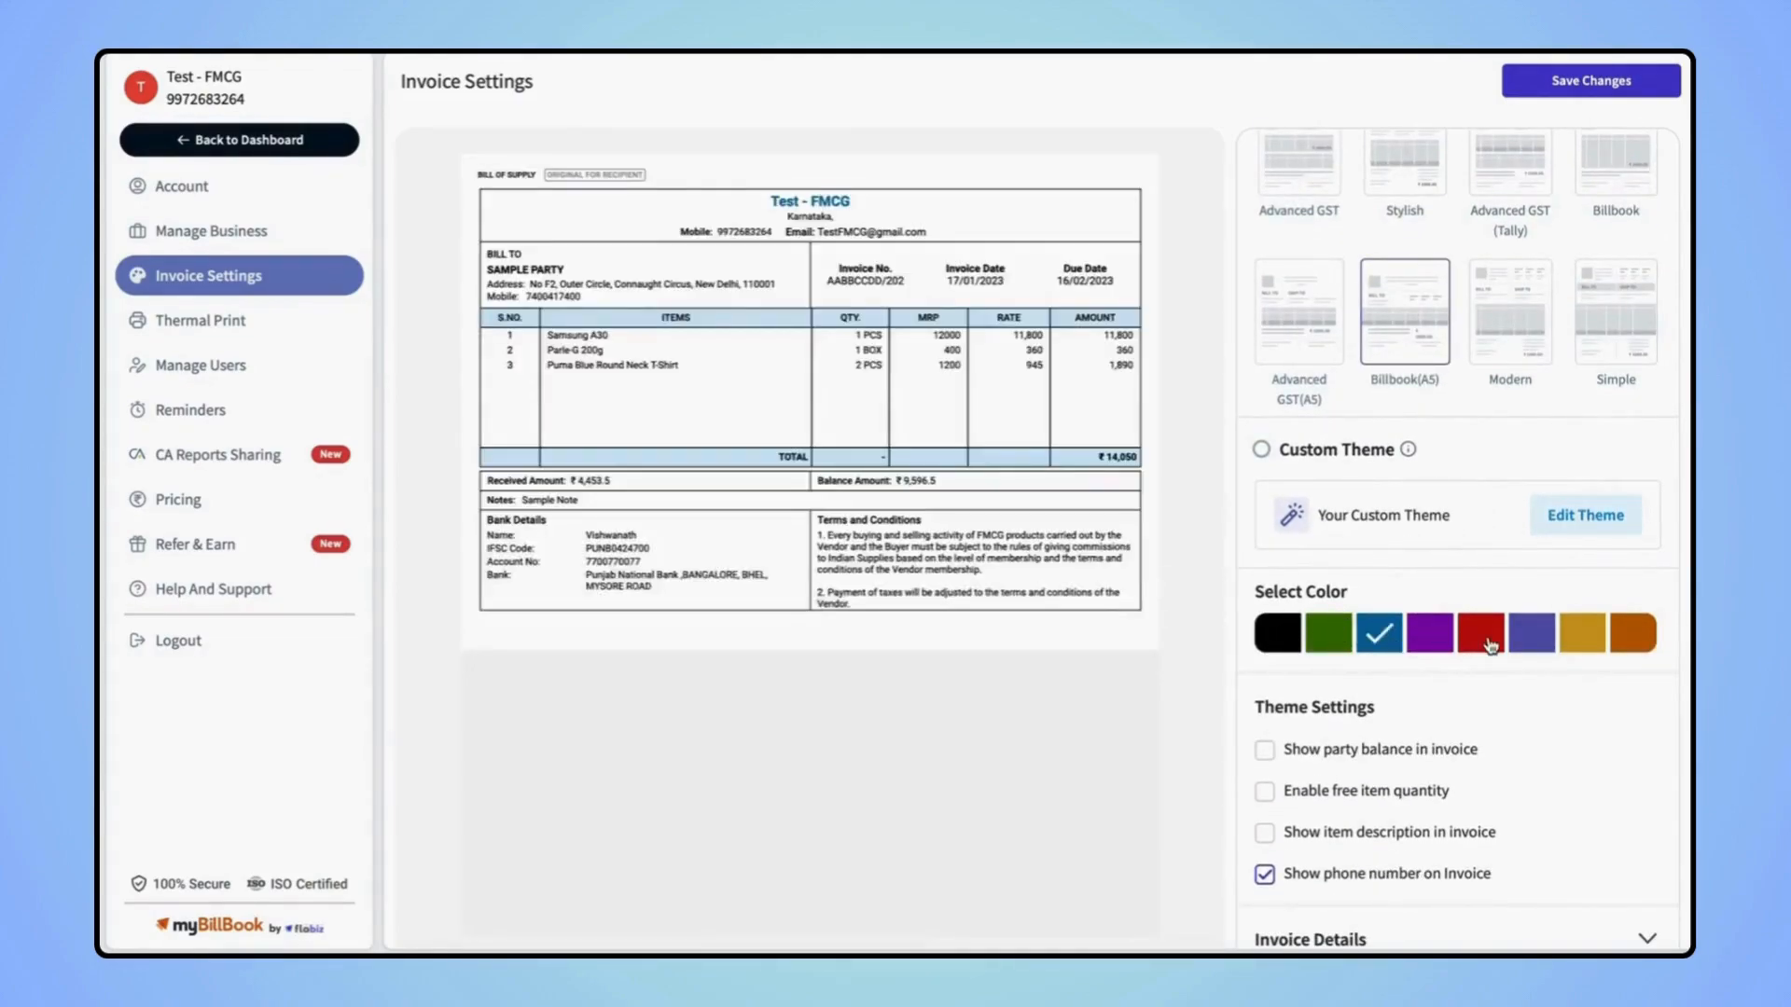
scroll(1489, 643, "up", 1)
left_click(1302, 276)
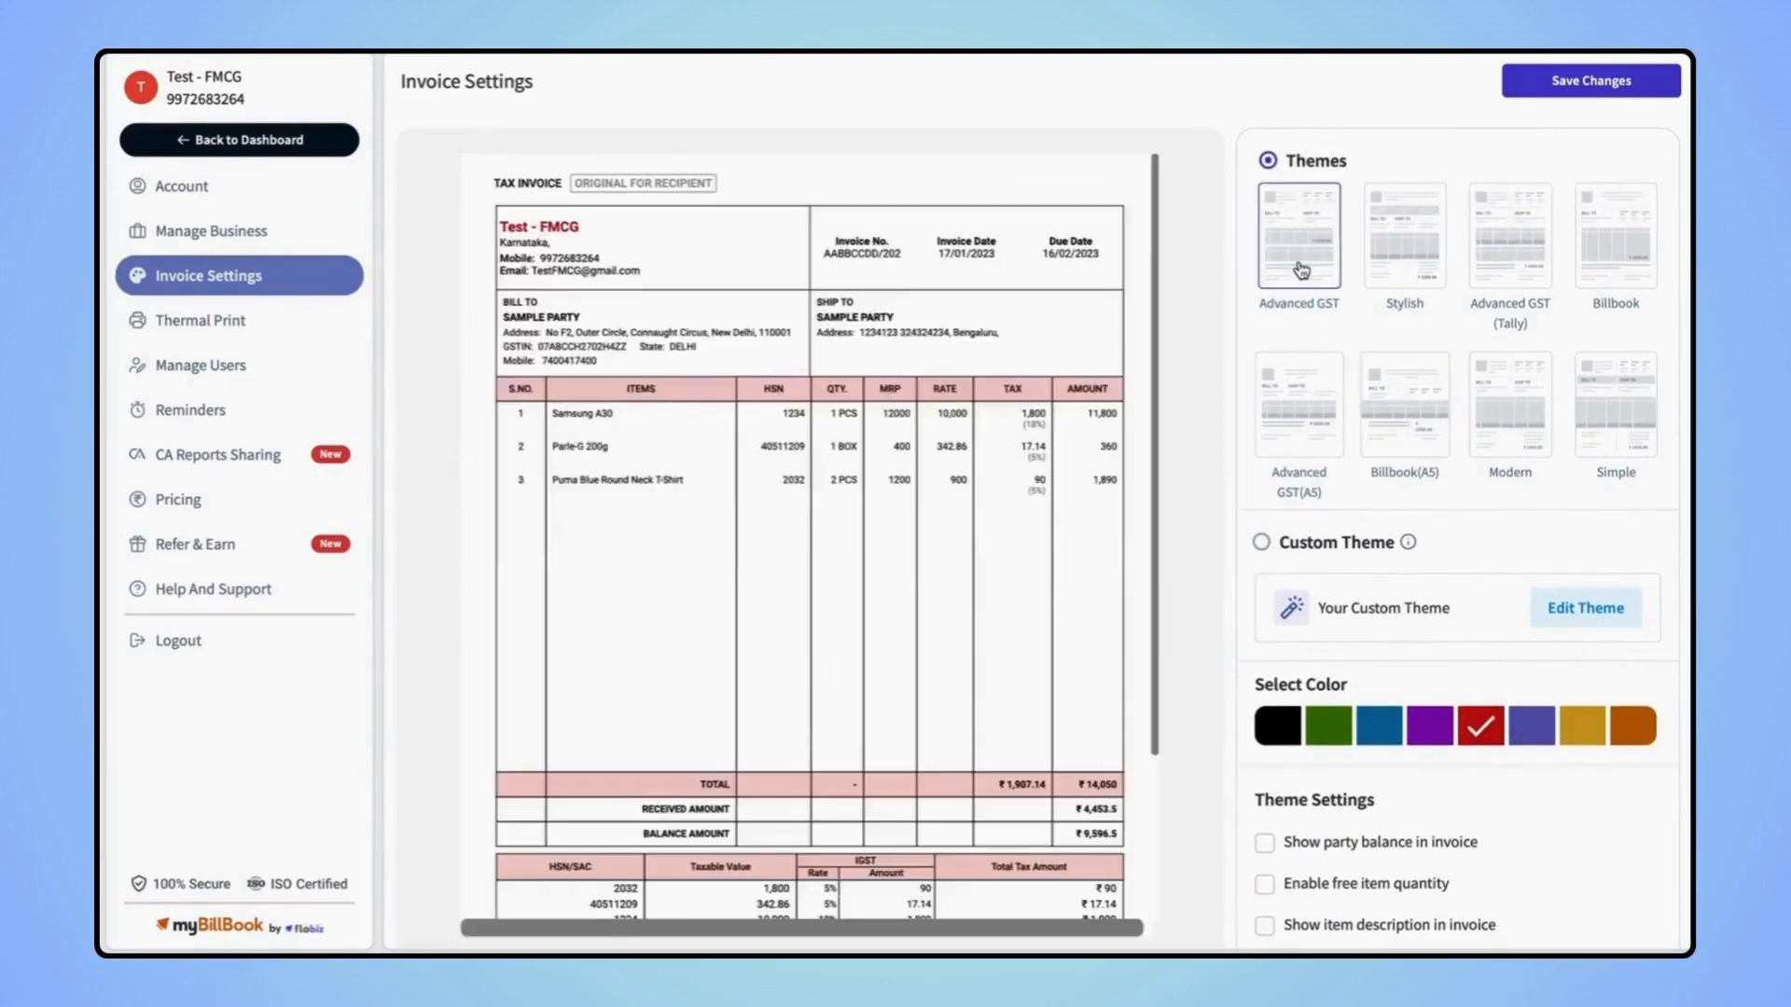
scroll(1397, 503, "down", 1)
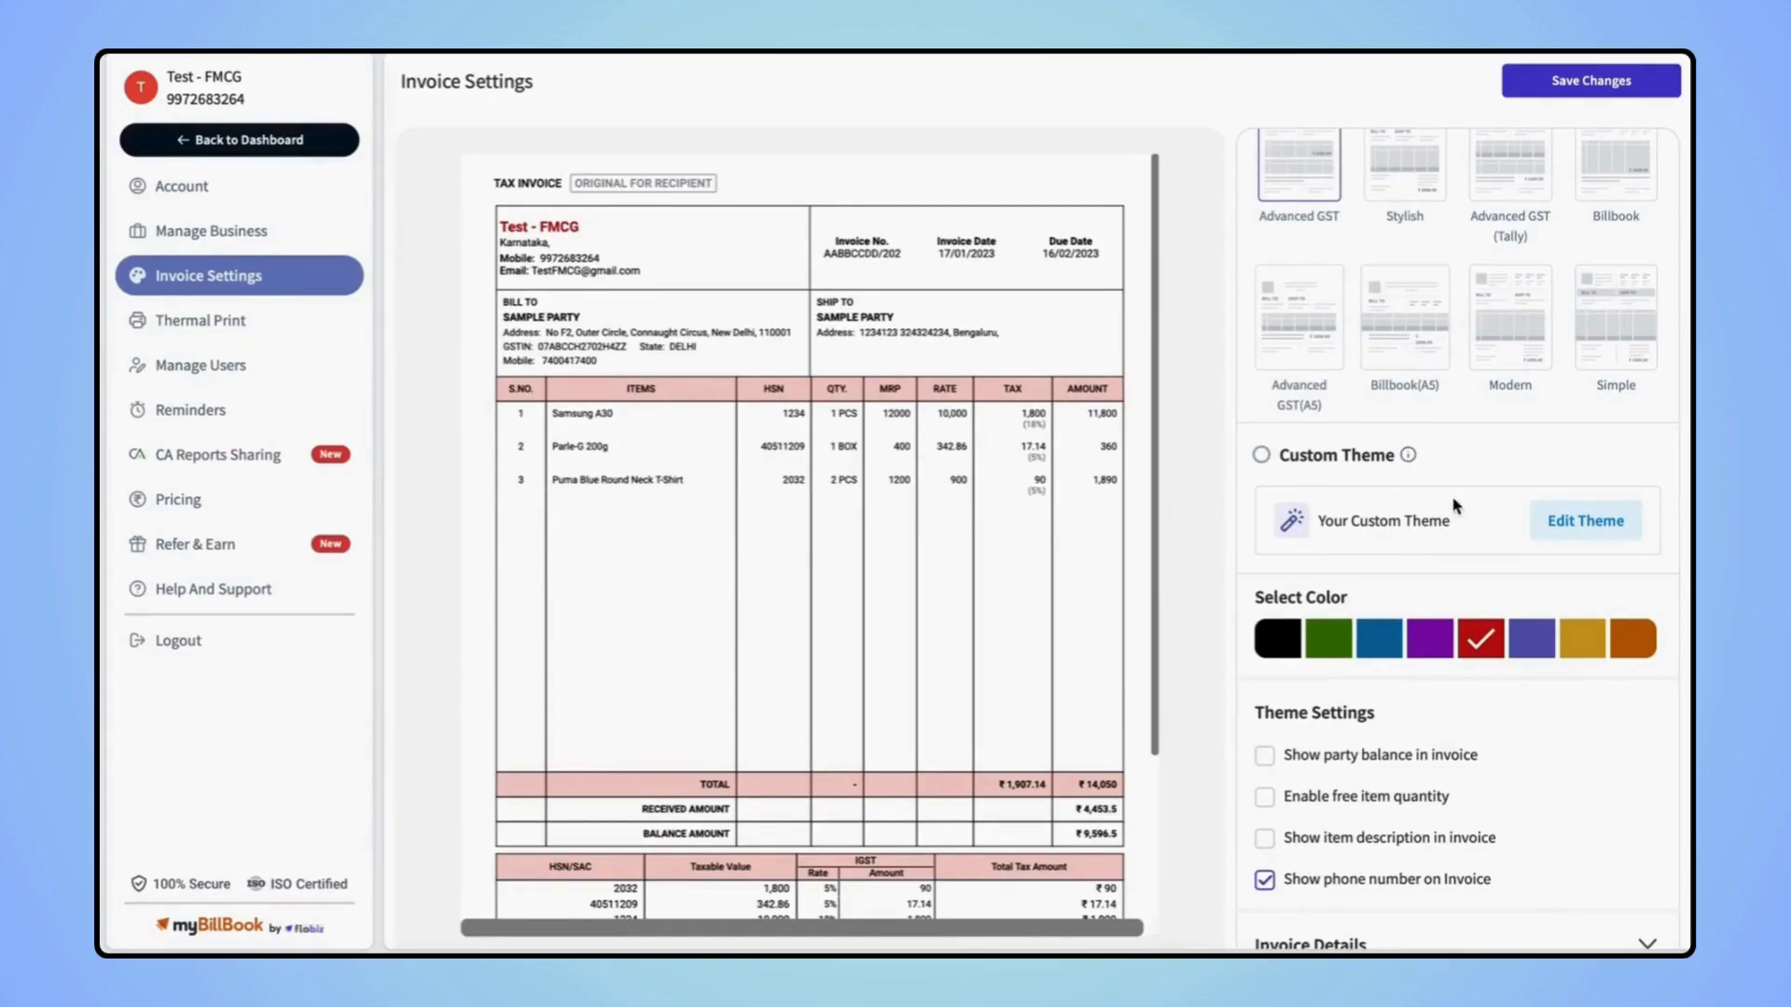
scroll(1453, 505, "down", 2)
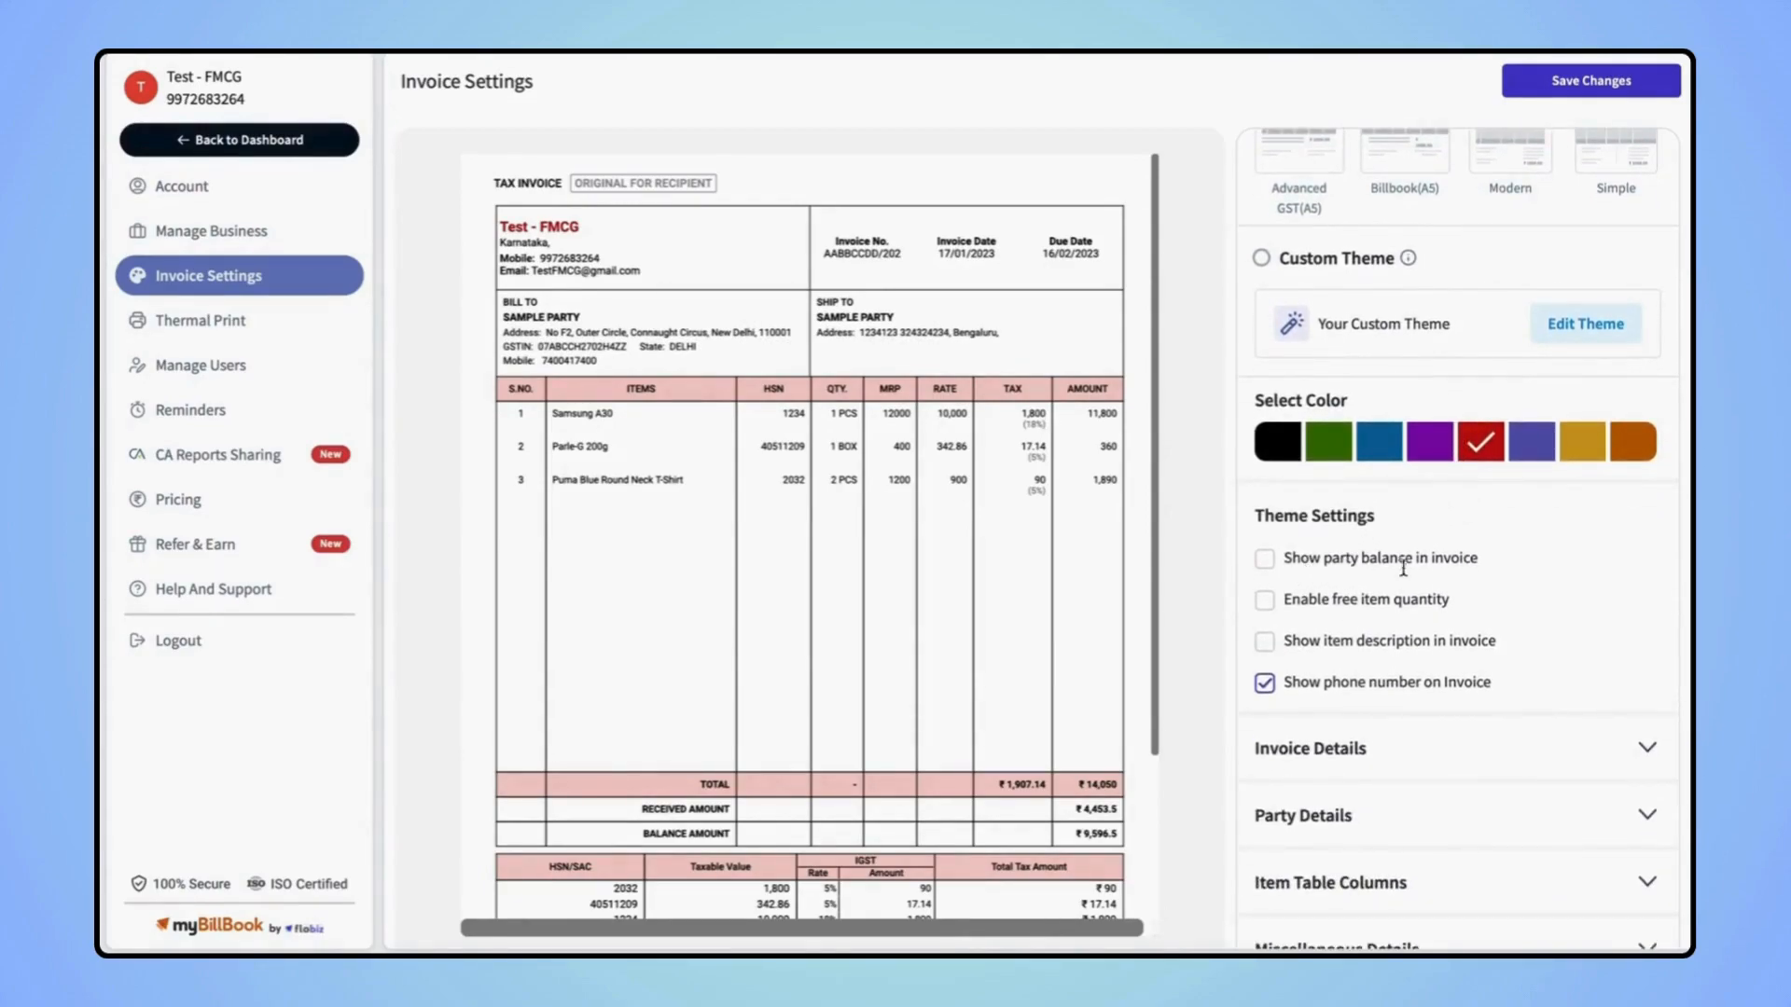
Enable party balance, free item quantity and item descriptions in the invoice theme settings
left_click(1315, 560)
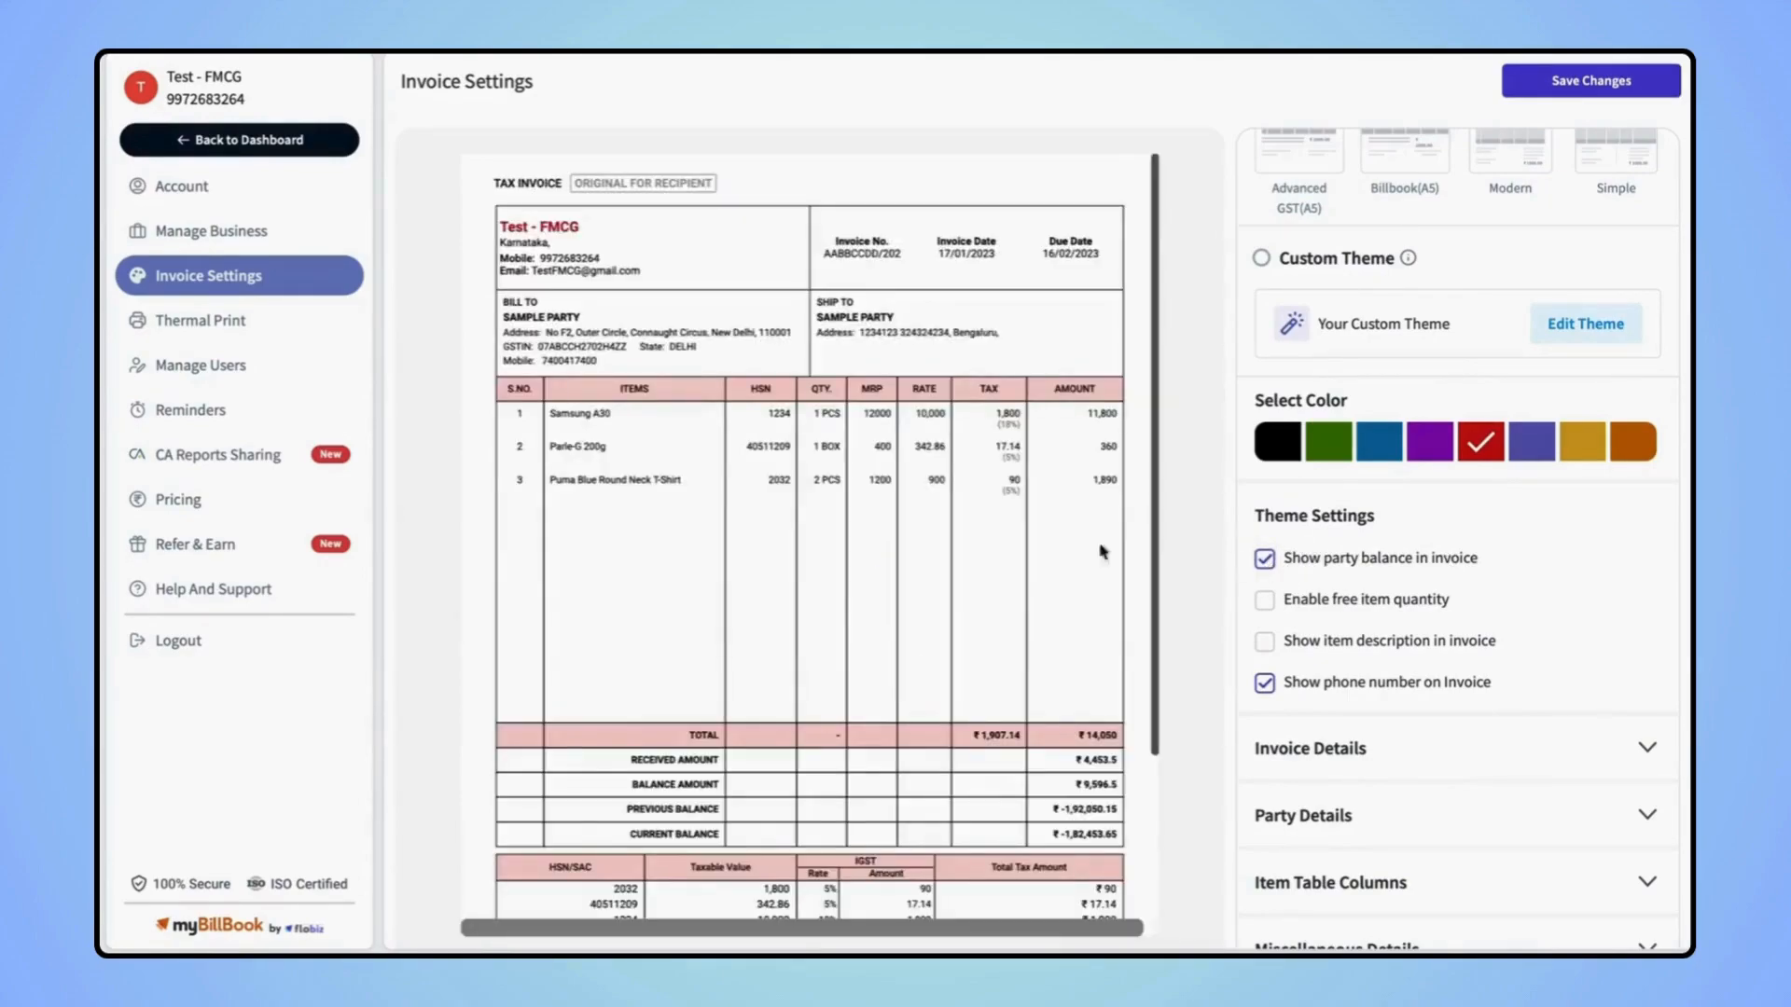
scroll(1008, 602, "down", 1)
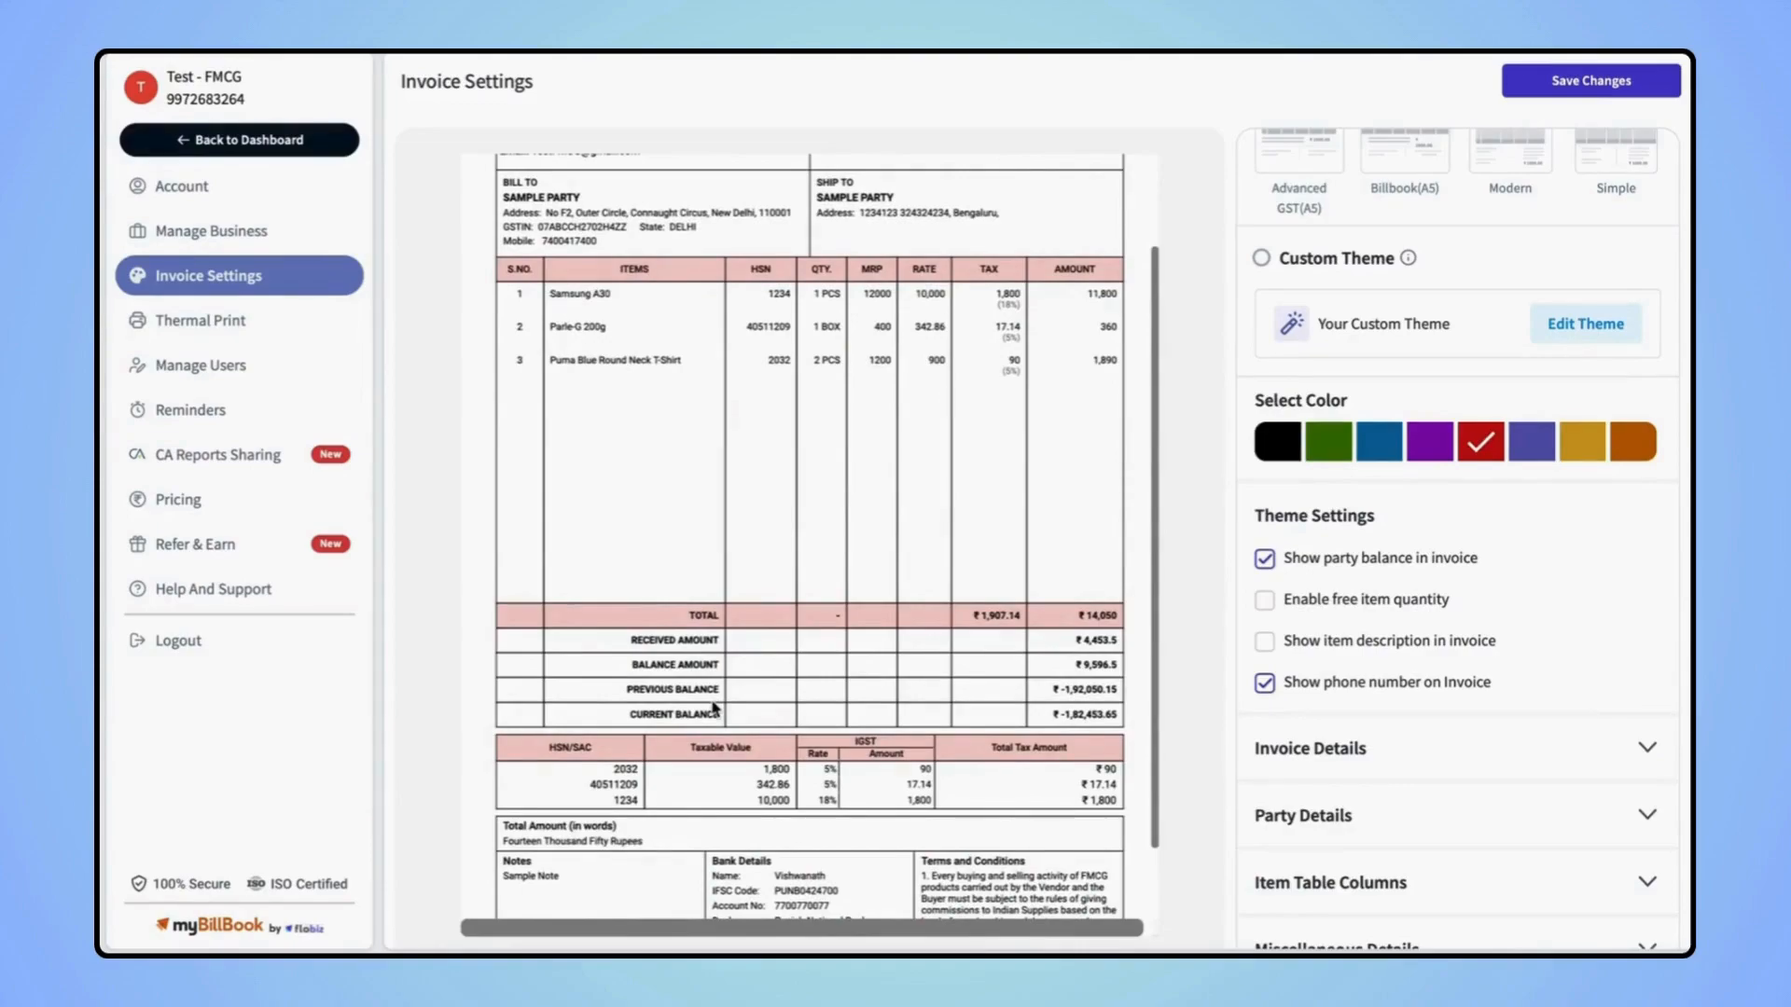
scroll(716, 709, "up", 1)
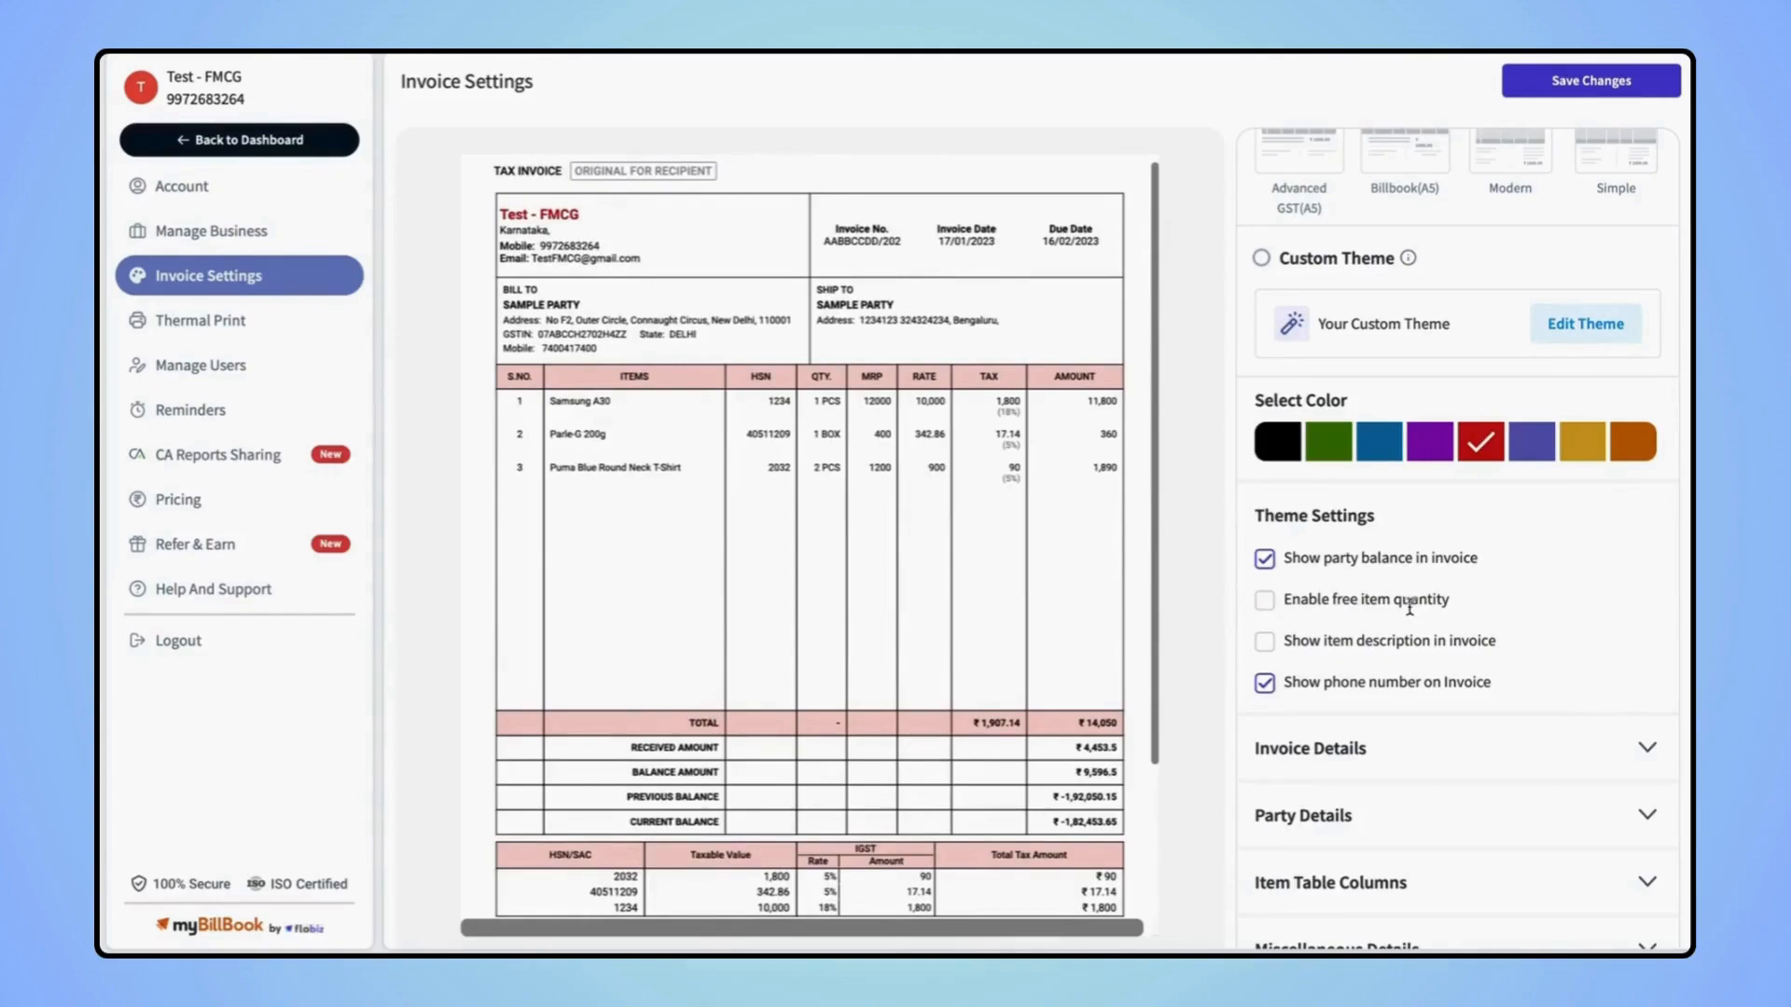
left_click(1264, 602)
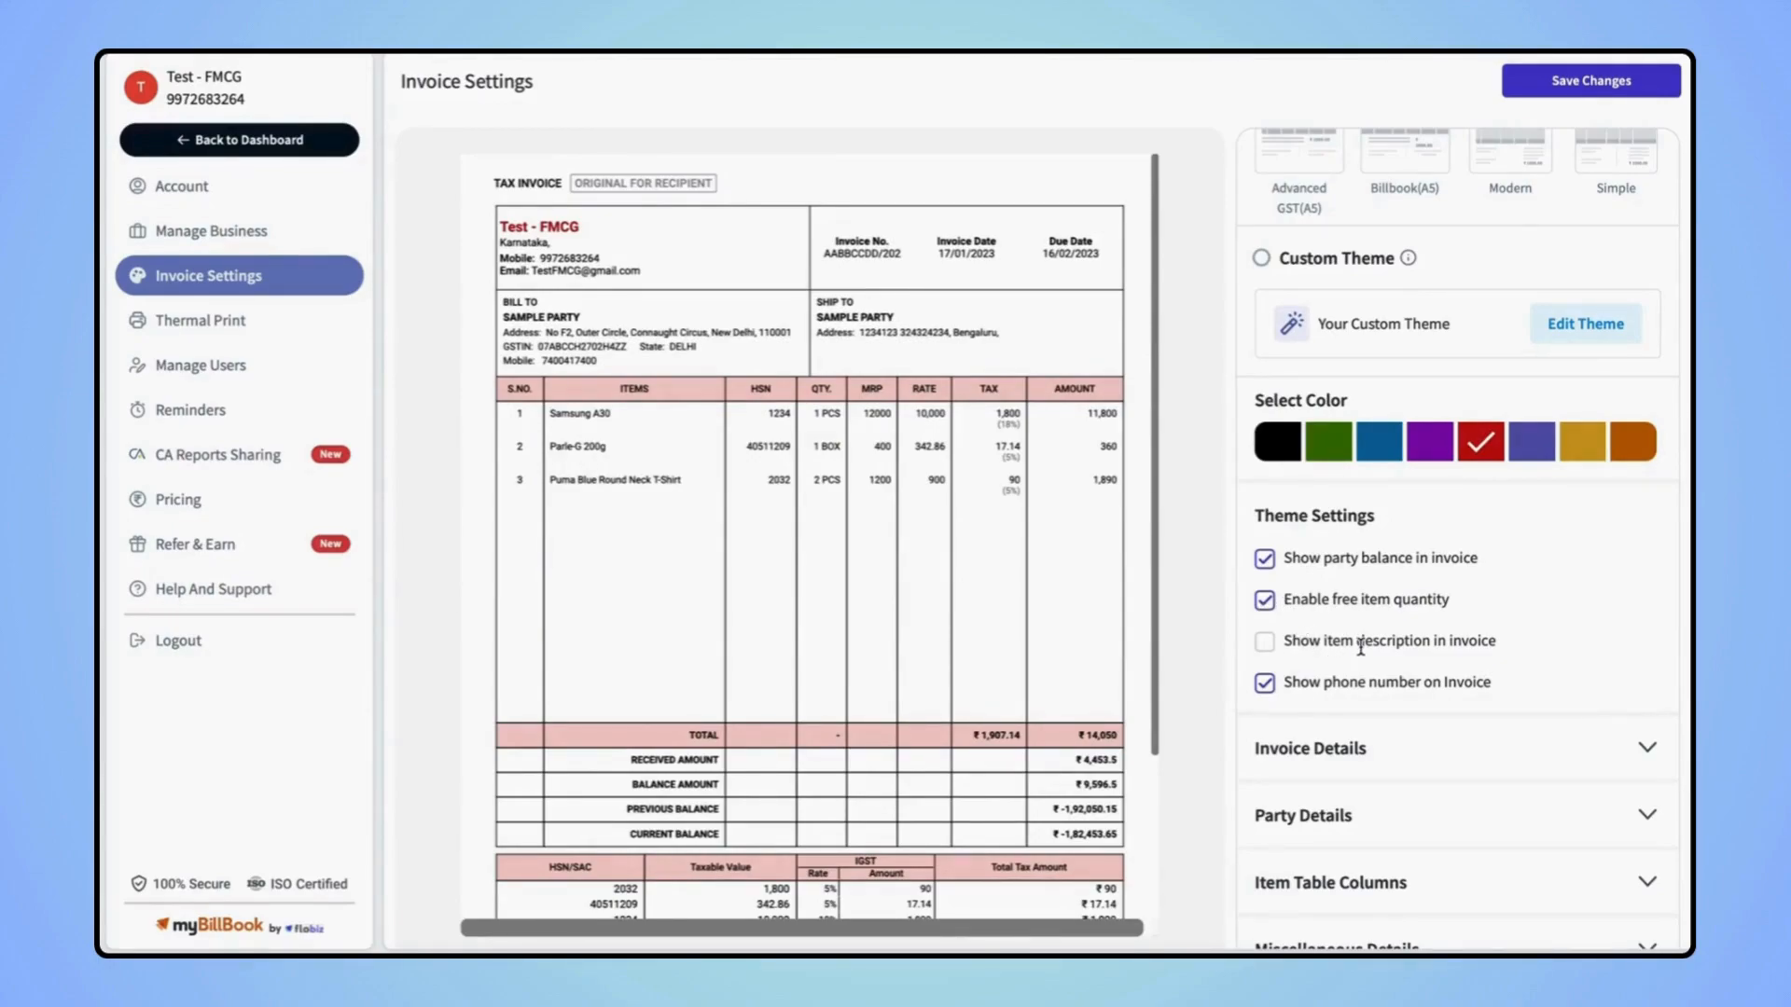
left_click(1267, 642)
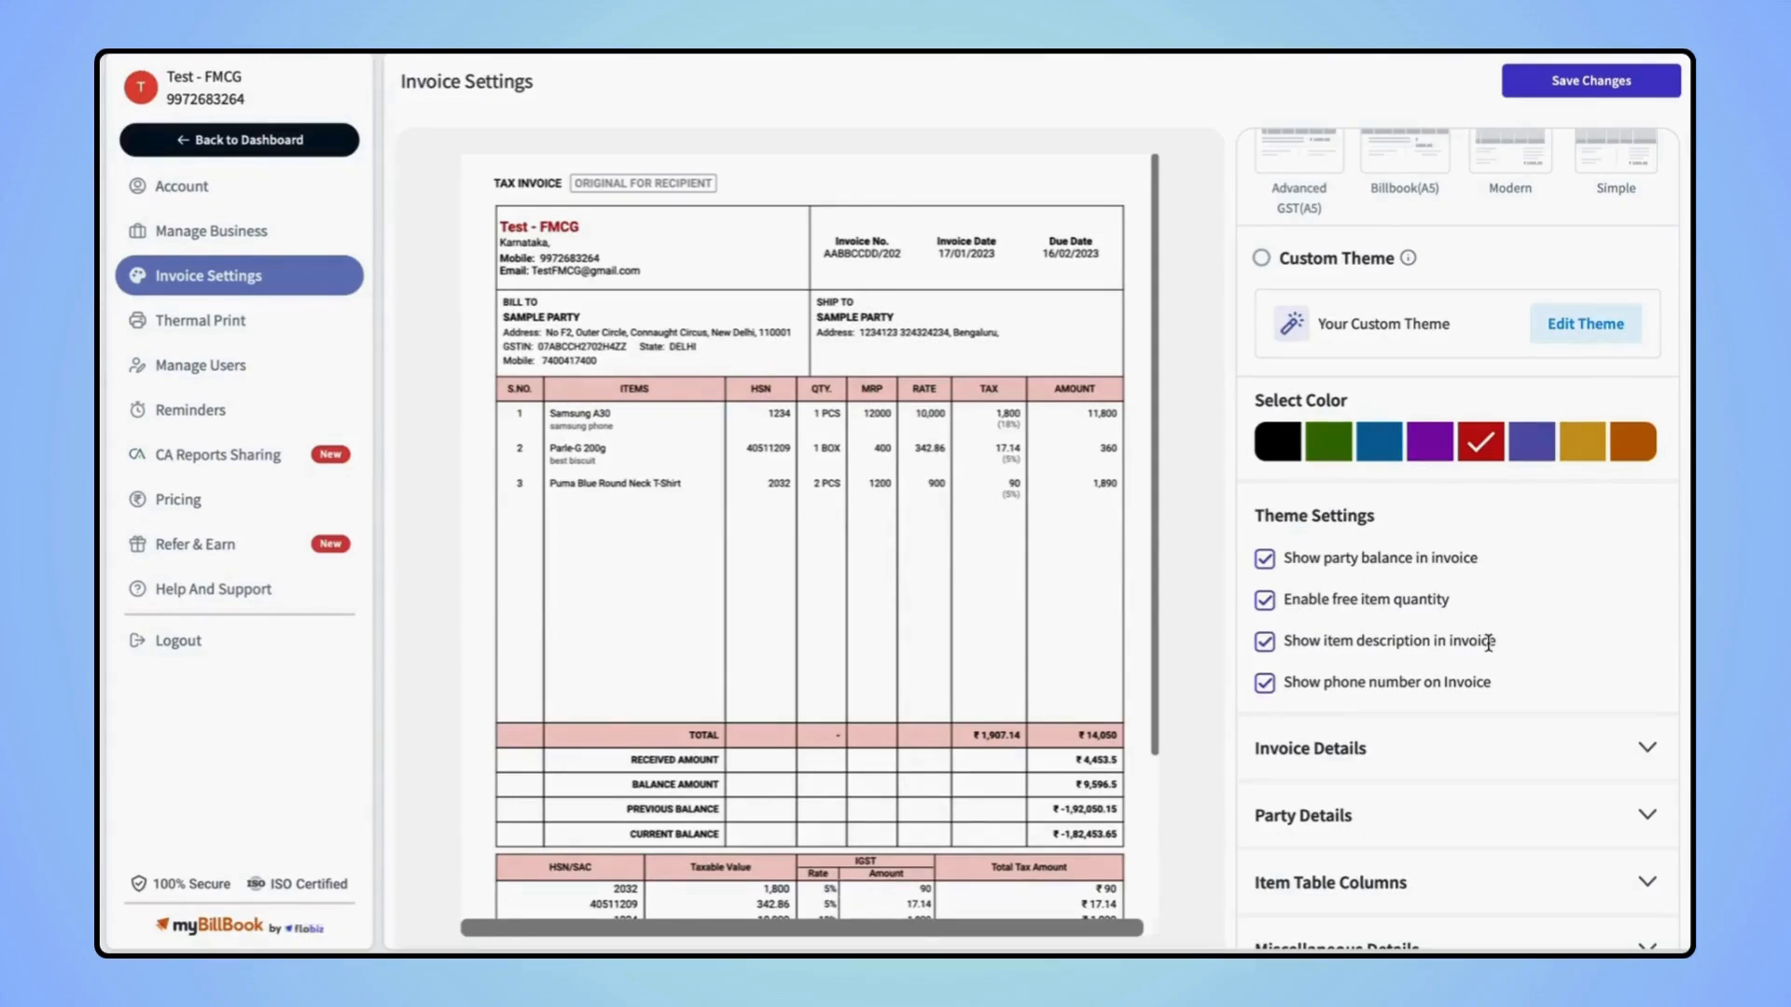
scroll(1576, 706, "down", 1)
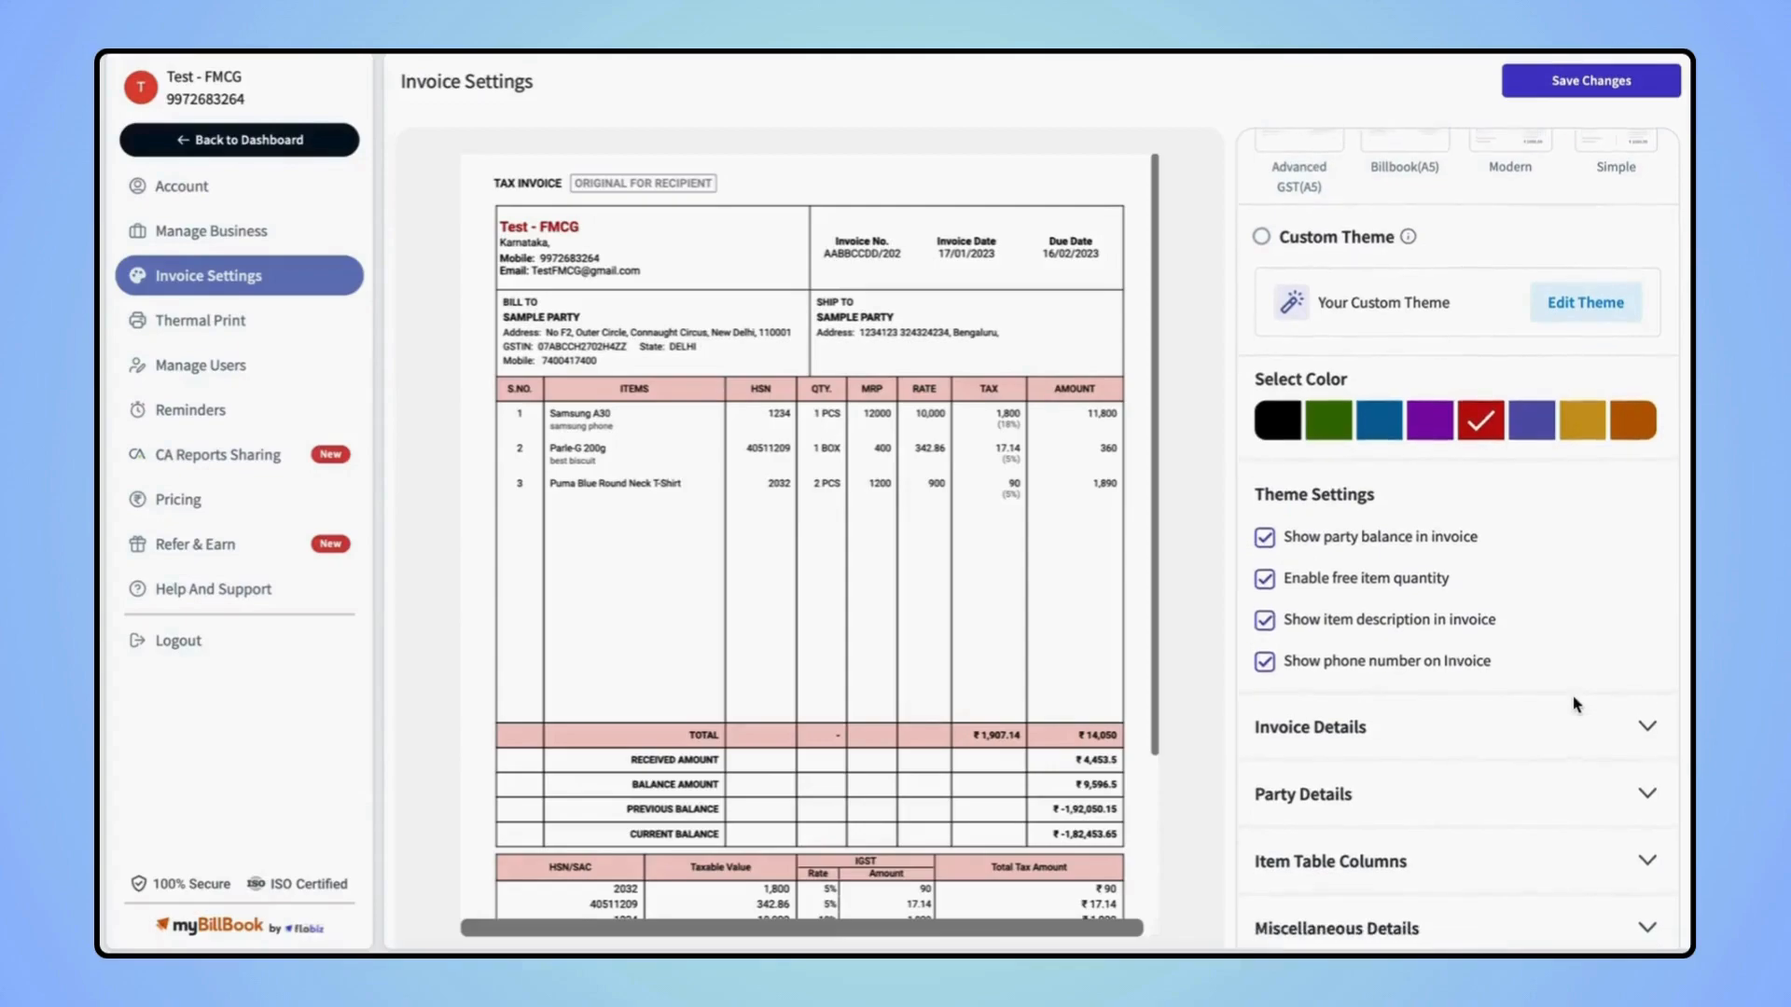
Add a 'Salesman' custom field under Invoice Details
left_click(1646, 735)
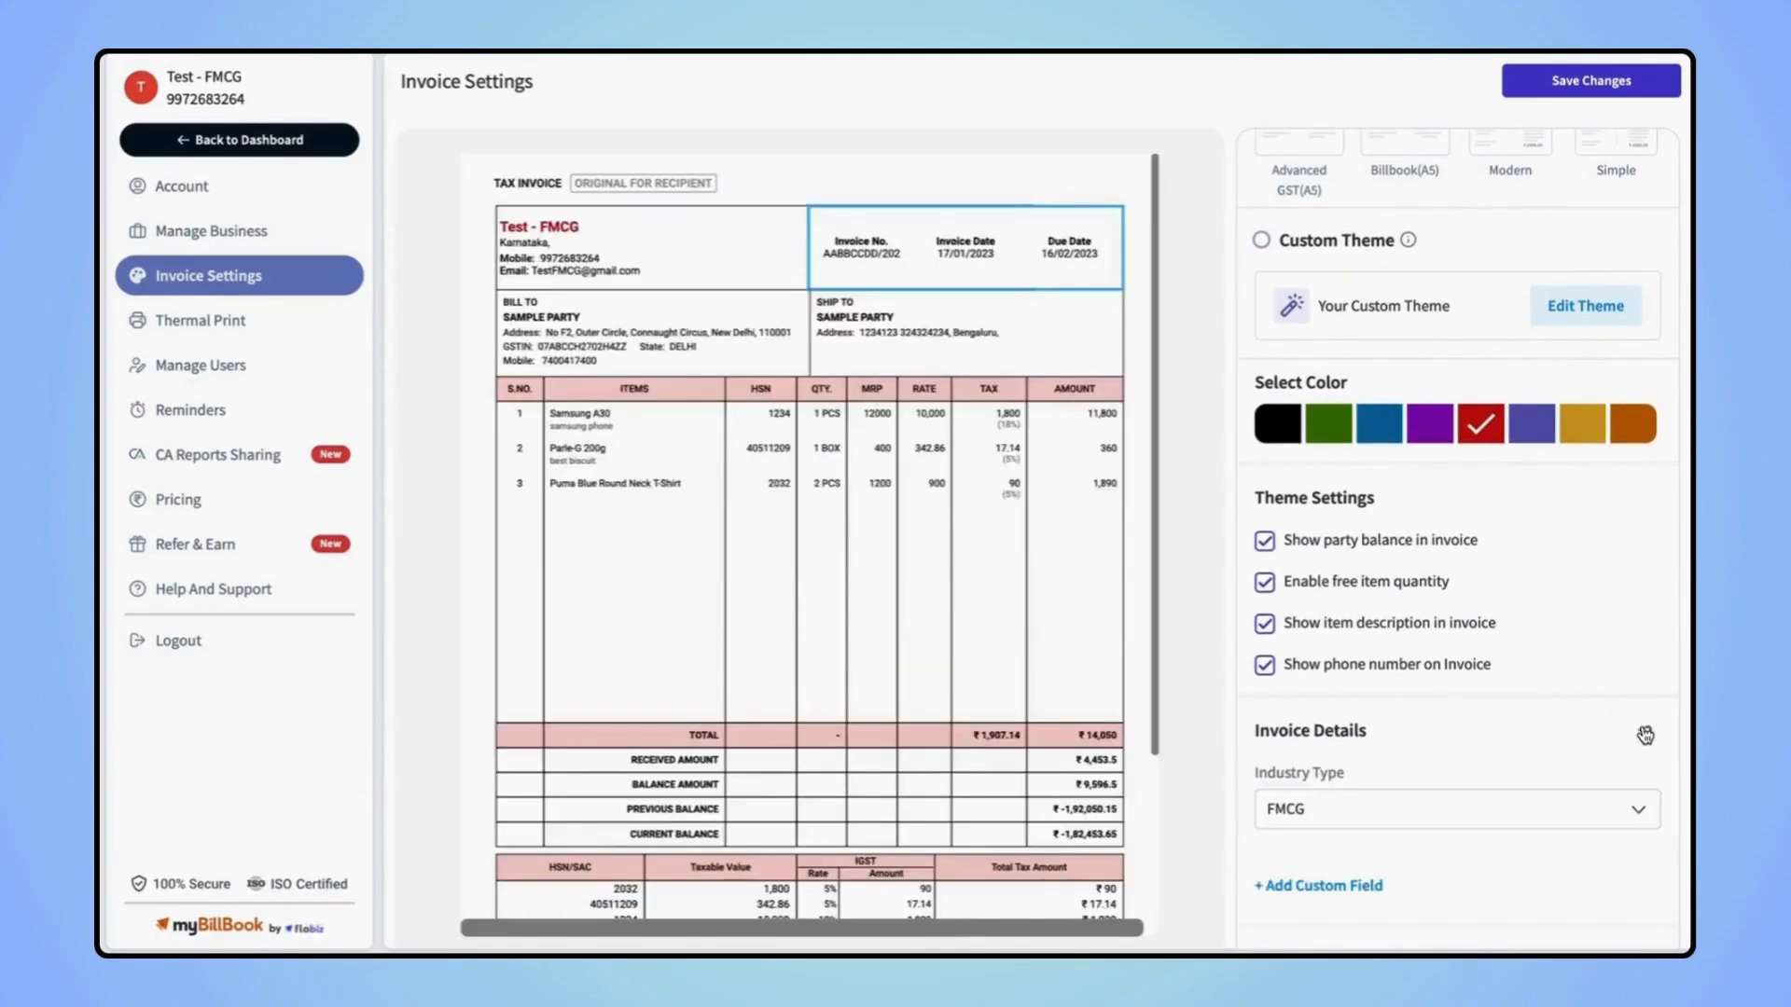
scroll(1531, 760, "down", 2)
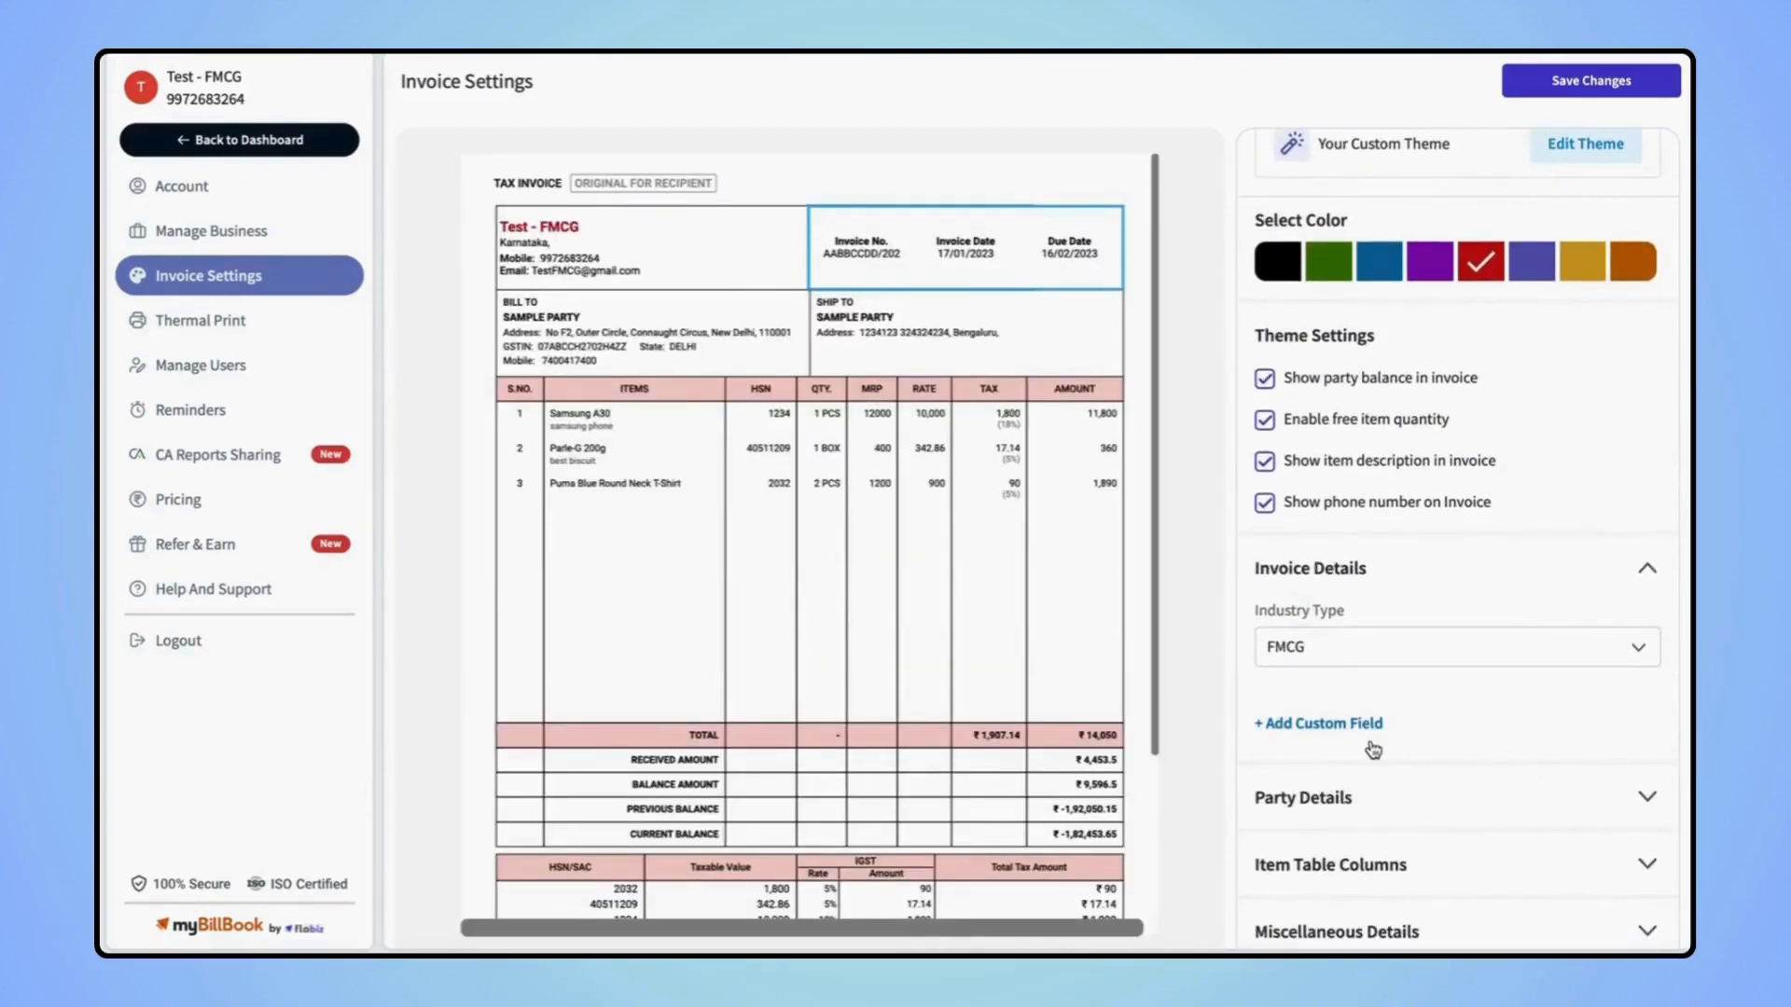
left_click(1321, 737)
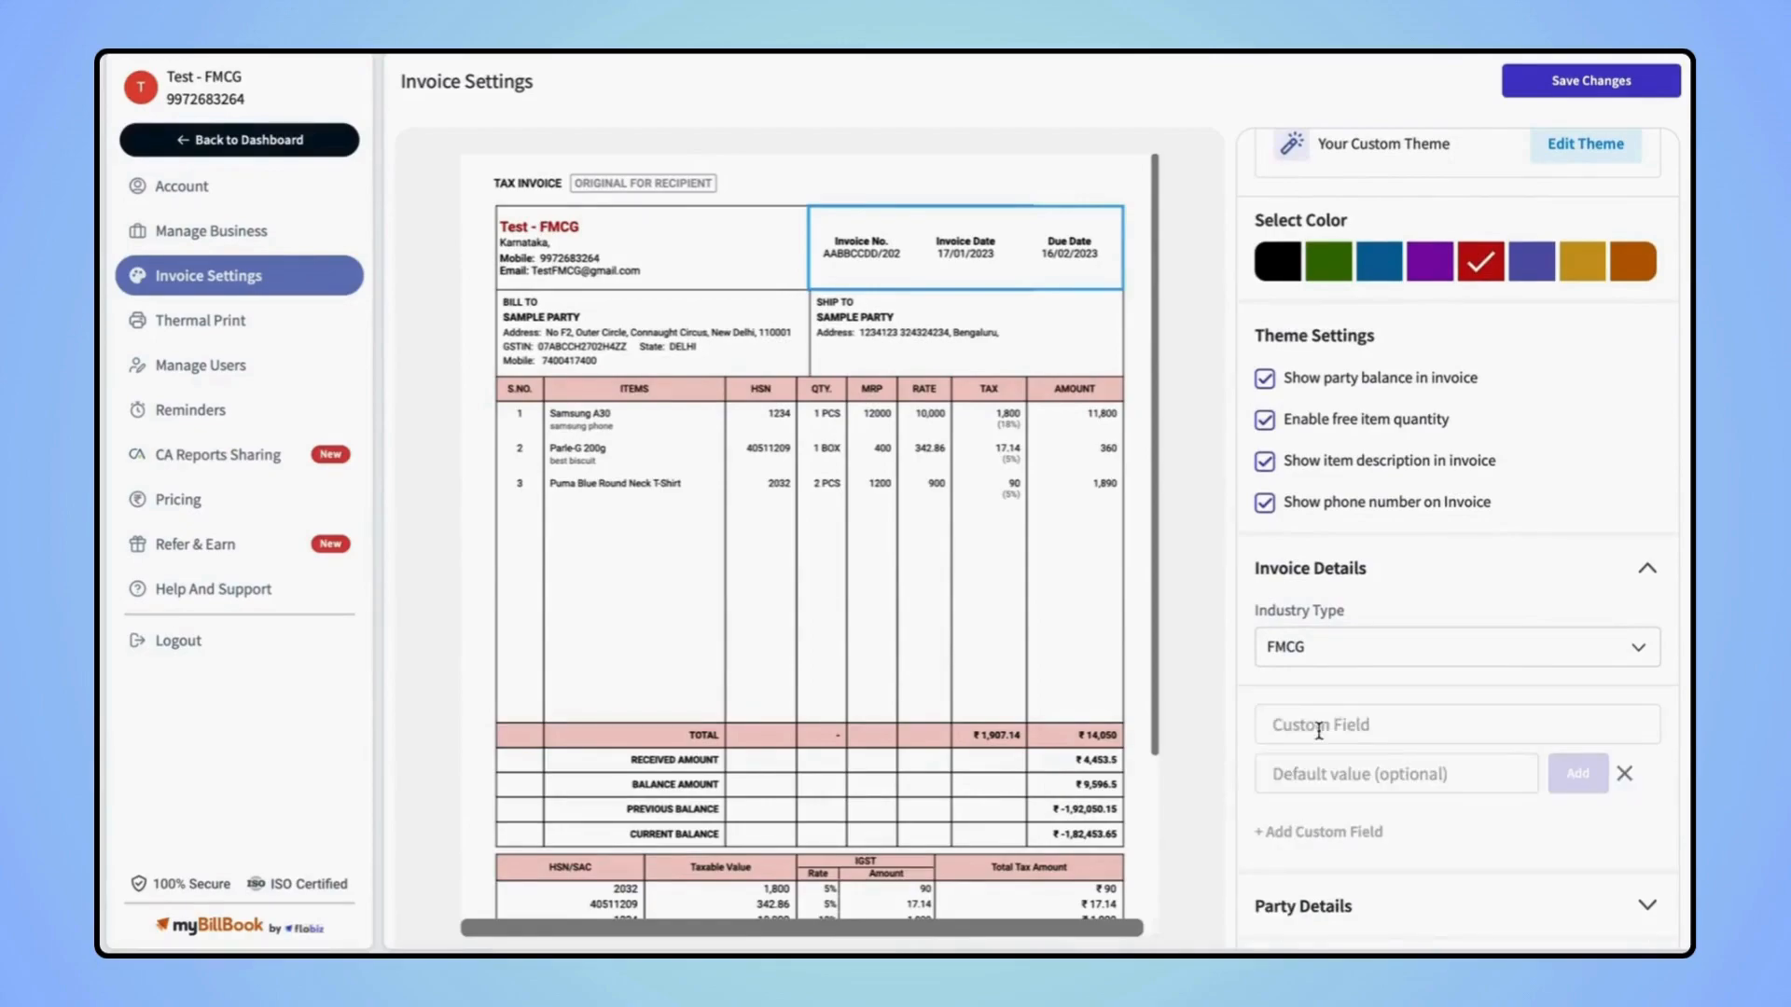
scroll(1439, 718, "down", 1)
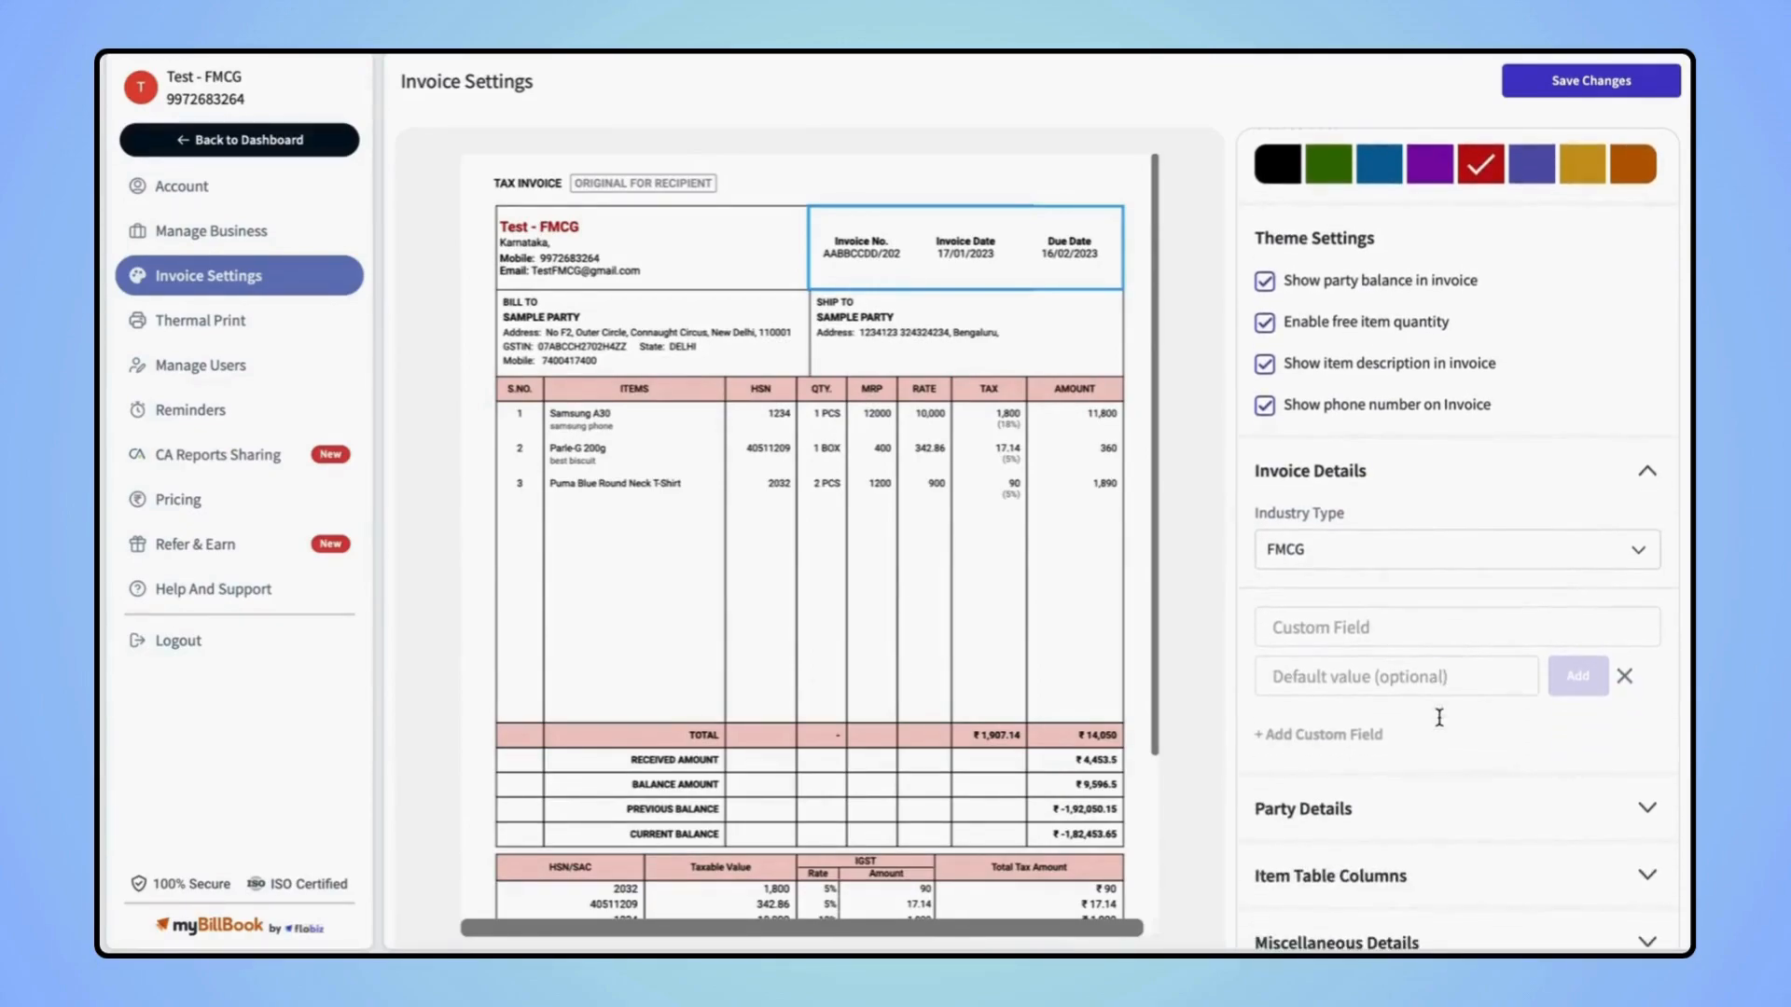
left_click(1330, 629)
type("S")
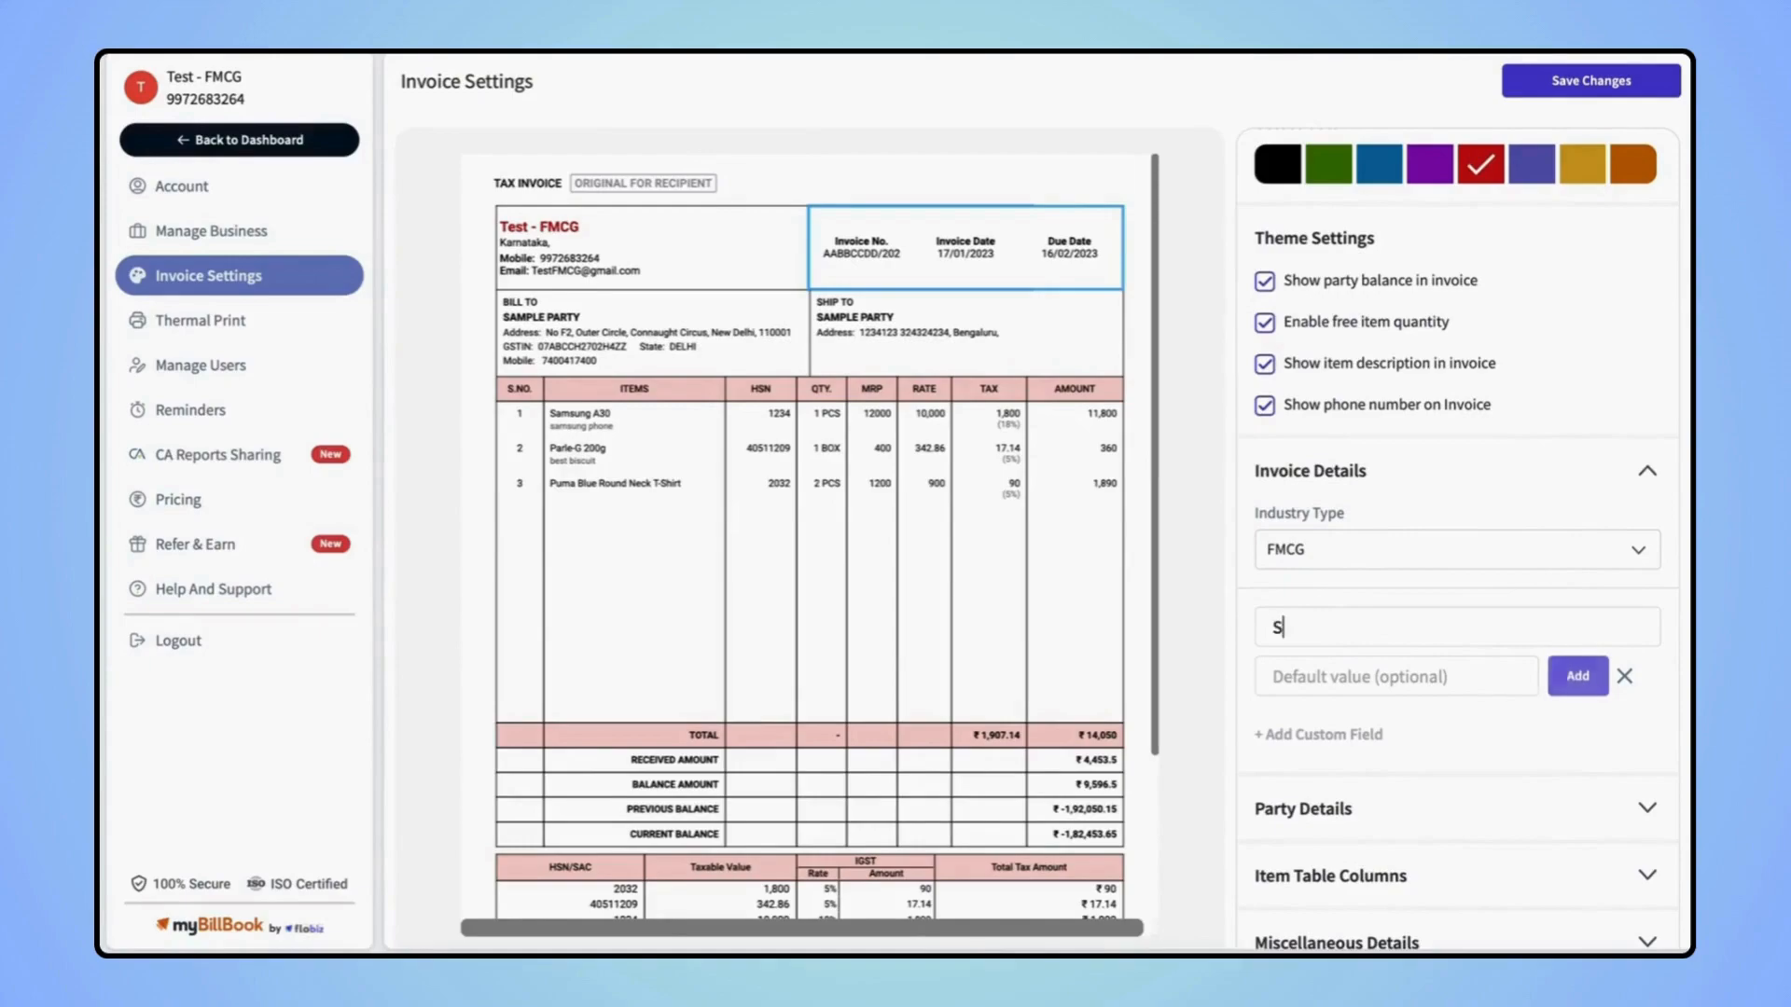
type("alesman")
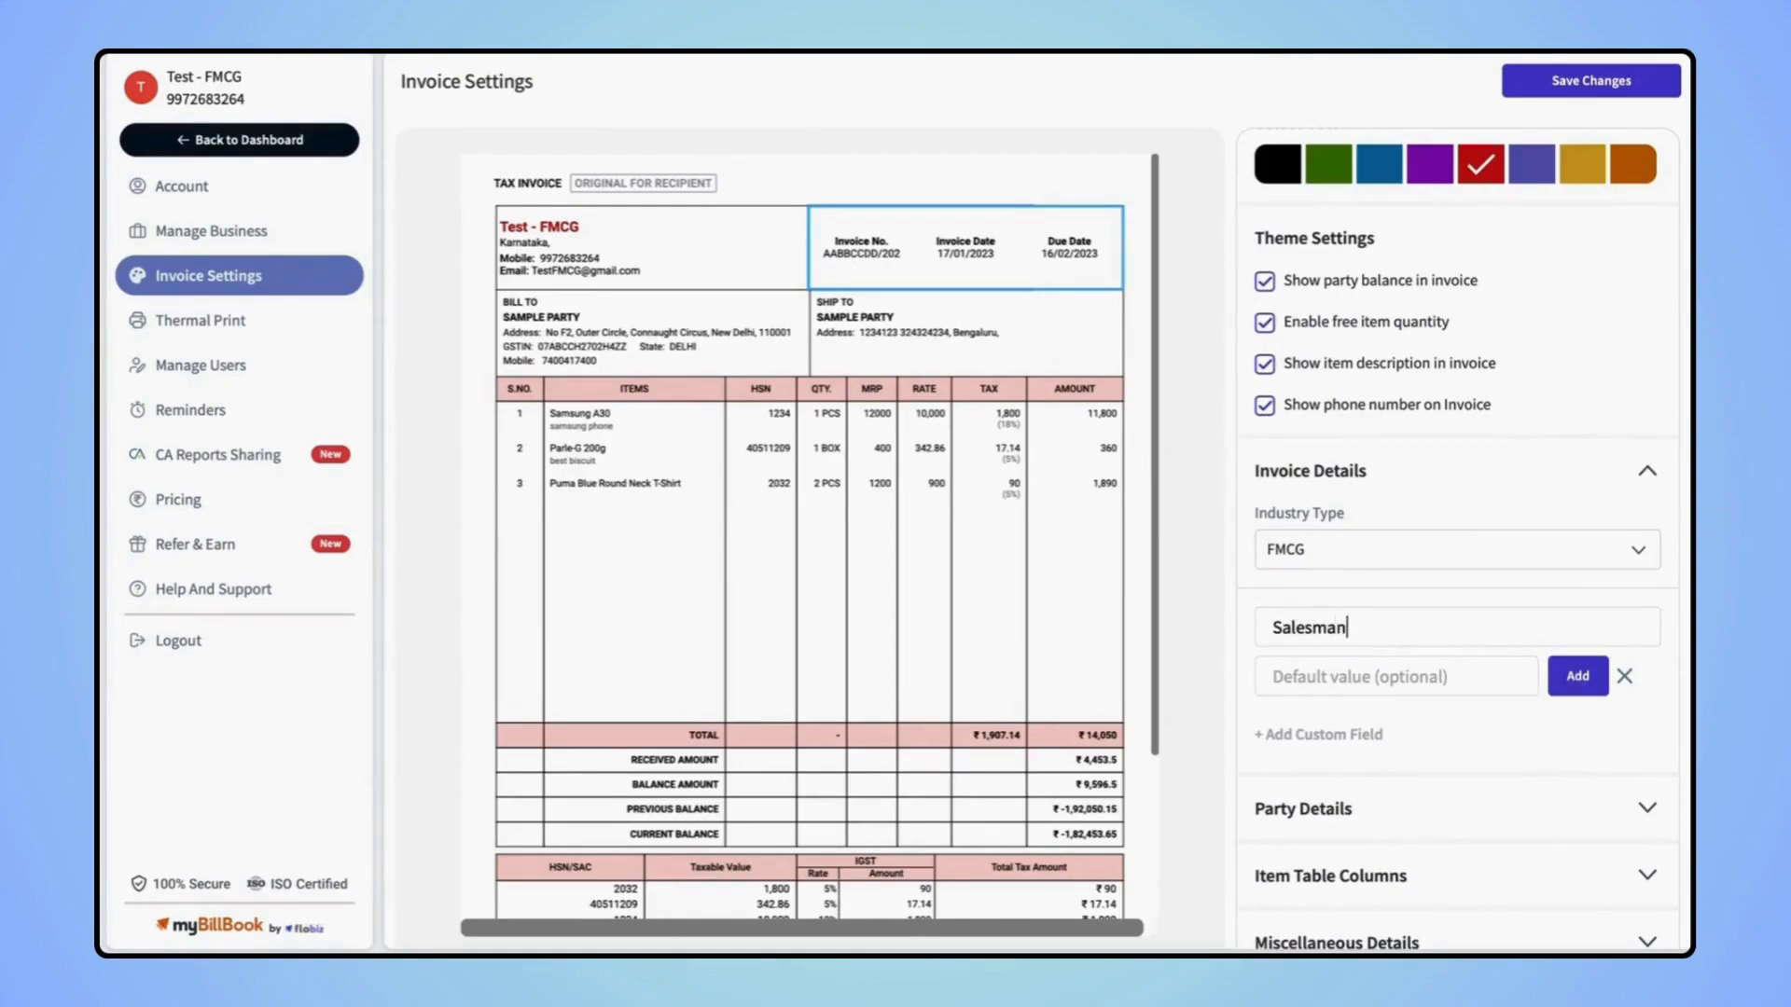
left_click(1574, 688)
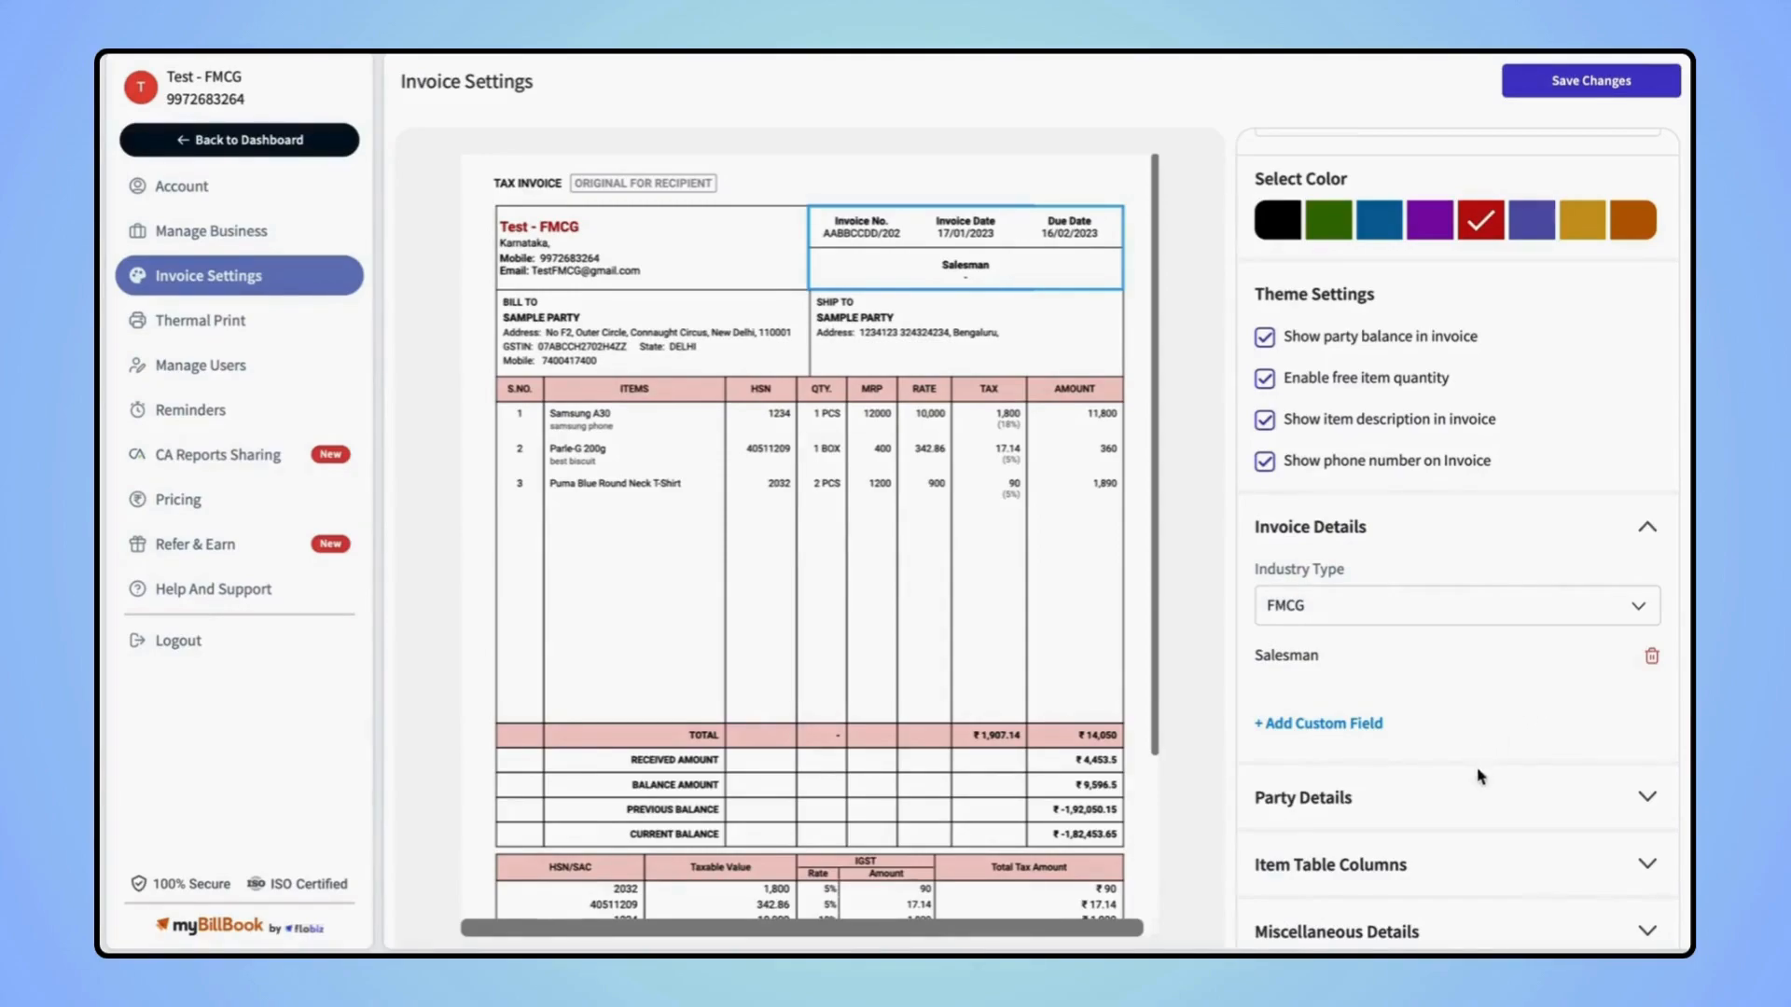
left_click(1644, 802)
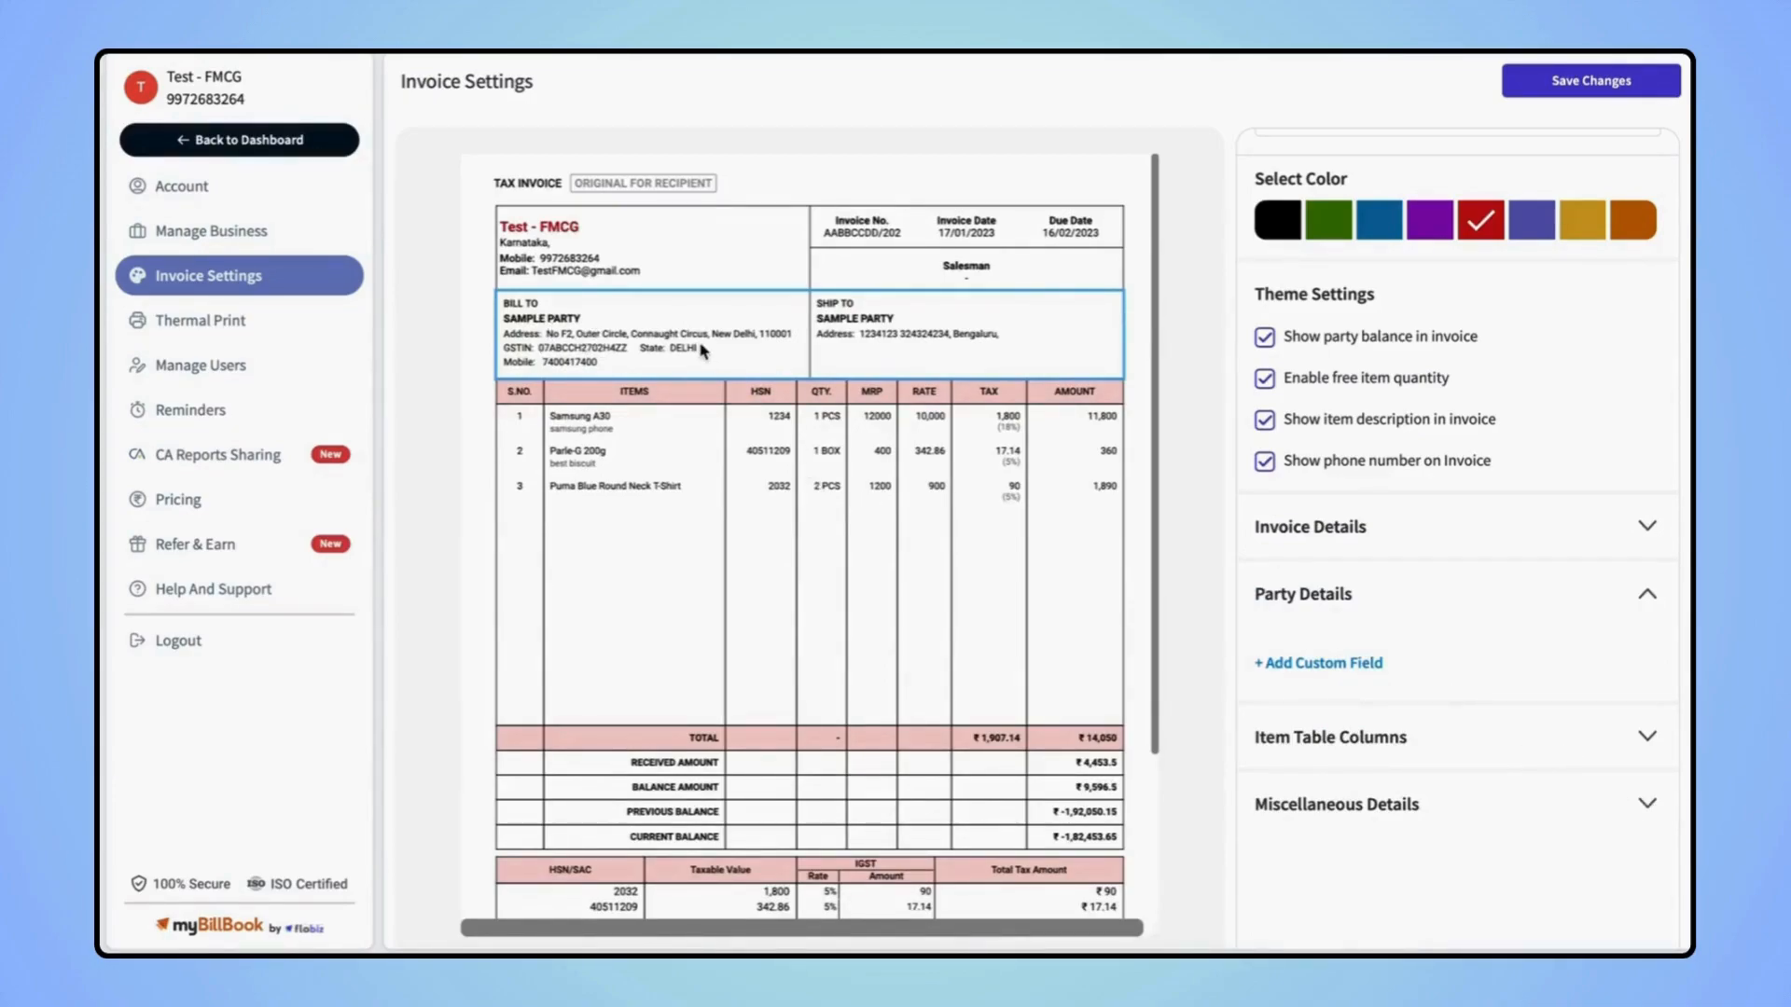
Look through the item table column and miscellaneous details settings without changing them
left_click(1597, 743)
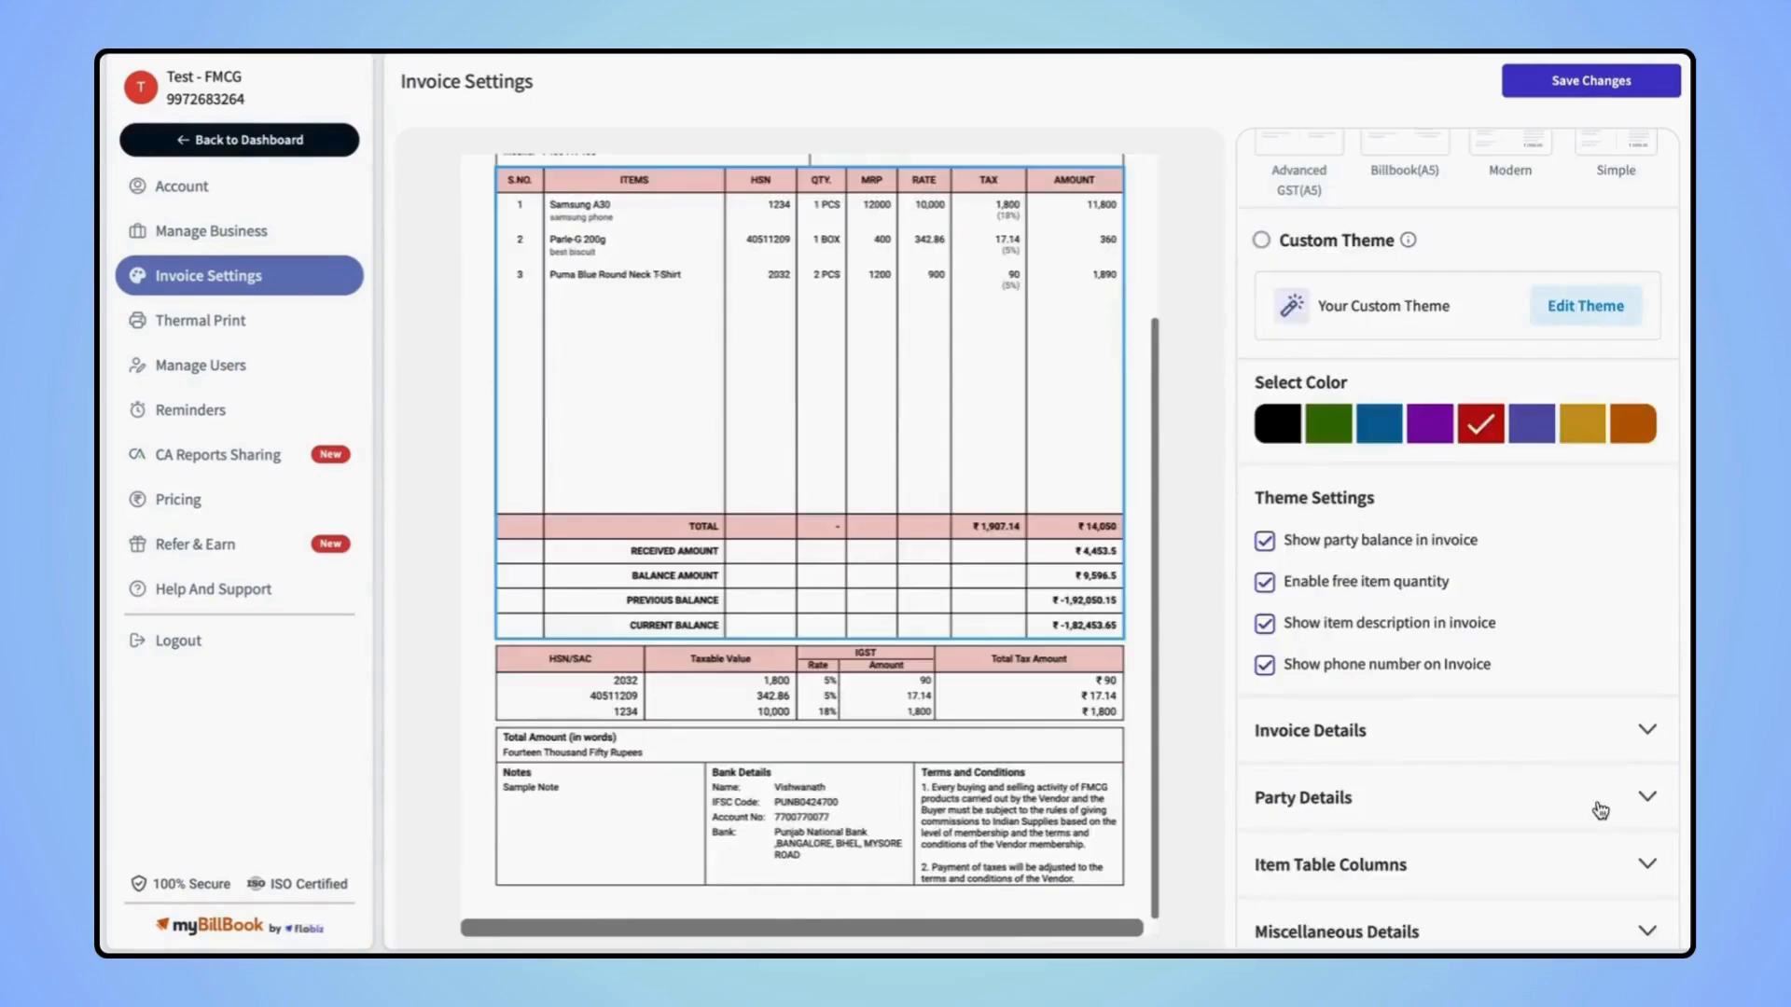
left_click(1492, 863)
scroll(949, 518, "up", 1)
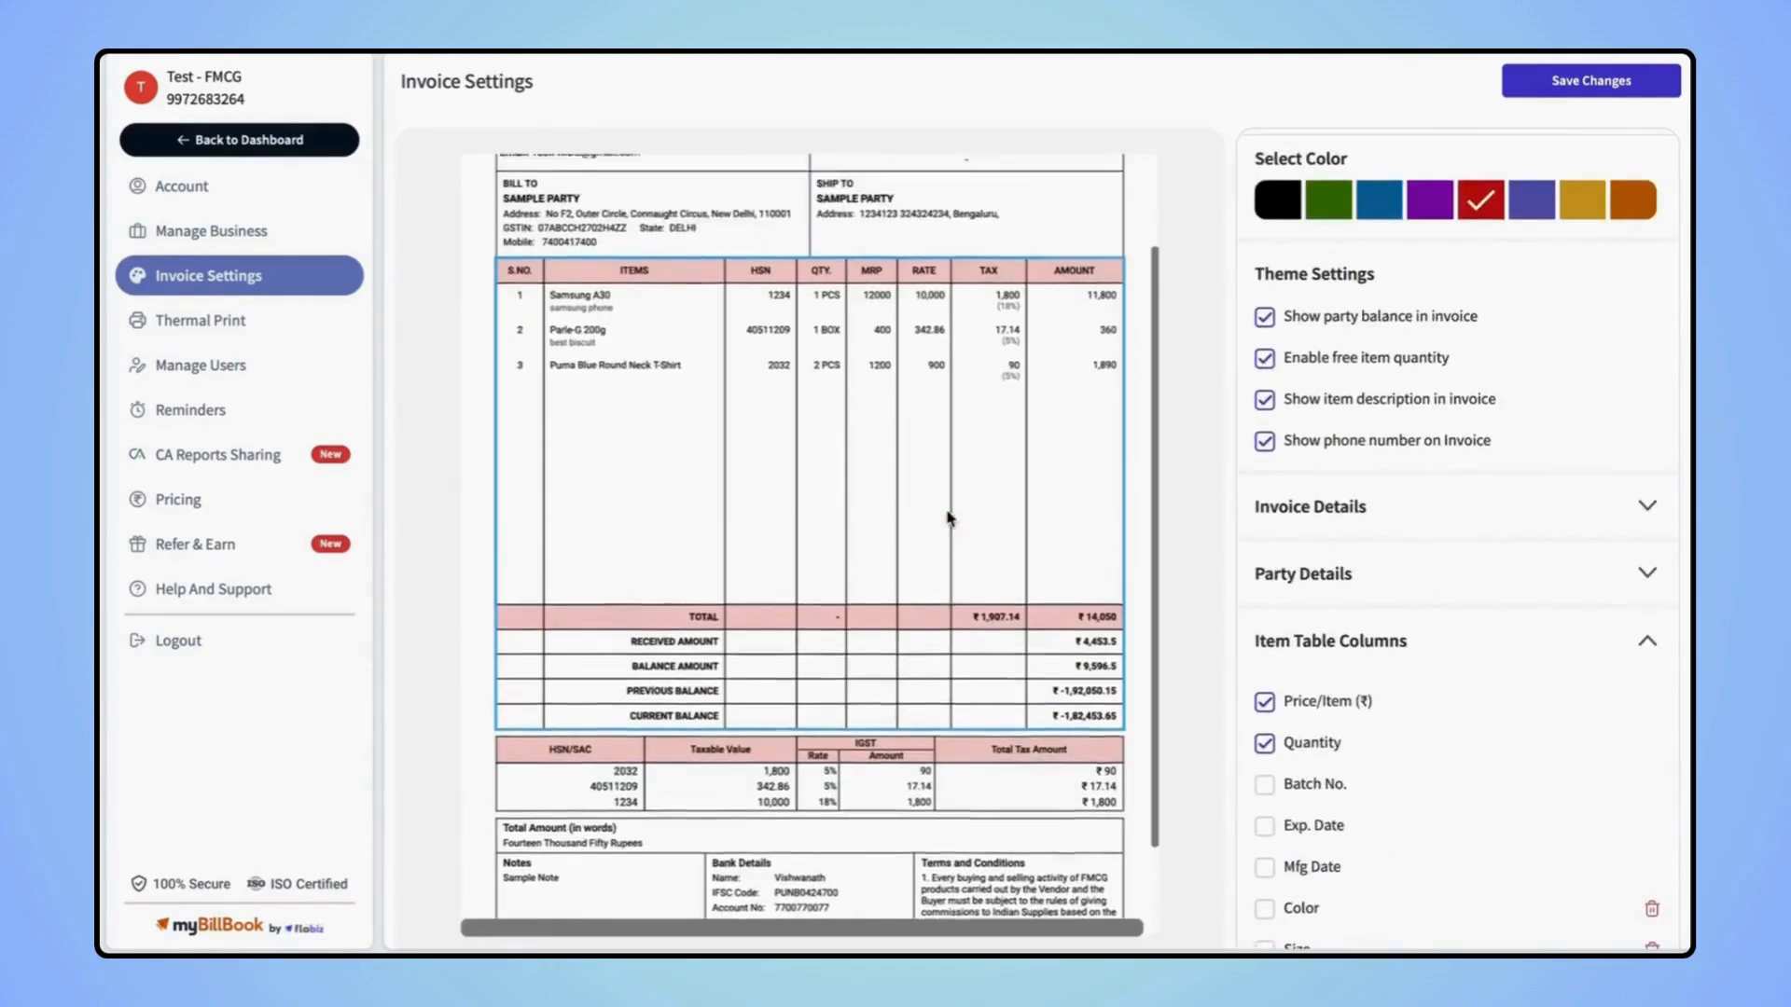
scroll(1409, 714, "down", 2)
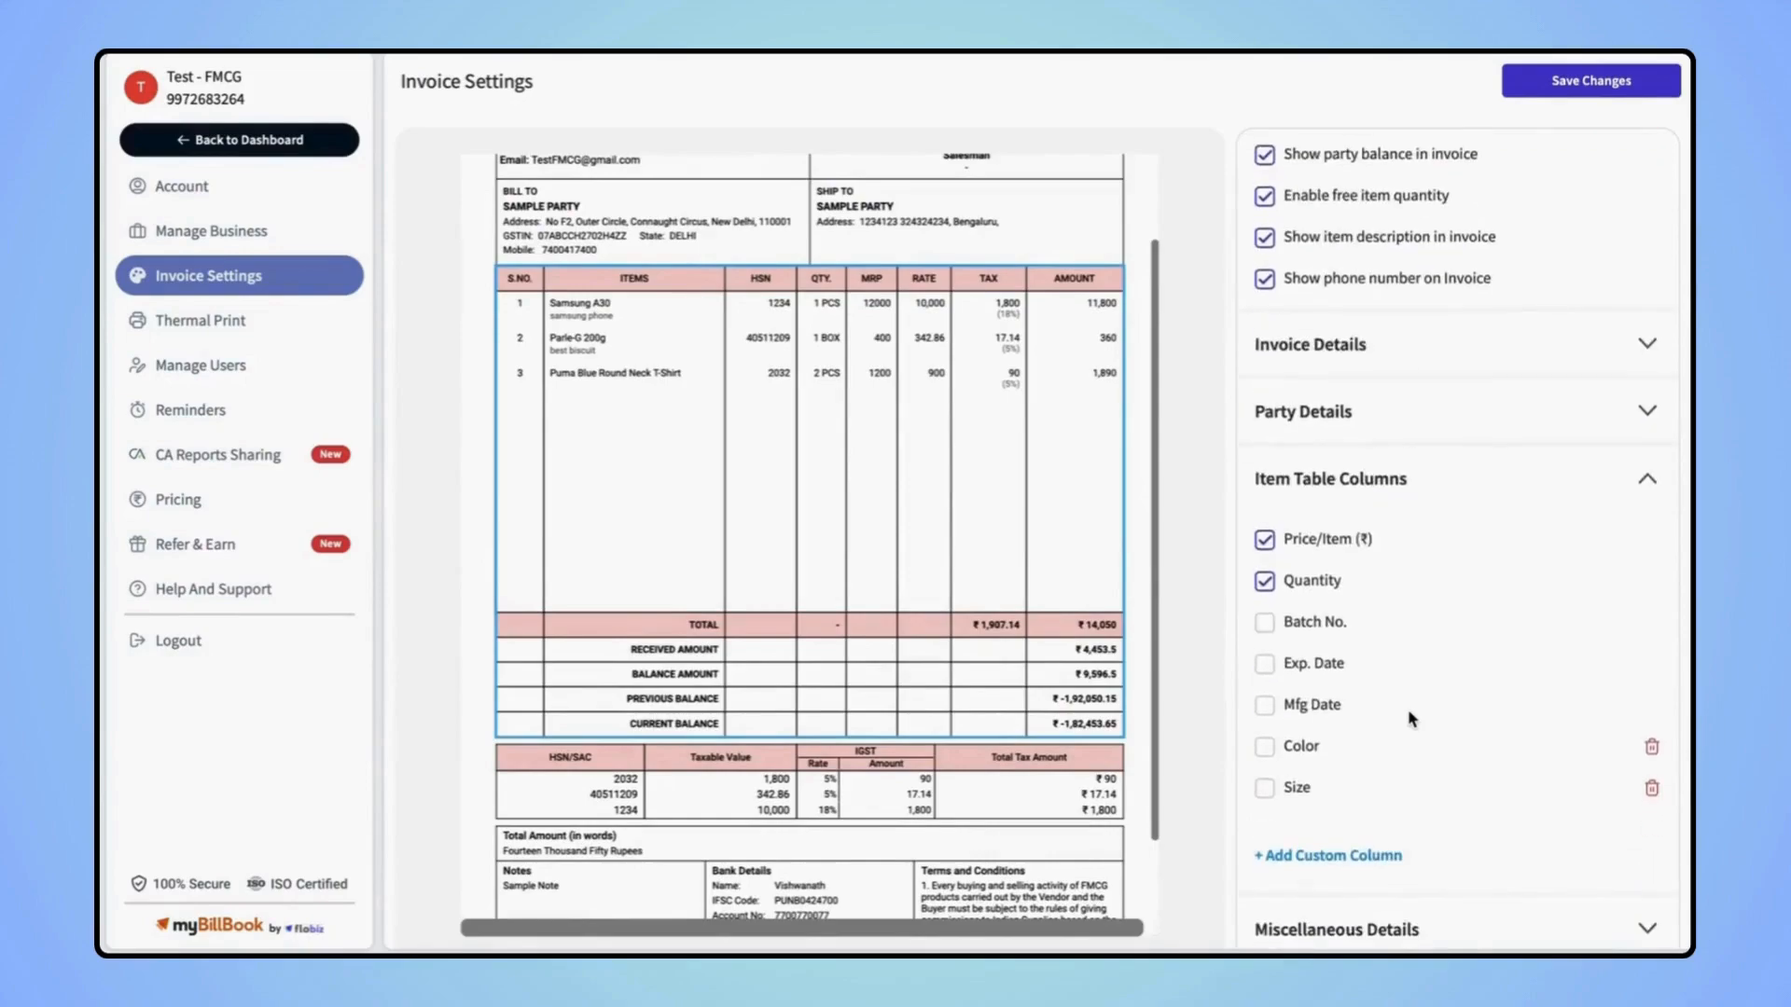
left_click(1333, 855)
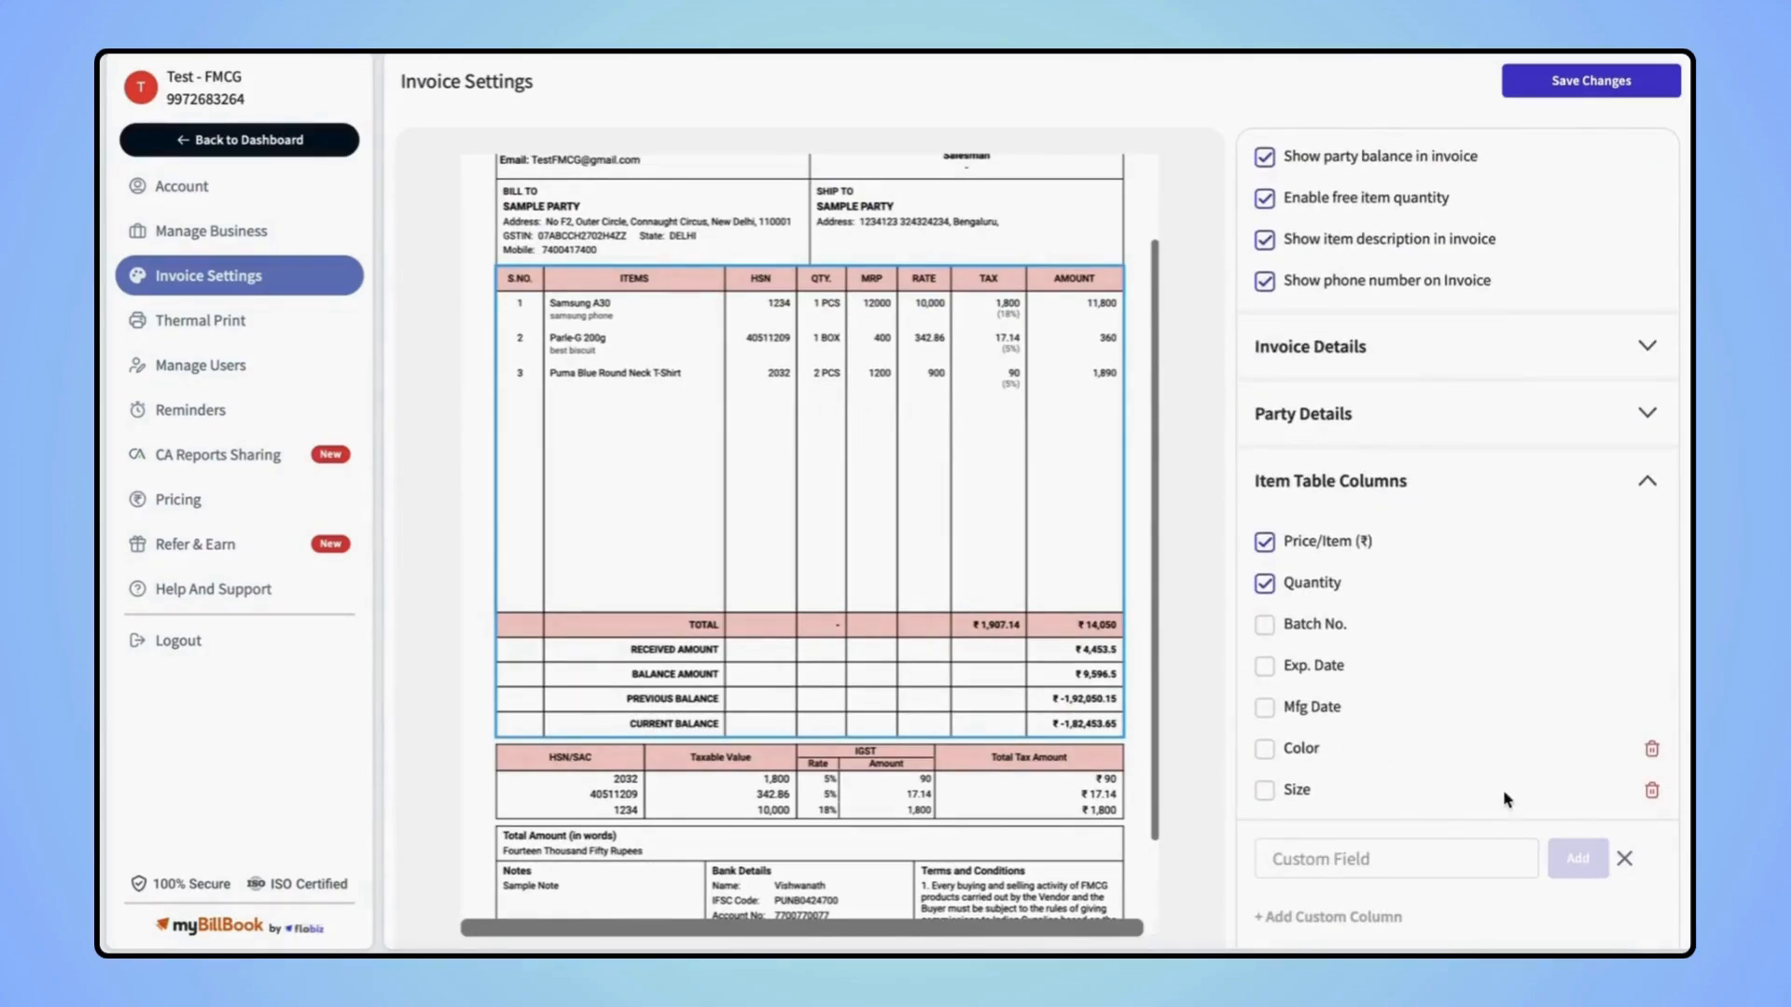
scroll(1502, 789, "down", 1)
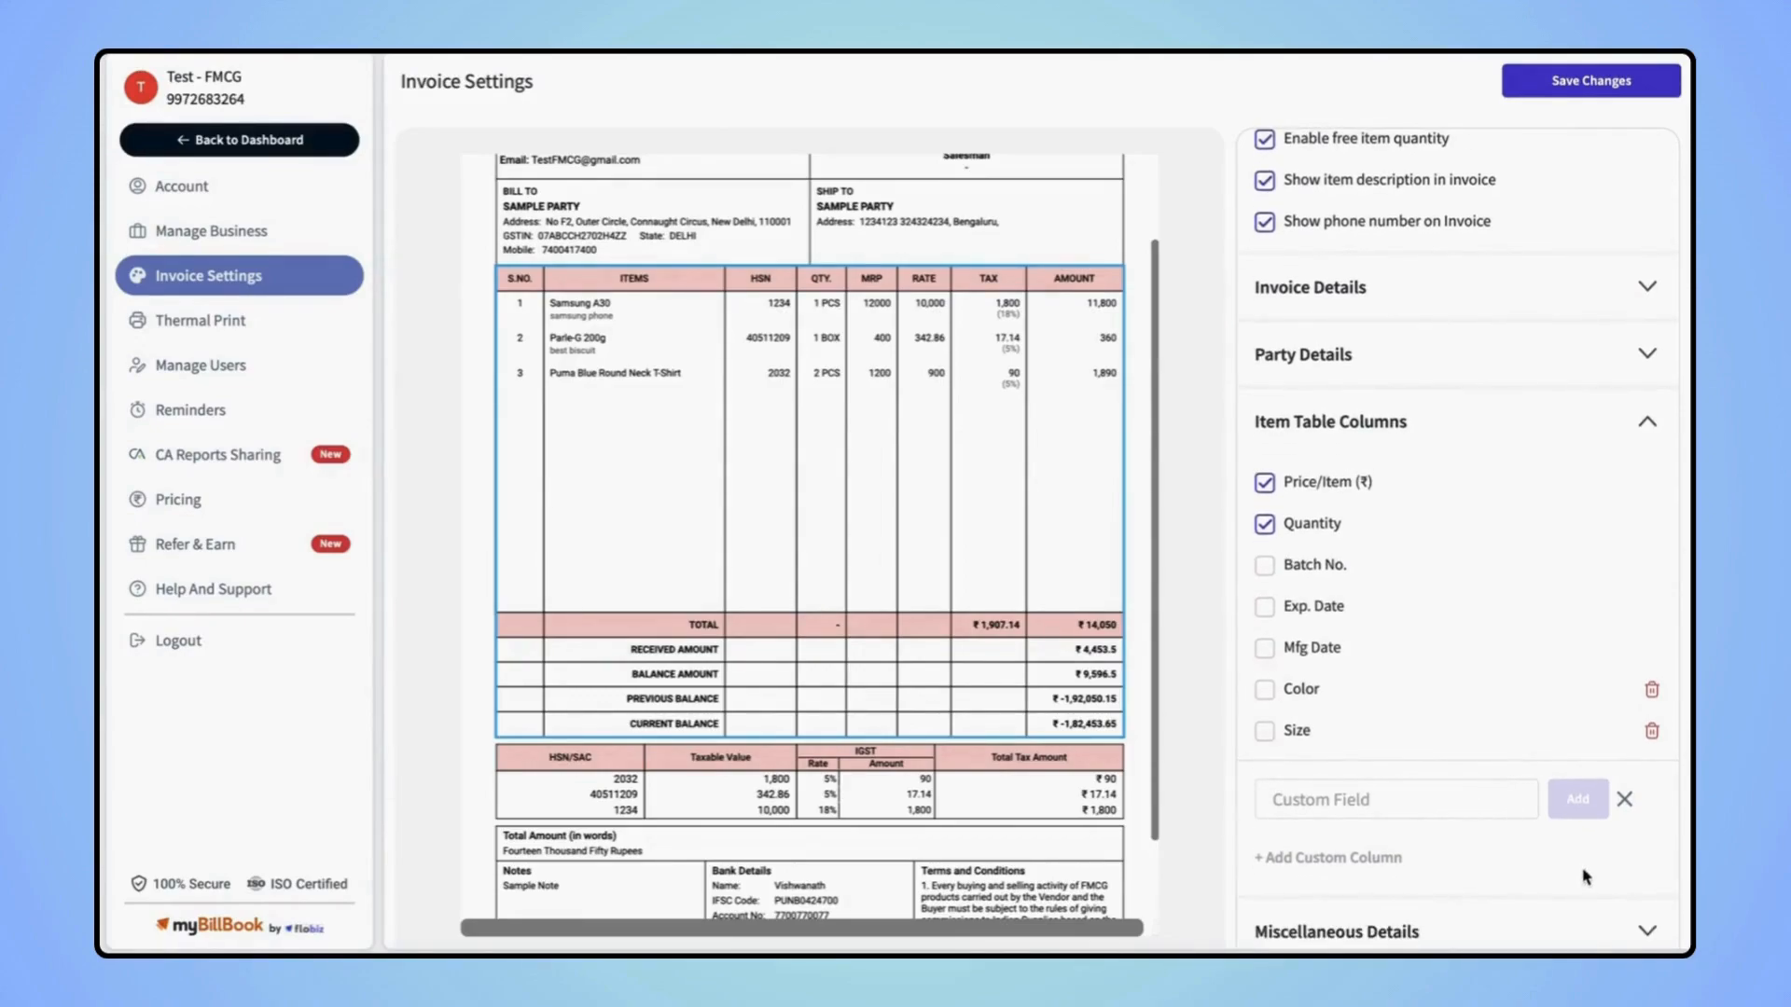
left_click(1497, 930)
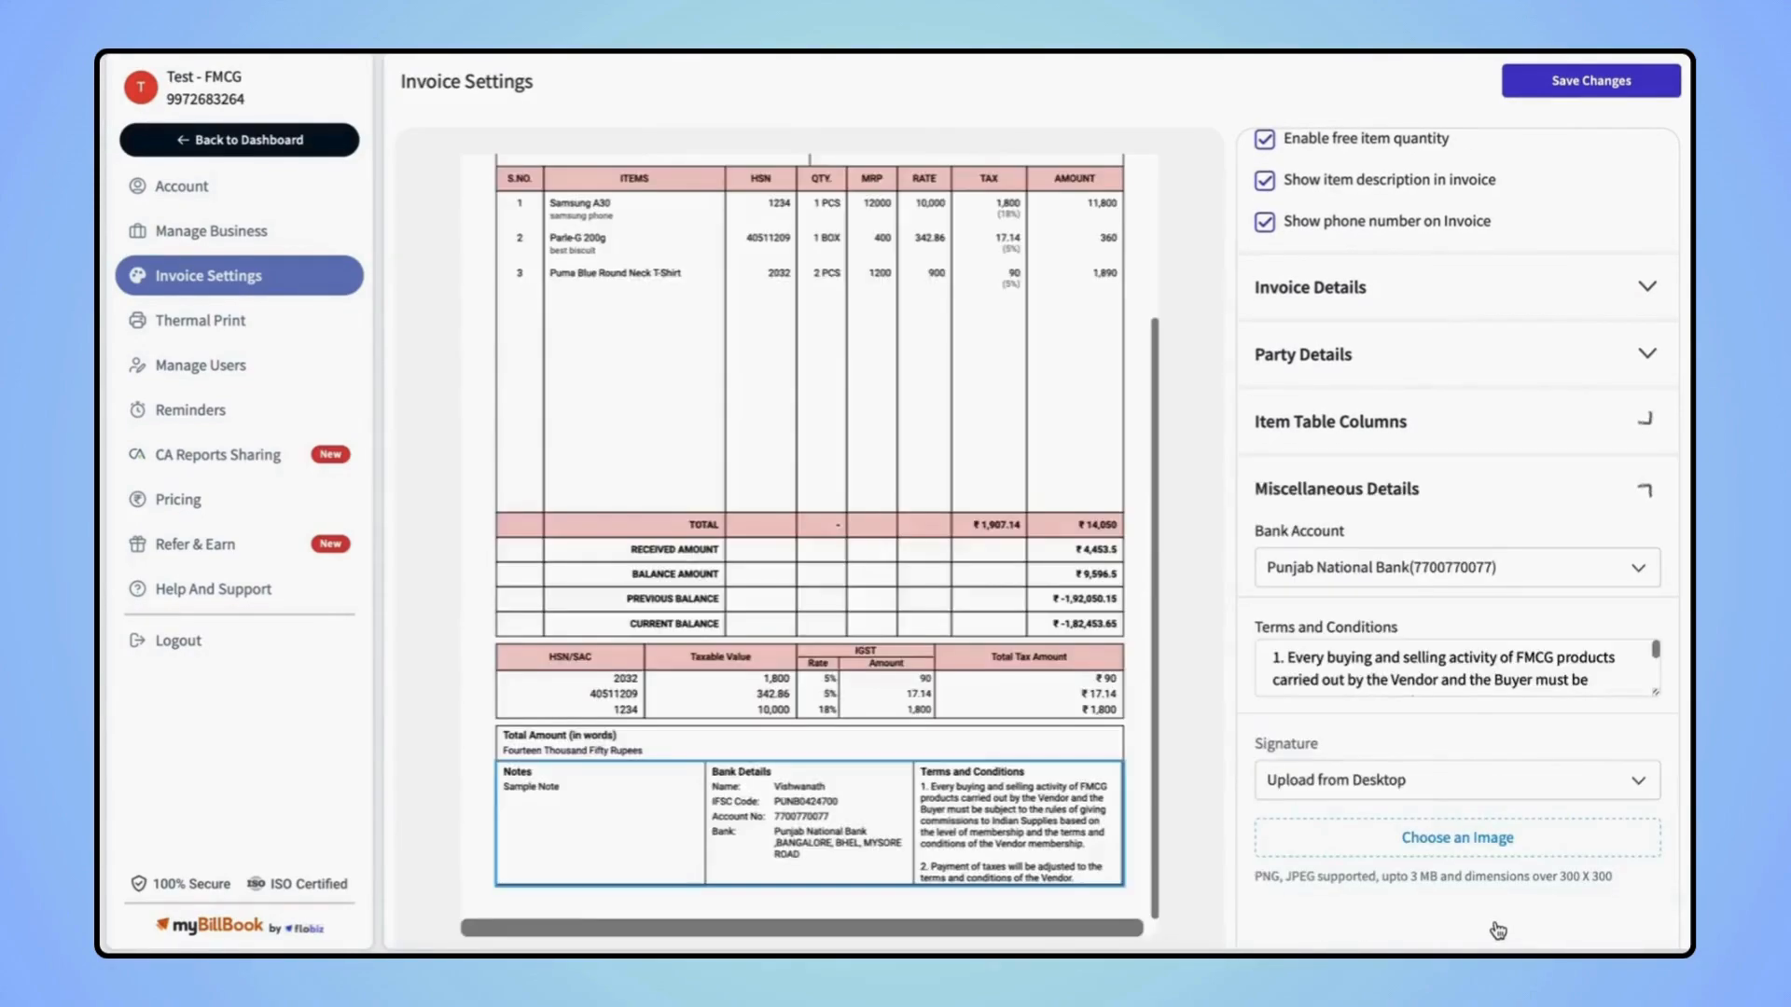
Set the invoice signature to Leave Empty Space and save the invoice settings
left_click(1393, 578)
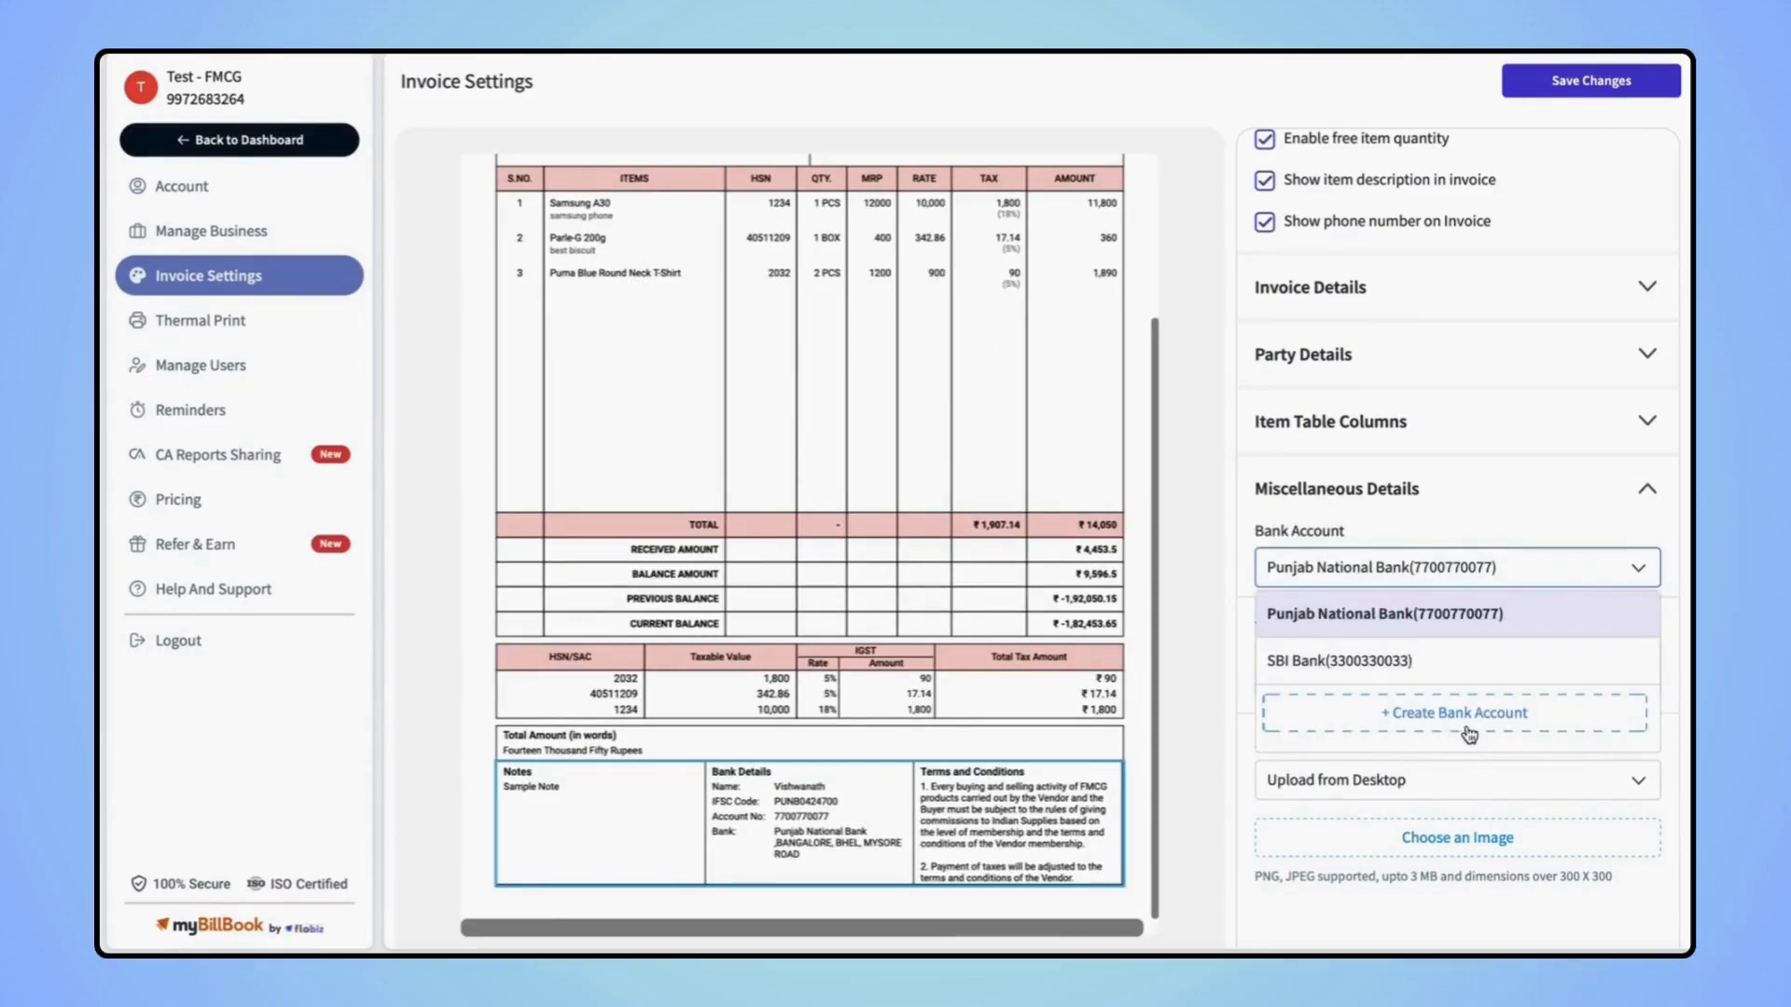
left_click(1637, 593)
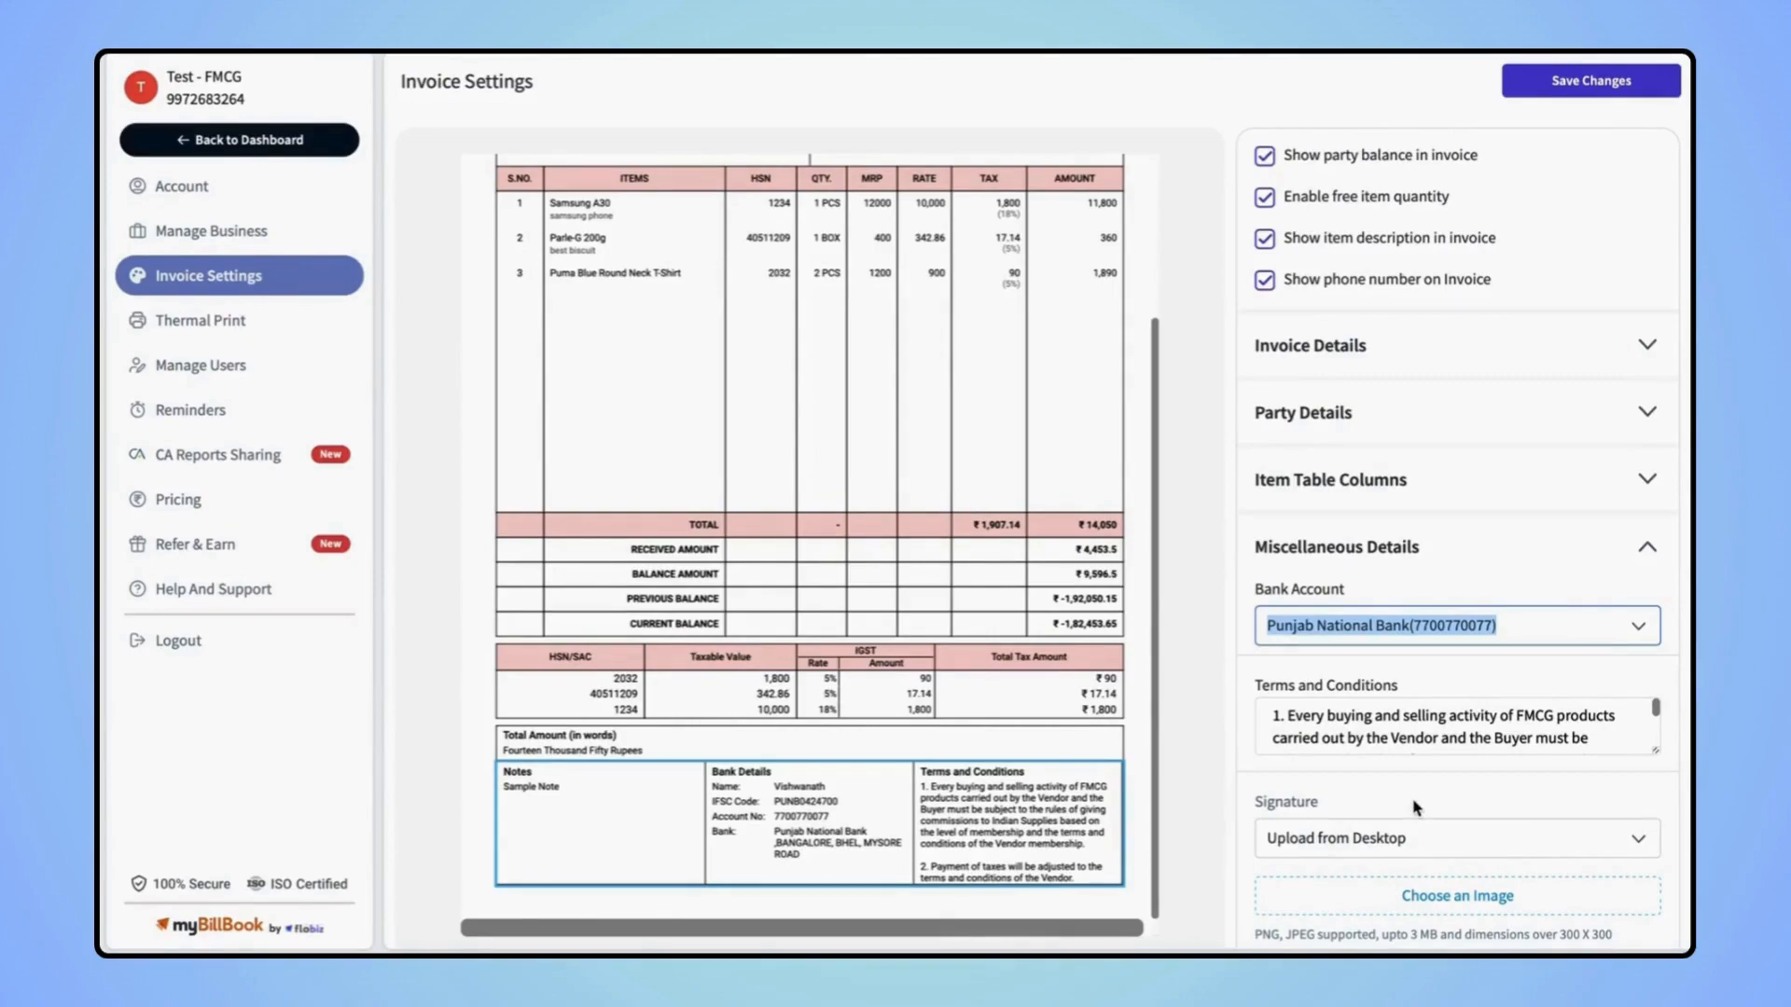
left_click(1418, 834)
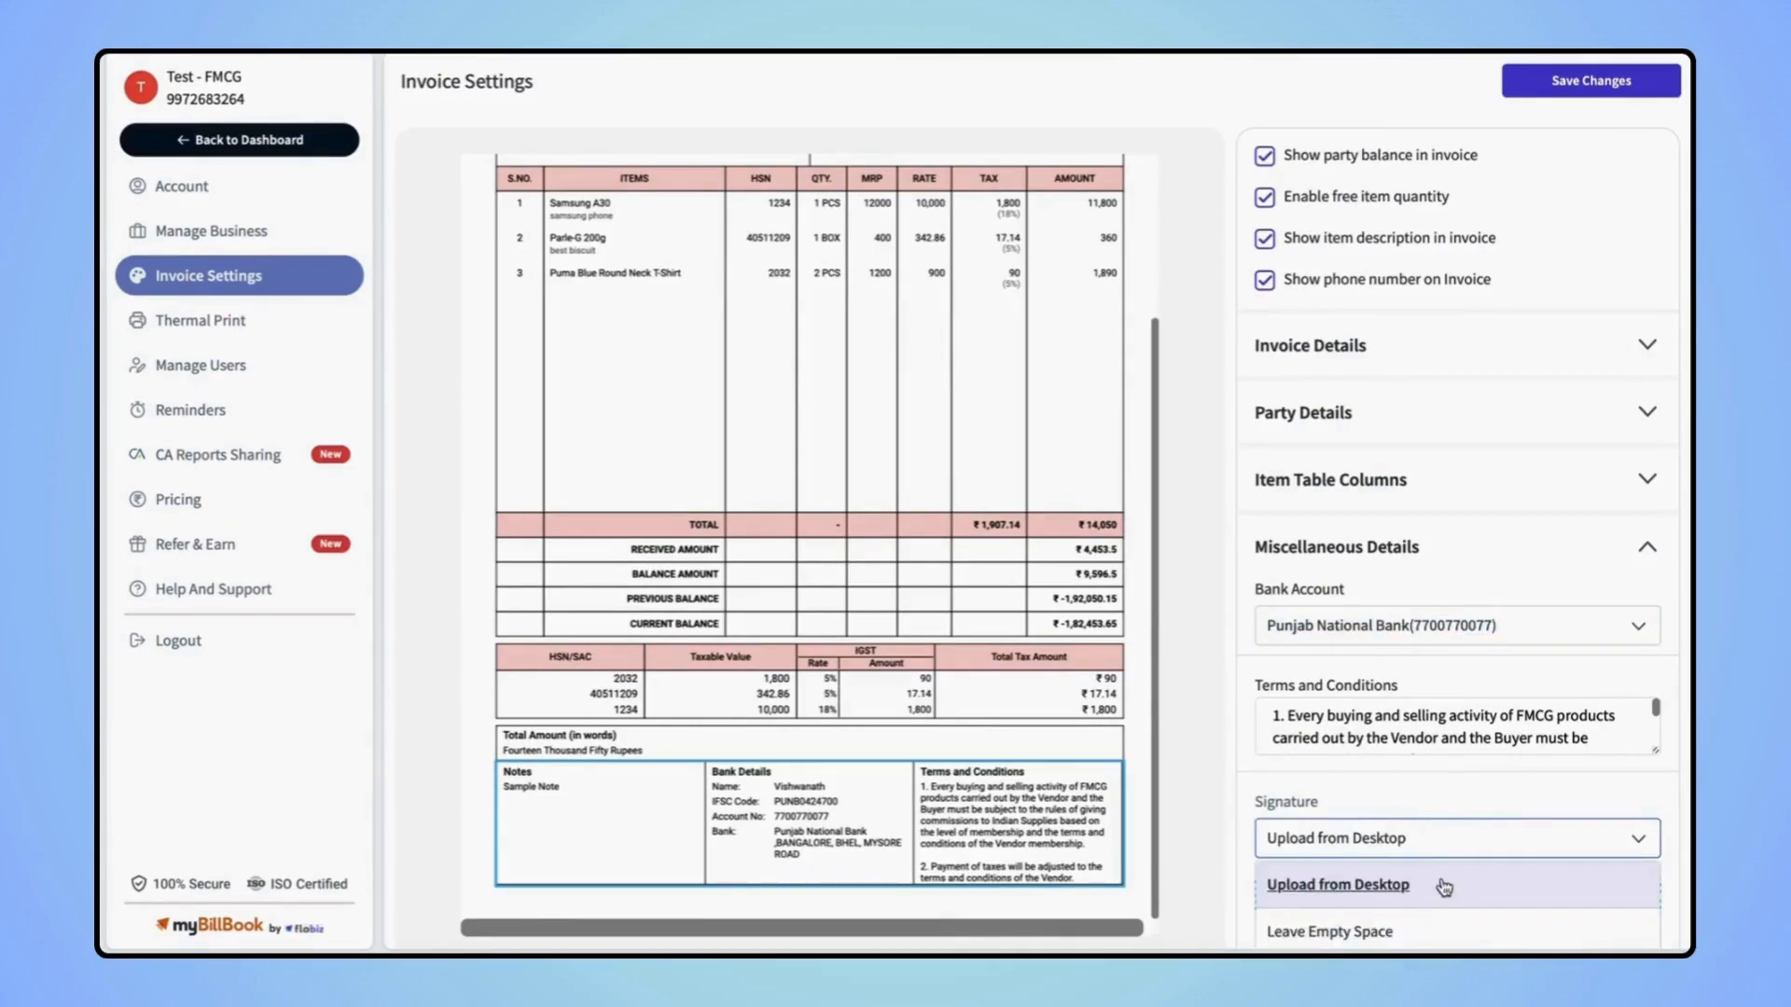
left_click(1381, 930)
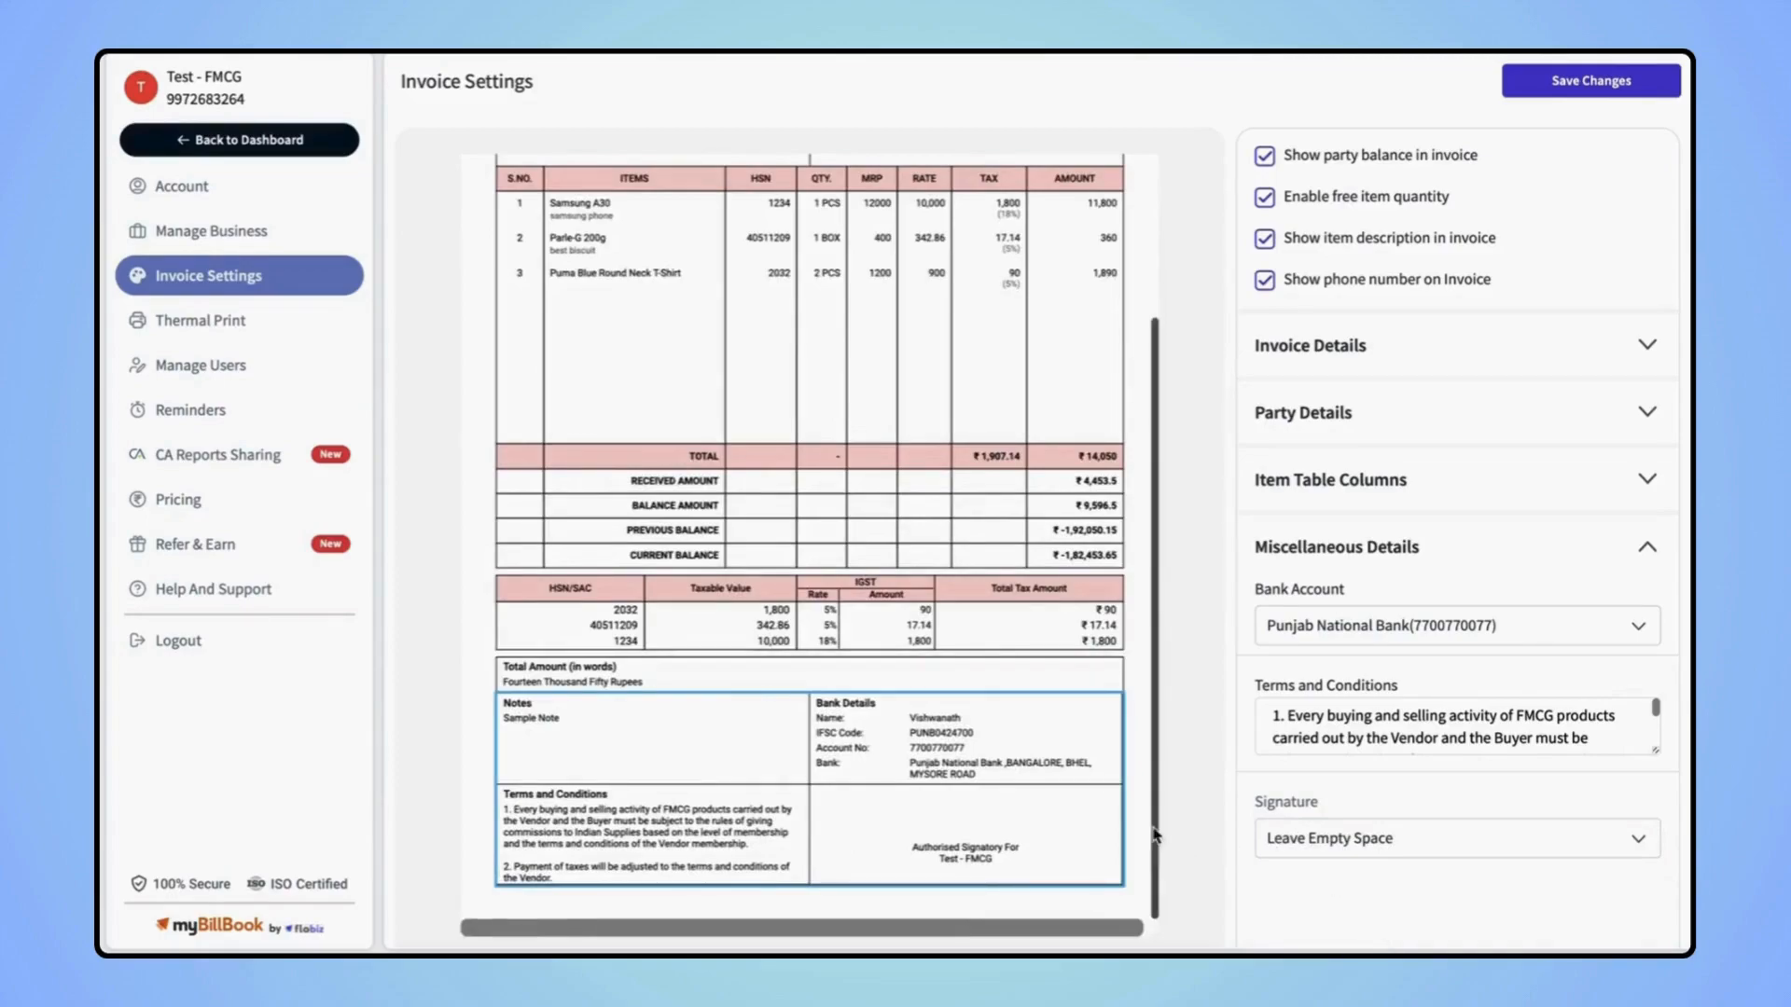
scroll(908, 816, "right", 1)
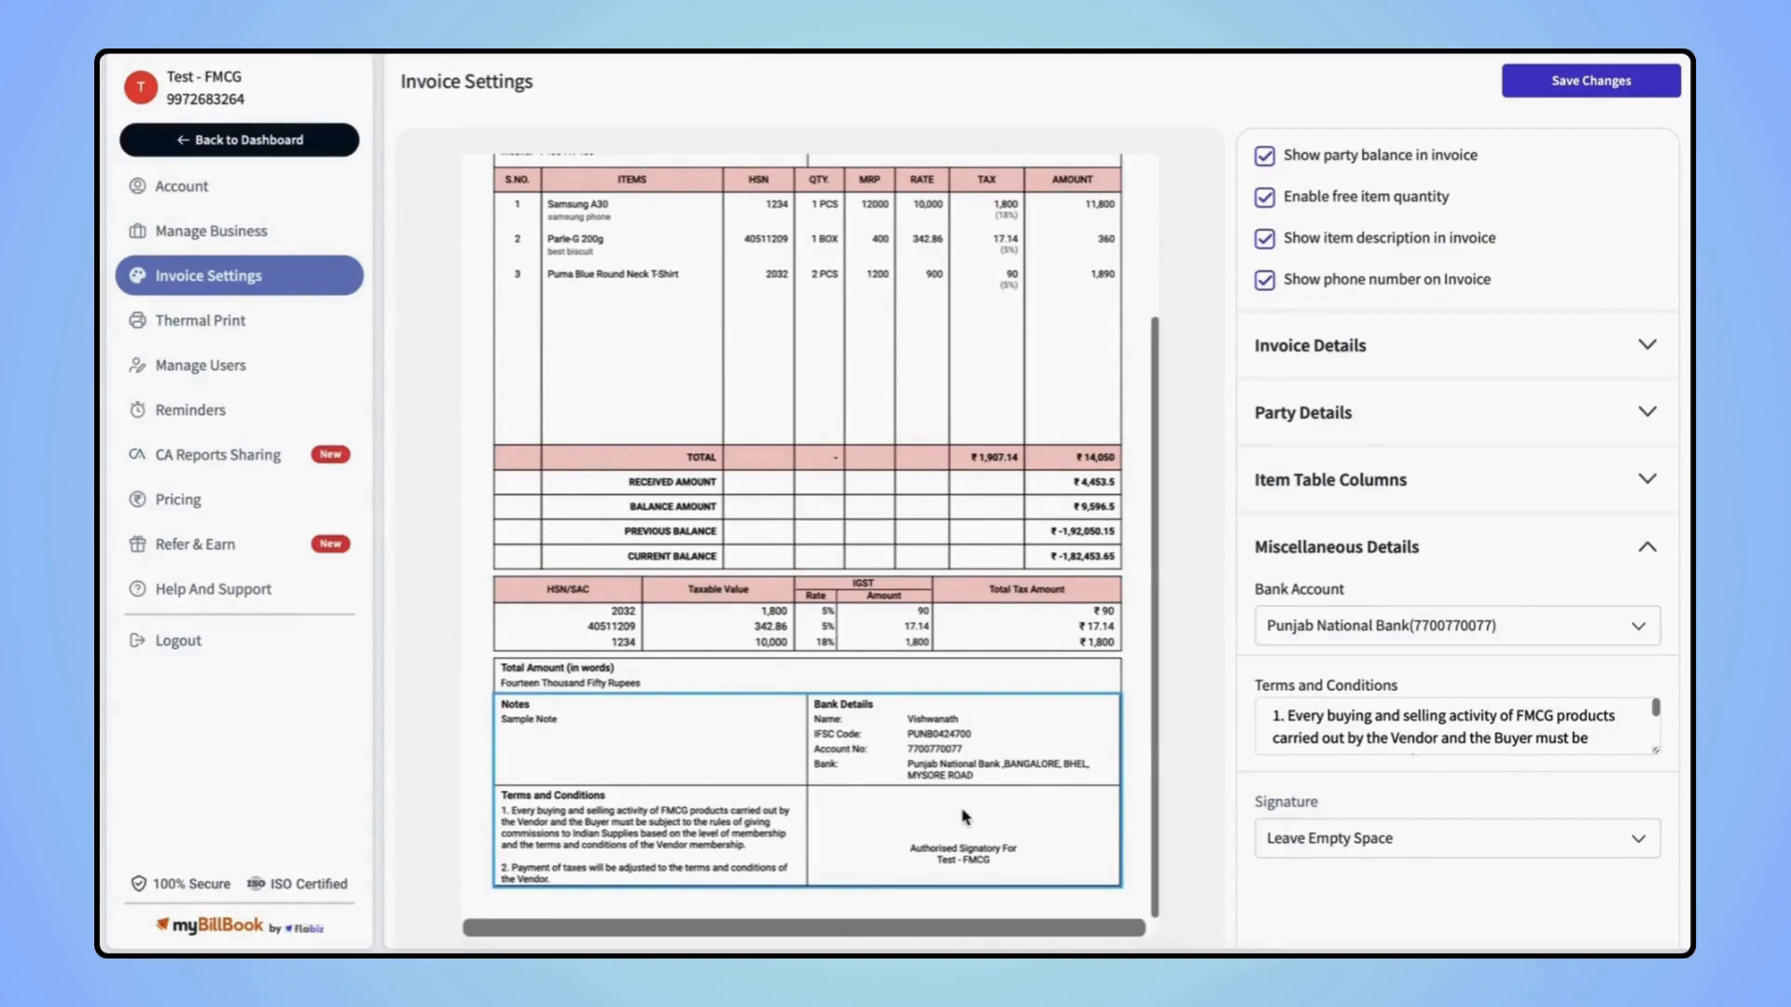
scroll(1433, 893, "up", 1)
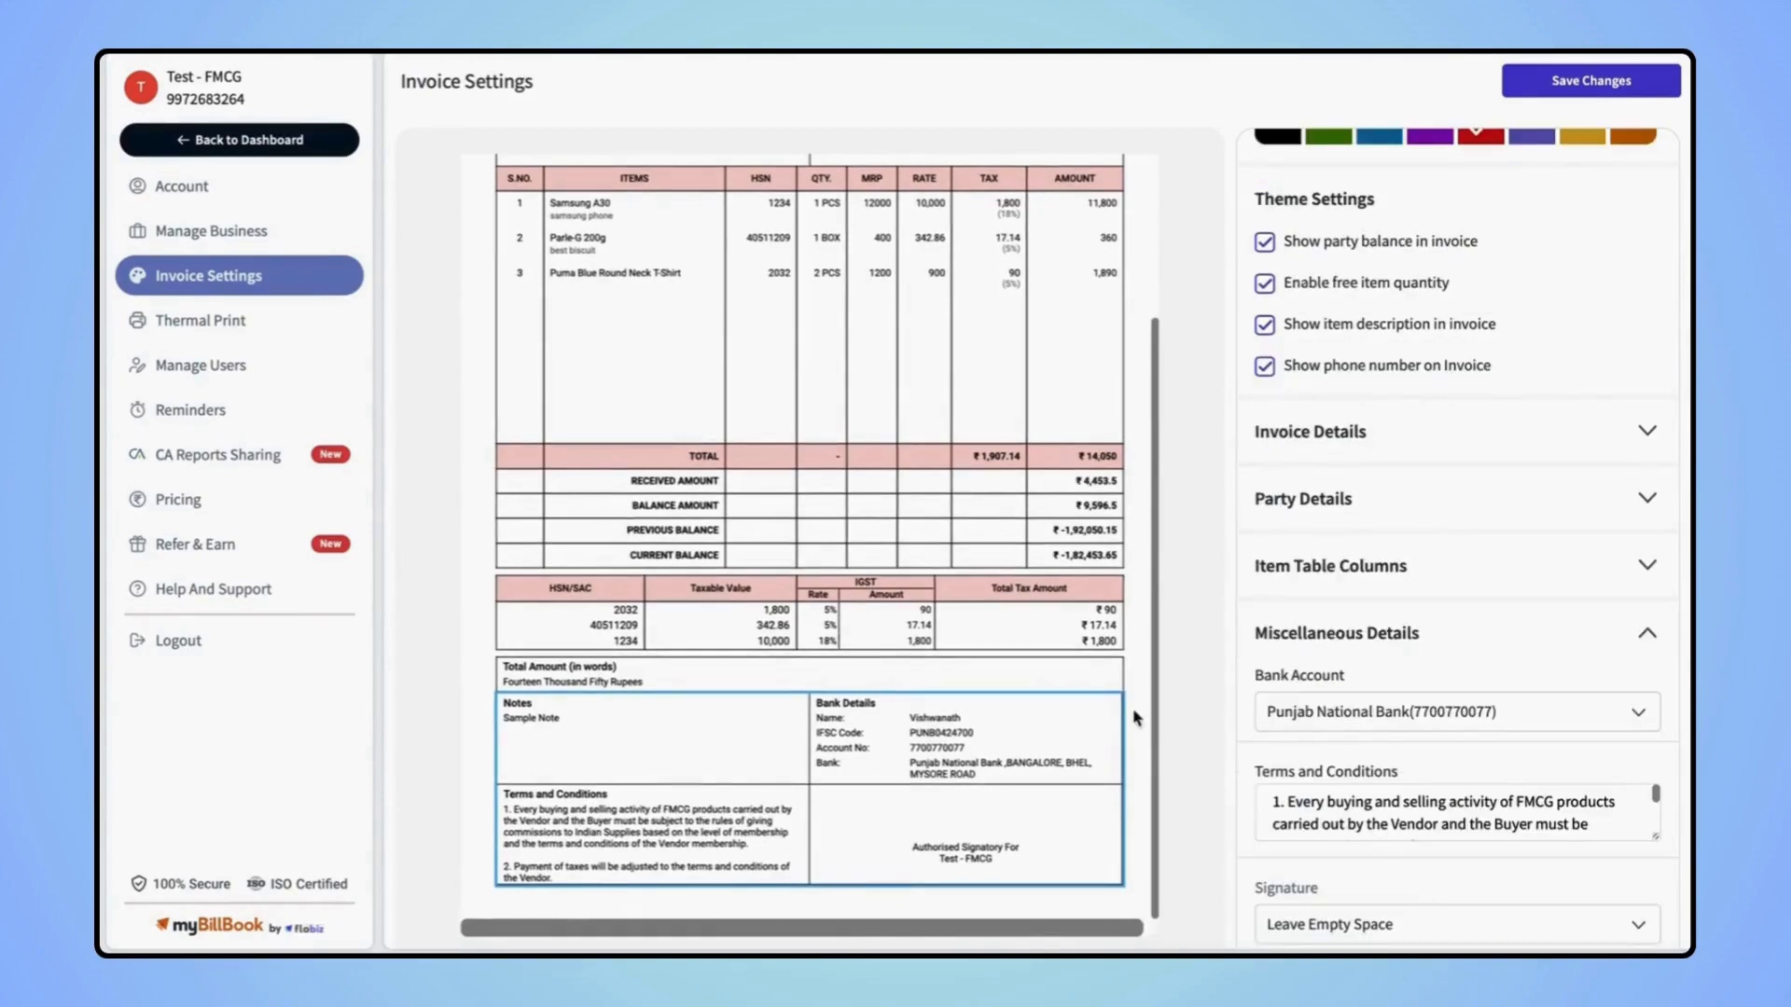
scroll(1030, 688, "up", 3)
scroll(1399, 392, "up", 5)
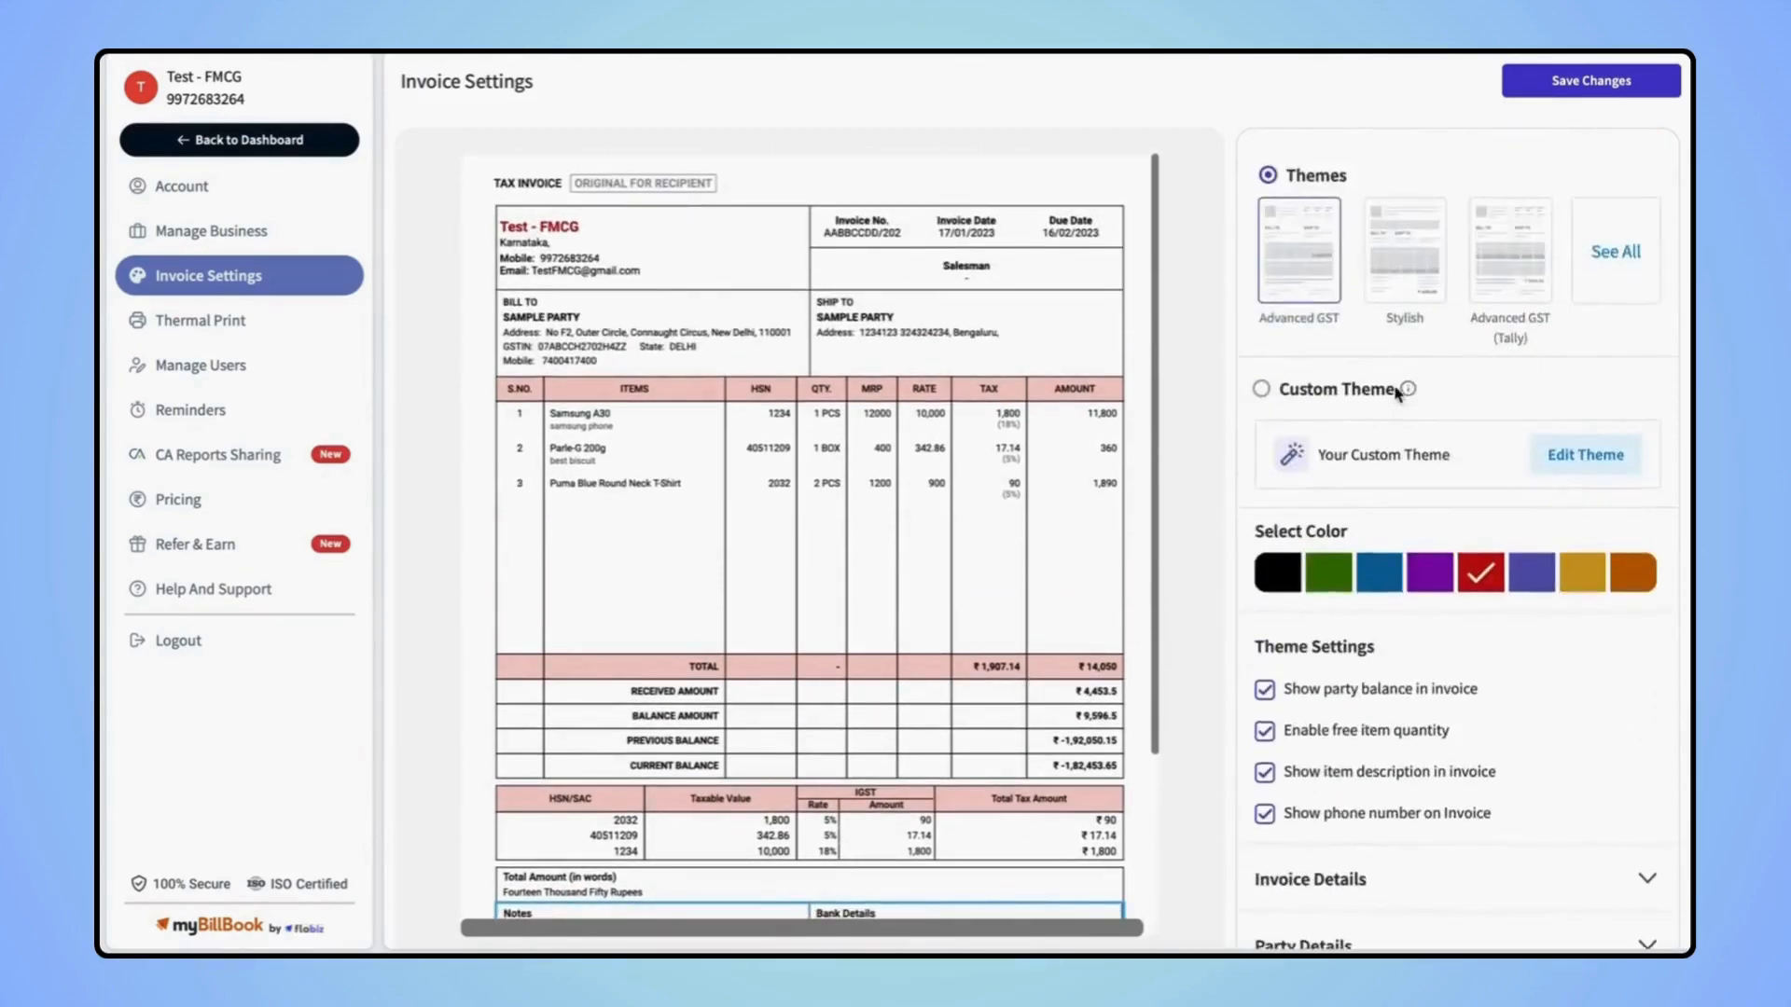
left_click(1570, 80)
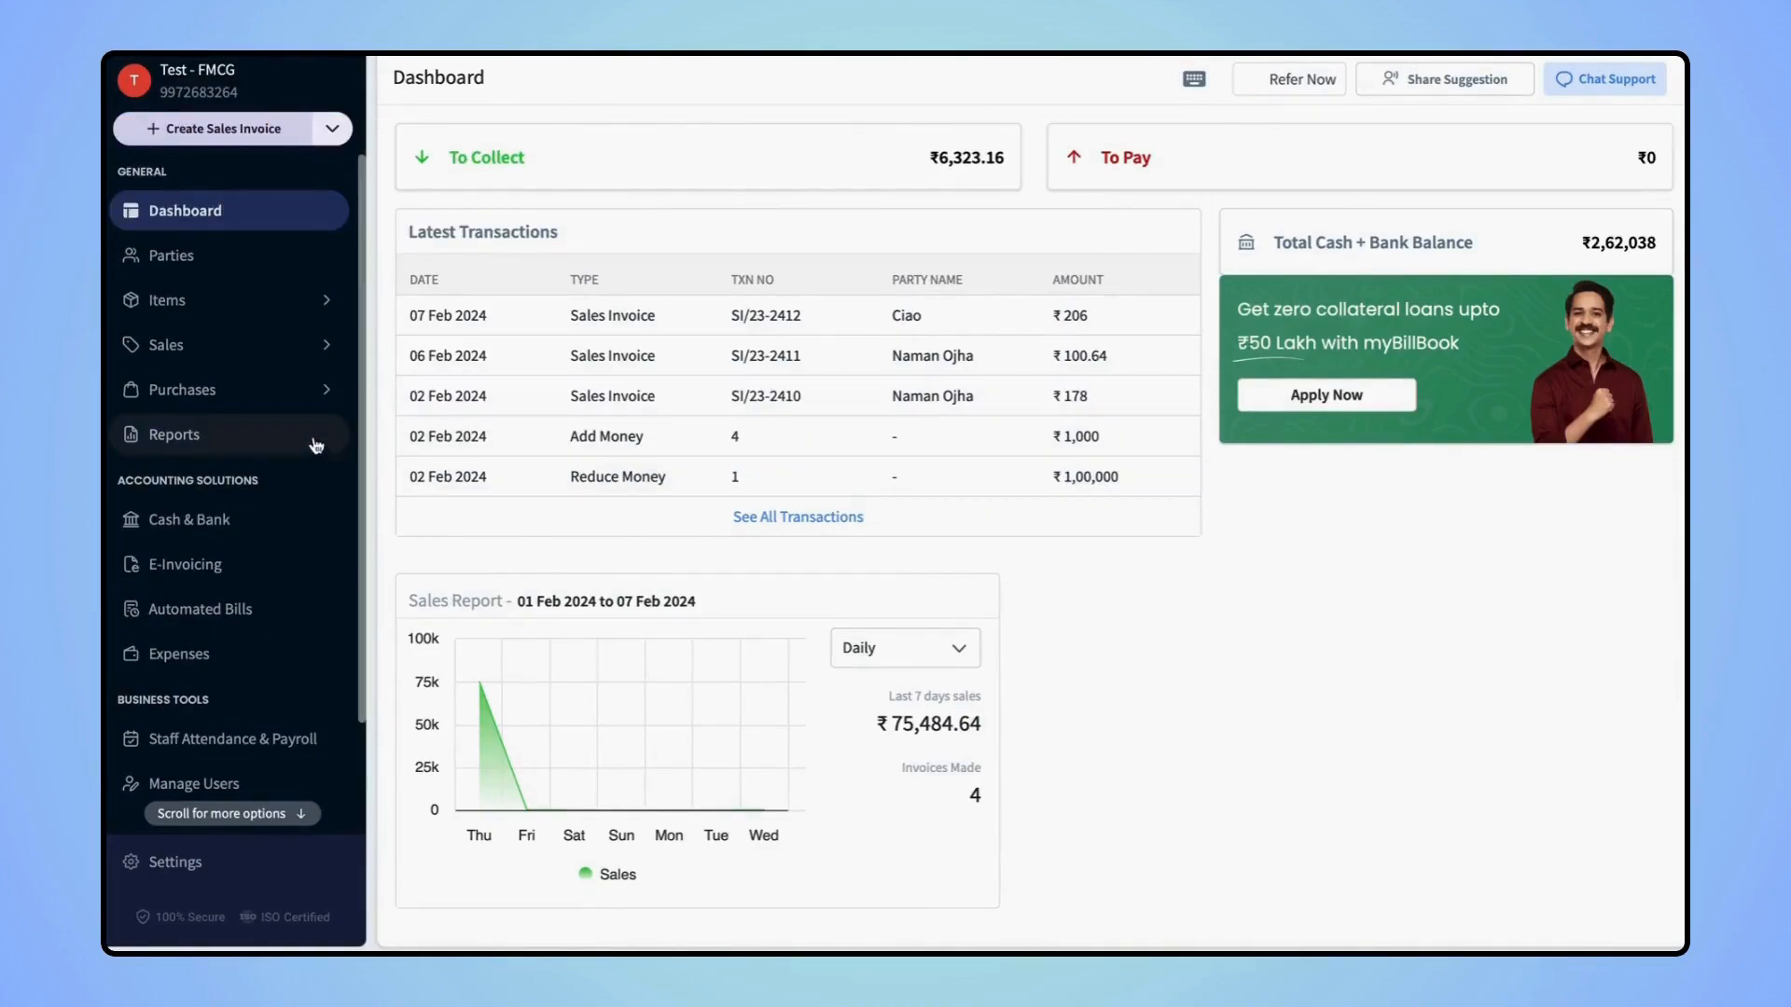
Open Reports and view Balance Sheet and GSTR-1 (Sales), returning to the list after each
left_click(203, 442)
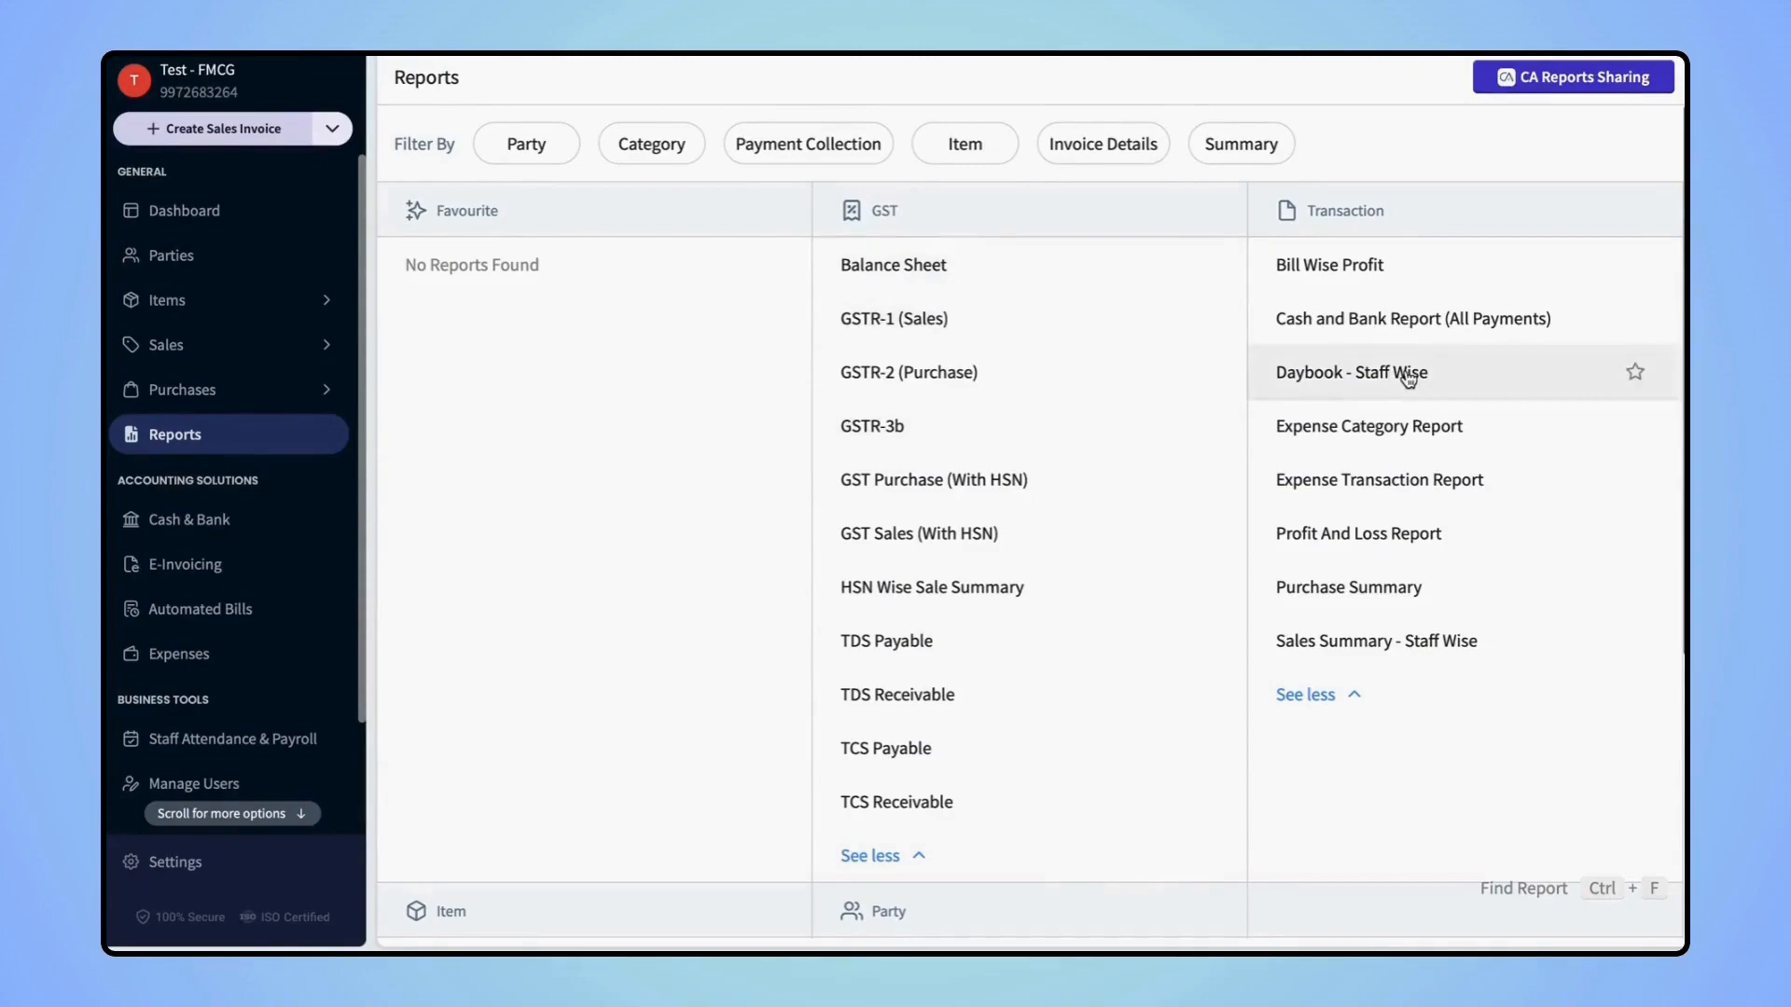
scroll(1408, 376, "down", 5)
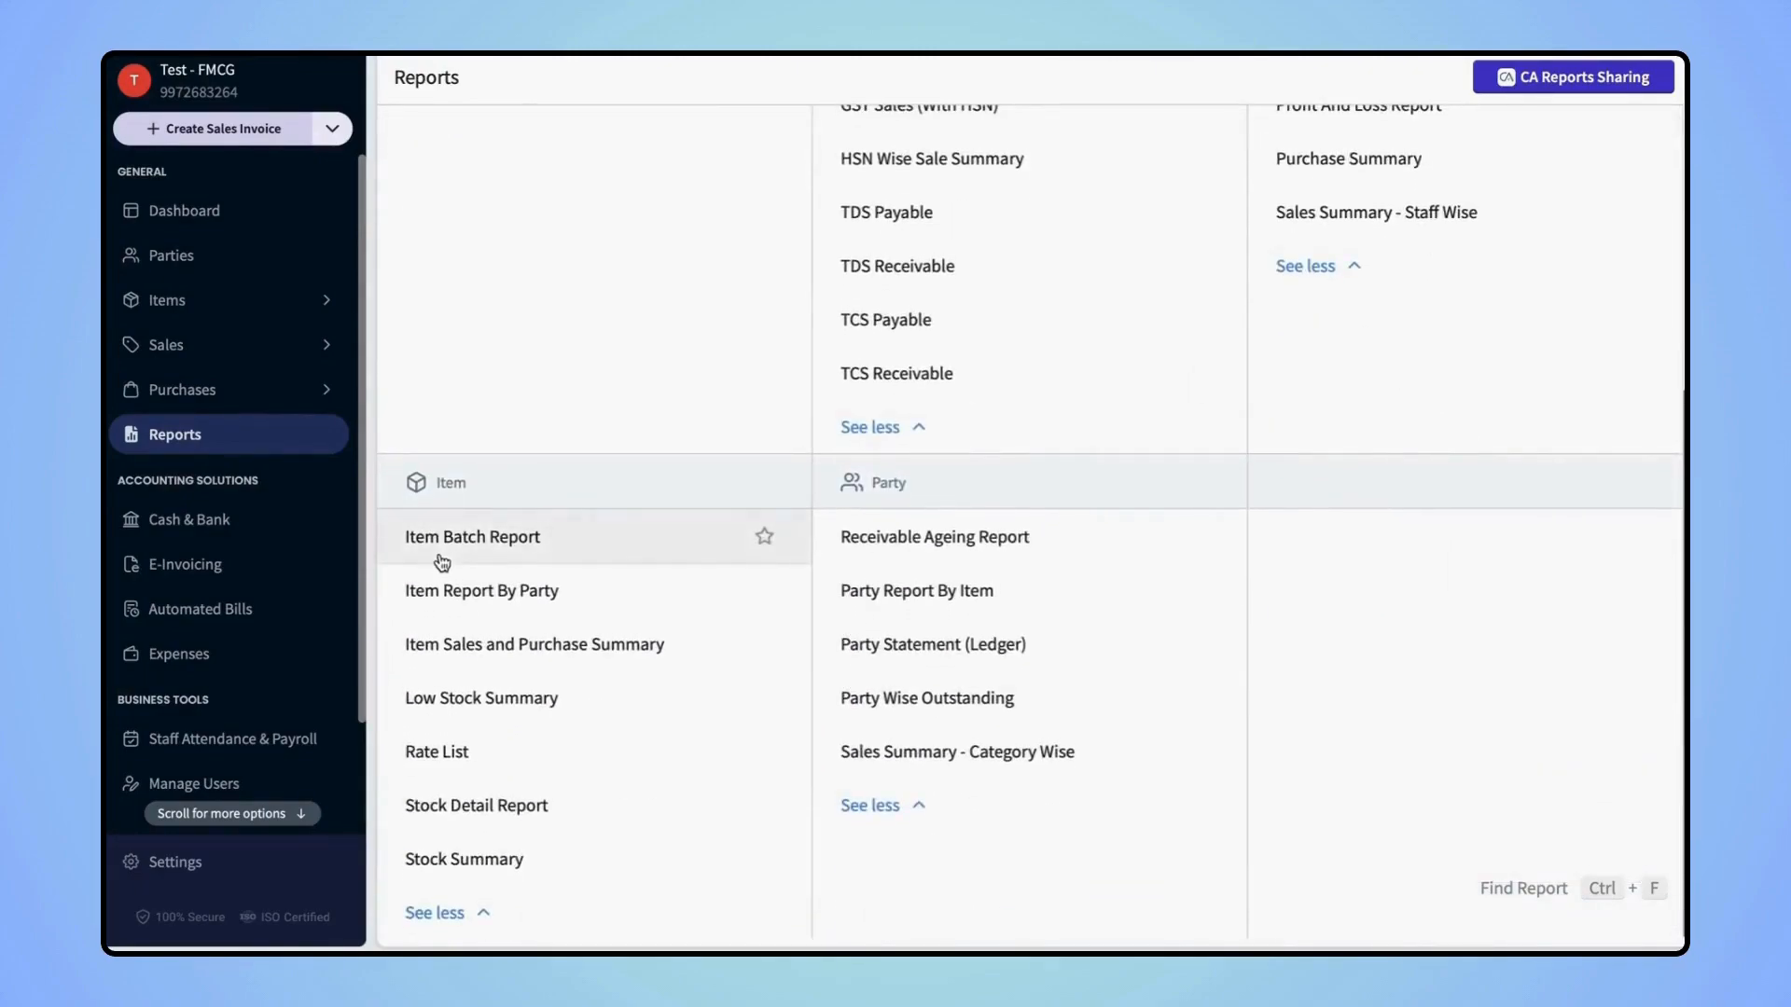
scroll(974, 608, "up", 5)
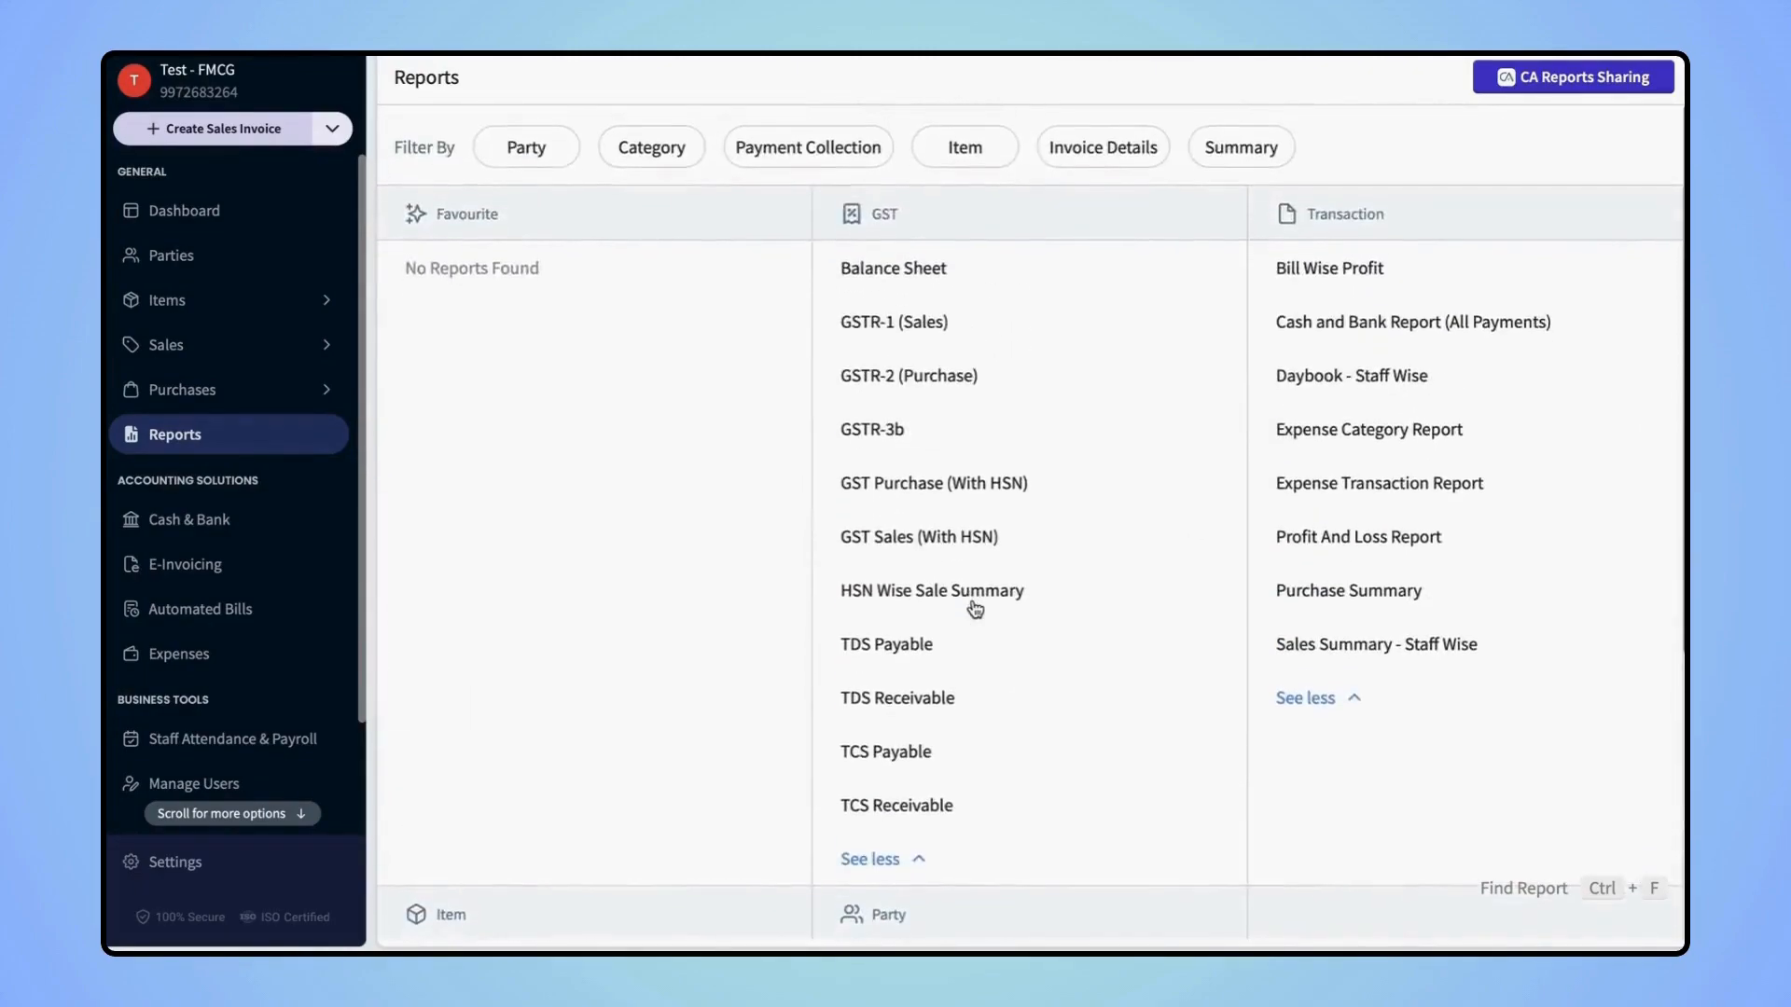
left_click(939, 283)
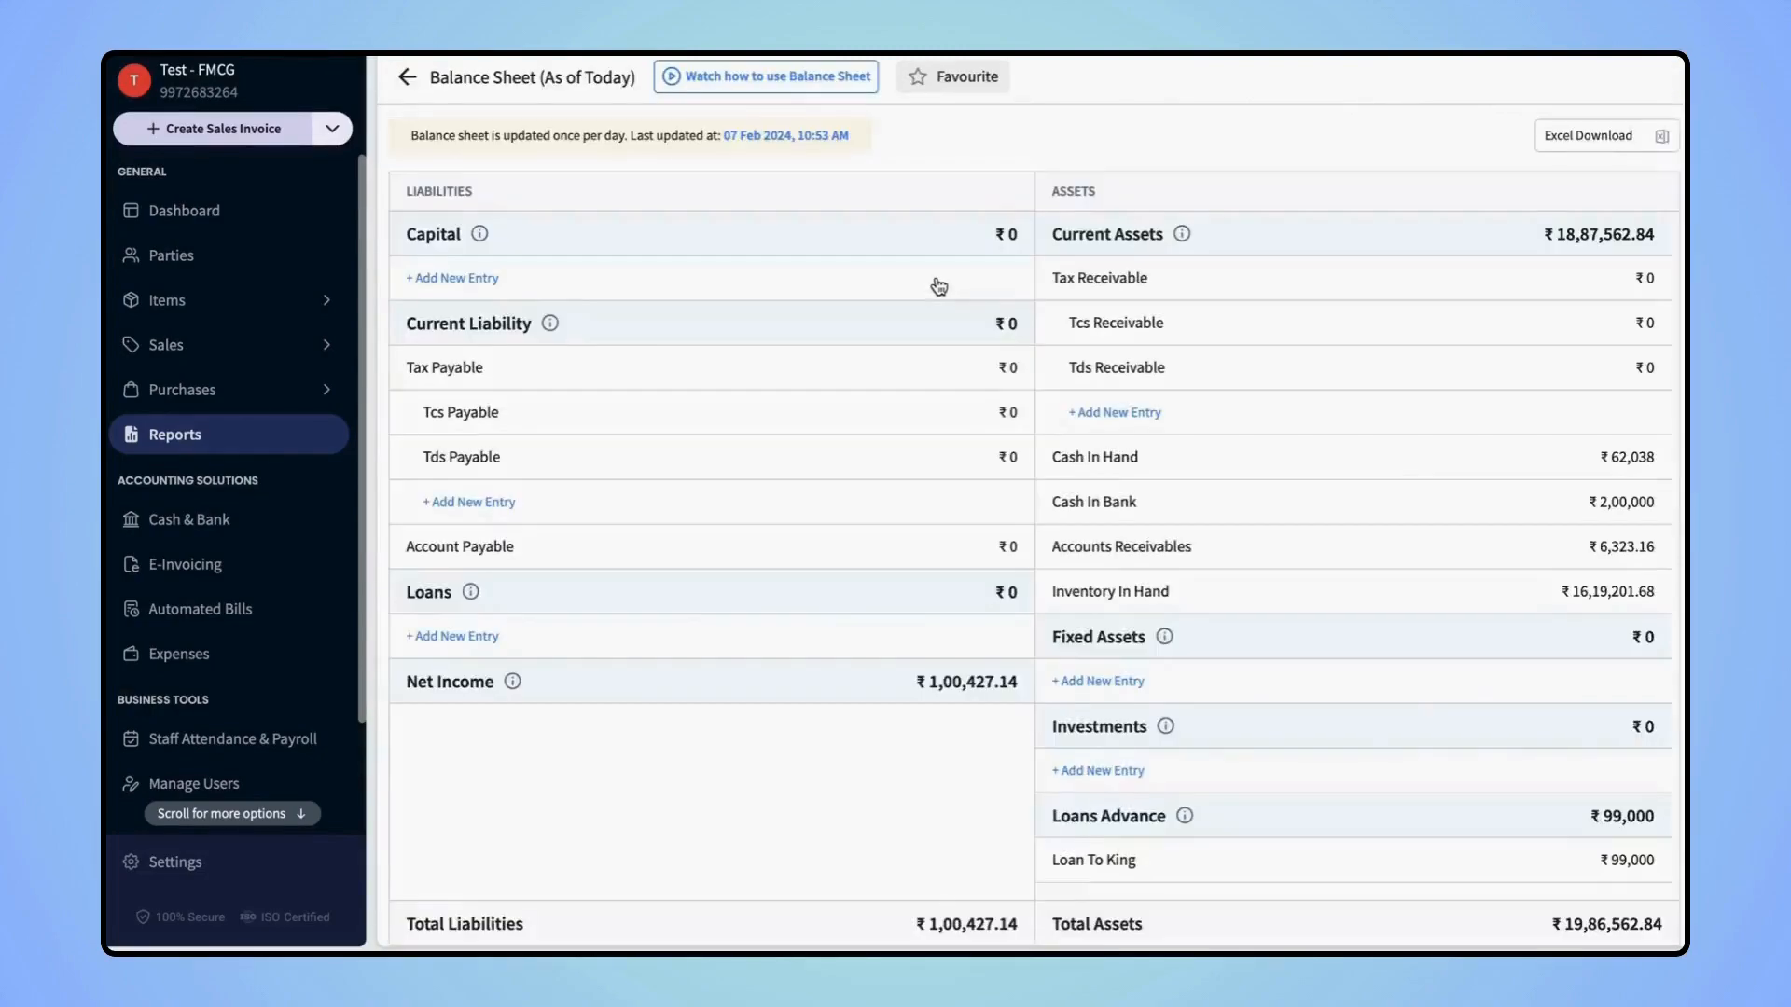
left_click(408, 76)
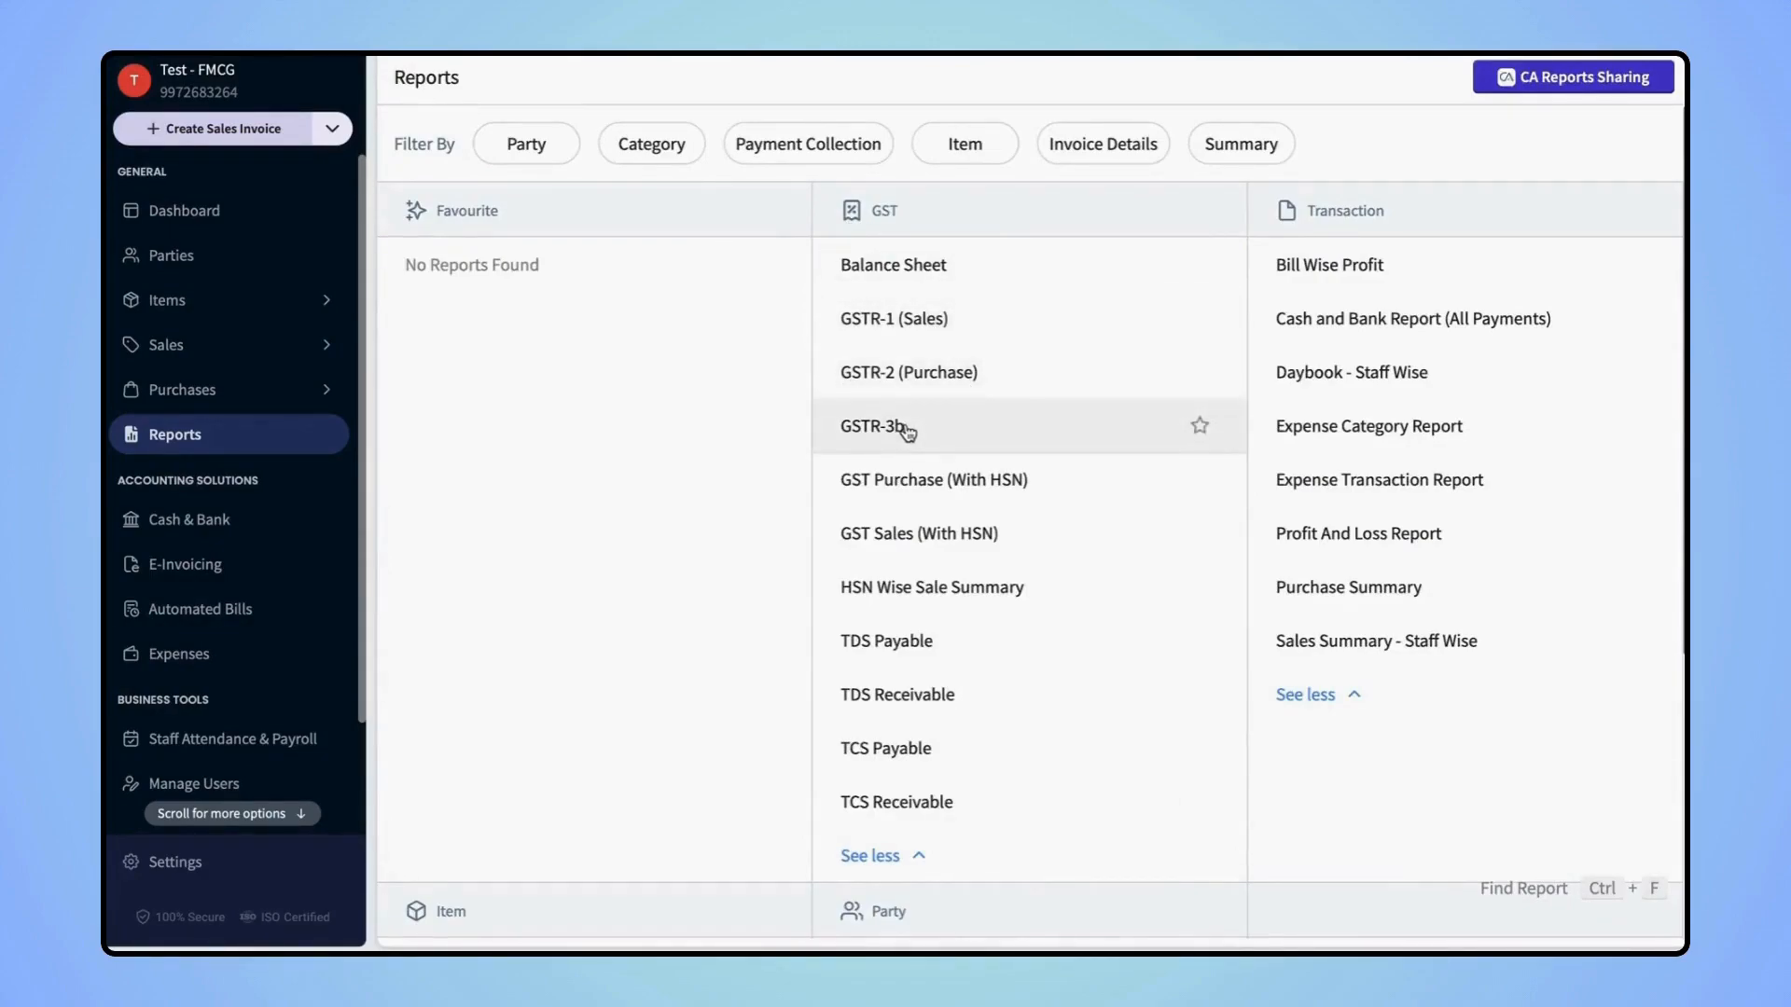
left_click(873, 334)
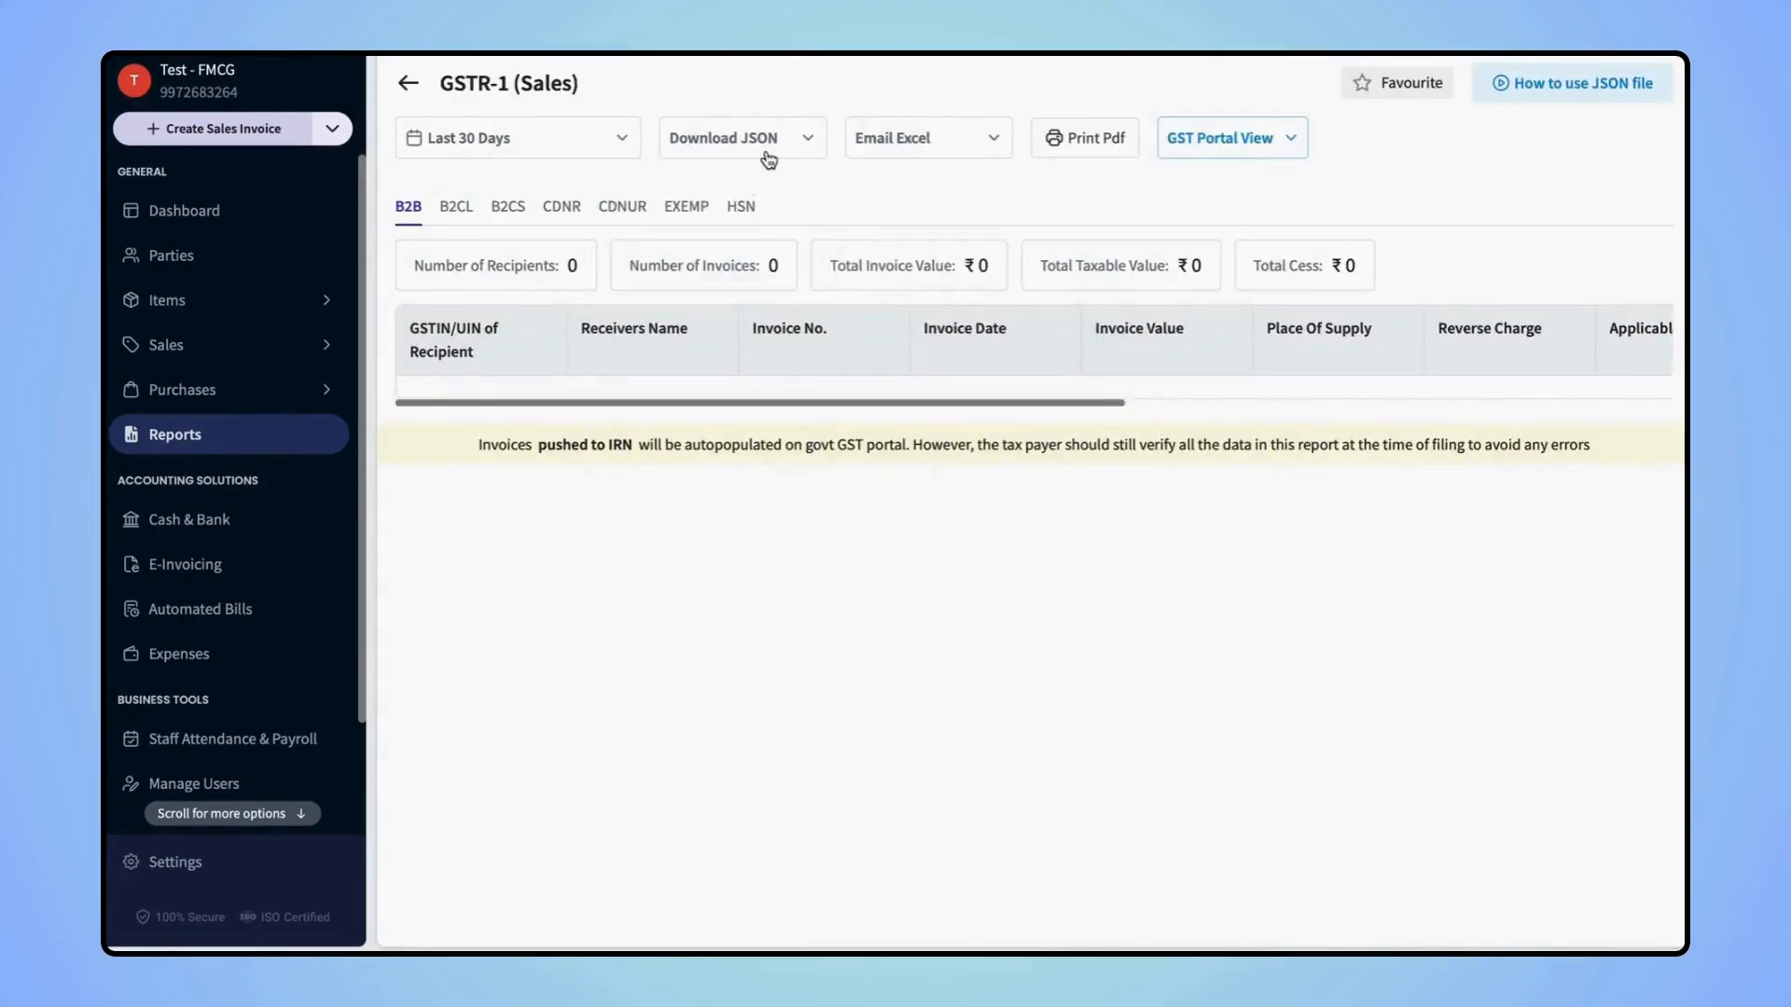
left_click(416, 88)
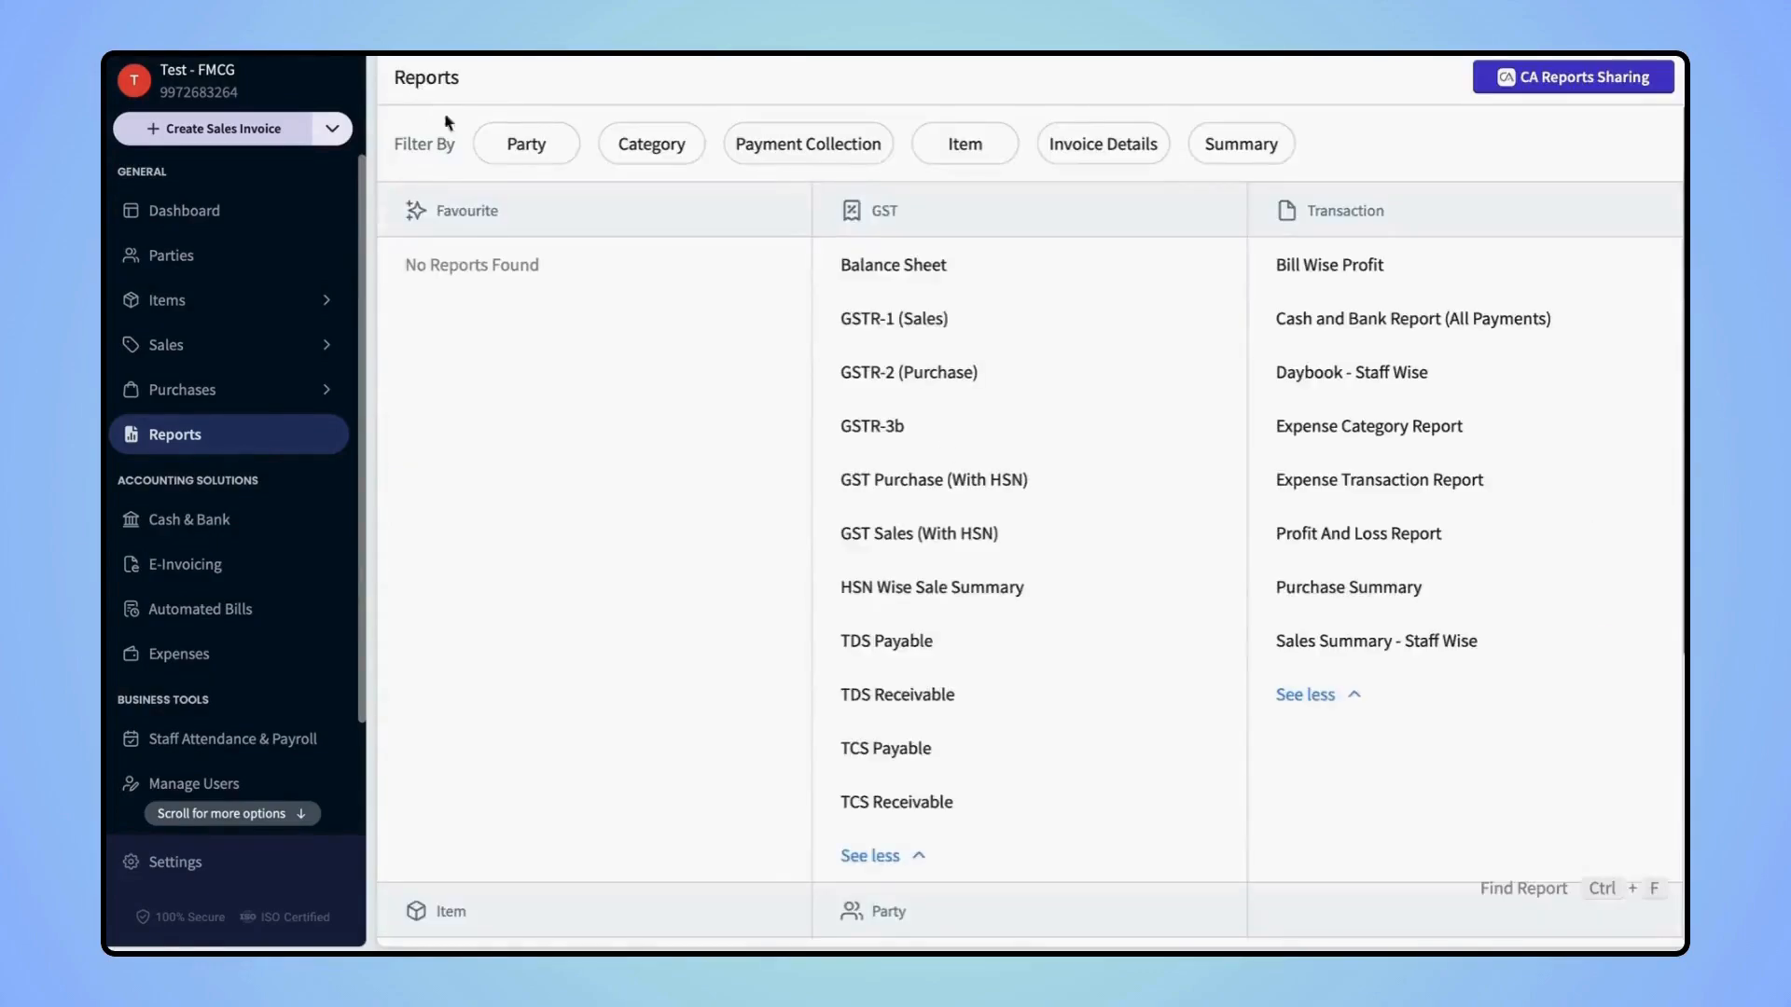
scroll(1027, 670, "down", 1)
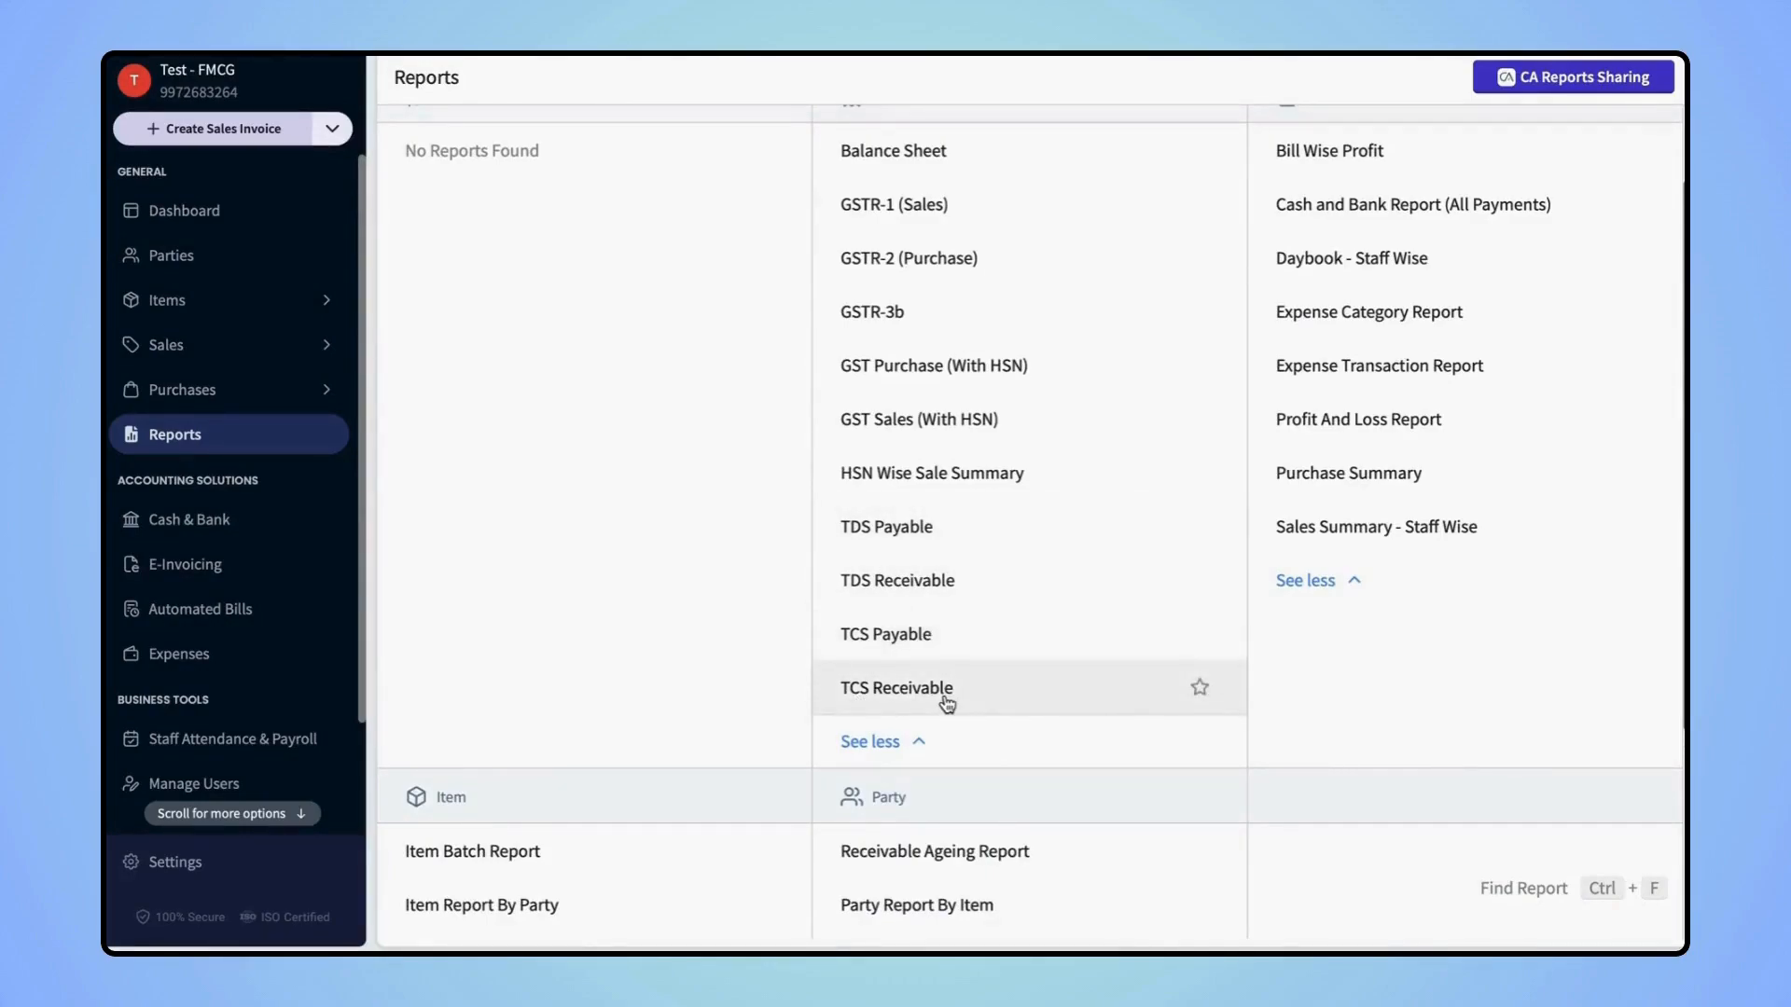
scroll(946, 704, "up", 1)
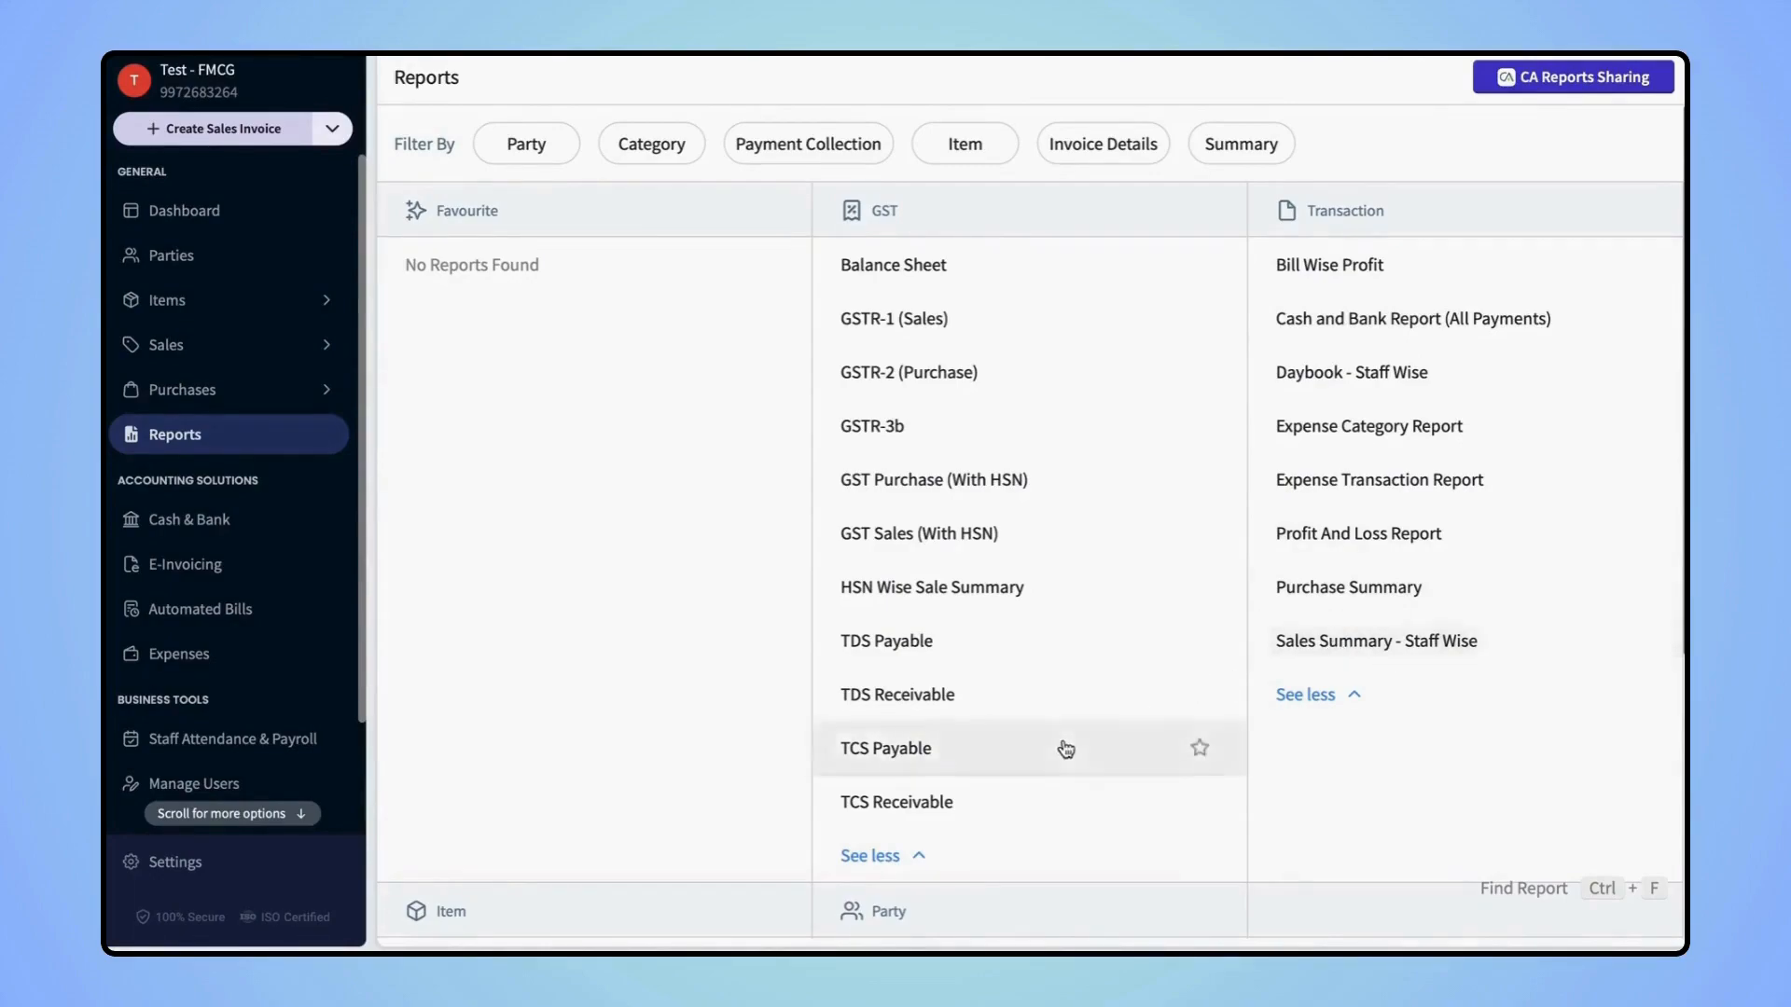
scroll(1061, 745, "down", 5)
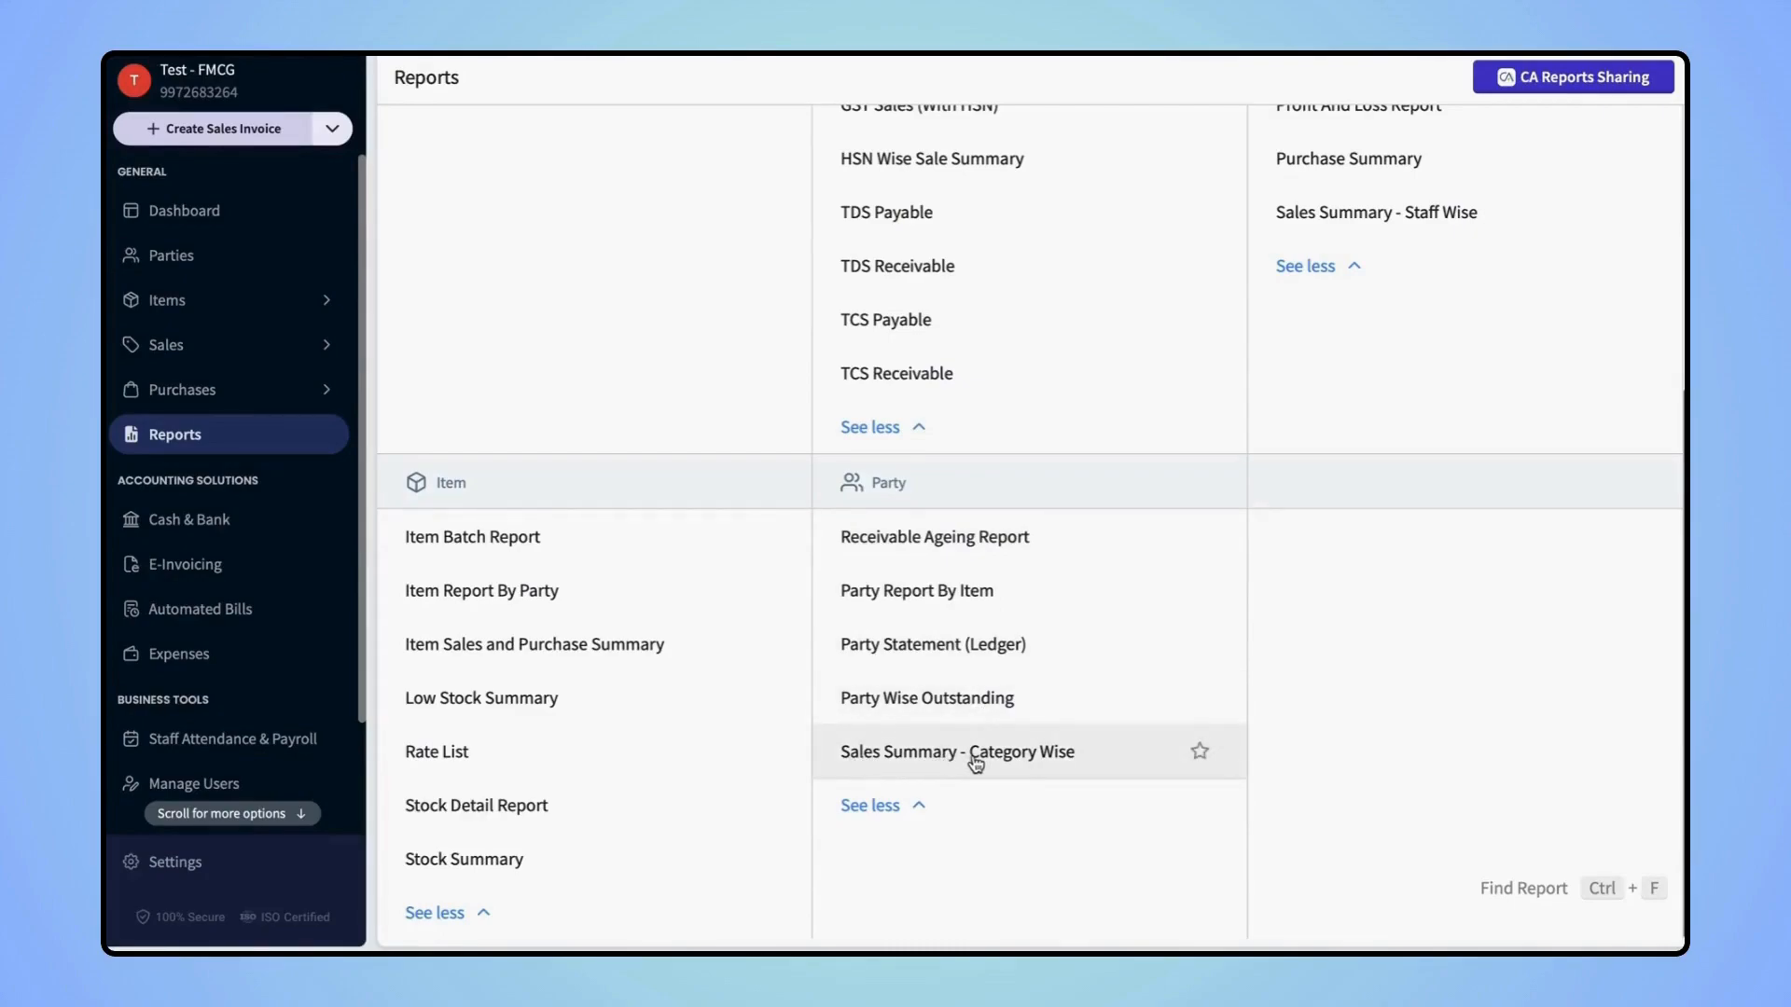
scroll(976, 763, "up", 5)
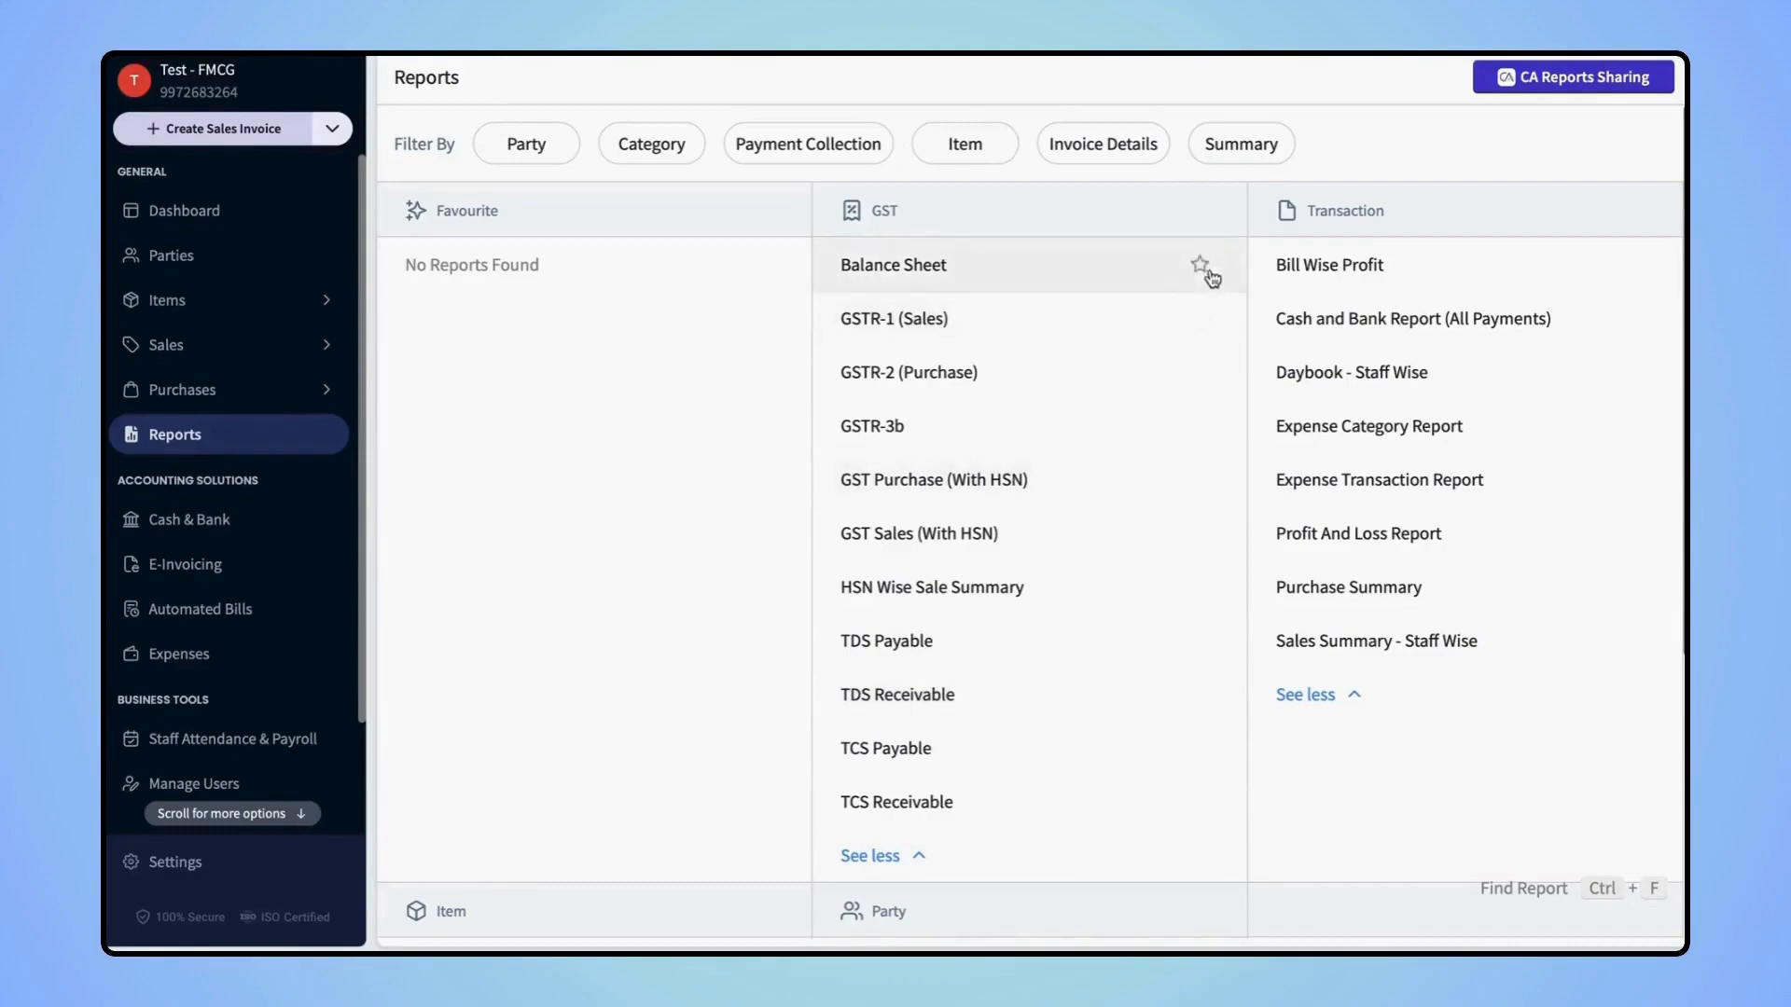
Star Balance Sheet, GSTR-1 (Sales), GSTR-2 (Purchase) and Profit And Loss Report as favourites
left_click(1203, 268)
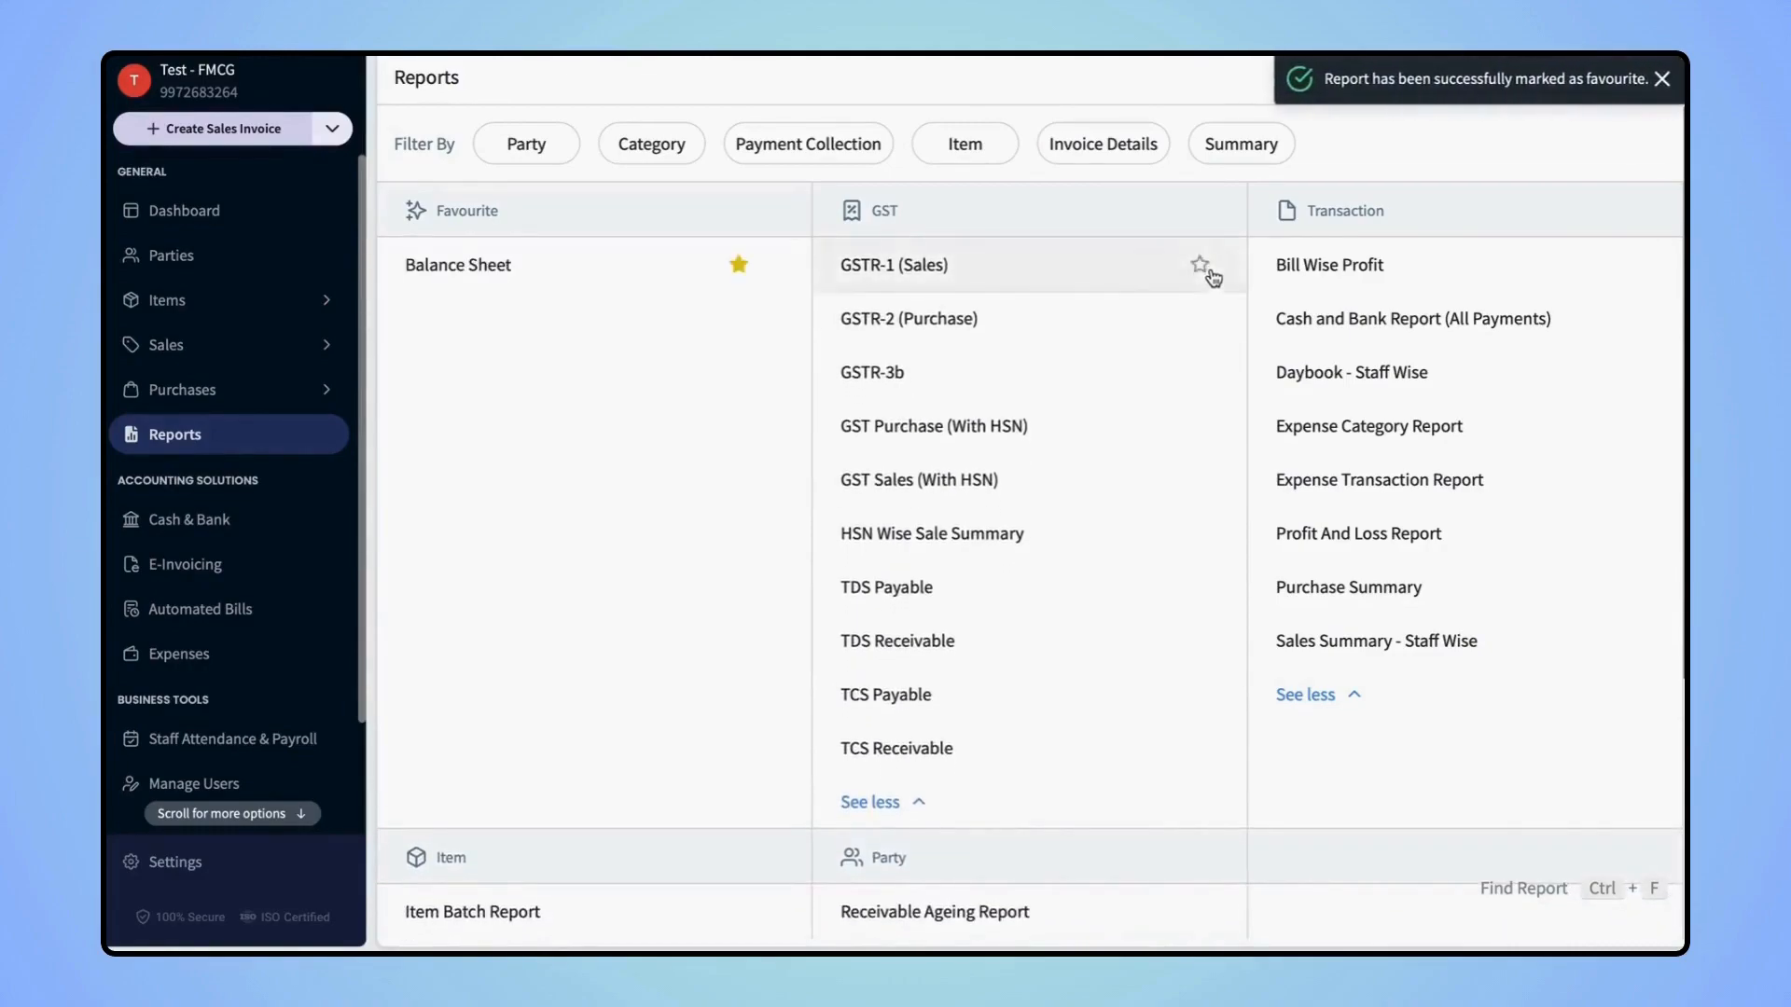
left_click(1201, 267)
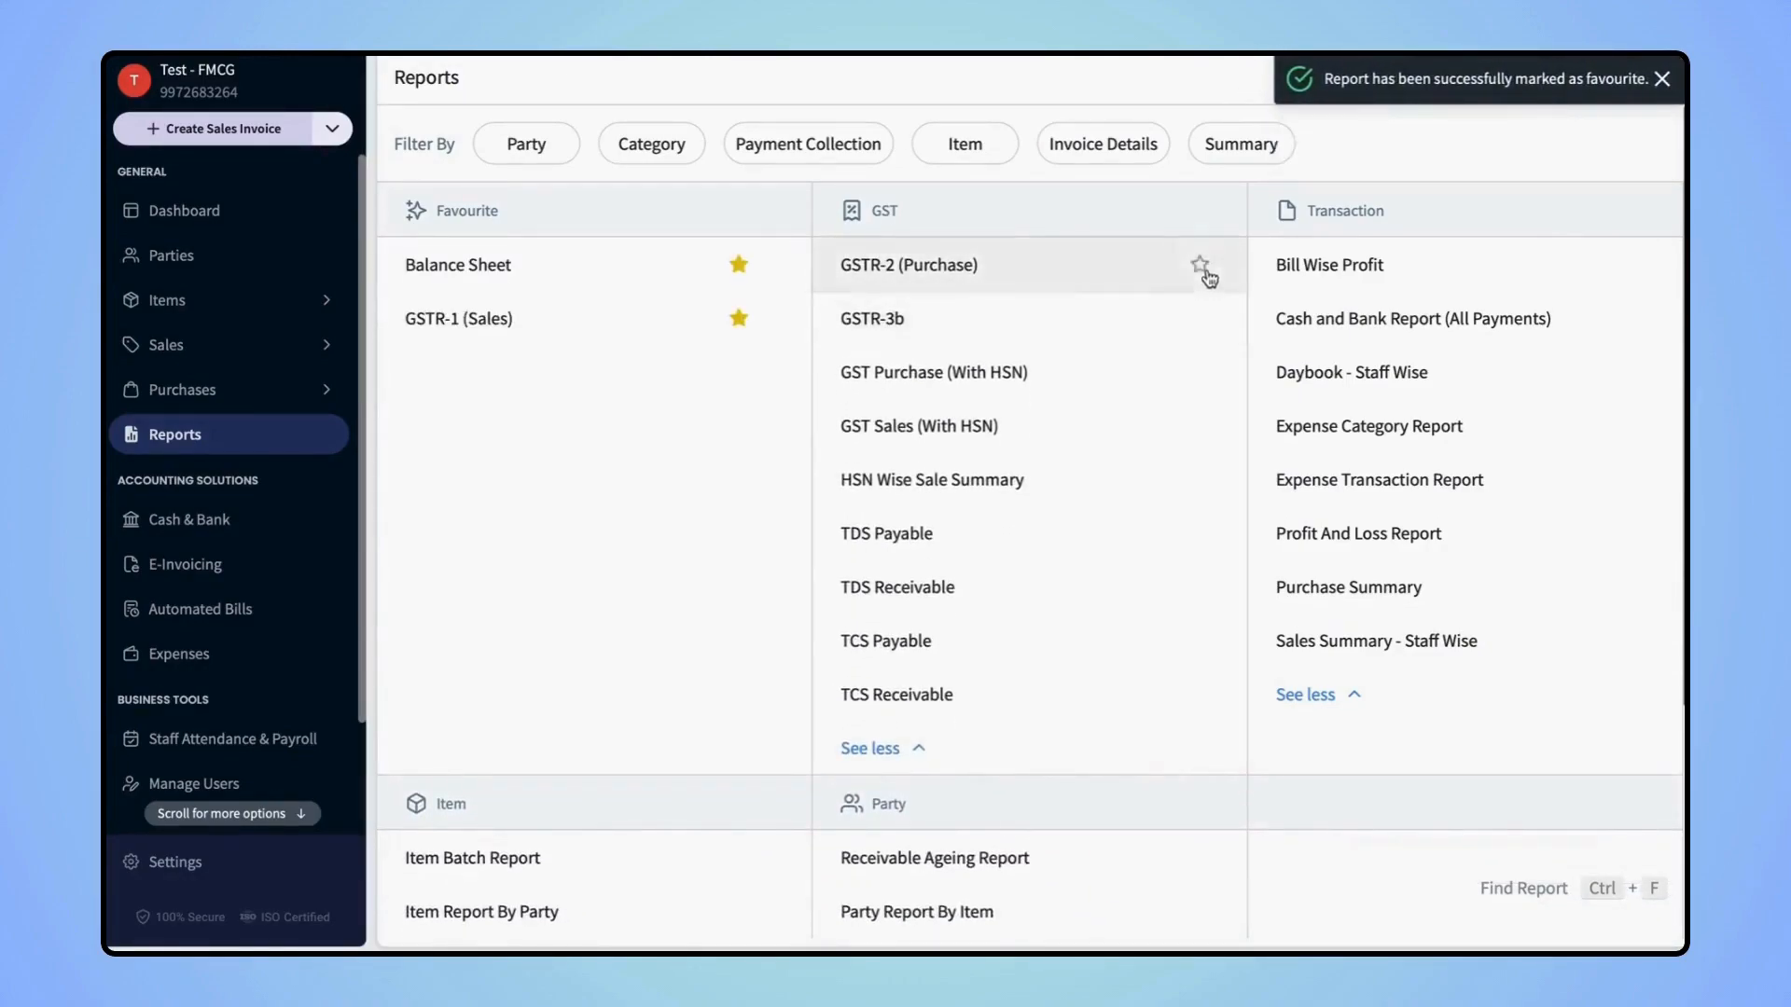
left_click(1202, 269)
scroll(1455, 457, "down", 1)
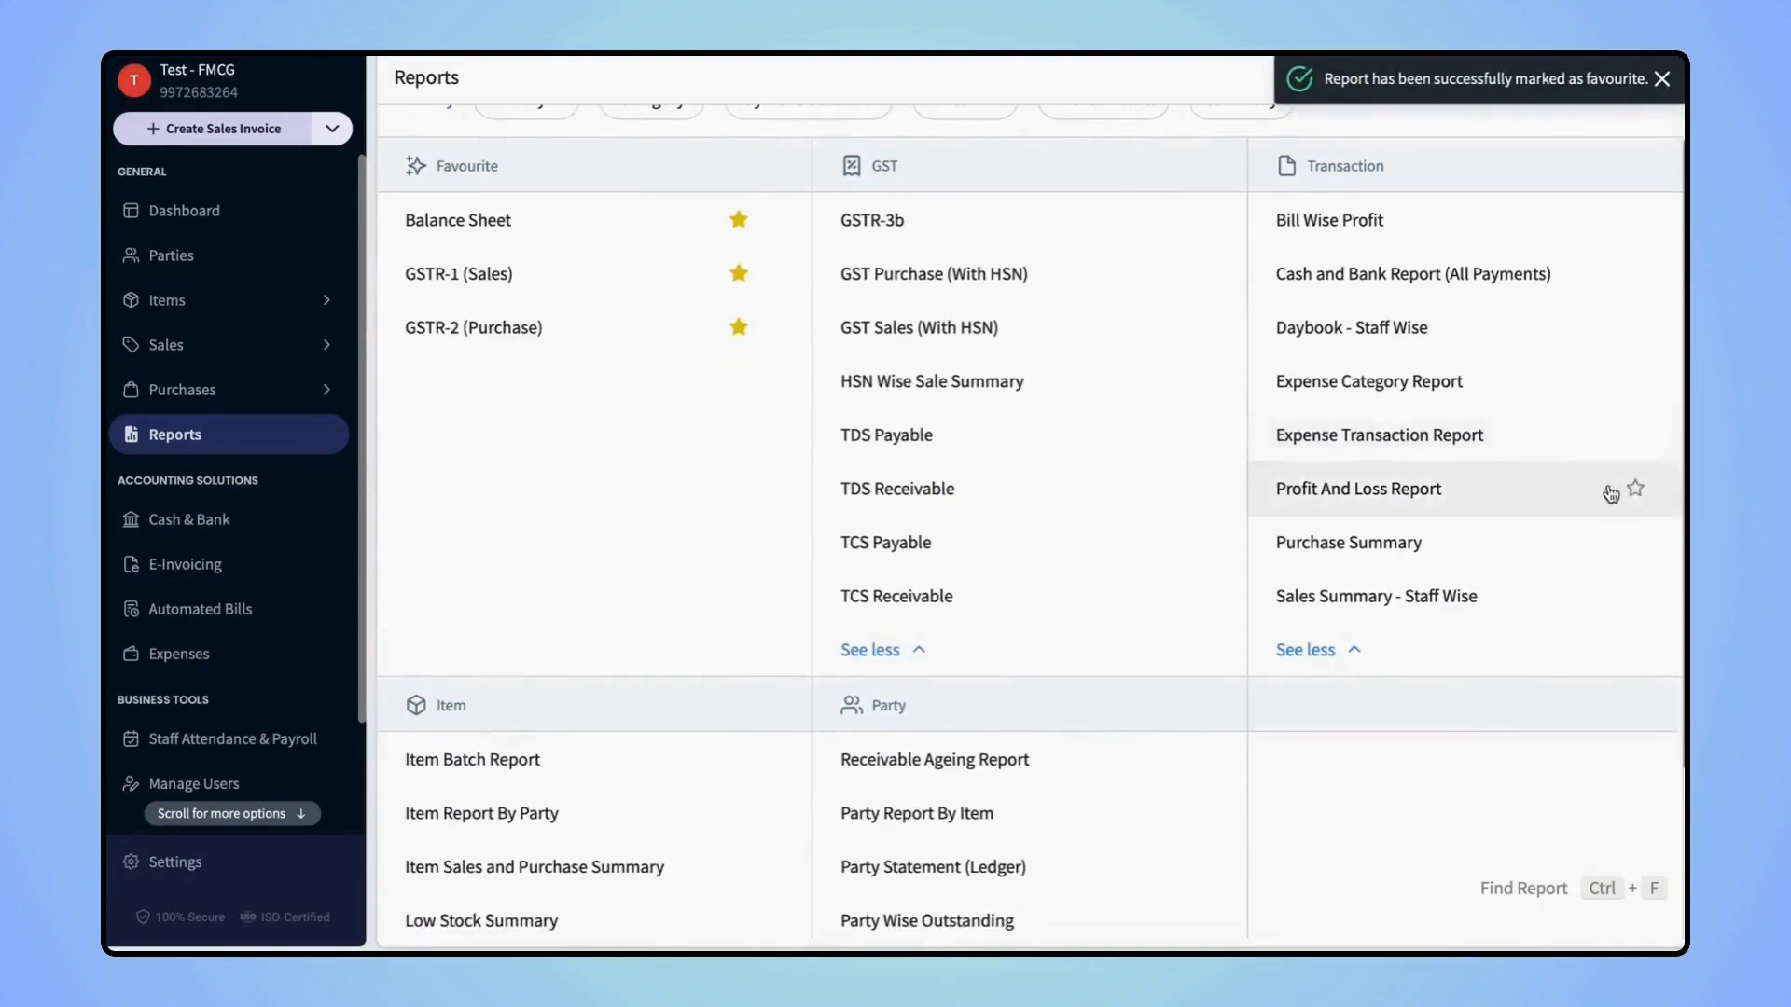
left_click(1635, 492)
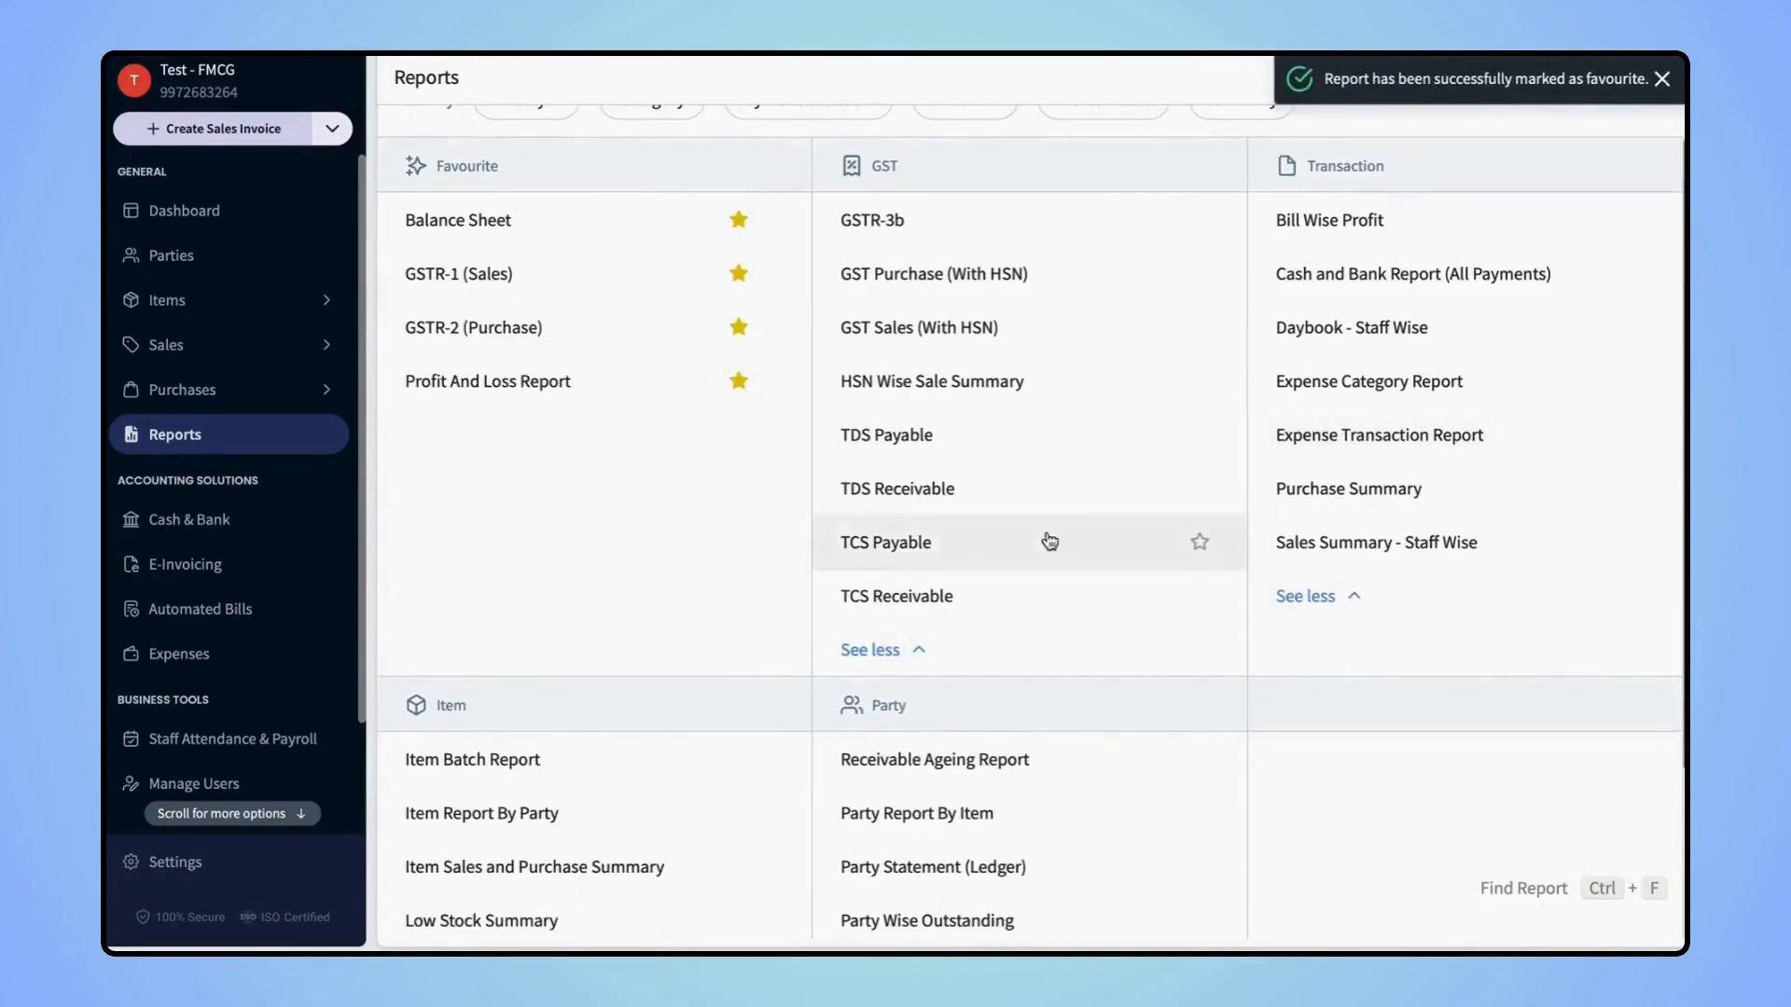
scroll(1048, 539, "up", 1)
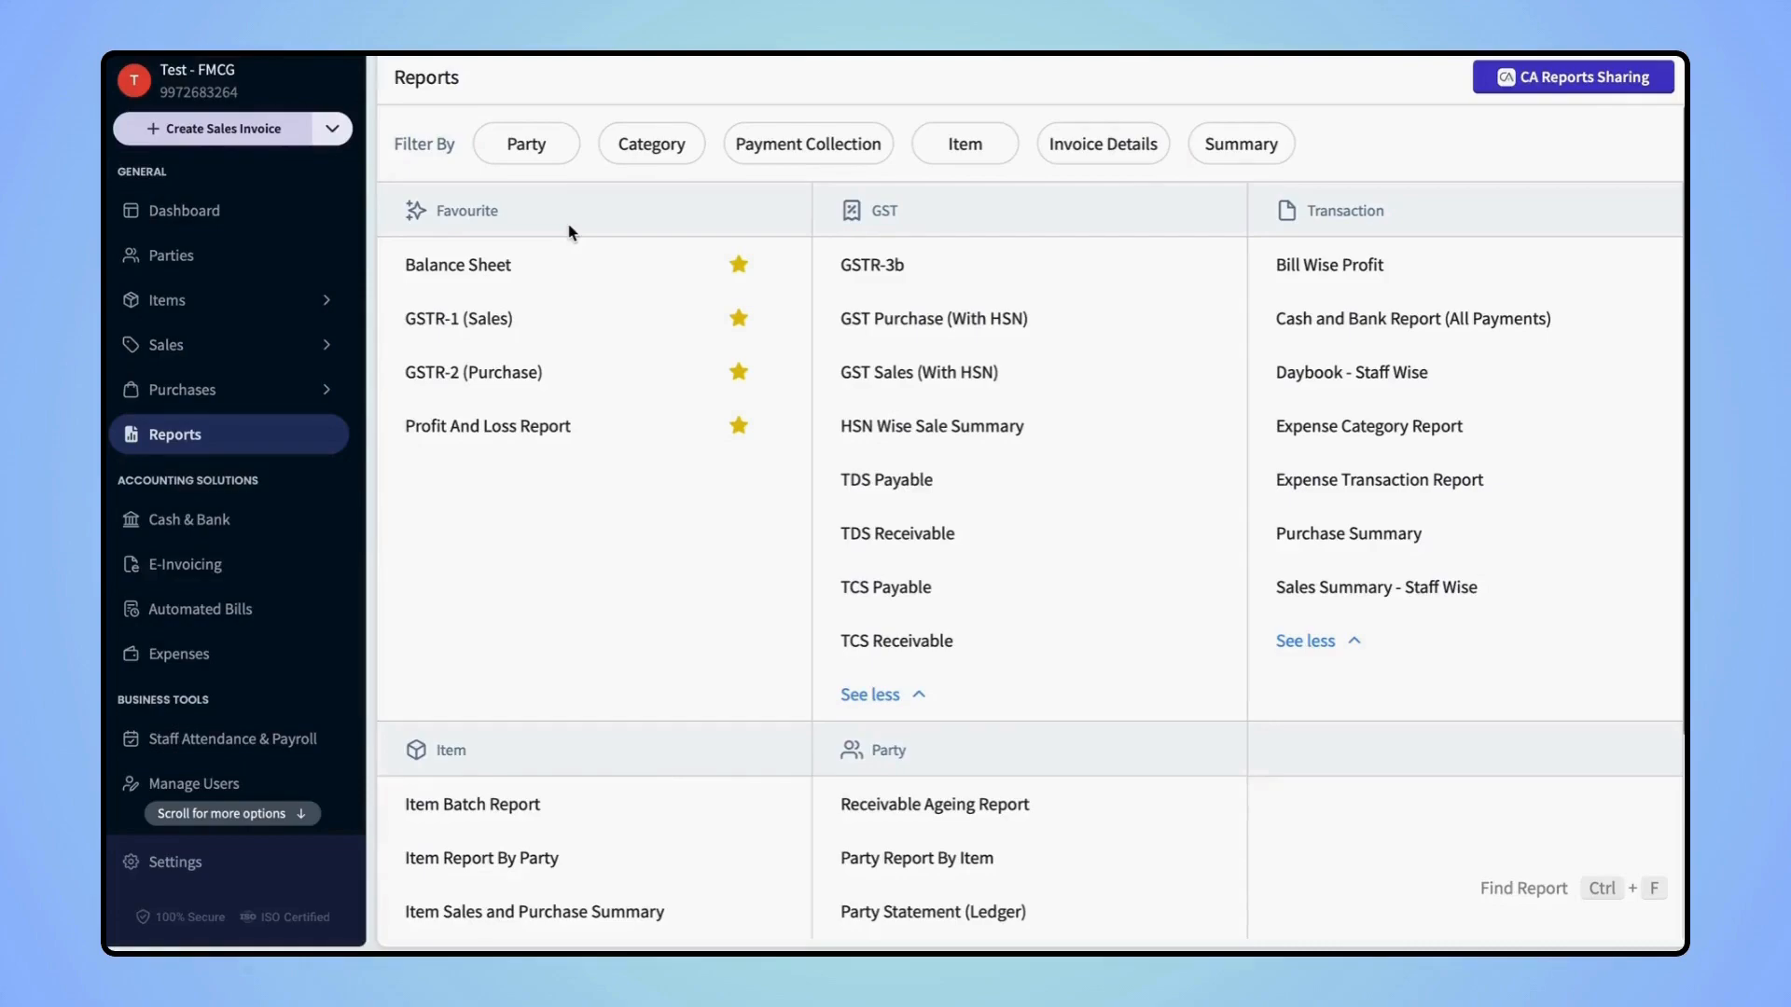
In CA Reports Sharing, fill in the CA's name, WhatsApp number and e-mail
left_click(1592, 82)
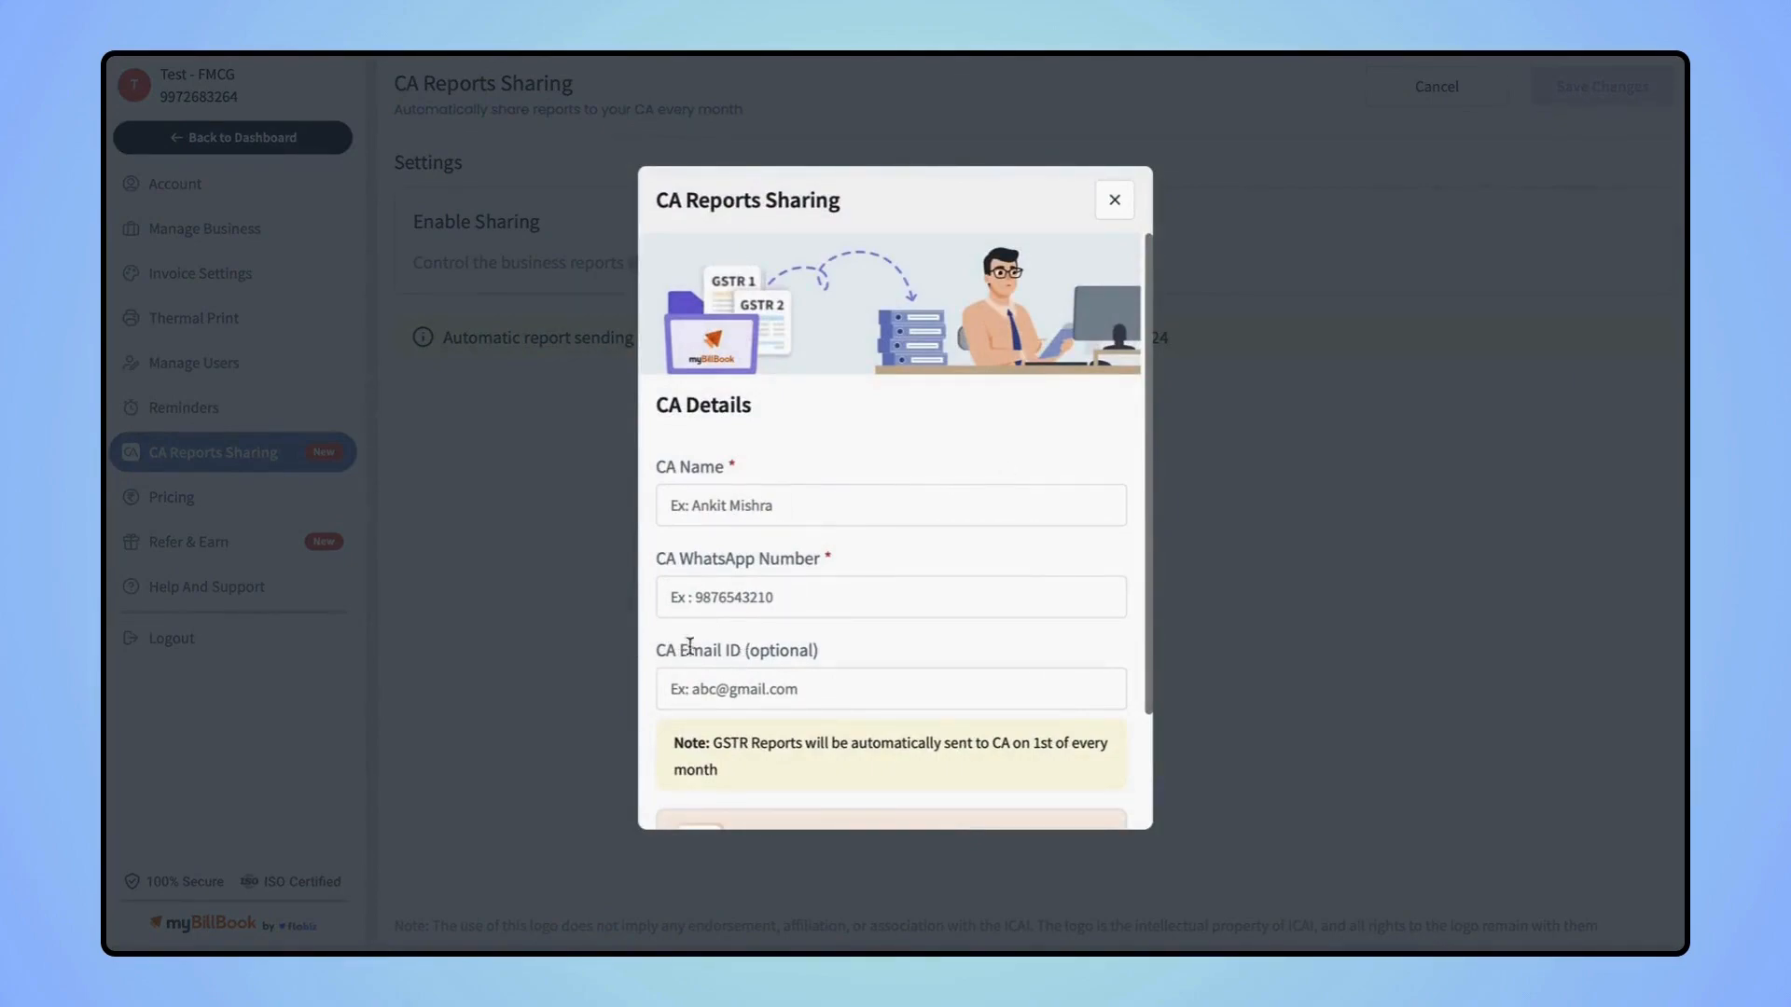
left_click(679, 505)
type("Ankit")
left_click(699, 597)
left_click(731, 687)
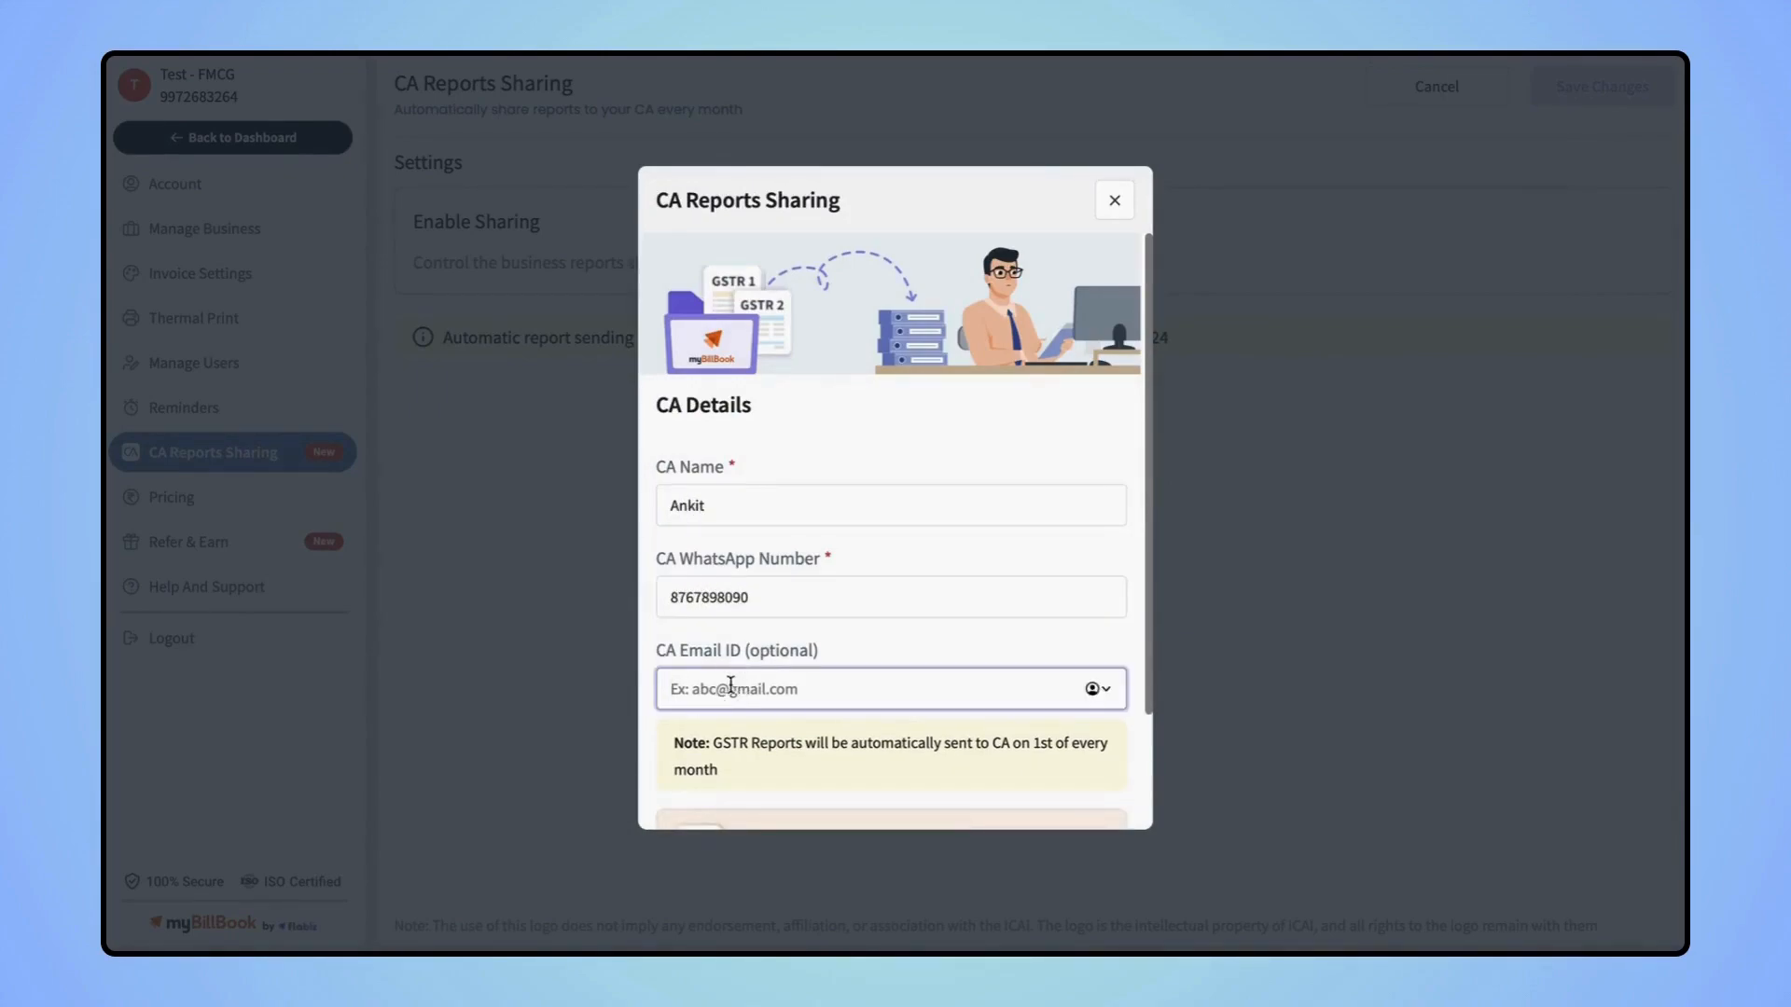
Save the CA details, add GSTR-2 (Purchase) to the monthly sharing, and save changes
scroll(763, 671, "down", 2)
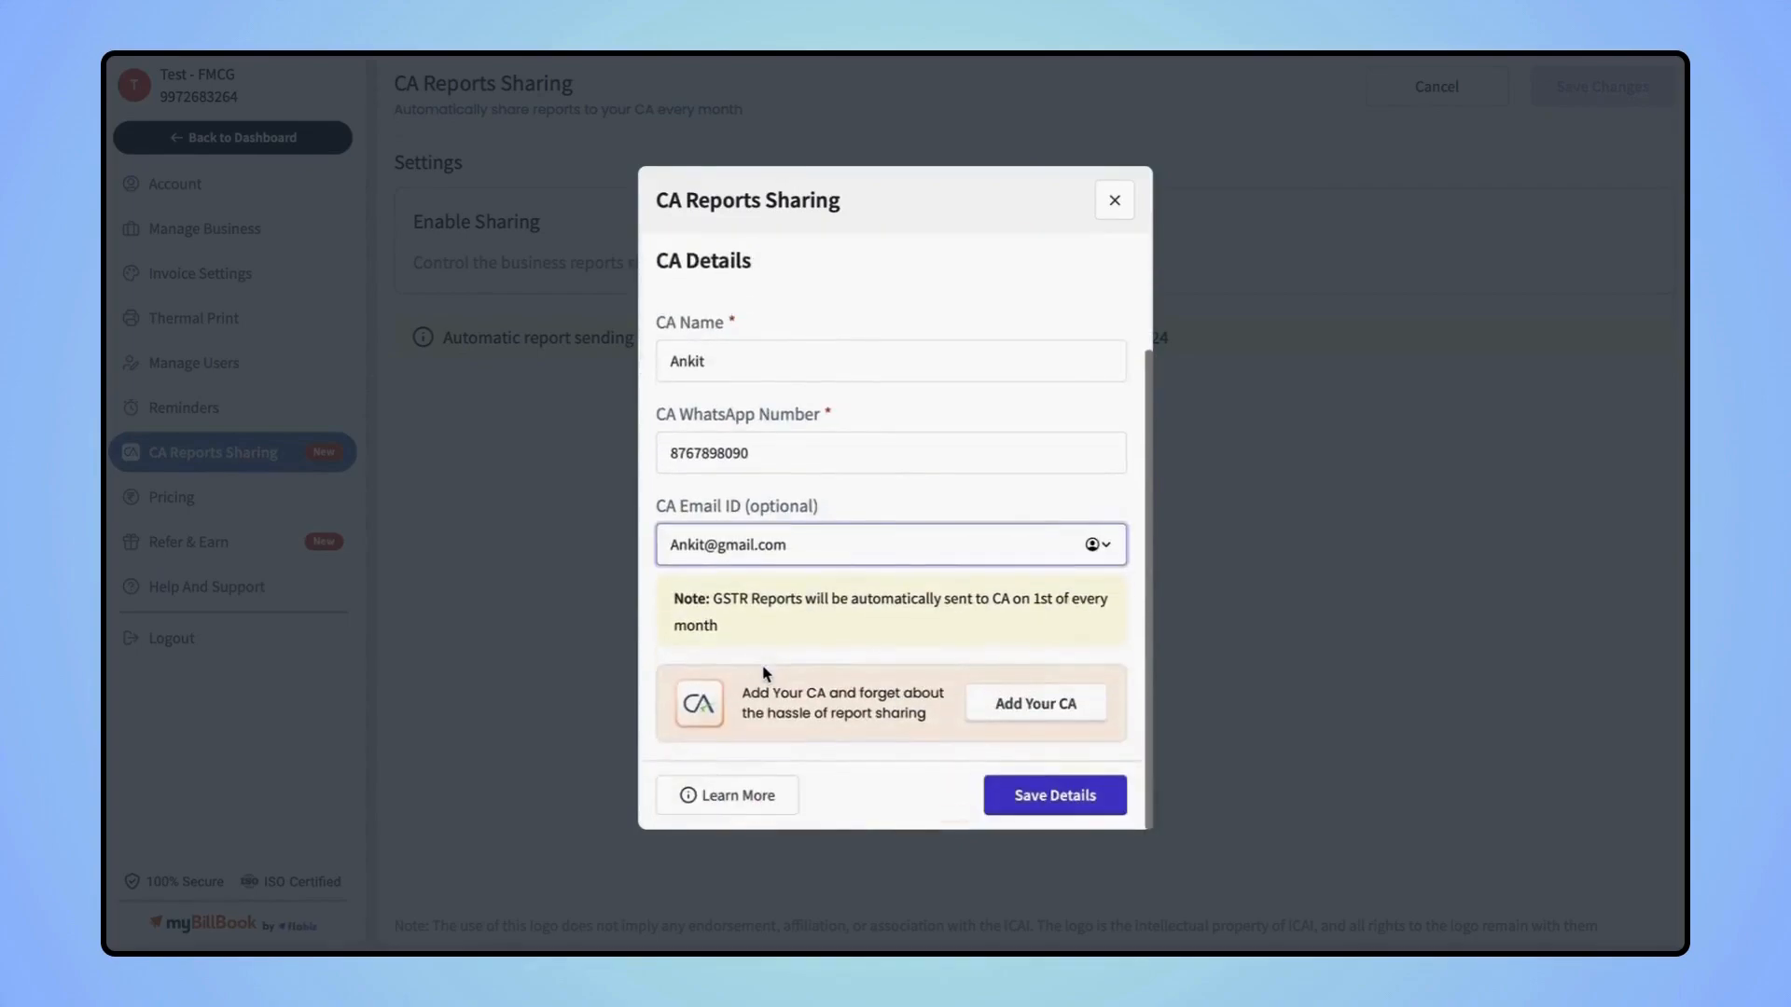
left_click(1010, 791)
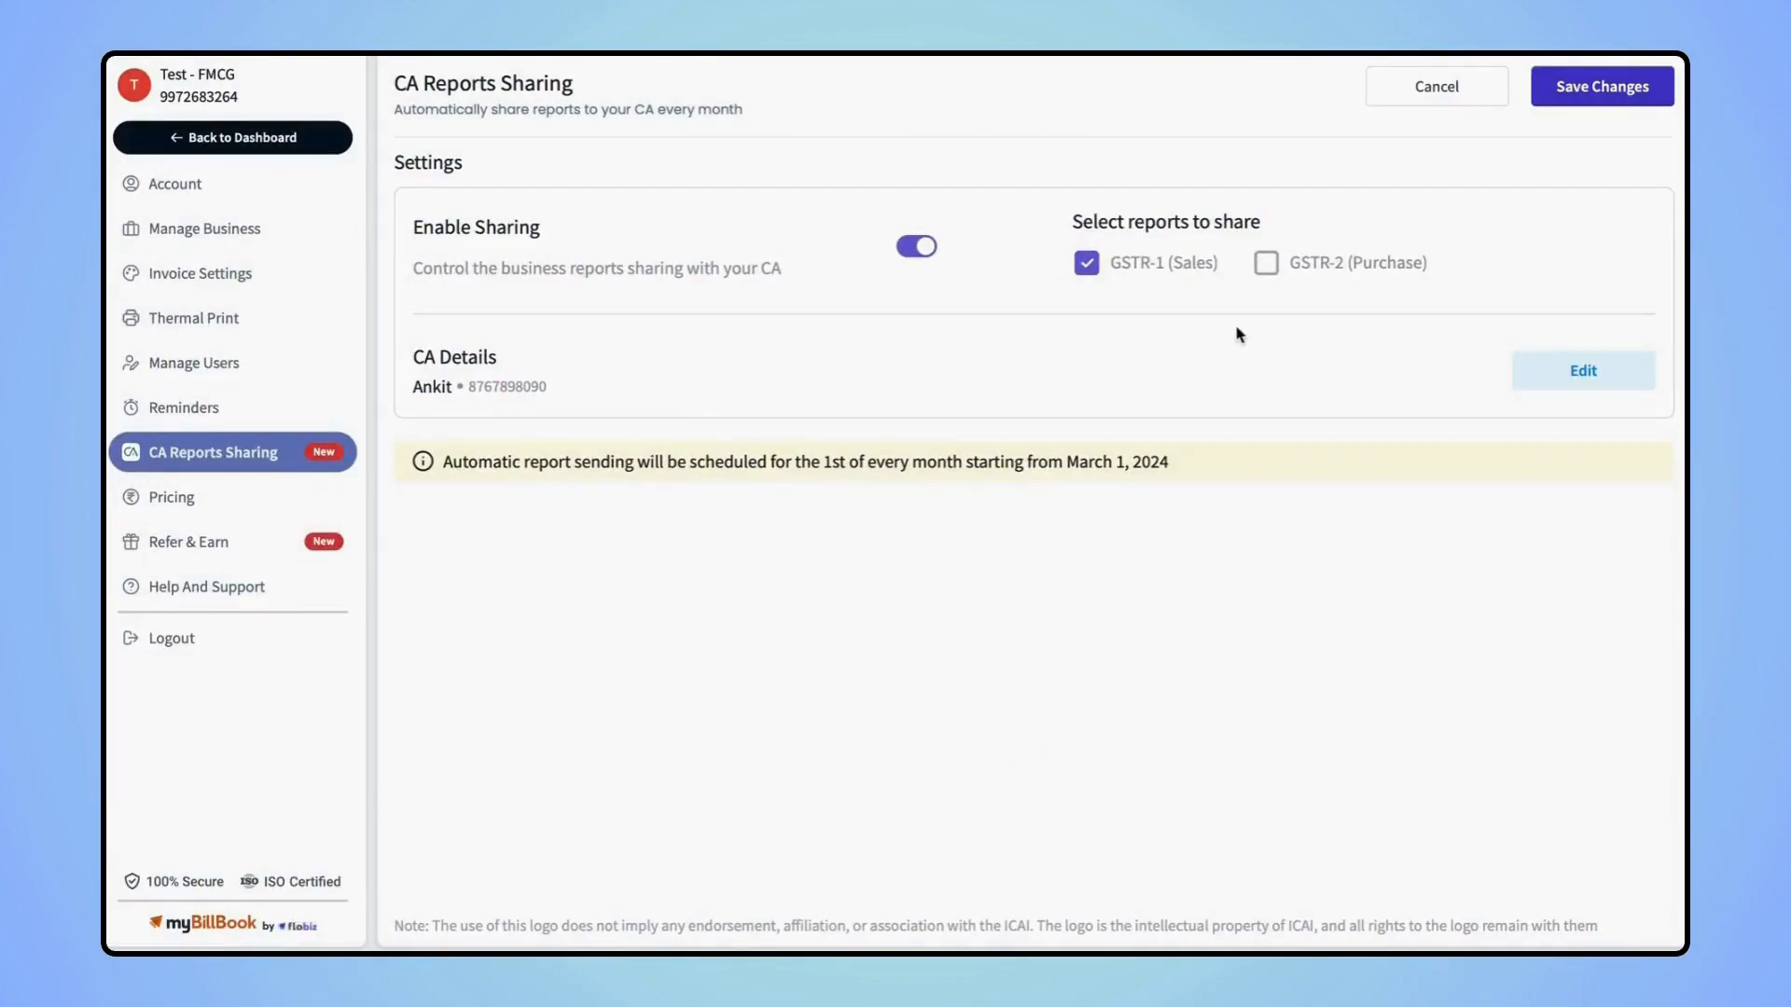
left_click(1273, 276)
left_click(1605, 89)
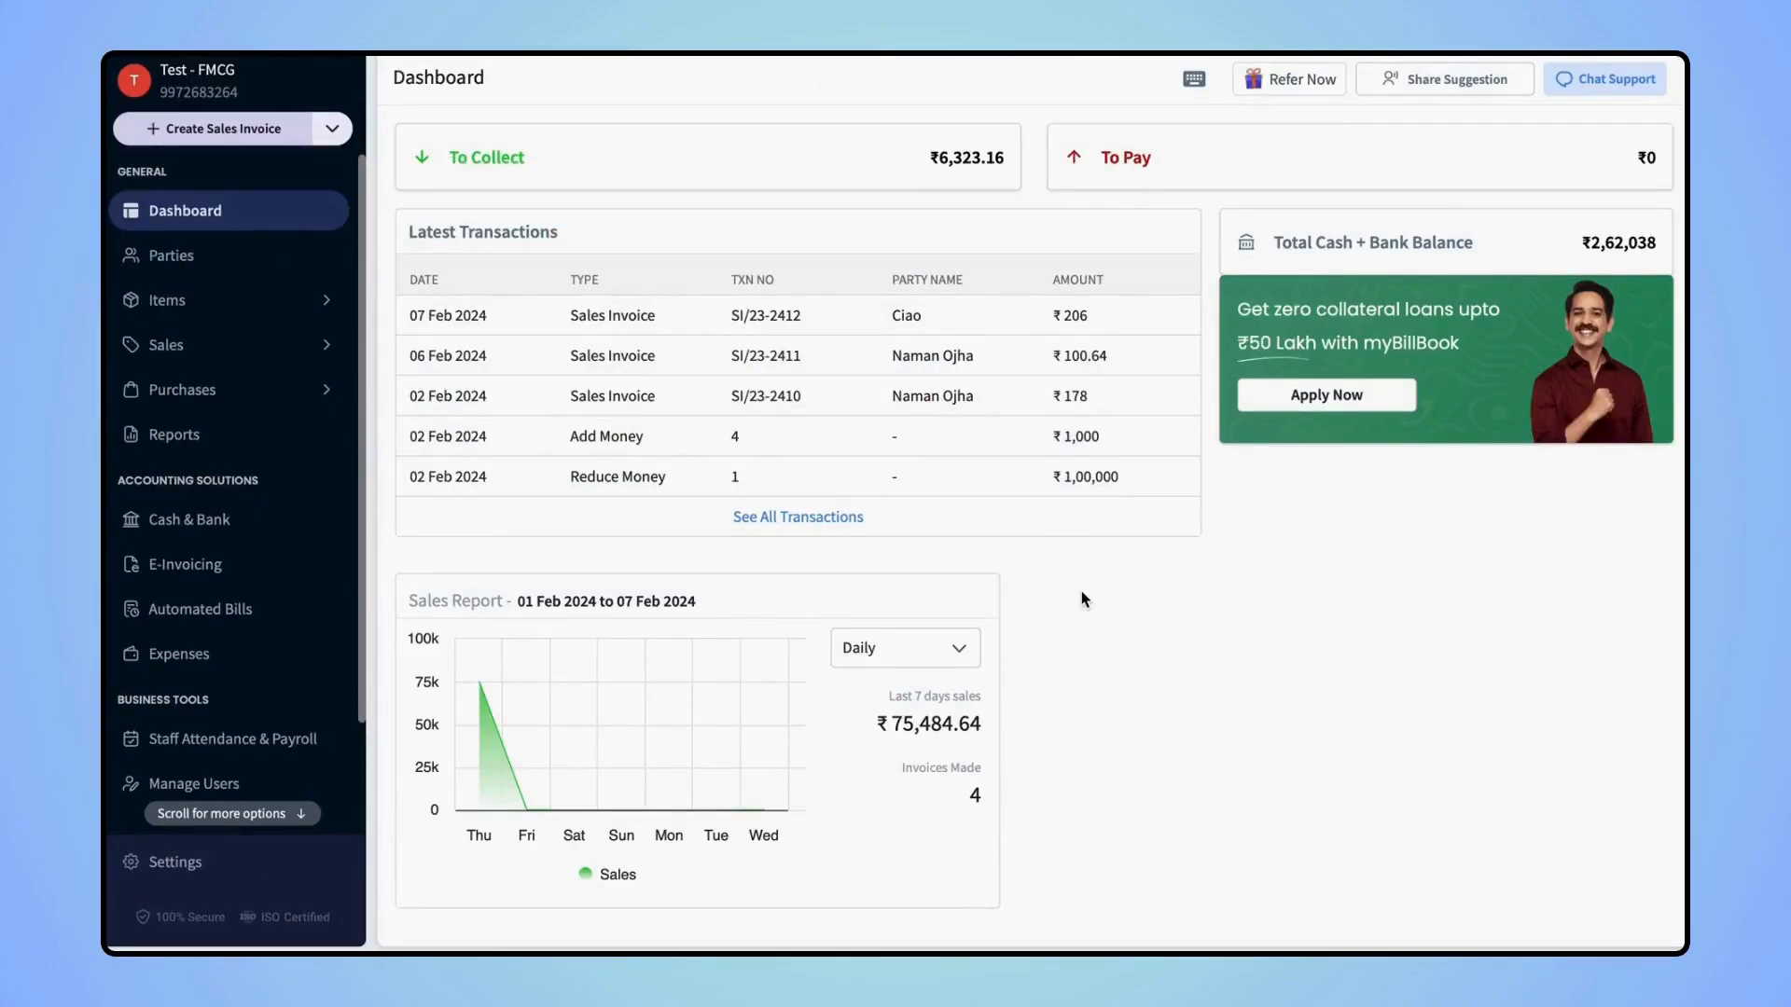
From Cash & Bank, start a new bank account with the Add Bank Details fields enabled
left_click(219, 528)
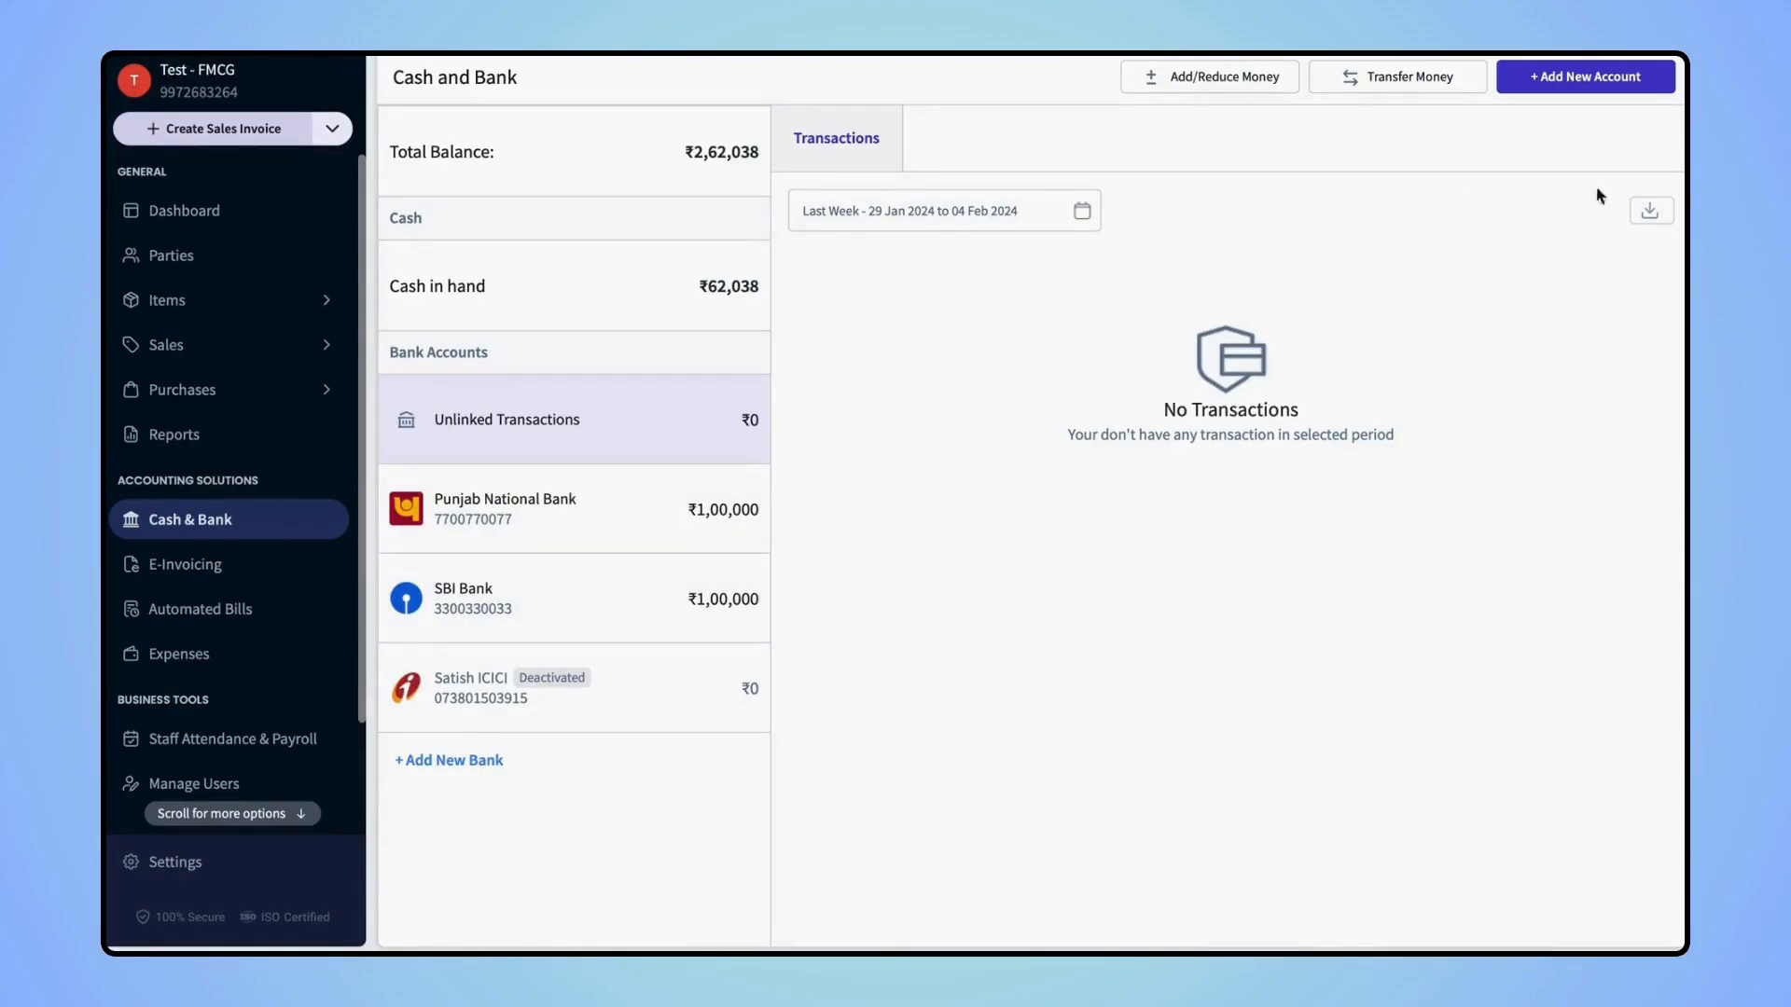
left_click(1582, 82)
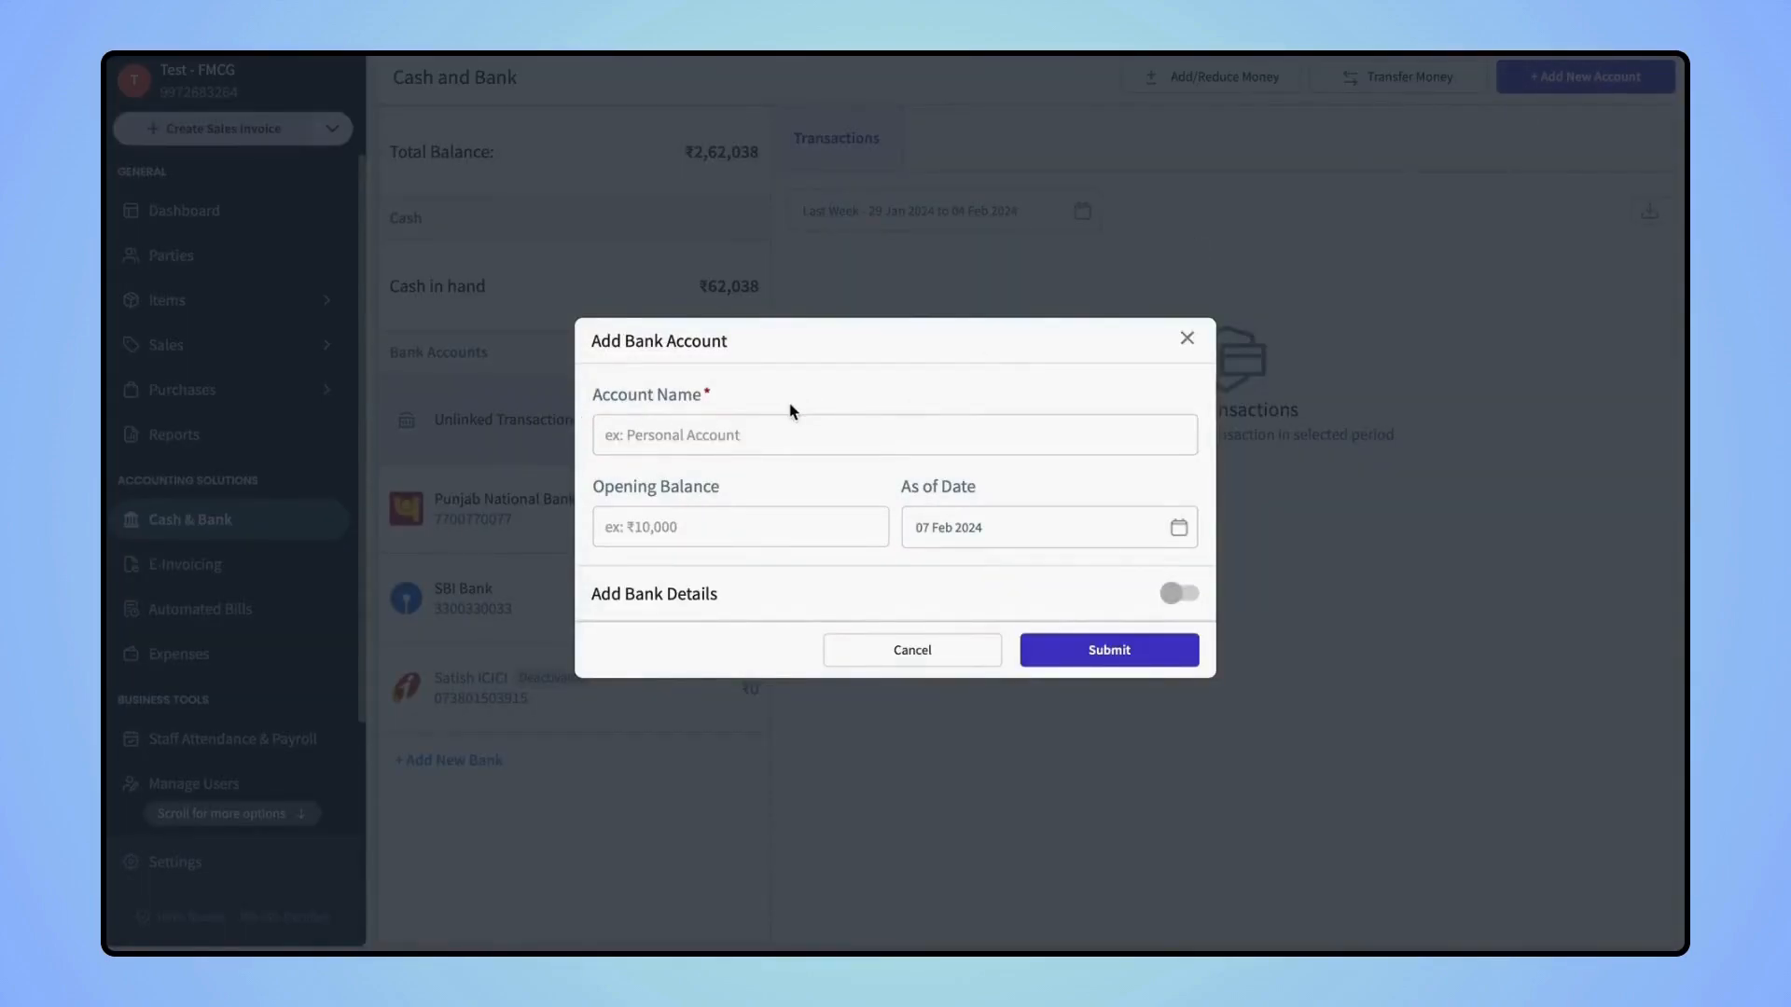
left_click(1182, 597)
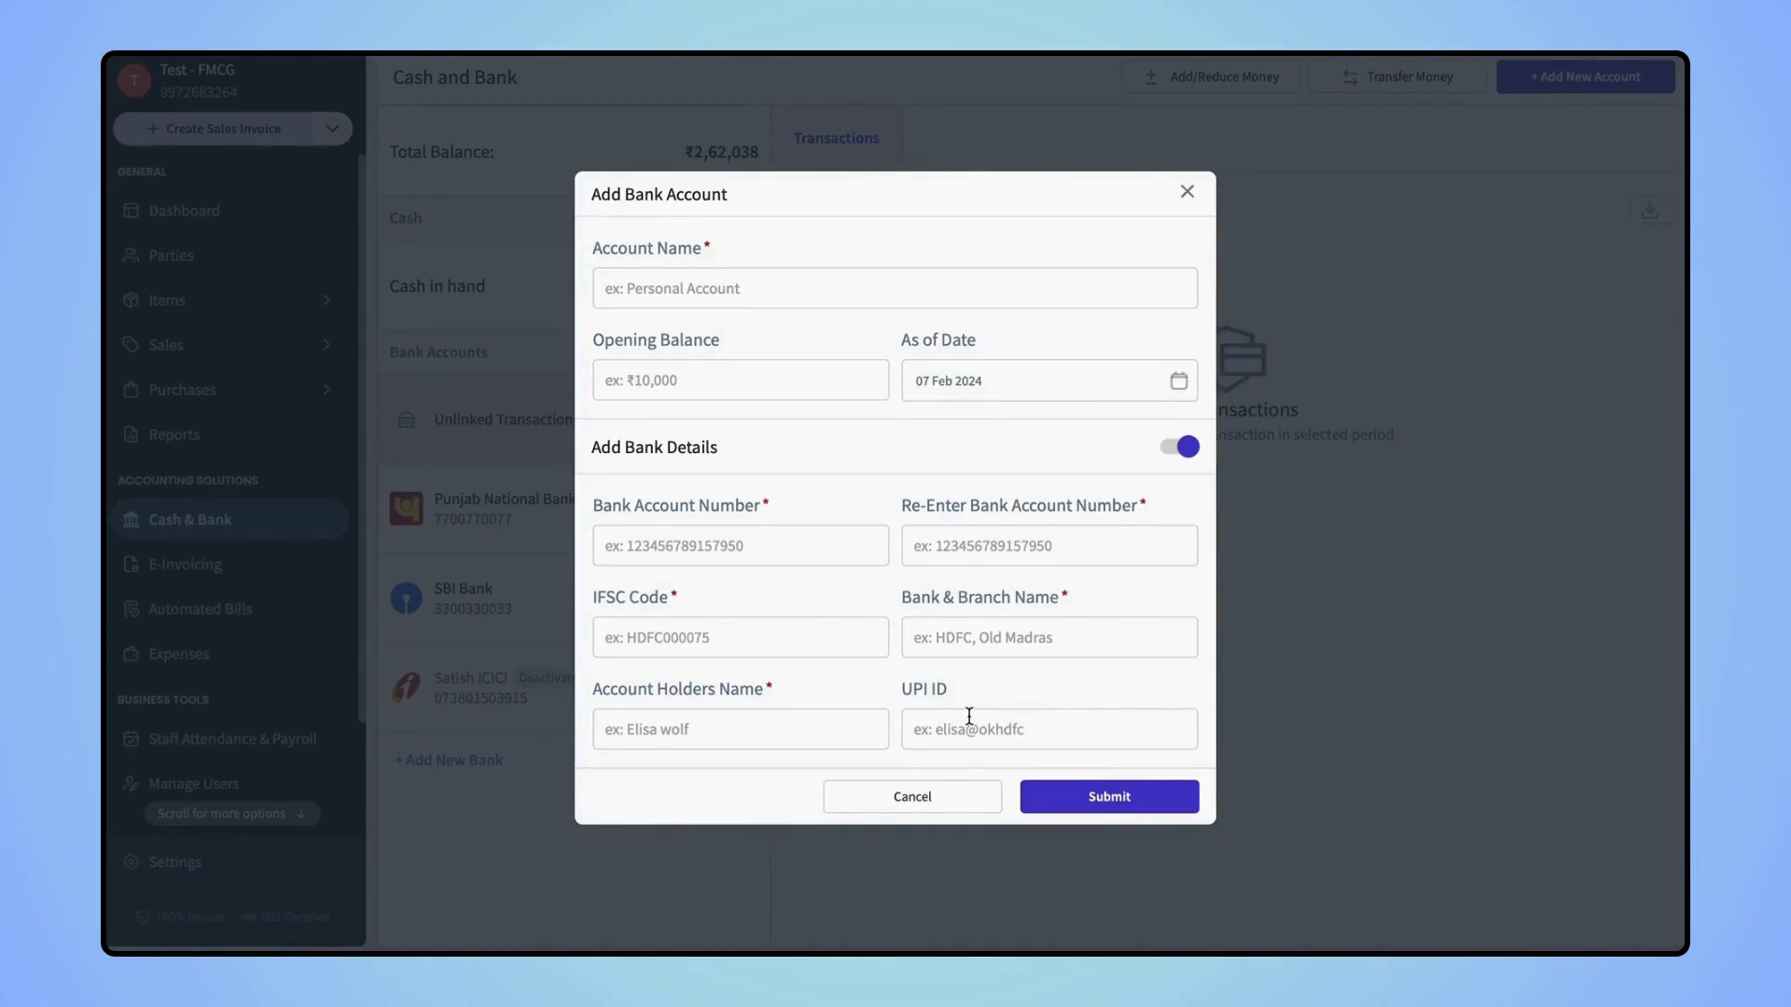
Discard the new bank account, review Cash in hand and Punjab National Bank transactions, then open e-Invoicing
left_click(1188, 191)
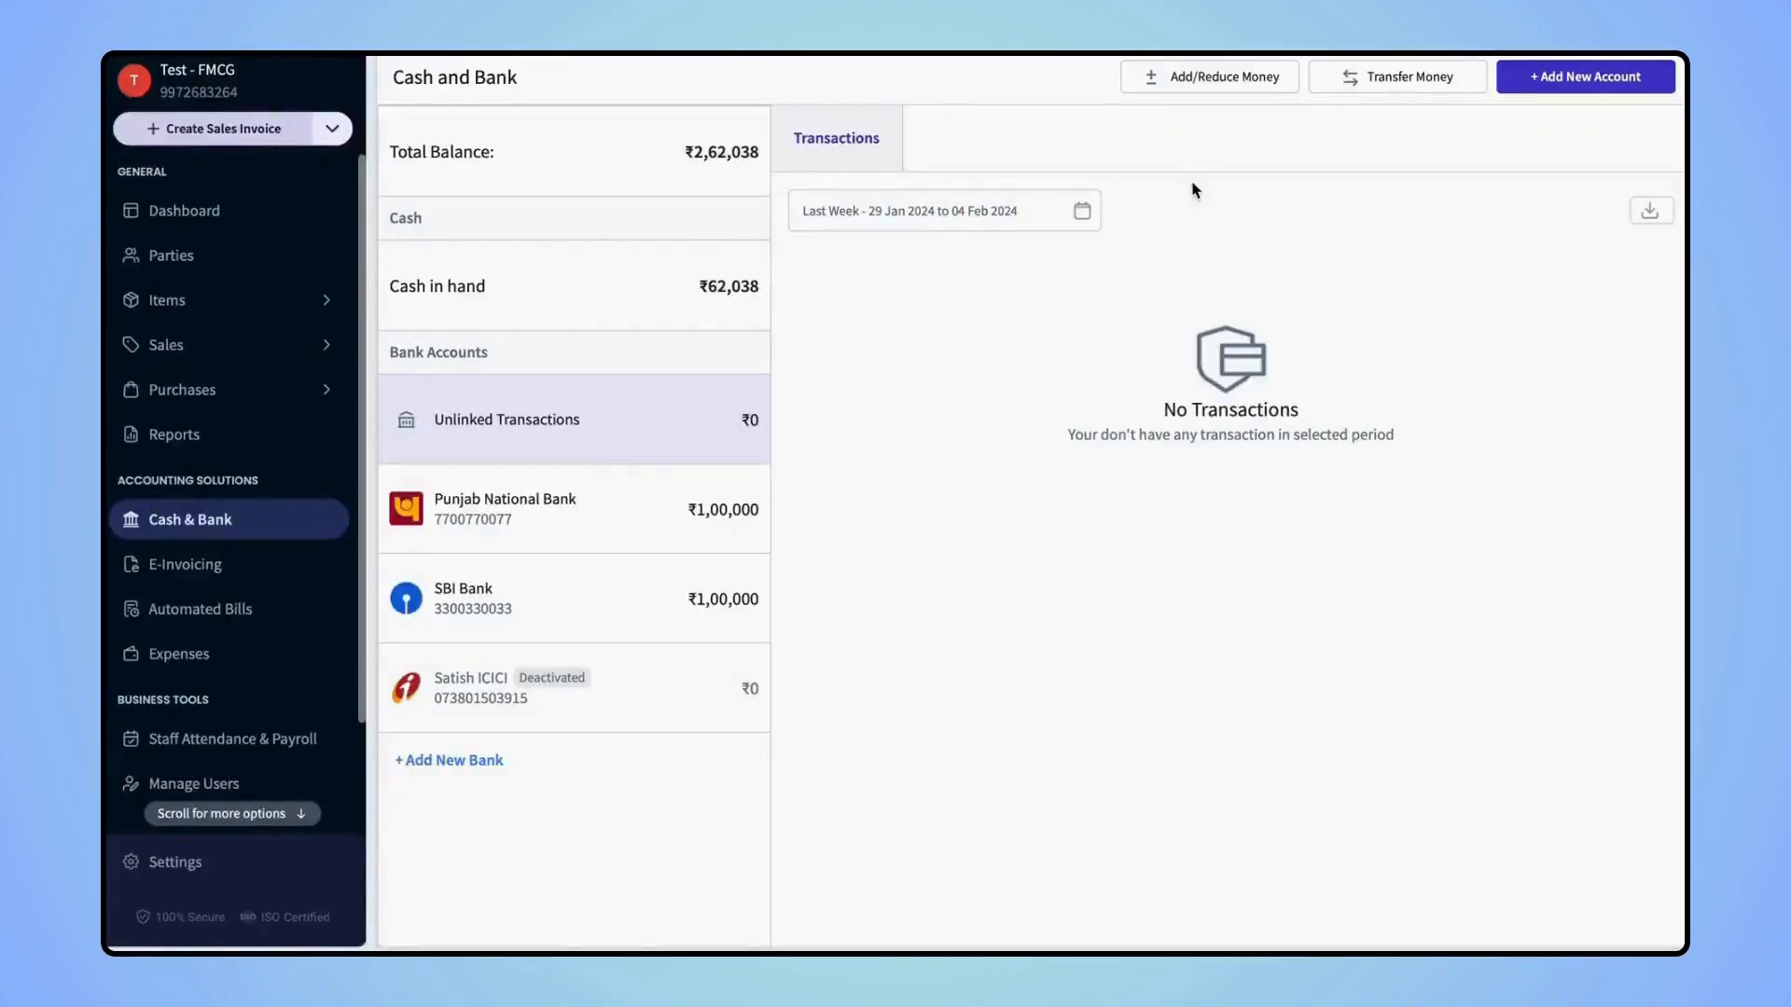
left_click(668, 289)
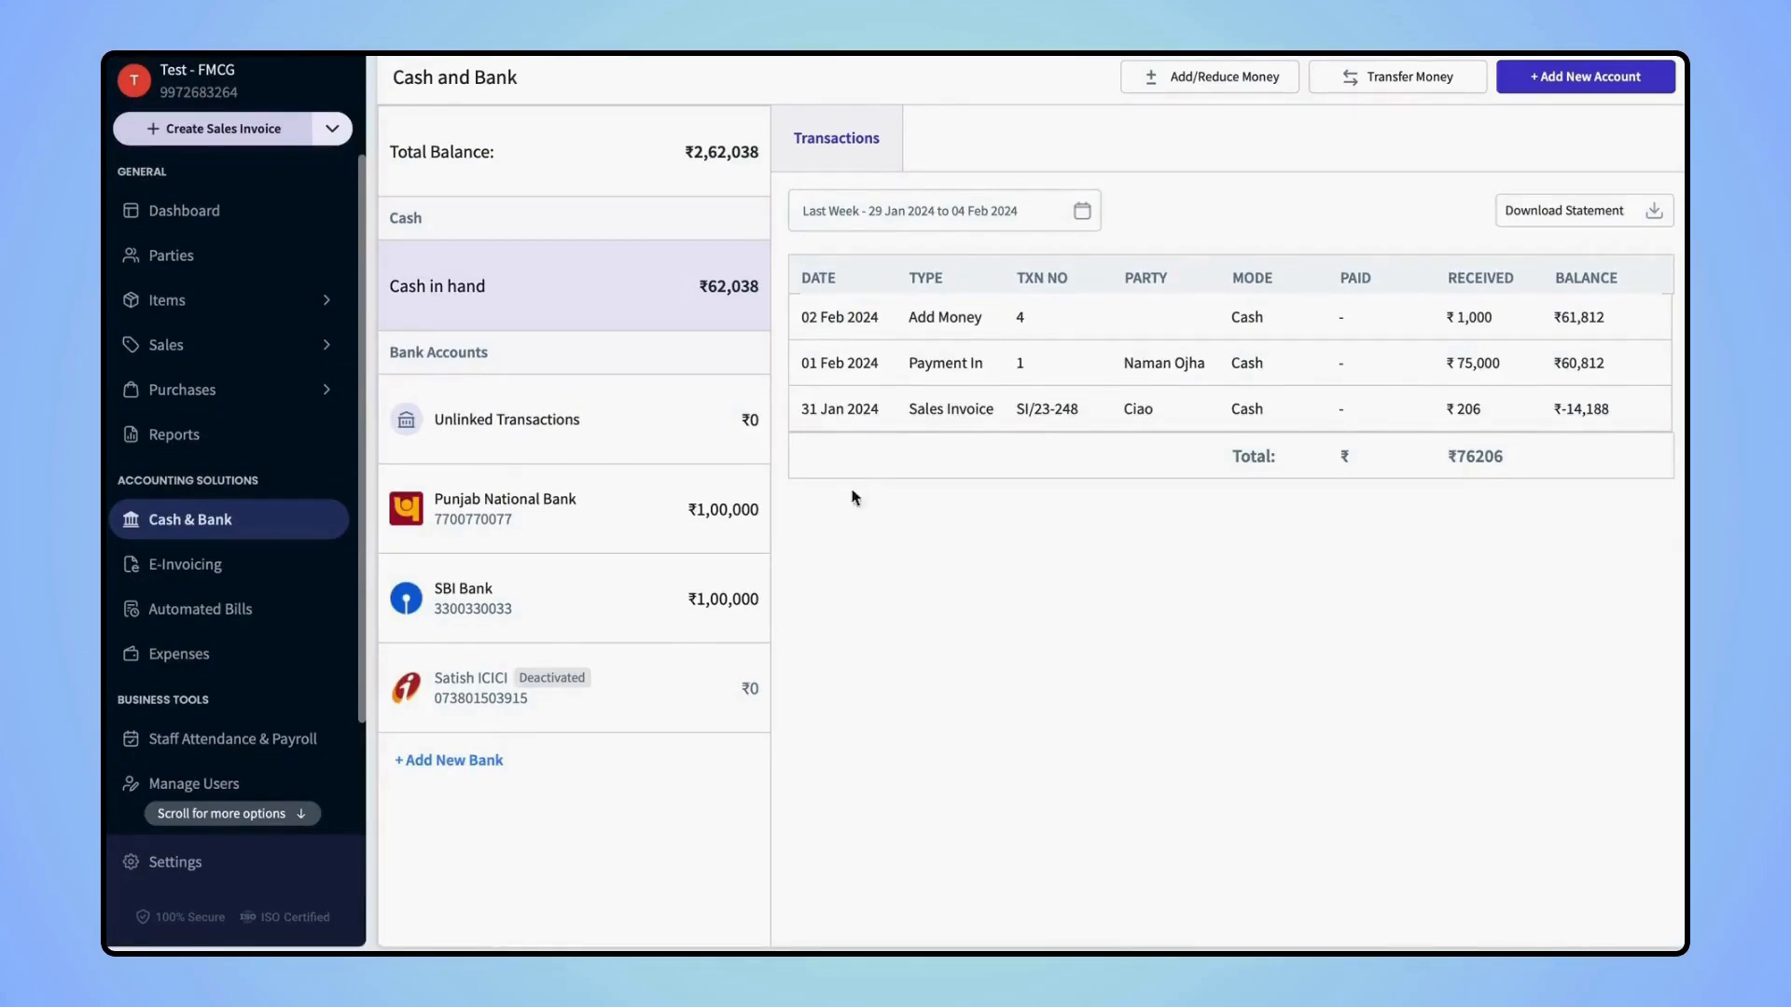
left_click(628, 499)
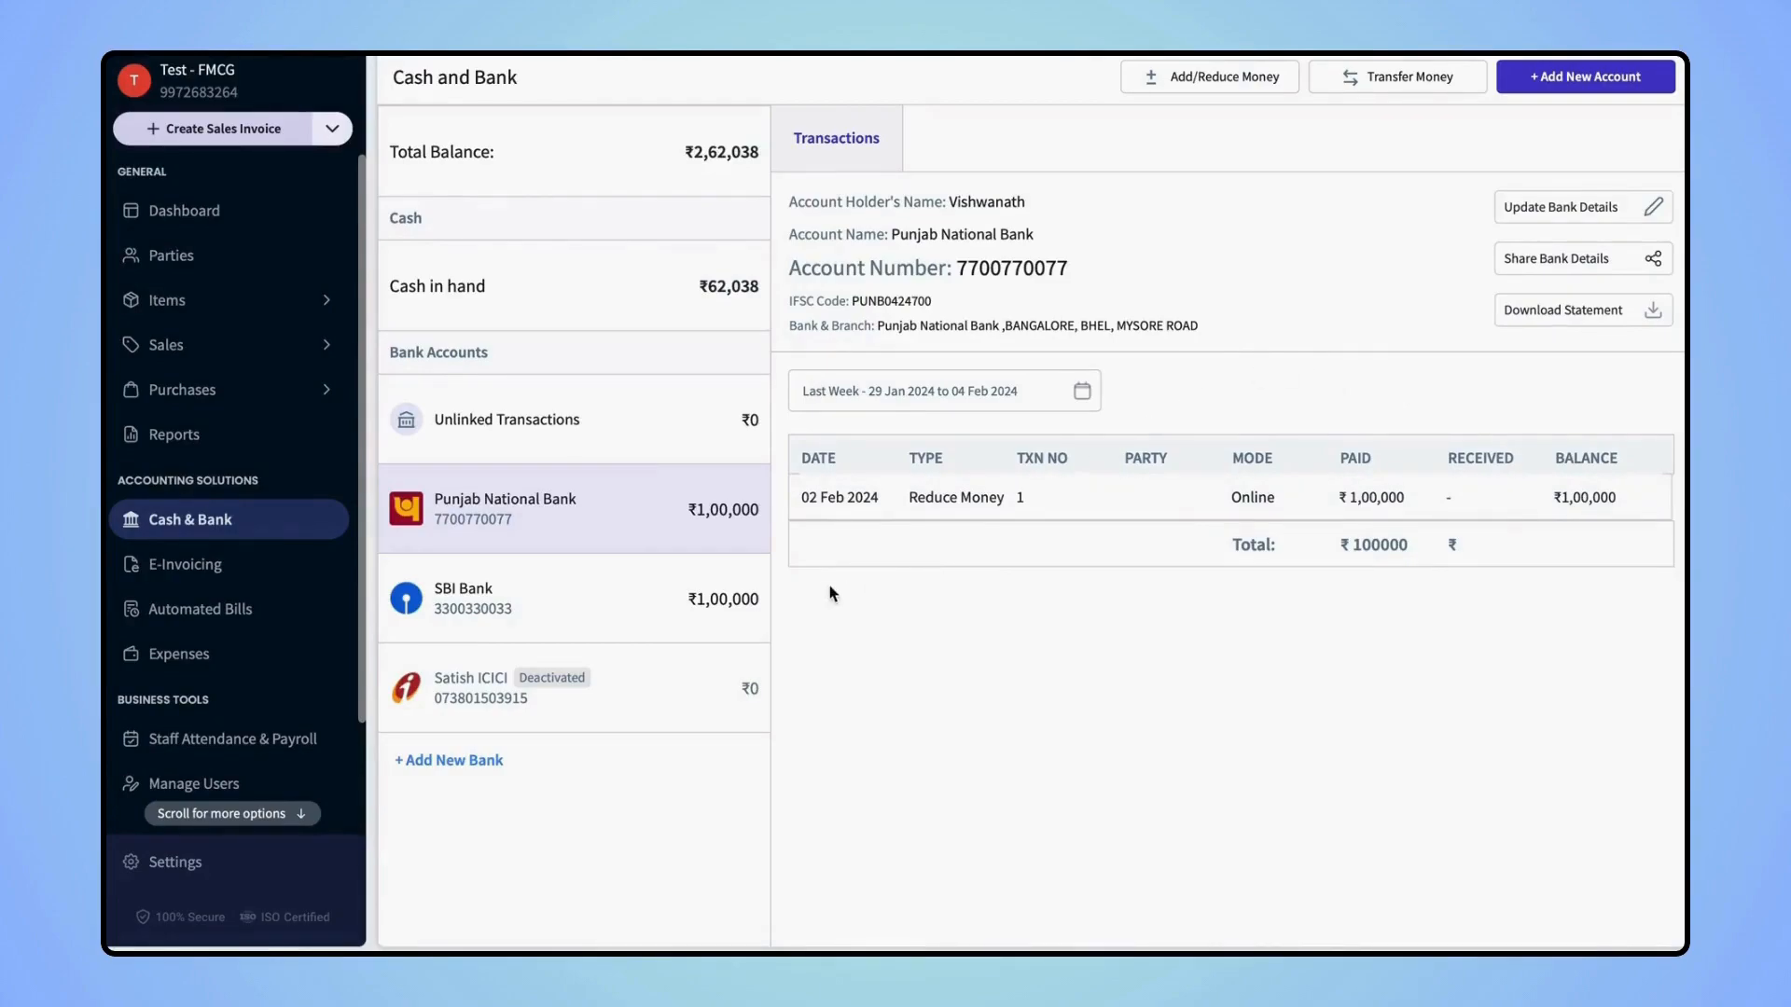
left_click(177, 571)
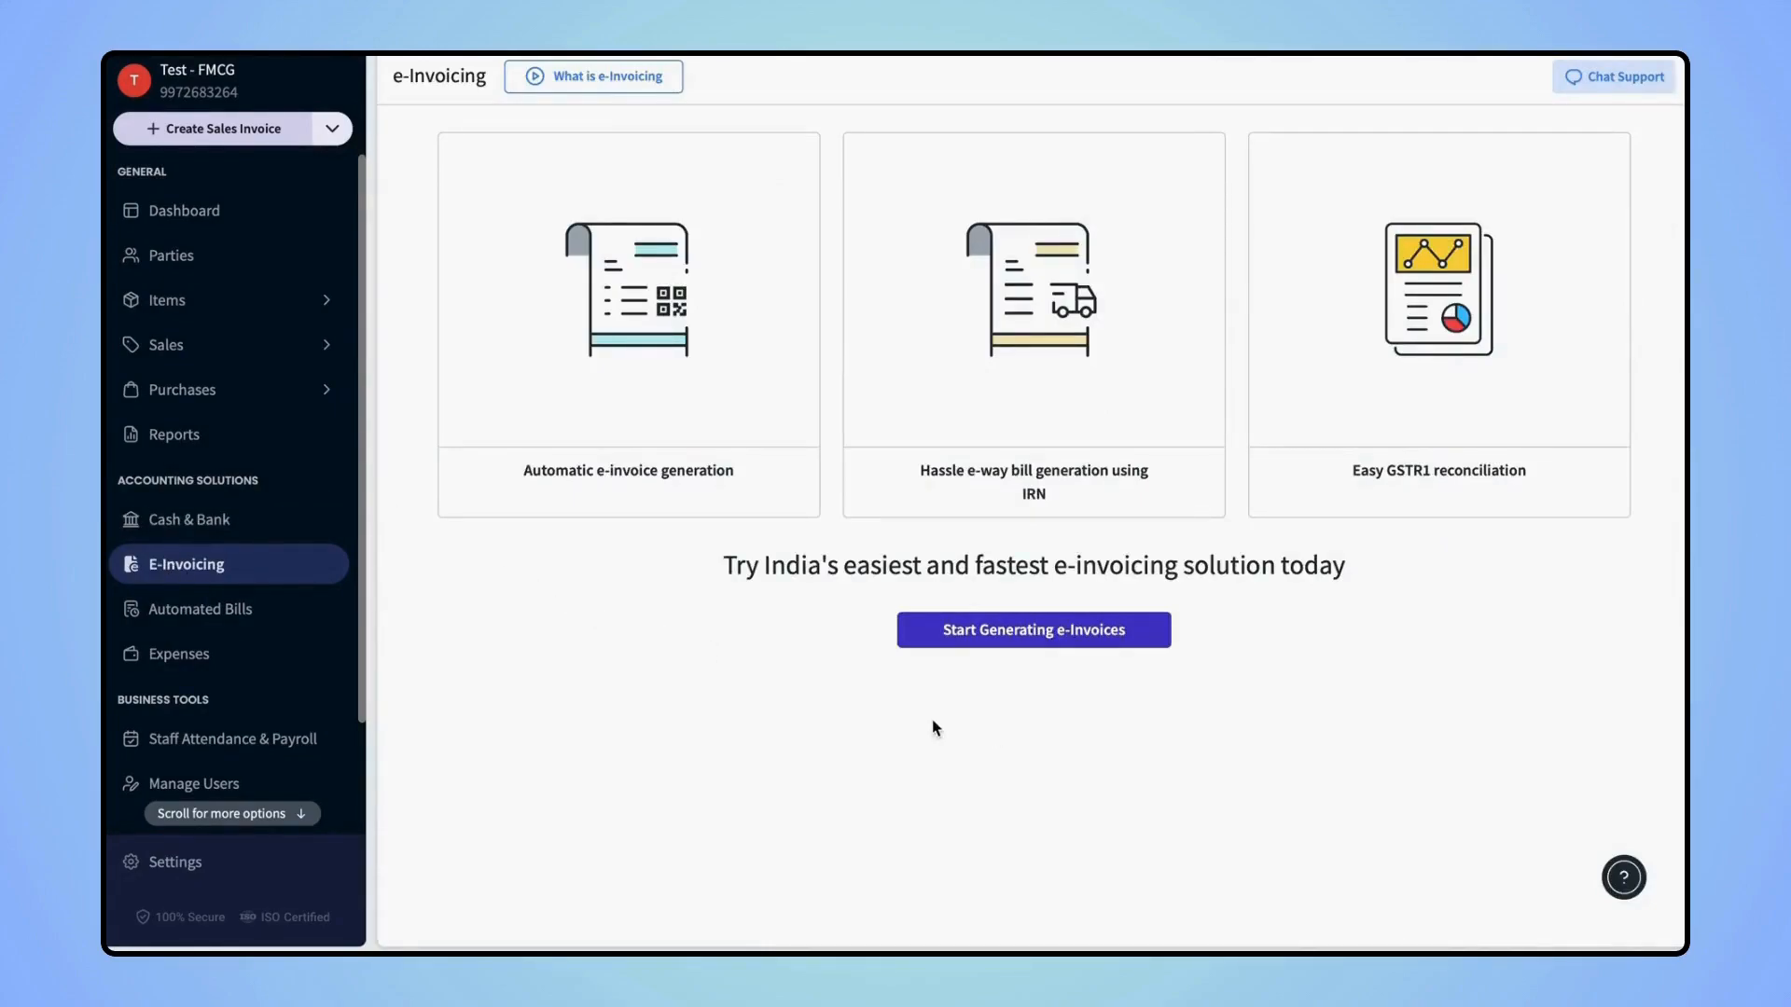
Preview the e-invoice GSP username and password form without saving, then open Automated Bills
left_click(974, 634)
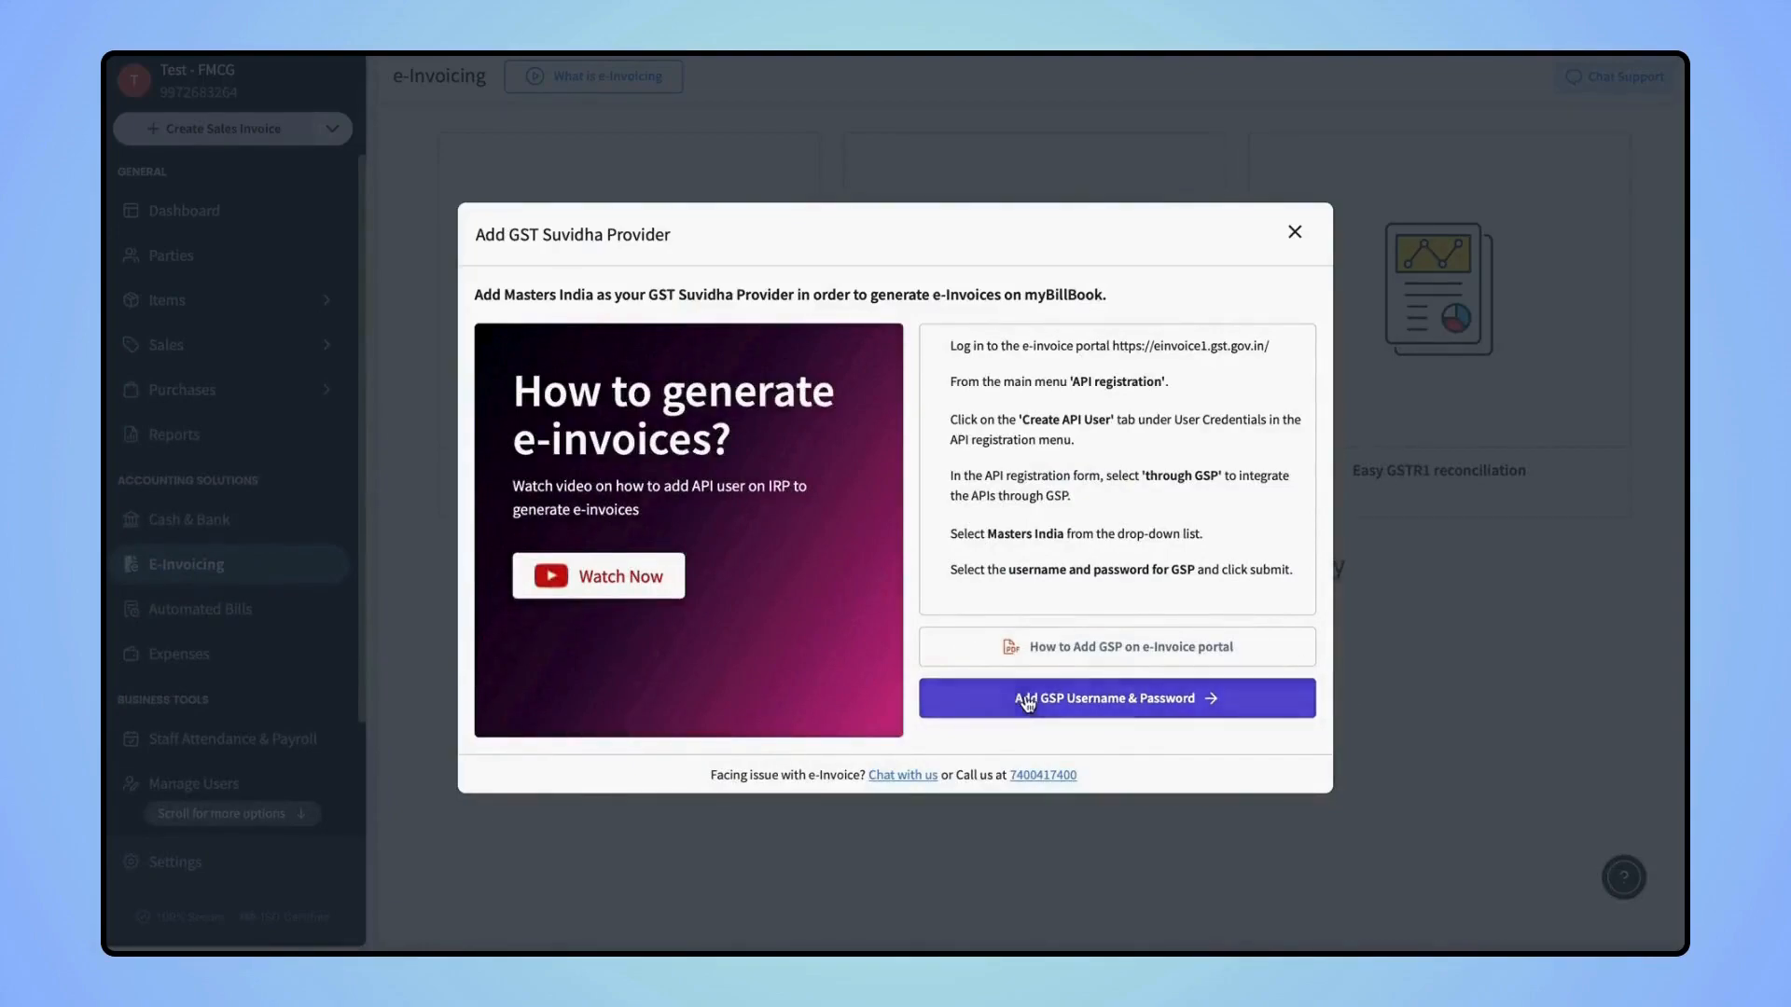
left_click(1082, 701)
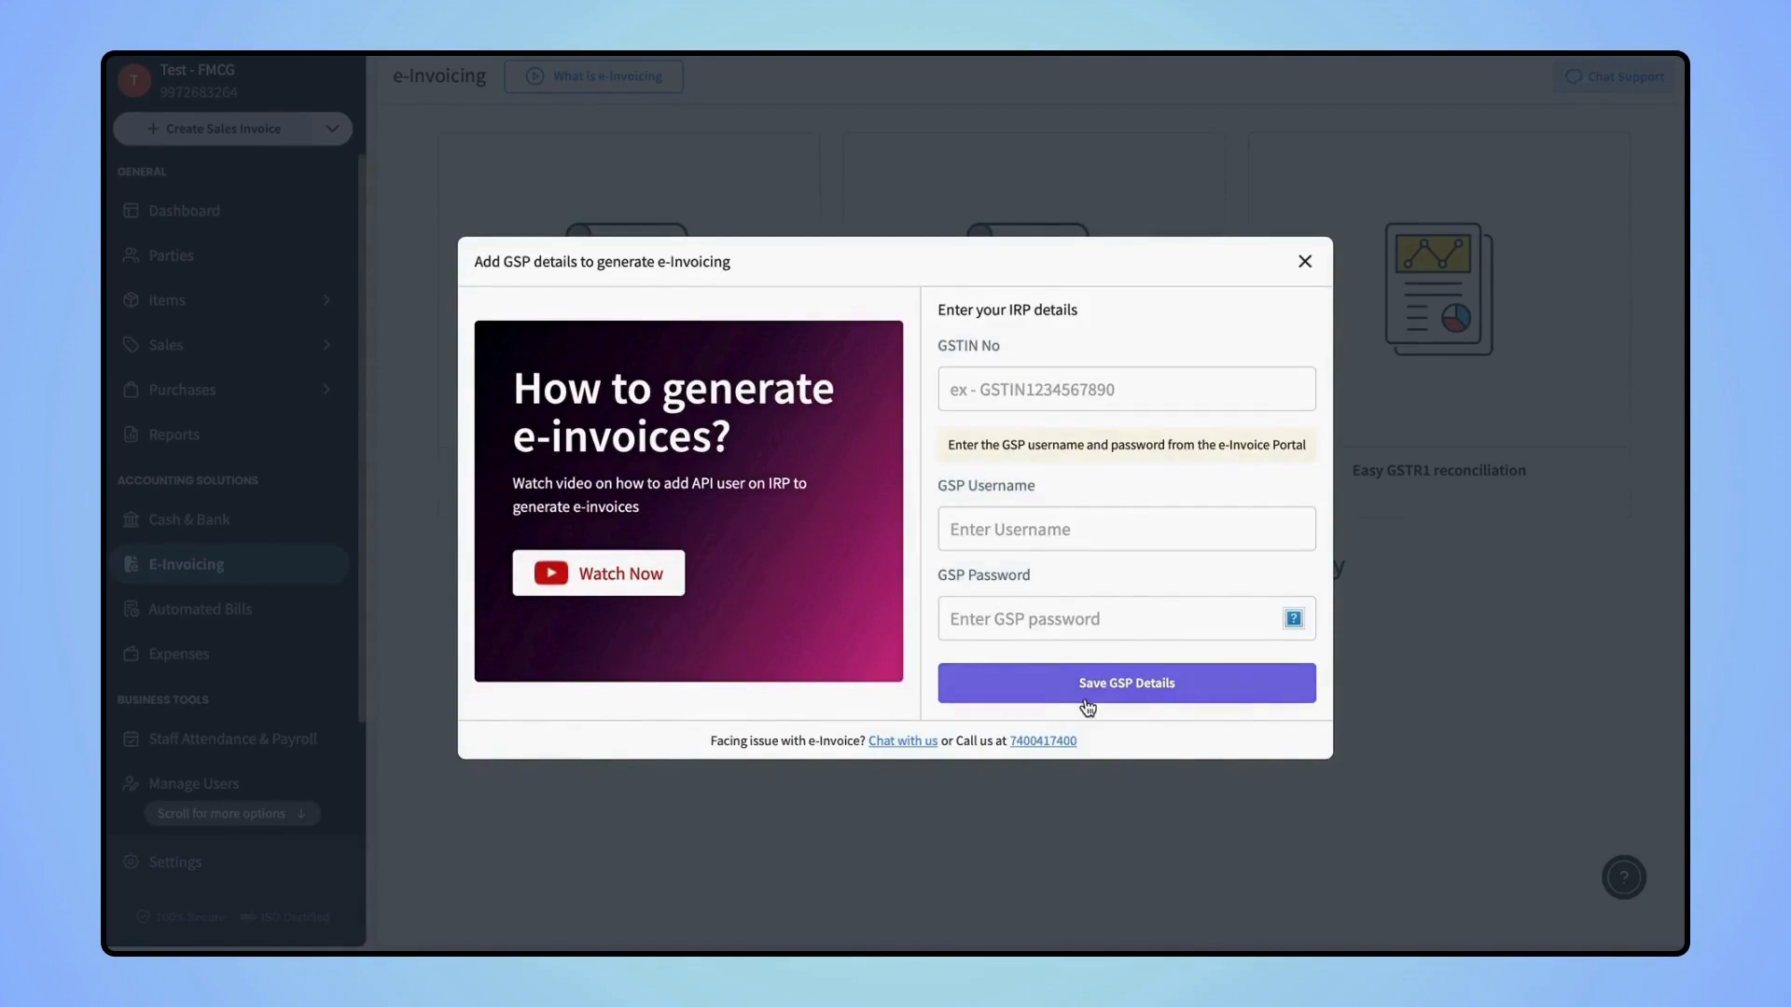
left_click(1305, 262)
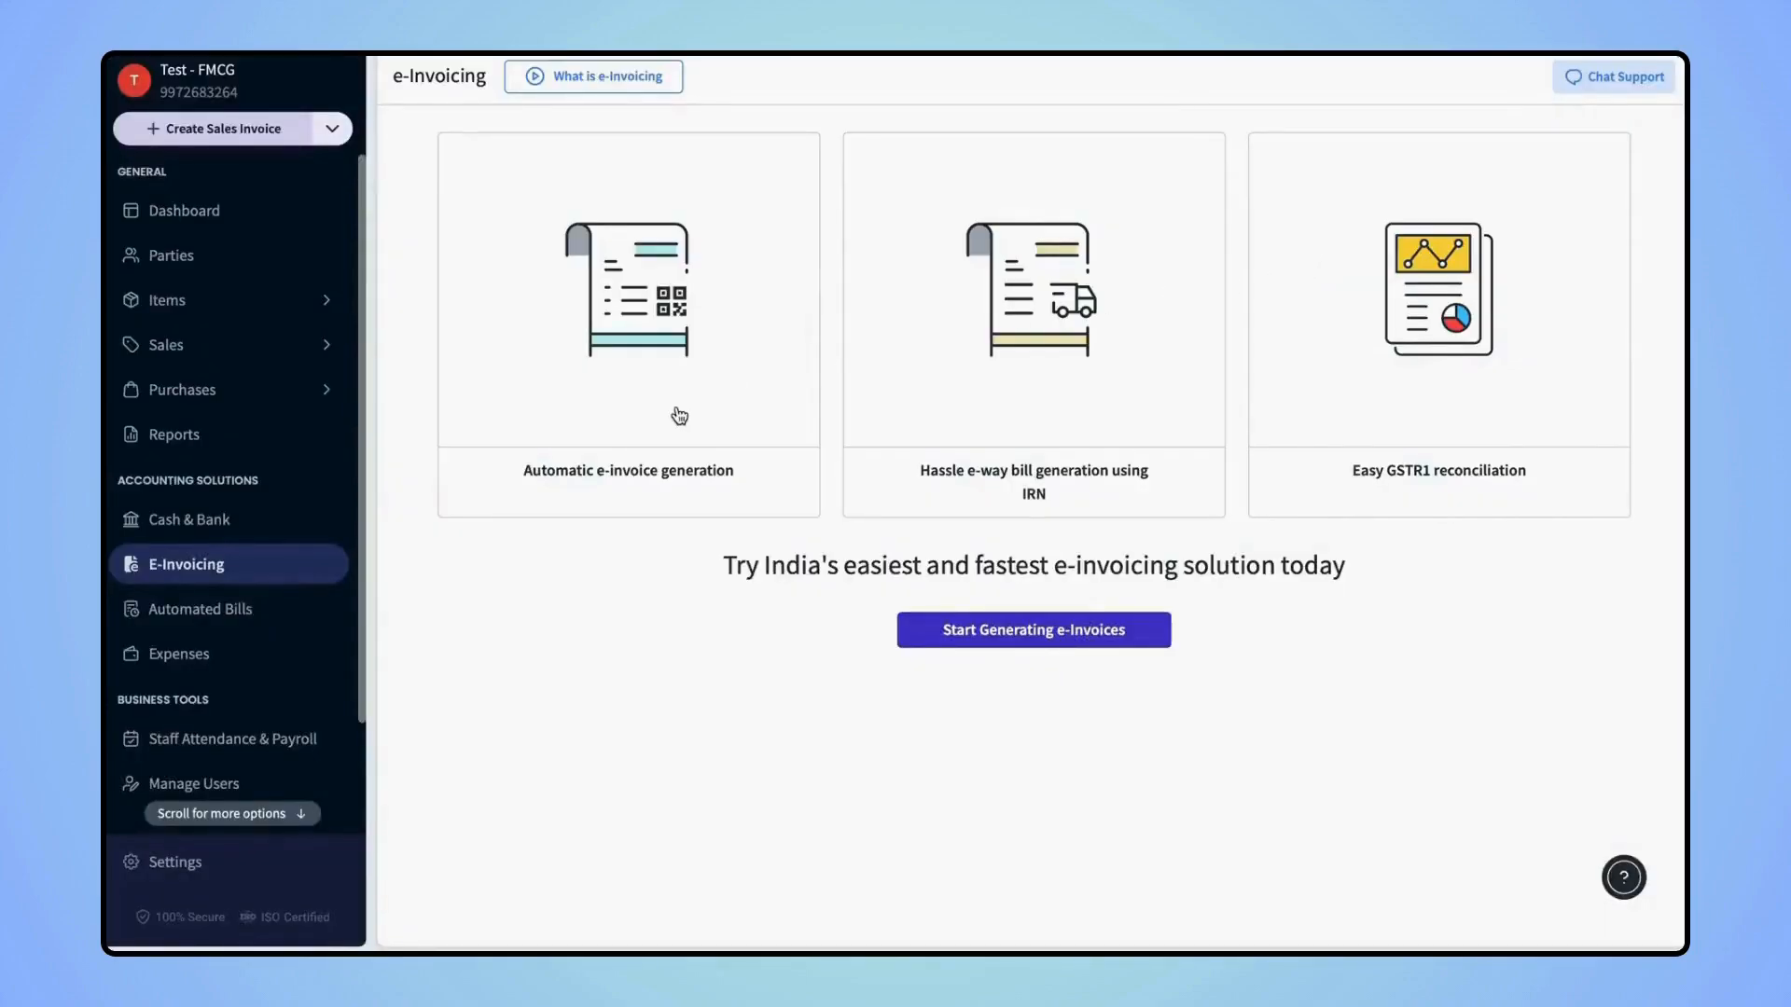
left_click(226, 626)
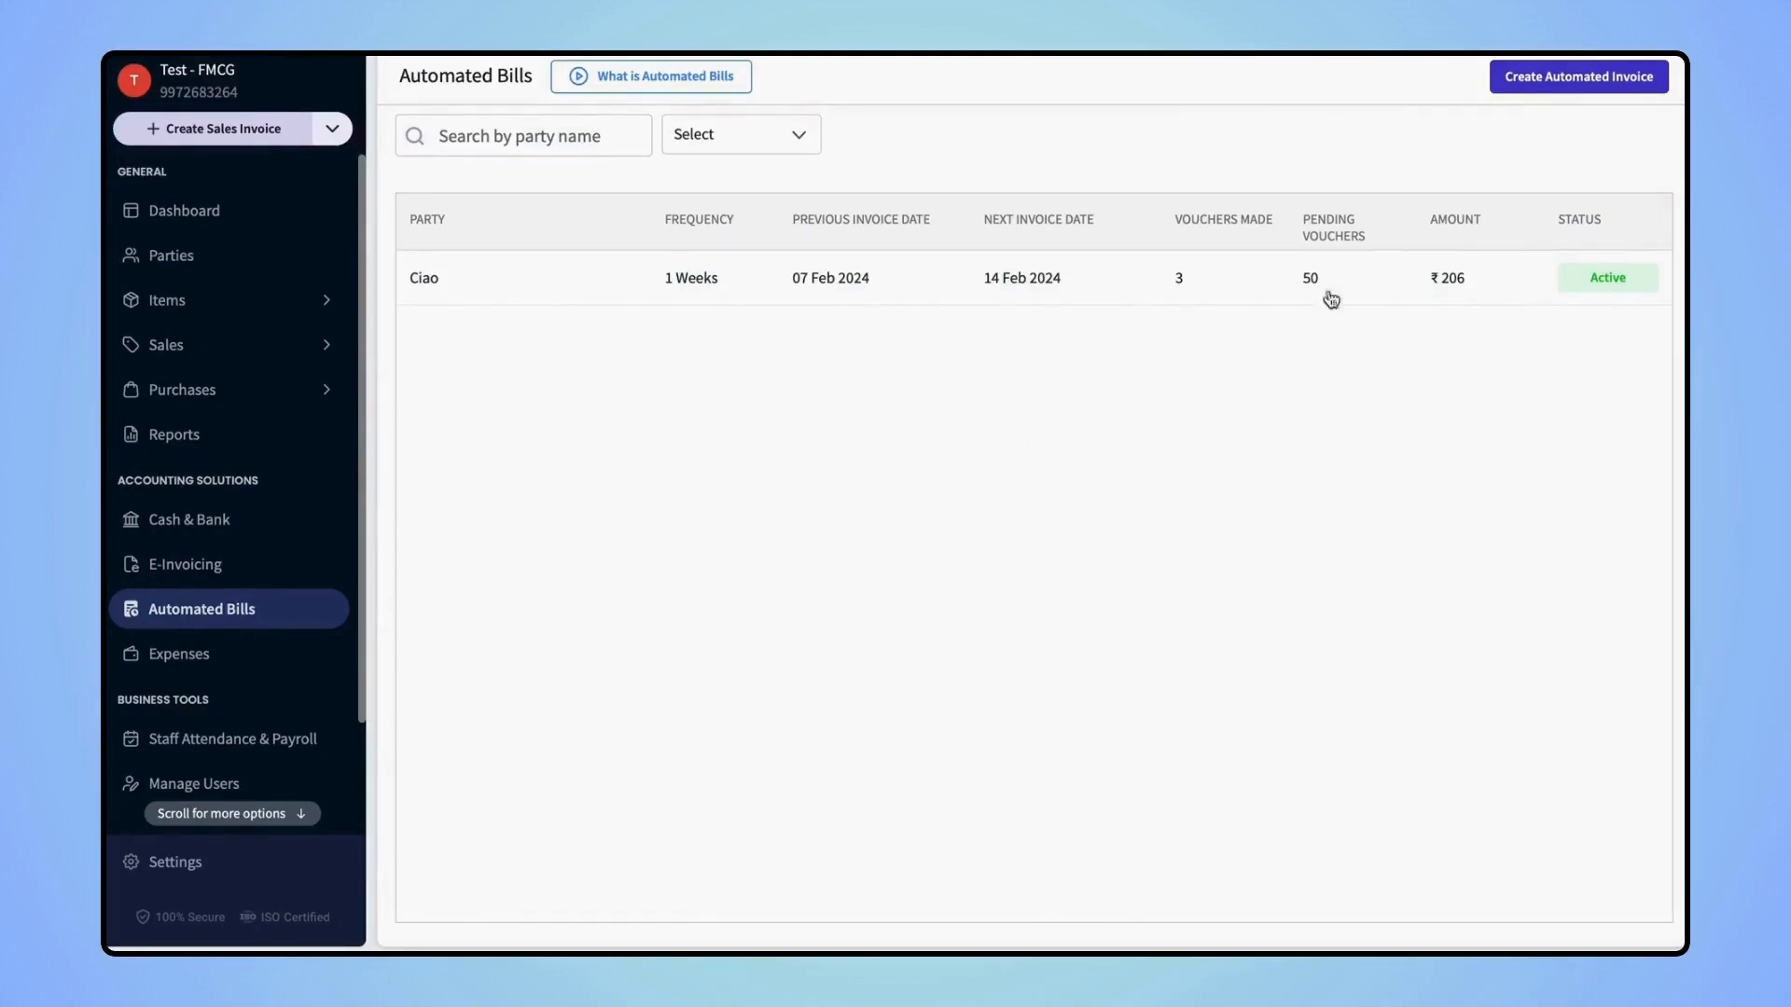
Create an automated invoice ending 07 Jul 2024 that repeats every month
left_click(1545, 84)
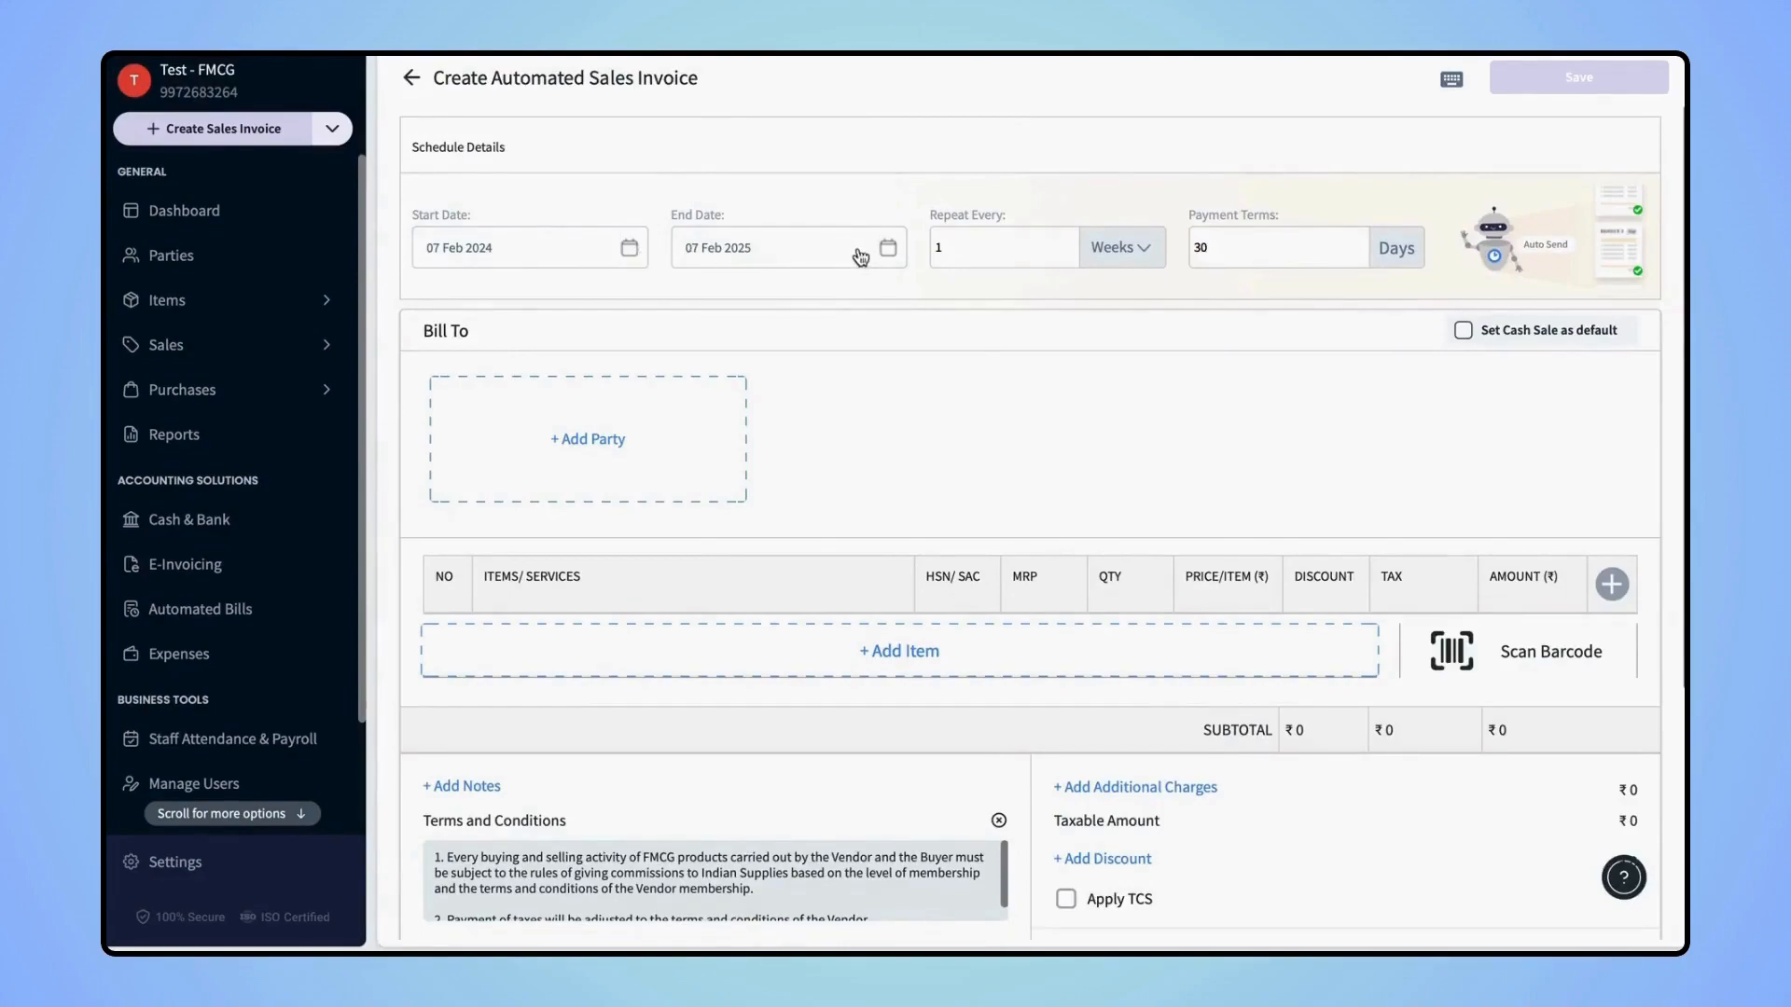
left_click(895, 250)
left_click(781, 338)
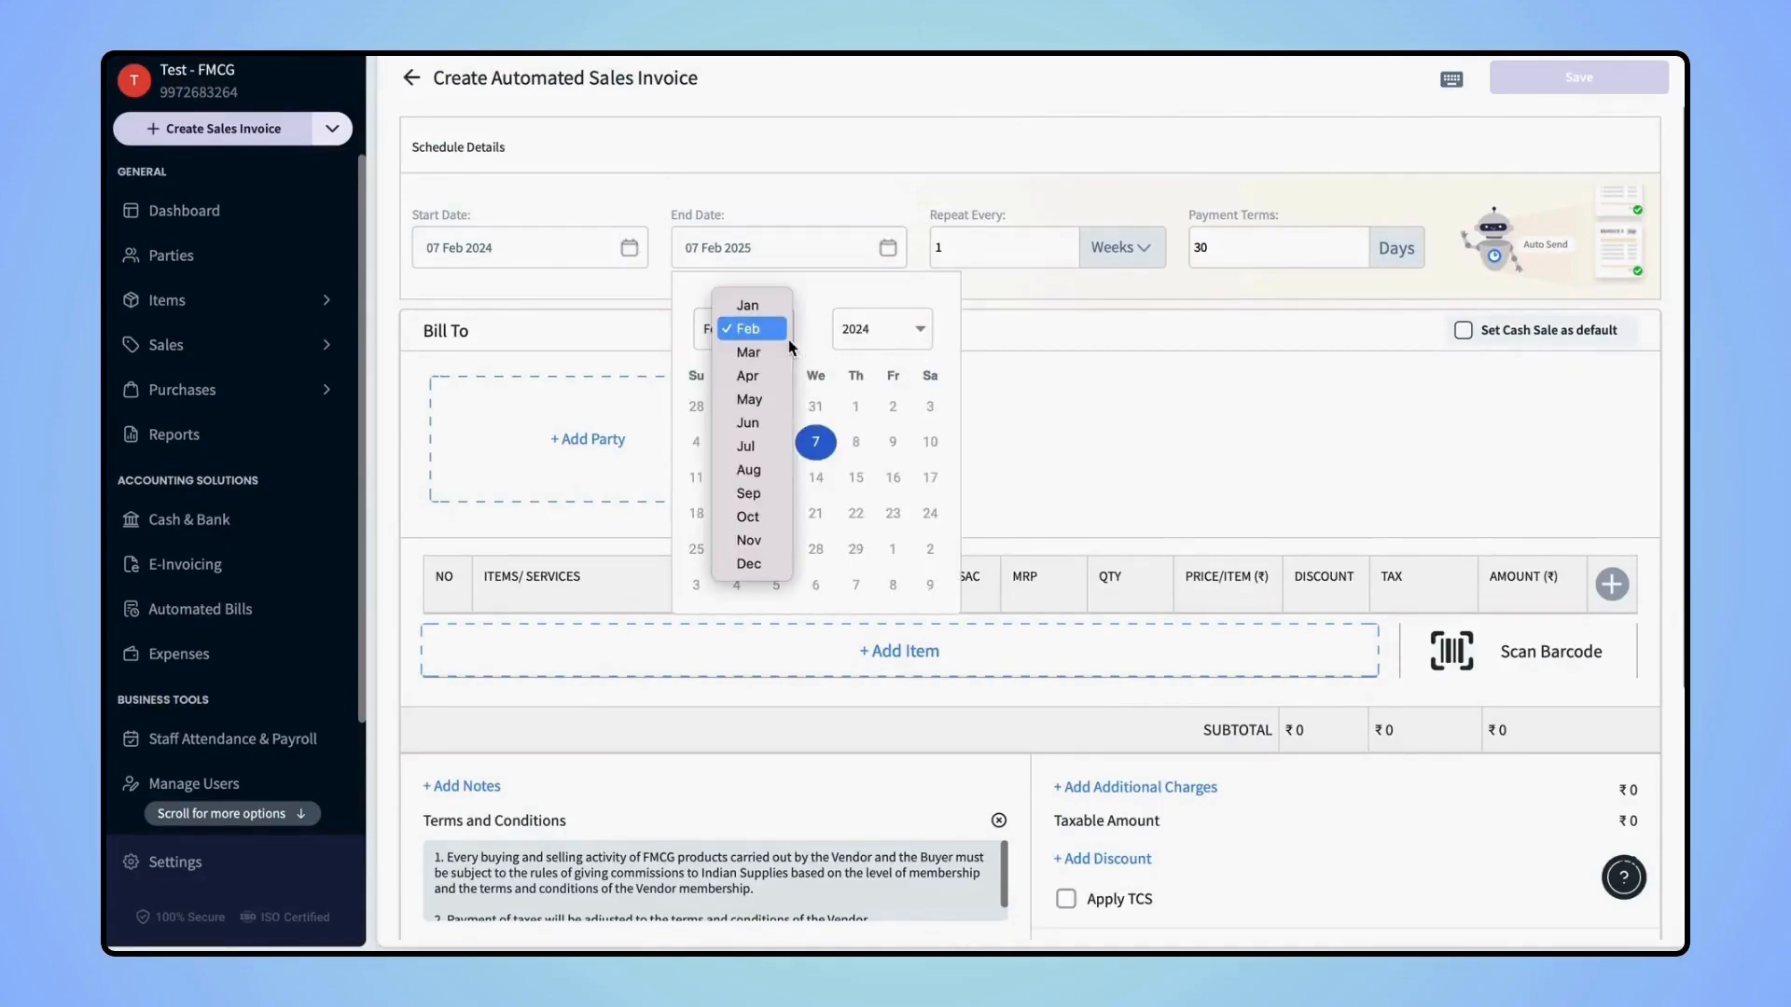
left_click(760, 461)
left_click(707, 450)
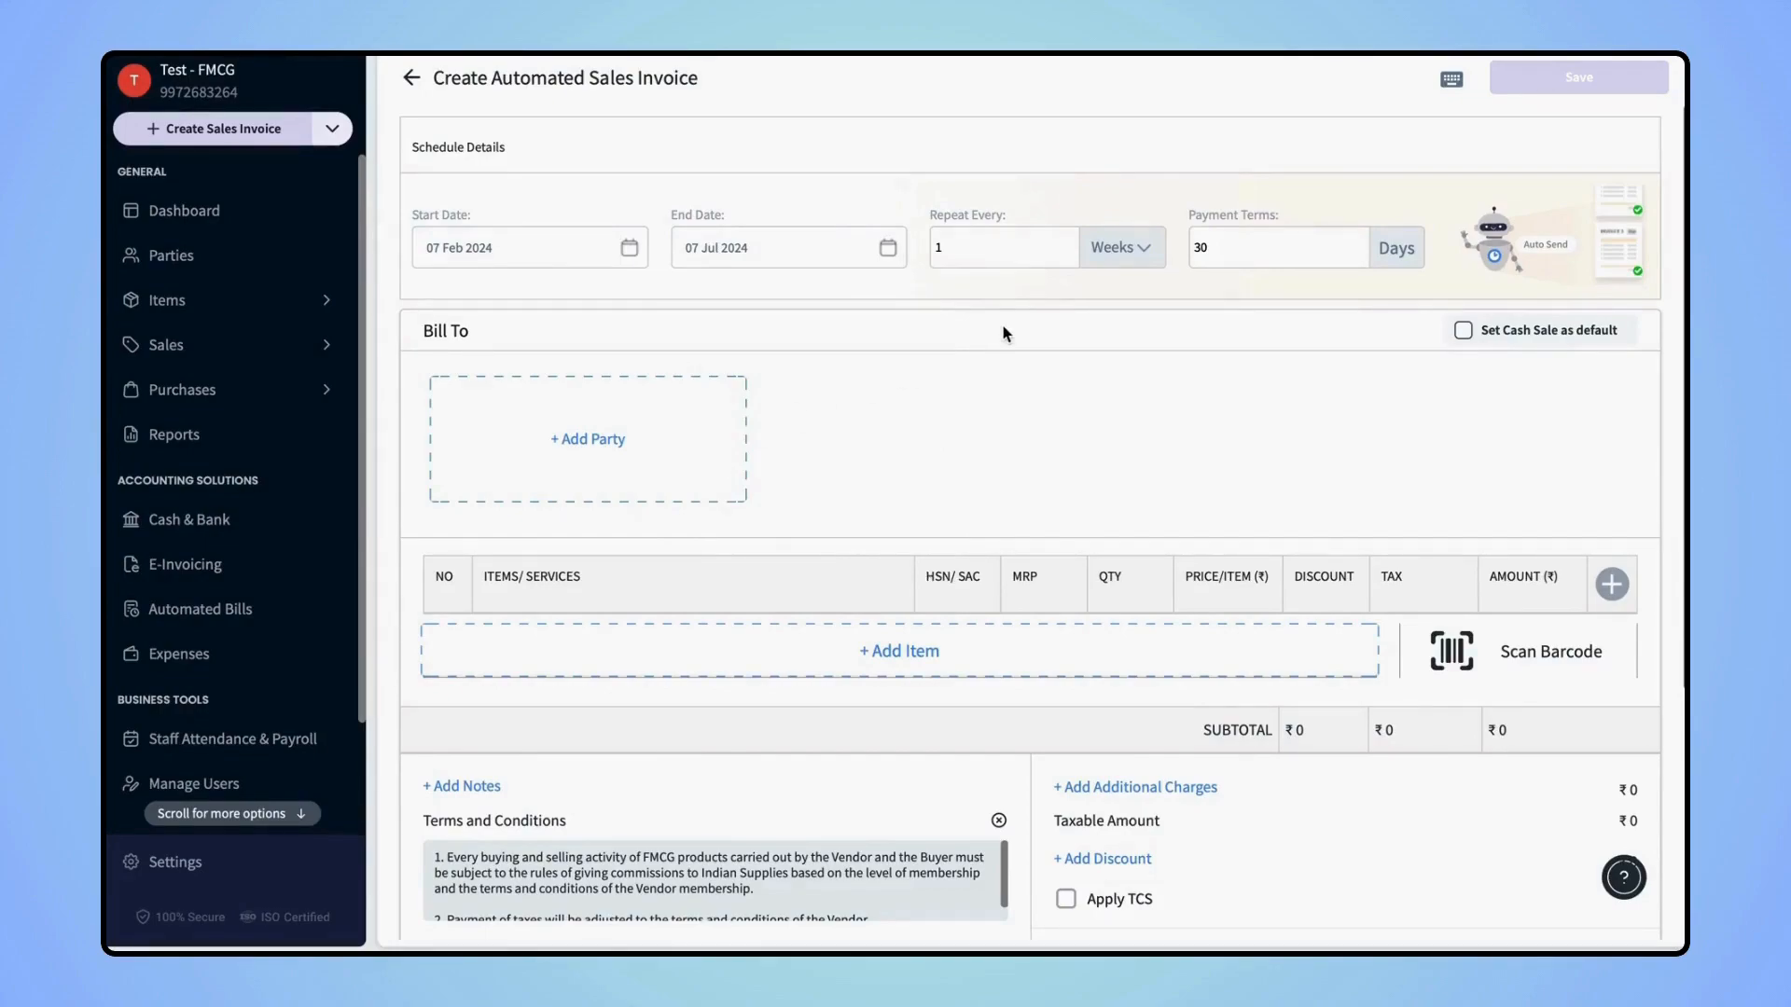
left_click(1119, 253)
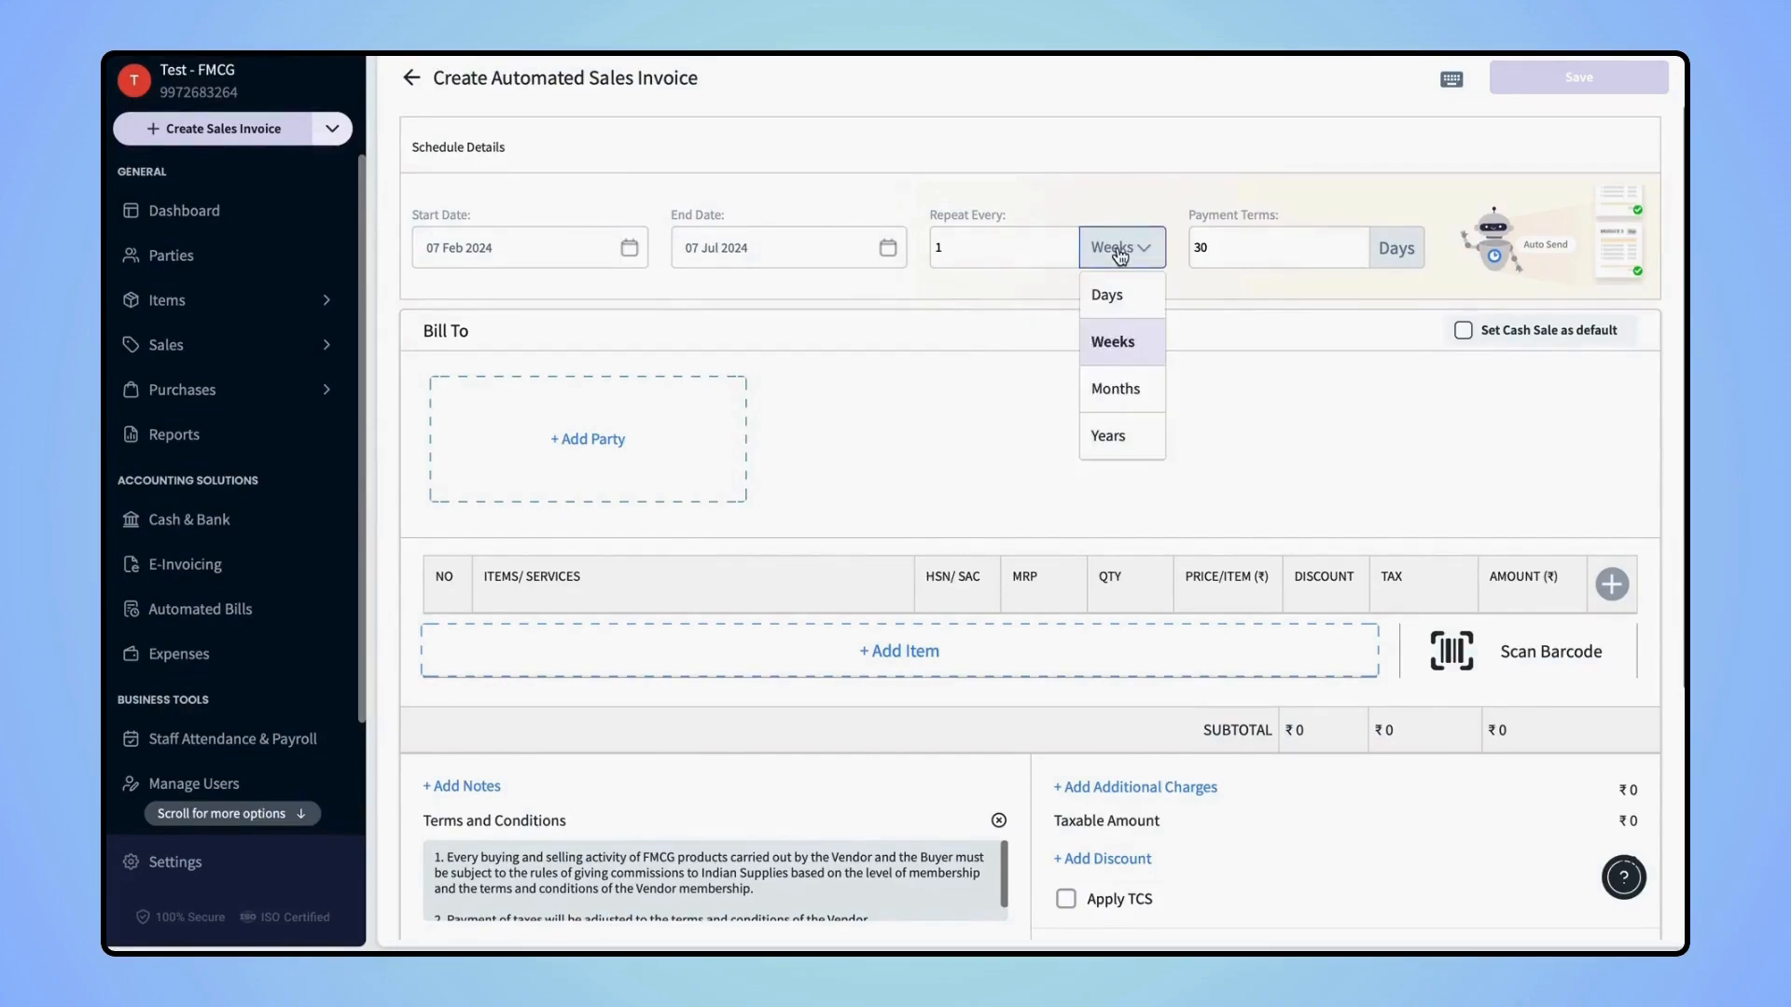
left_click(1133, 400)
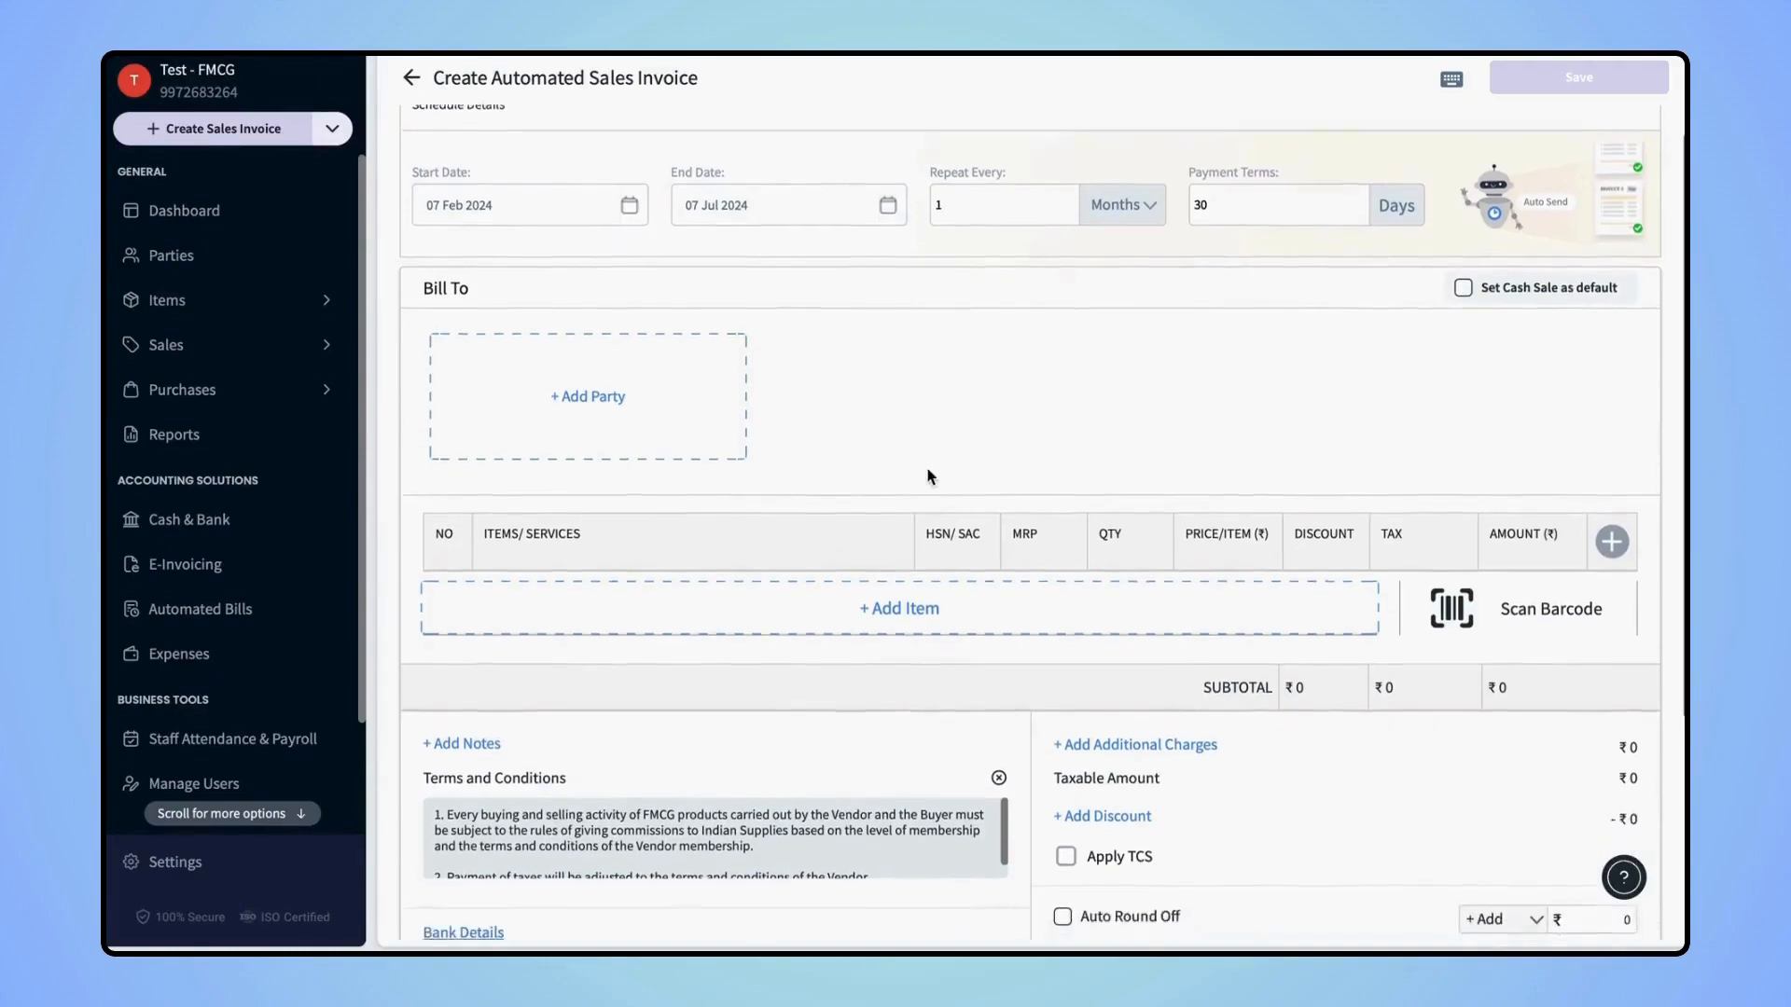
scroll(930, 476, "down", 2)
scroll(928, 471, "up", 1)
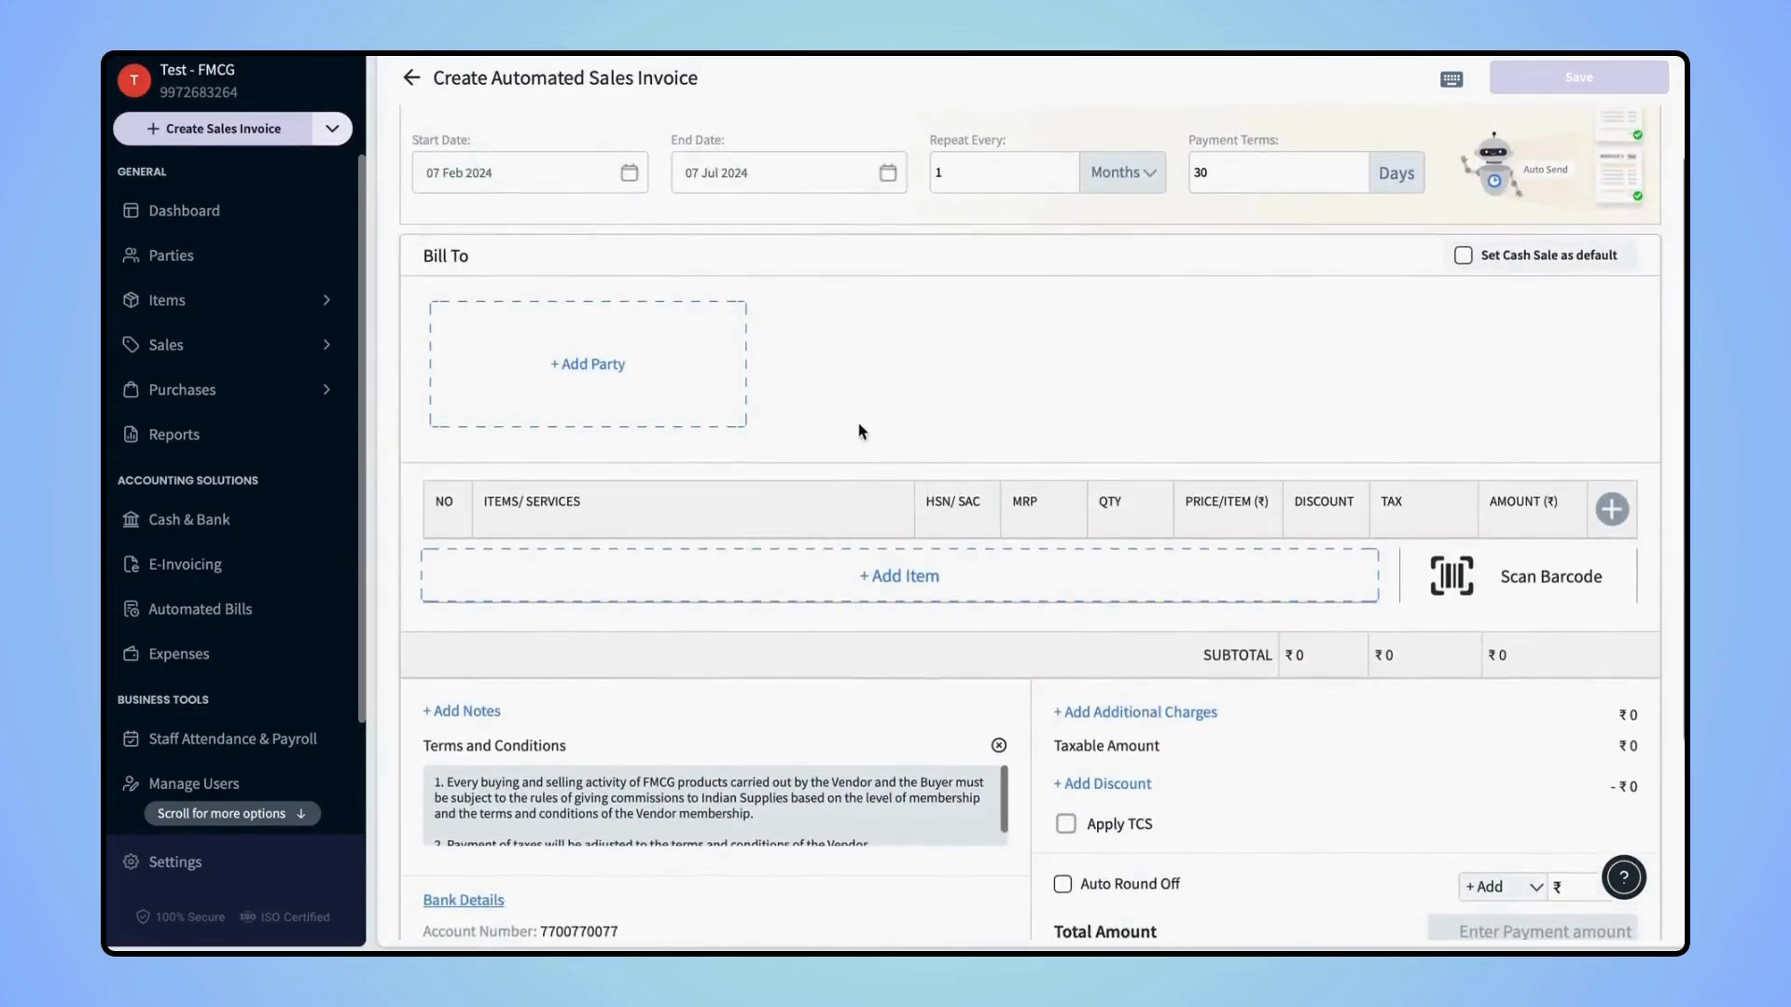
Bill the chosen customer for Half Cooked Chapati, Premium Buns and Bake Lite Milk Toasted Bread
left_click(590, 364)
scroll(535, 478, "down", 2)
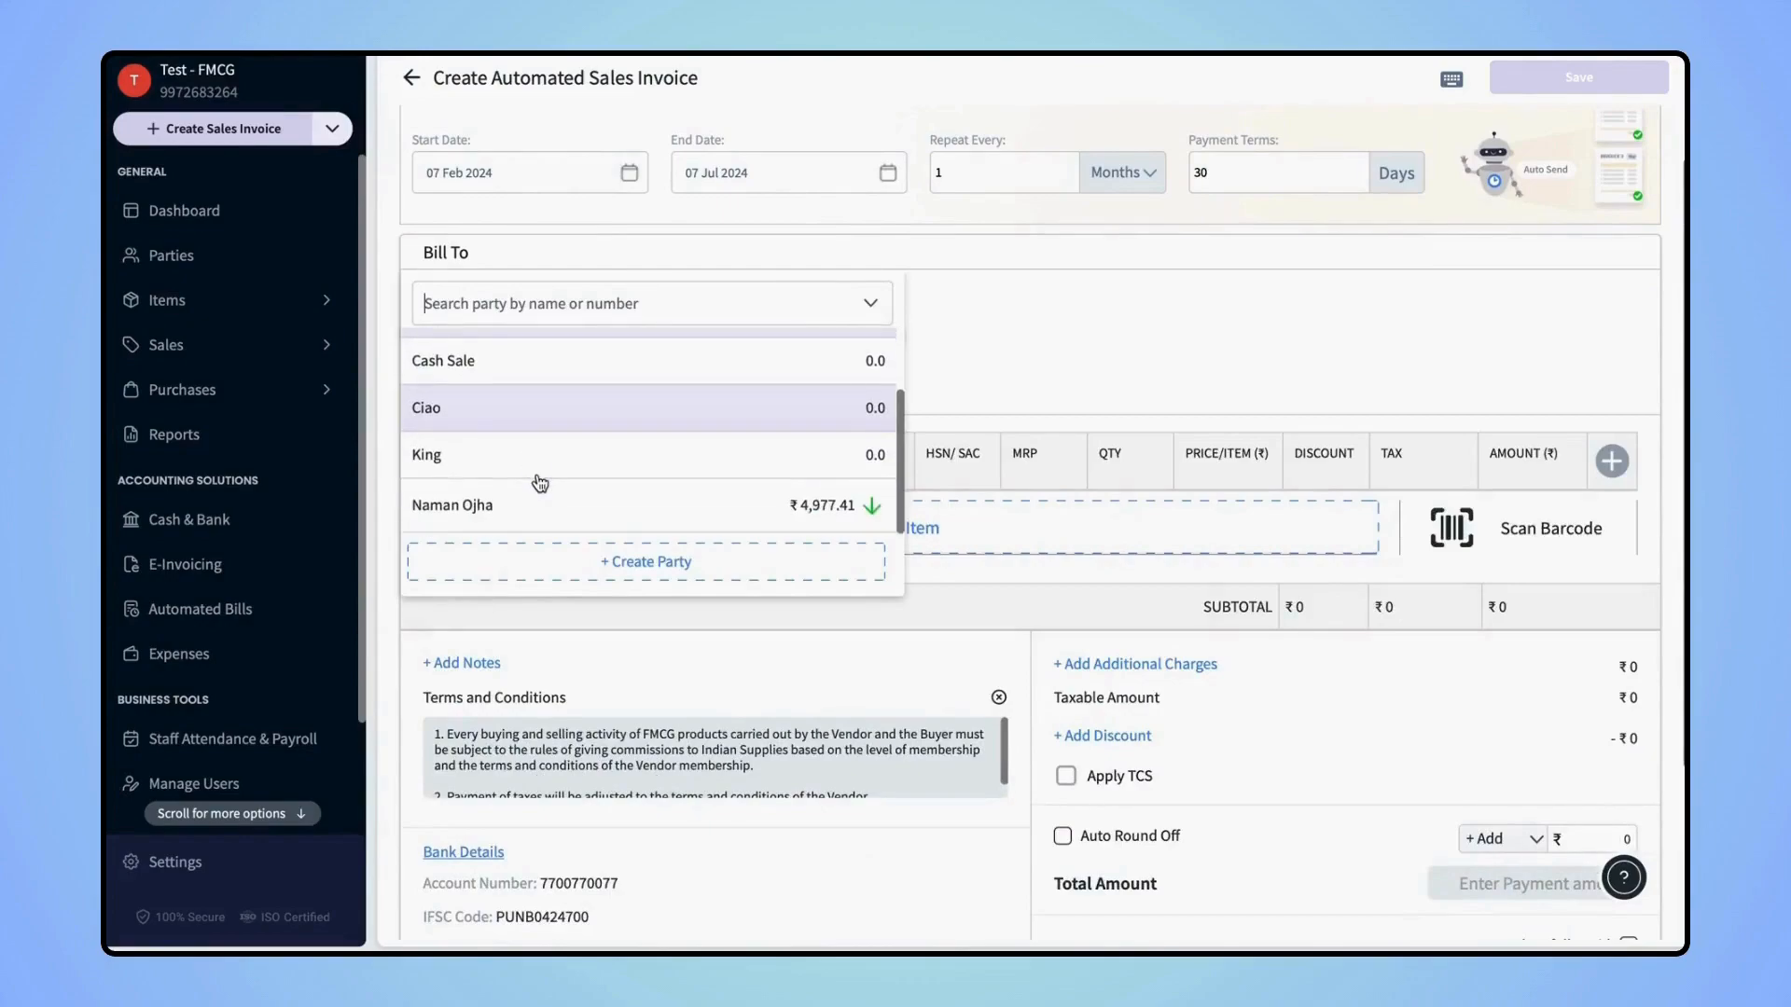
left_click(534, 496)
left_click(859, 537)
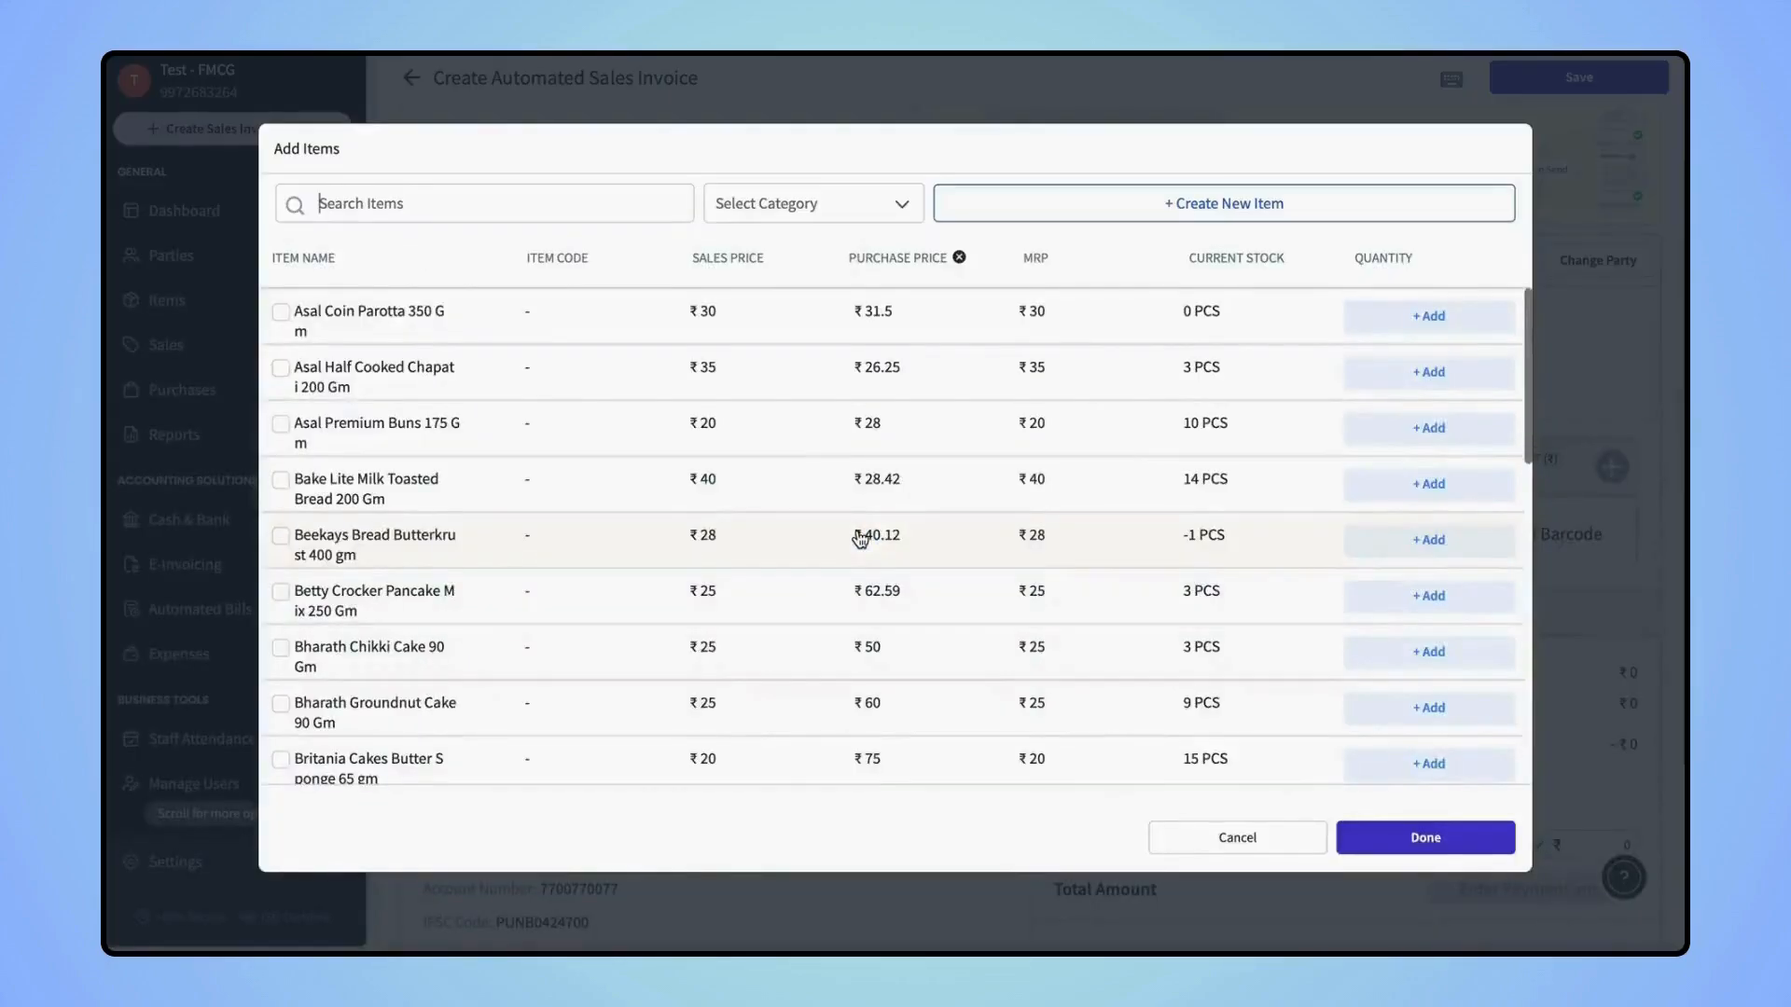
left_click(280, 311)
left_click(280, 368)
left_click(280, 424)
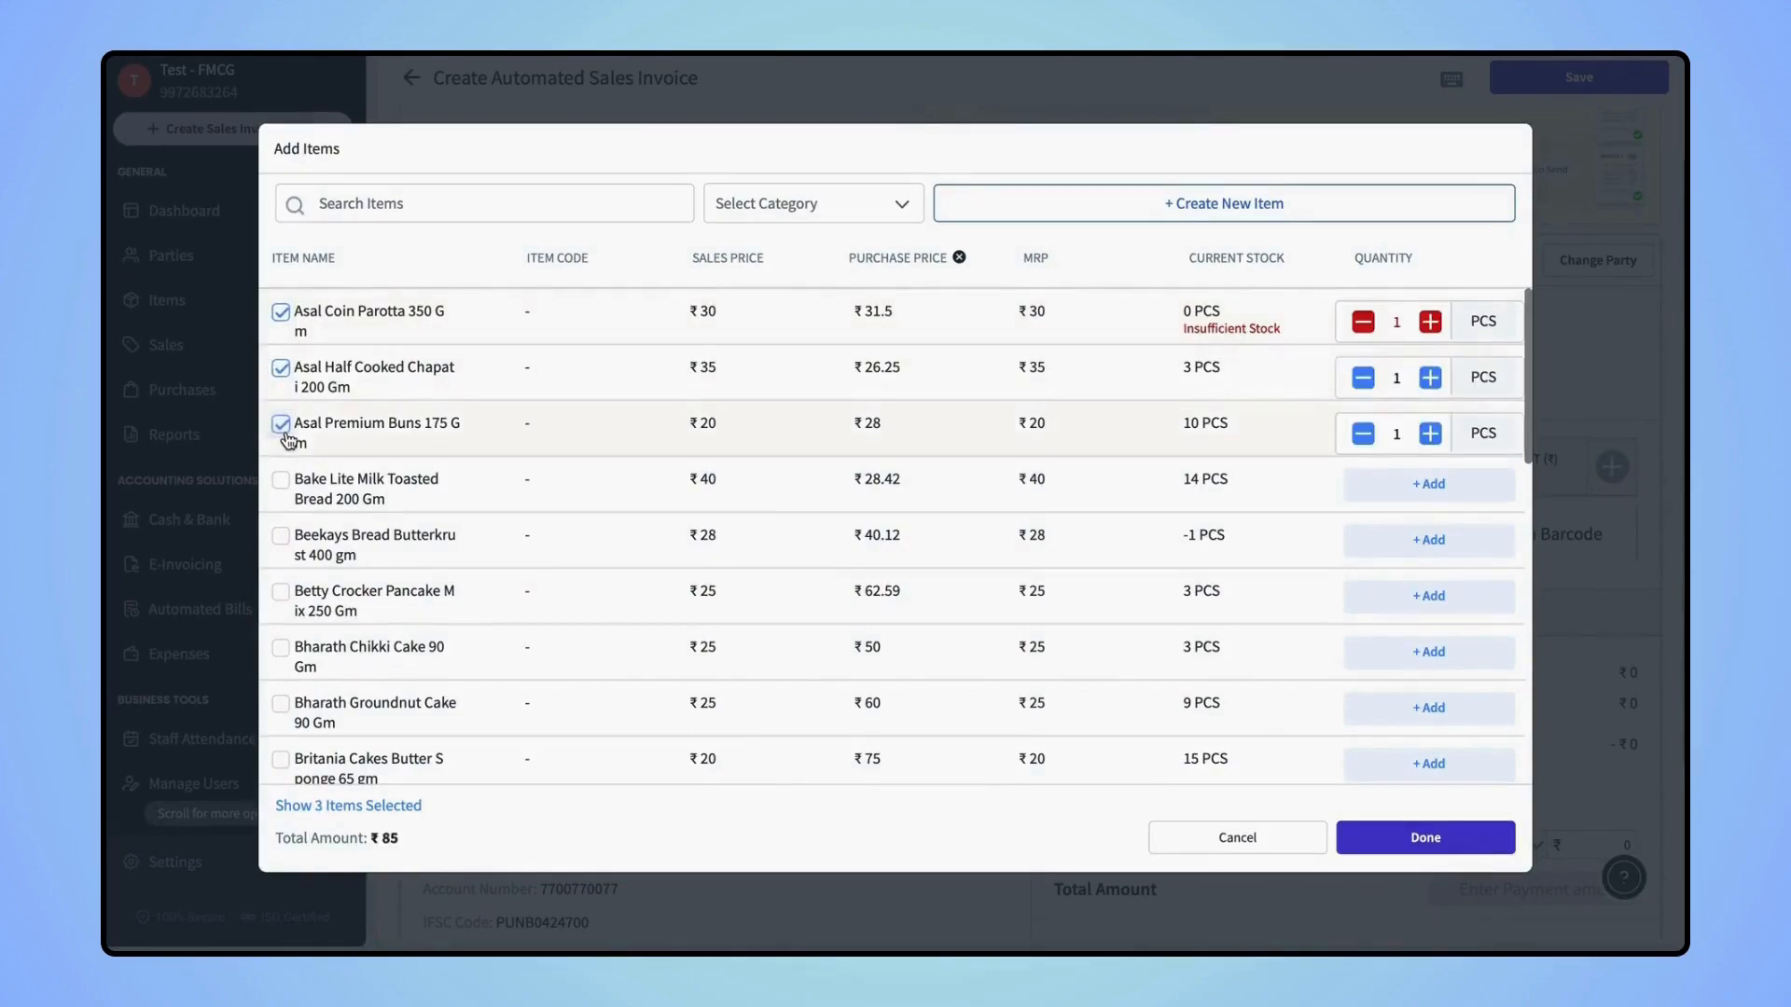
left_click(1363, 322)
left_click(1428, 483)
left_click(1427, 833)
Save and schedule the ₹95 monthly automated invoice
scroll(1229, 713, "down", 6)
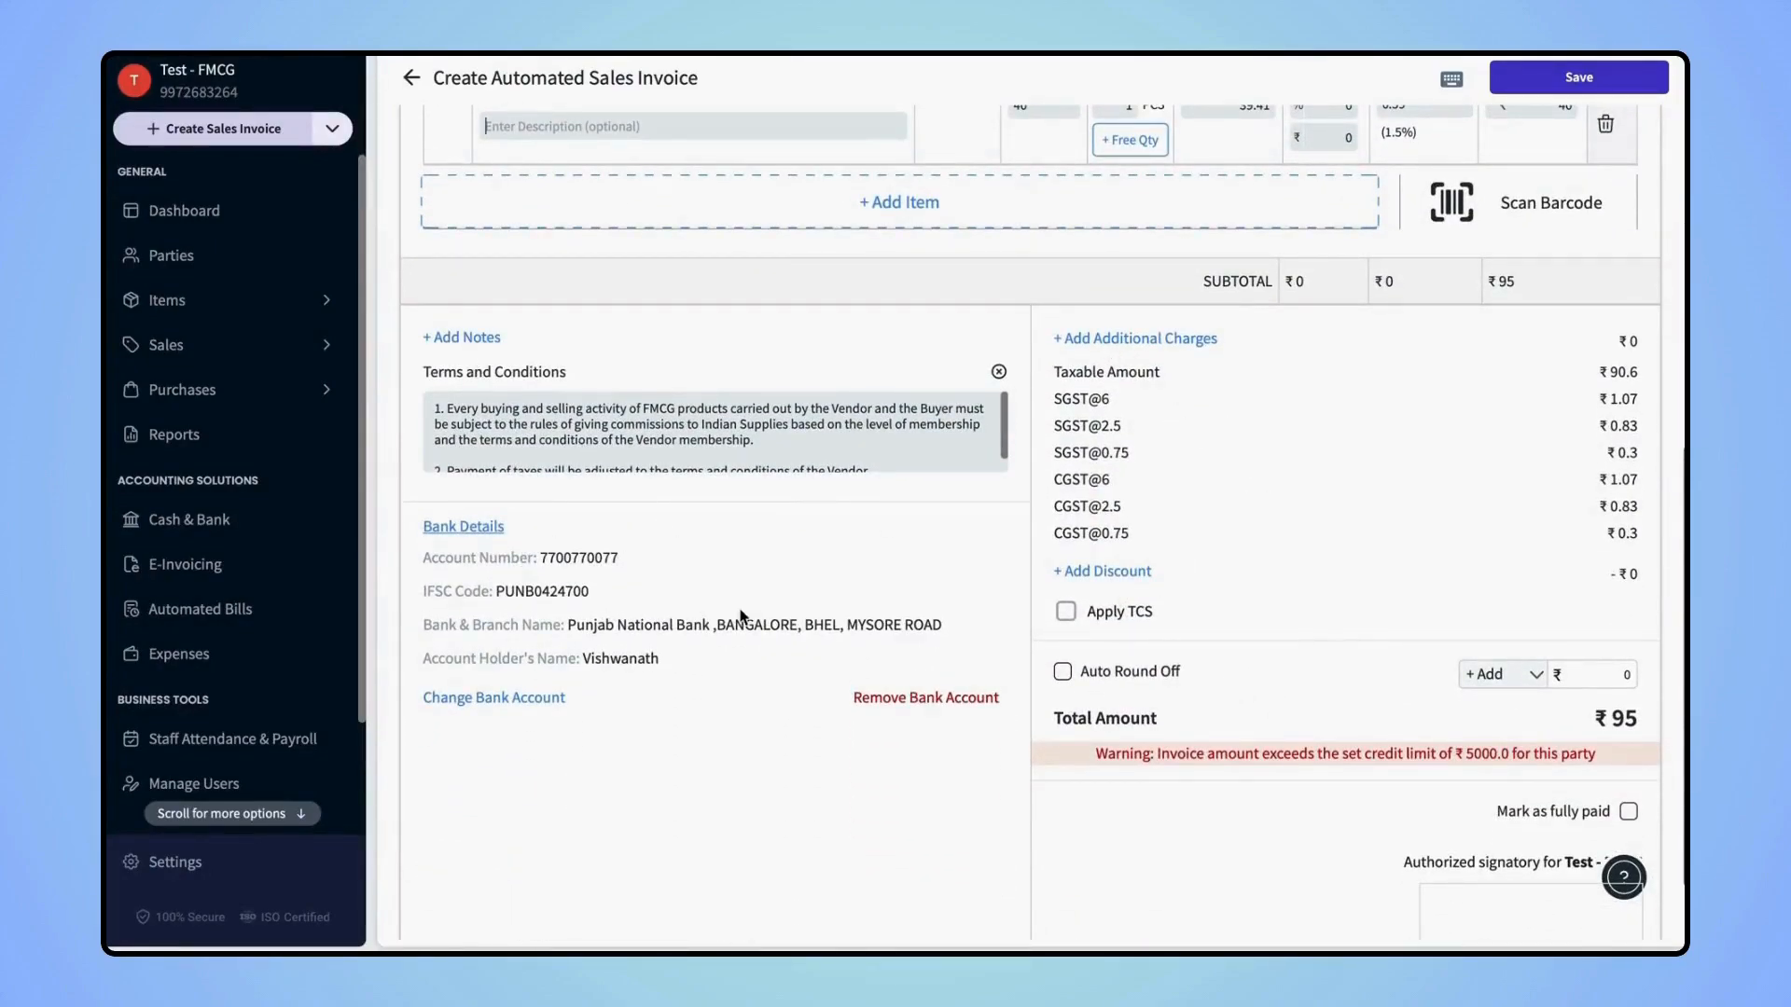
scroll(741, 615, "up", 10)
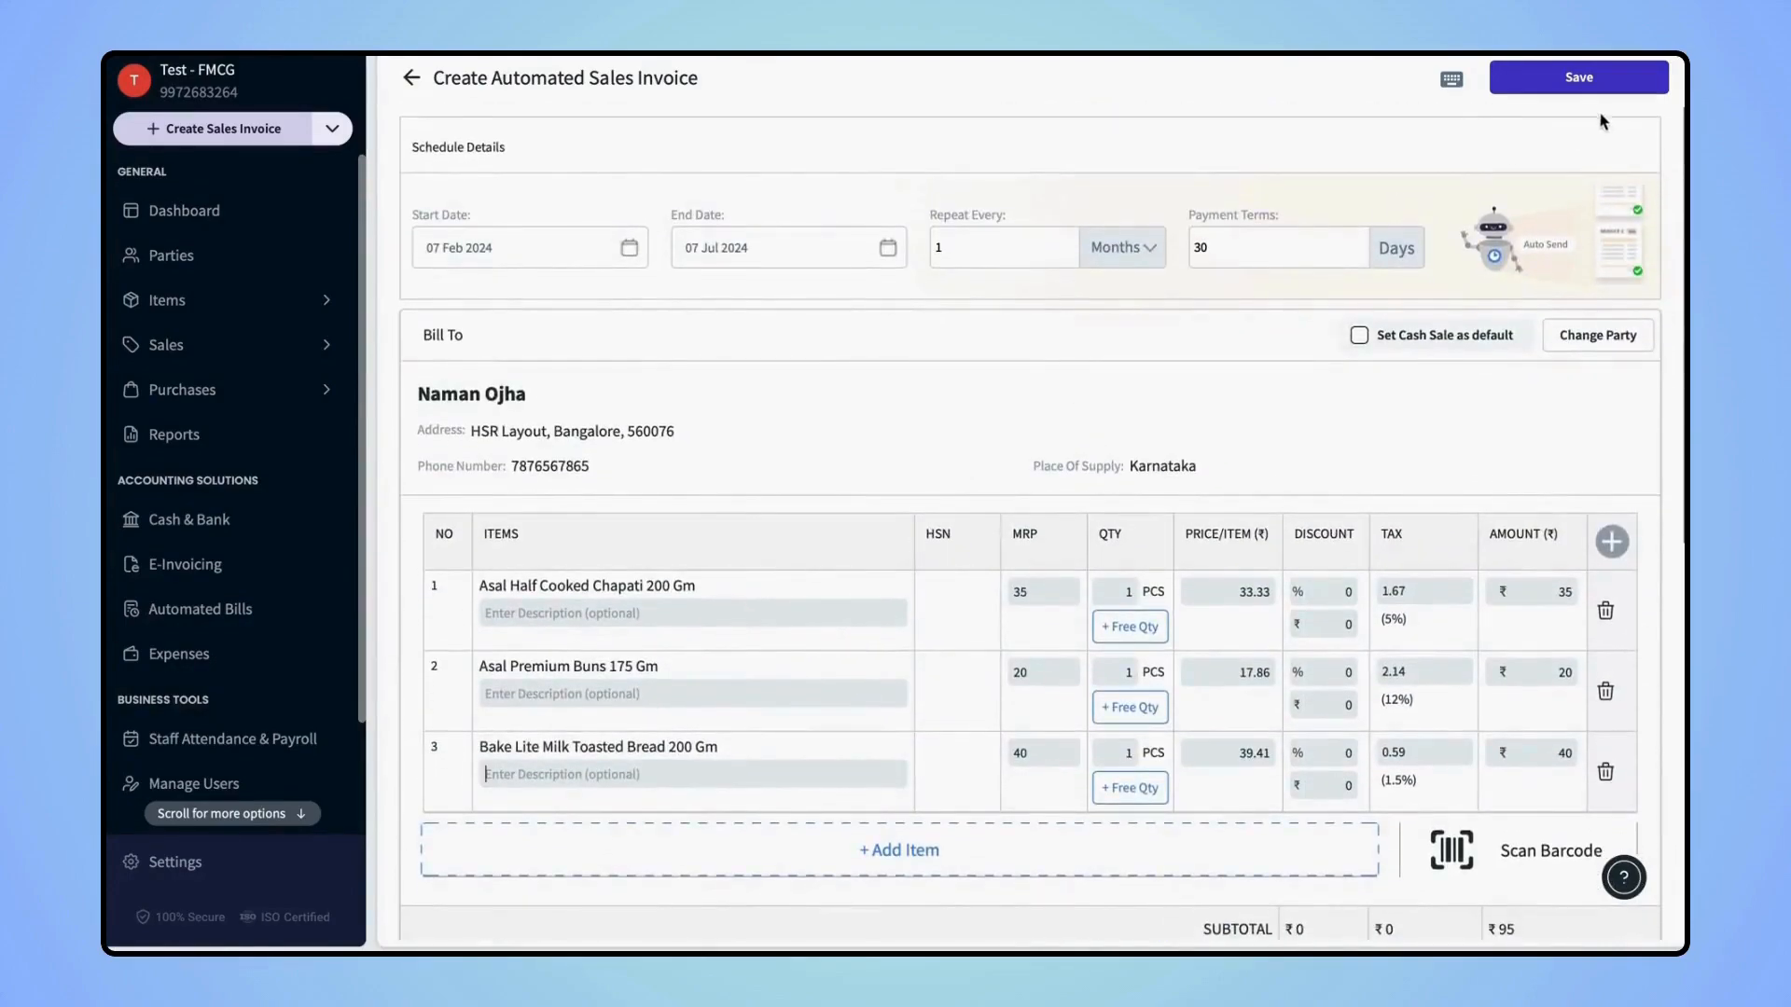
left_click(1560, 89)
left_click(1045, 662)
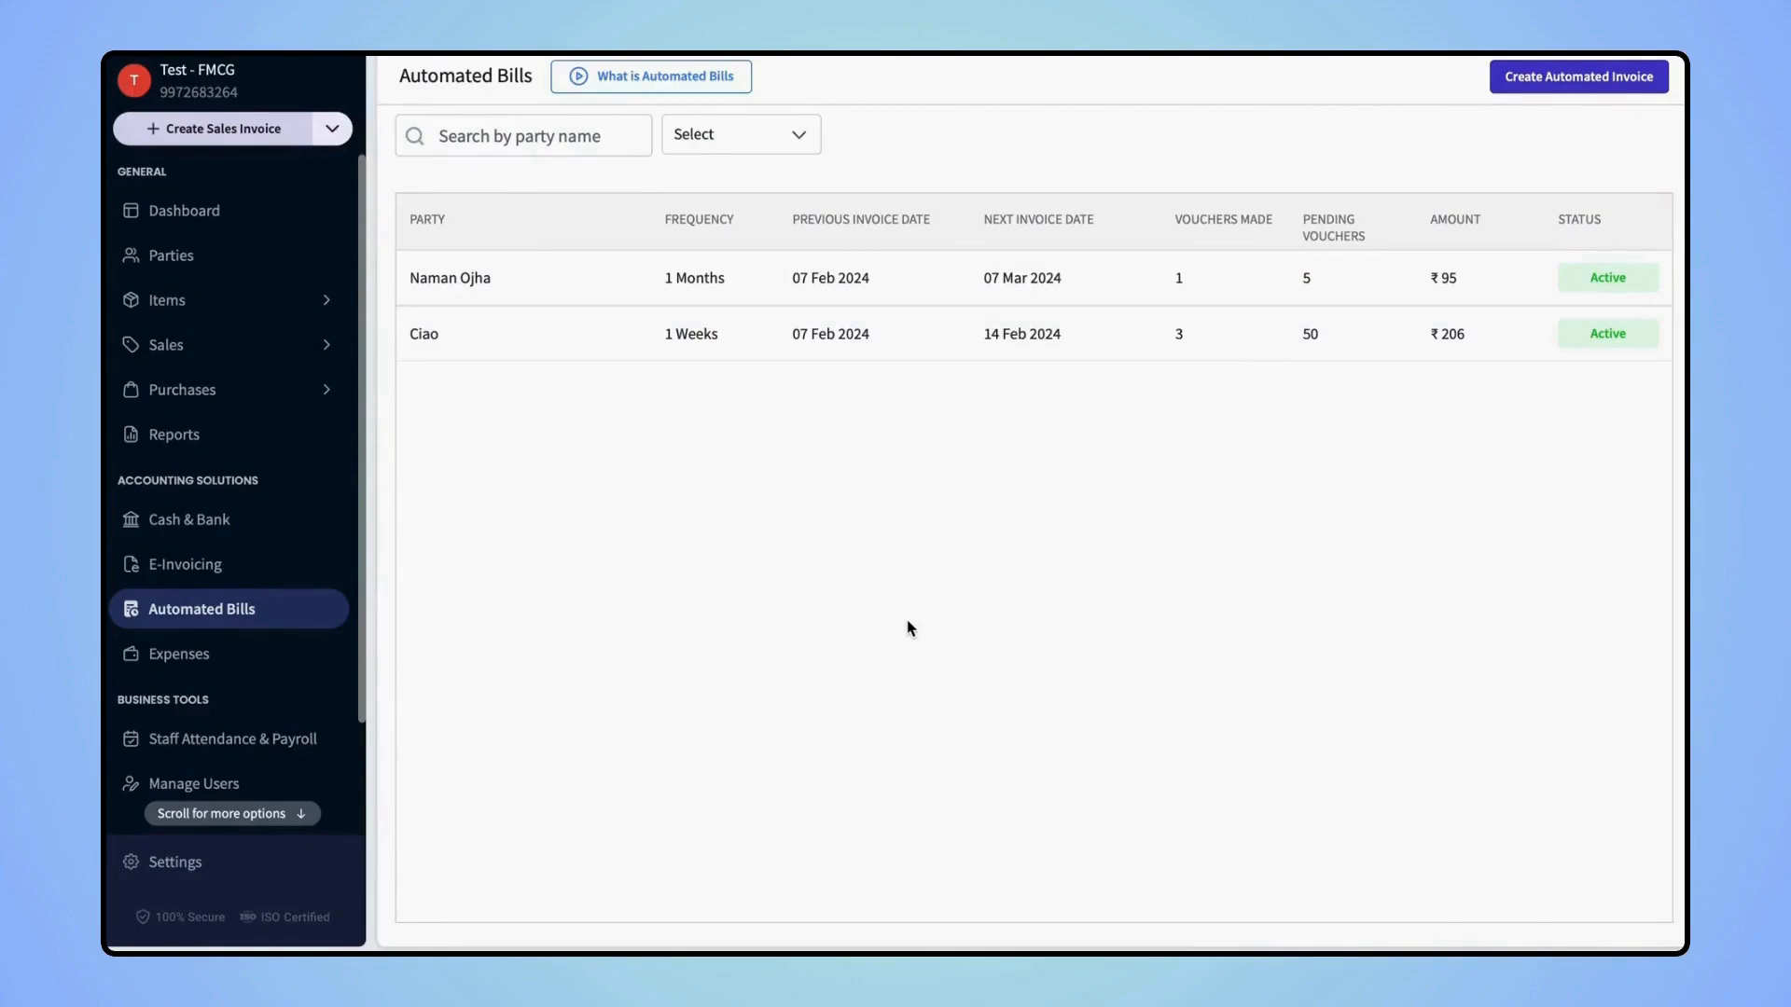
Review the new monthly automated bill's details, then go to Expenses
left_click(927, 285)
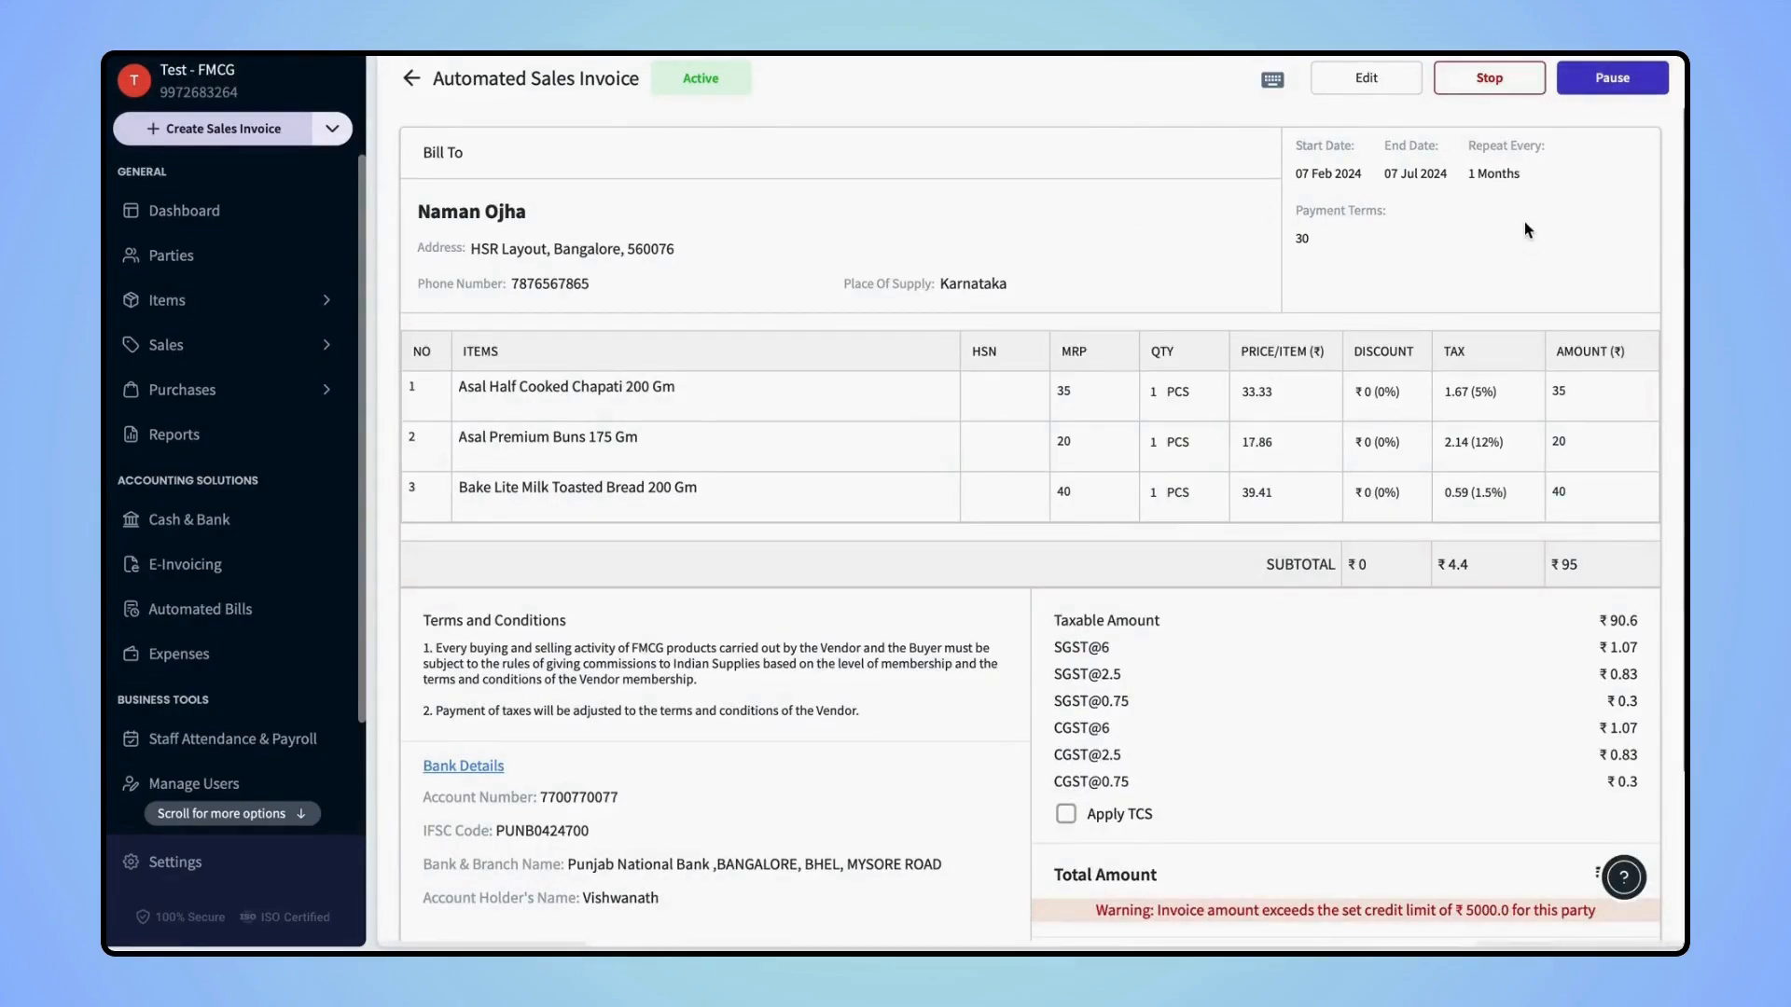
left_click(203, 653)
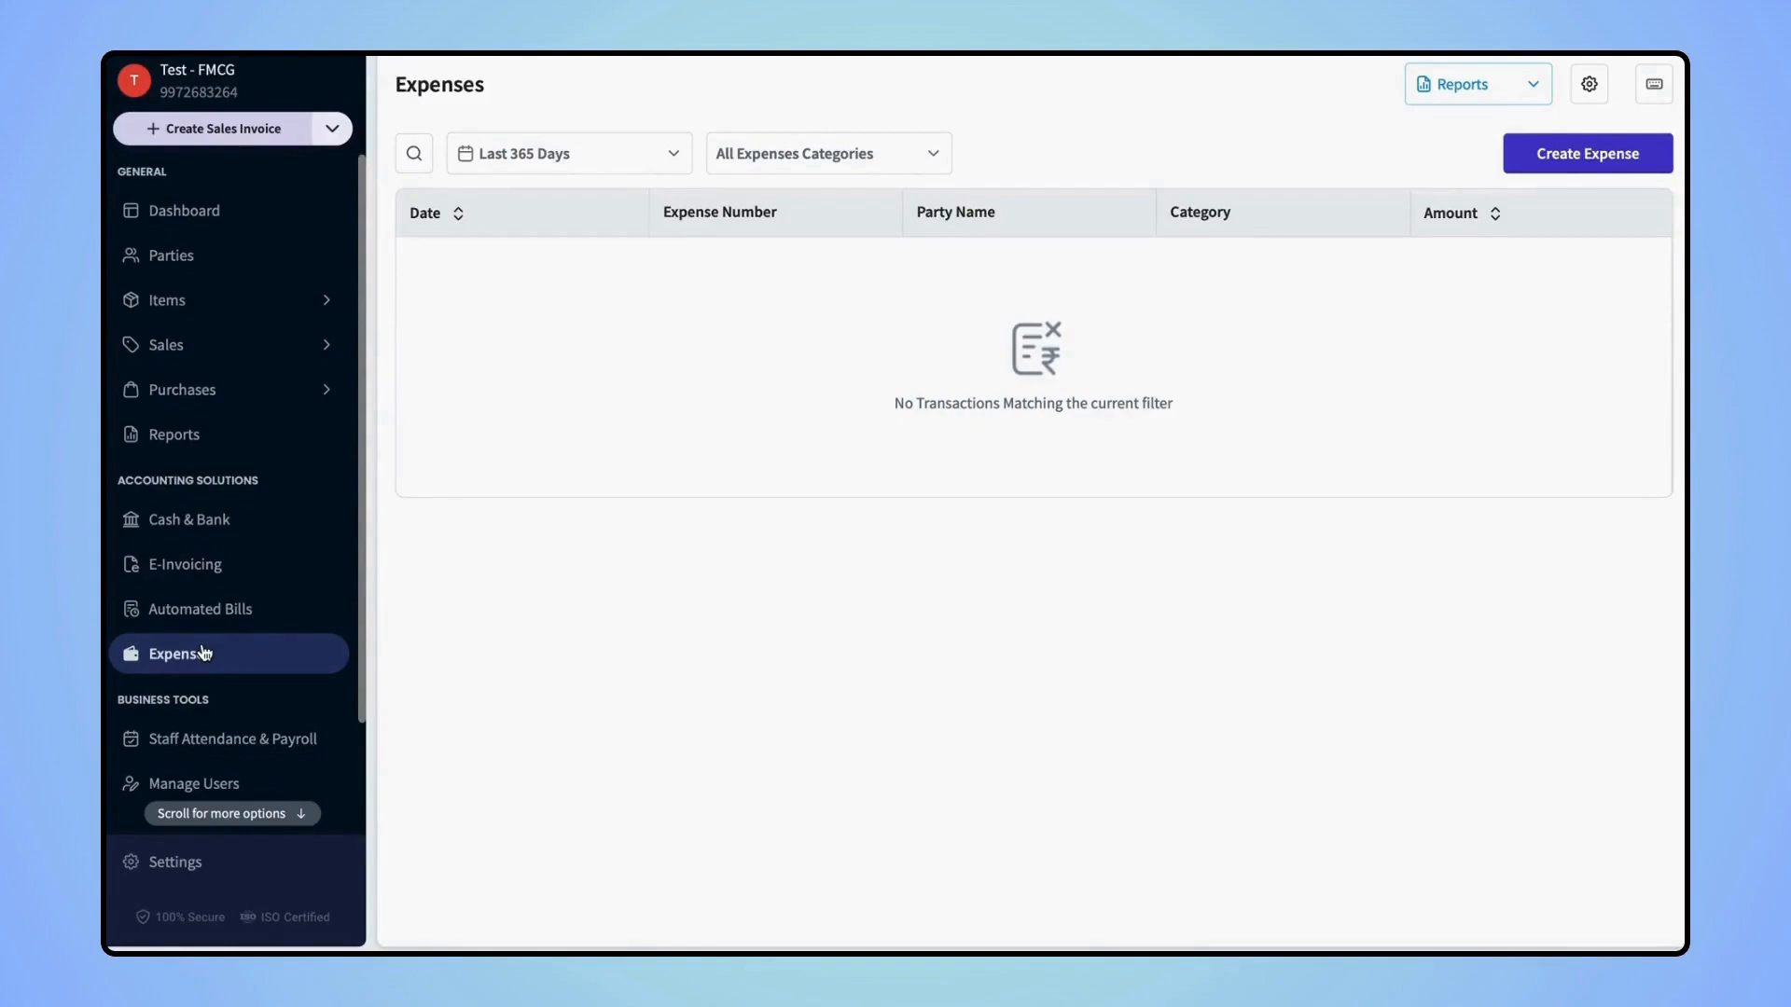
Start a Printing and Stationery expense and bring up its empty expense items list
left_click(1566, 157)
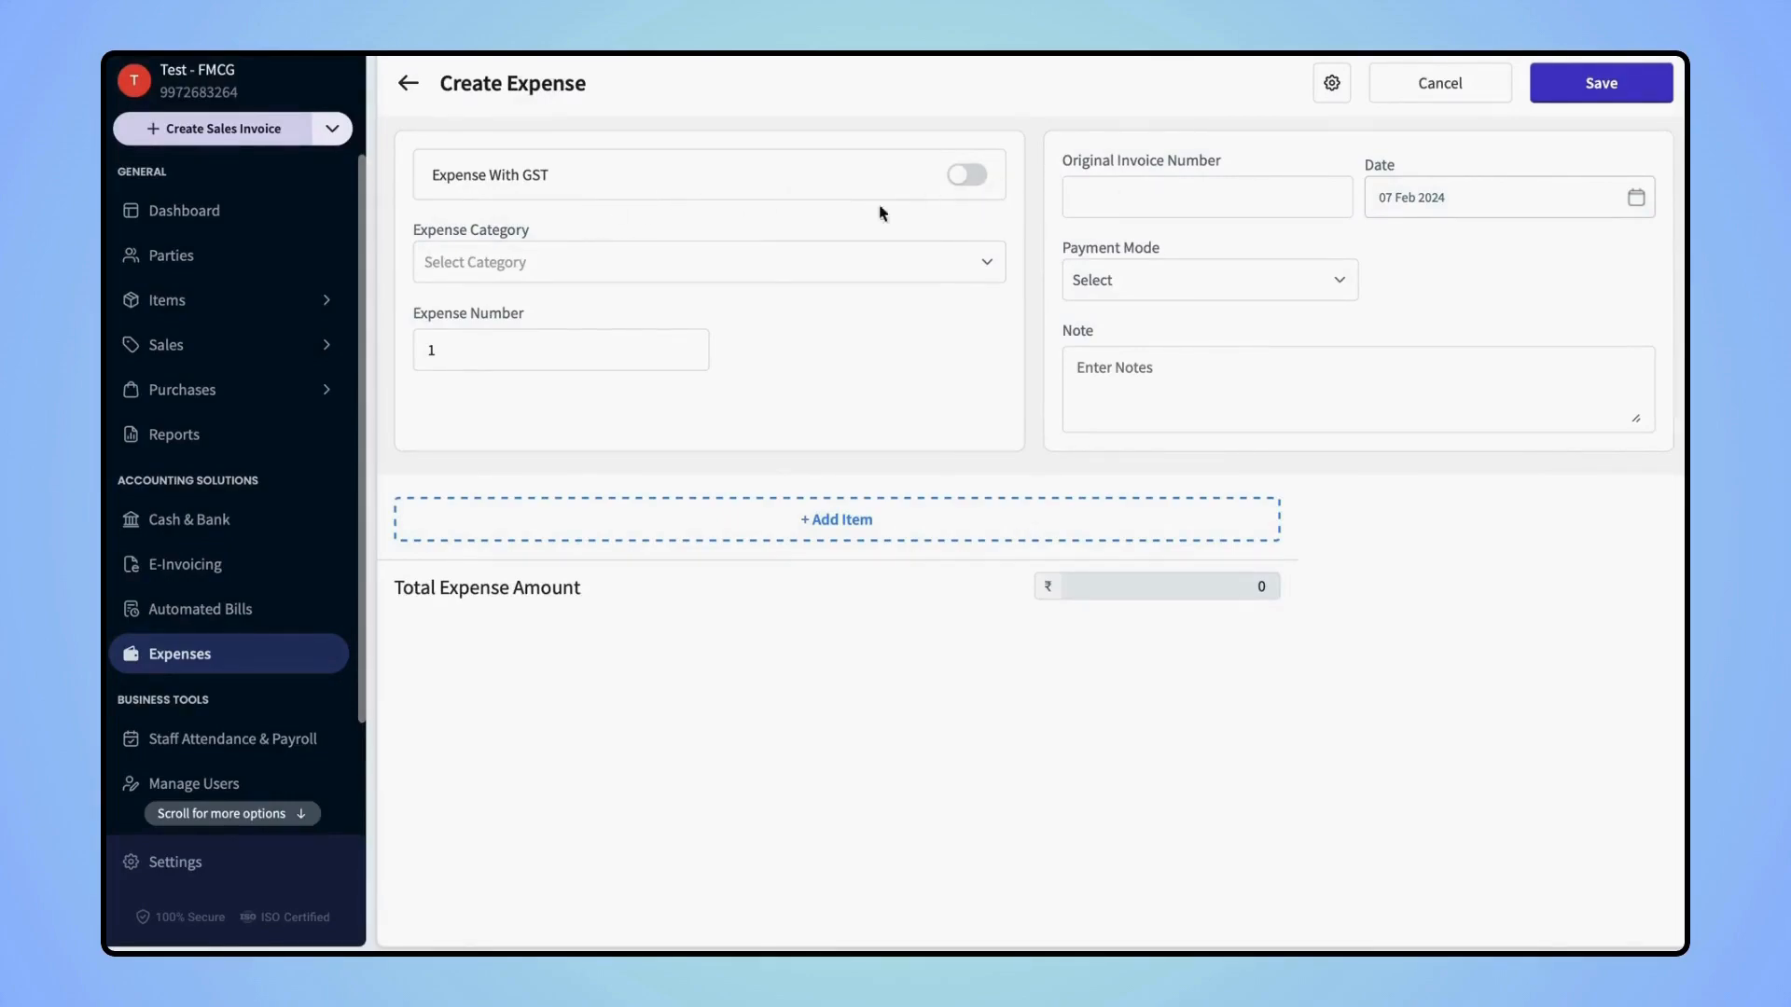
left_click(560, 260)
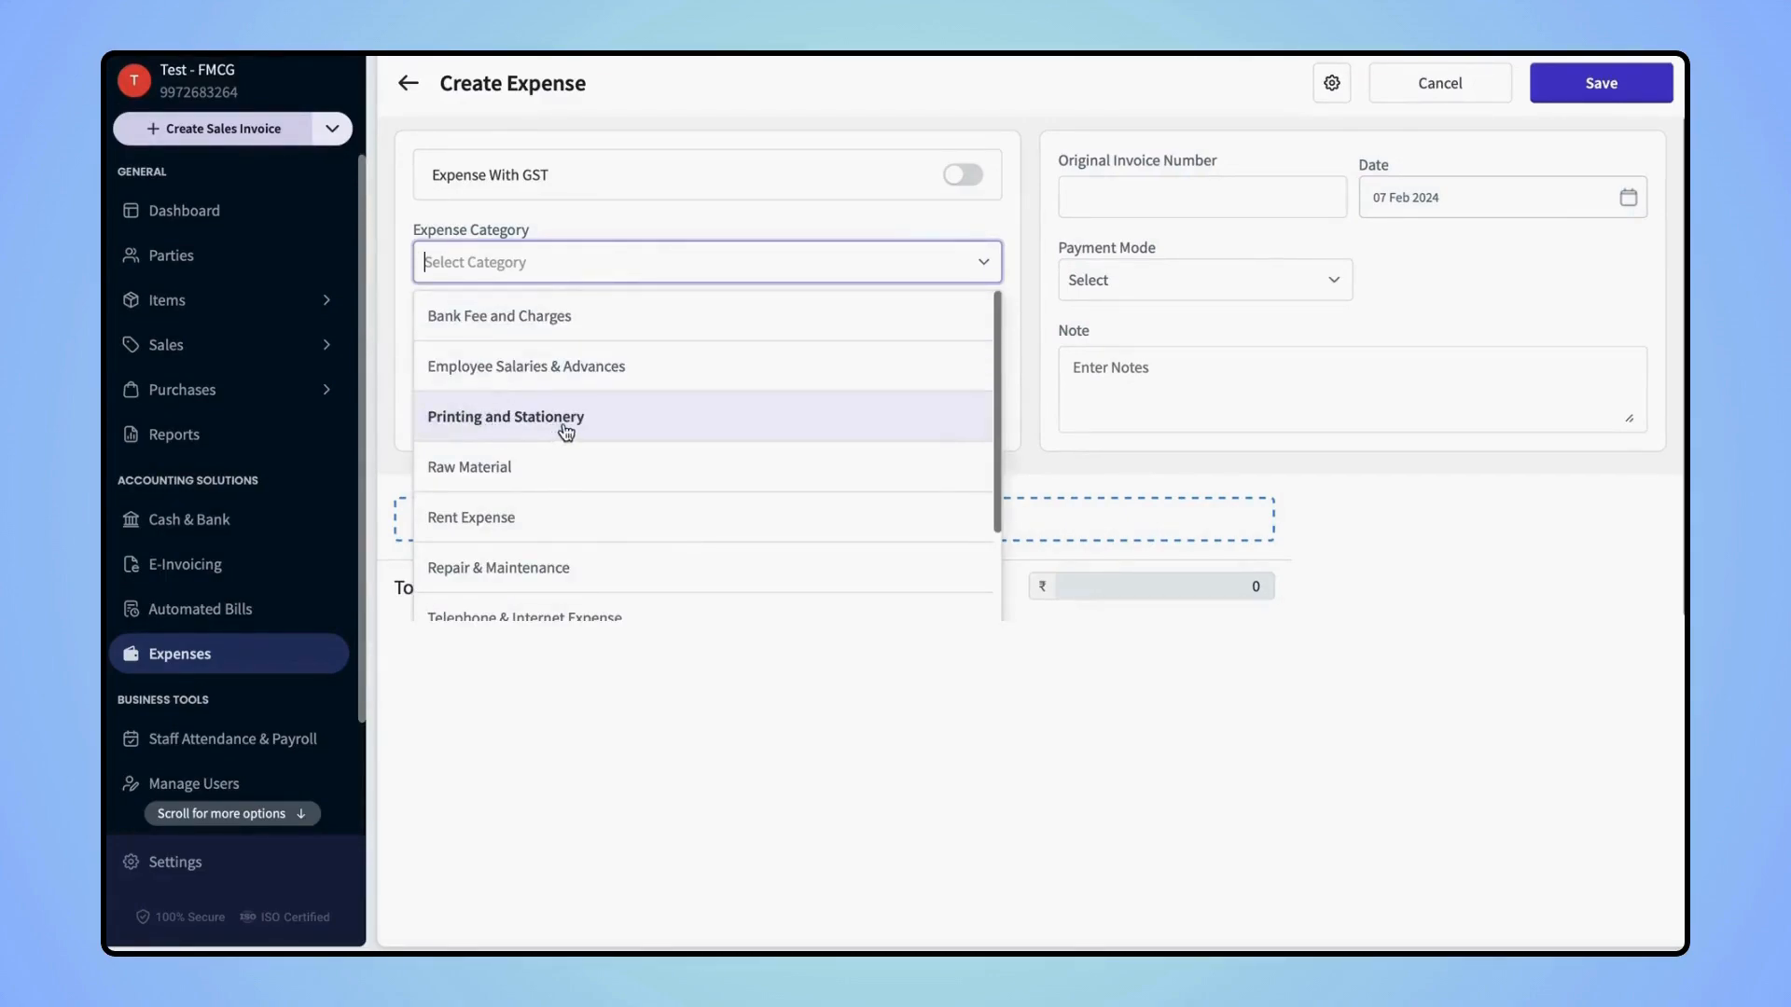
scroll(614, 506, "down", 1)
scroll(613, 506, "down", 1)
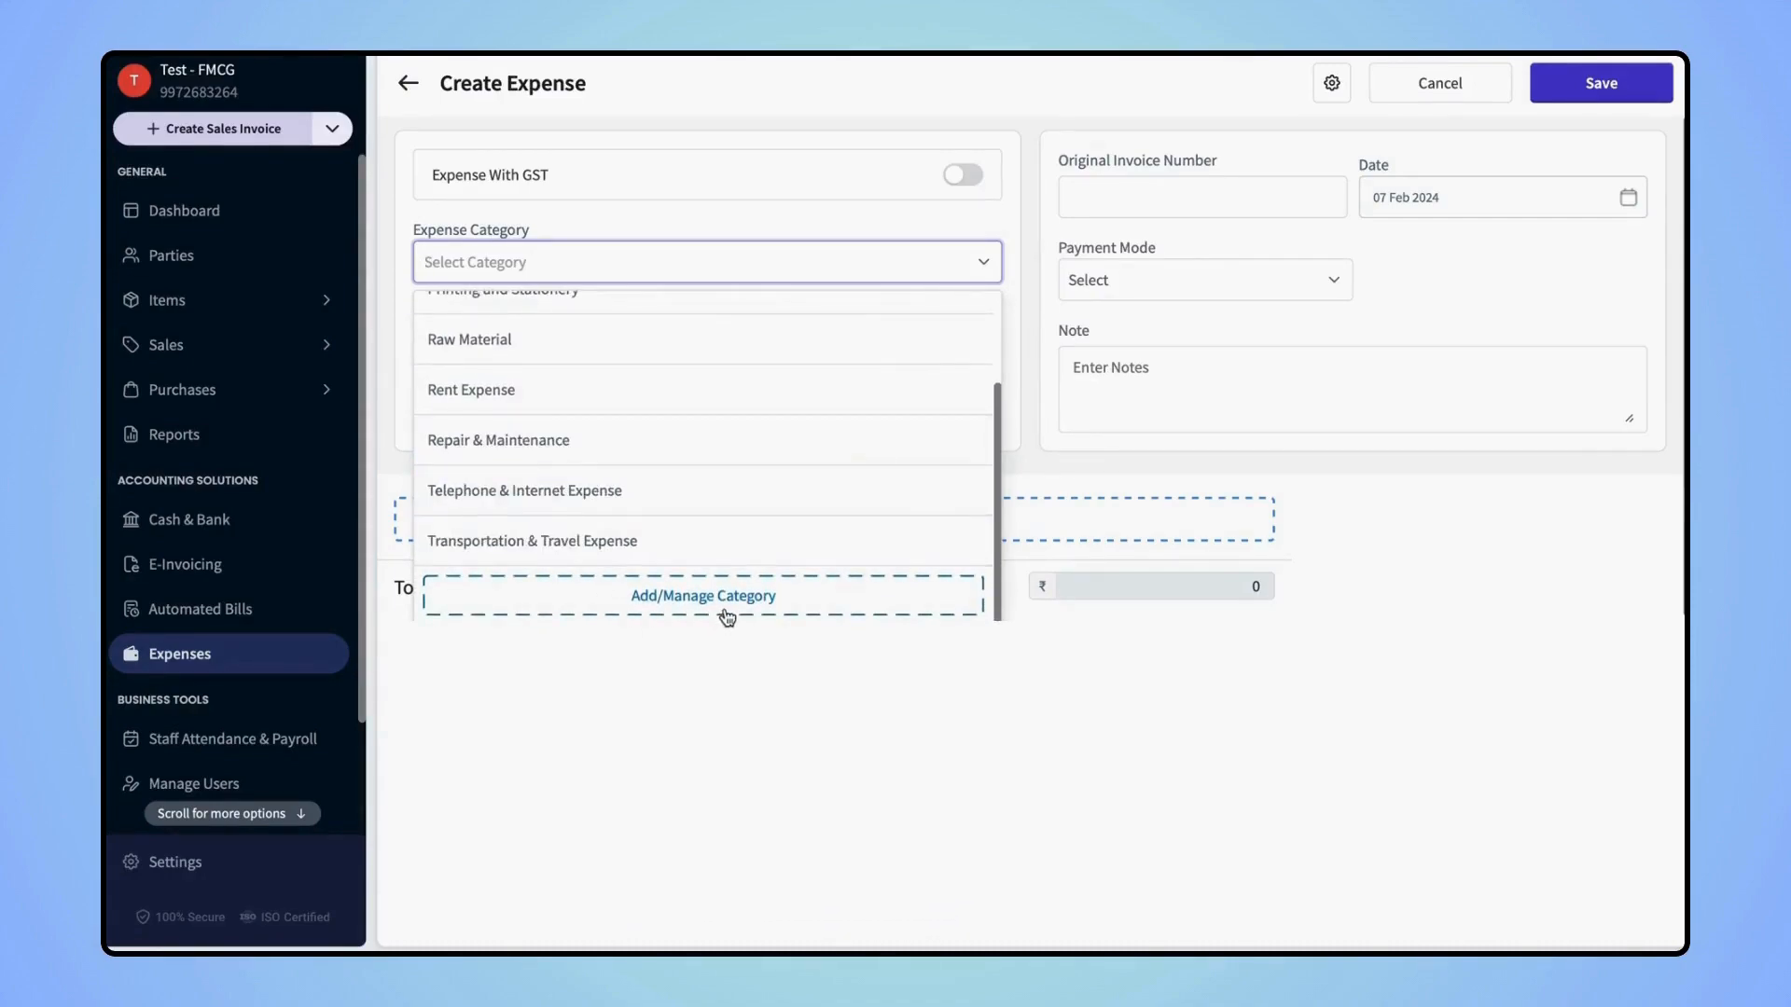
scroll(653, 392, "up", 1)
left_click(576, 378)
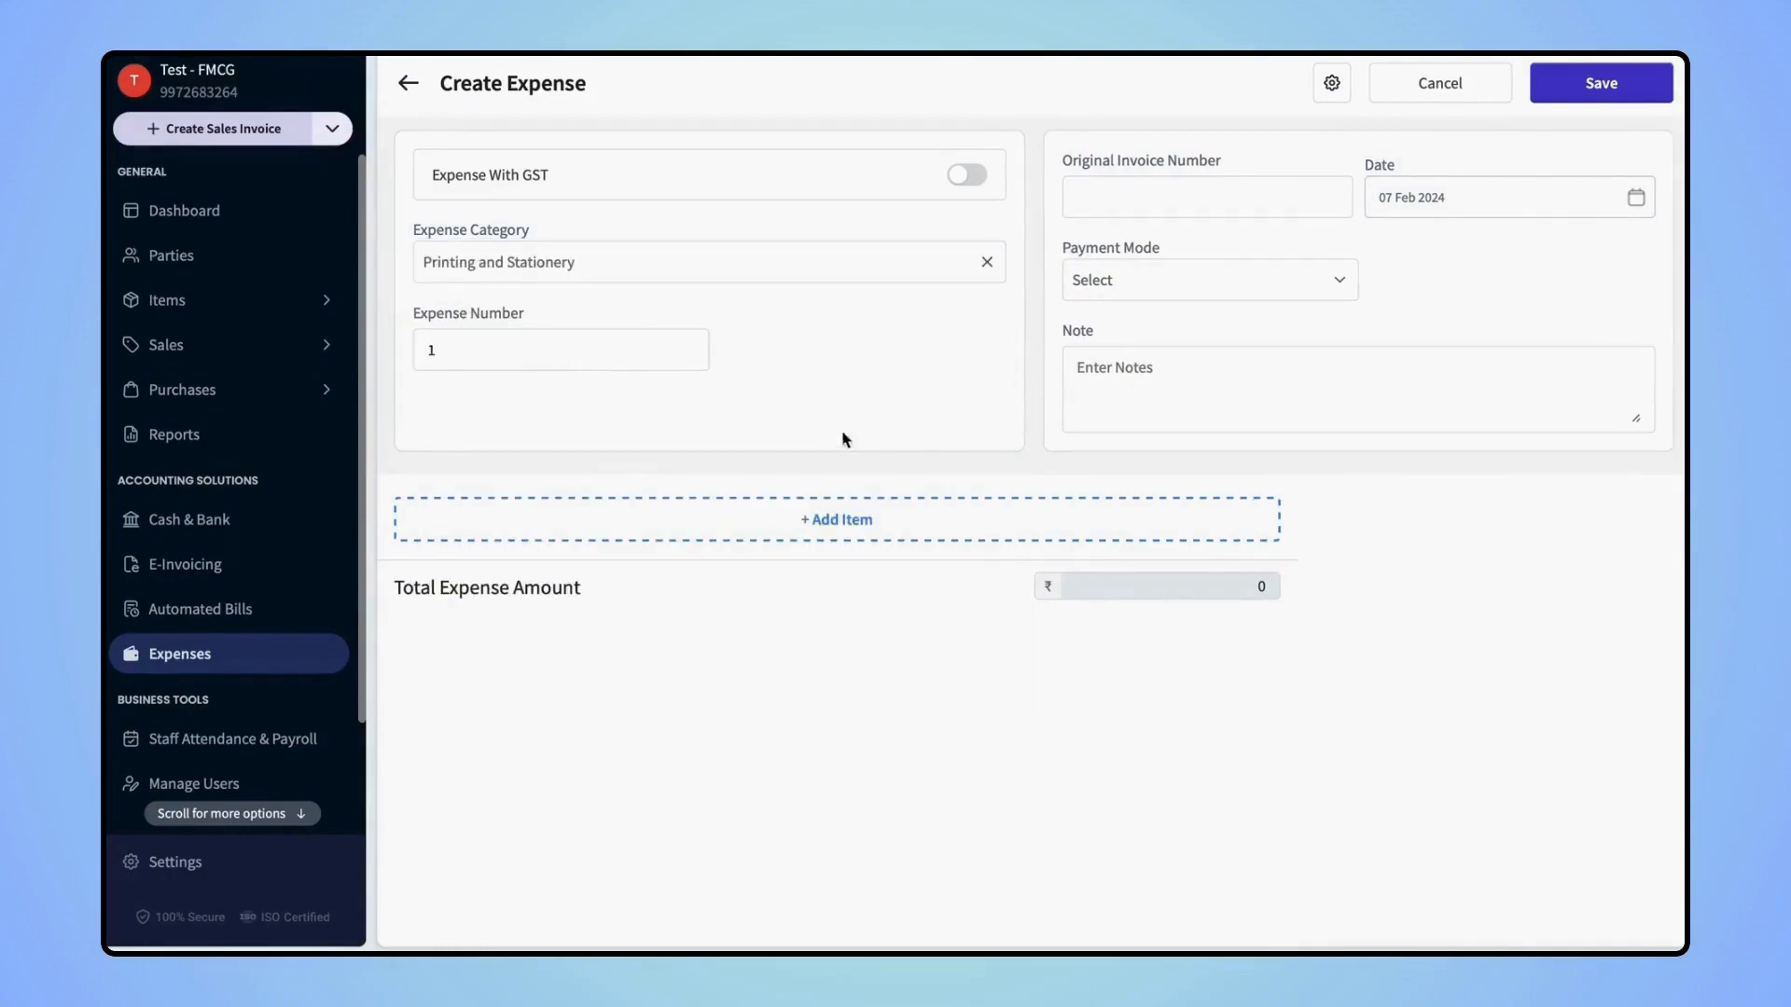
left_click(819, 525)
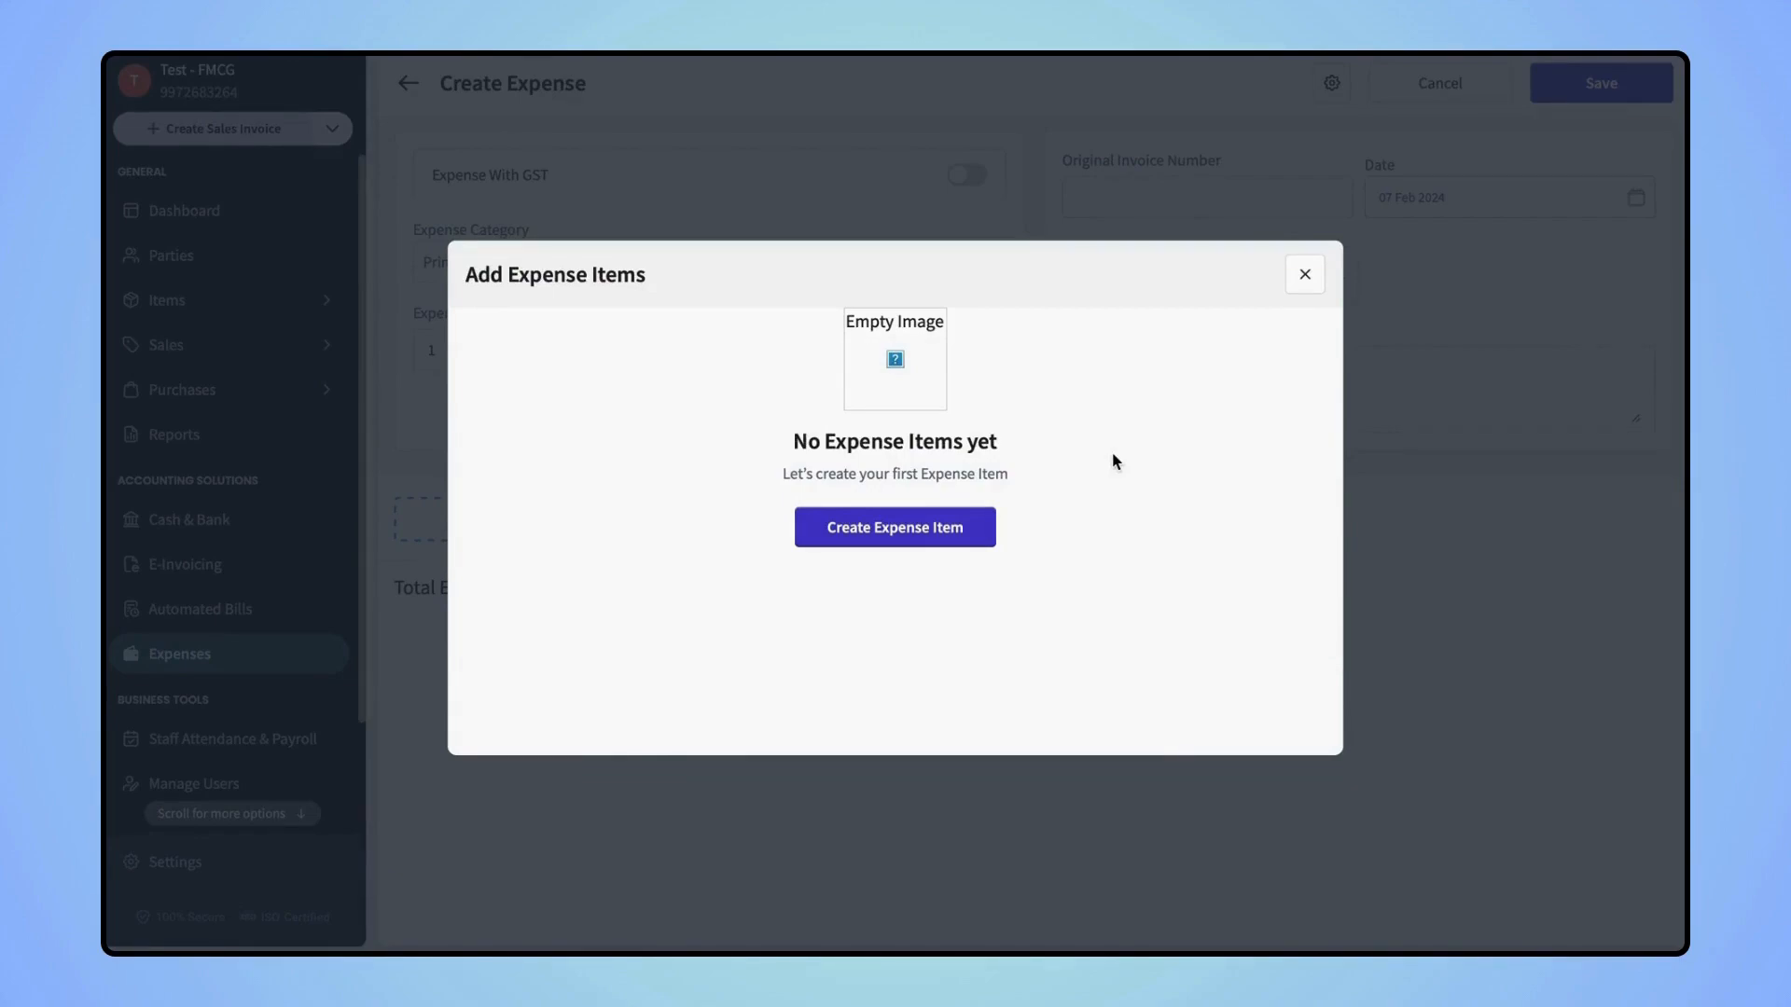
Create a Printer expense item with purchase price 1999 including tax
left_click(880, 532)
left_click(690, 371)
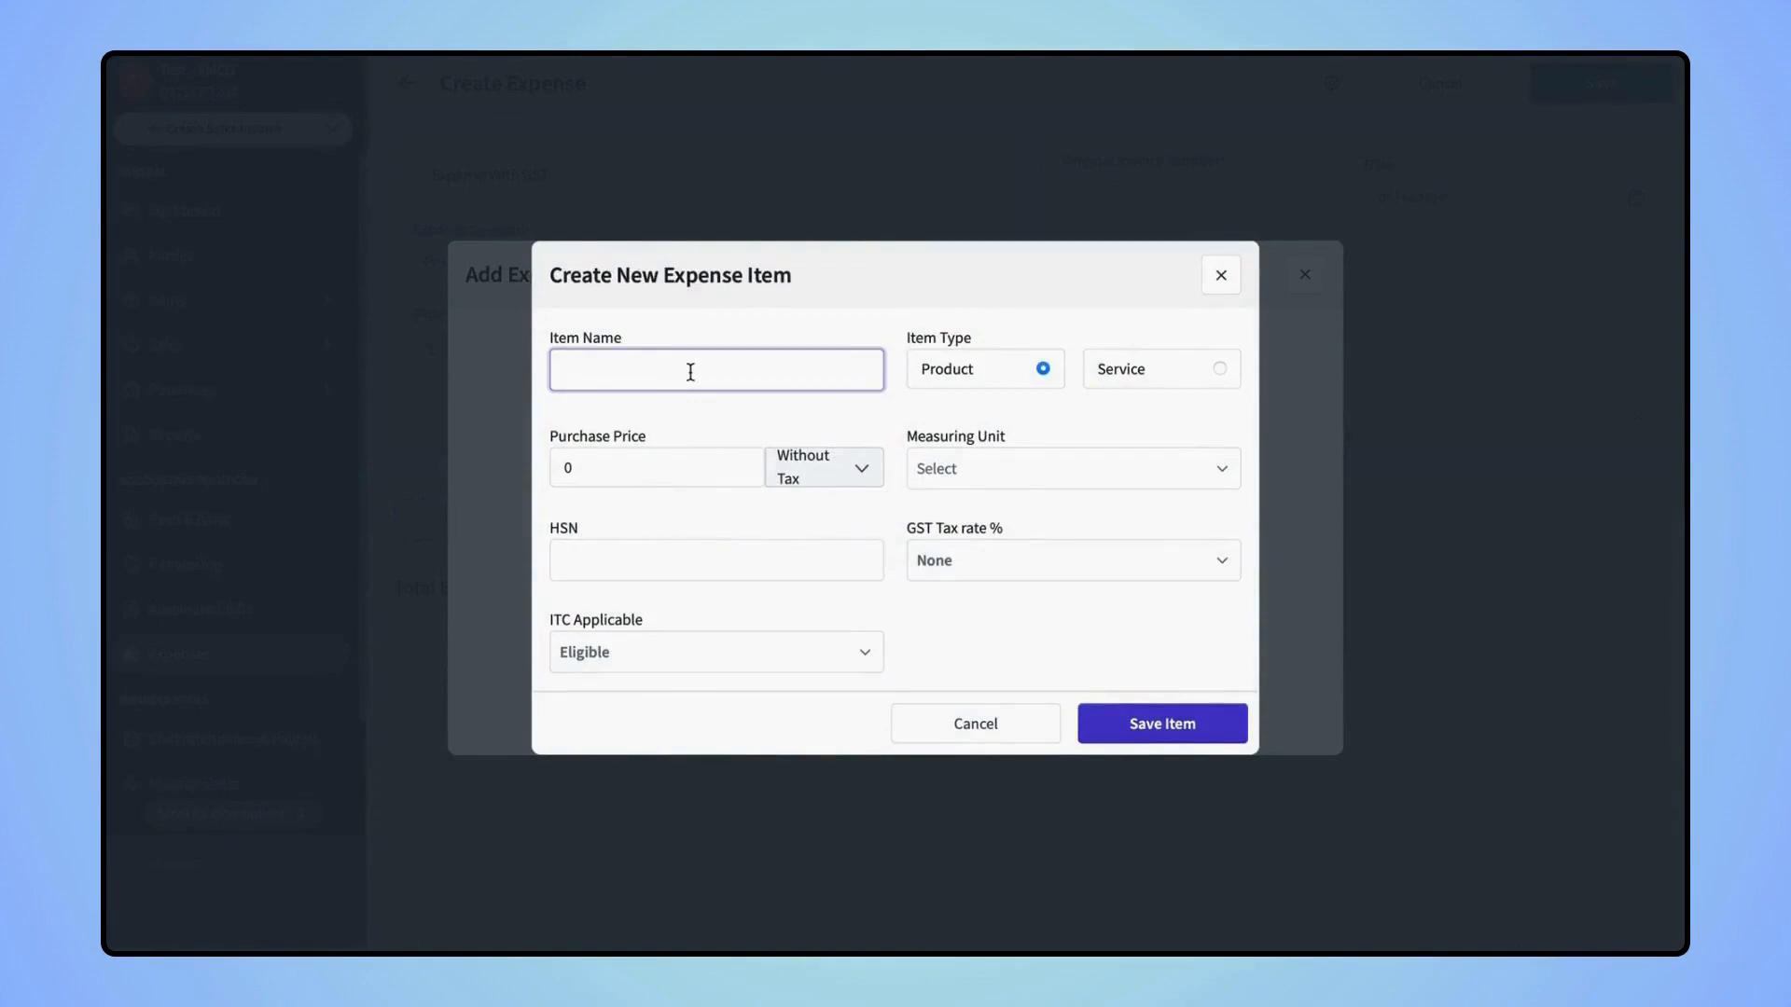
type("Printer")
left_click(641, 463)
key("BackSpace")
type("1999")
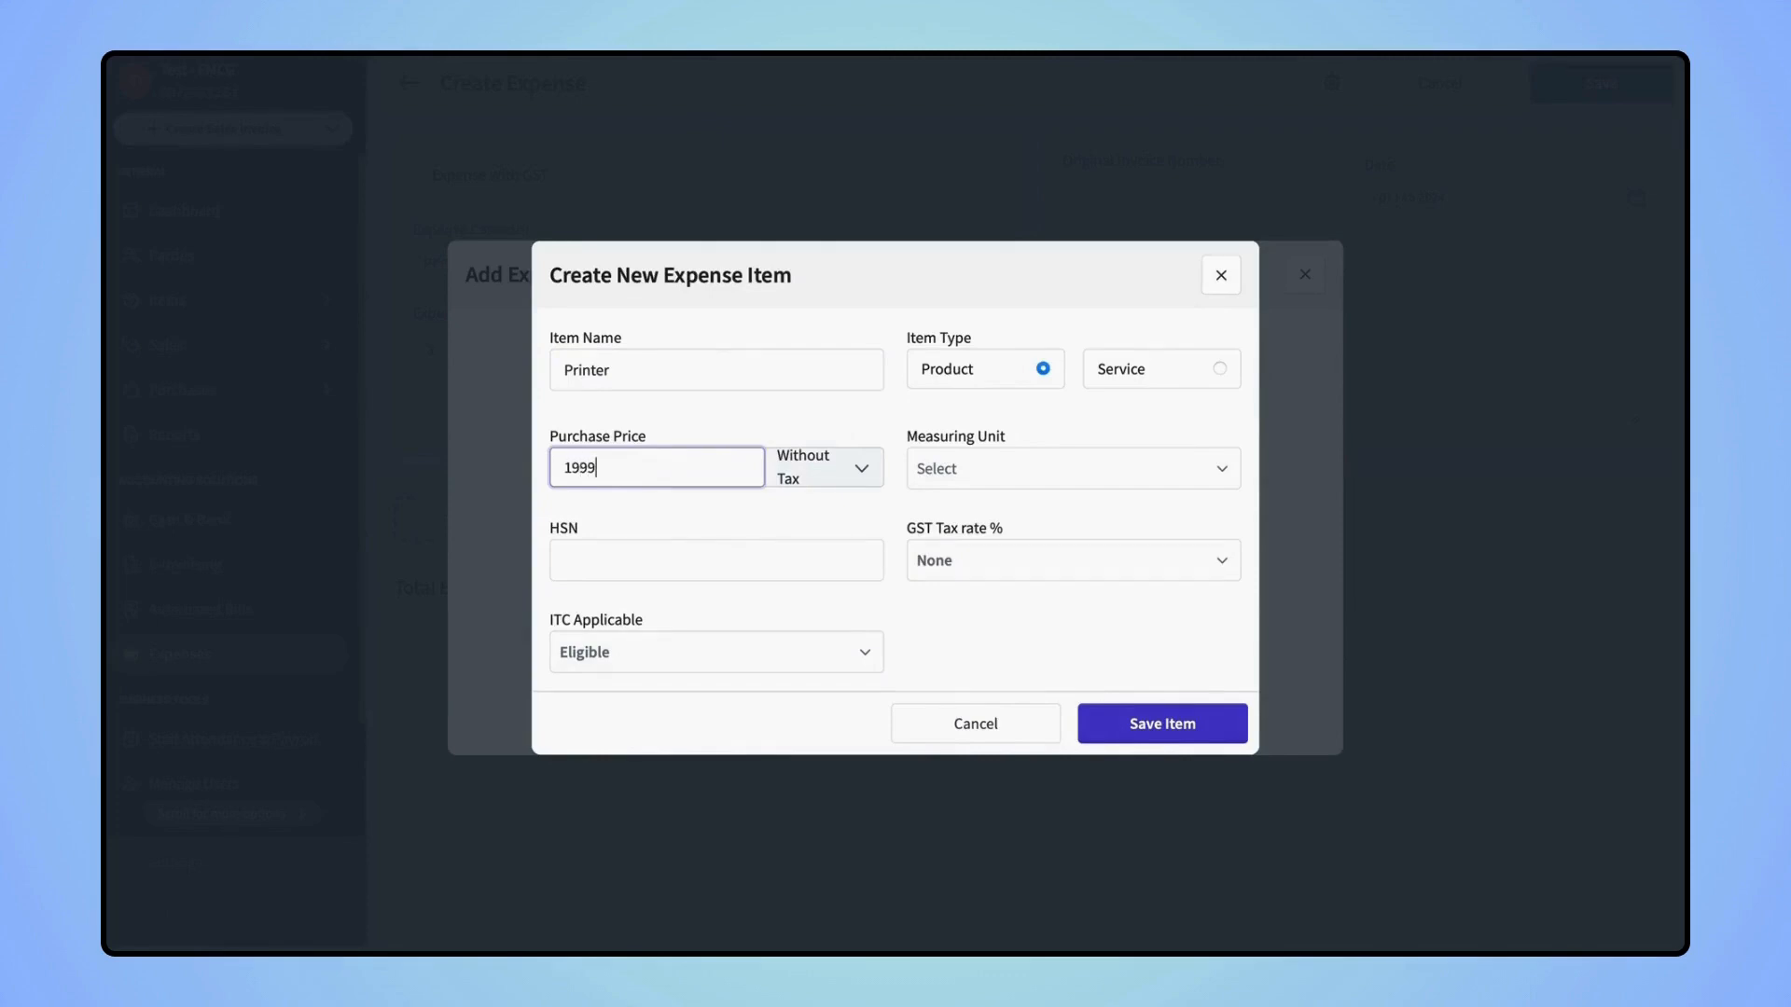
left_click(839, 486)
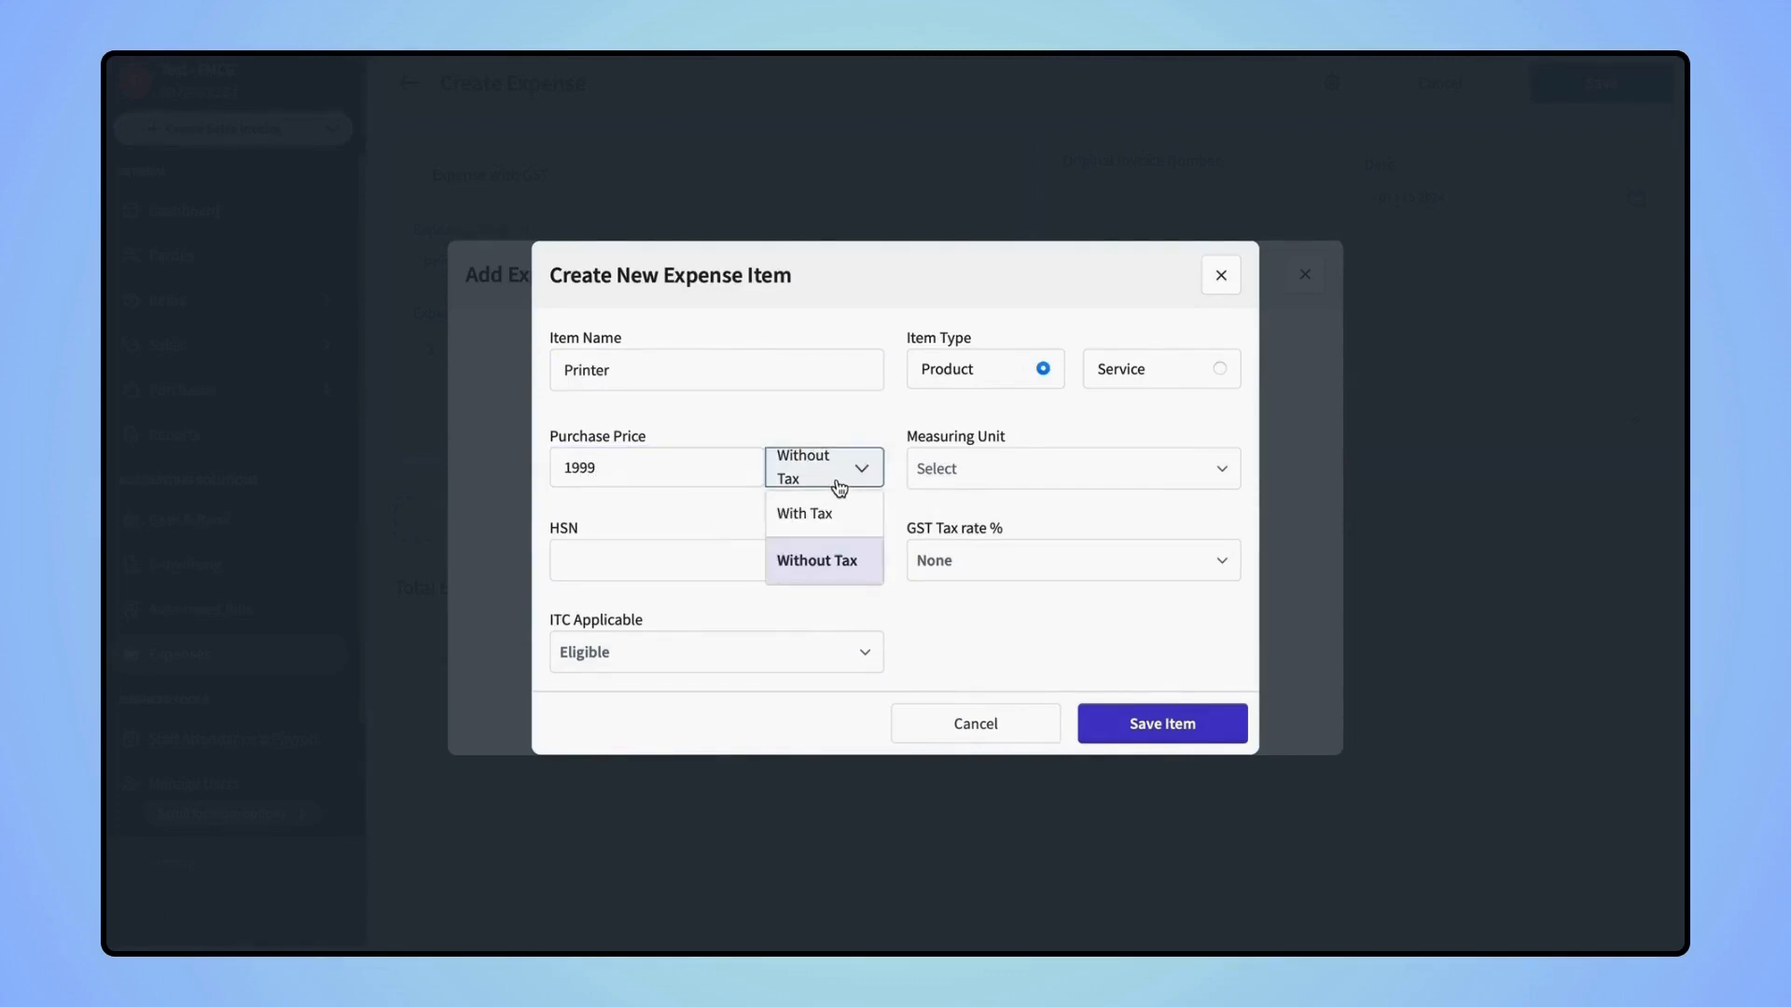
left_click(837, 513)
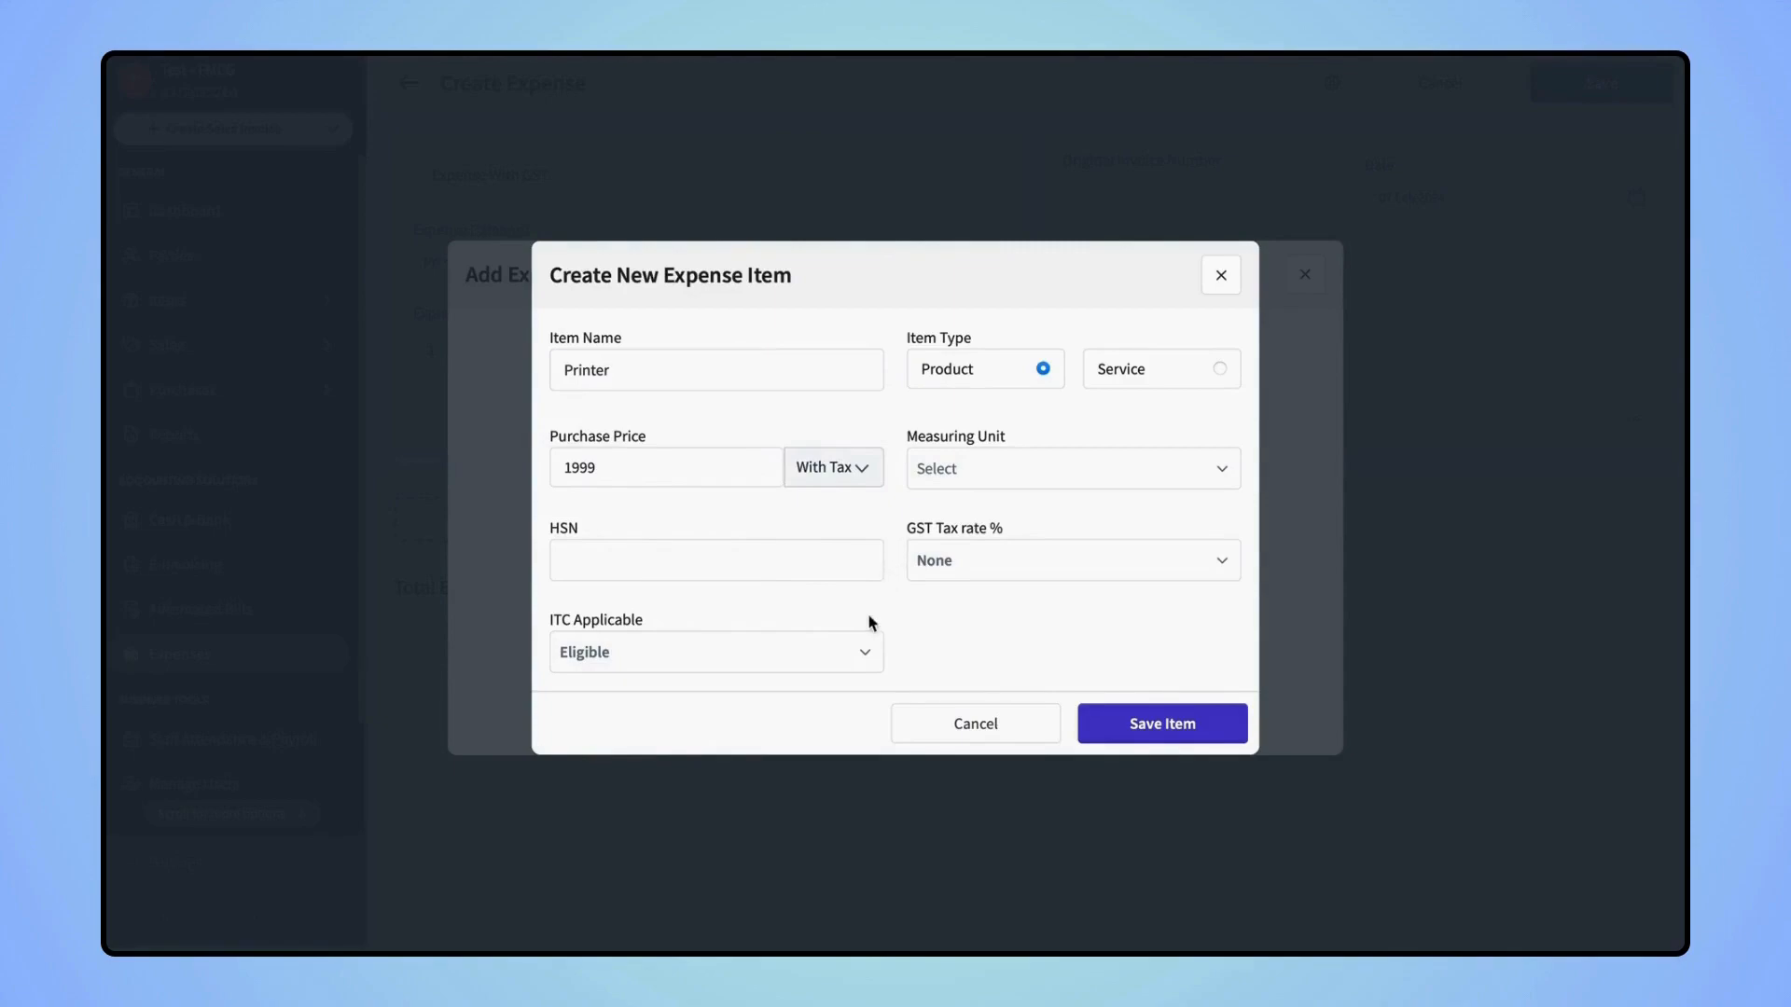
left_click(1163, 728)
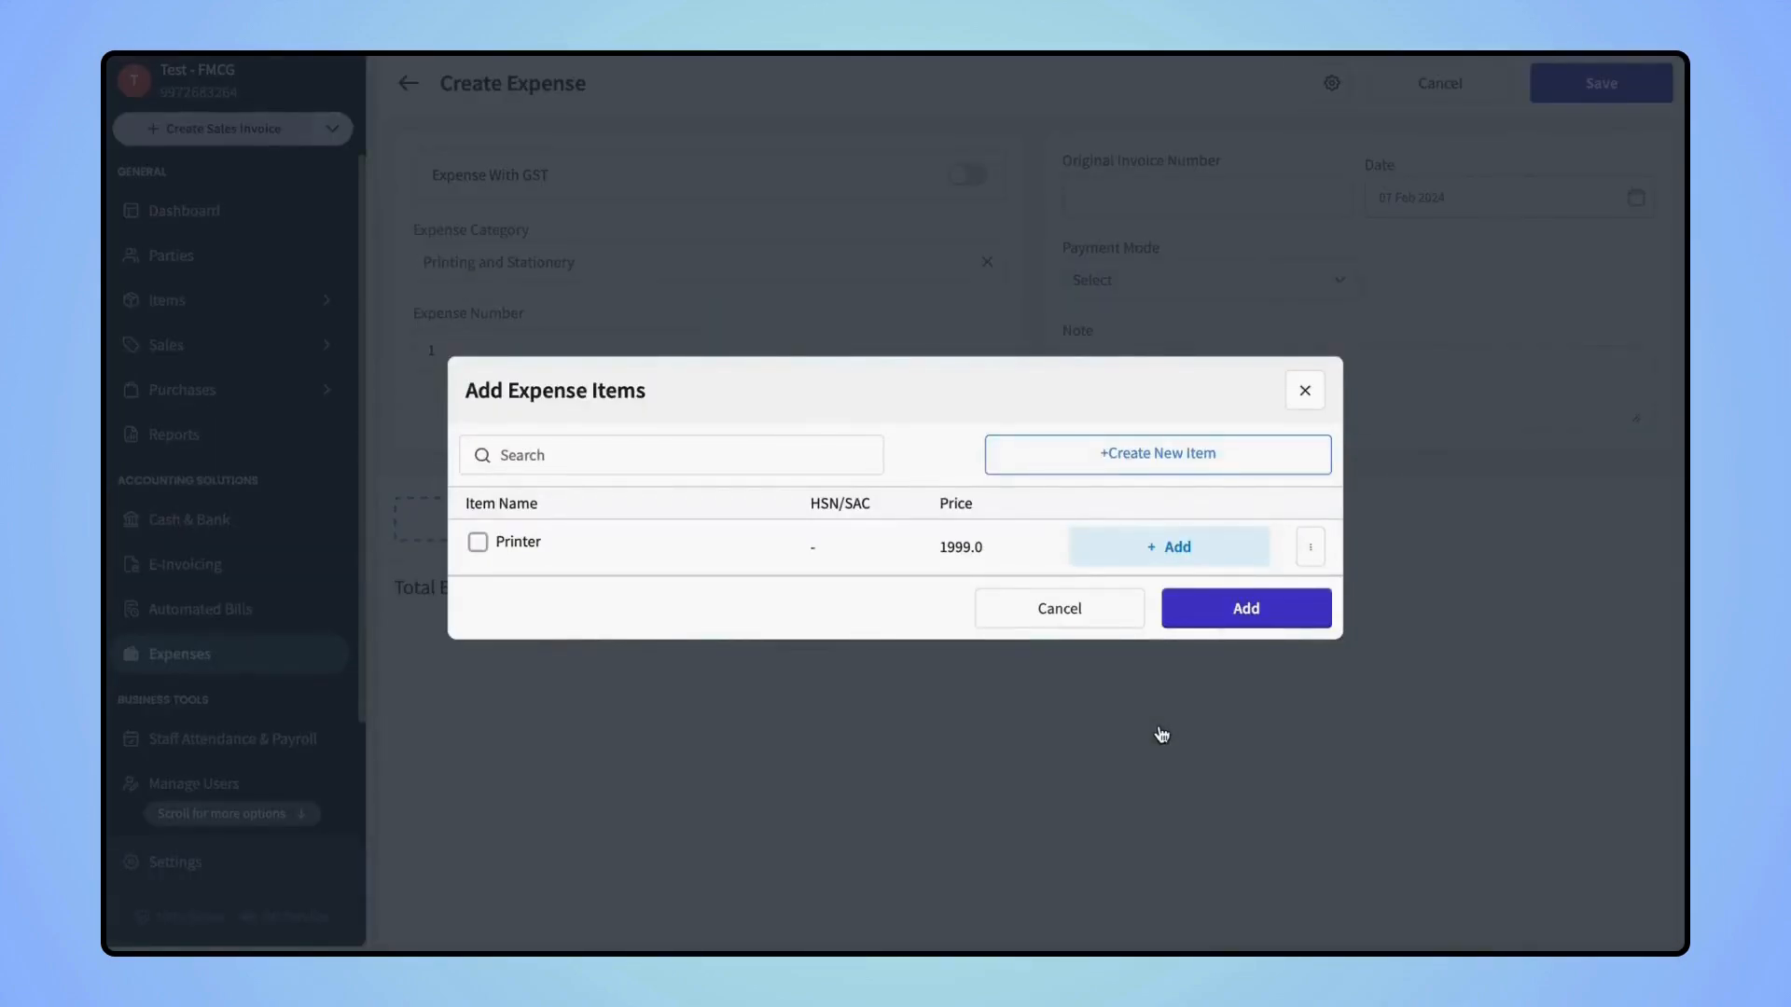
Select Printer for the expense and clear its quantity field
left_click(478, 542)
left_click(1126, 551)
key("BackSpace")
Set the Printer quantity to 1, add it, and save the ₹1,999 expense
type("1")
left_click(1257, 608)
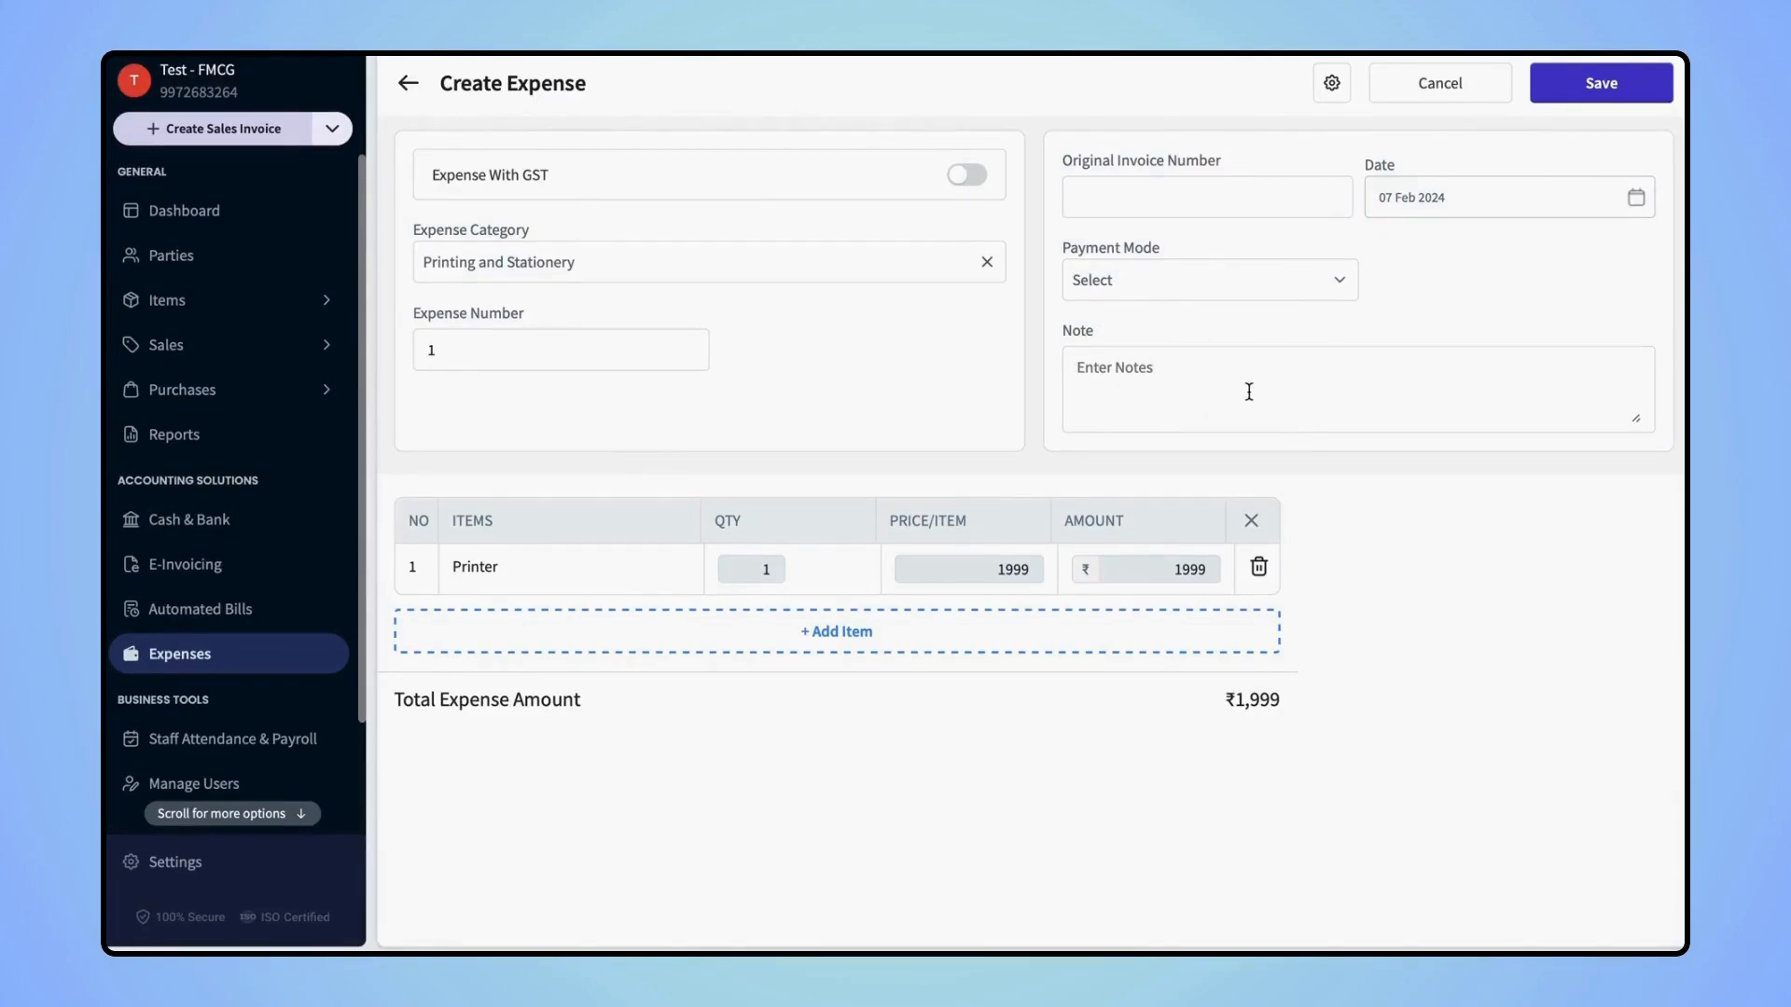
left_click(1571, 83)
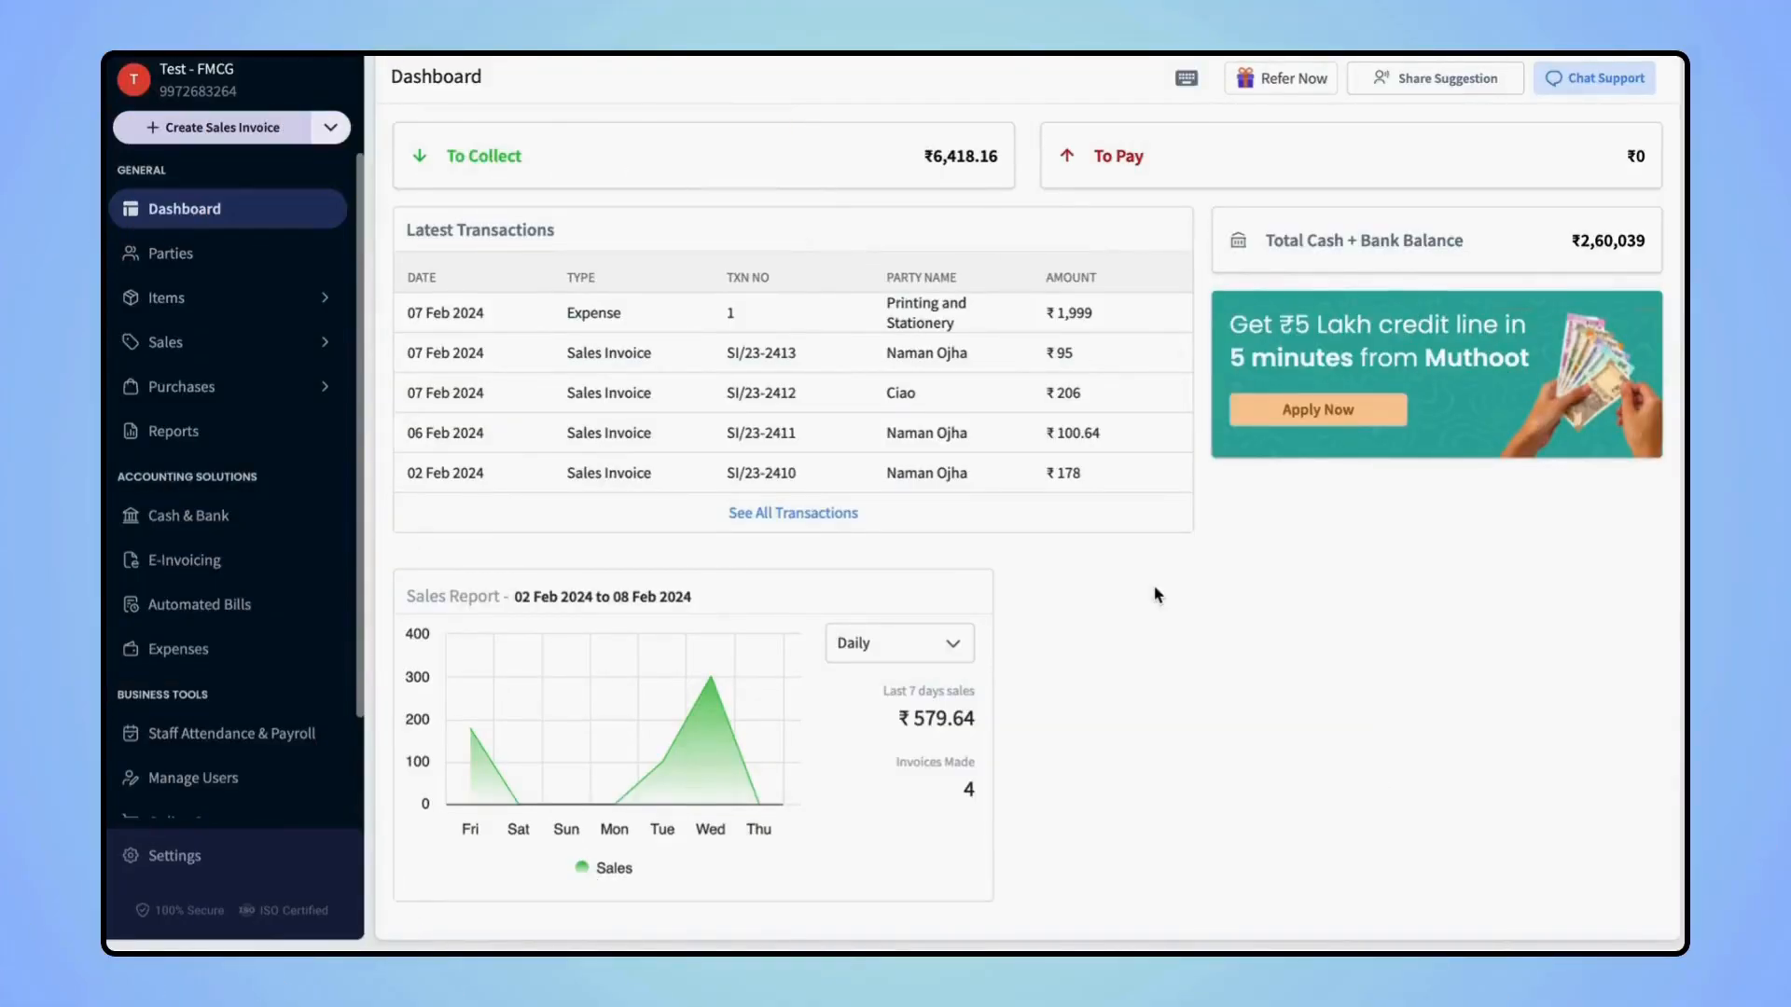
In Staff Attendance & Payroll, mark the first staff member absent for 08 Feb 2024
scroll(292, 567, "down", 2)
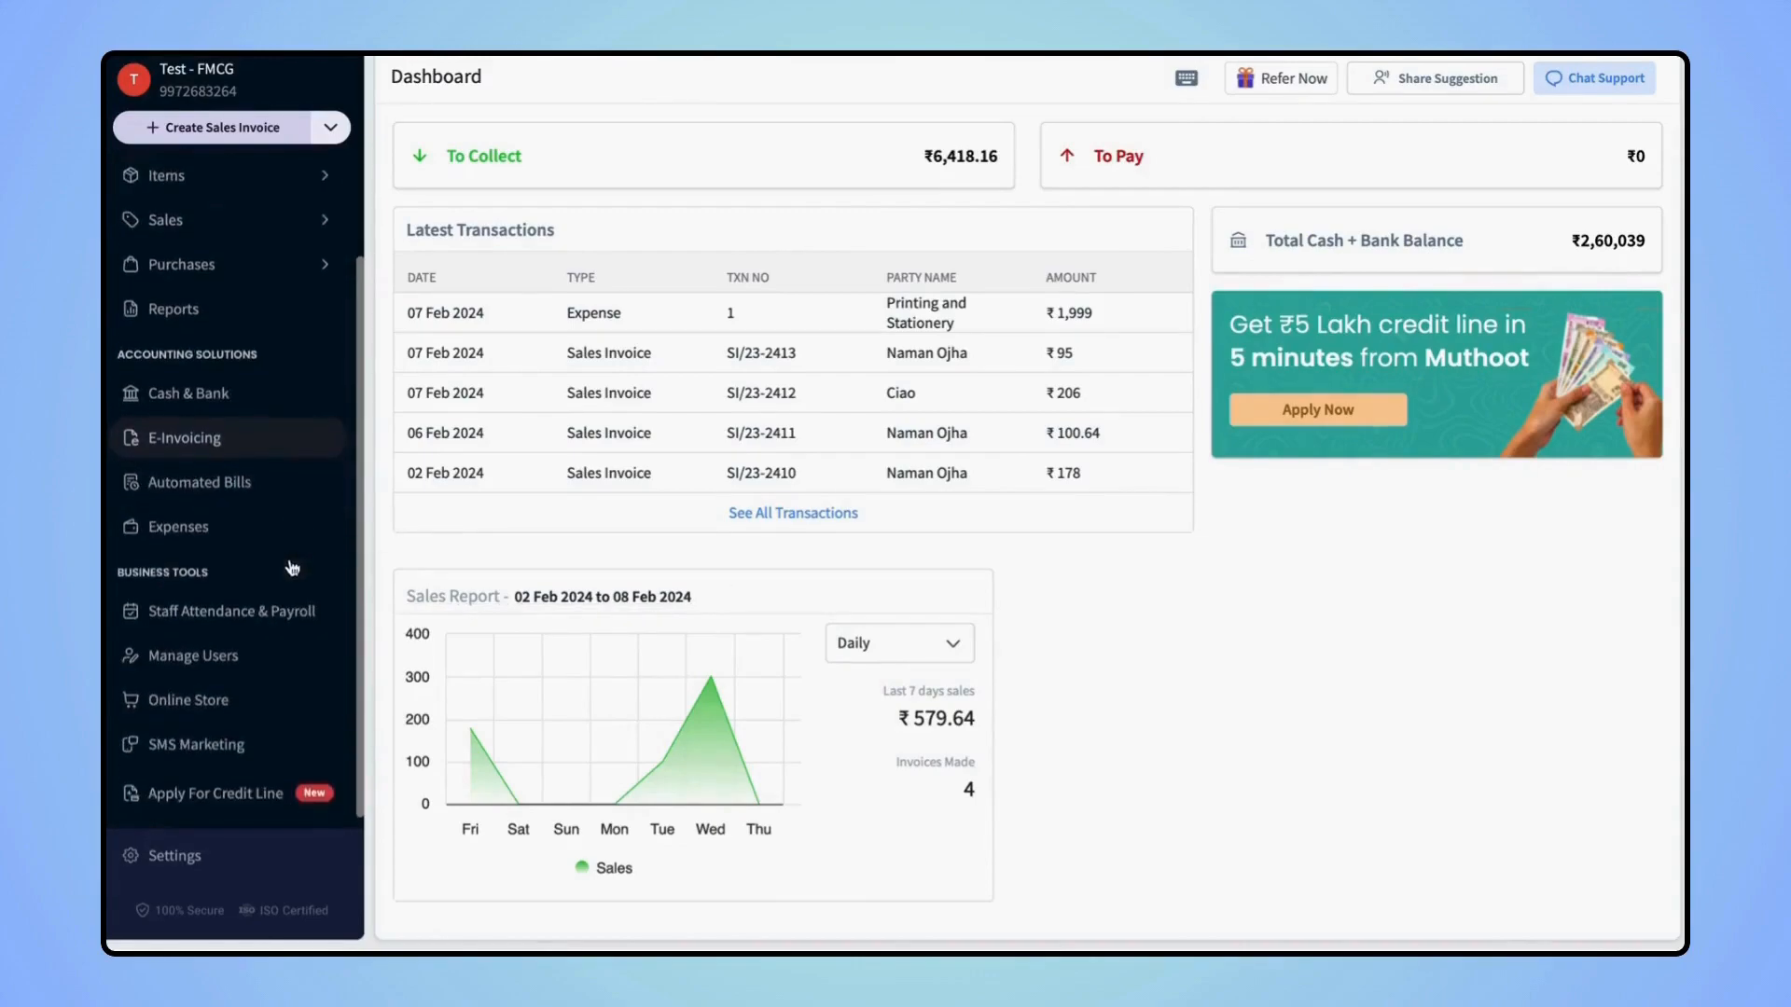
left_click(207, 612)
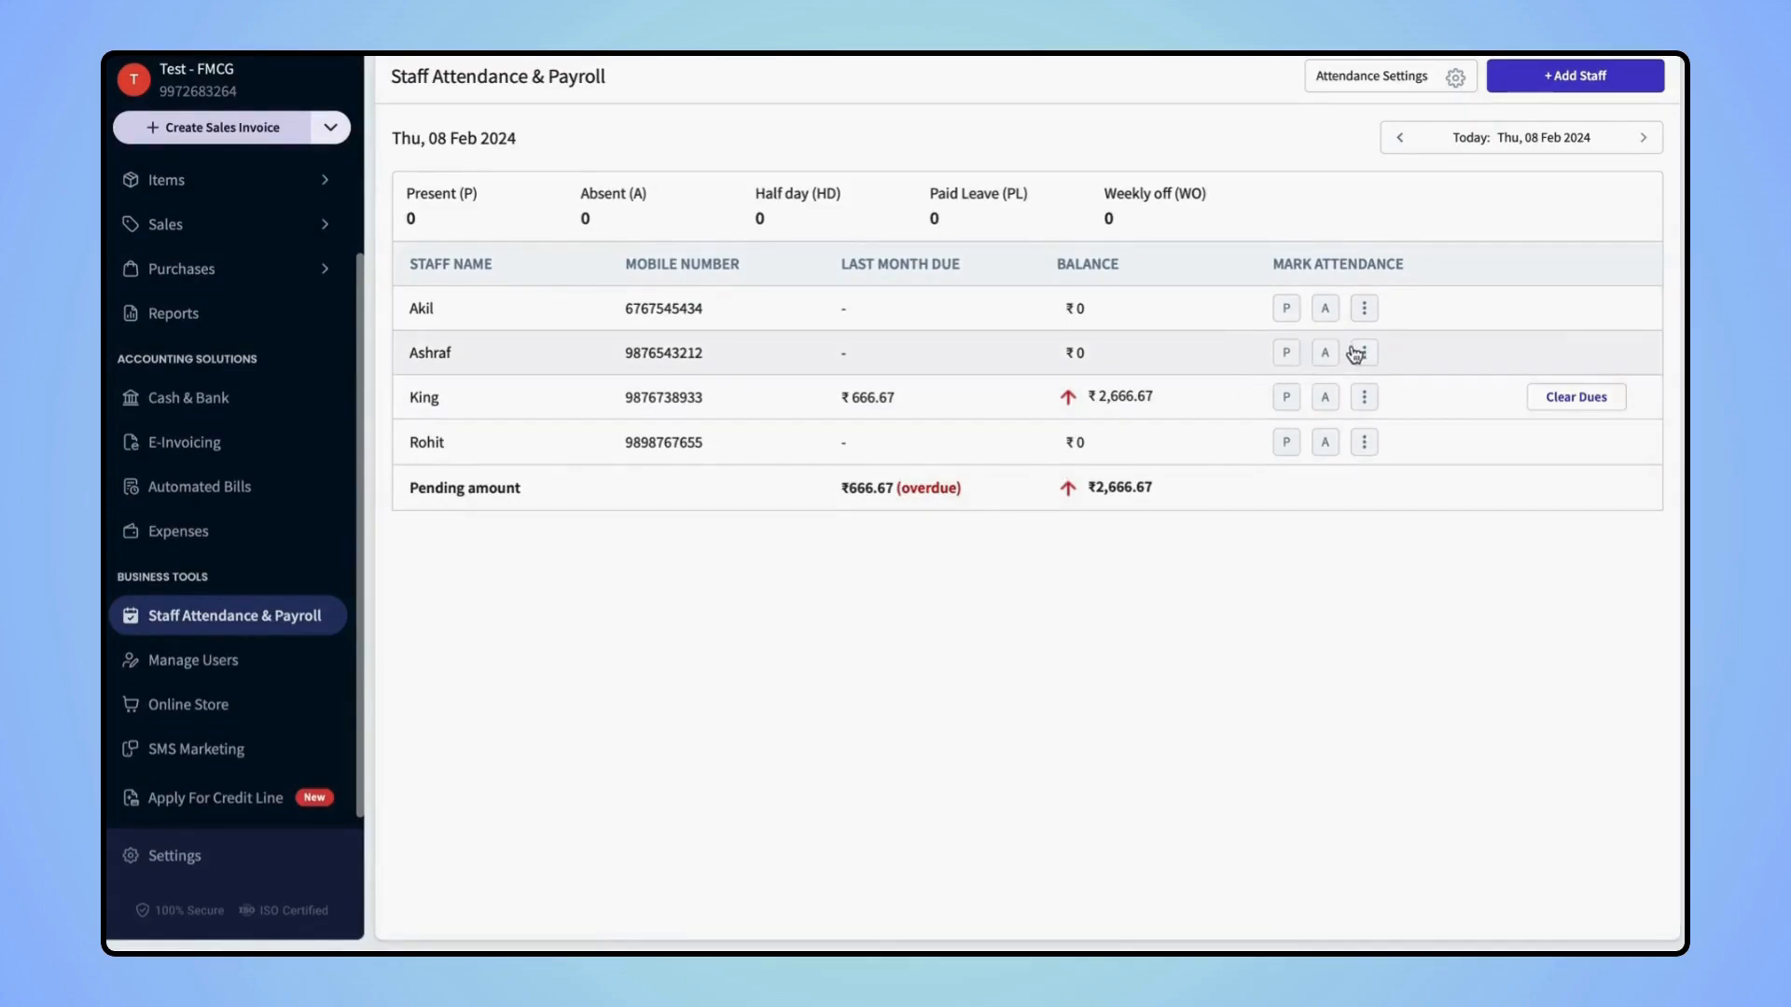
left_click(1292, 315)
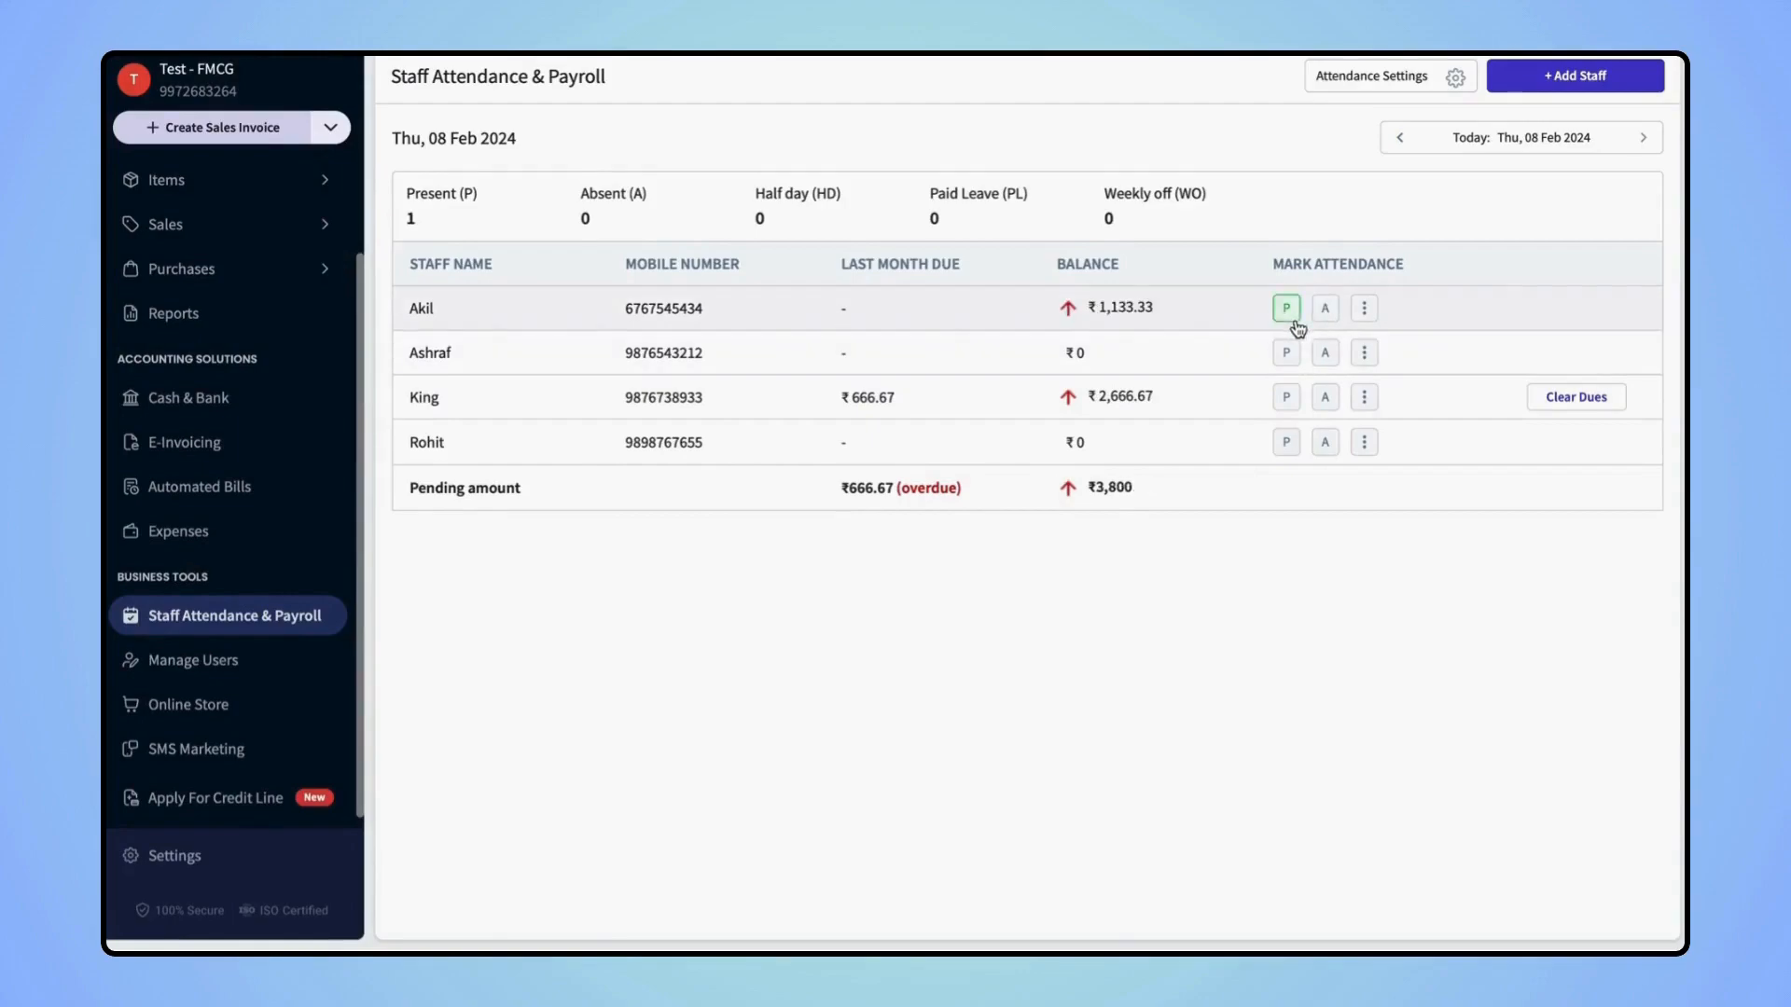
left_click(1324, 310)
left_click(1364, 310)
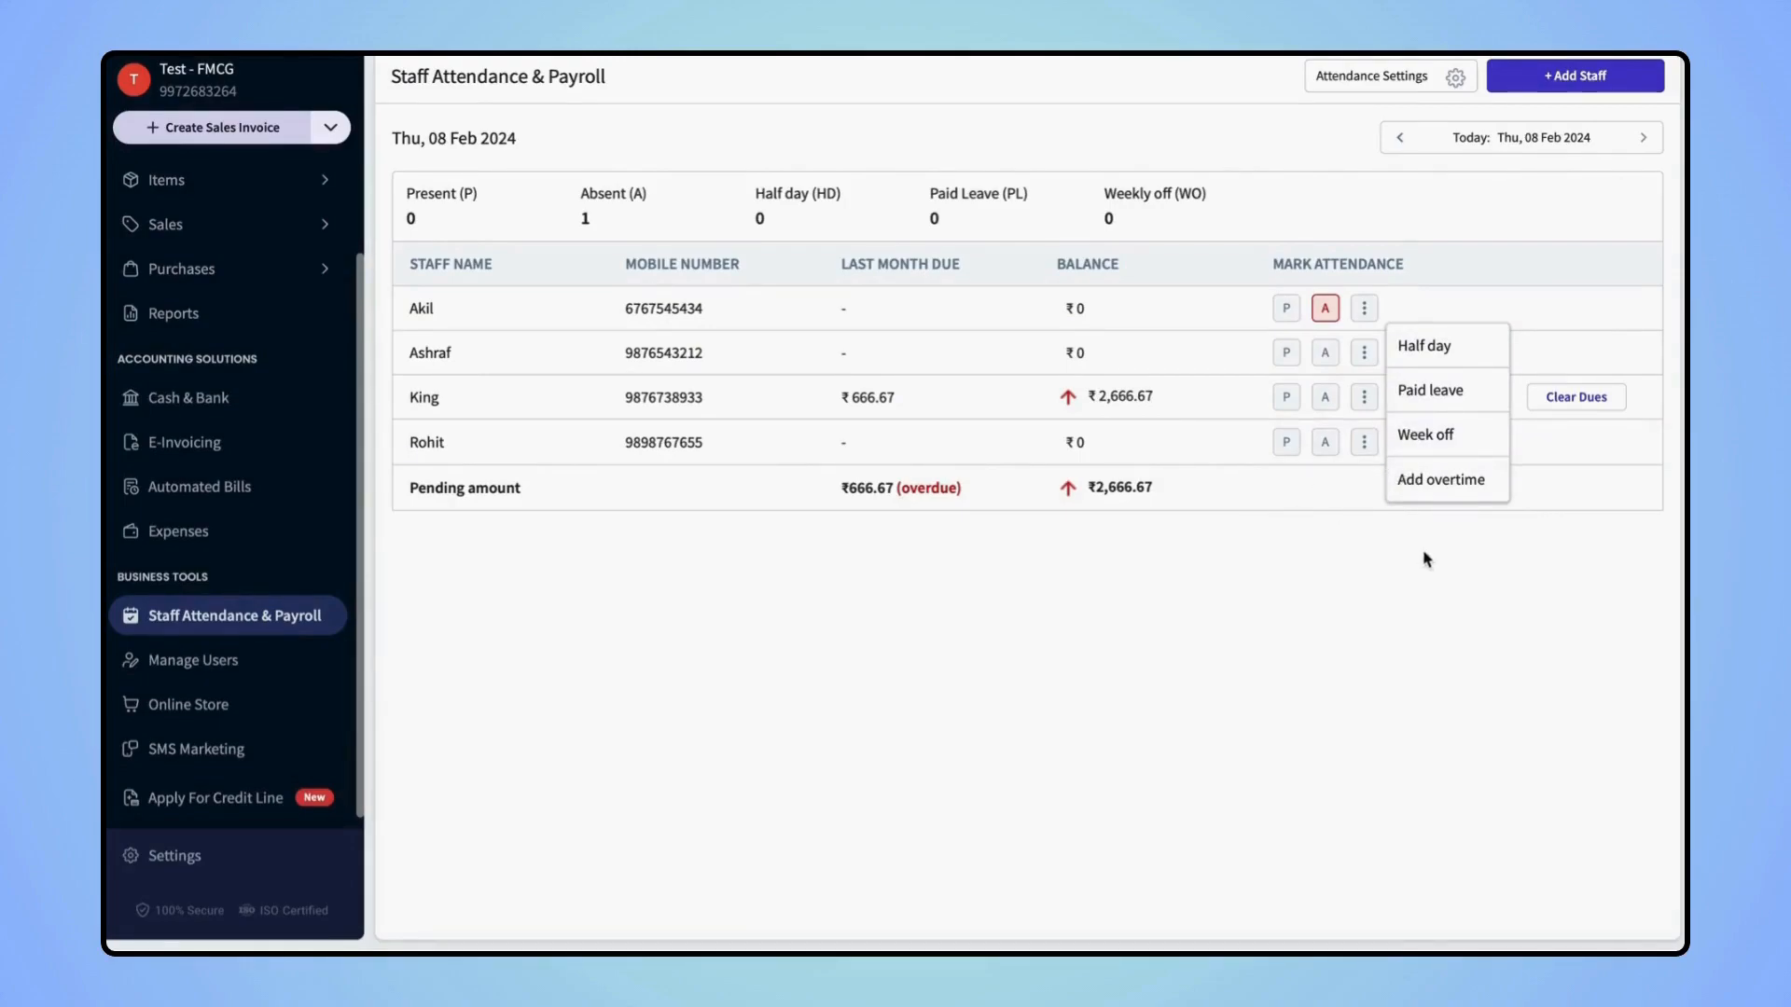
left_click(1564, 82)
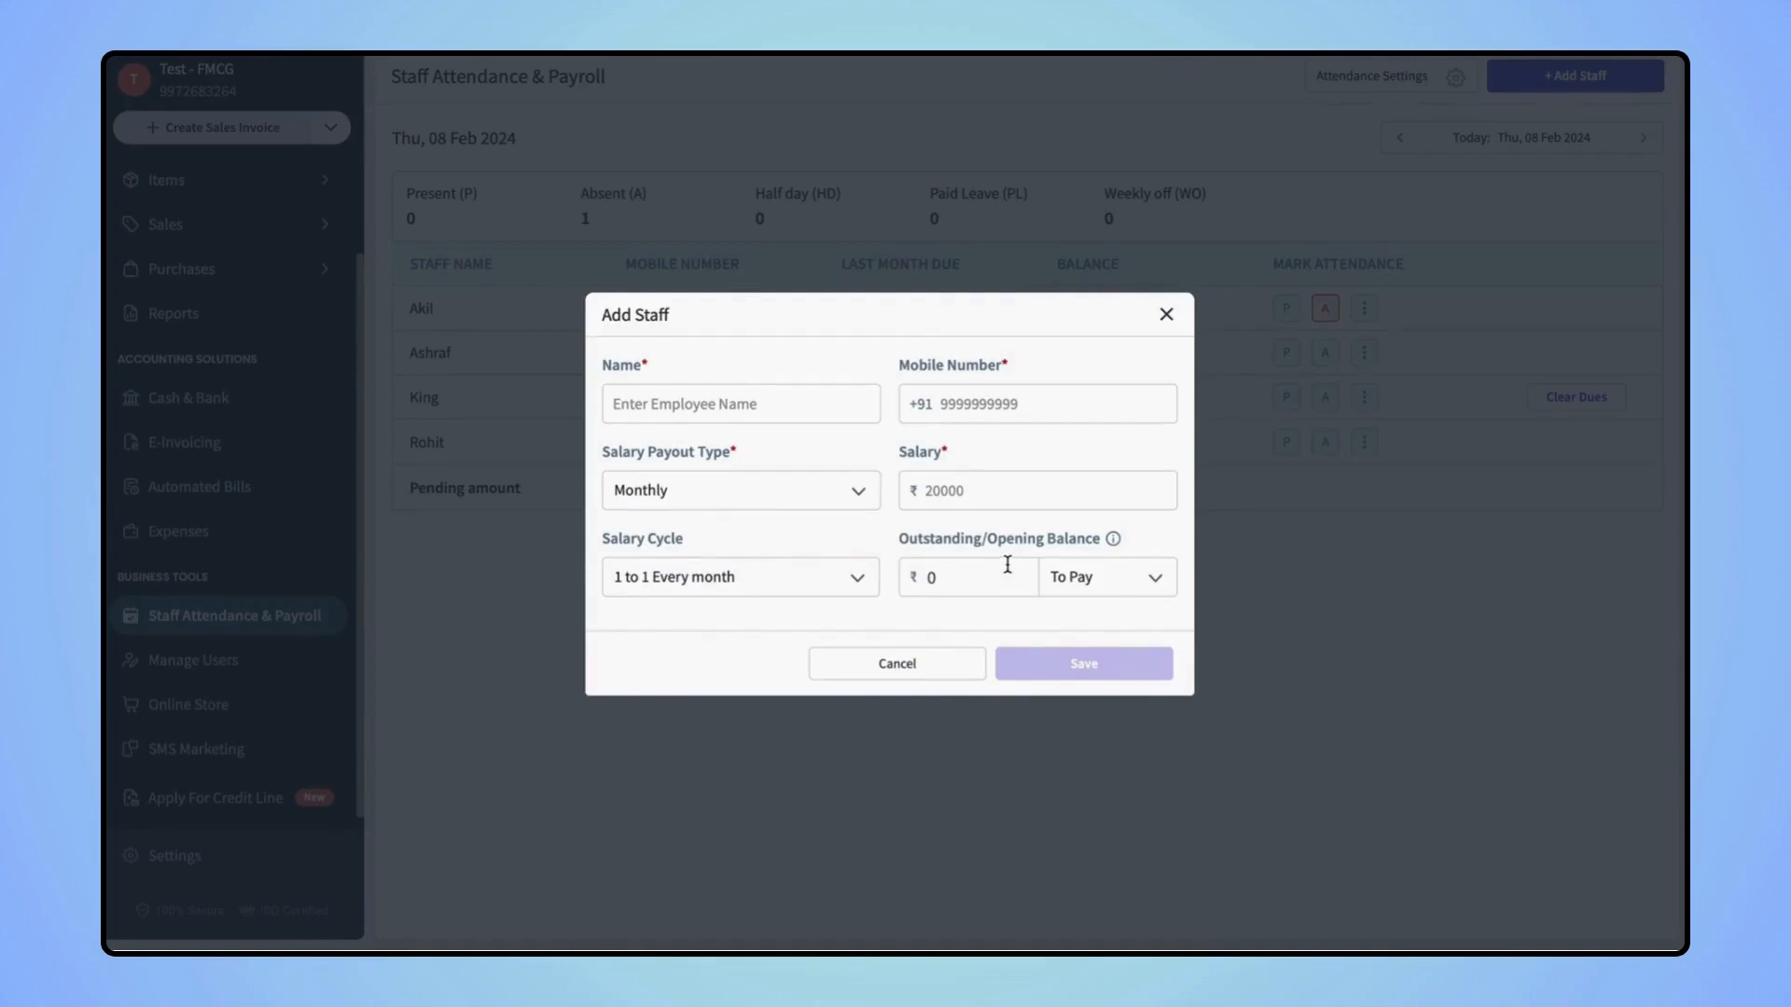
Save a new staff member with their name, mobile number and a ₹20000 Monthly salary
left_click(1089, 591)
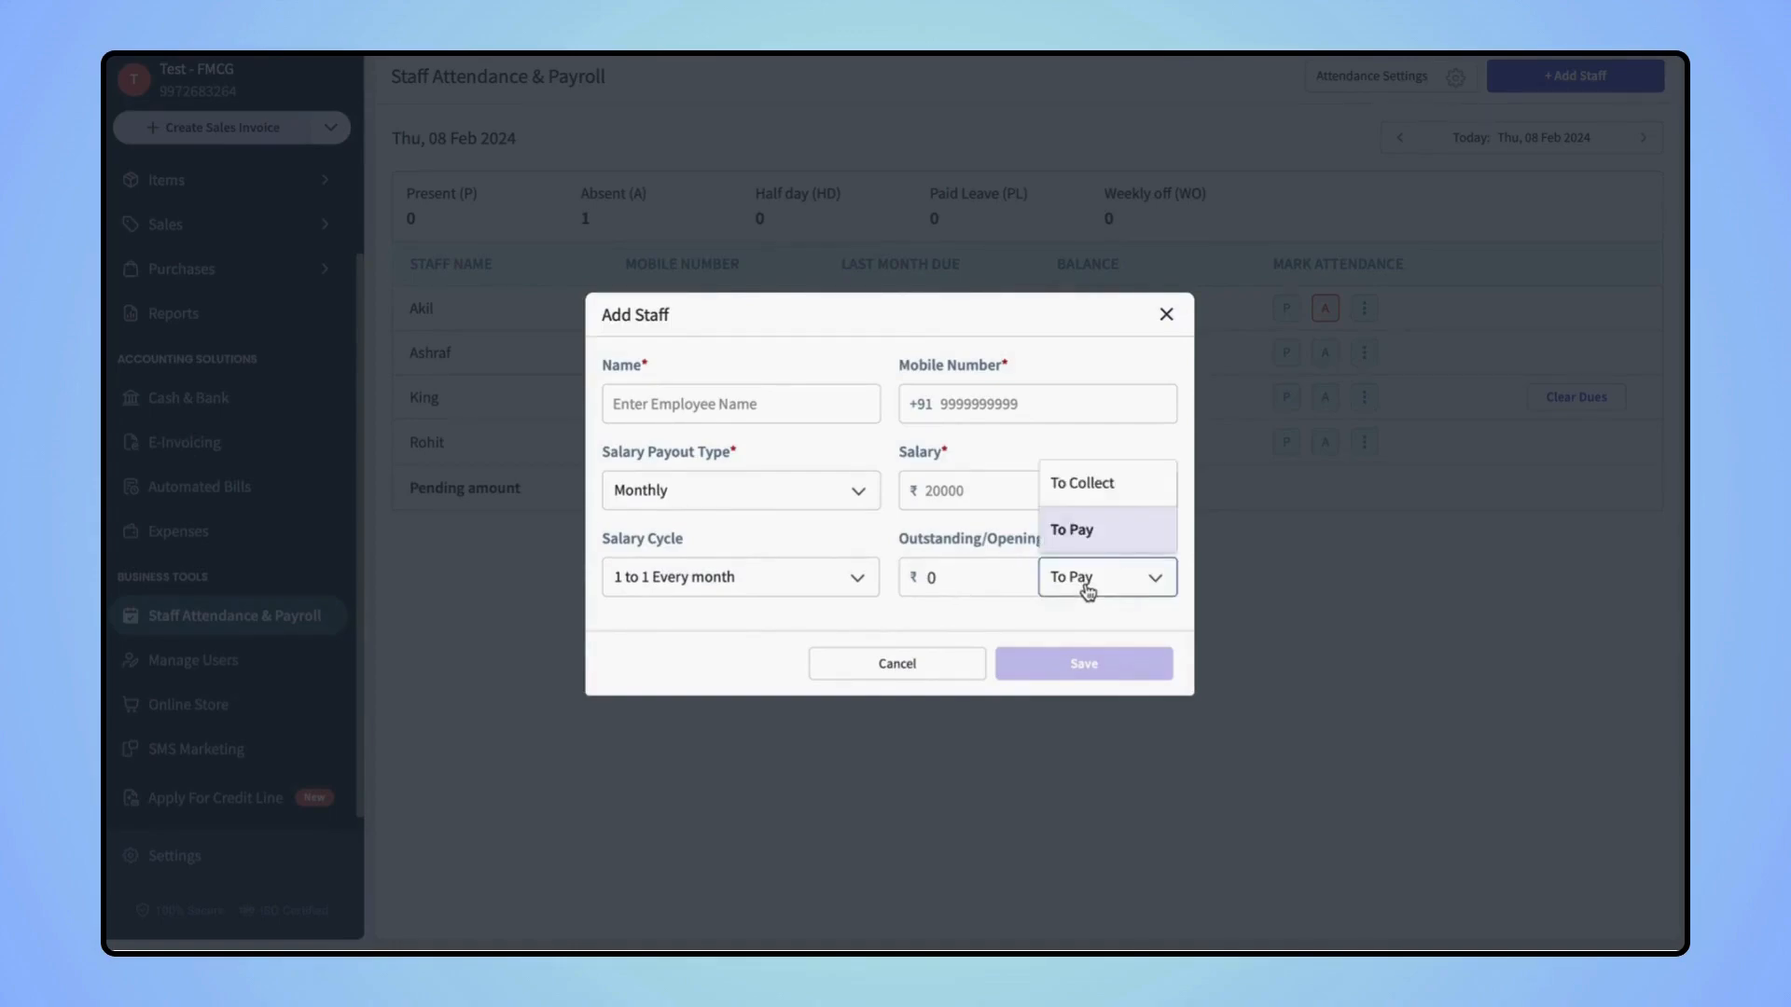
left_click(759, 393)
type("Rehan")
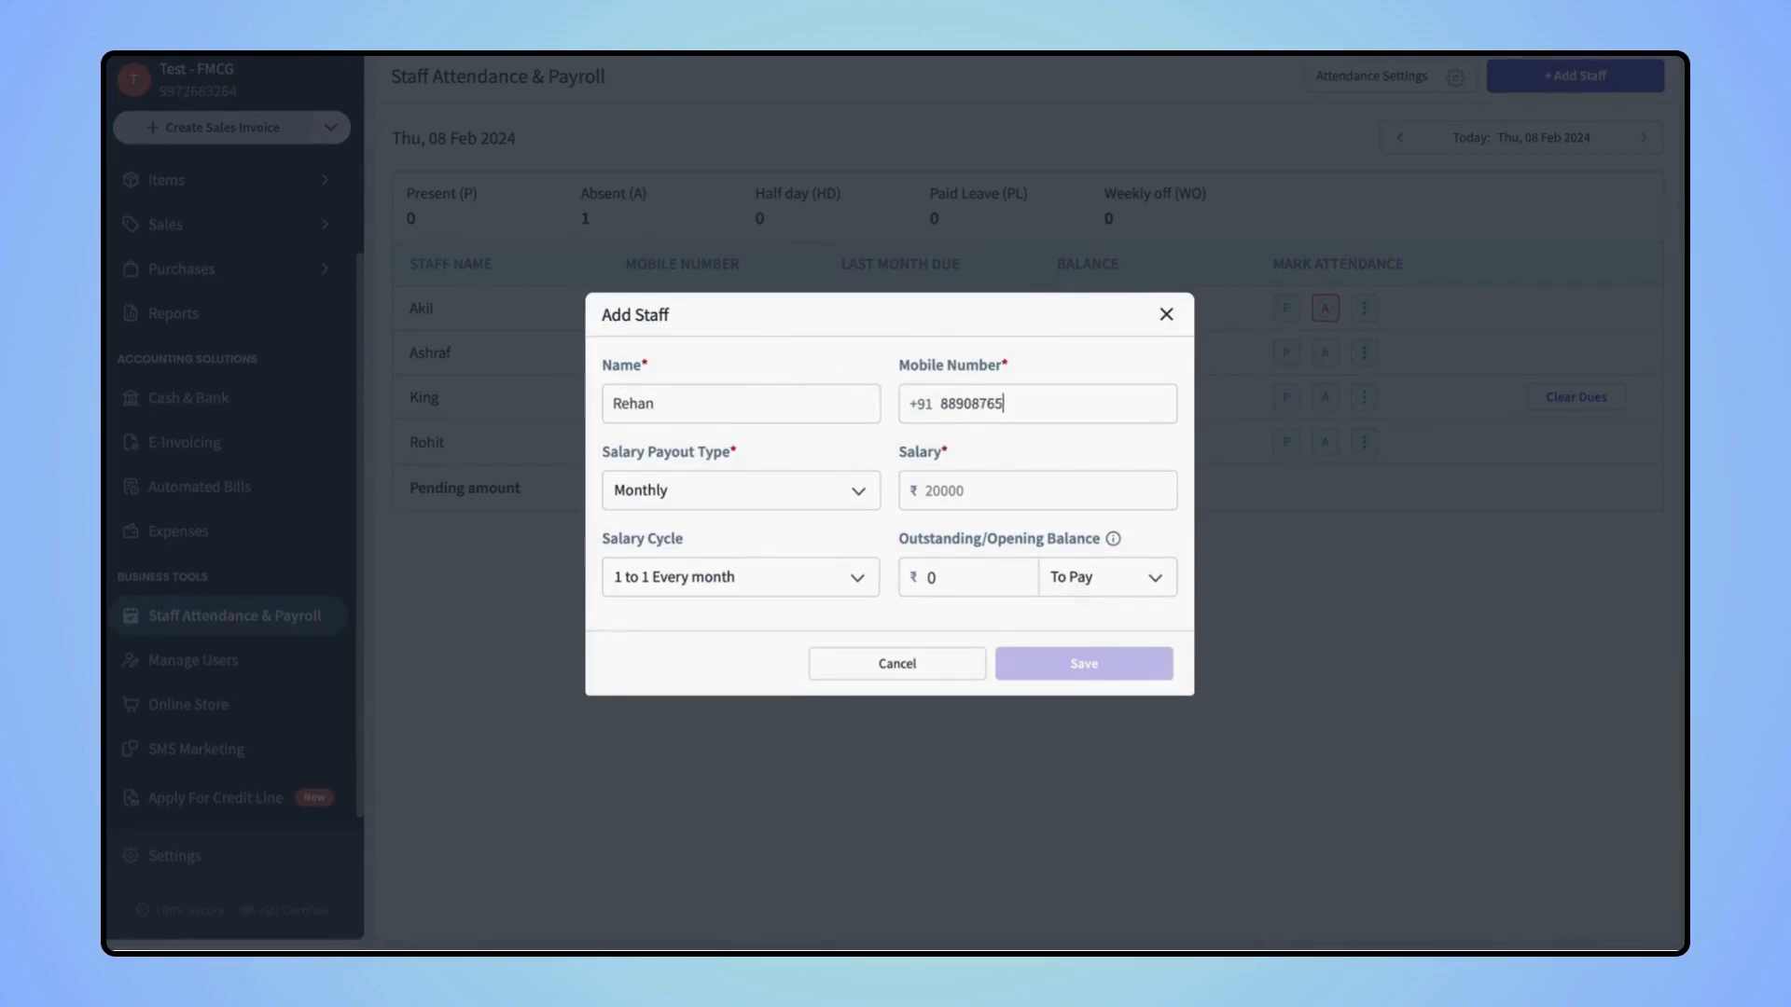
left_click(746, 493)
left_click(715, 532)
left_click(929, 486)
type("20000")
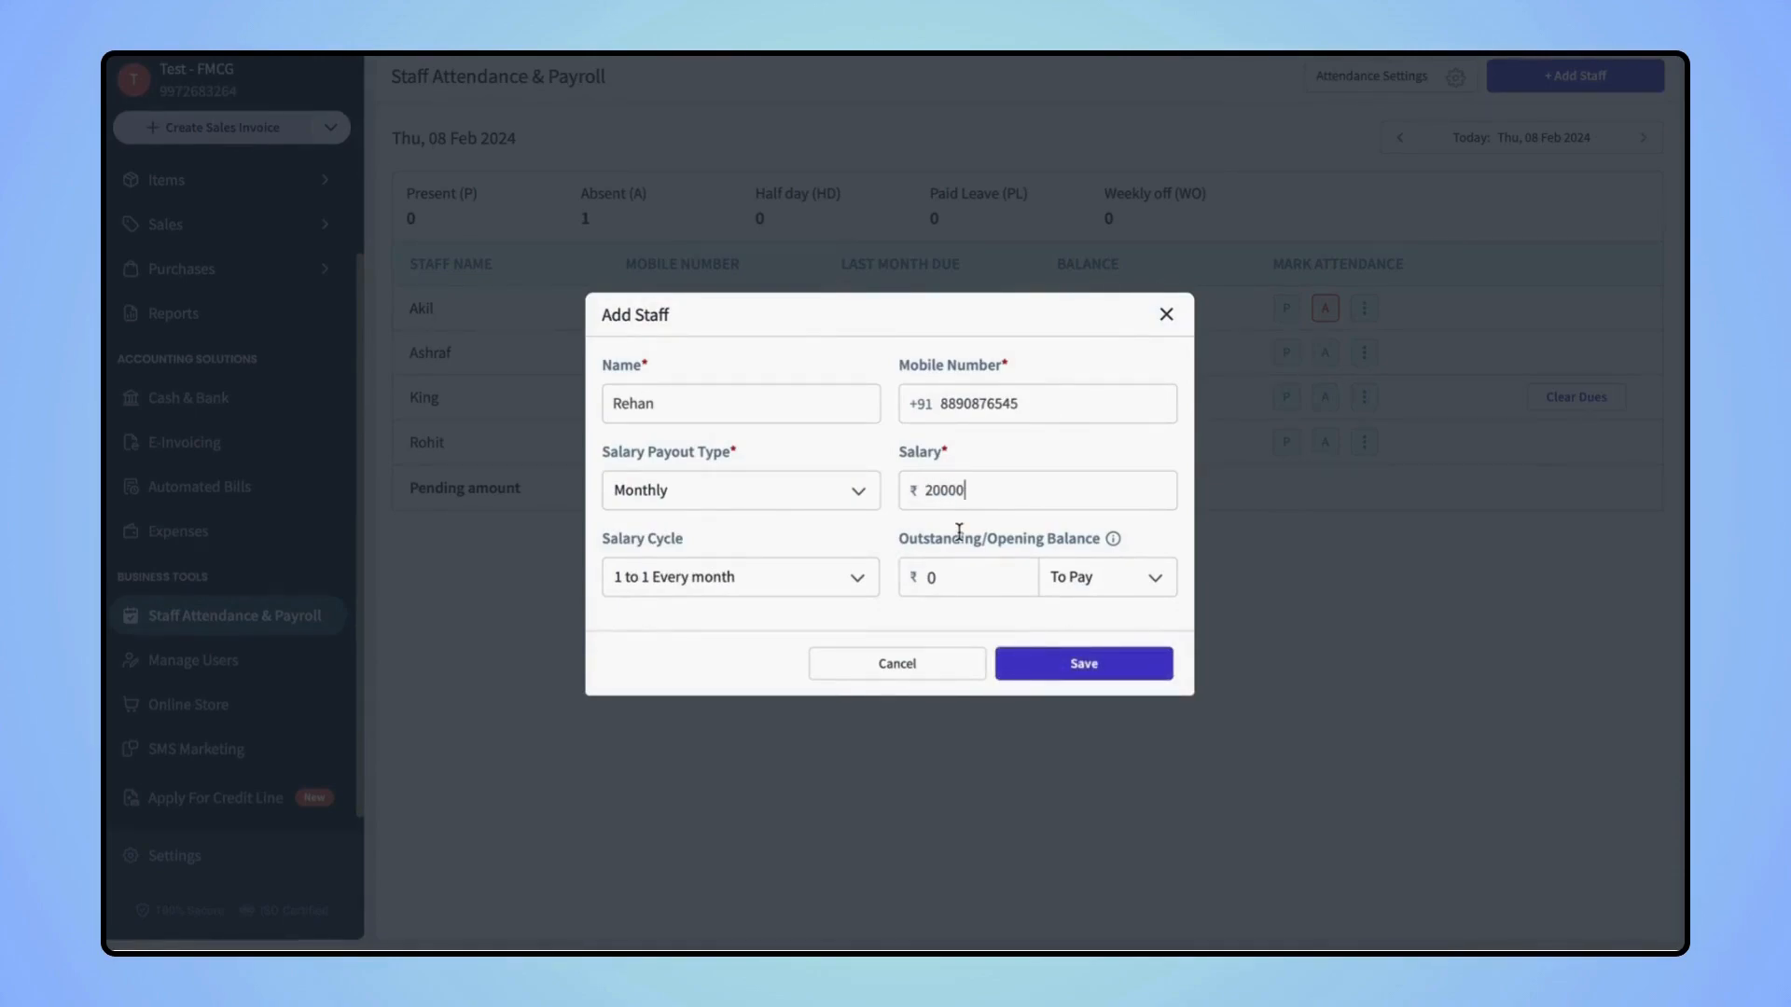
left_click(1037, 662)
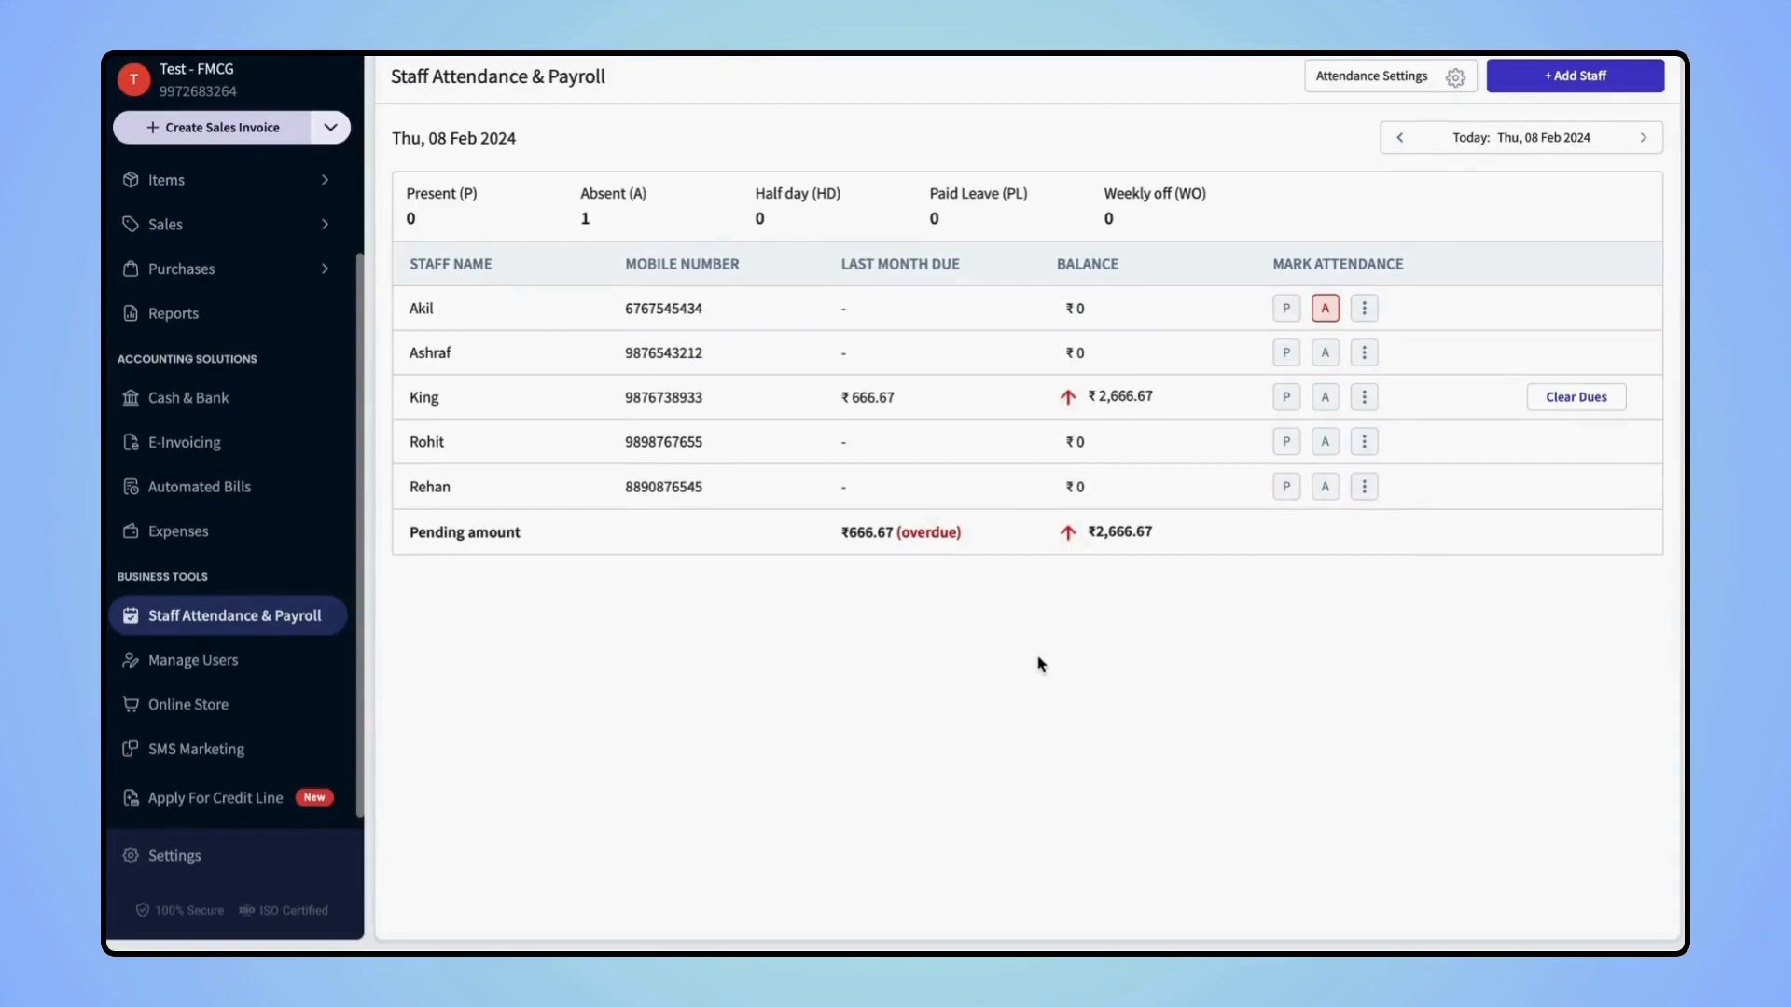
For the new staff member, save a Salary payment of ₹30,000 paid in Cash
left_click(539, 354)
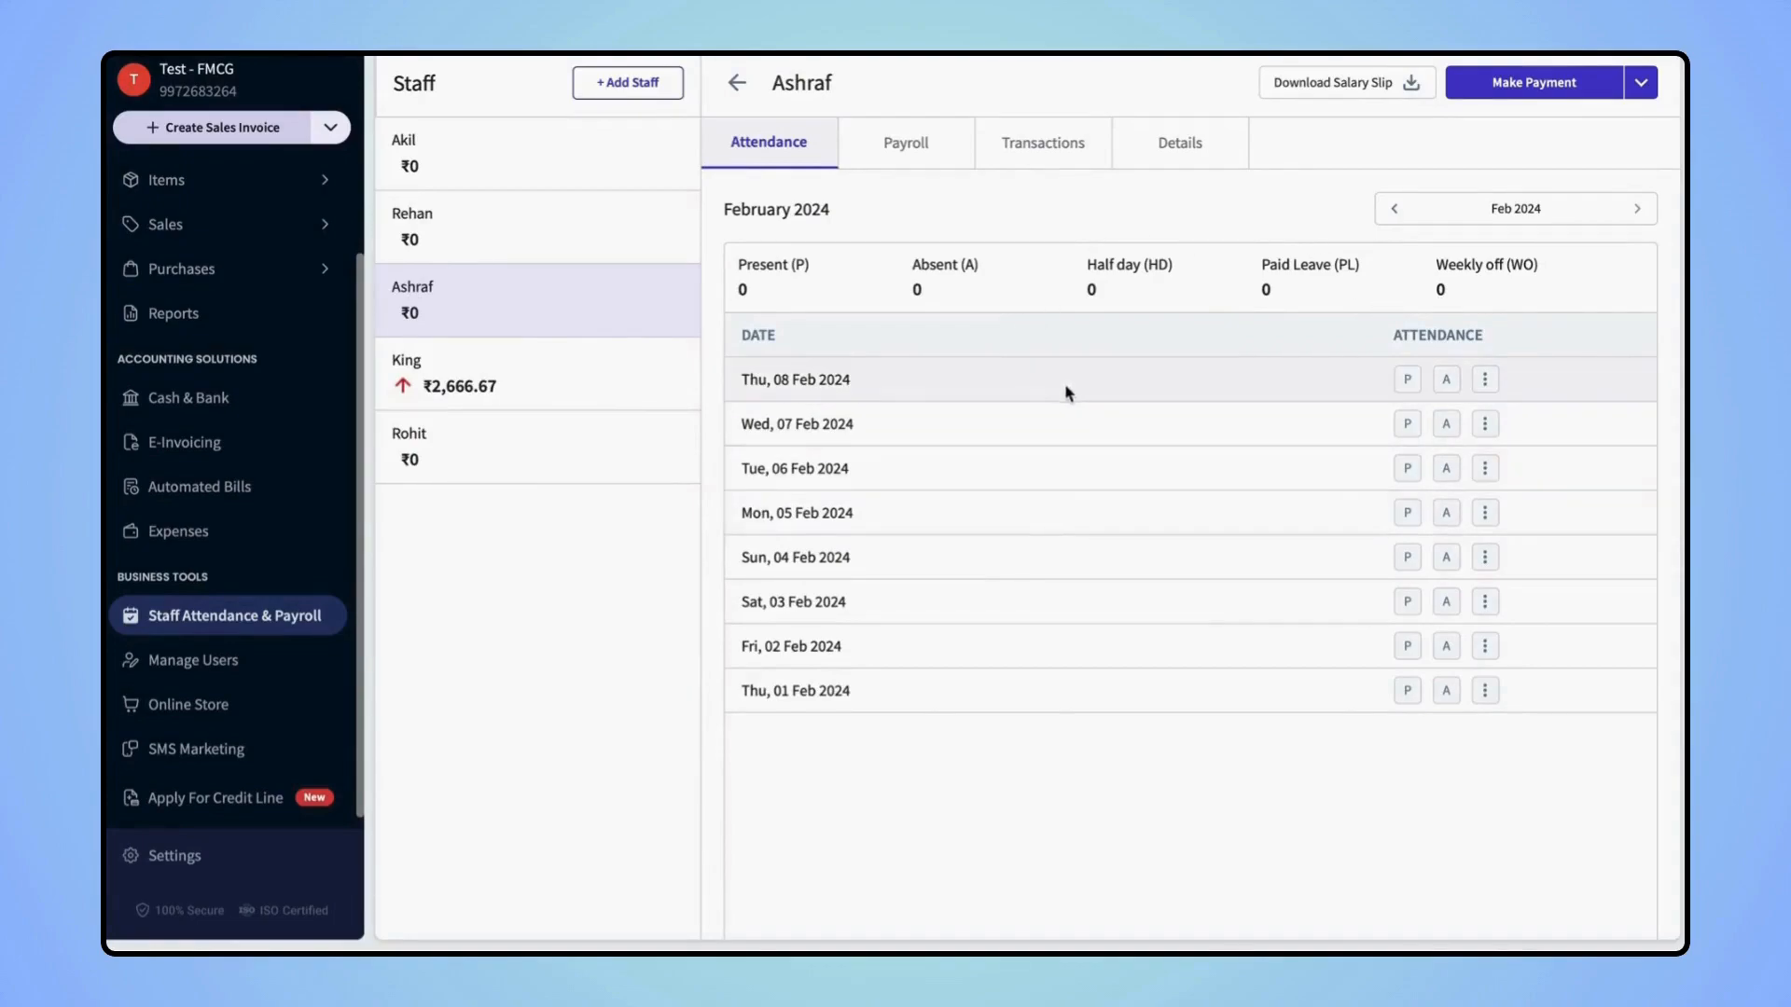
left_click(1526, 91)
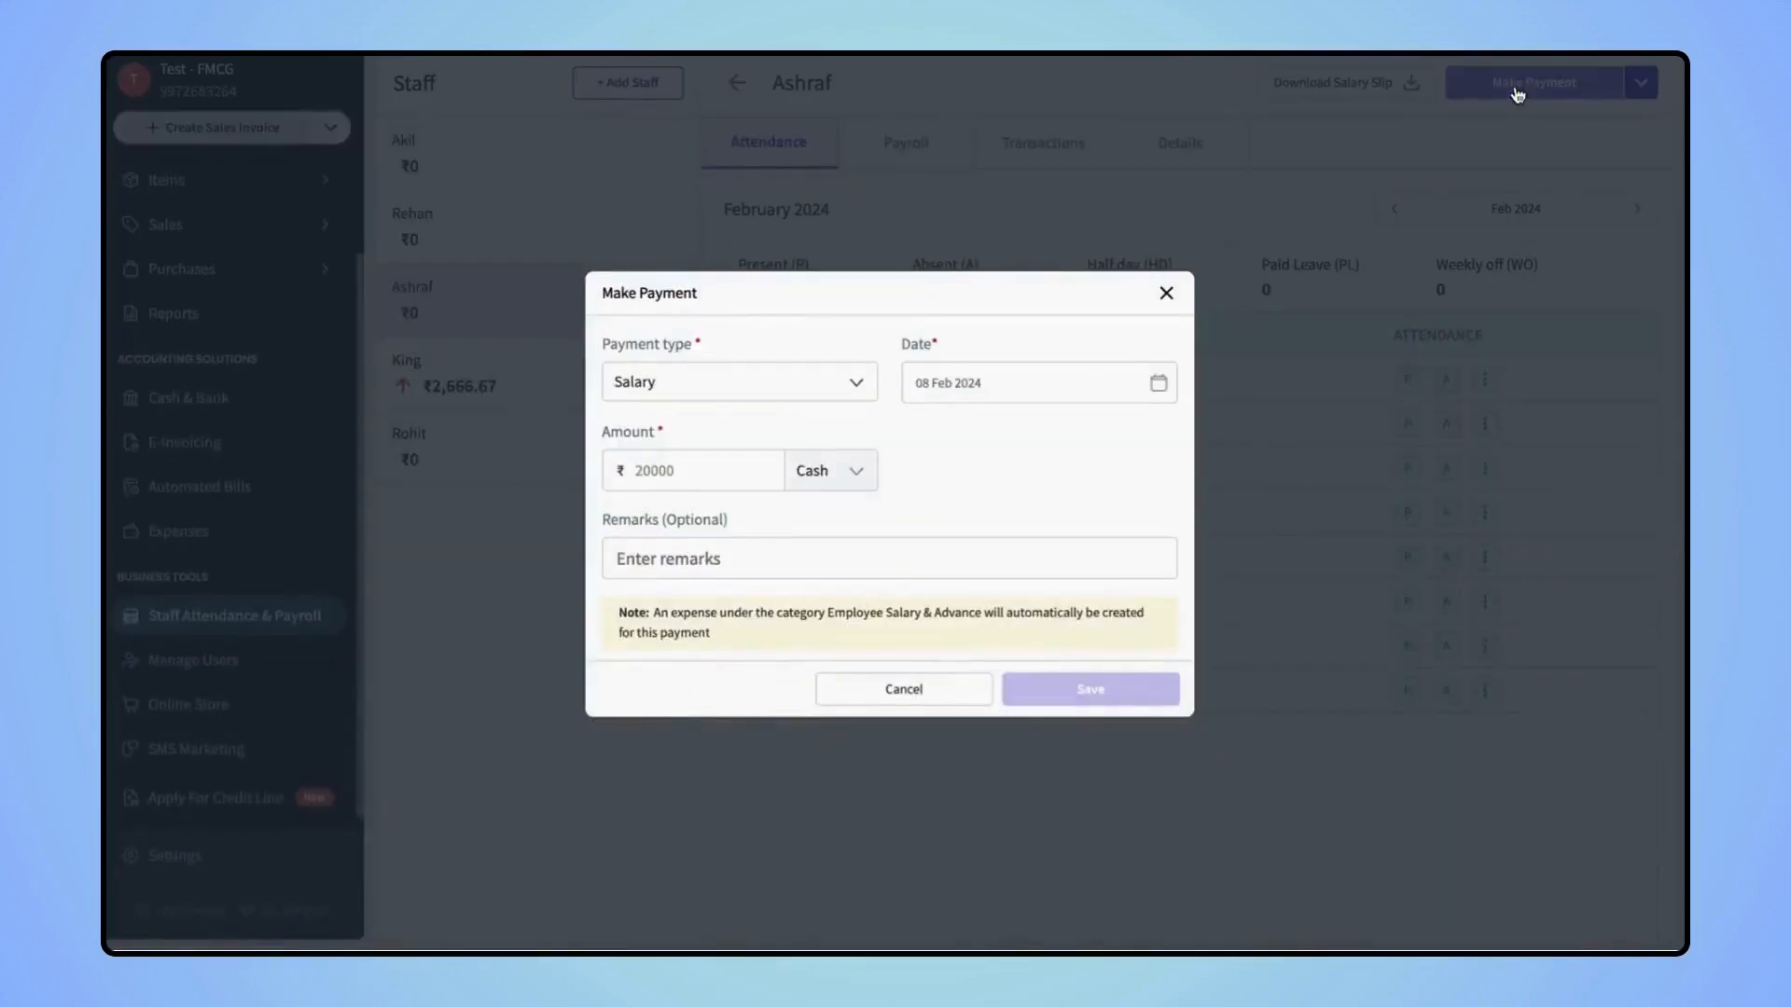
left_click(757, 395)
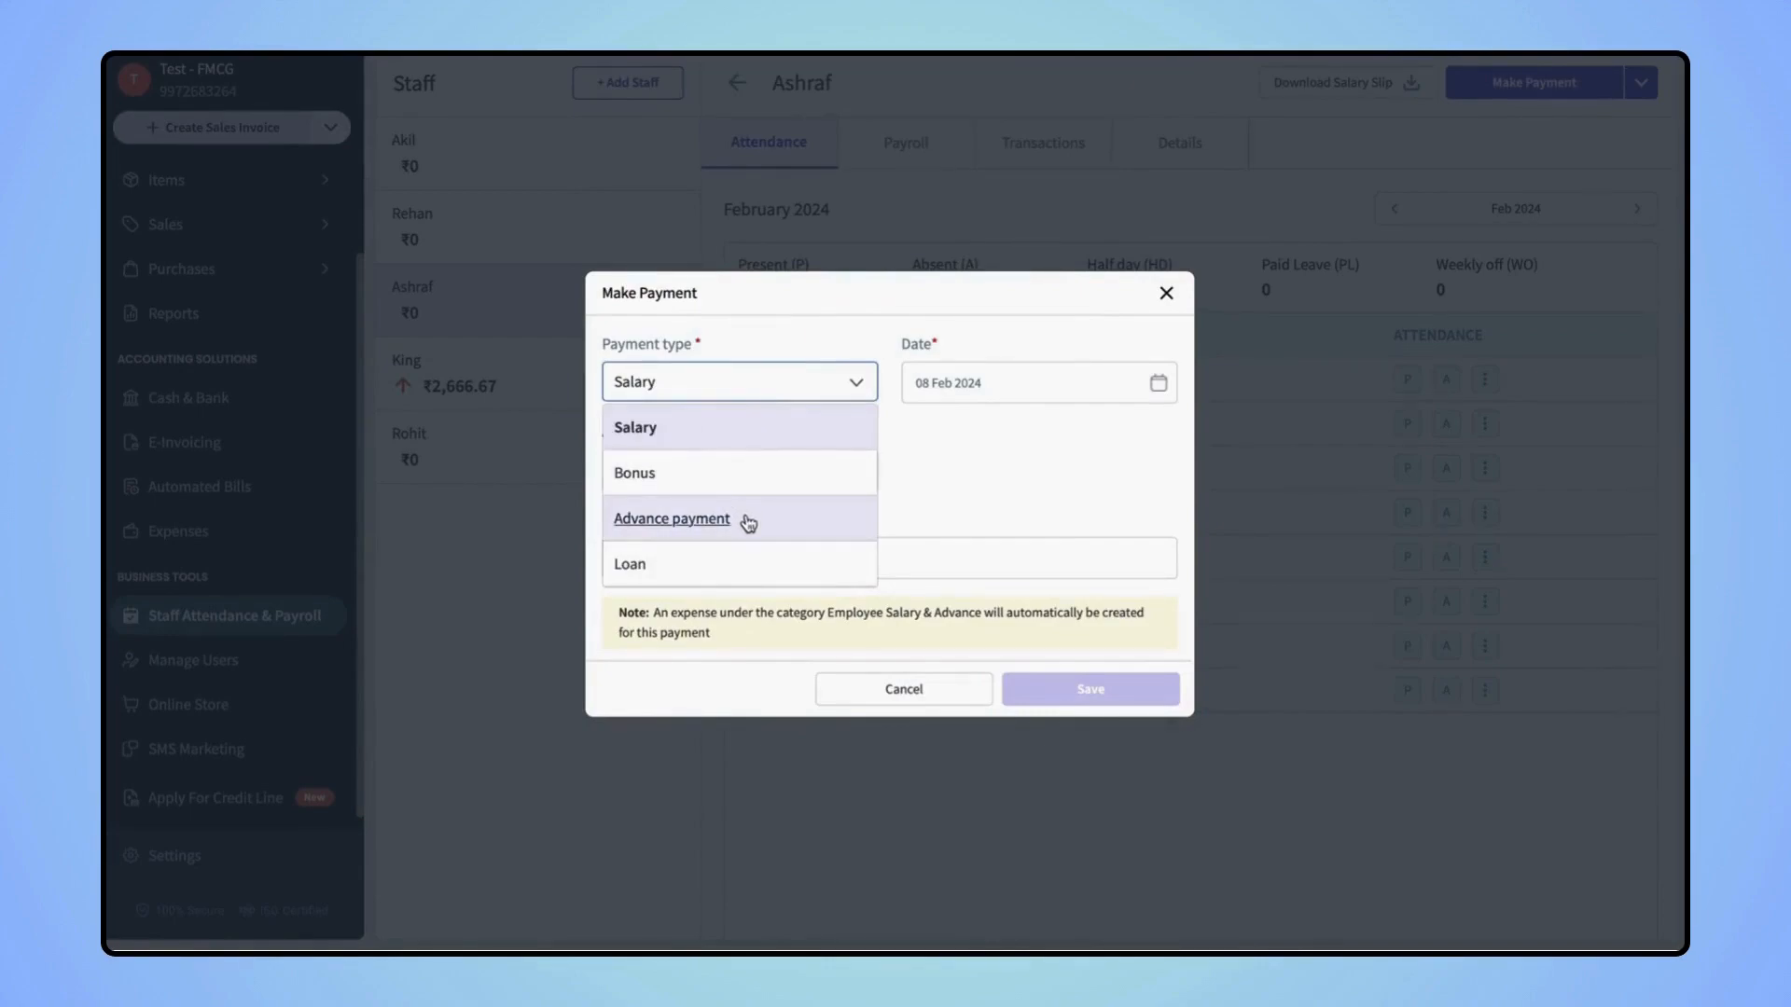
left_click(700, 431)
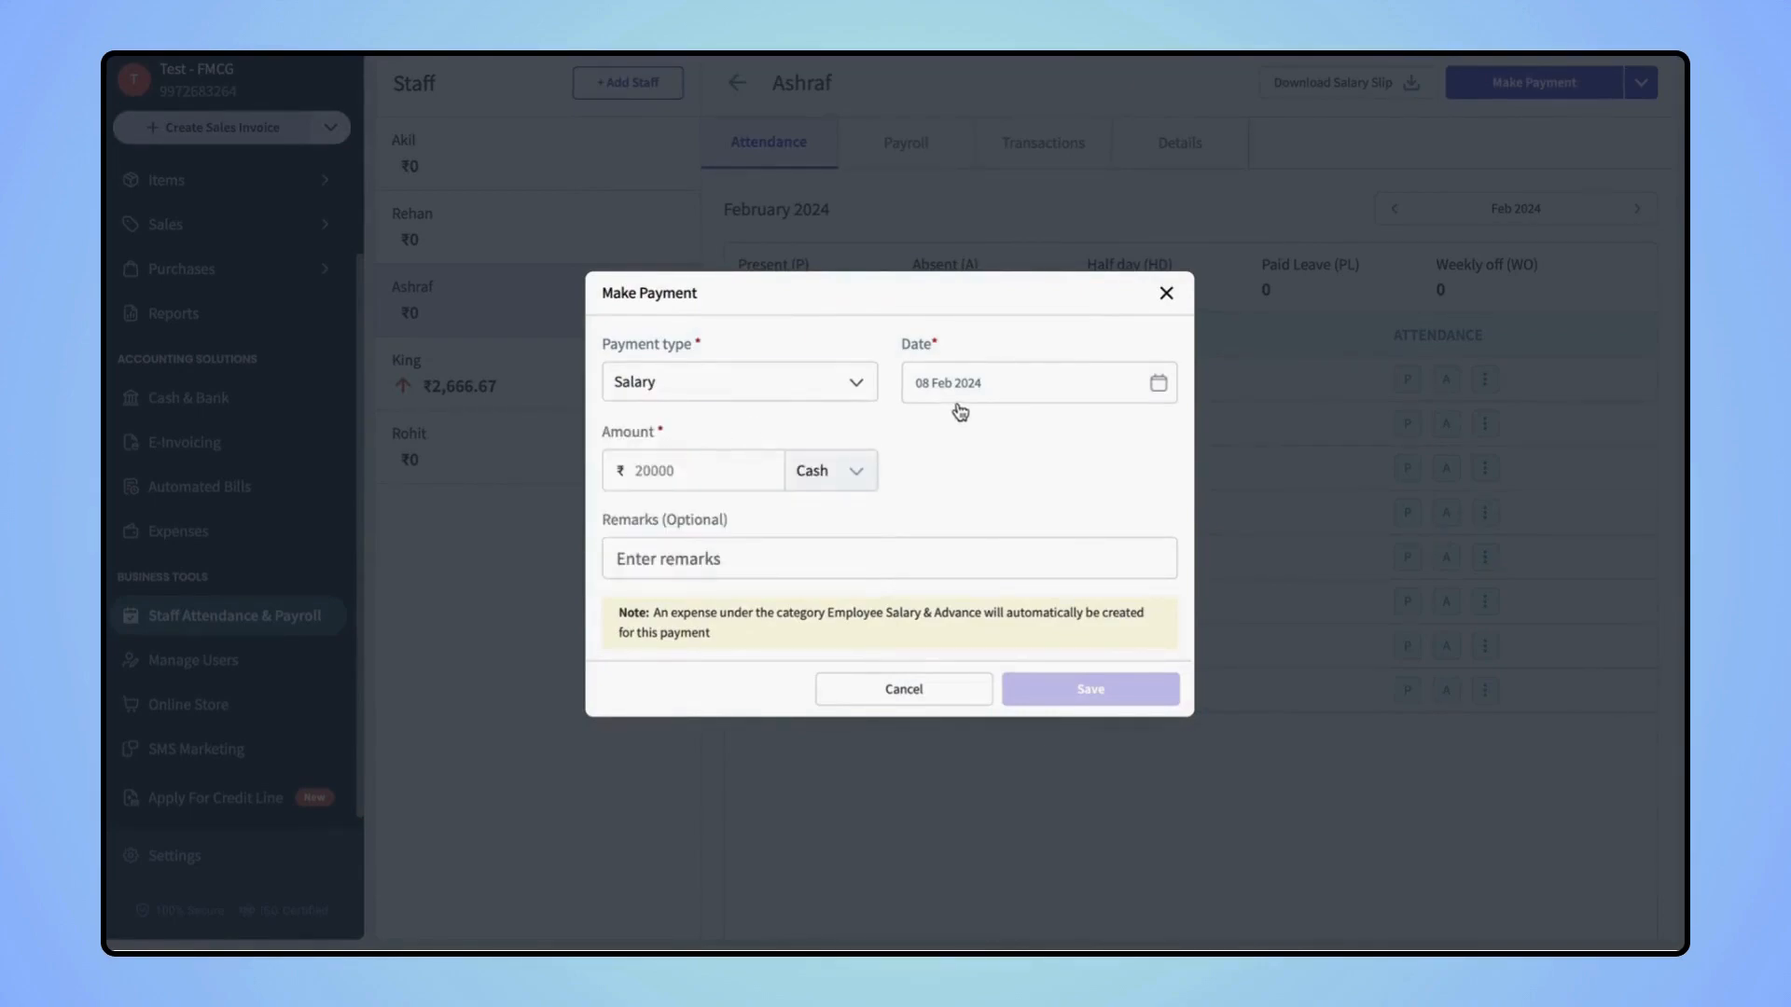
left_click(676, 485)
type("30000")
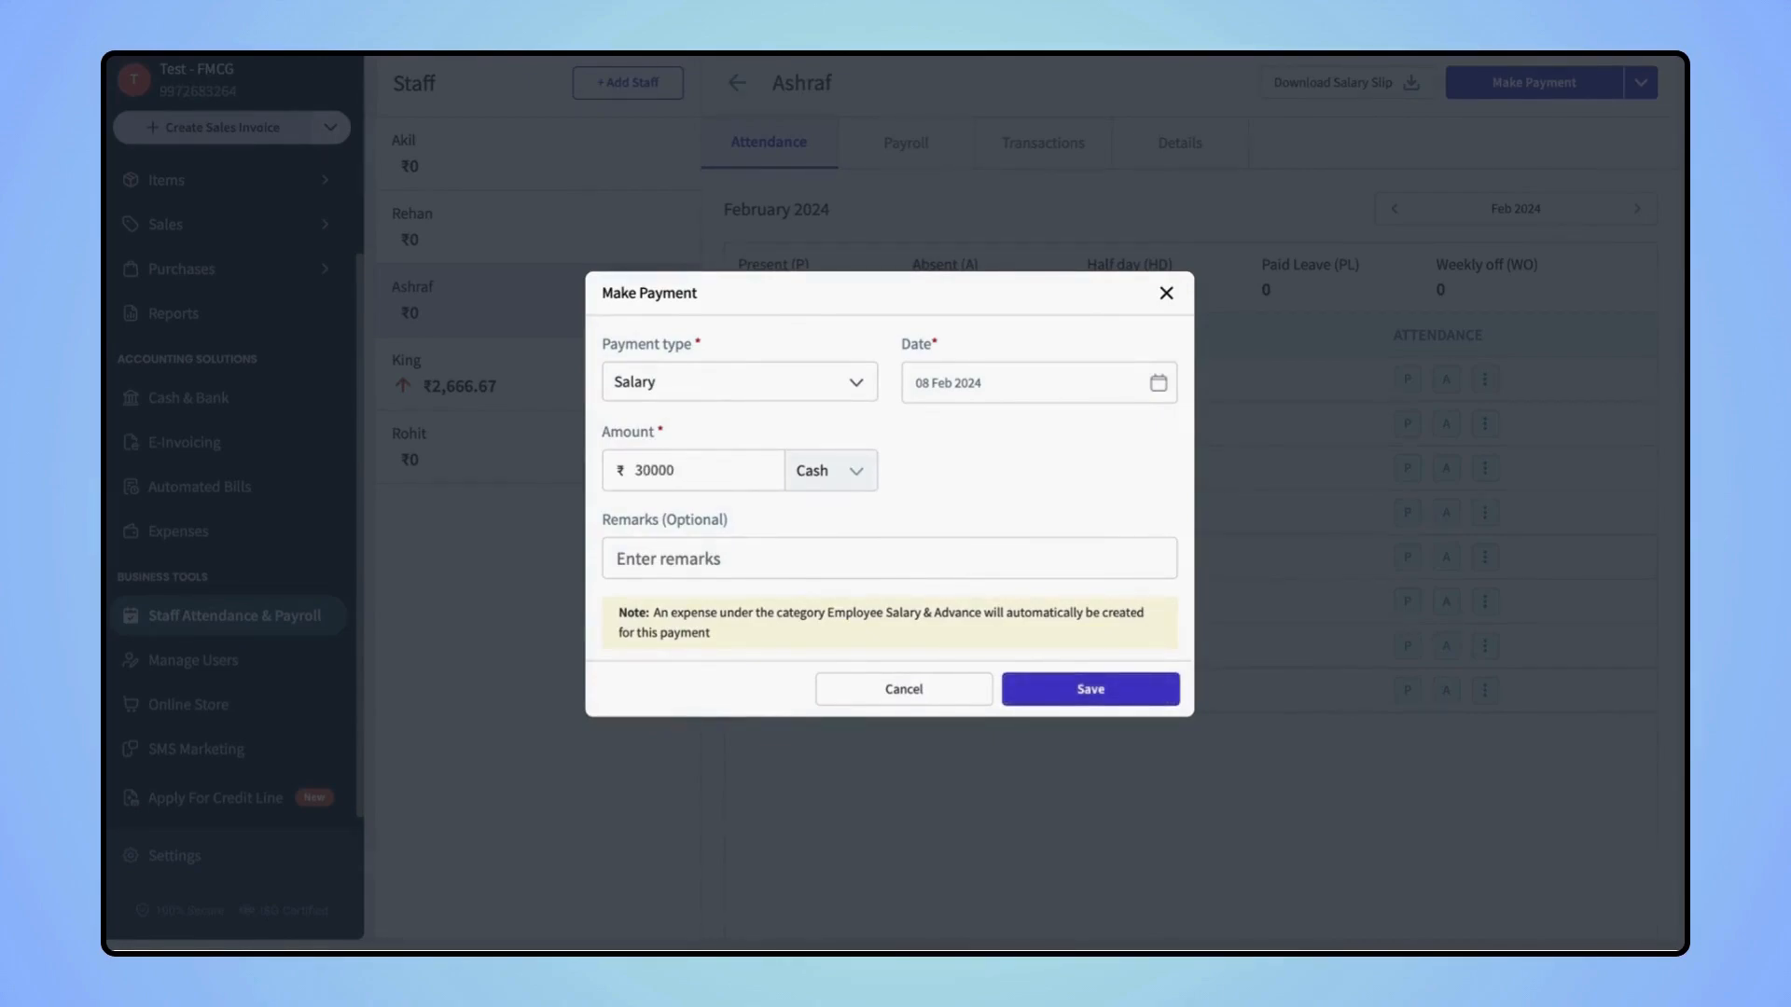
left_click(1064, 686)
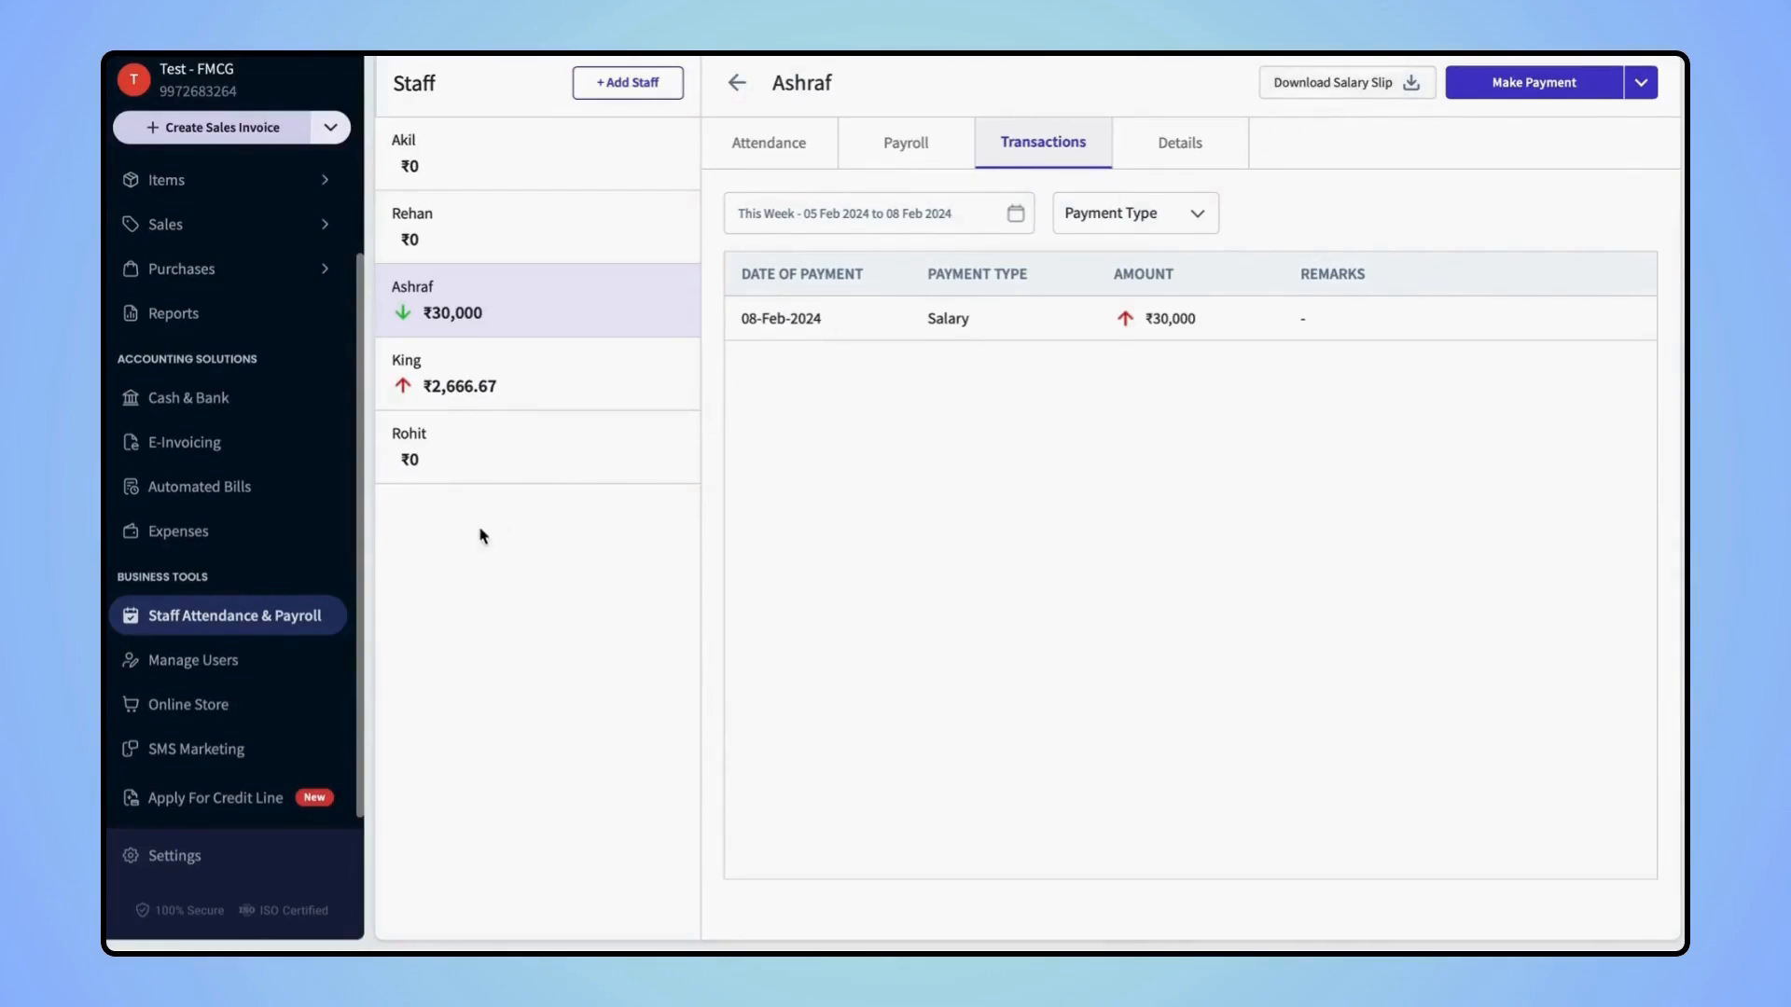
Add a user with their name and mobile number, role Delivery Boy, business Test - FMCG
left_click(209, 658)
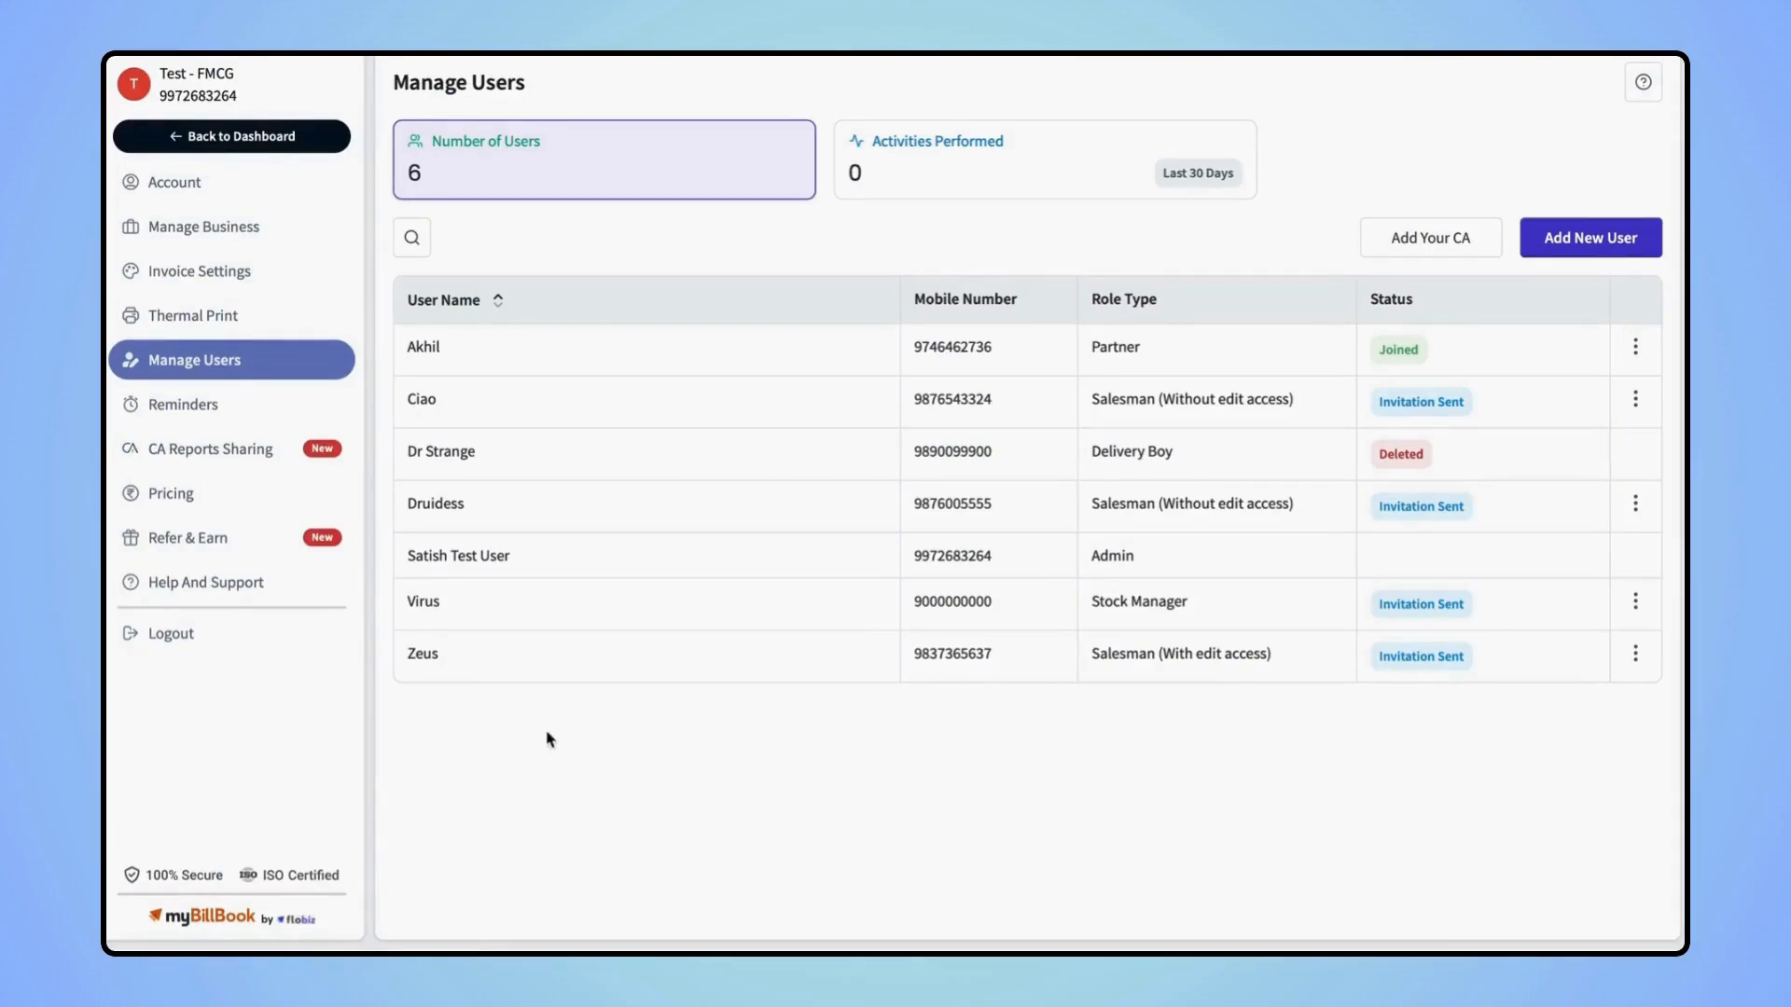
left_click(1595, 240)
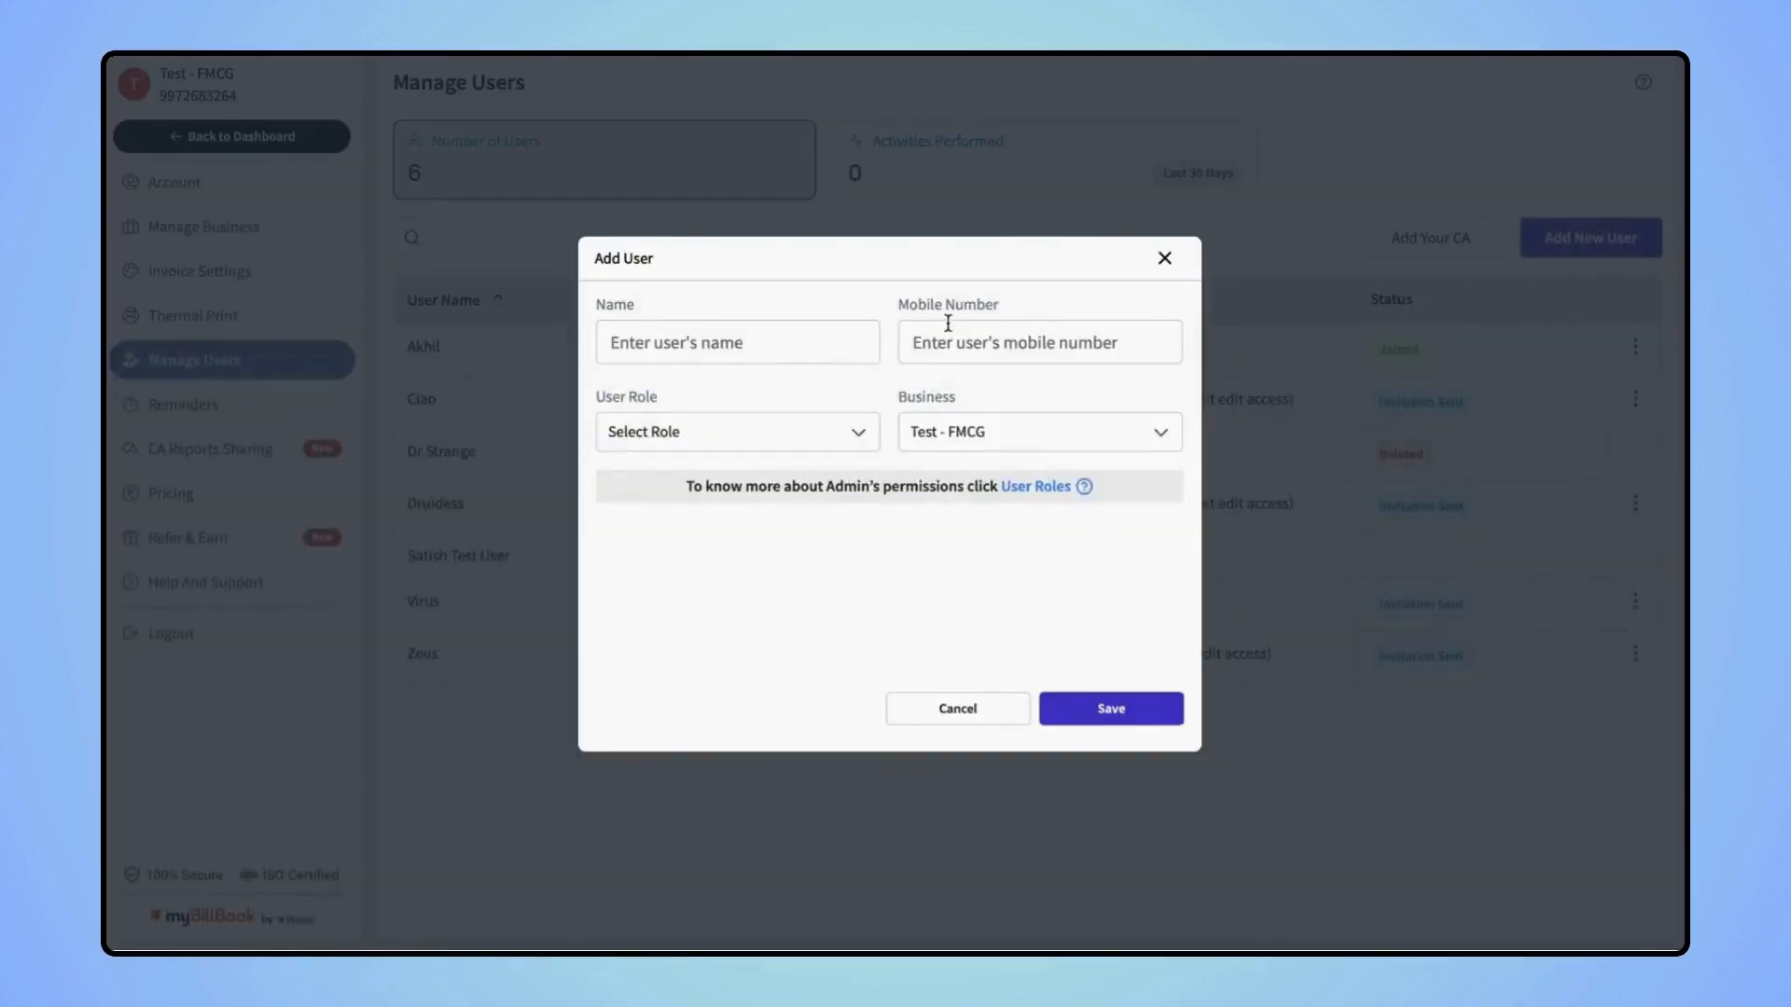
left_click(689, 357)
type("Saurabh")
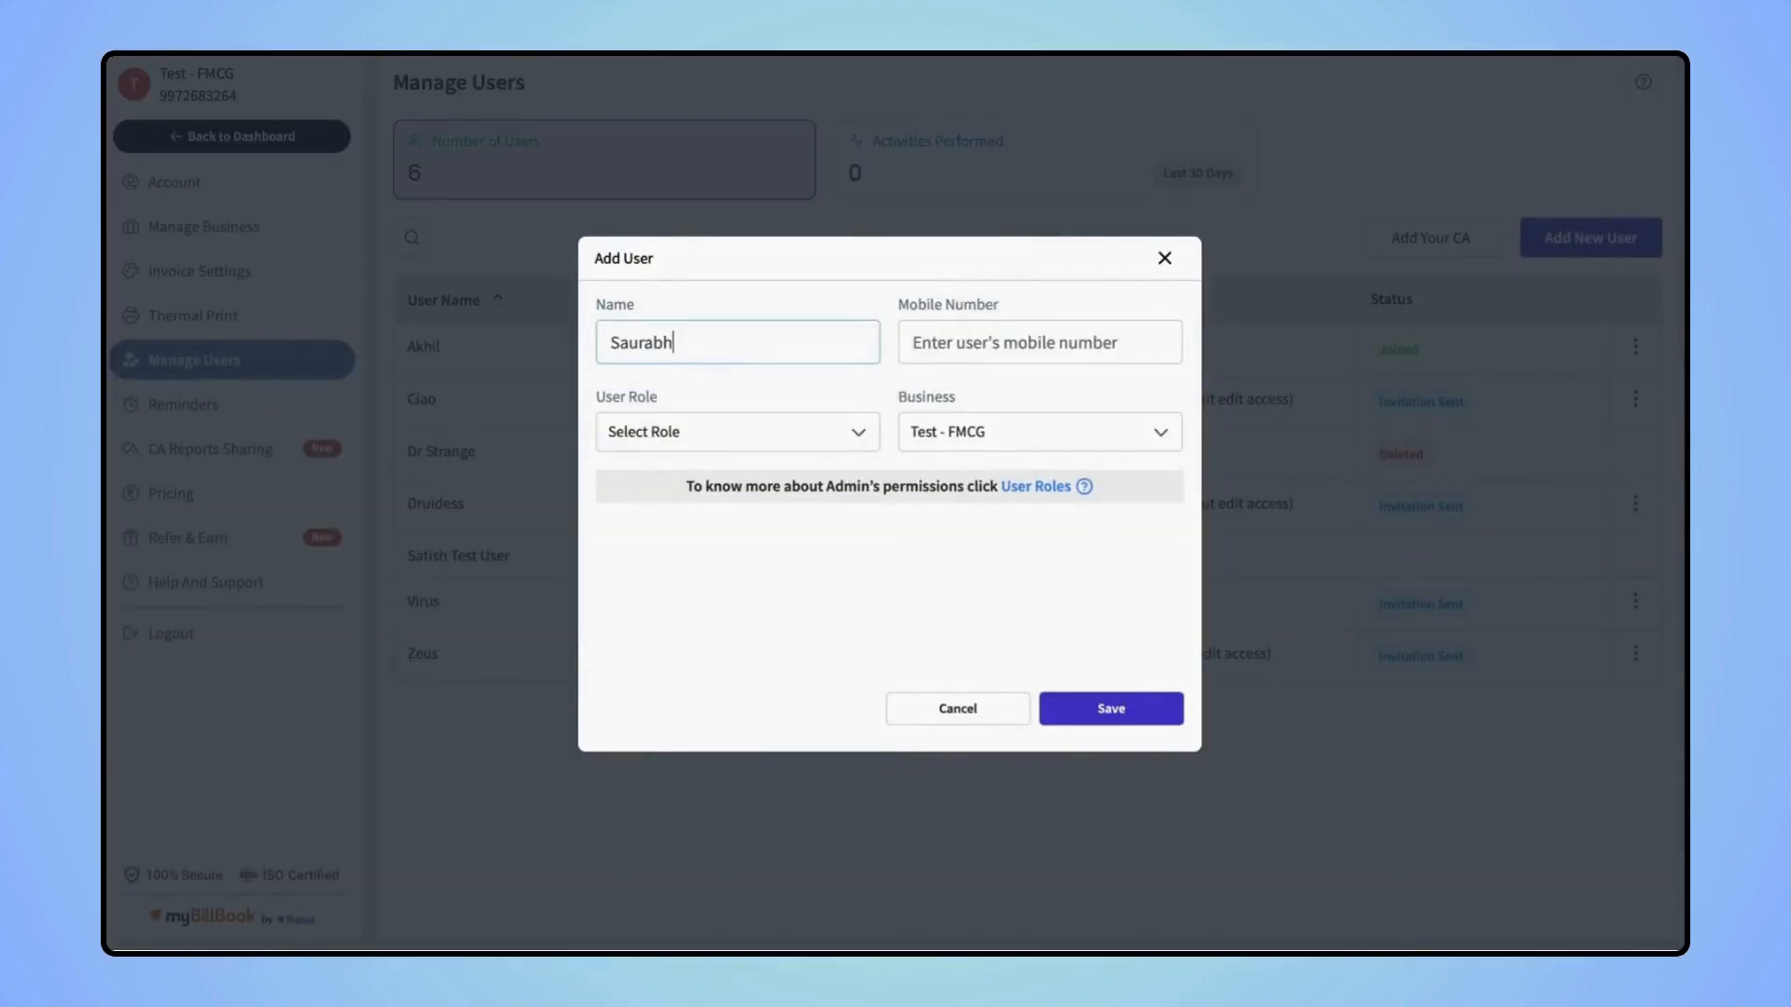
left_click(961, 338)
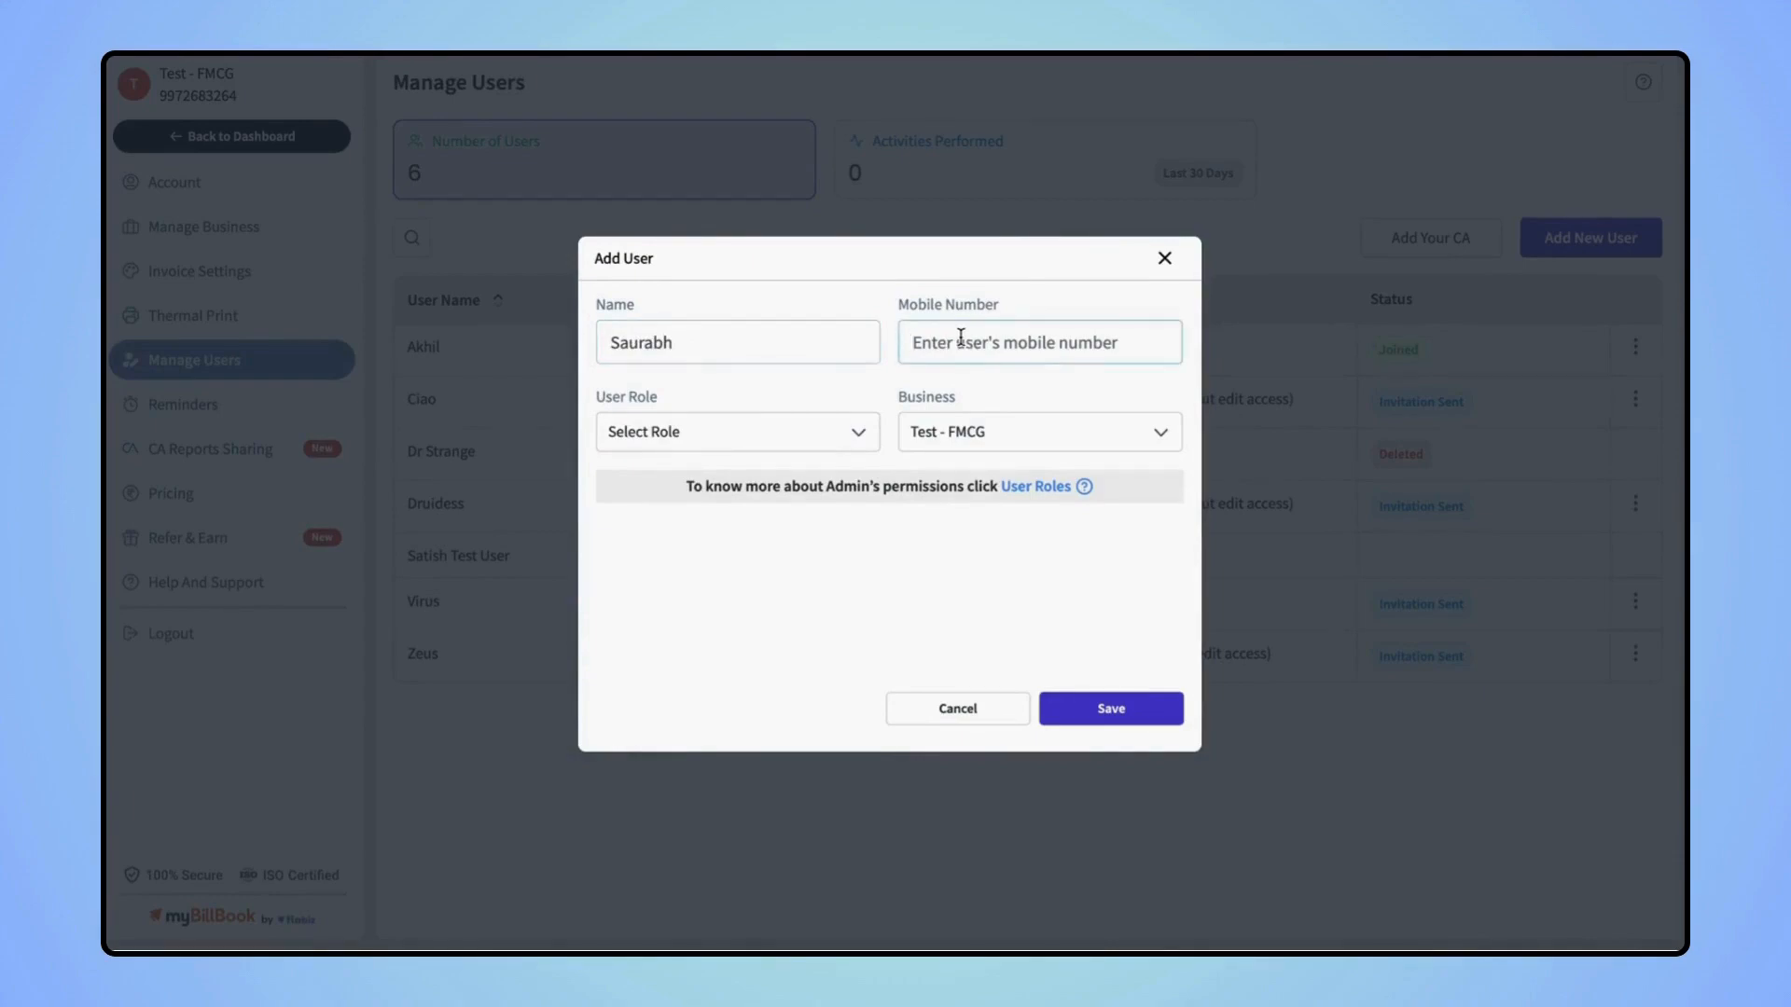
left_click(727, 428)
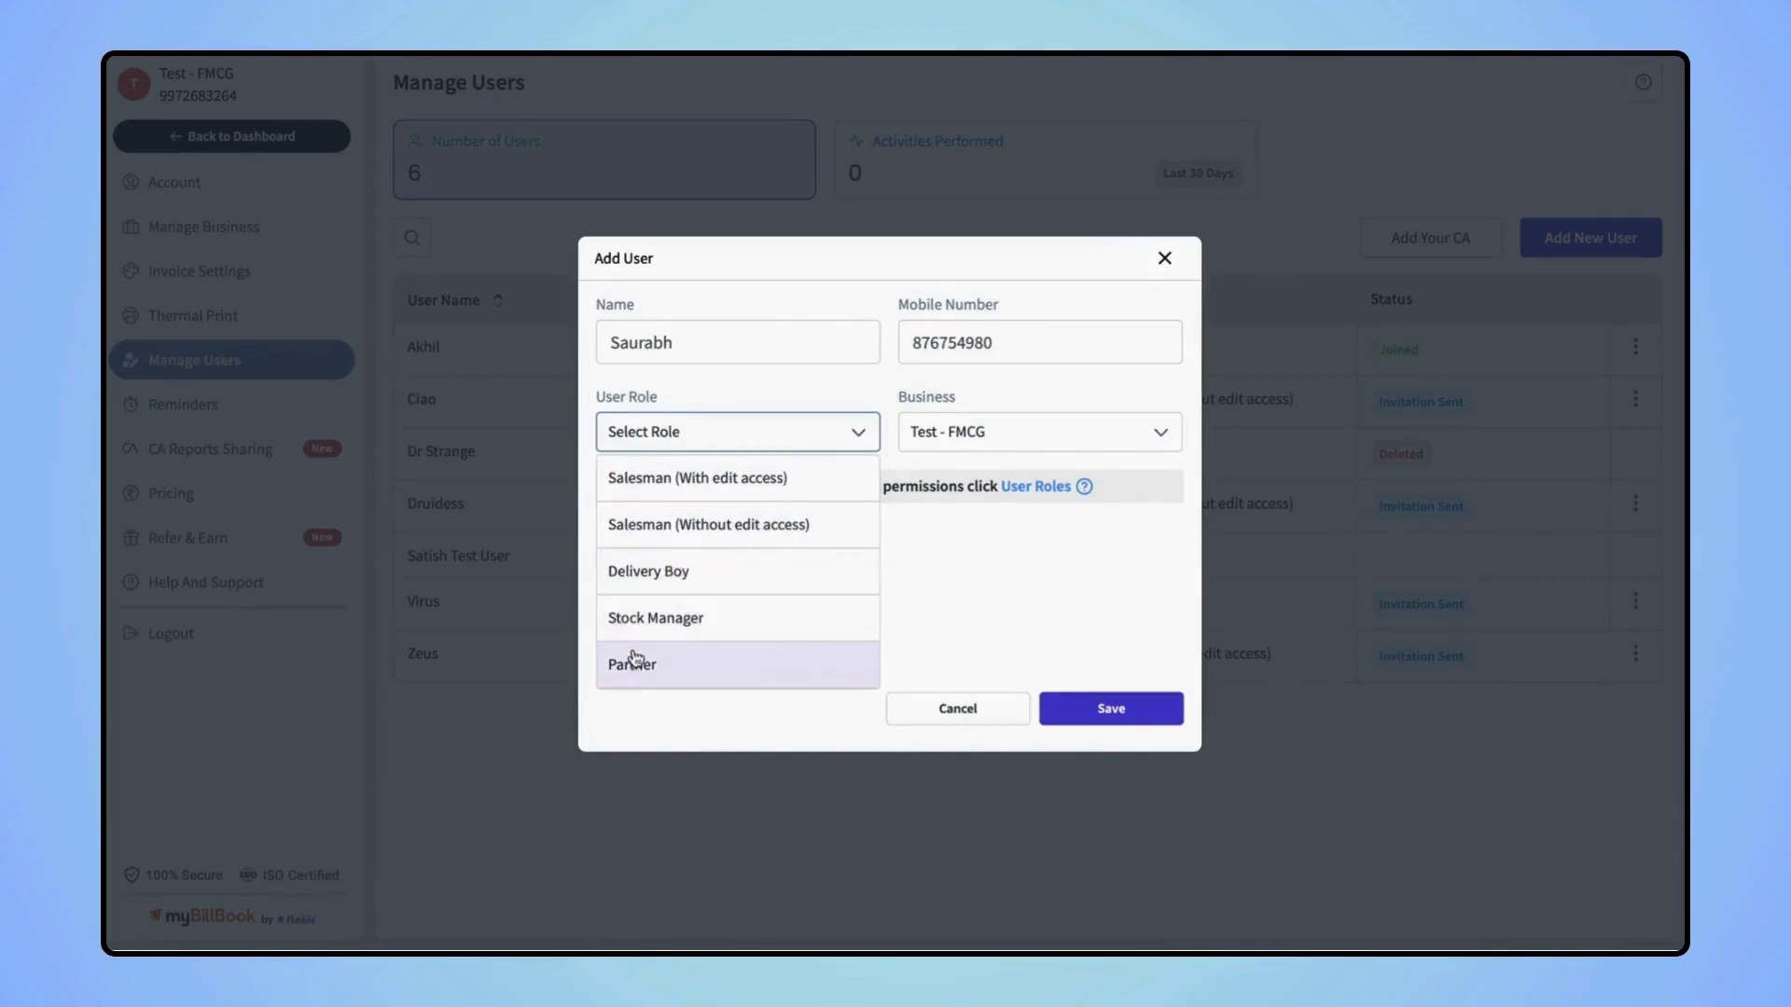
left_click(680, 569)
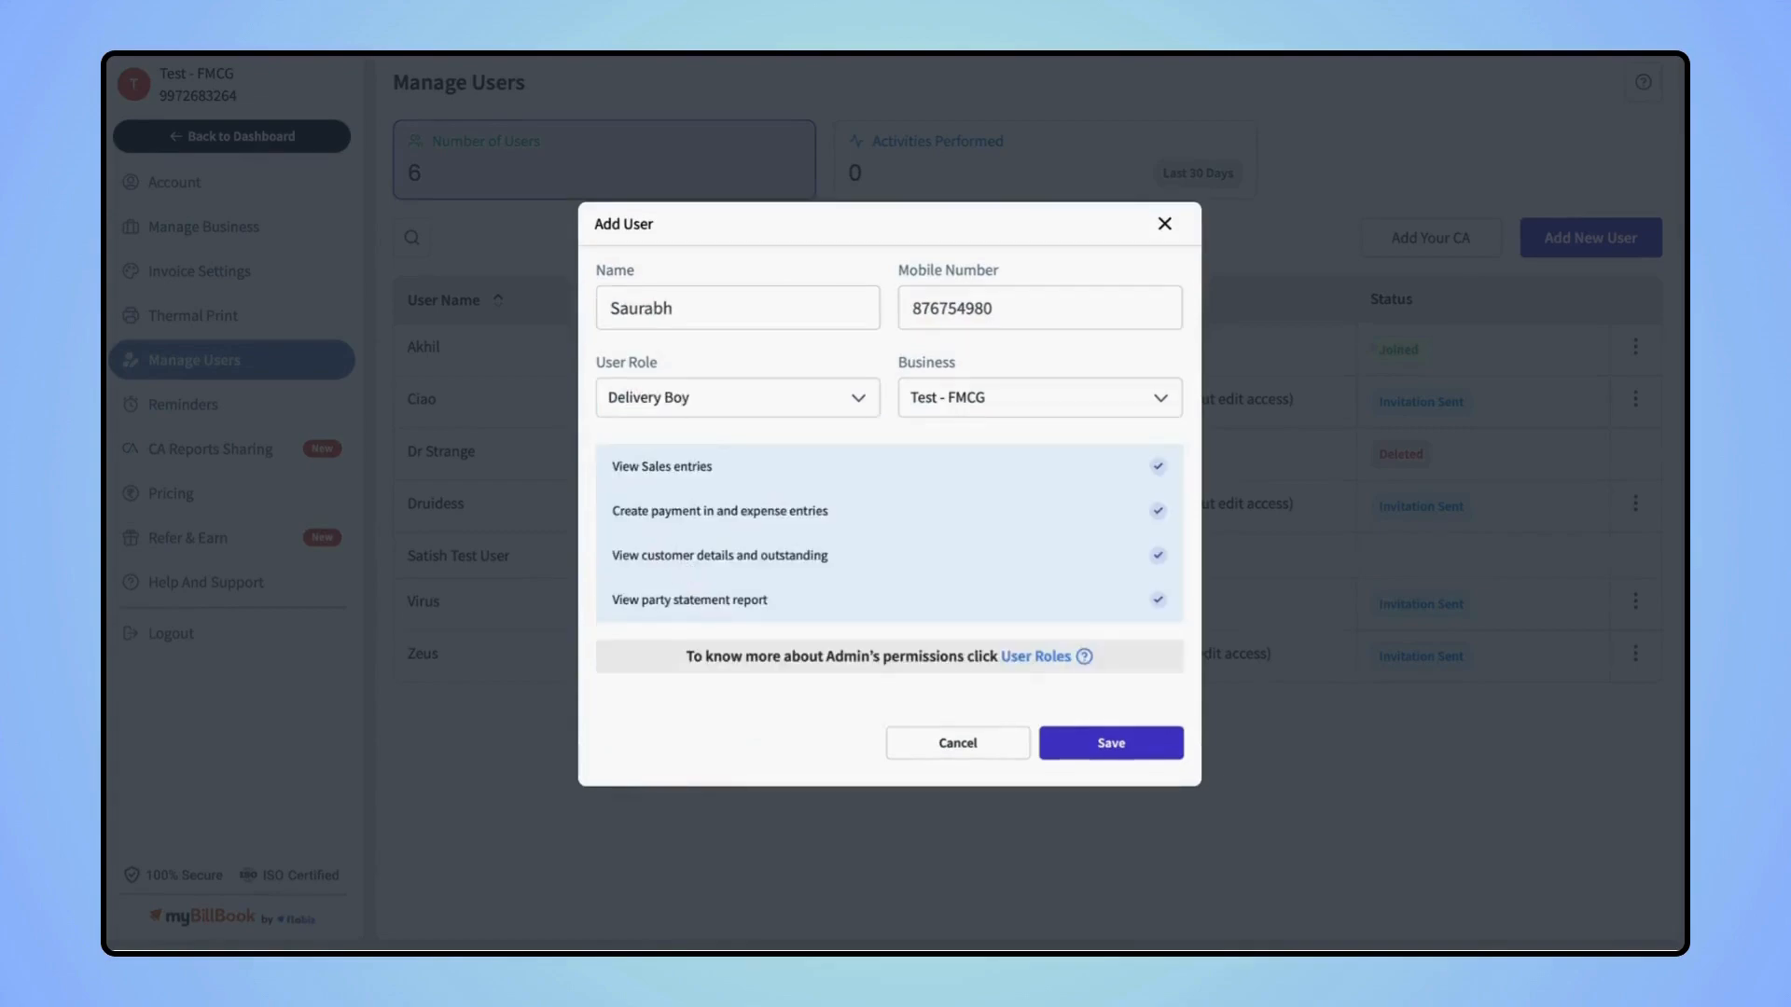
left_click(975, 411)
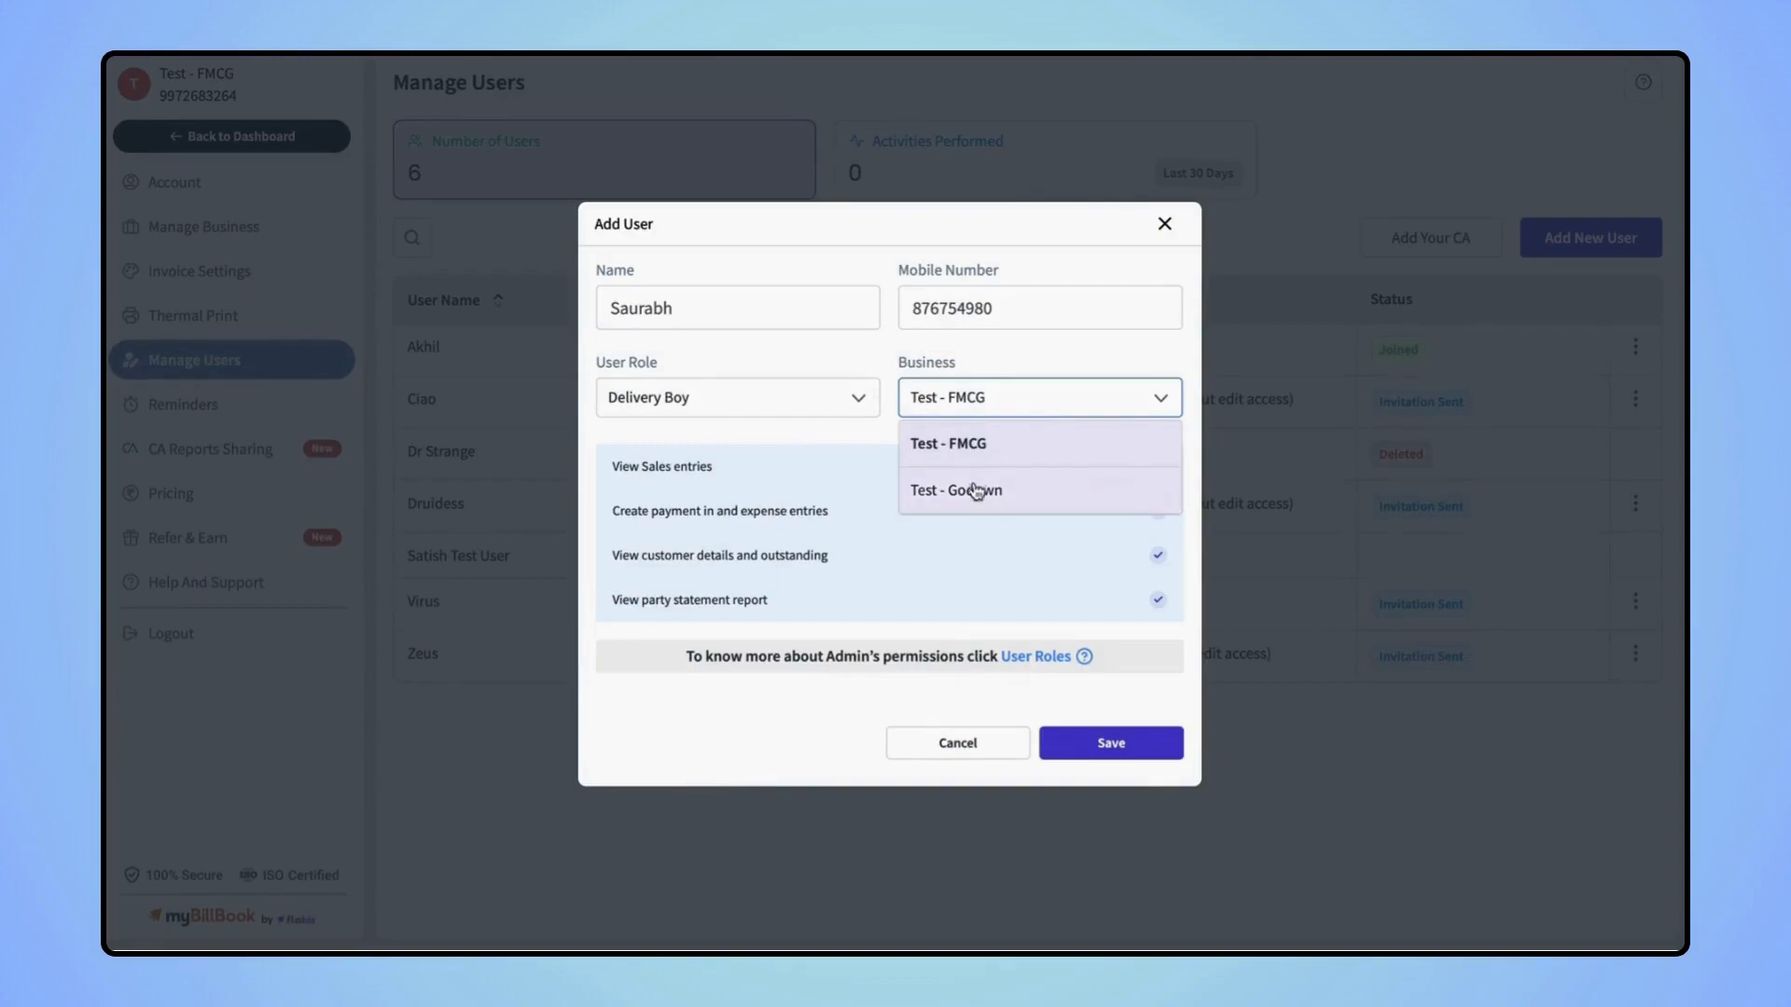
left_click(976, 455)
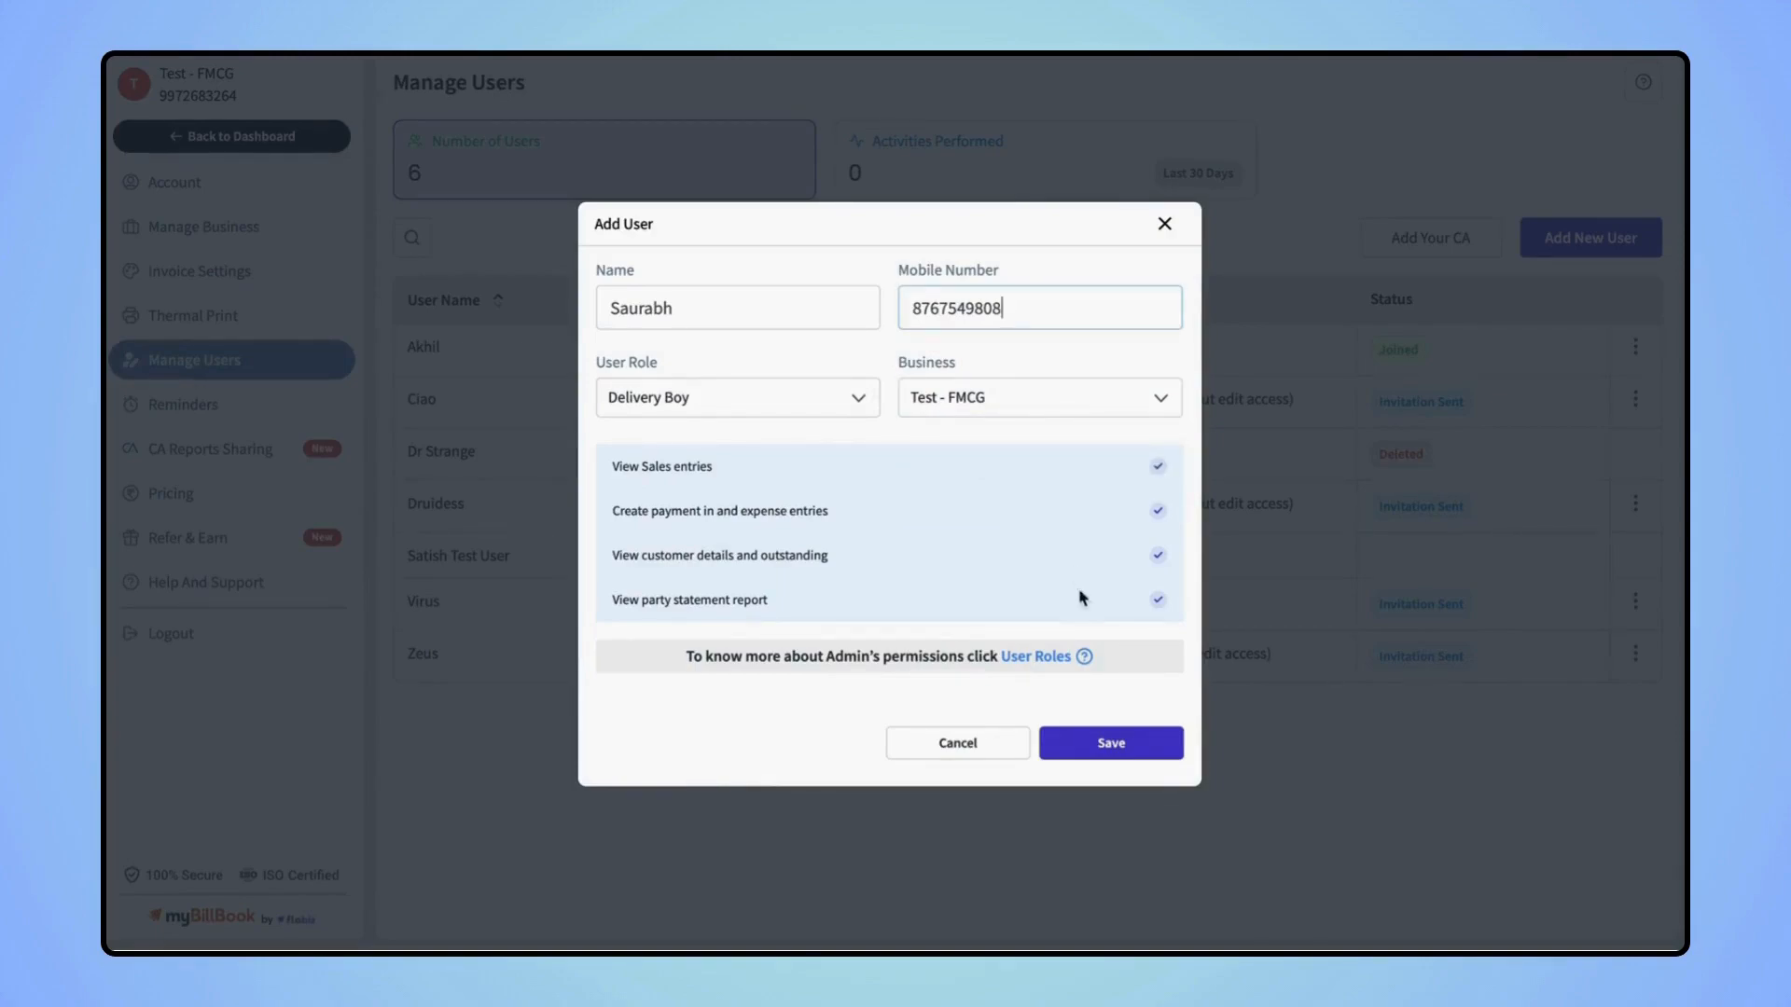
left_click(1088, 728)
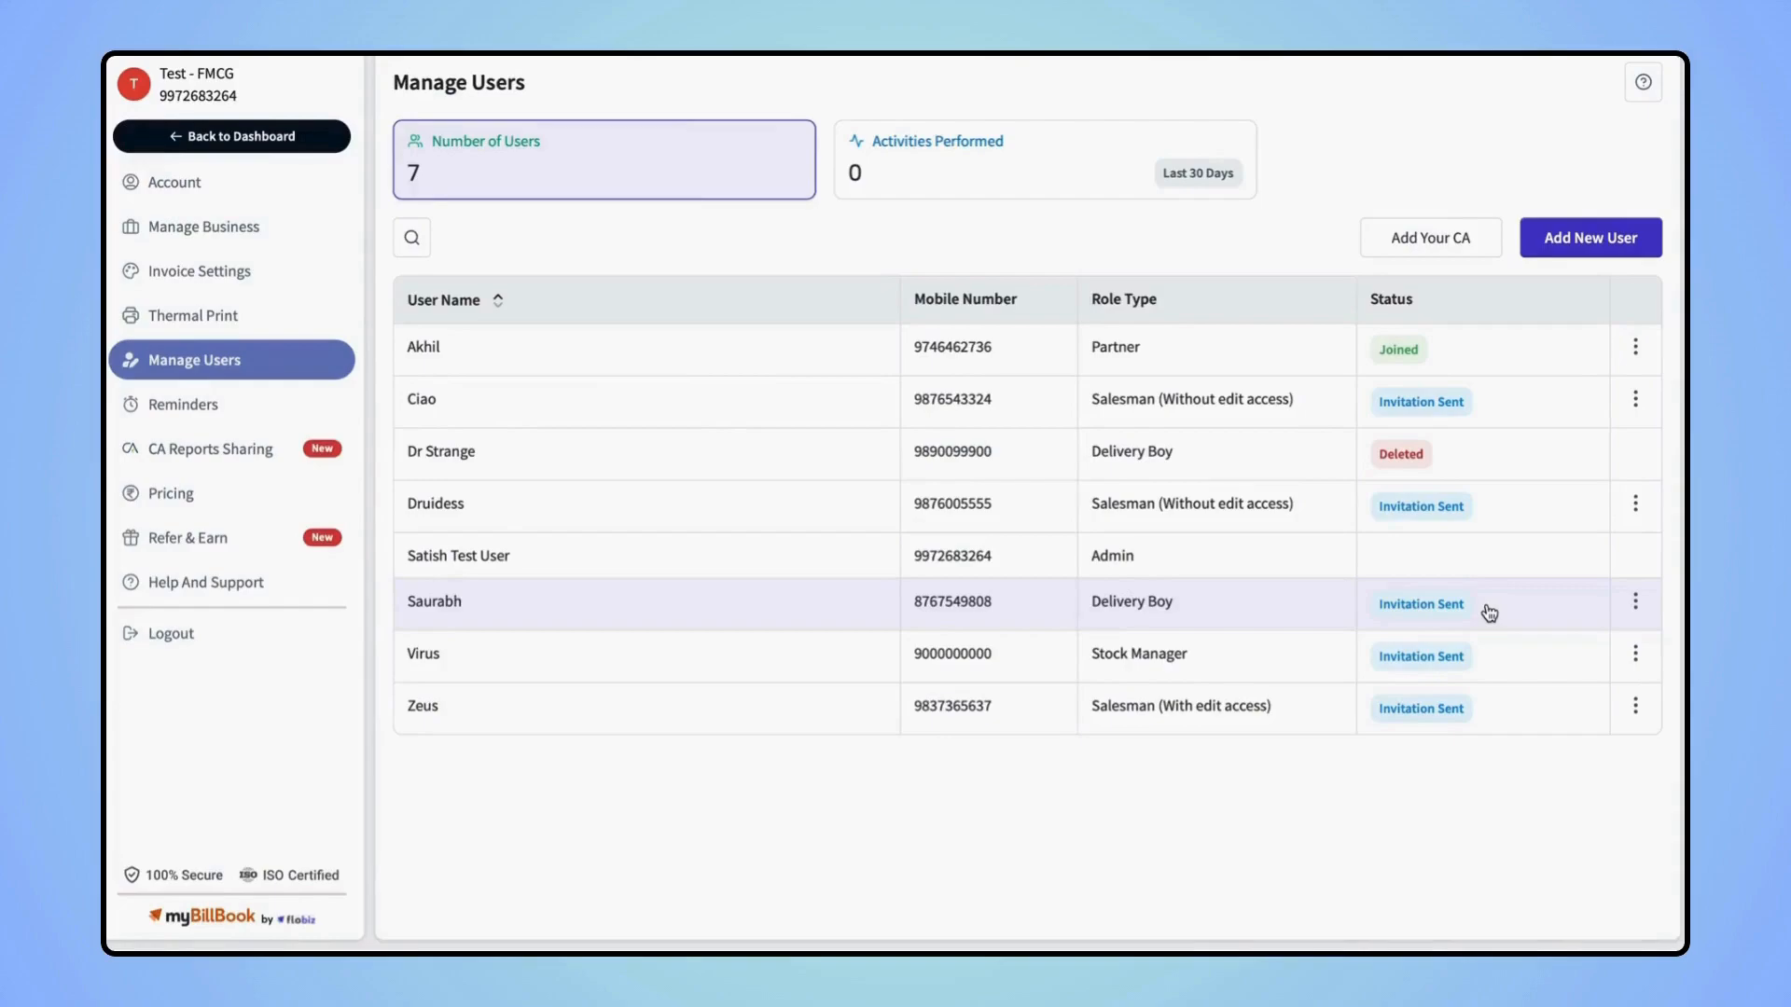
Dismiss the Add Your CA form without adding anyone and return to the Dashboard
left_click(1424, 244)
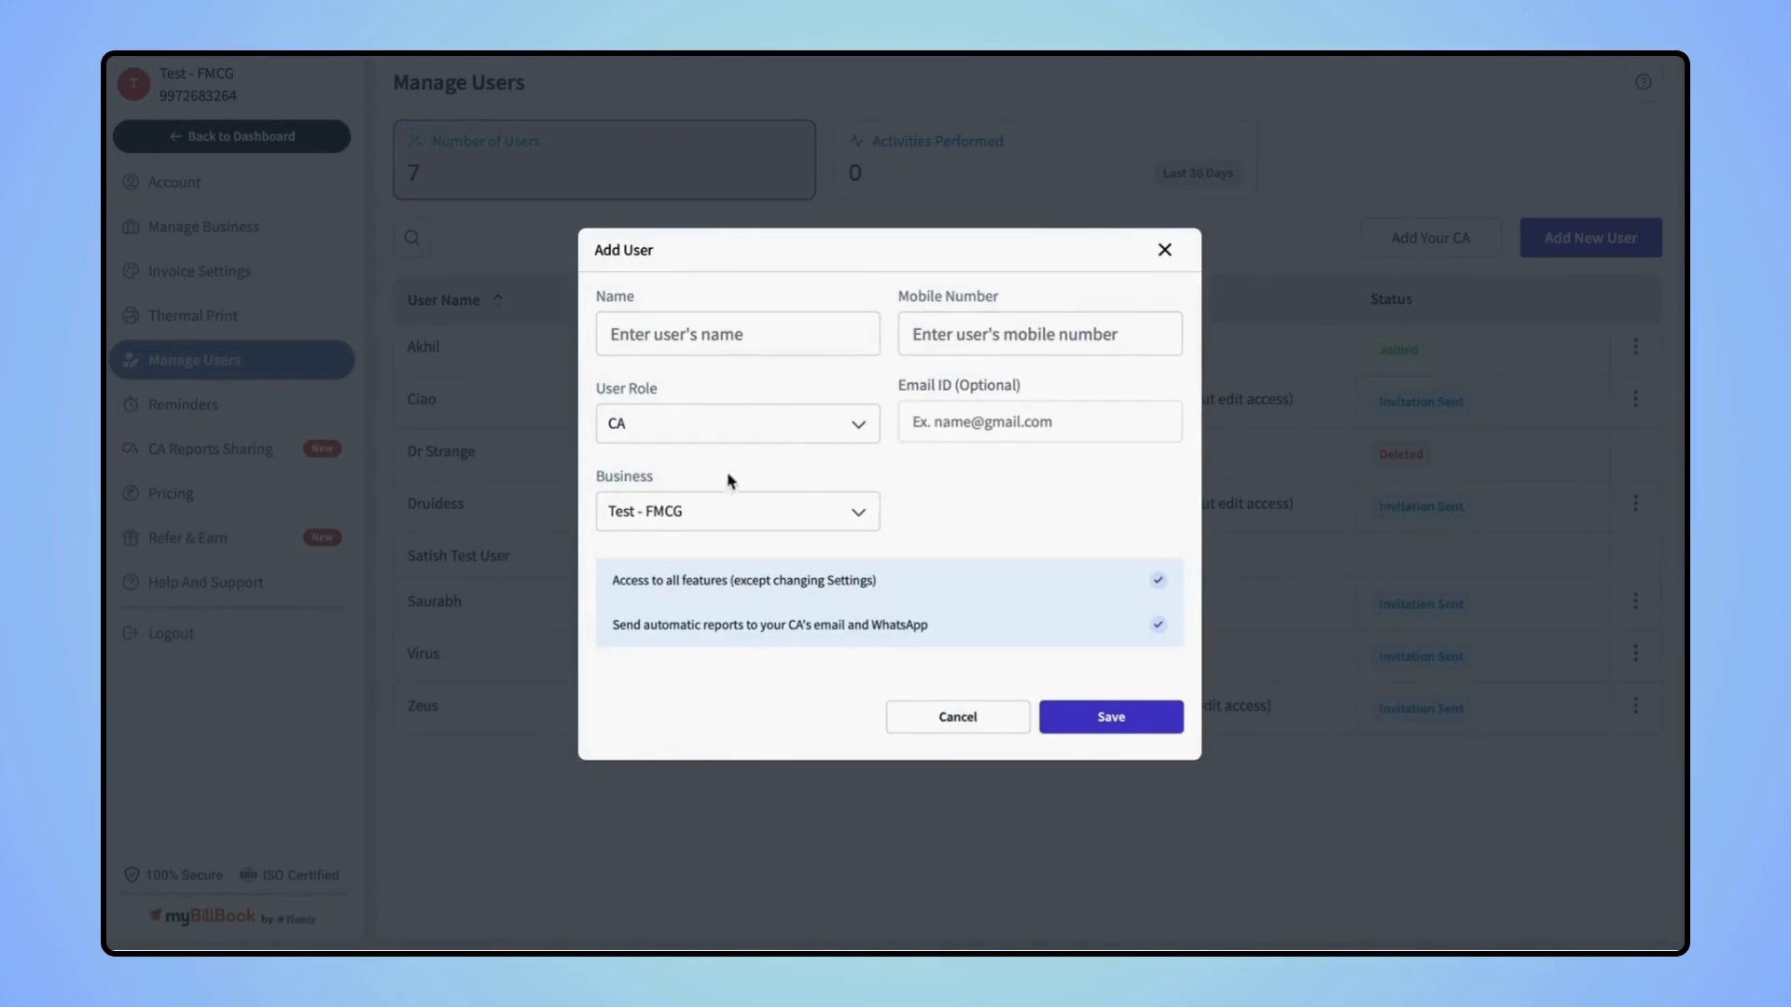
left_click(1166, 251)
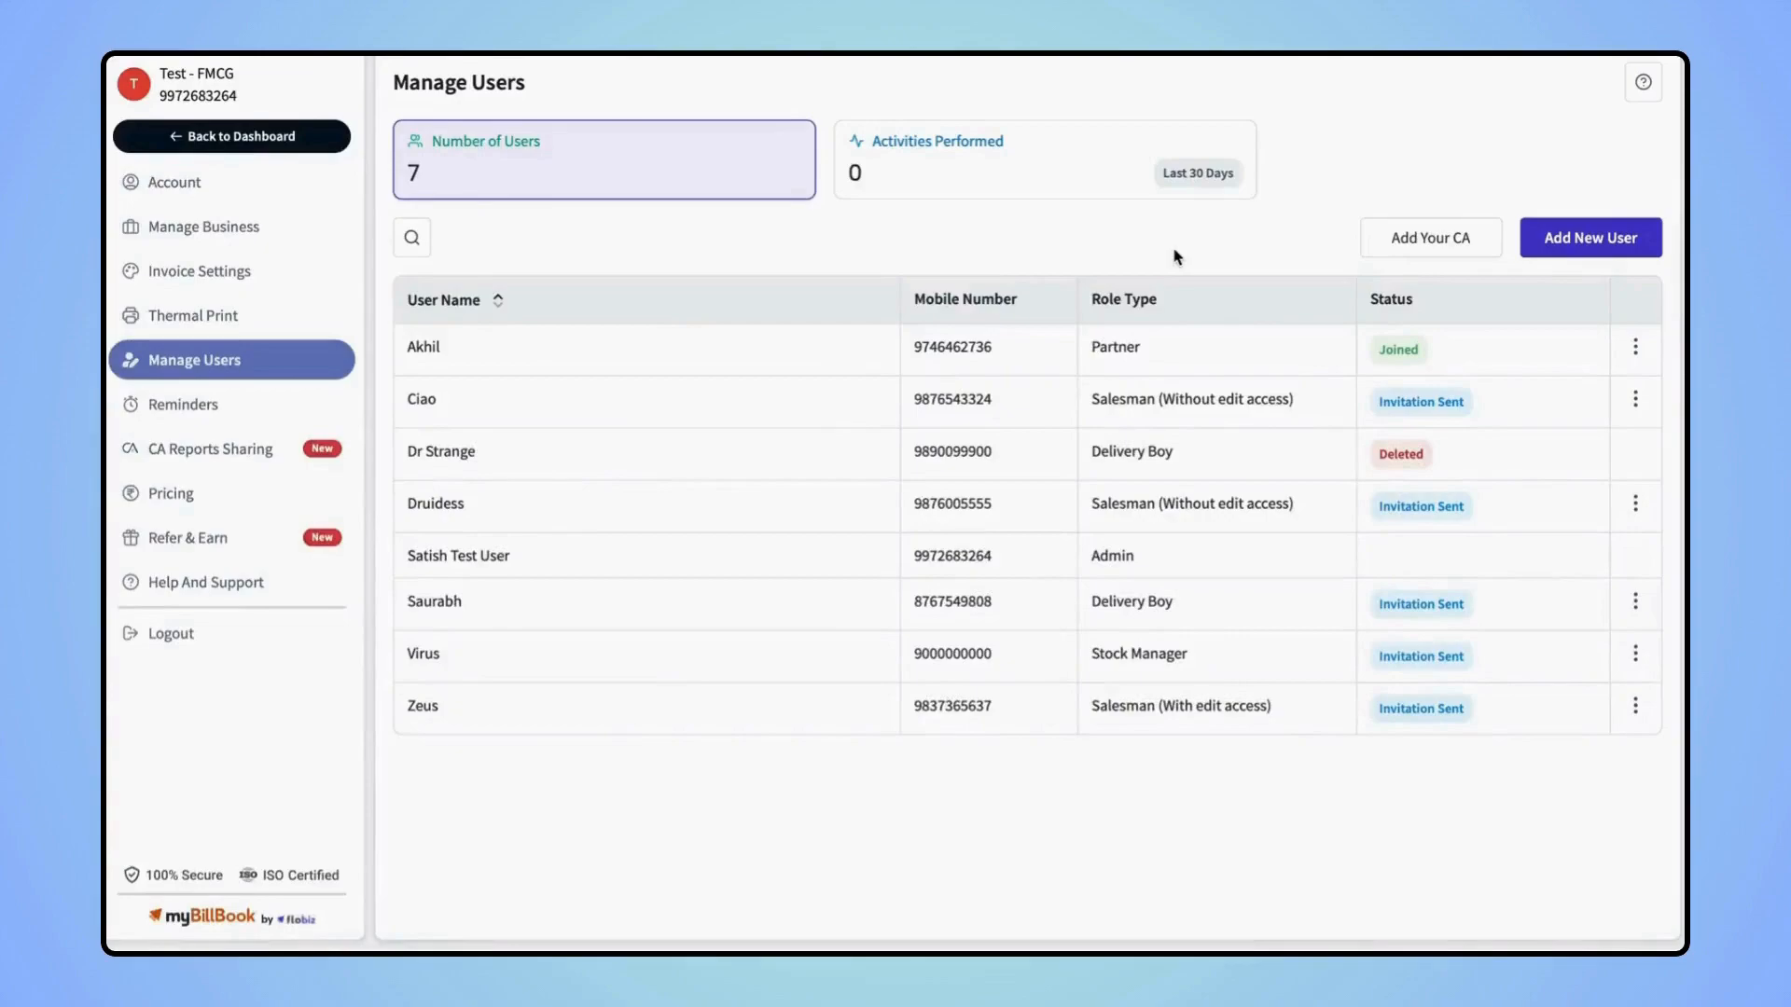
left_click(267, 133)
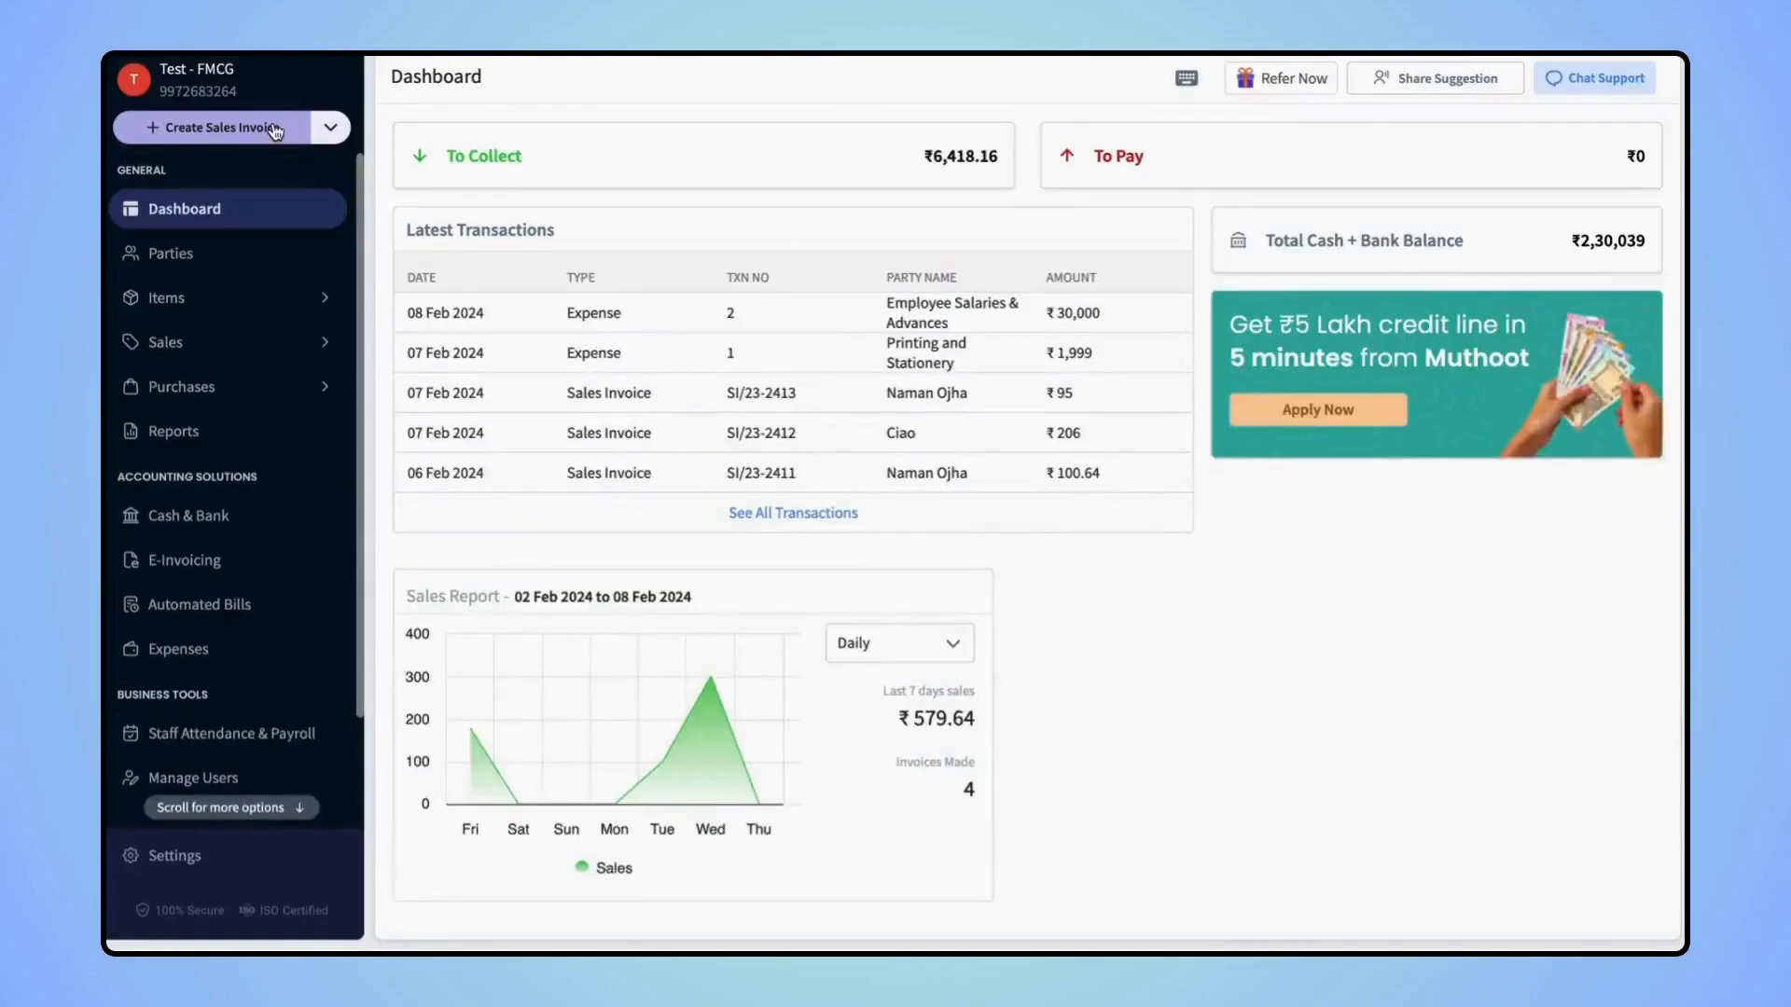
Open Online Store and preview the live test_fmcg storefront
scroll(234, 672, "down", 2)
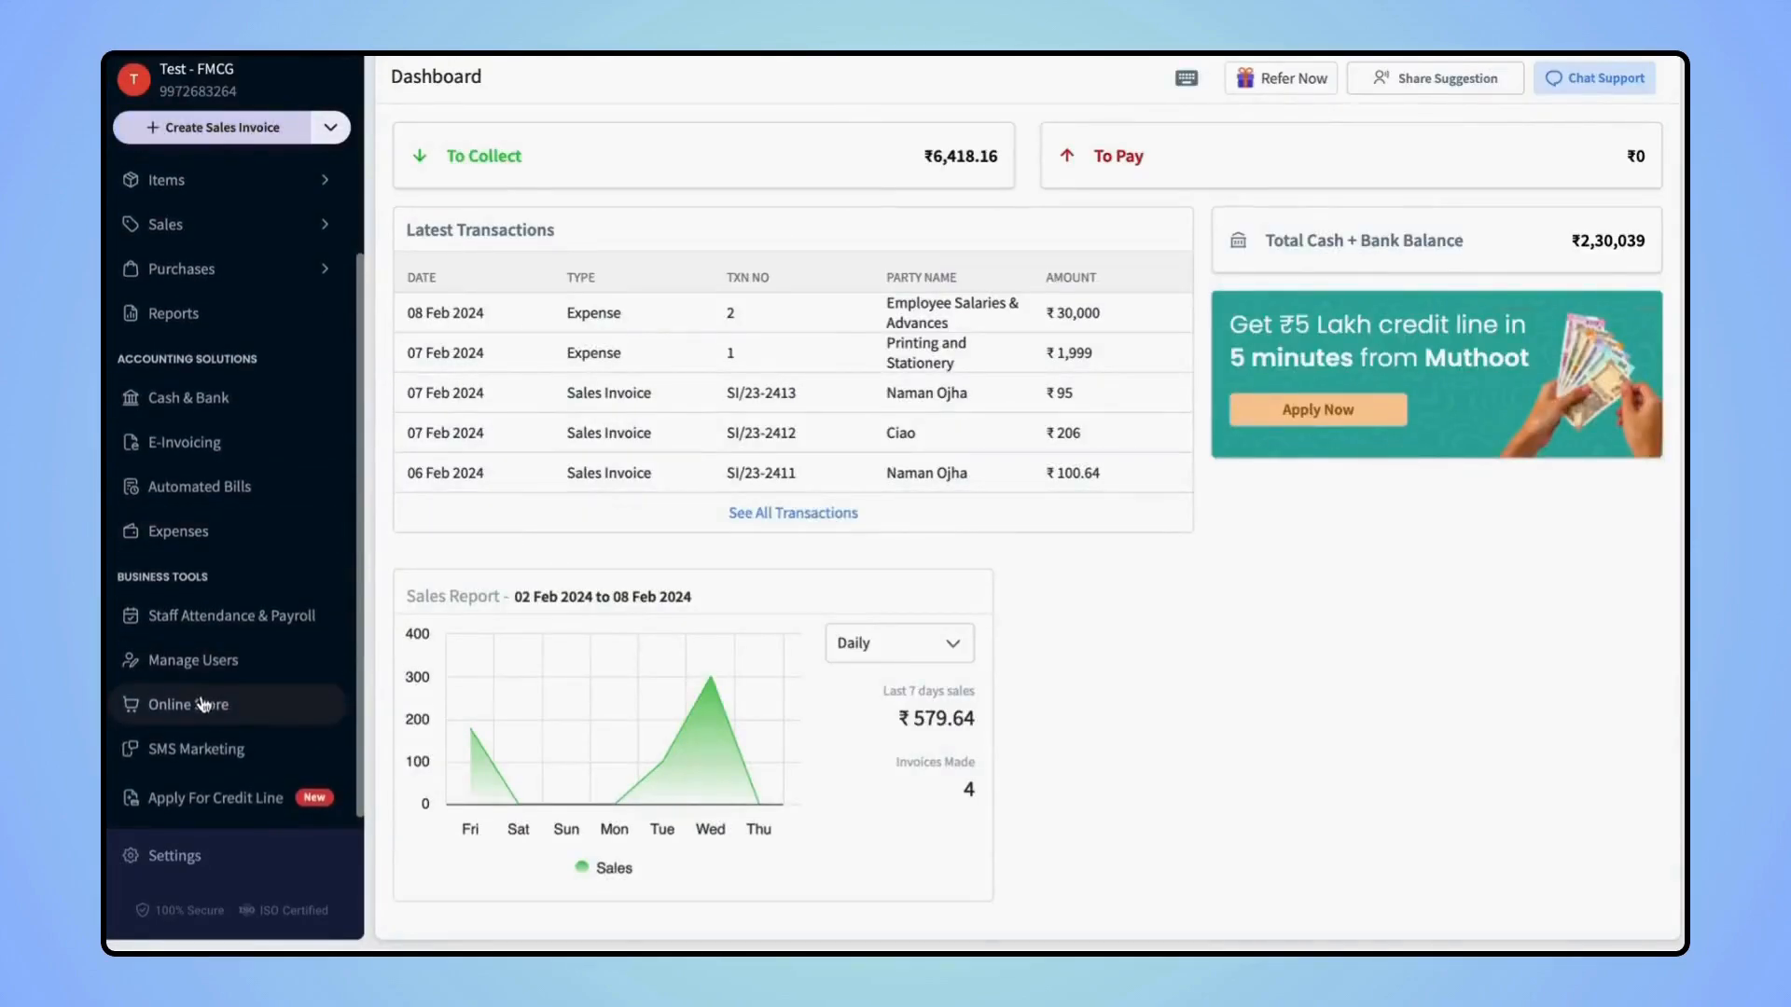
left_click(203, 704)
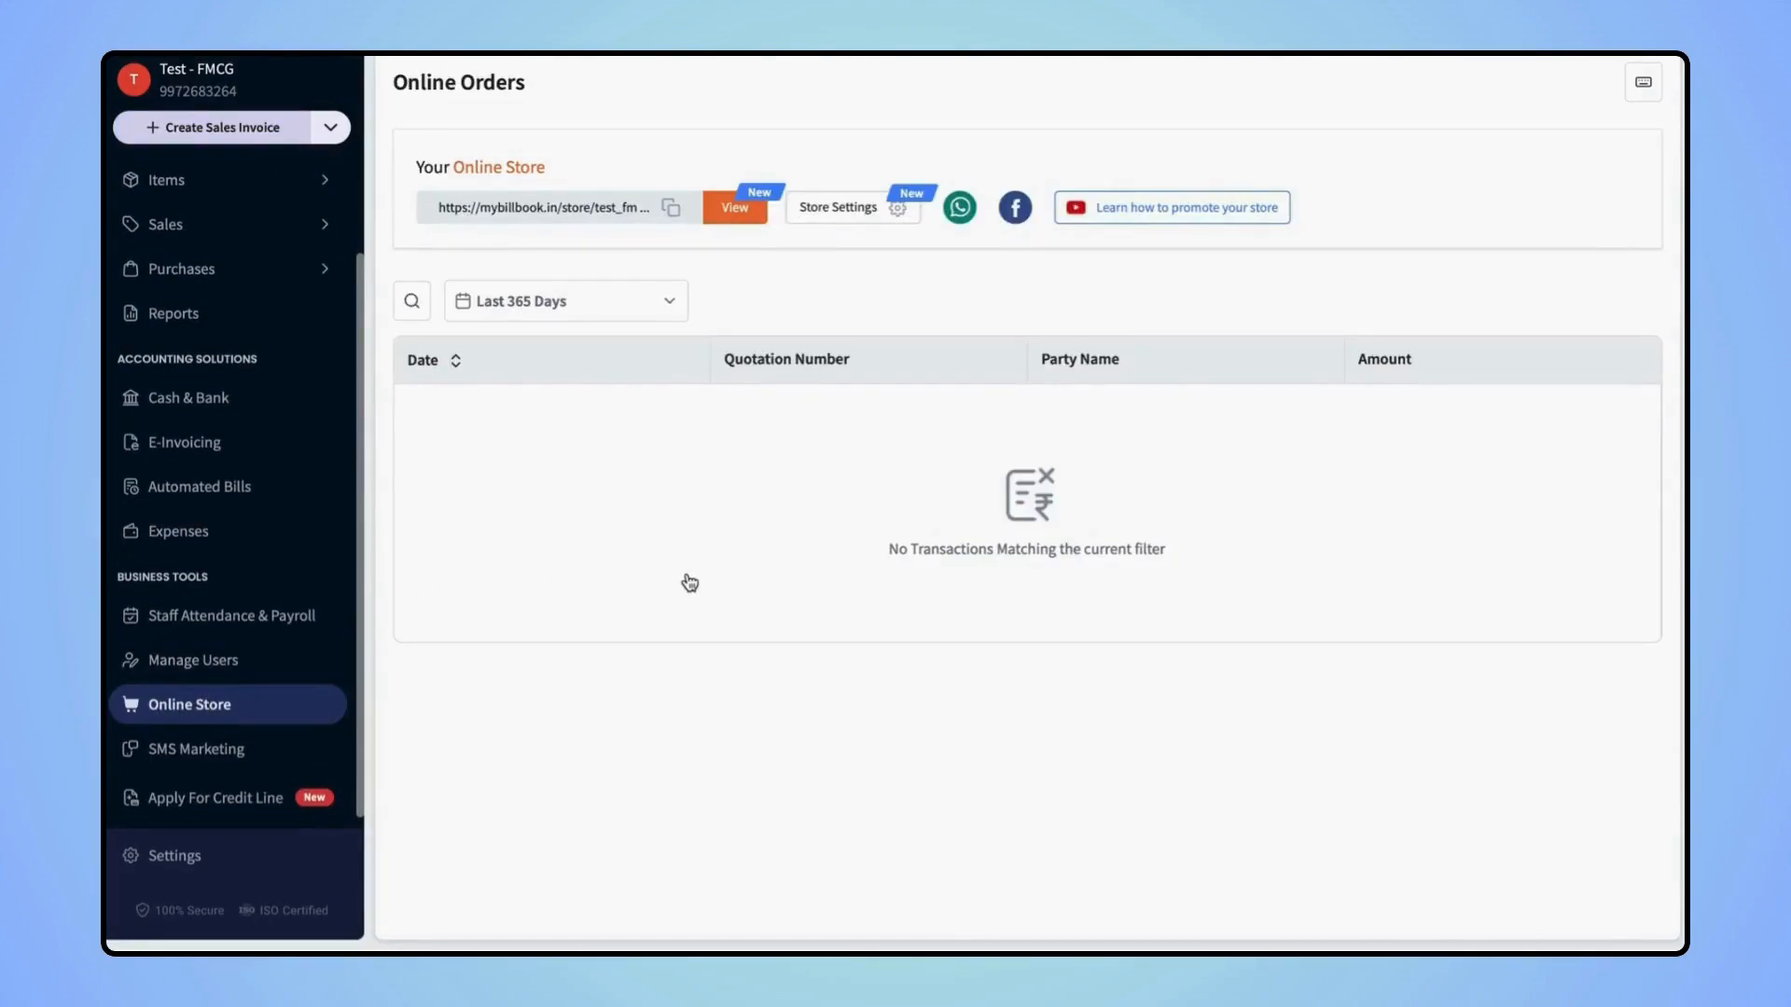
left_click(735, 207)
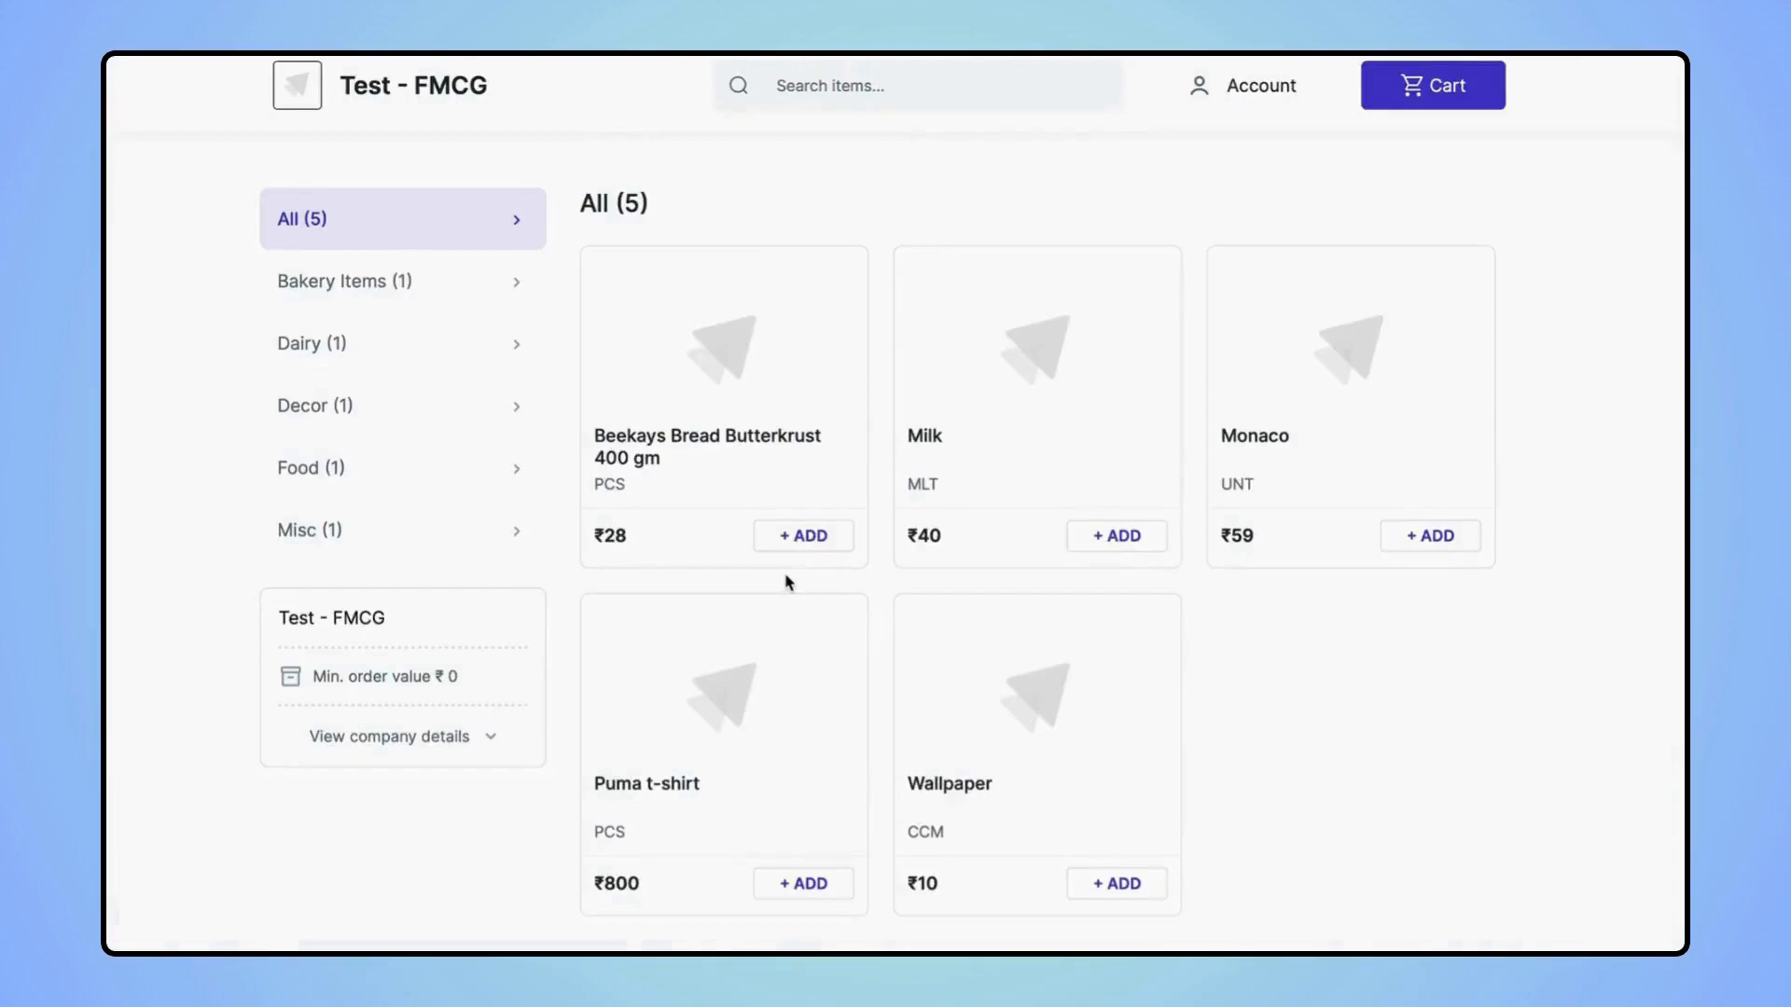
scroll(787, 582, "down", 3)
scroll(508, 212, "up", 3)
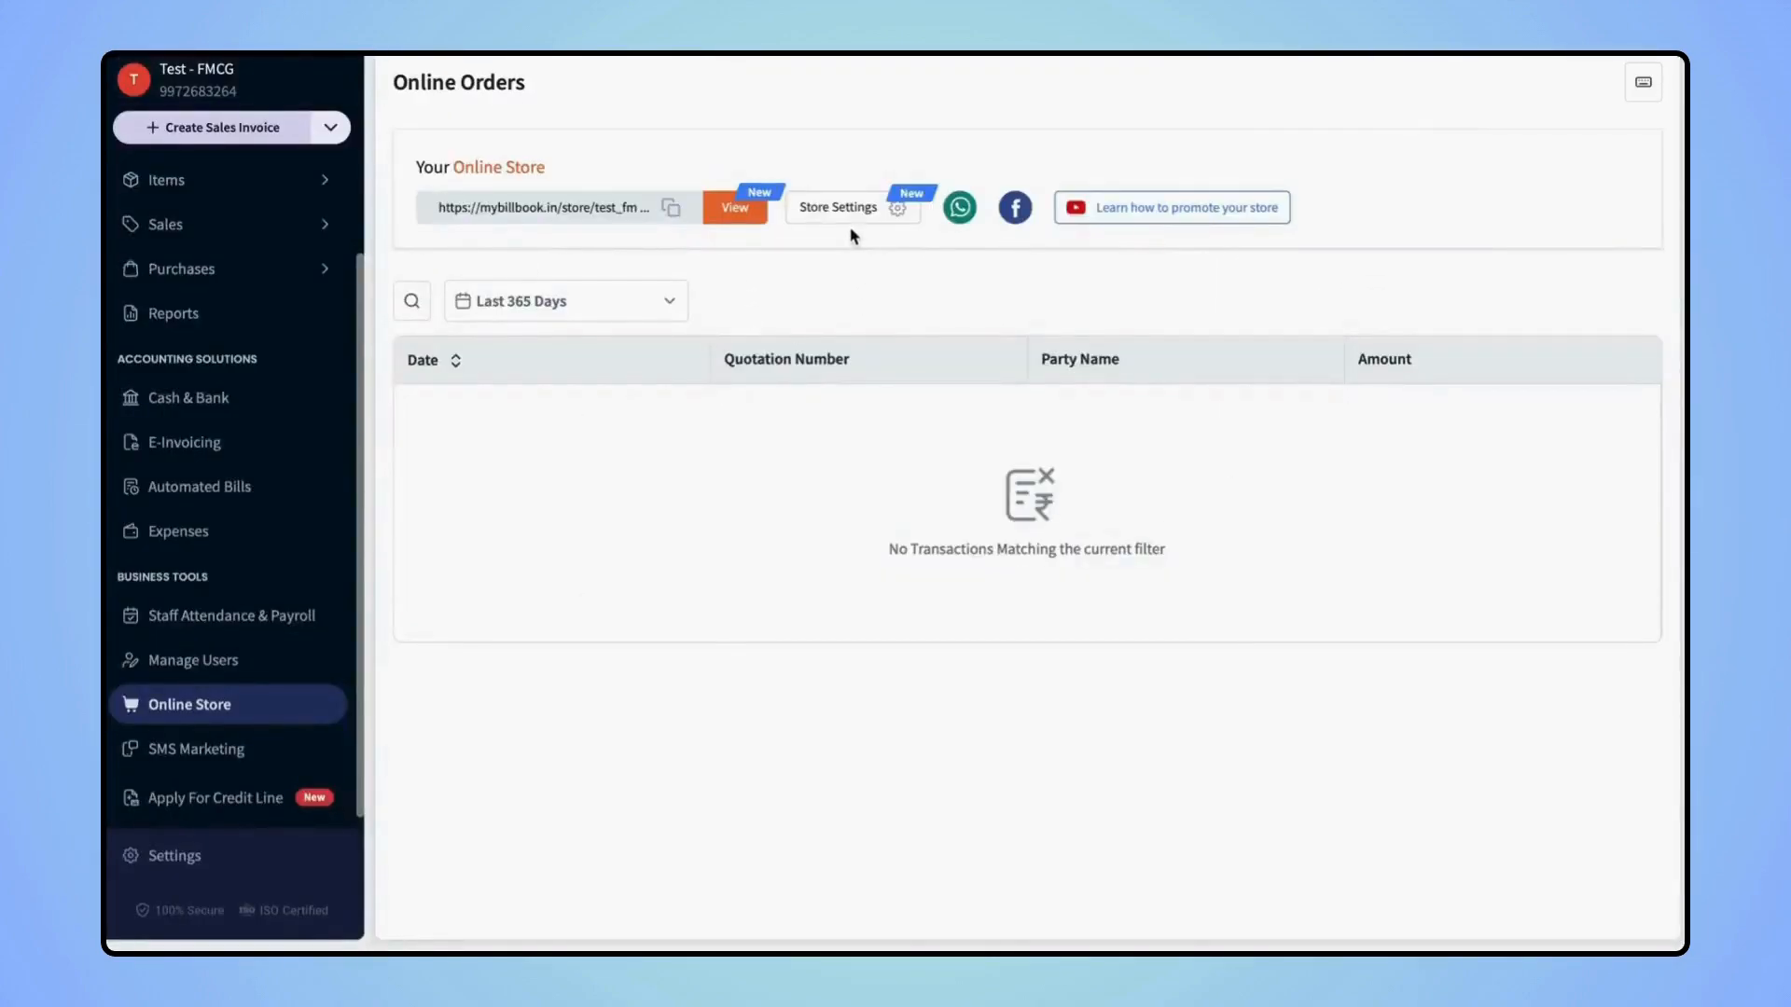
Look over the online Store Settings, then return to the Online Orders page
left_click(838, 202)
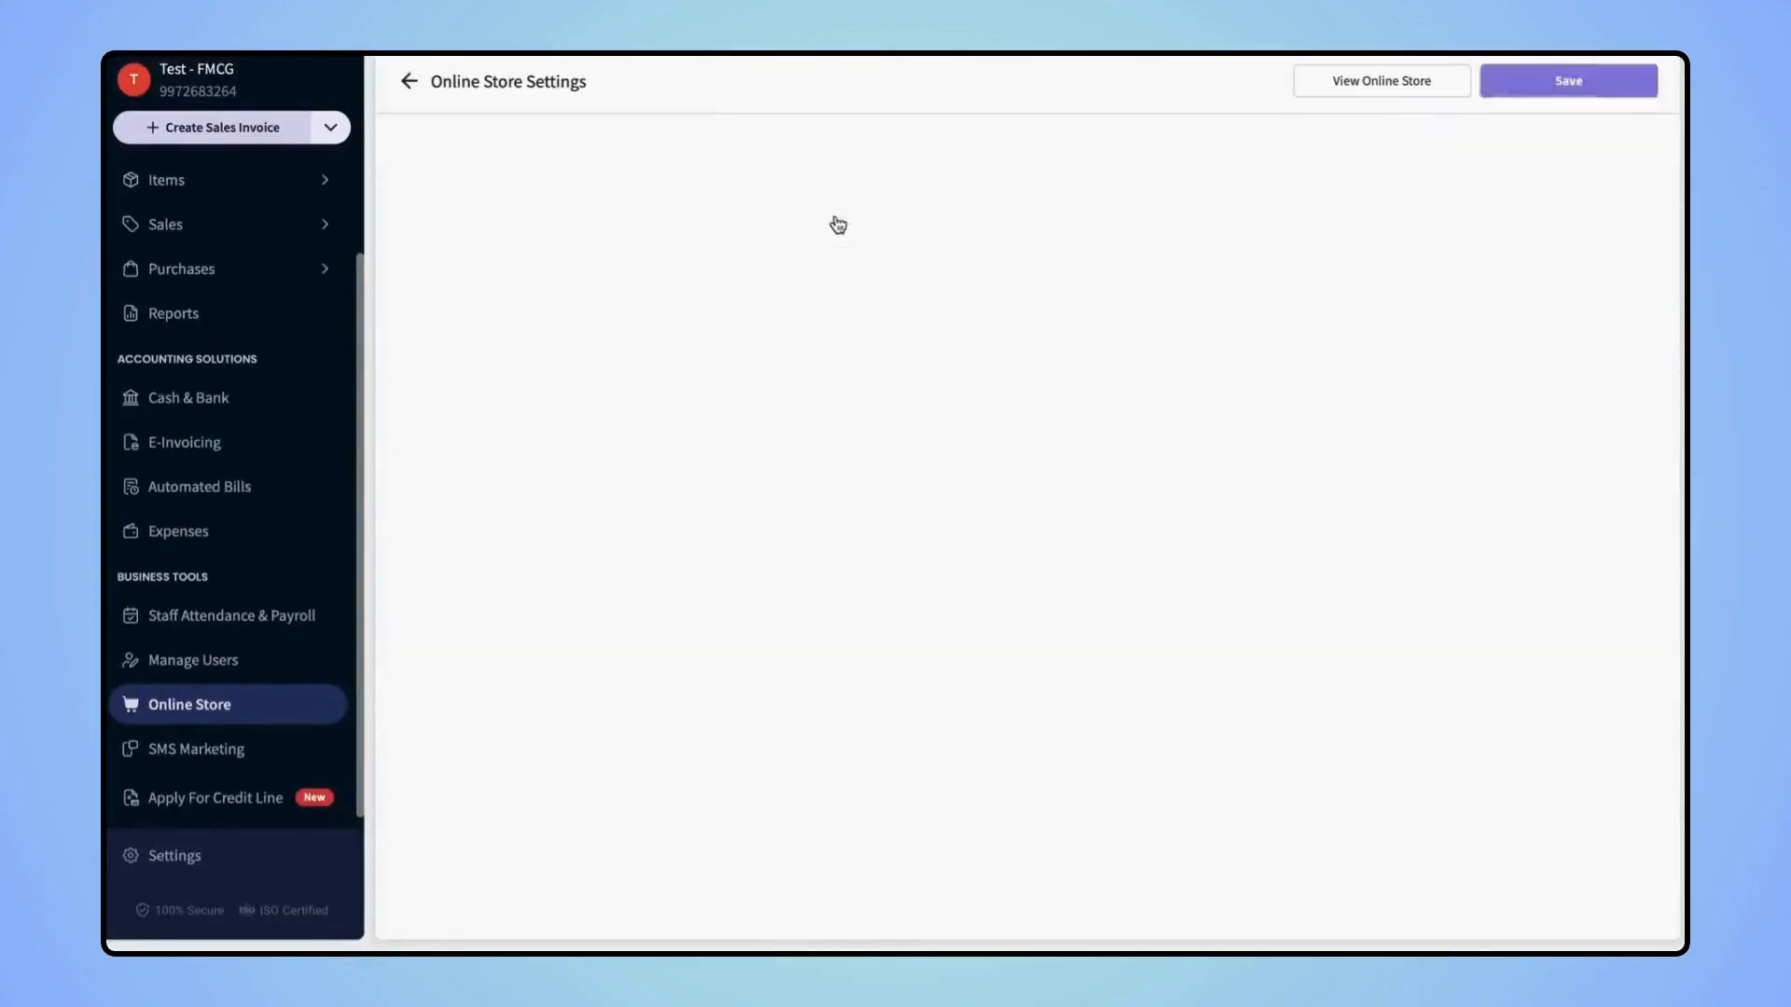
scroll(1171, 590, "down", 1)
scroll(1171, 592, "up", 1)
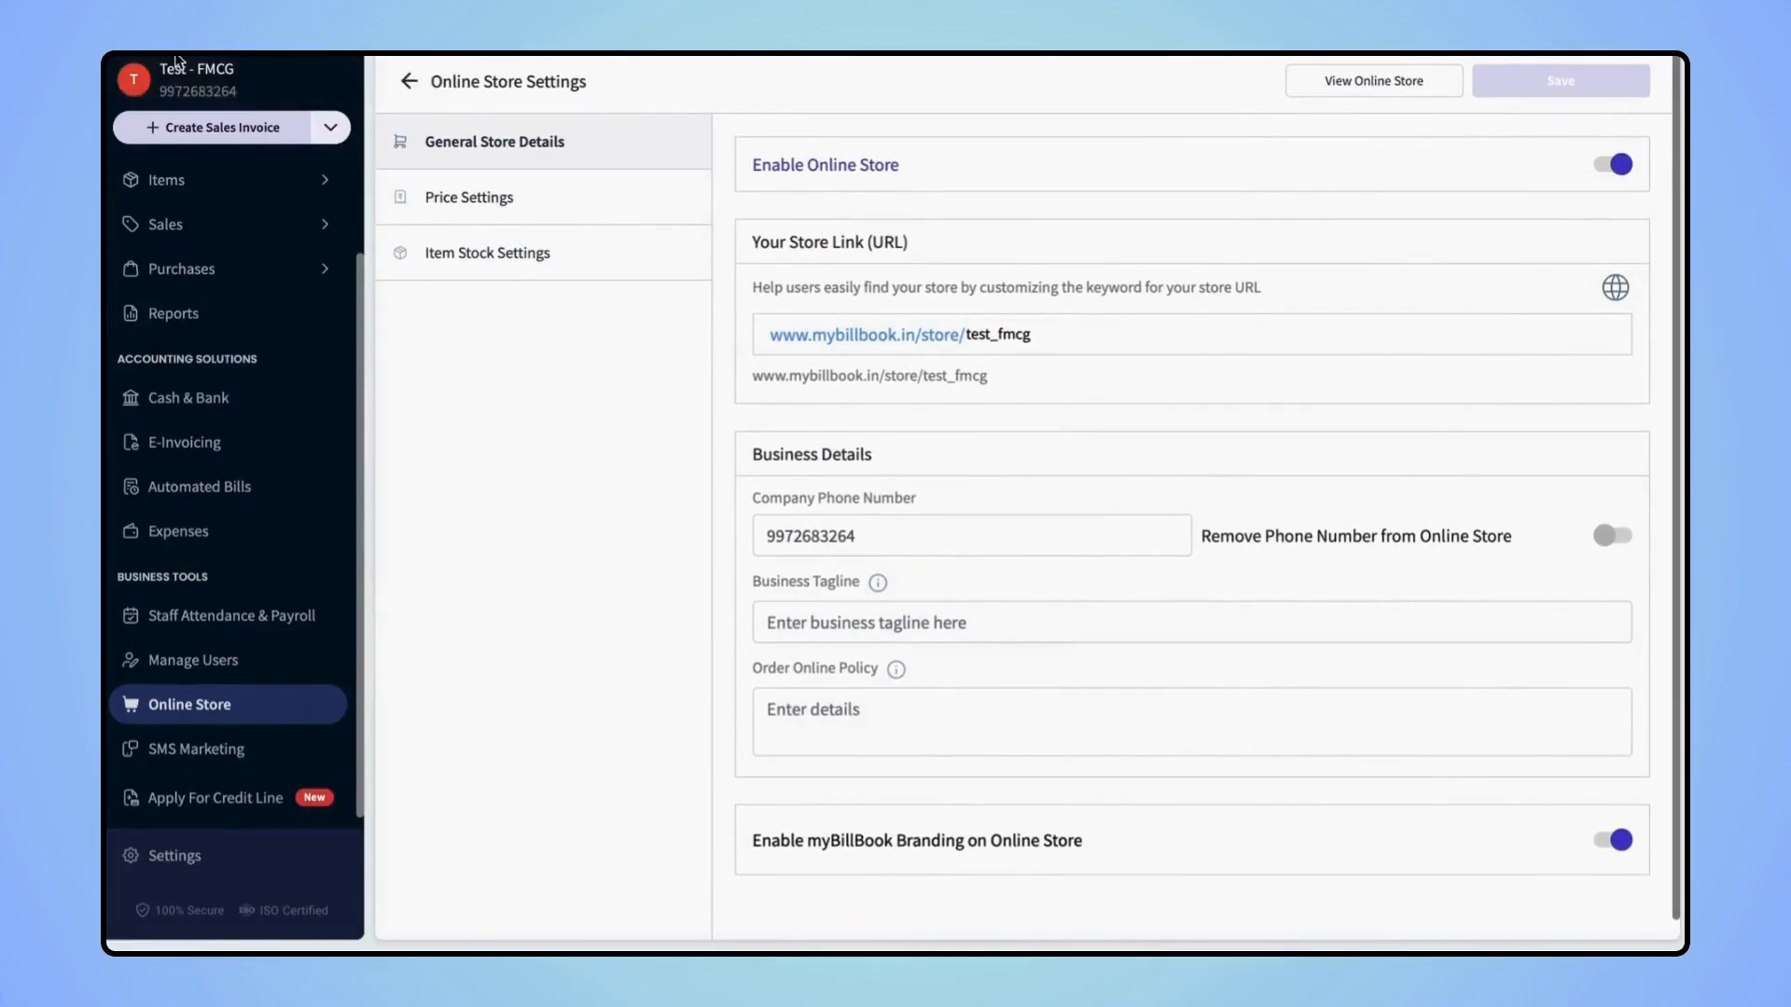
key("alt+Left")
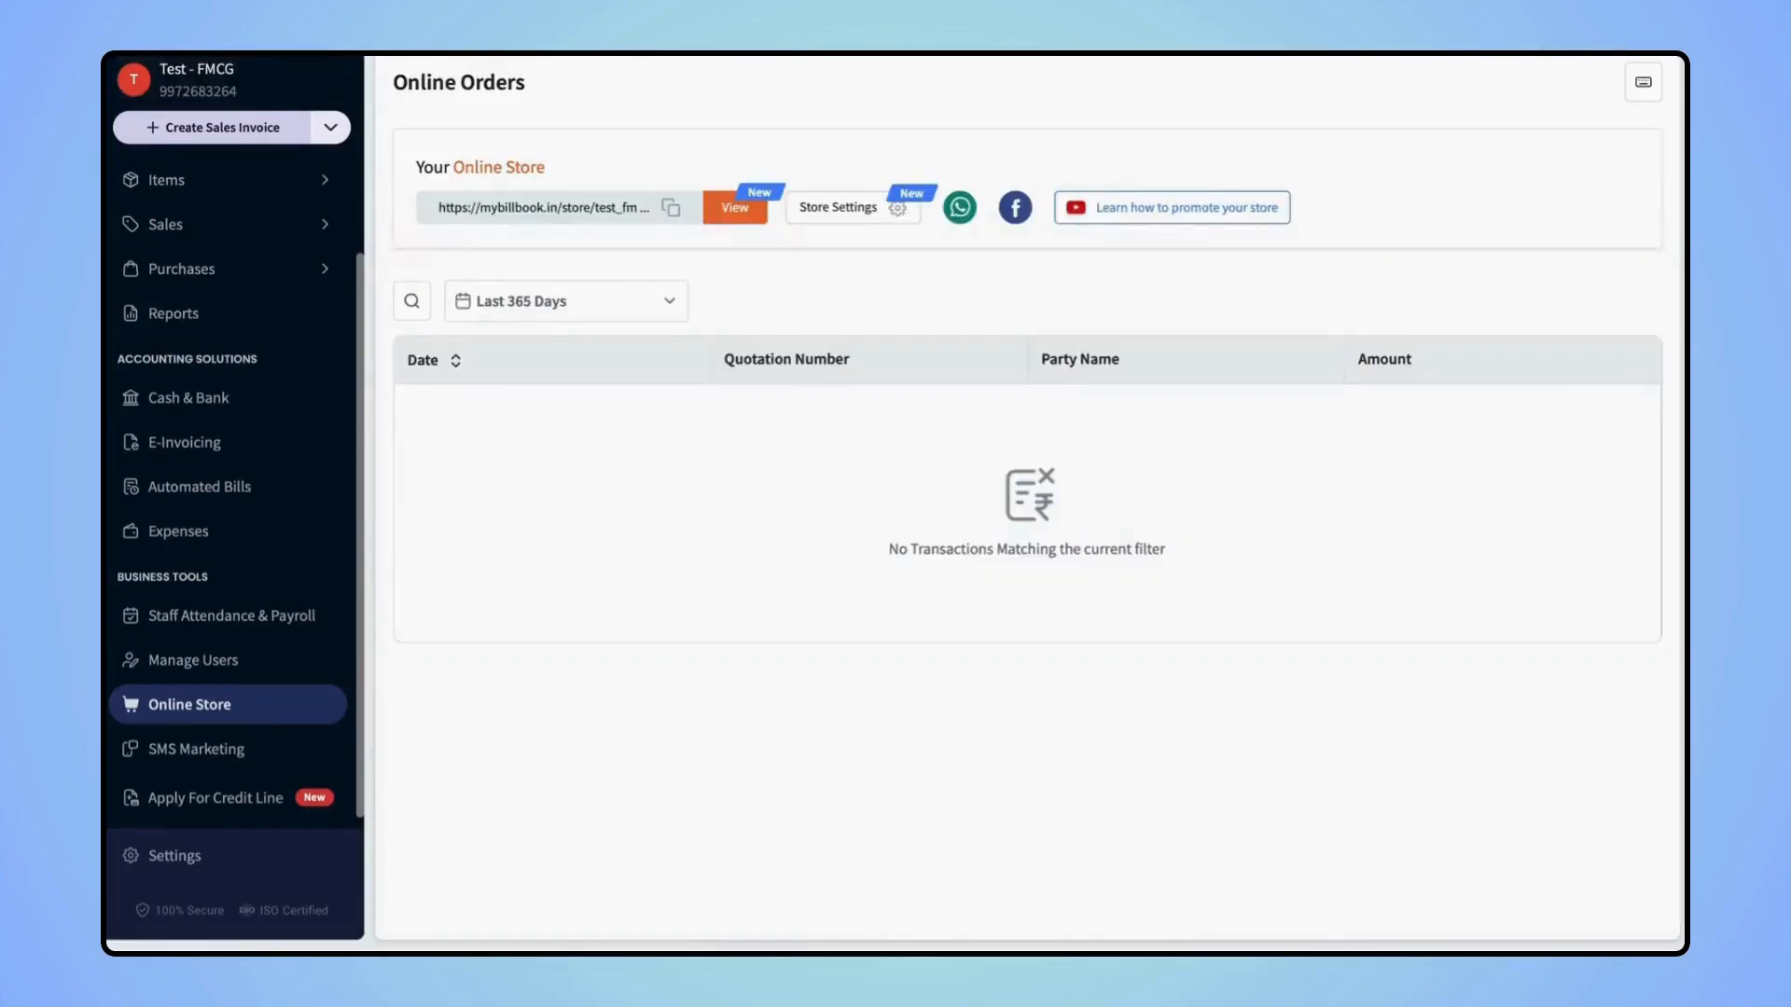
Create a Festival SMS campaign using the first Christmas offer template
left_click(185, 755)
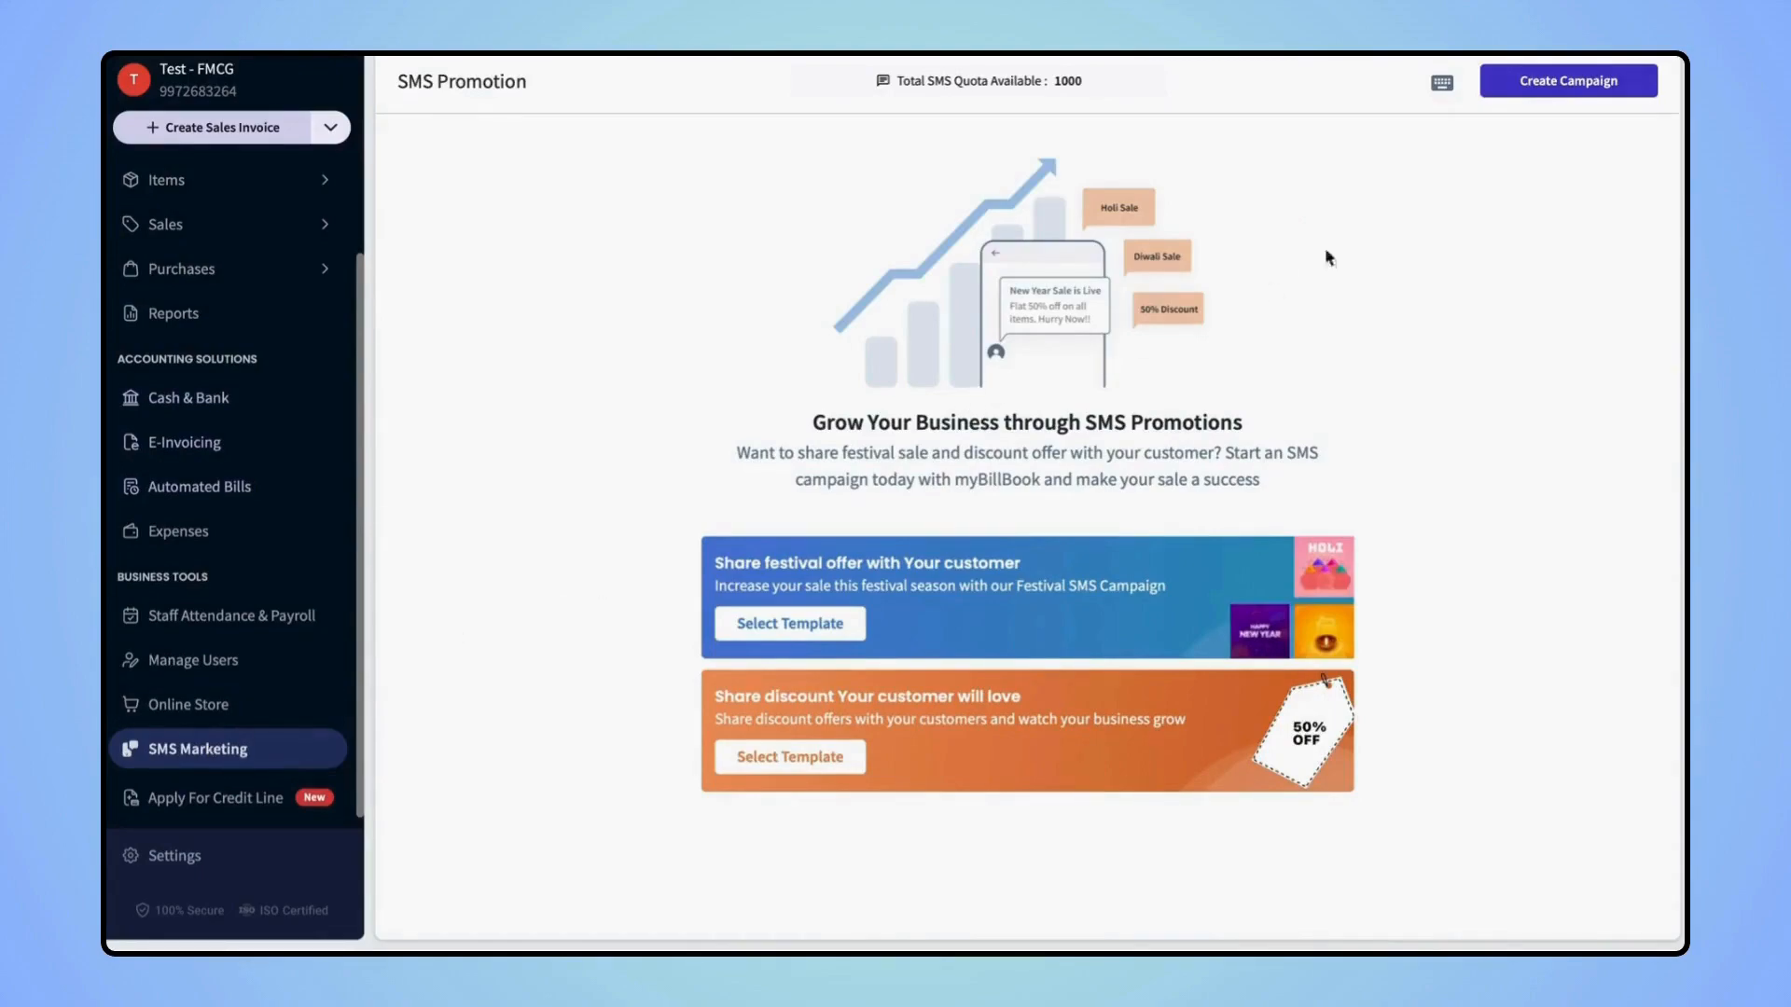
left_click(1597, 84)
left_click(1151, 296)
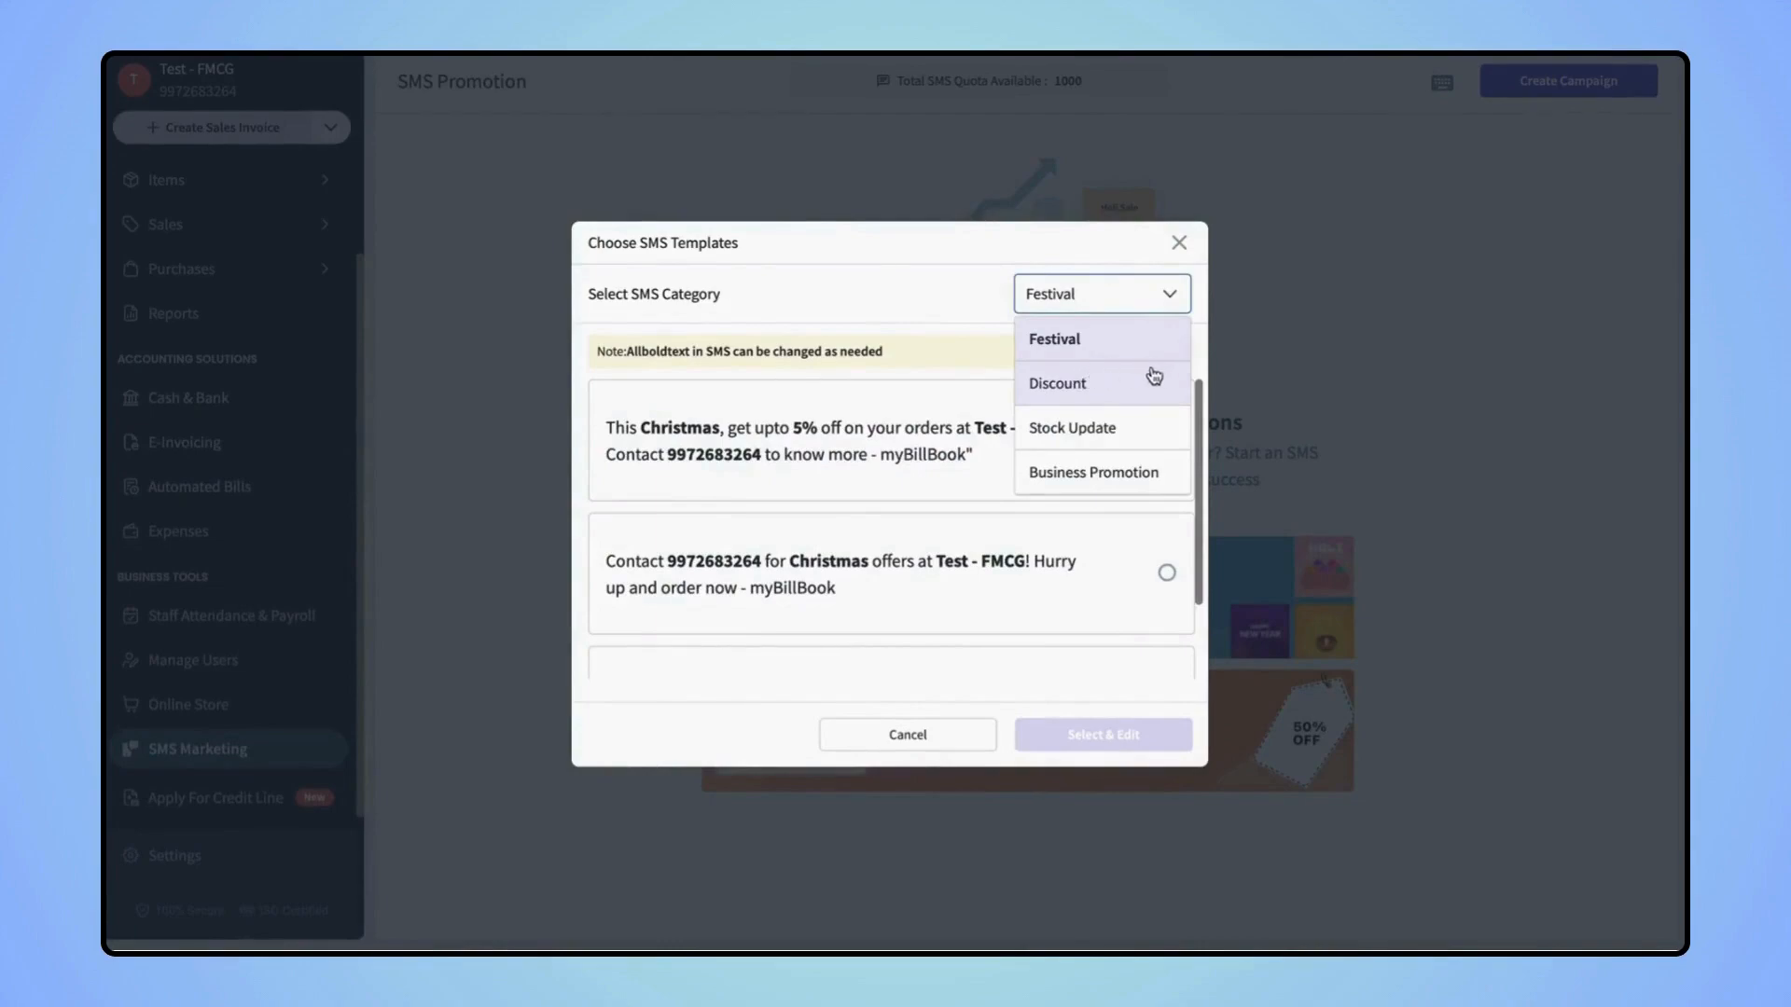
left_click(1095, 340)
left_click(1166, 439)
left_click(1086, 735)
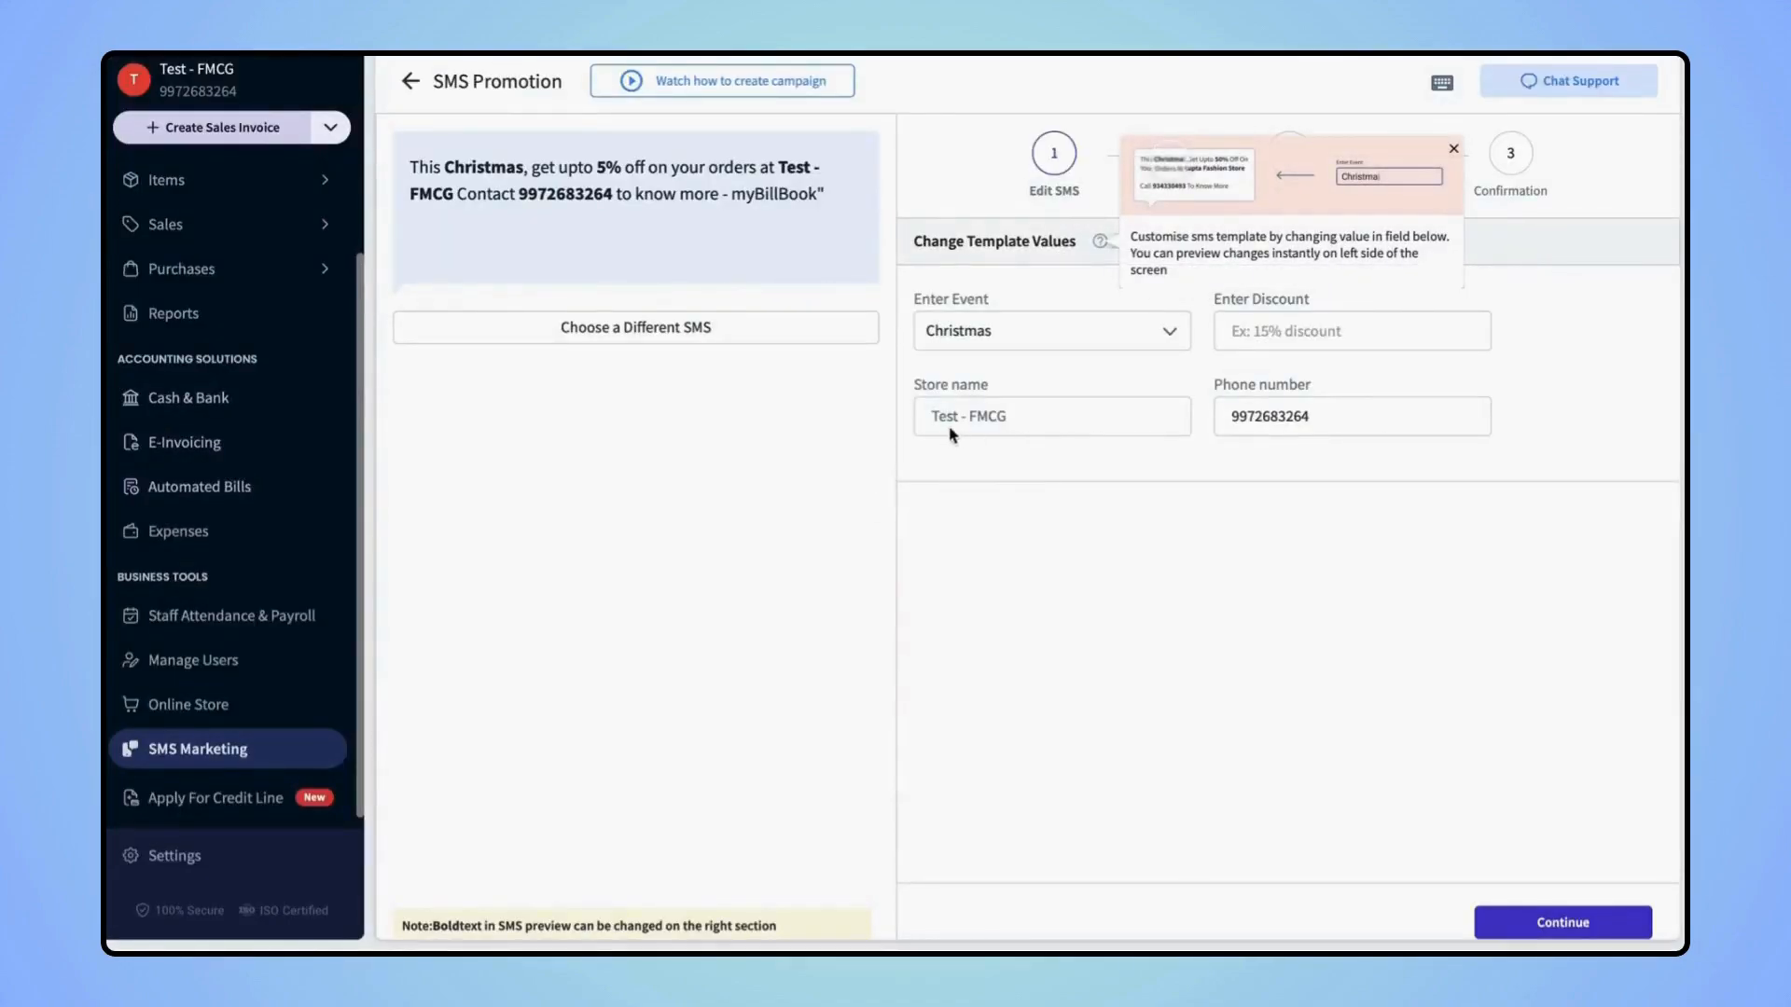
Choose all three parties as campaign recipients, then head to Business Settings
left_click(1516, 921)
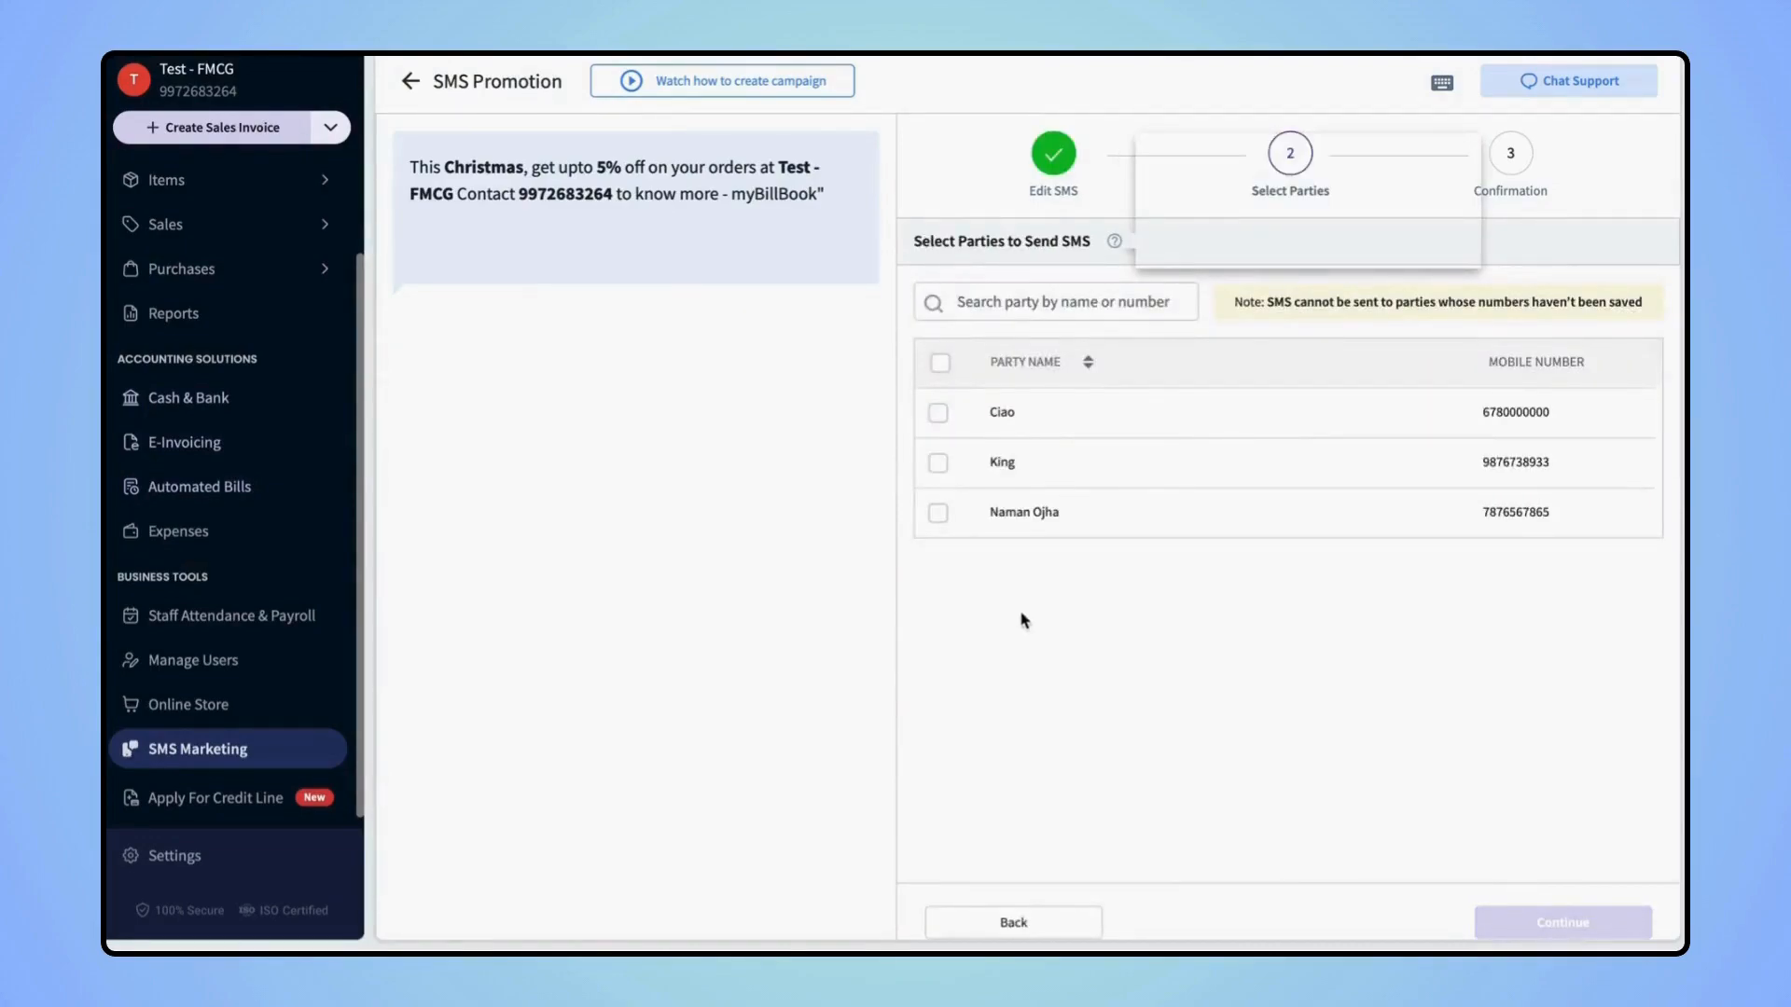
left_click(939, 366)
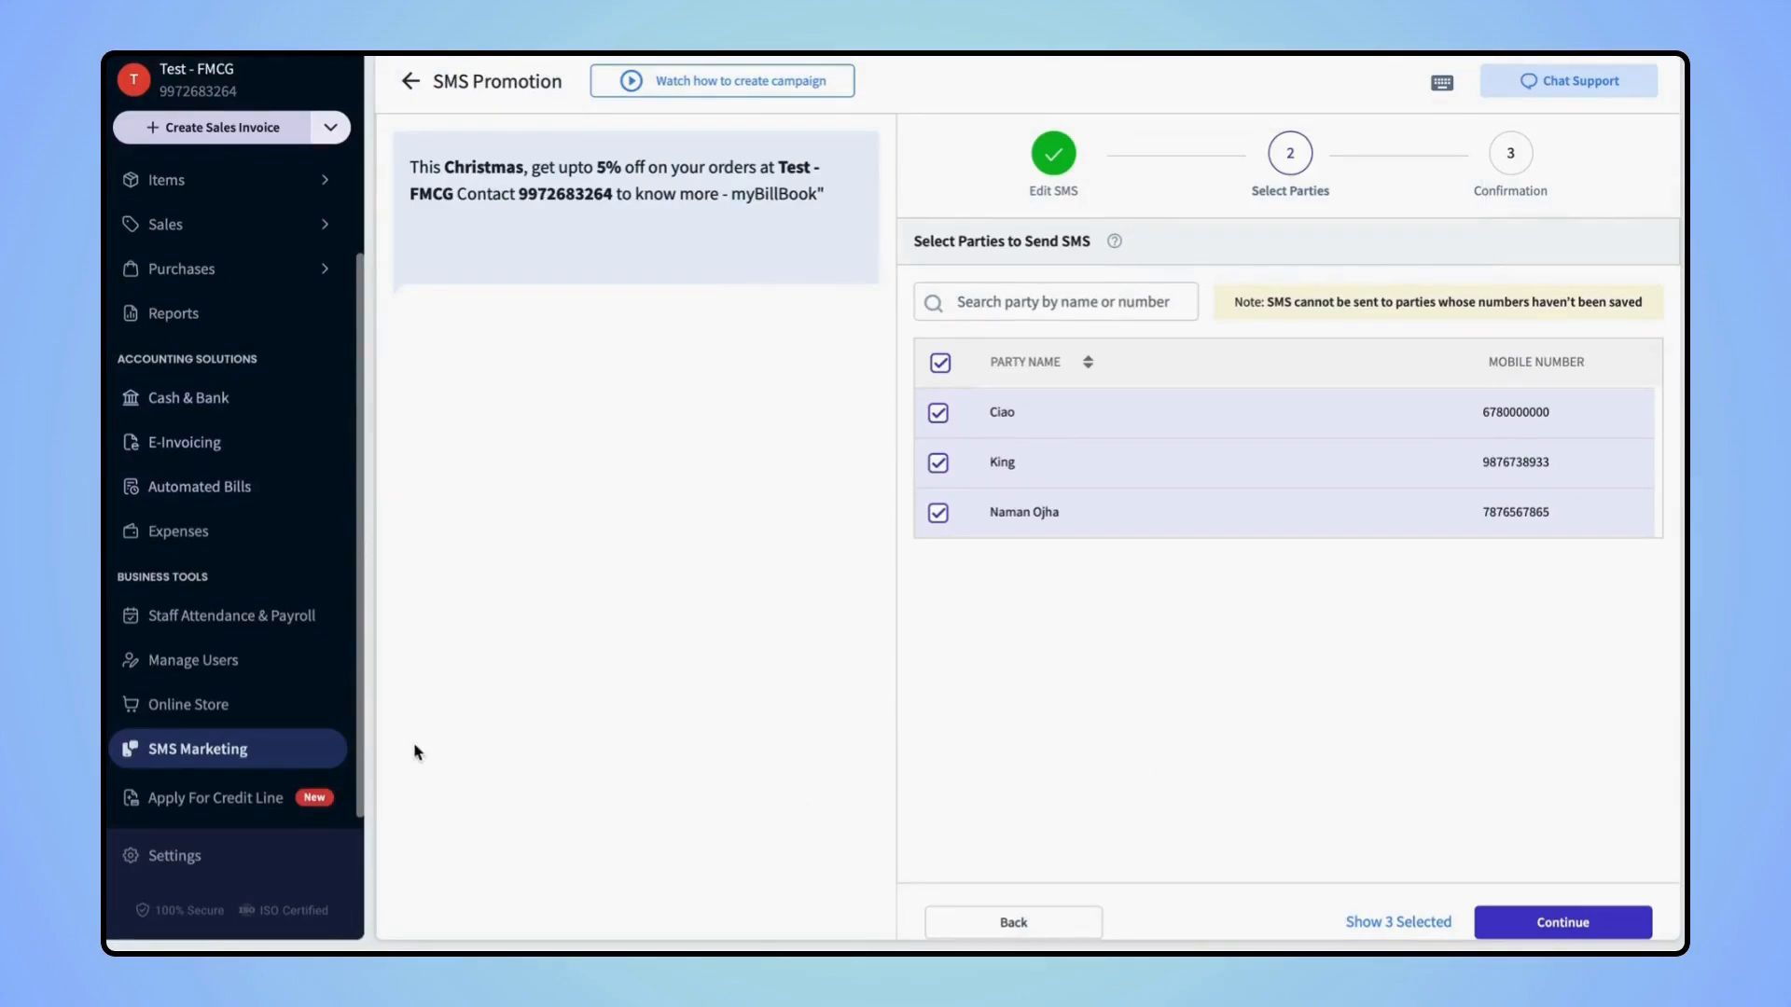
left_click(252, 800)
left_click(176, 858)
Leave the unfinished campaign and look through the Account and Manage Business settings
left_click(965, 559)
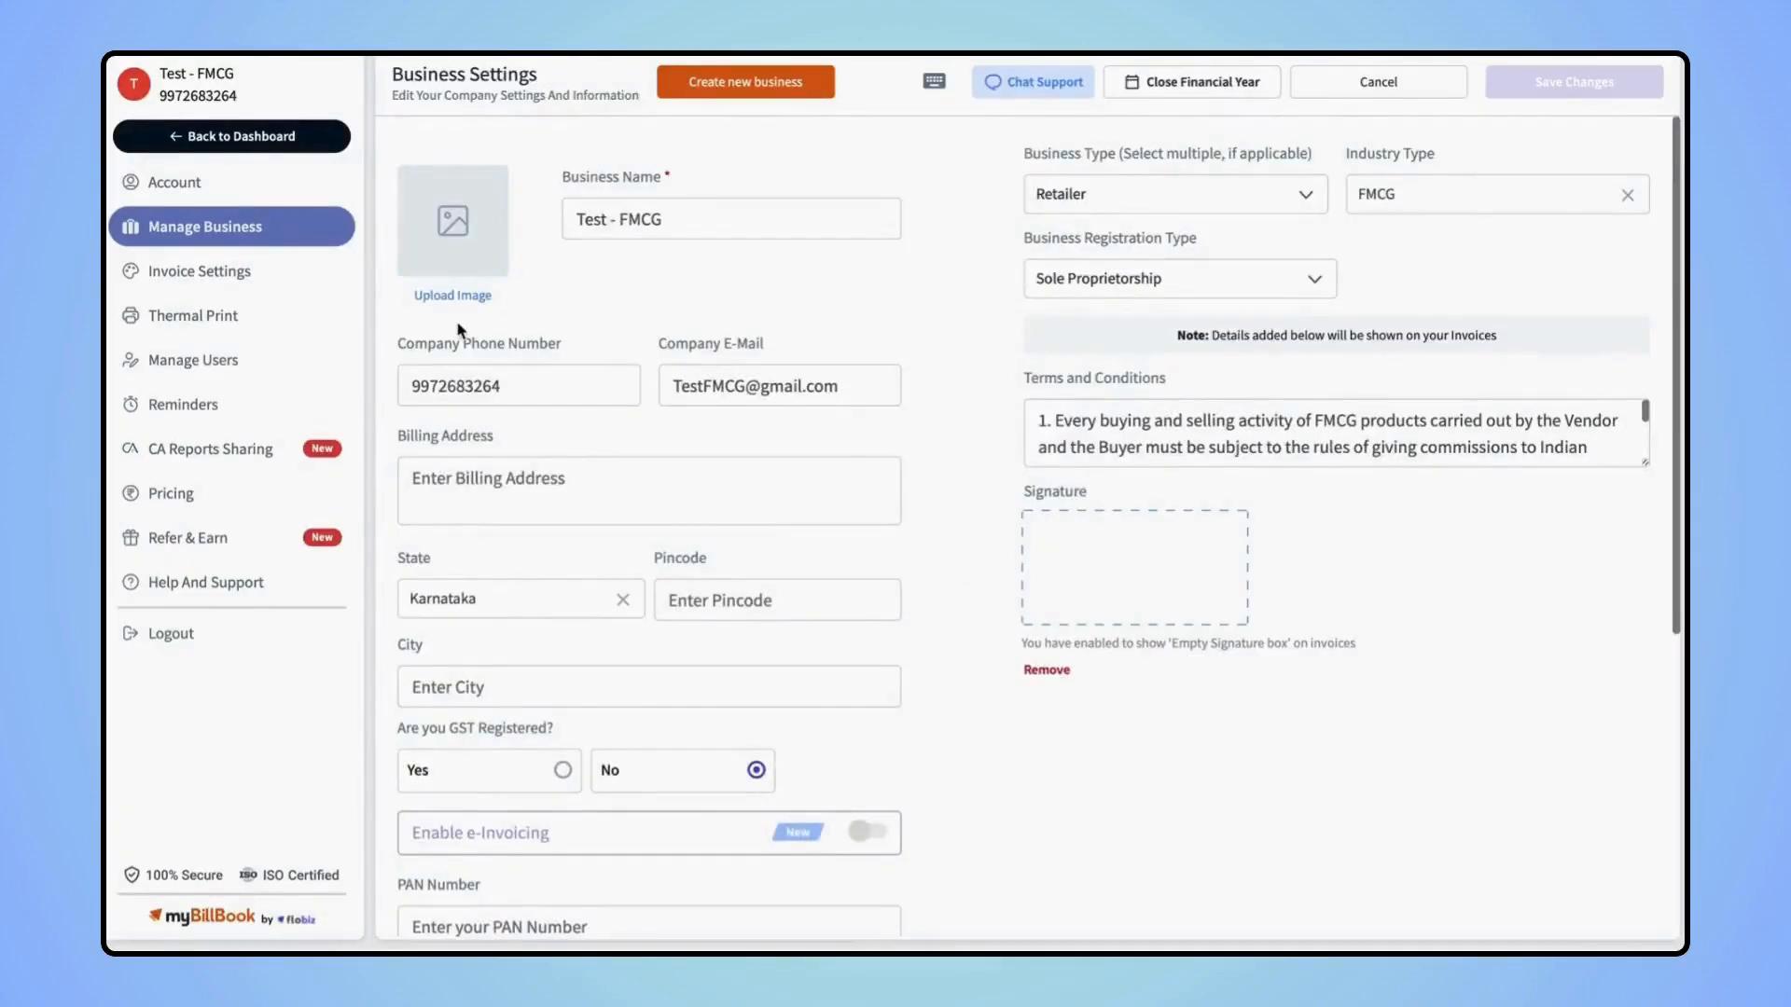
left_click(216, 186)
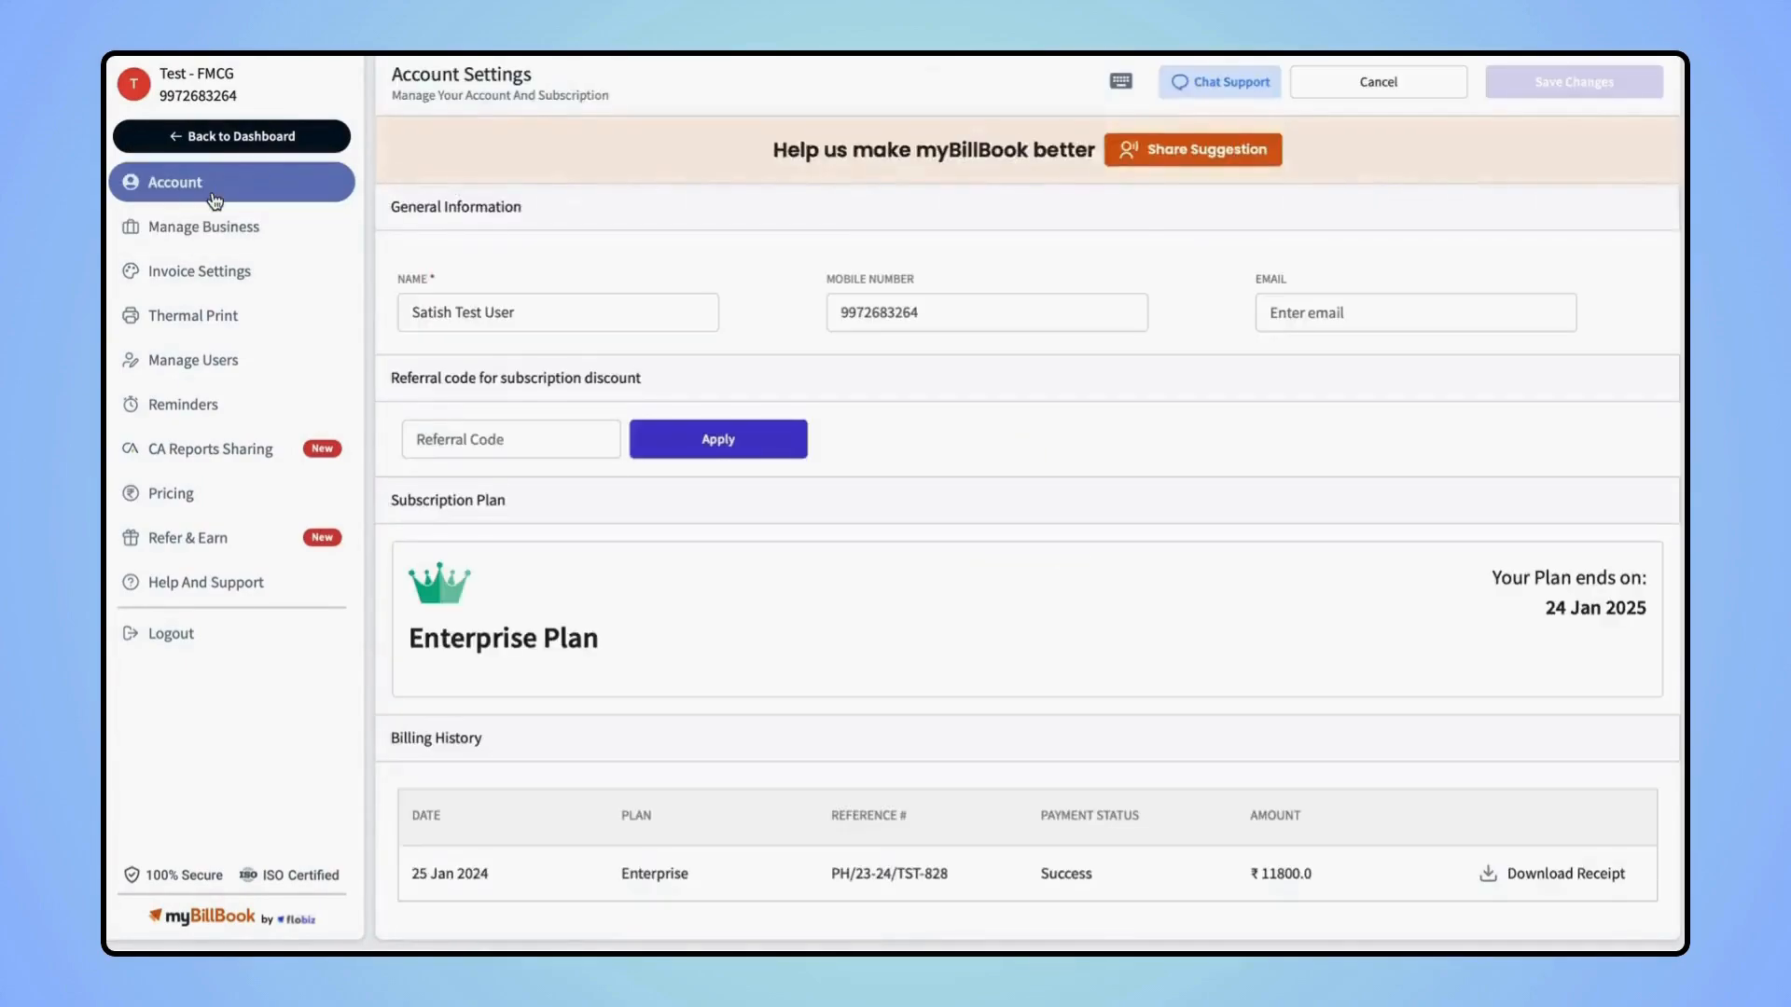
left_click(221, 226)
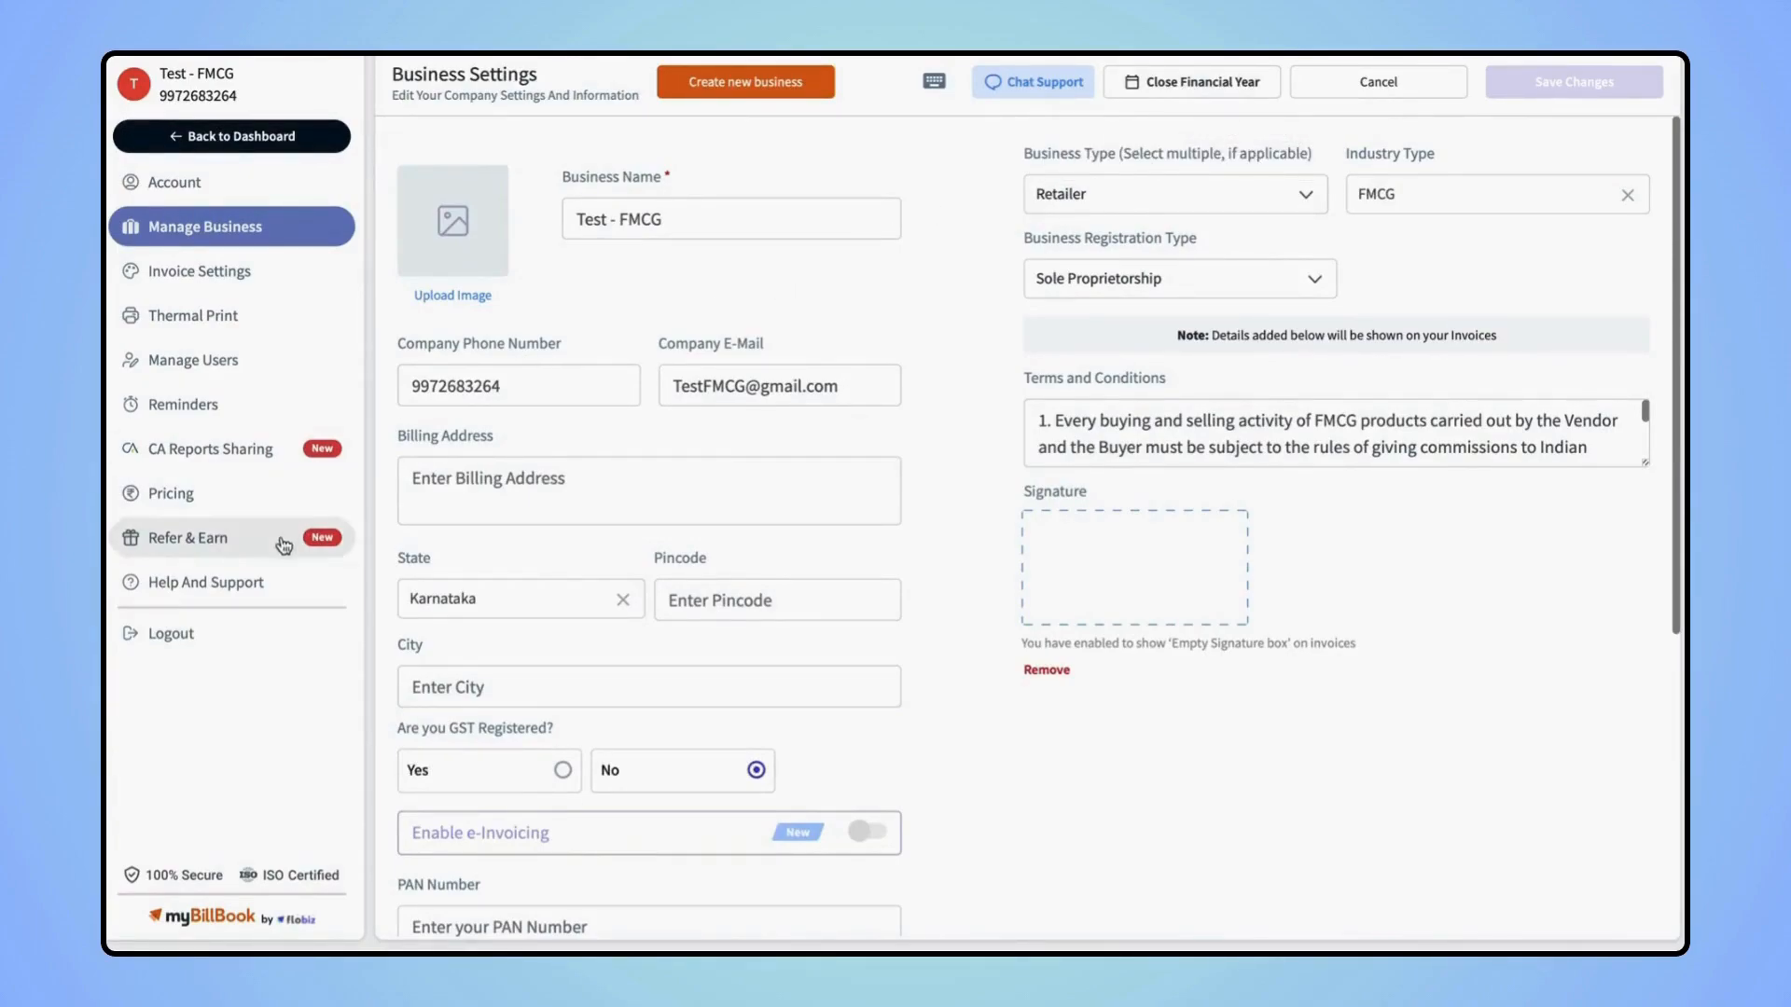
Bring up the 'How to add Items' tutorial video in Help And Support
left_click(255, 583)
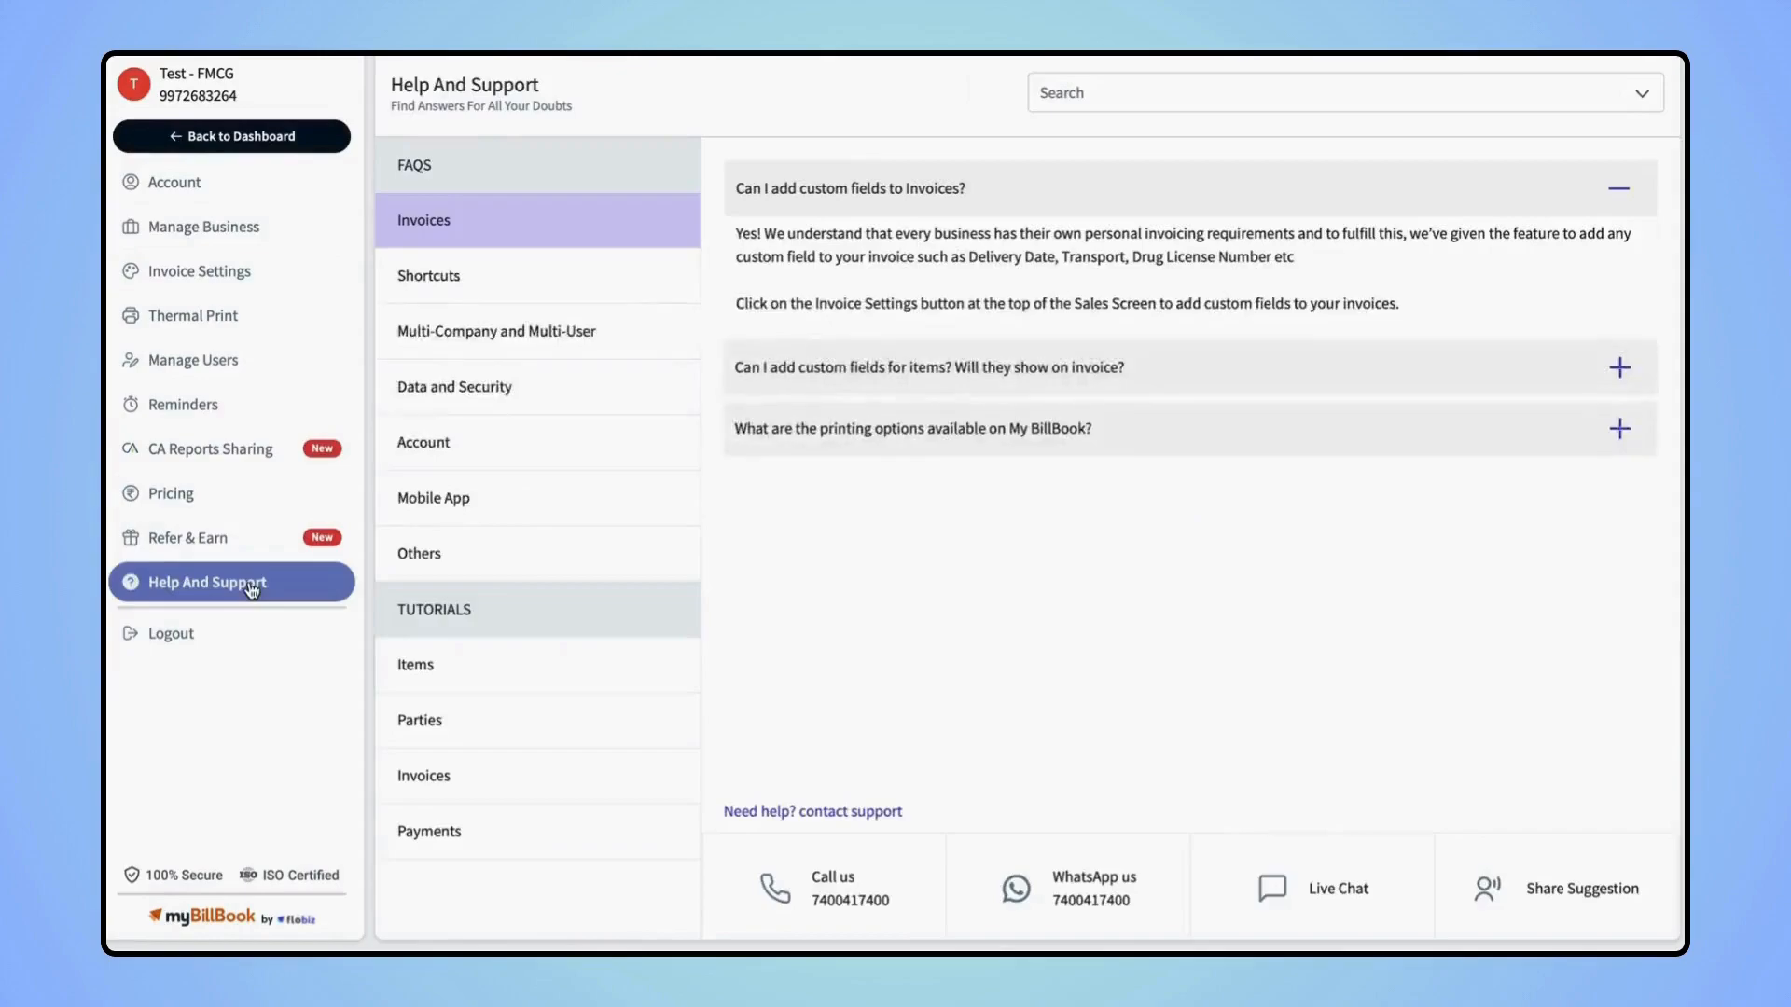
left_click(1077, 84)
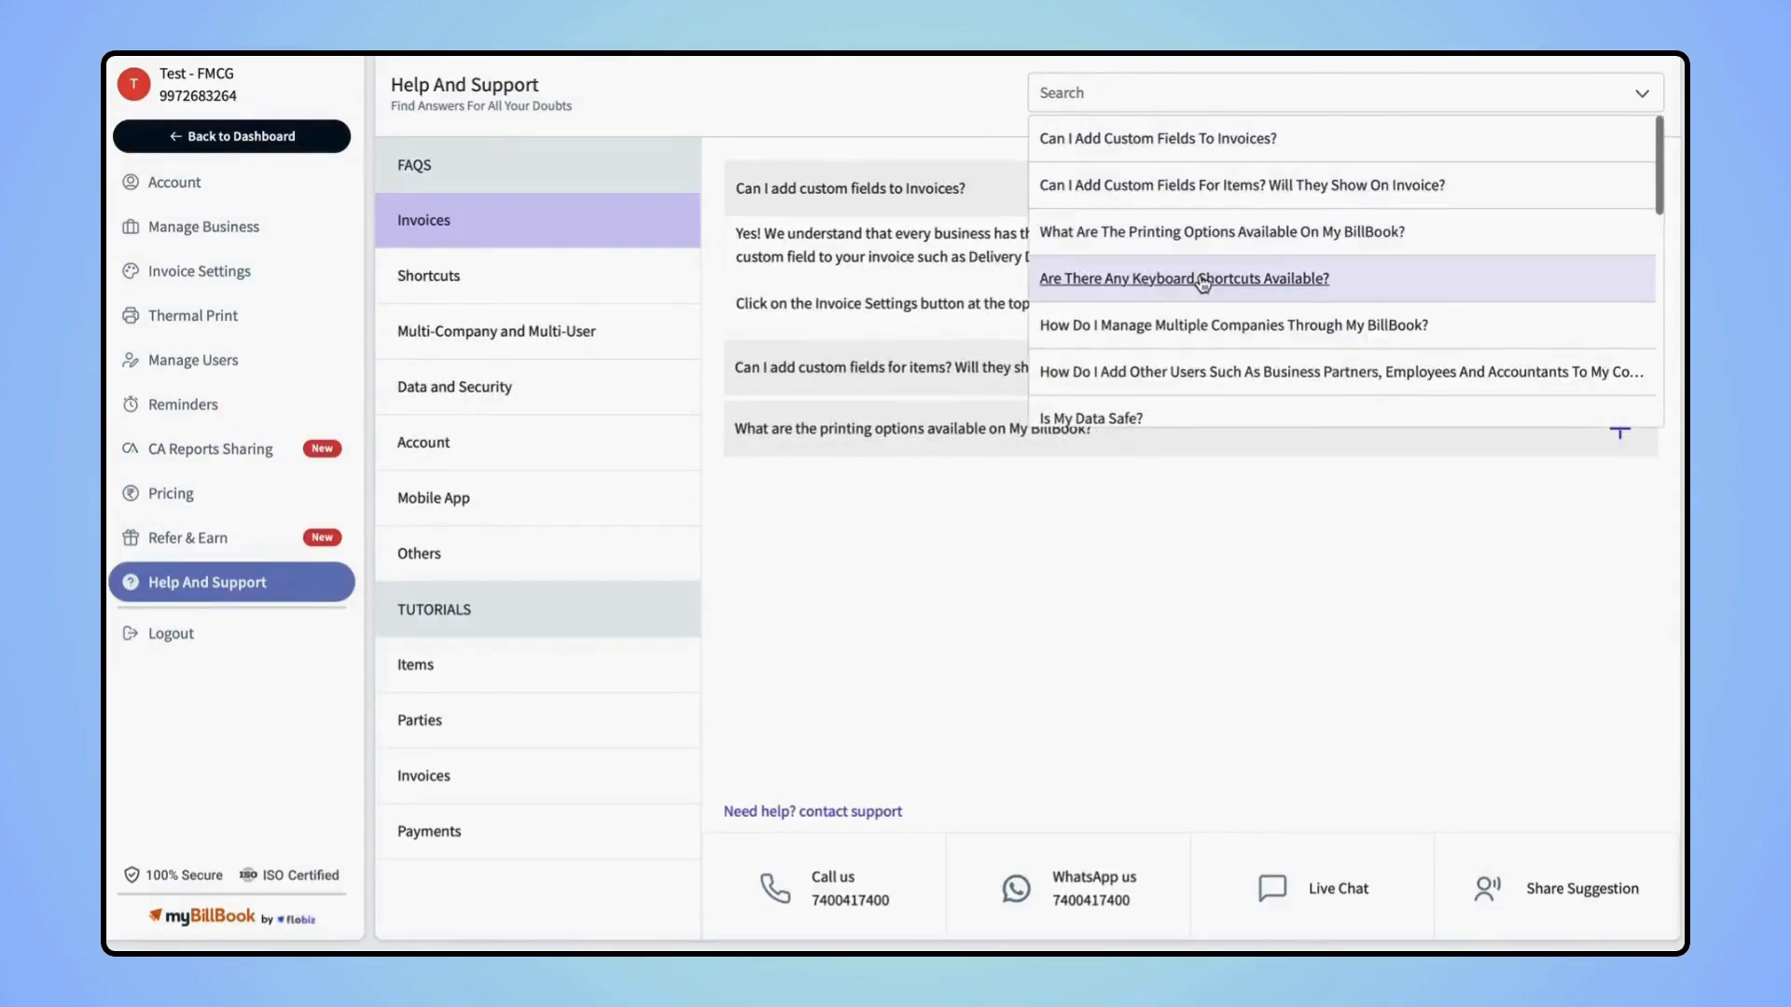
left_click(546, 666)
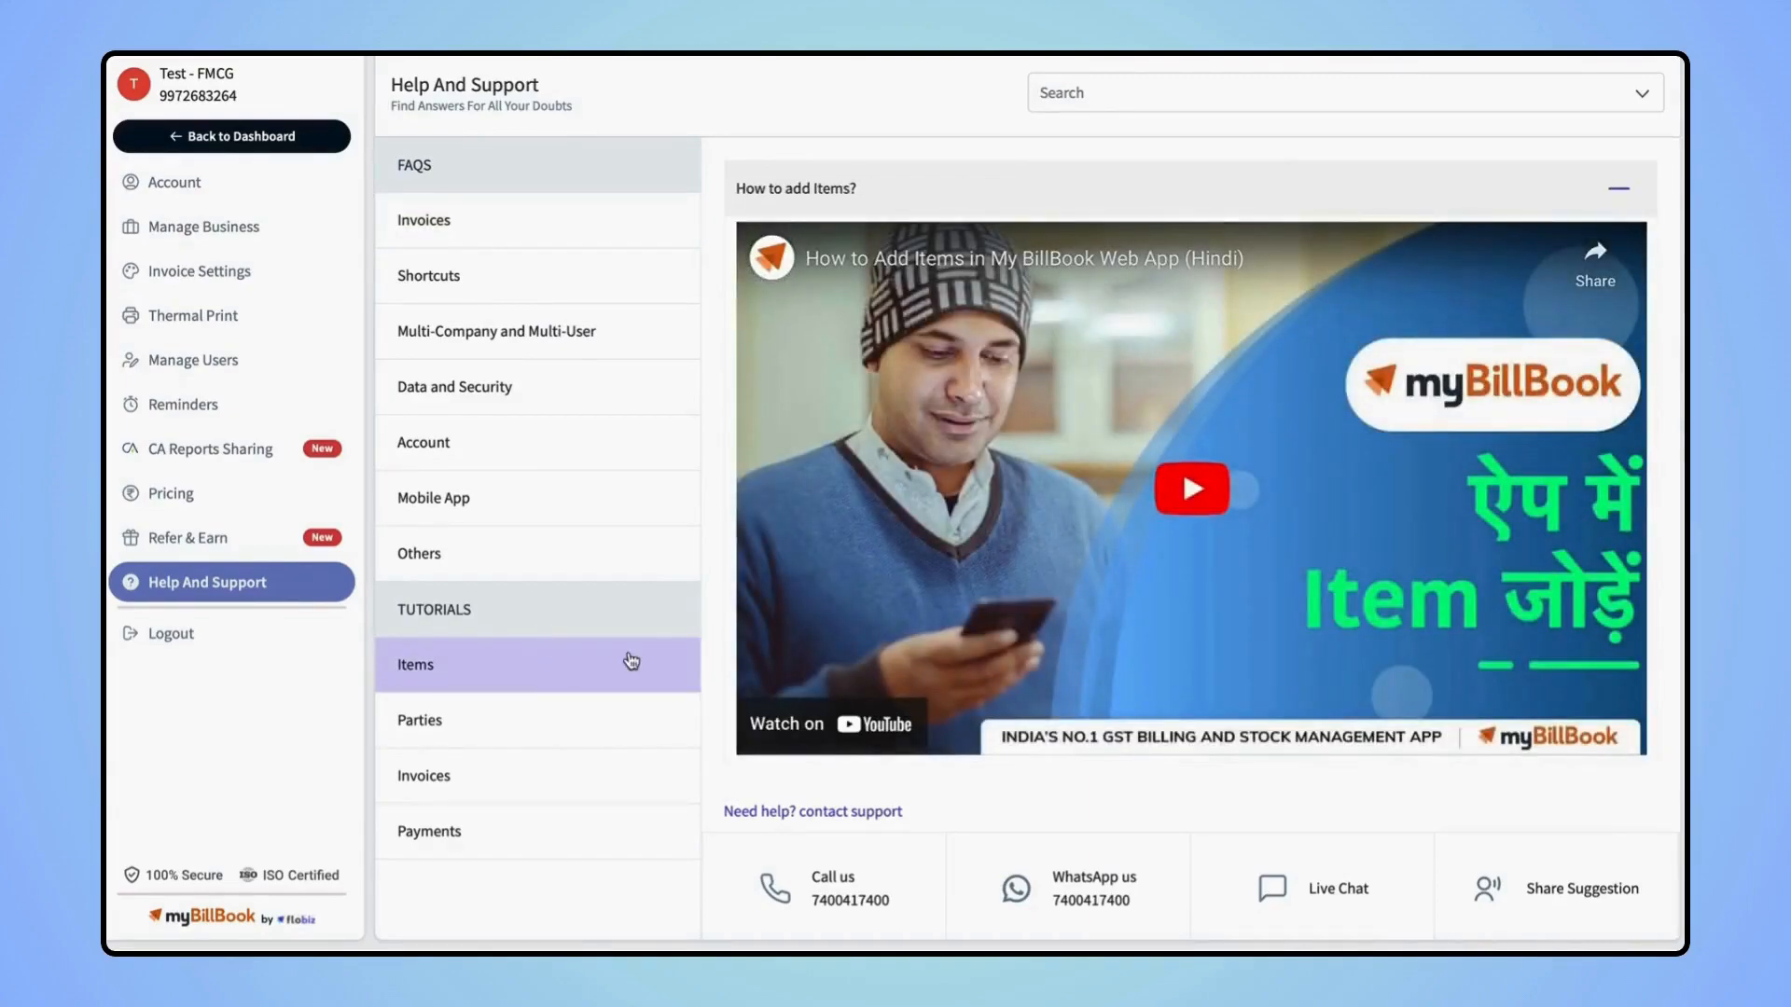